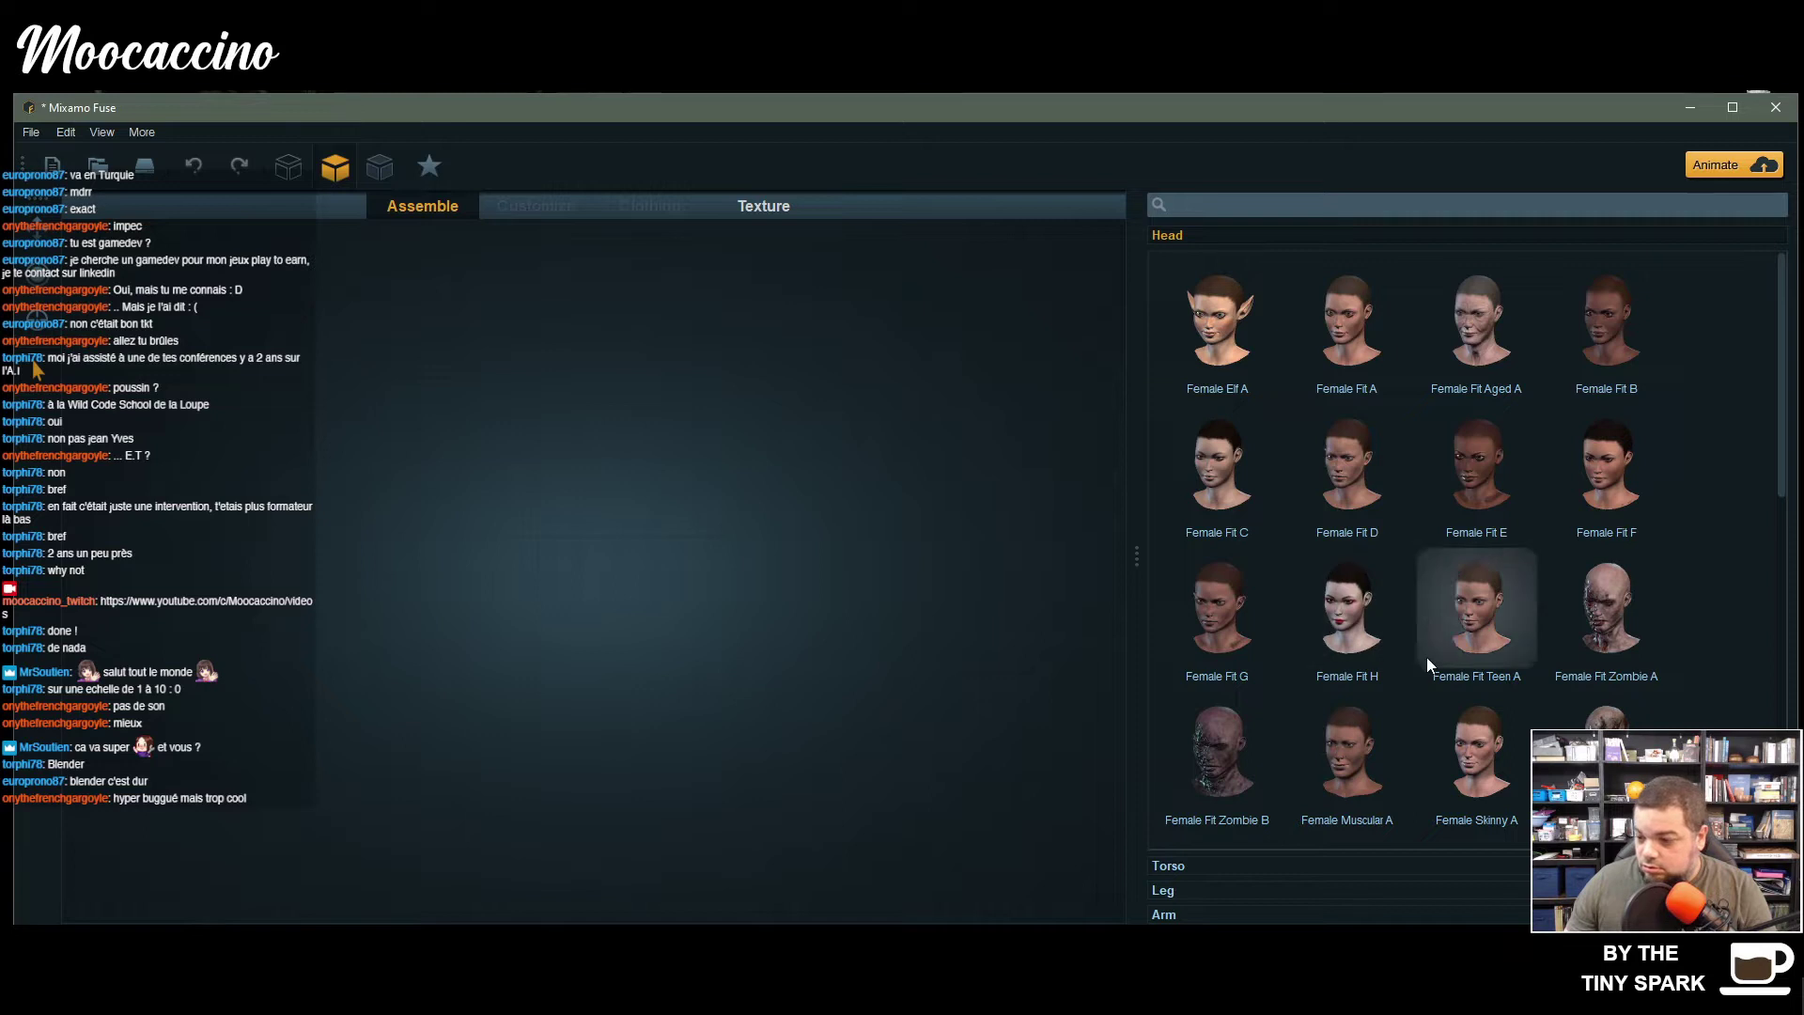
- Assemble a complete character body from the Toon Female Teen A head, torso, legs and arms
{"action": "scroll", "coordinate": [1428, 657], "scroll_direction": "down", "scroll_amount": 5}
{"action": "scroll", "coordinate": [1426, 664], "scroll_direction": "down", "scroll_amount": 2}
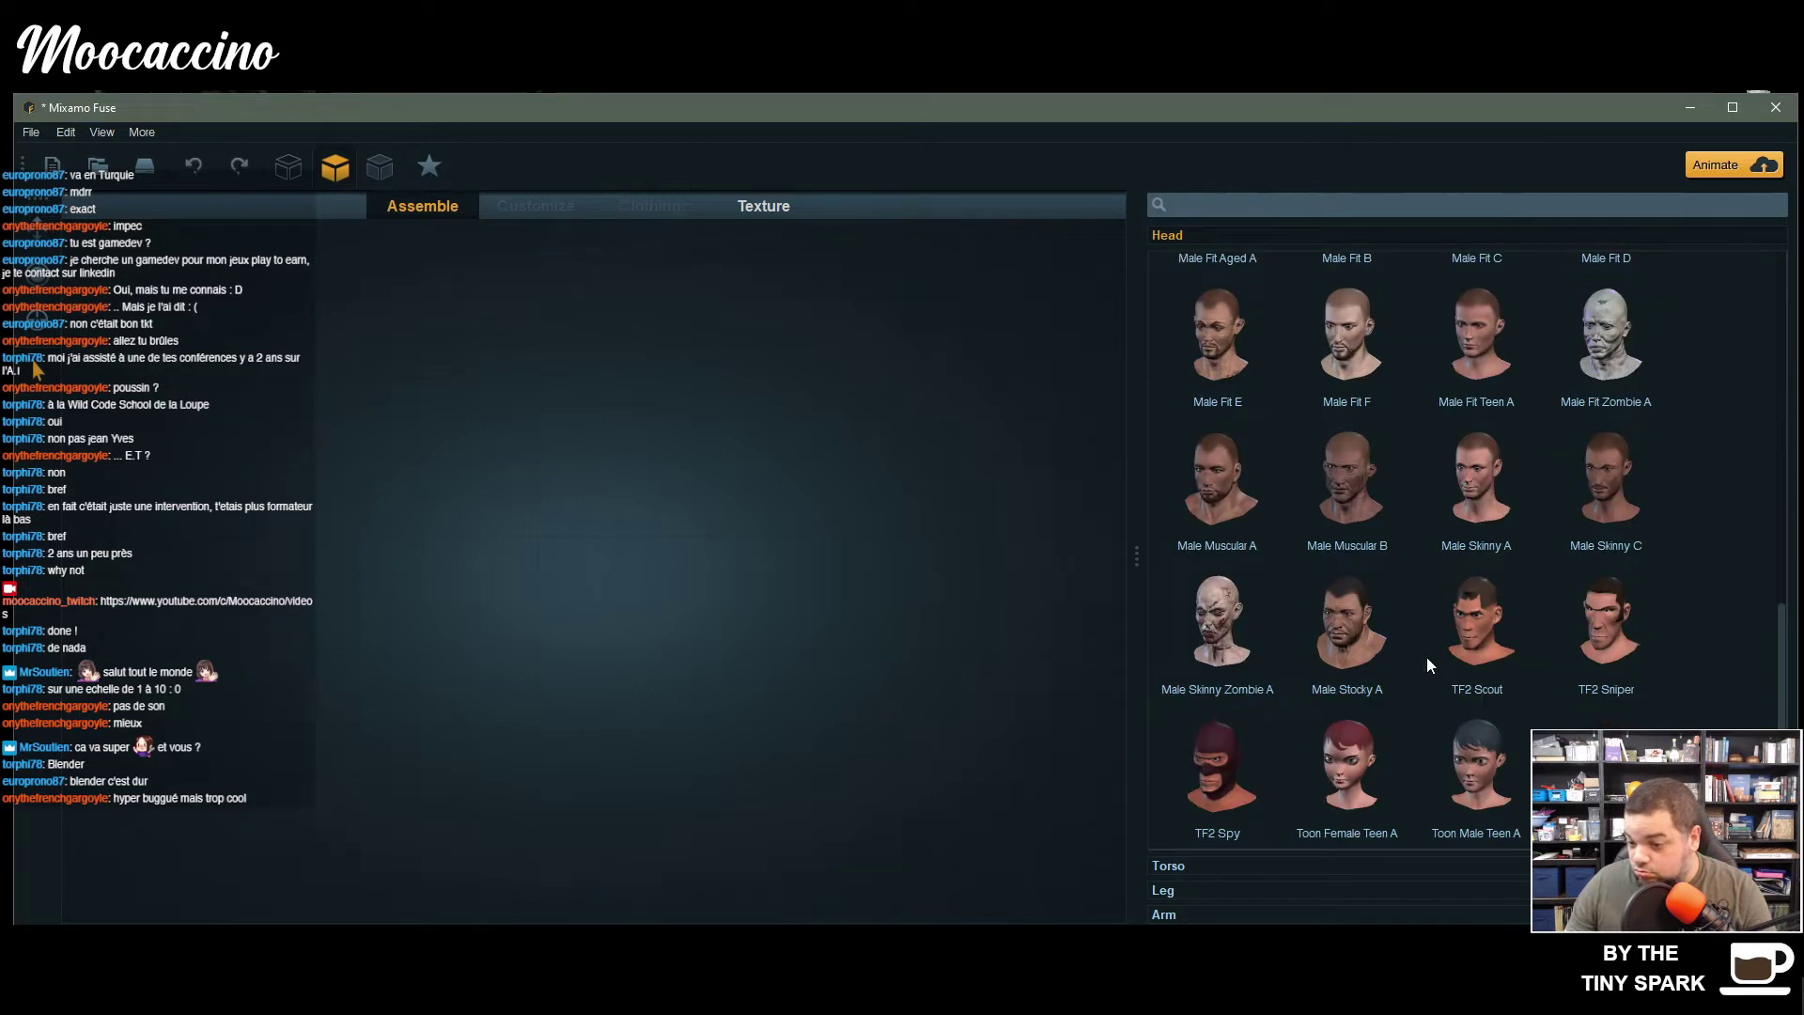
{"action": "left_click", "coordinate": [1242, 581]}
{"action": "mouse_move", "coordinate": [851, 632]}
{"action": "left_mouse_down"}
{"action": "mouse_move", "coordinate": [683, 615]}
{"action": "mouse_move", "coordinate": [940, 562]}
{"action": "mouse_move", "coordinate": [951, 591]}
{"action": "mouse_move", "coordinate": [428, 577]}
{"action": "mouse_move", "coordinate": [414, 669]}
{"action": "mouse_move", "coordinate": [826, 652]}
{"action": "mouse_move", "coordinate": [941, 568]}
{"action": "mouse_move", "coordinate": [932, 583]}
{"action": "mouse_move", "coordinate": [881, 543]}
{"action": "left_mouse_up"}
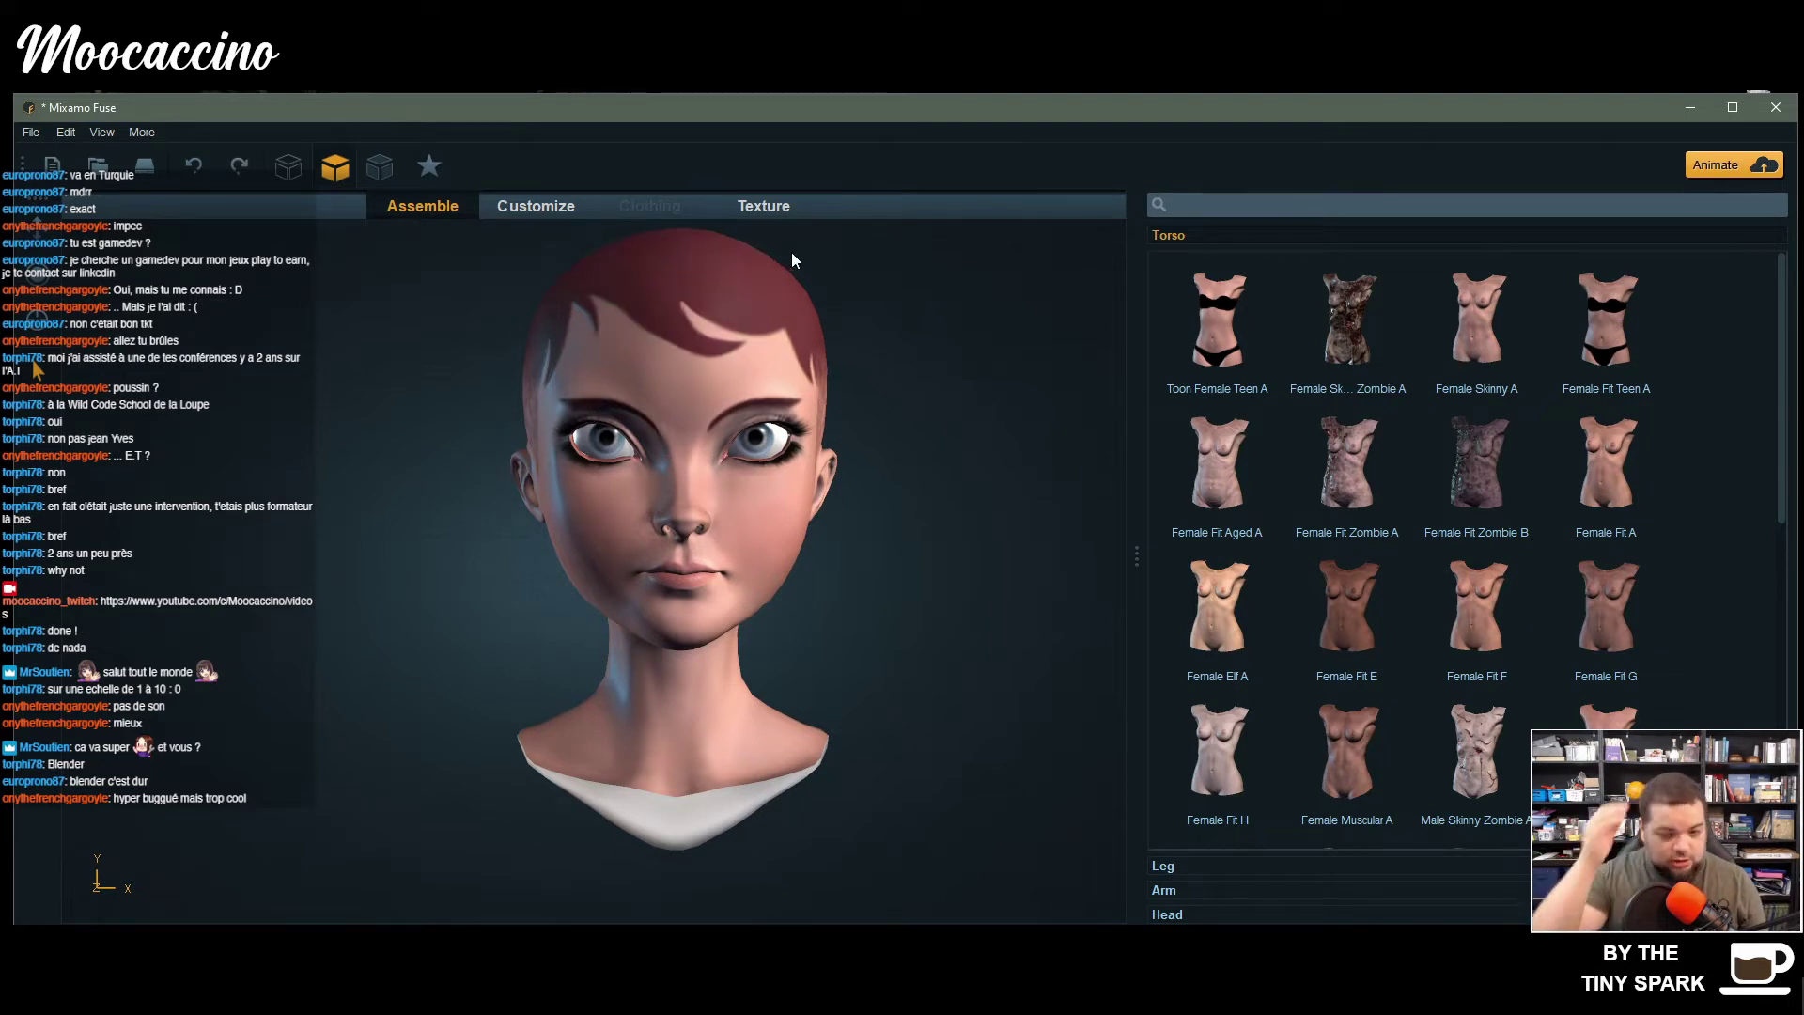
{"action": "left_click", "coordinate": [1244, 329]}
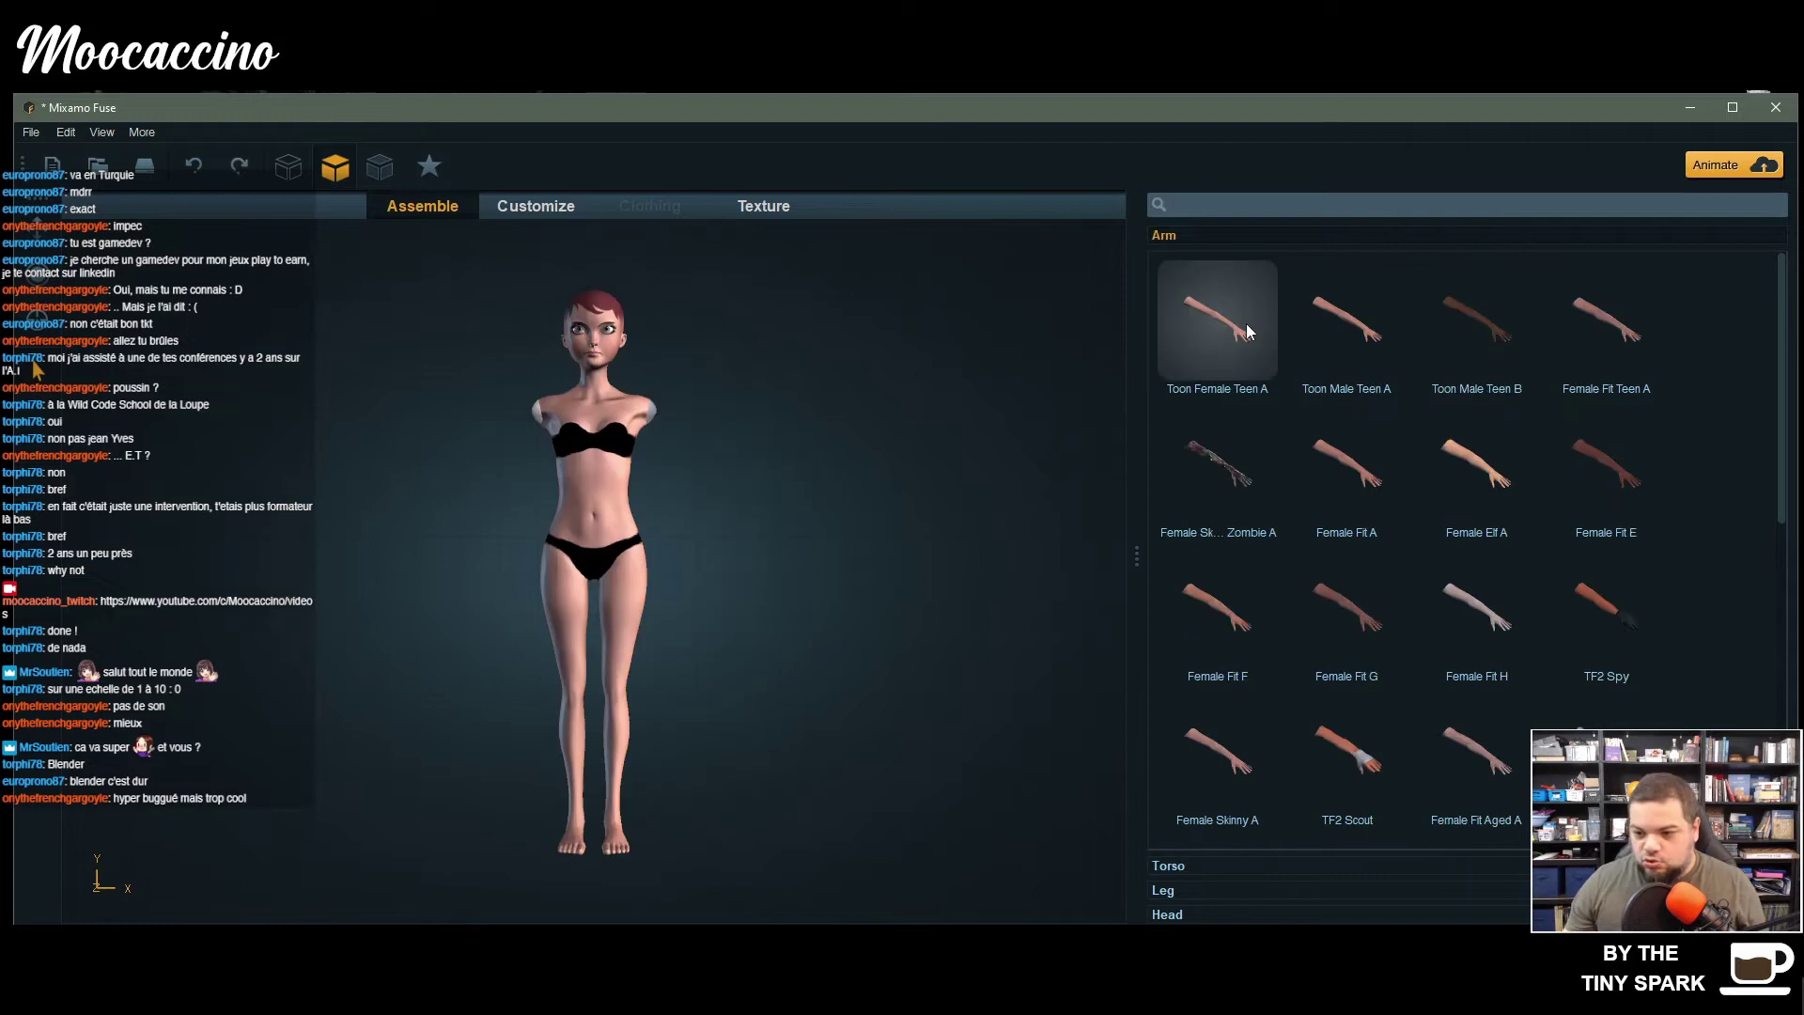
{"action": "left_click", "coordinate": [1244, 308]}
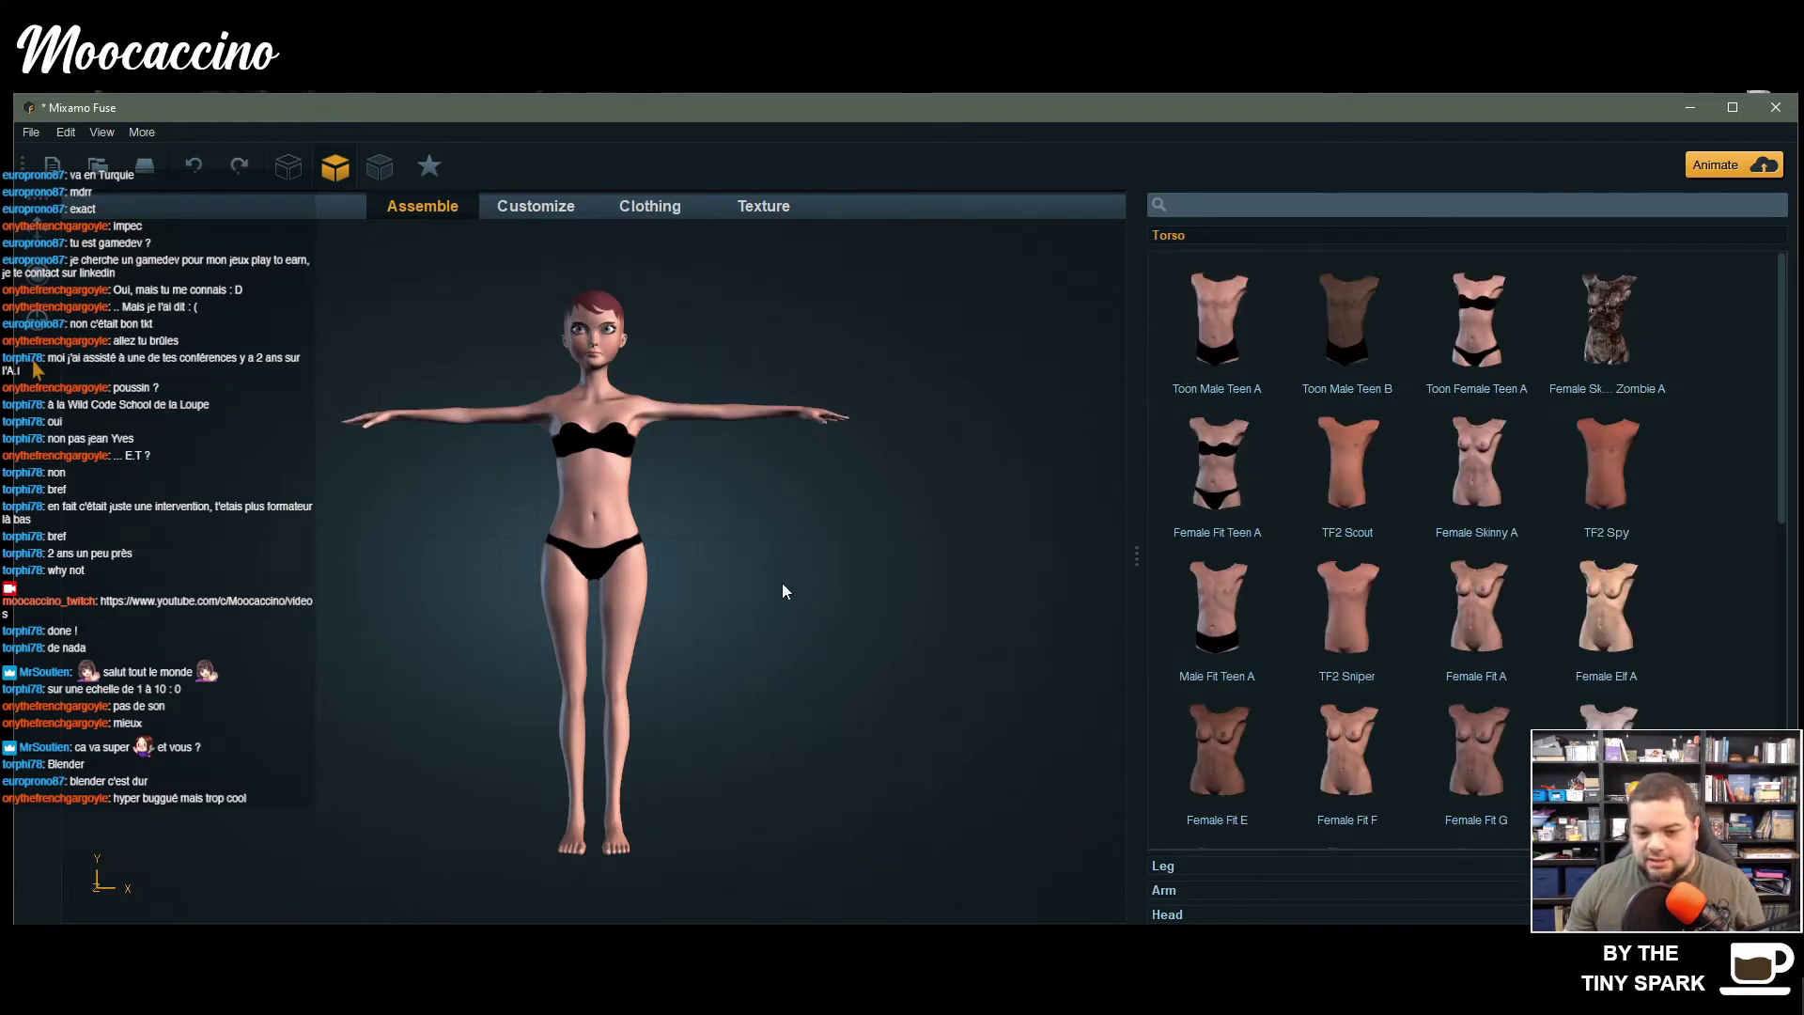
- Set the character's Bicep Small / Big and Tricep Small / Big to 100
{"action": "left_click_drag", "start_coordinate": [837, 543], "coordinate": [971, 558]}
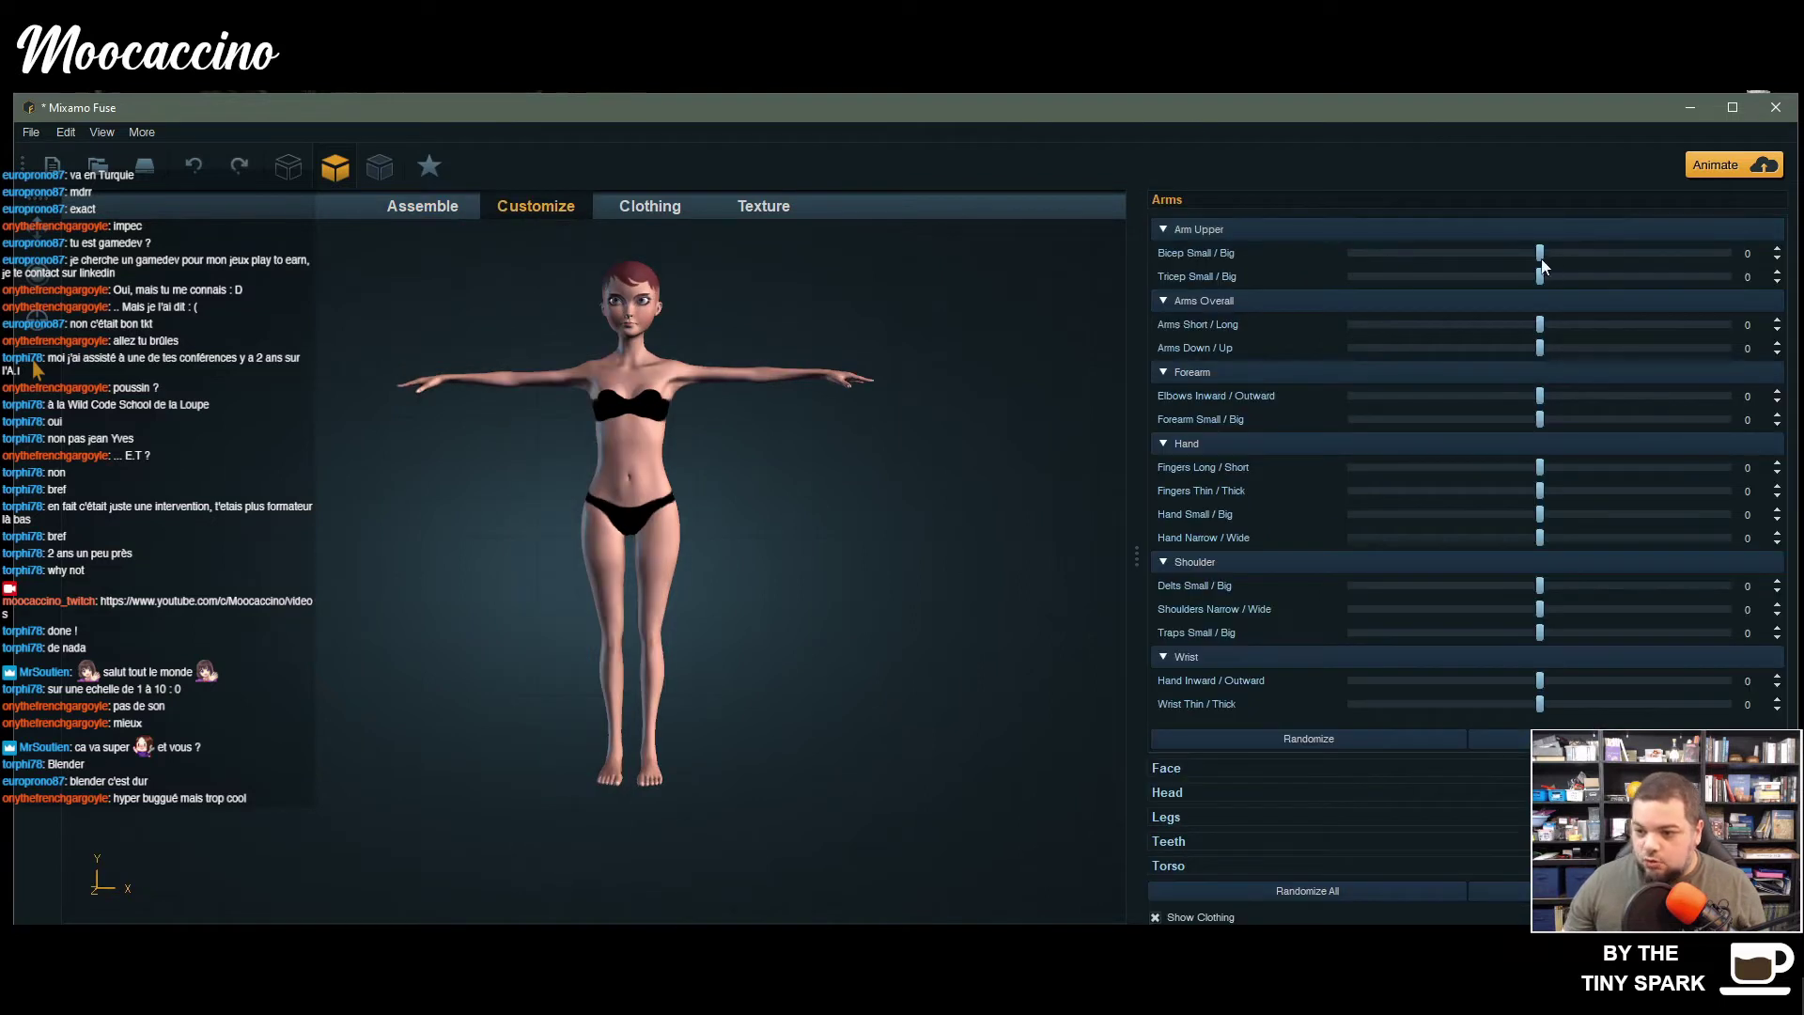
{"action": "left_click_drag", "start_coordinate": [1565, 268], "coordinate": [1774, 265]}
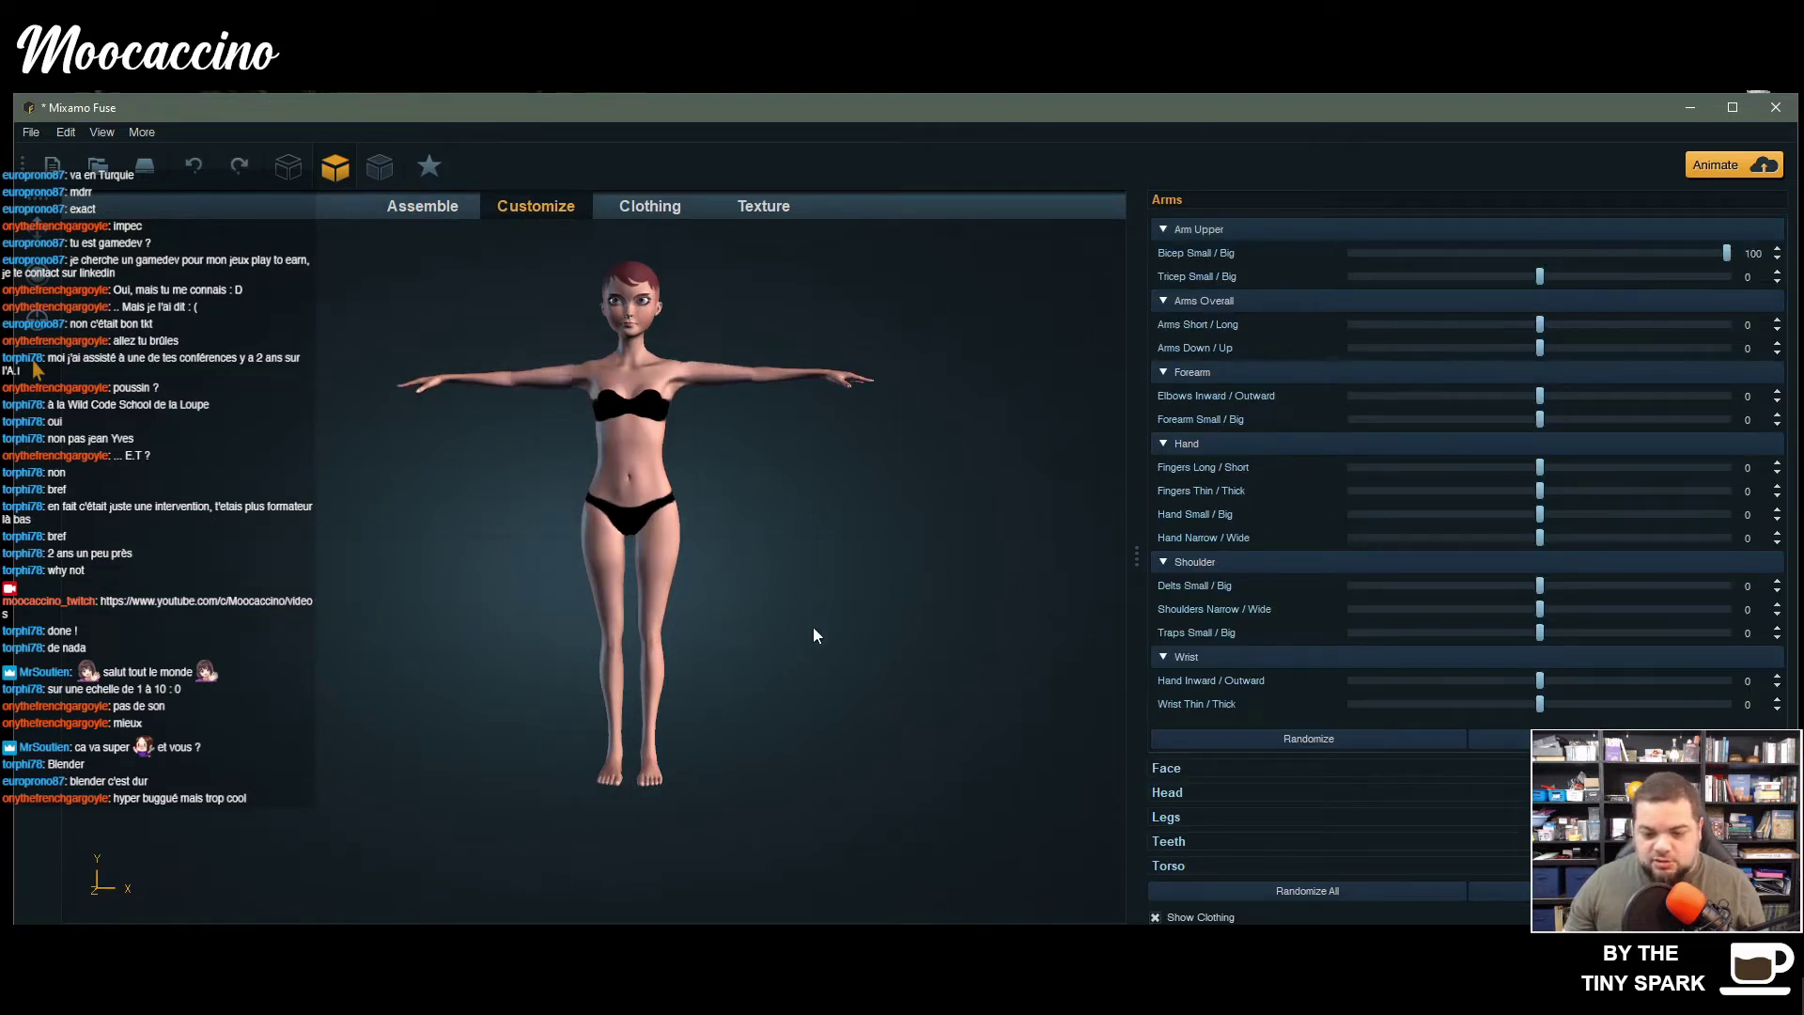
{"action": "left_click_drag", "start_coordinate": [814, 636], "coordinate": [846, 655]}
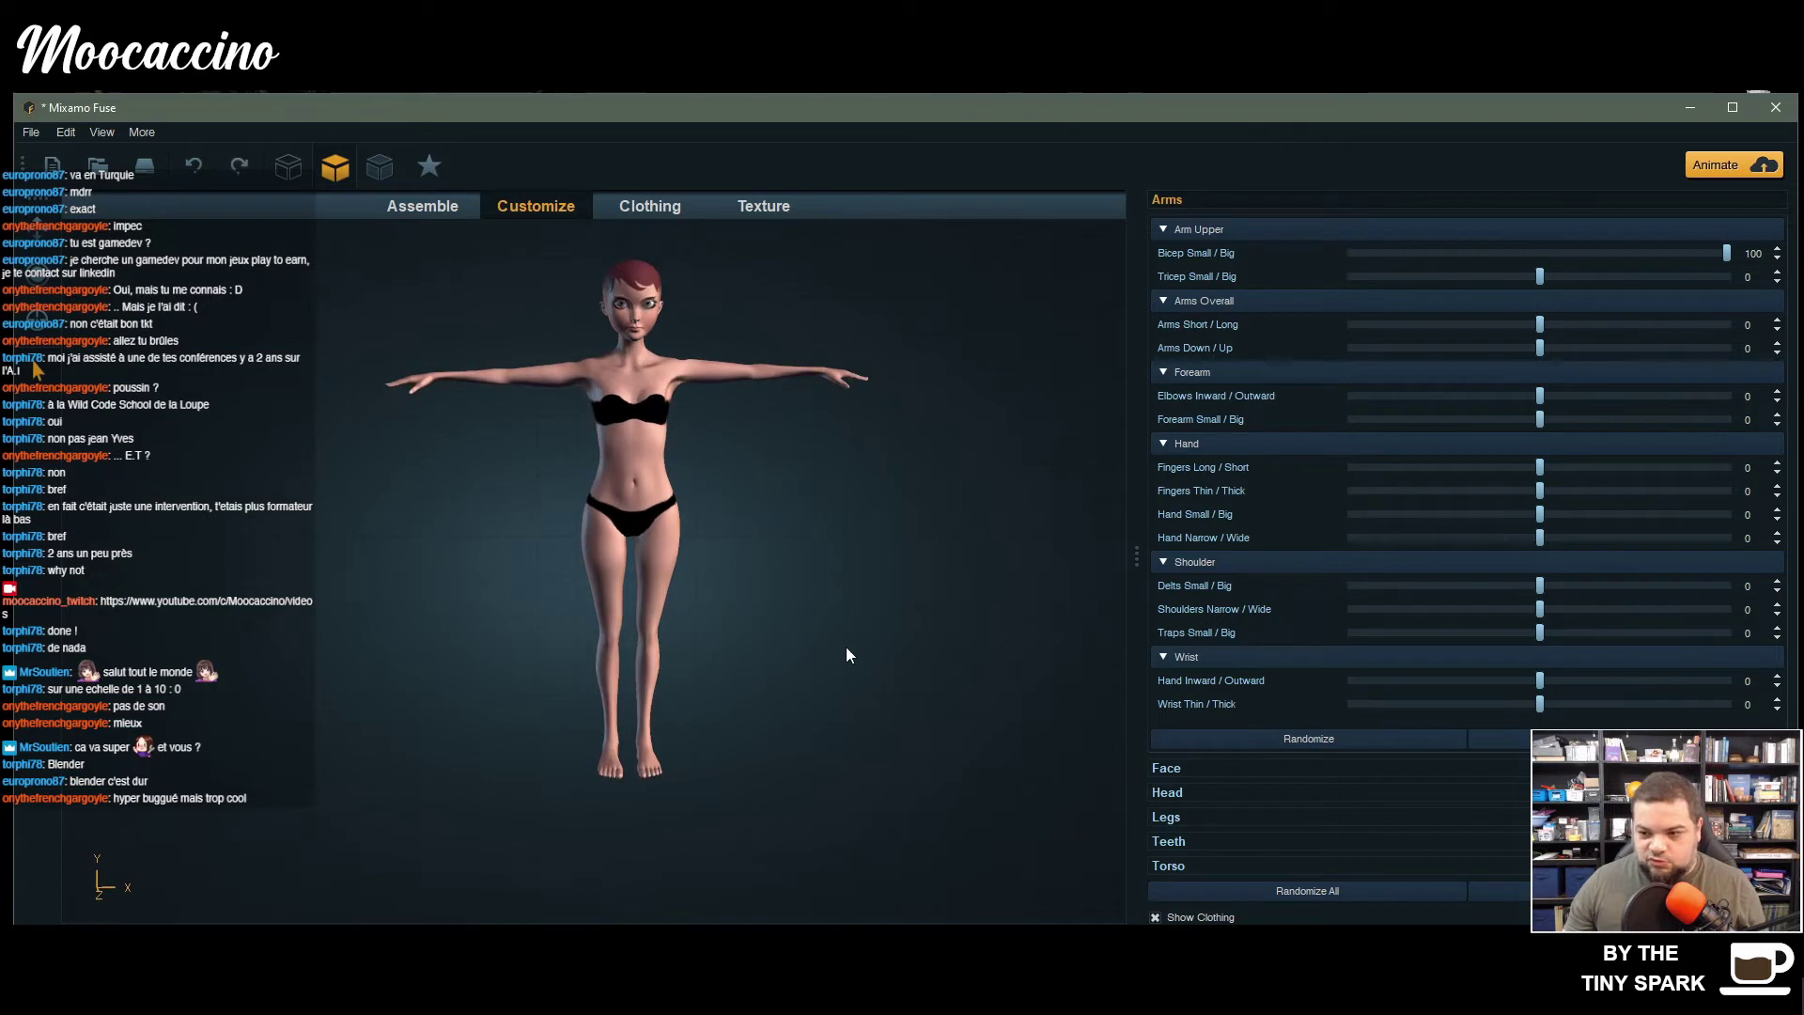
{"action": "left_click_drag", "start_coordinate": [1548, 276], "coordinate": [1748, 278]}
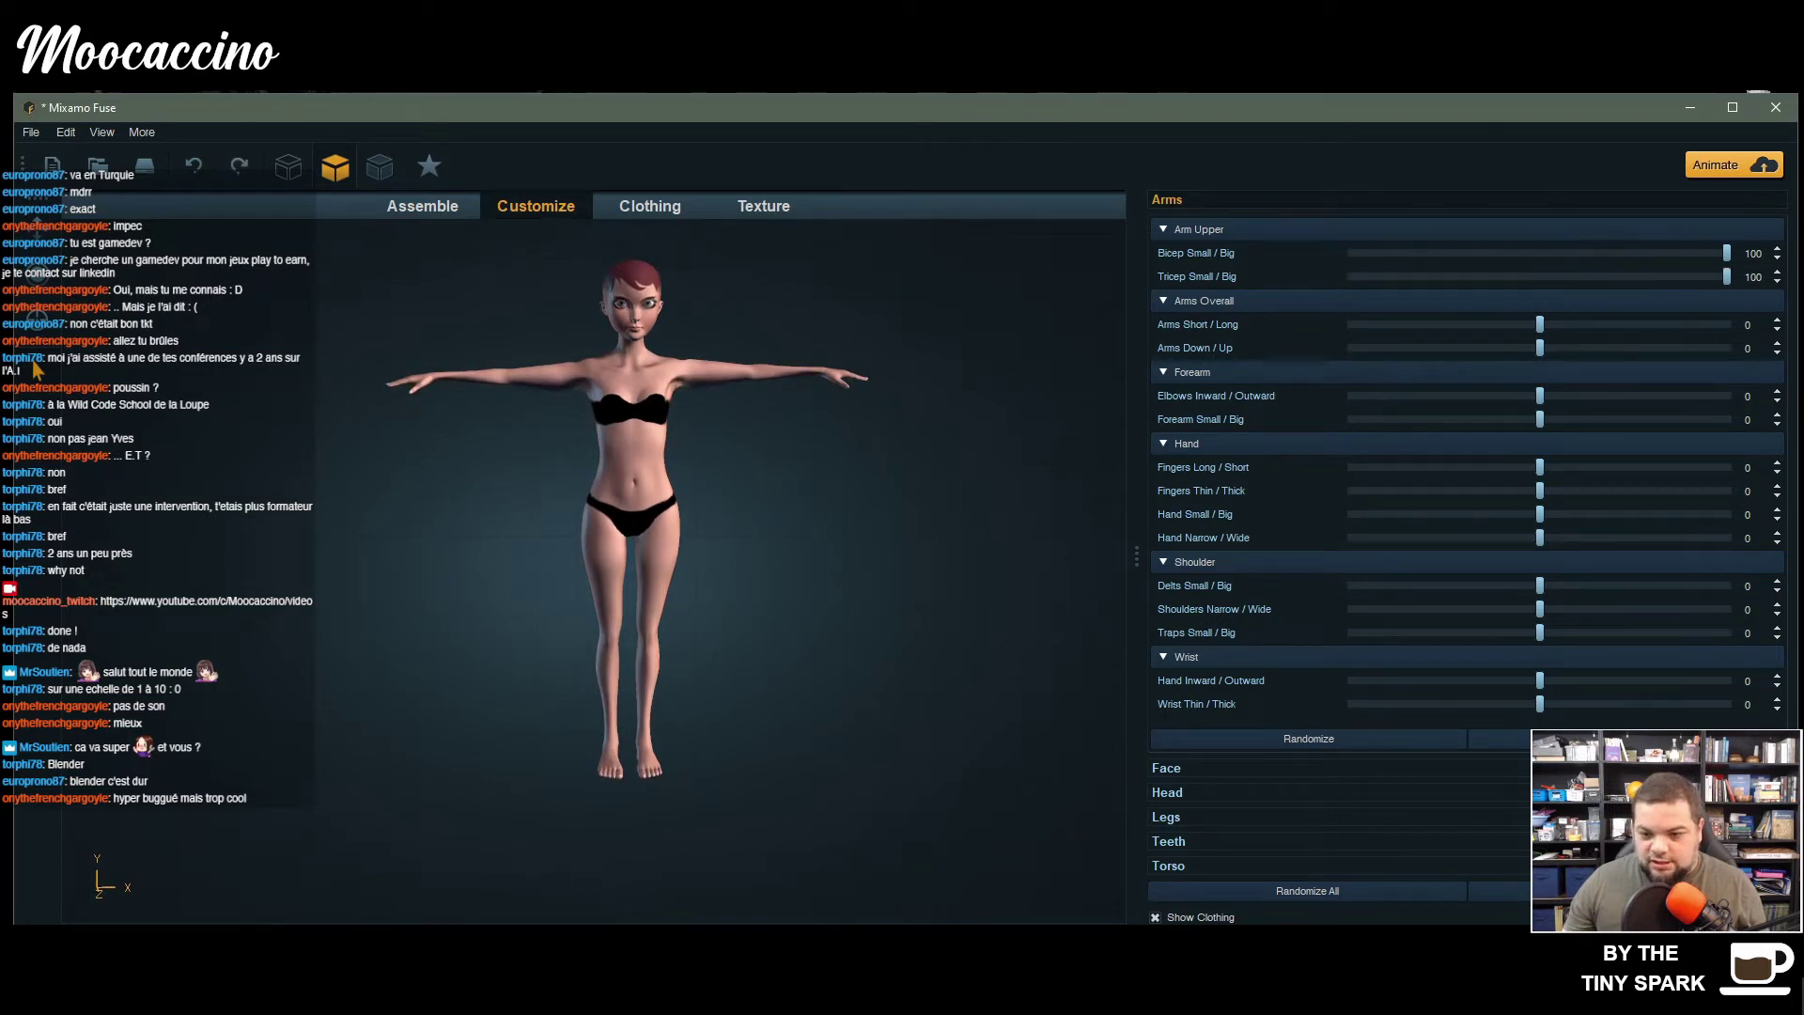
{"action": "left_click_drag", "start_coordinate": [748, 645], "coordinate": [777, 470]}
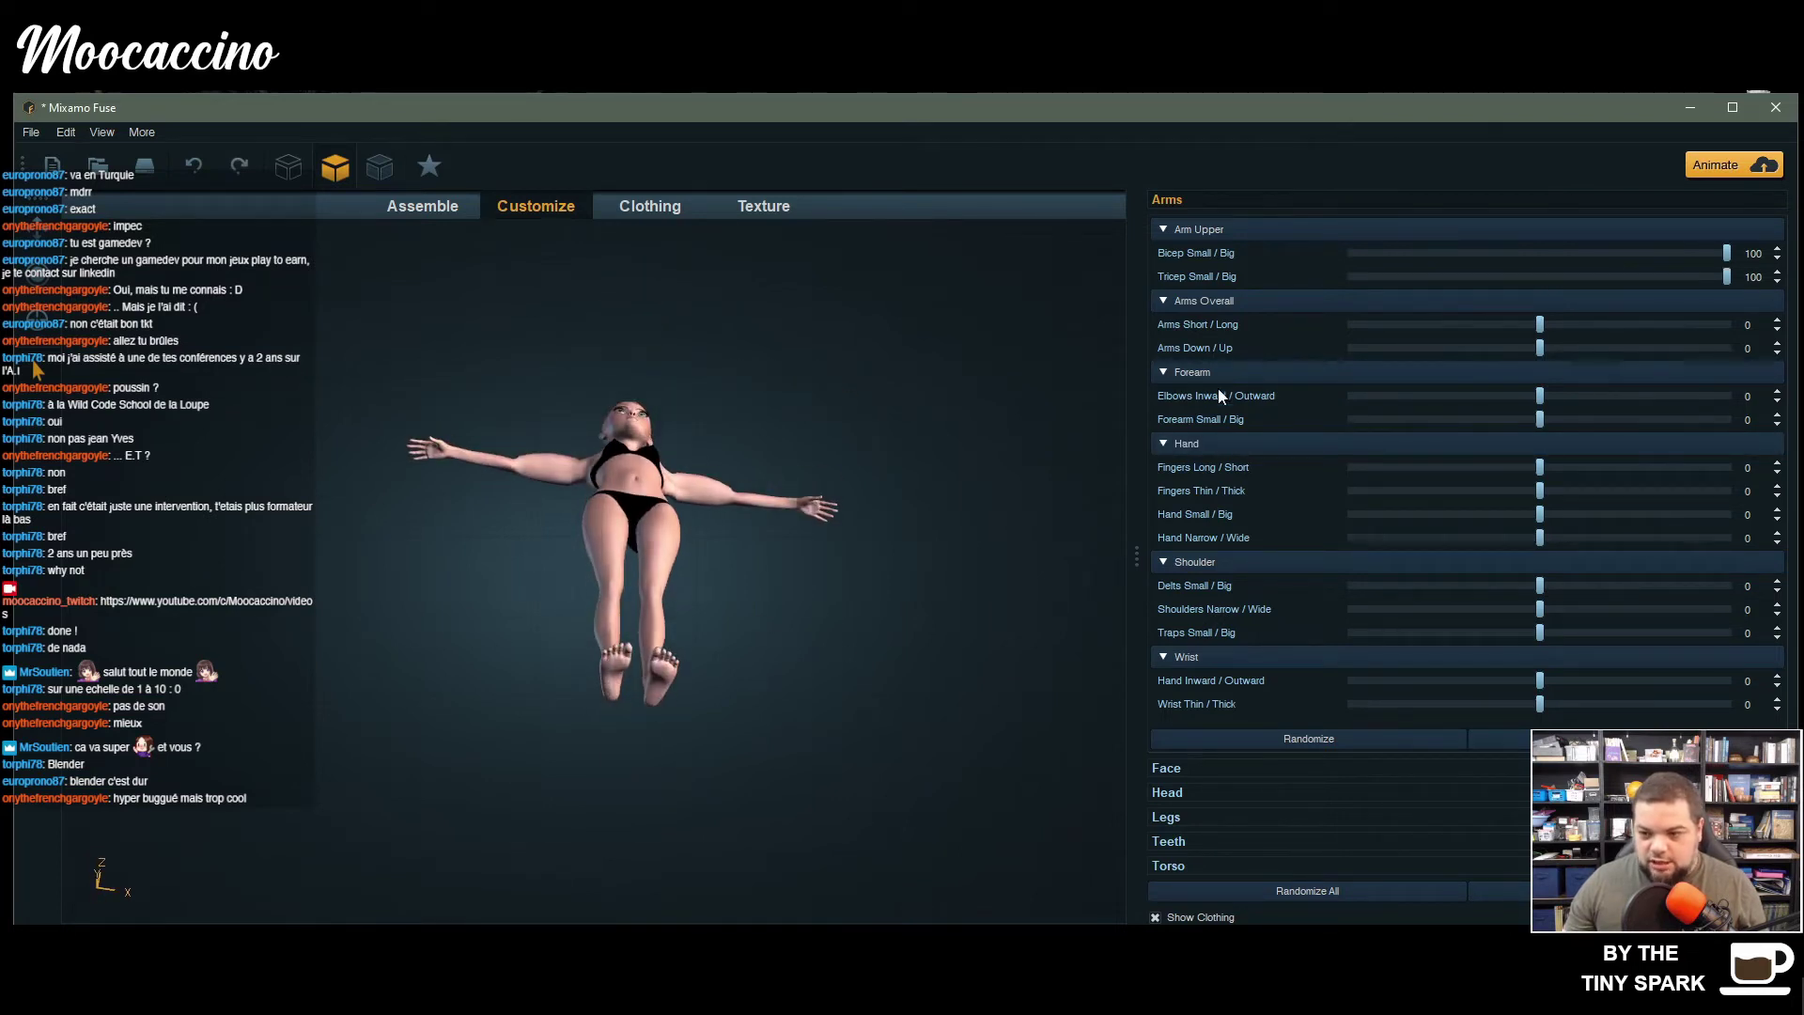
- Set Arms Short / Long to -3 and leave Arms Down / Up at 0
{"action": "mouse_move", "coordinate": [1532, 326]}
{"action": "left_mouse_down"}
{"action": "mouse_move", "coordinate": [1779, 333]}
{"action": "mouse_move", "coordinate": [1200, 327]}
{"action": "mouse_move", "coordinate": [1788, 355]}
{"action": "mouse_move", "coordinate": [1532, 349]}
{"action": "left_mouse_up"}
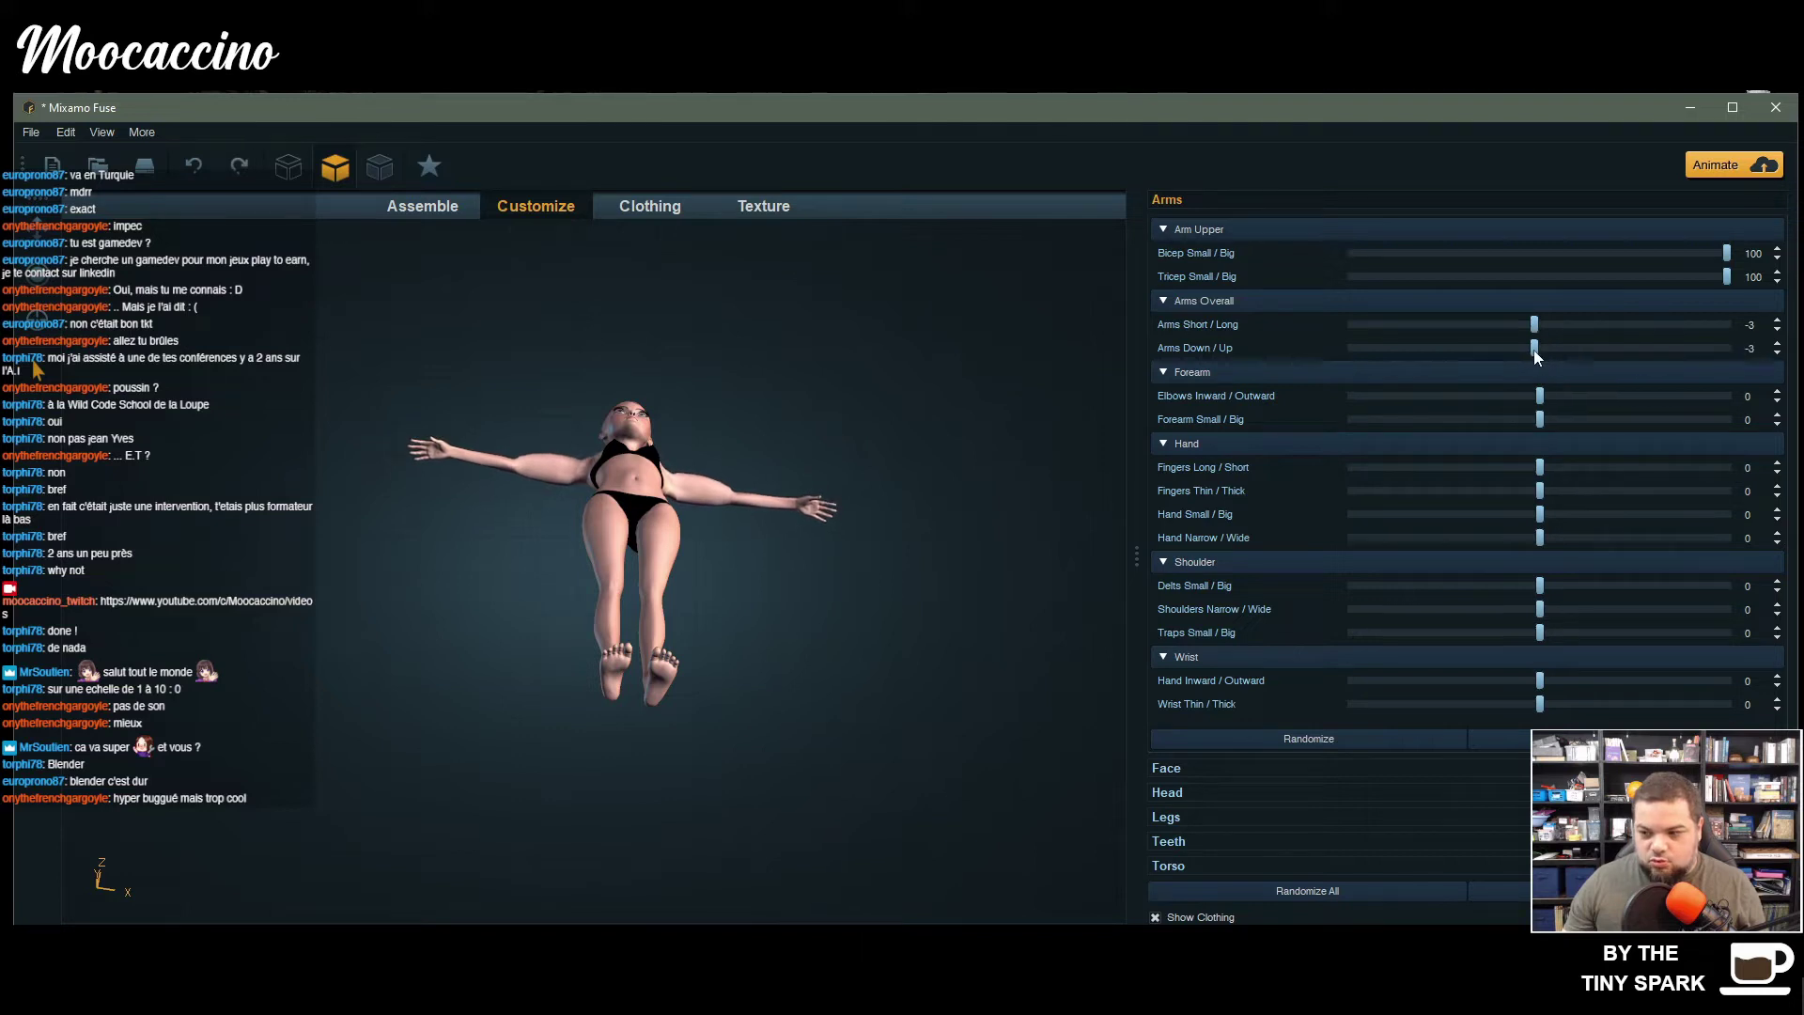
{"action": "left_click_drag", "start_coordinate": [567, 433], "coordinate": [1000, 484]}
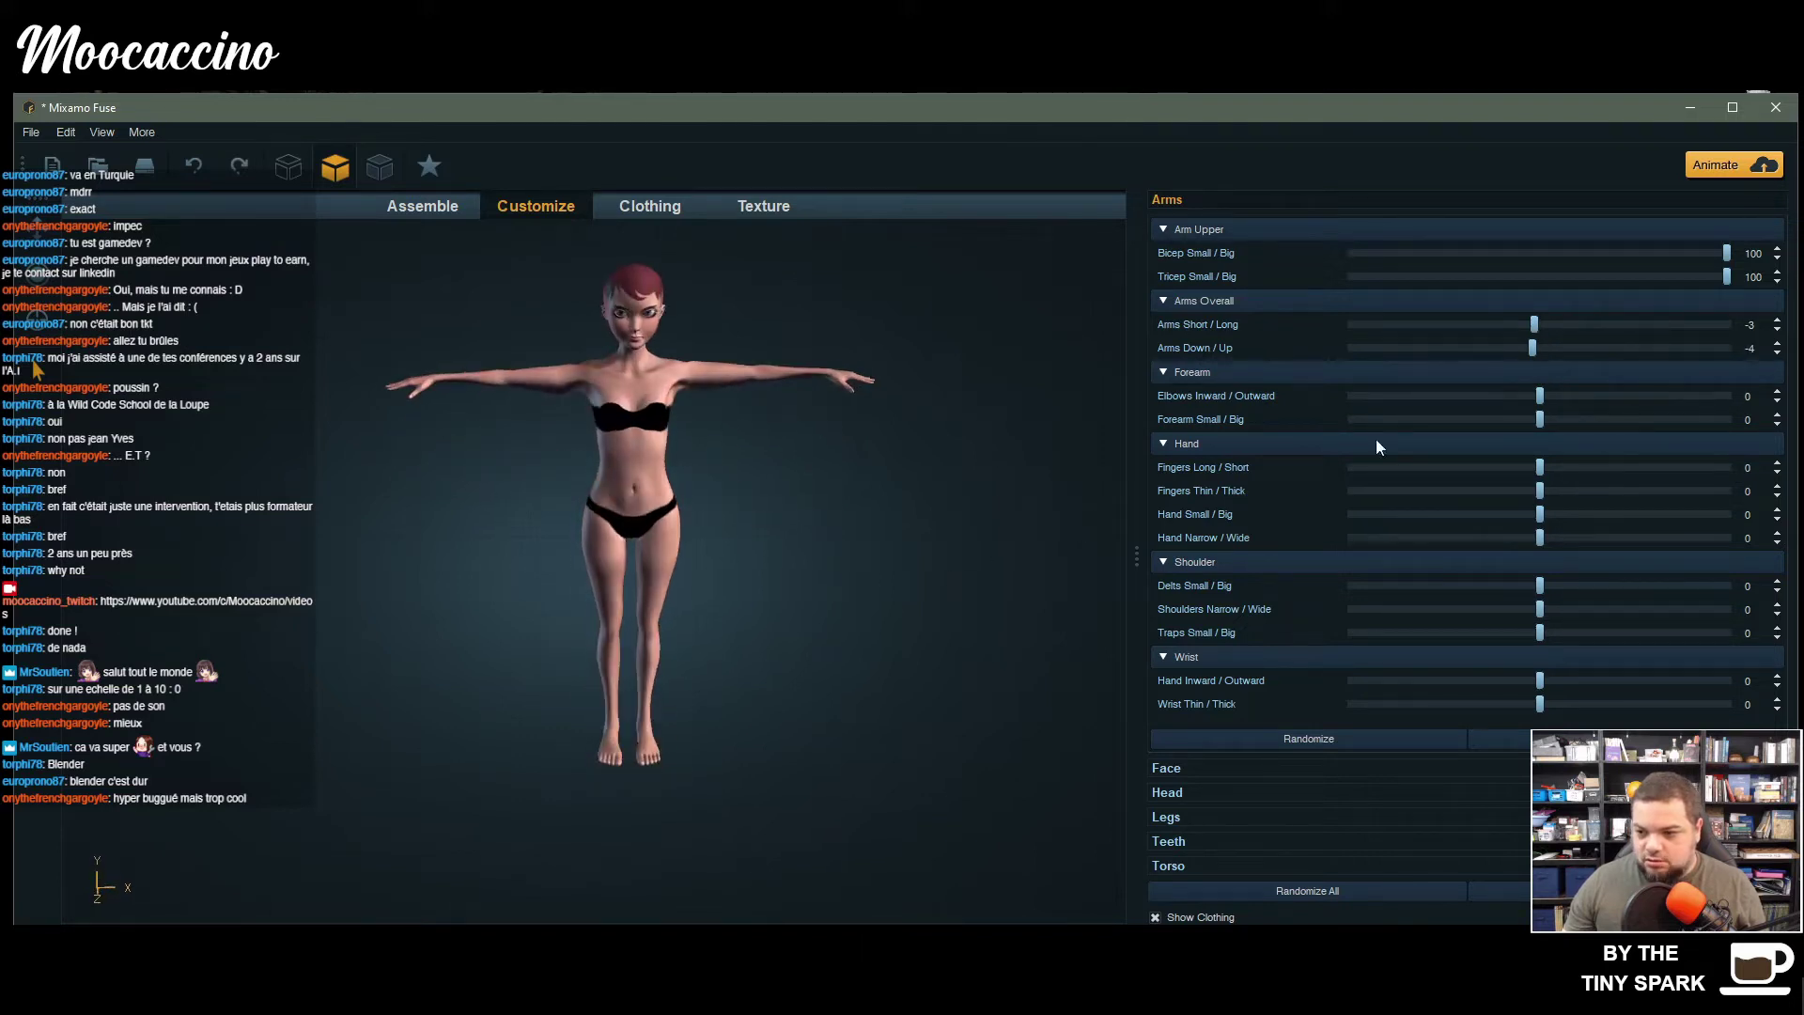
{"action": "mouse_move", "coordinate": [1536, 354]}
{"action": "left_mouse_down"}
{"action": "mouse_move", "coordinate": [1790, 350]}
{"action": "mouse_move", "coordinate": [1530, 355]}
{"action": "mouse_move", "coordinate": [1550, 354]}
{"action": "left_mouse_up"}
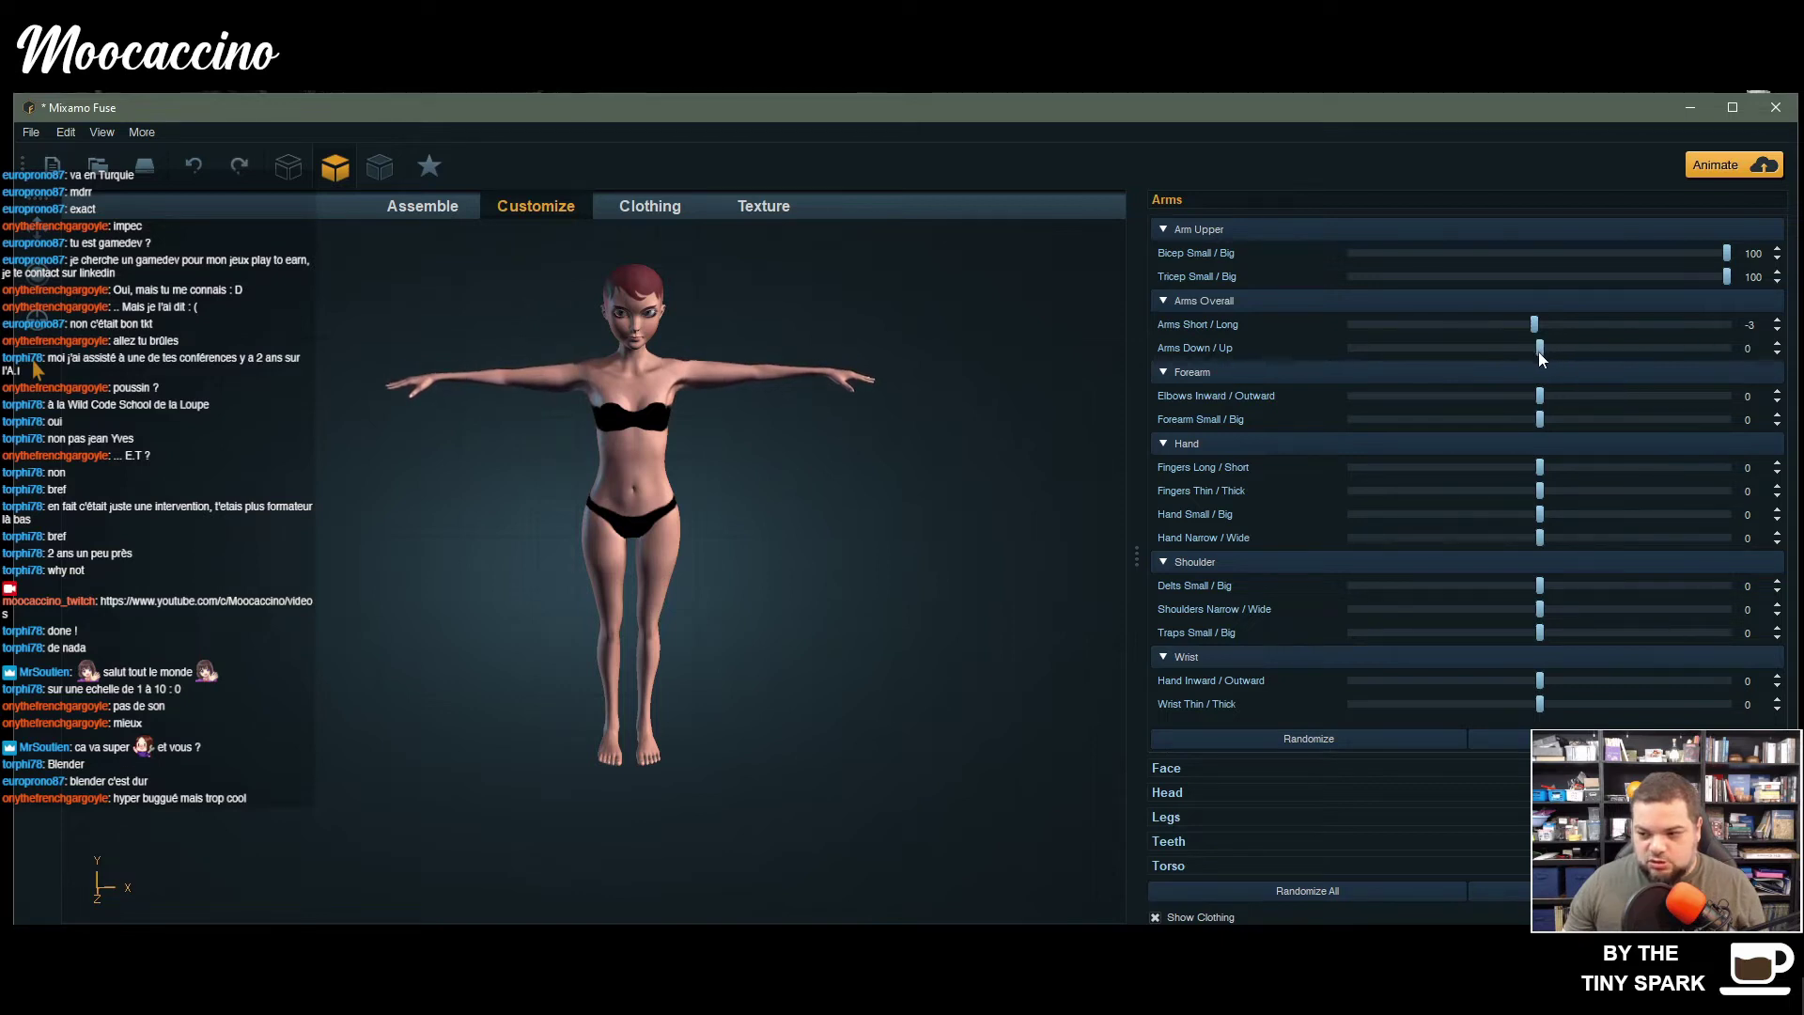
- Try the Angry, Cocky and Confused facial expressions at 100 one at a time, resetting each to 0
{"action": "left_click", "coordinate": [1166, 767]}
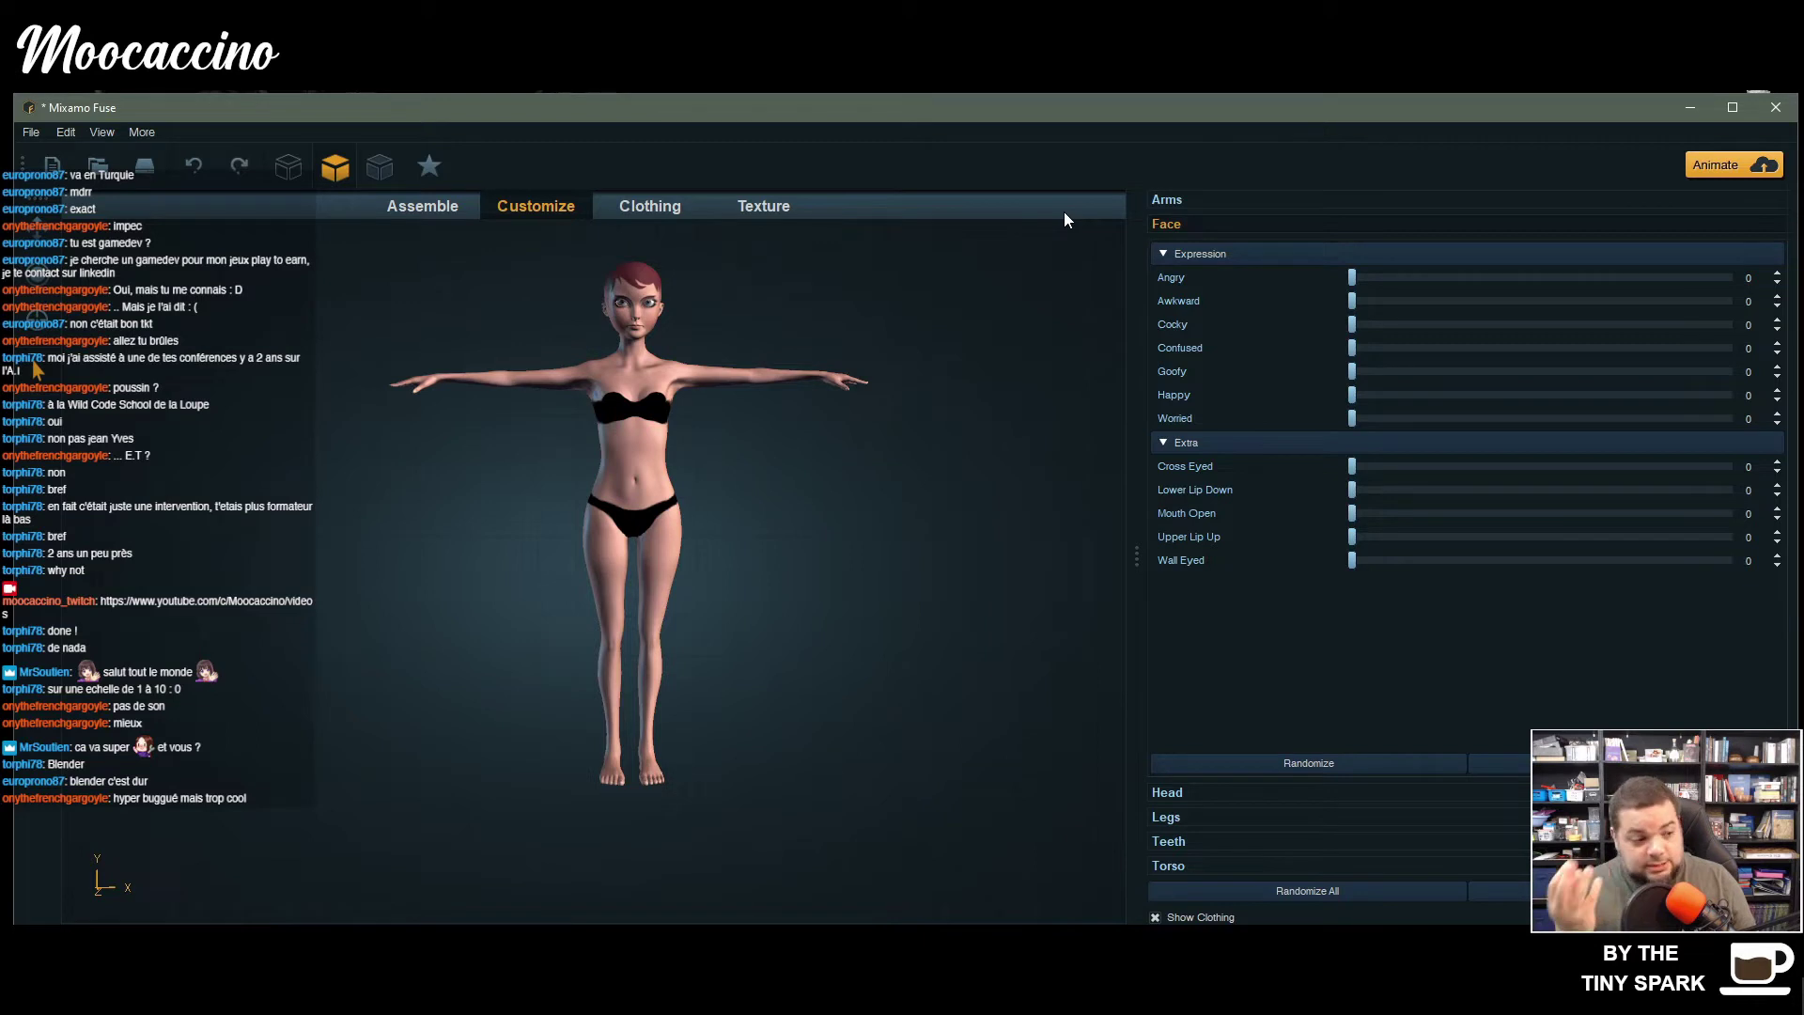
{"action": "left_click_drag", "start_coordinate": [1352, 277], "coordinate": [1732, 279]}
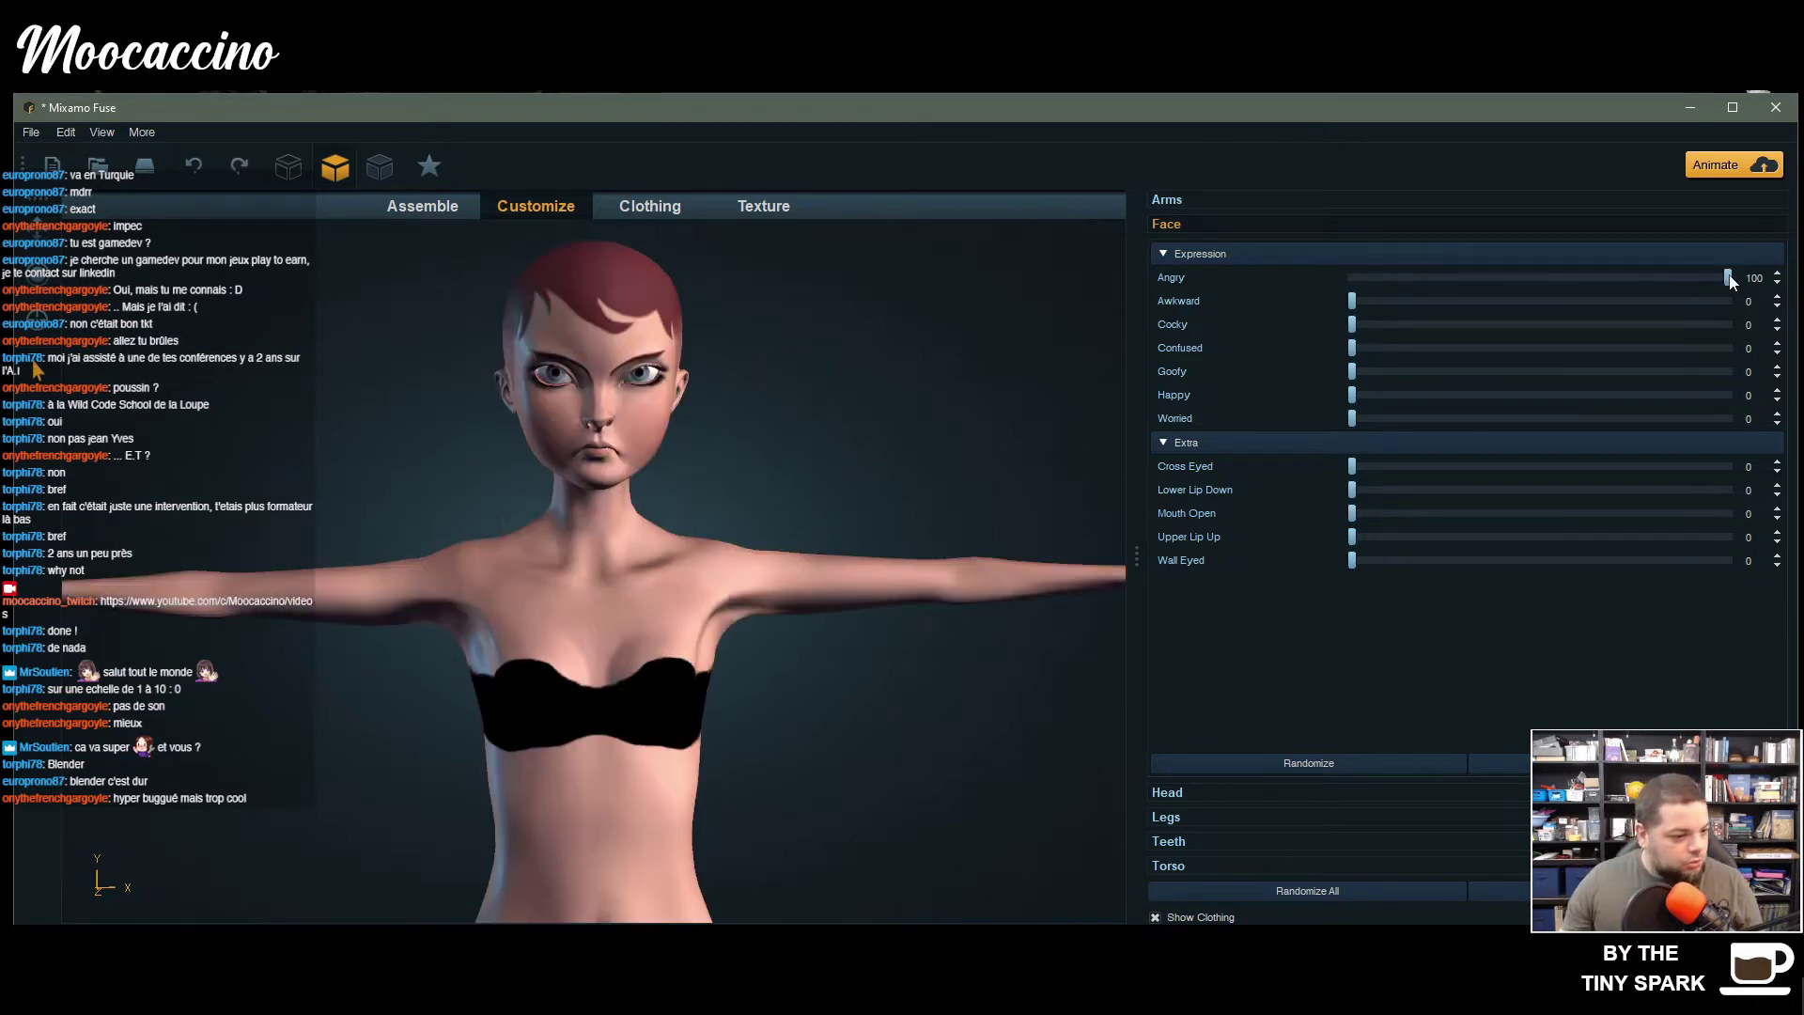
{"action": "left_click_drag", "start_coordinate": [1352, 325], "coordinate": [1732, 324]}
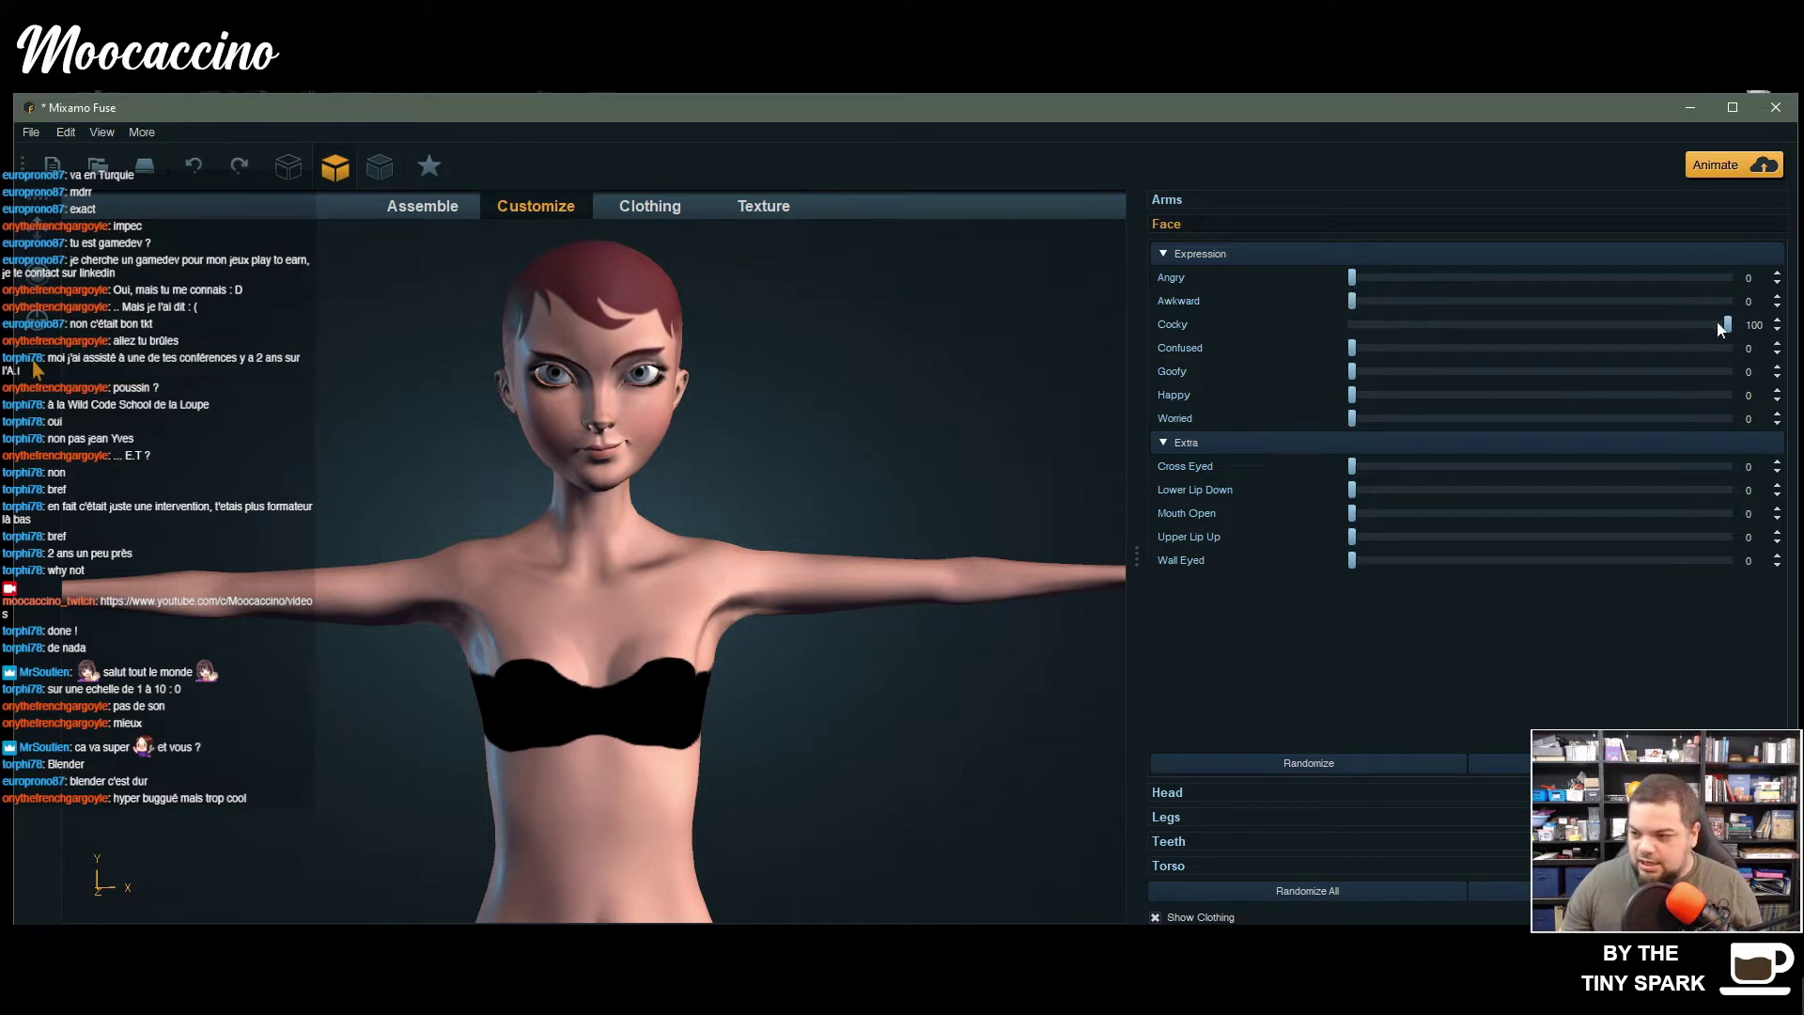
{"action": "mouse_move", "coordinate": [1727, 324]}
{"action": "left_mouse_down"}
{"action": "mouse_move", "coordinate": [1401, 325]}
{"action": "mouse_move", "coordinate": [1732, 347]}
{"action": "left_mouse_up"}
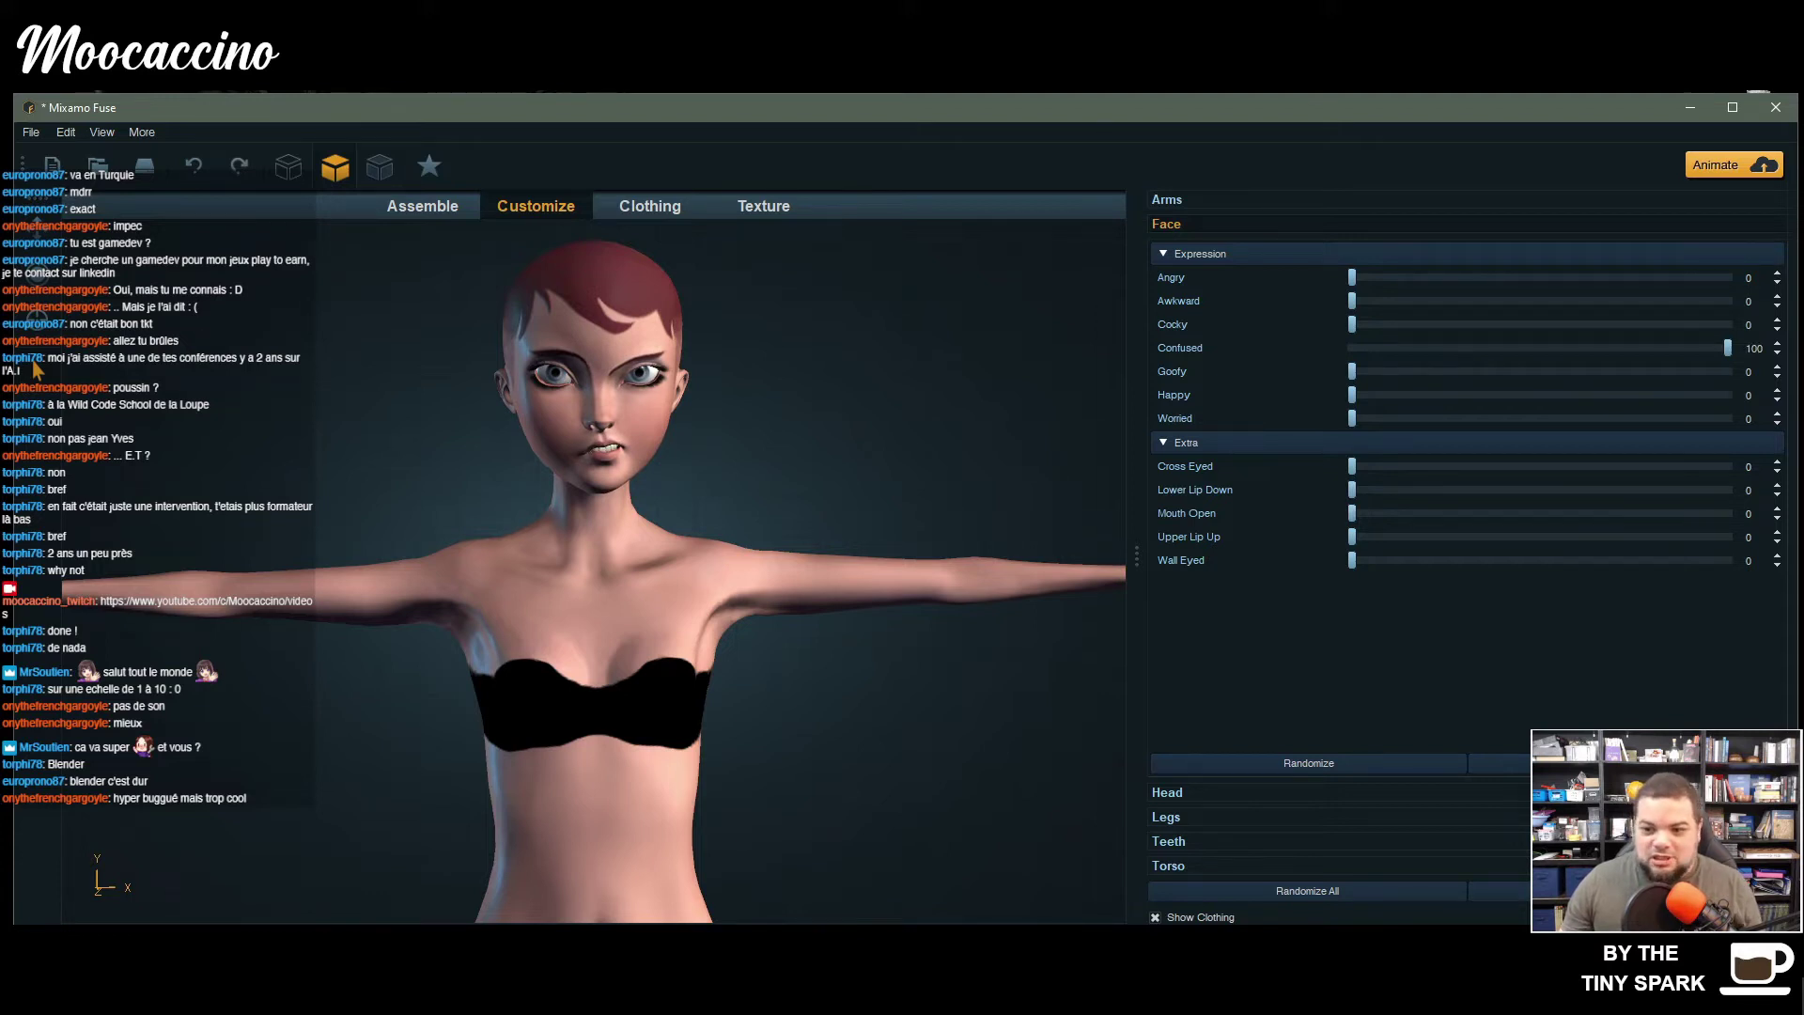
{"action": "left_click_drag", "start_coordinate": [1727, 348], "coordinate": [1728, 395]}
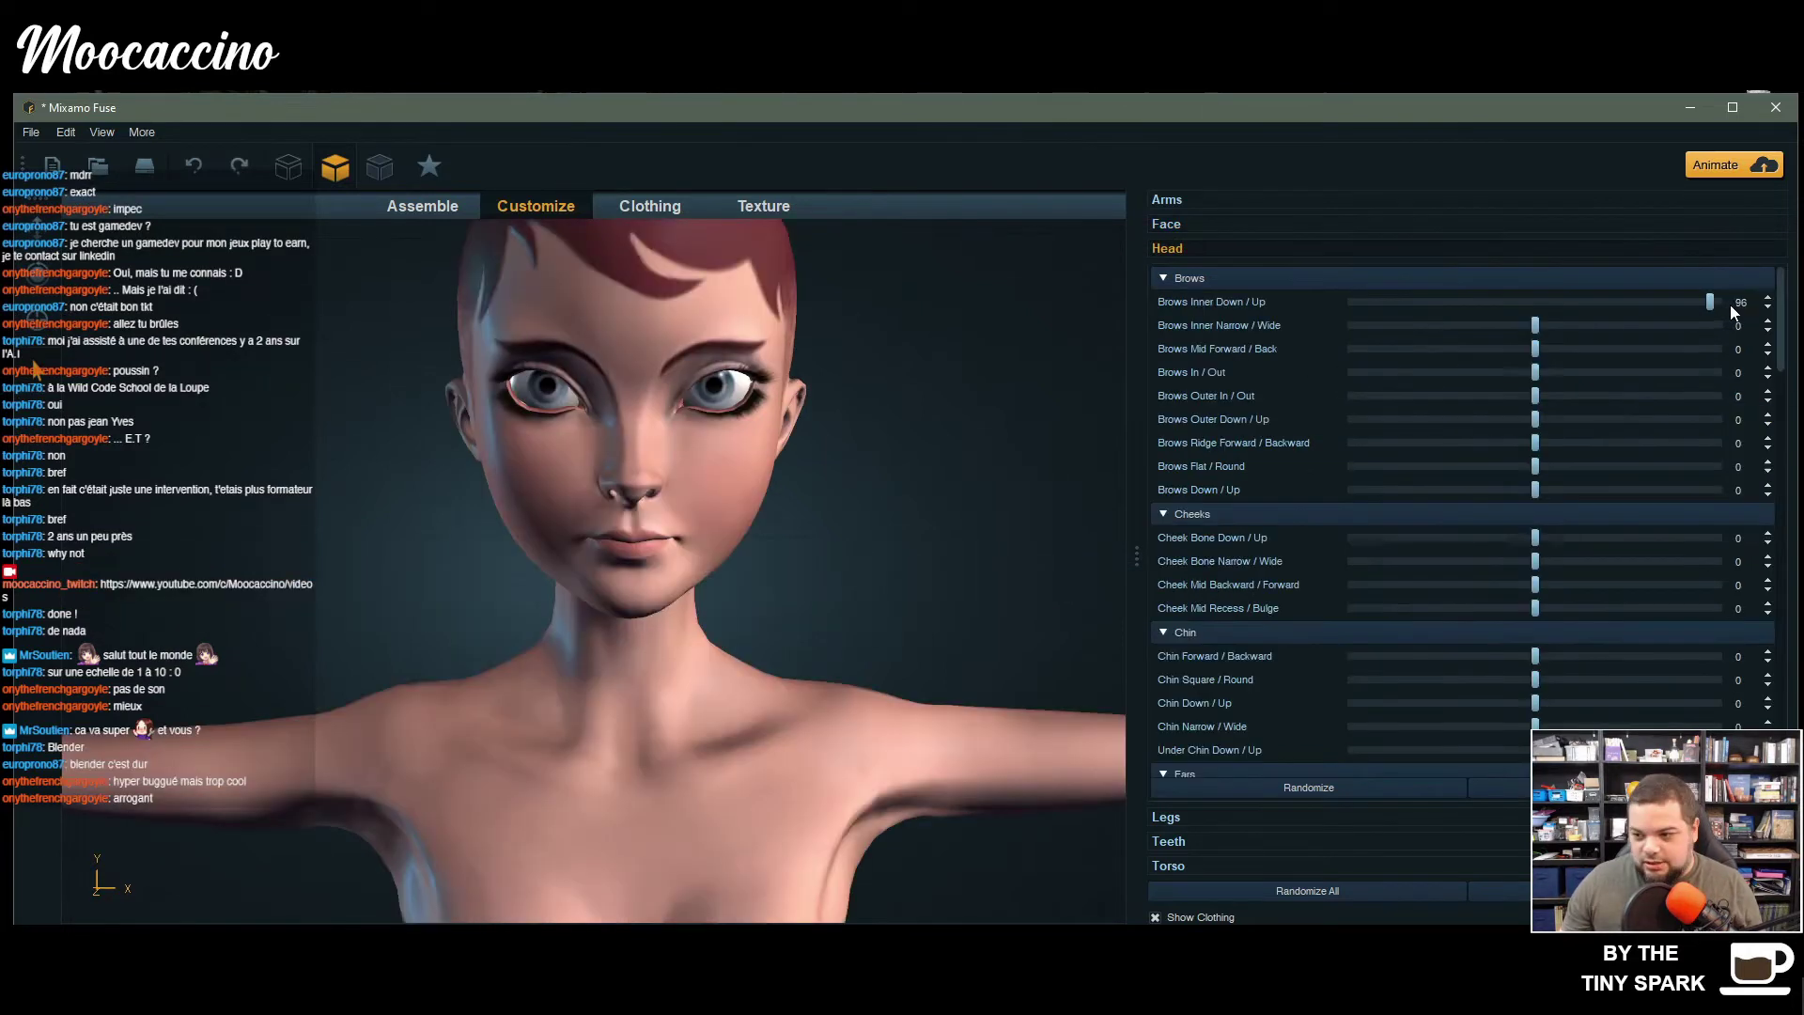
- Try Brows Inner Down / Up at 100 and different Brows Inner Narrow / Wide amounts, returning both to 0
{"action": "left_click_drag", "start_coordinate": [1524, 326], "coordinate": [1677, 335]}
{"action": "left_click_drag", "start_coordinate": [1626, 332], "coordinate": [1546, 332]}
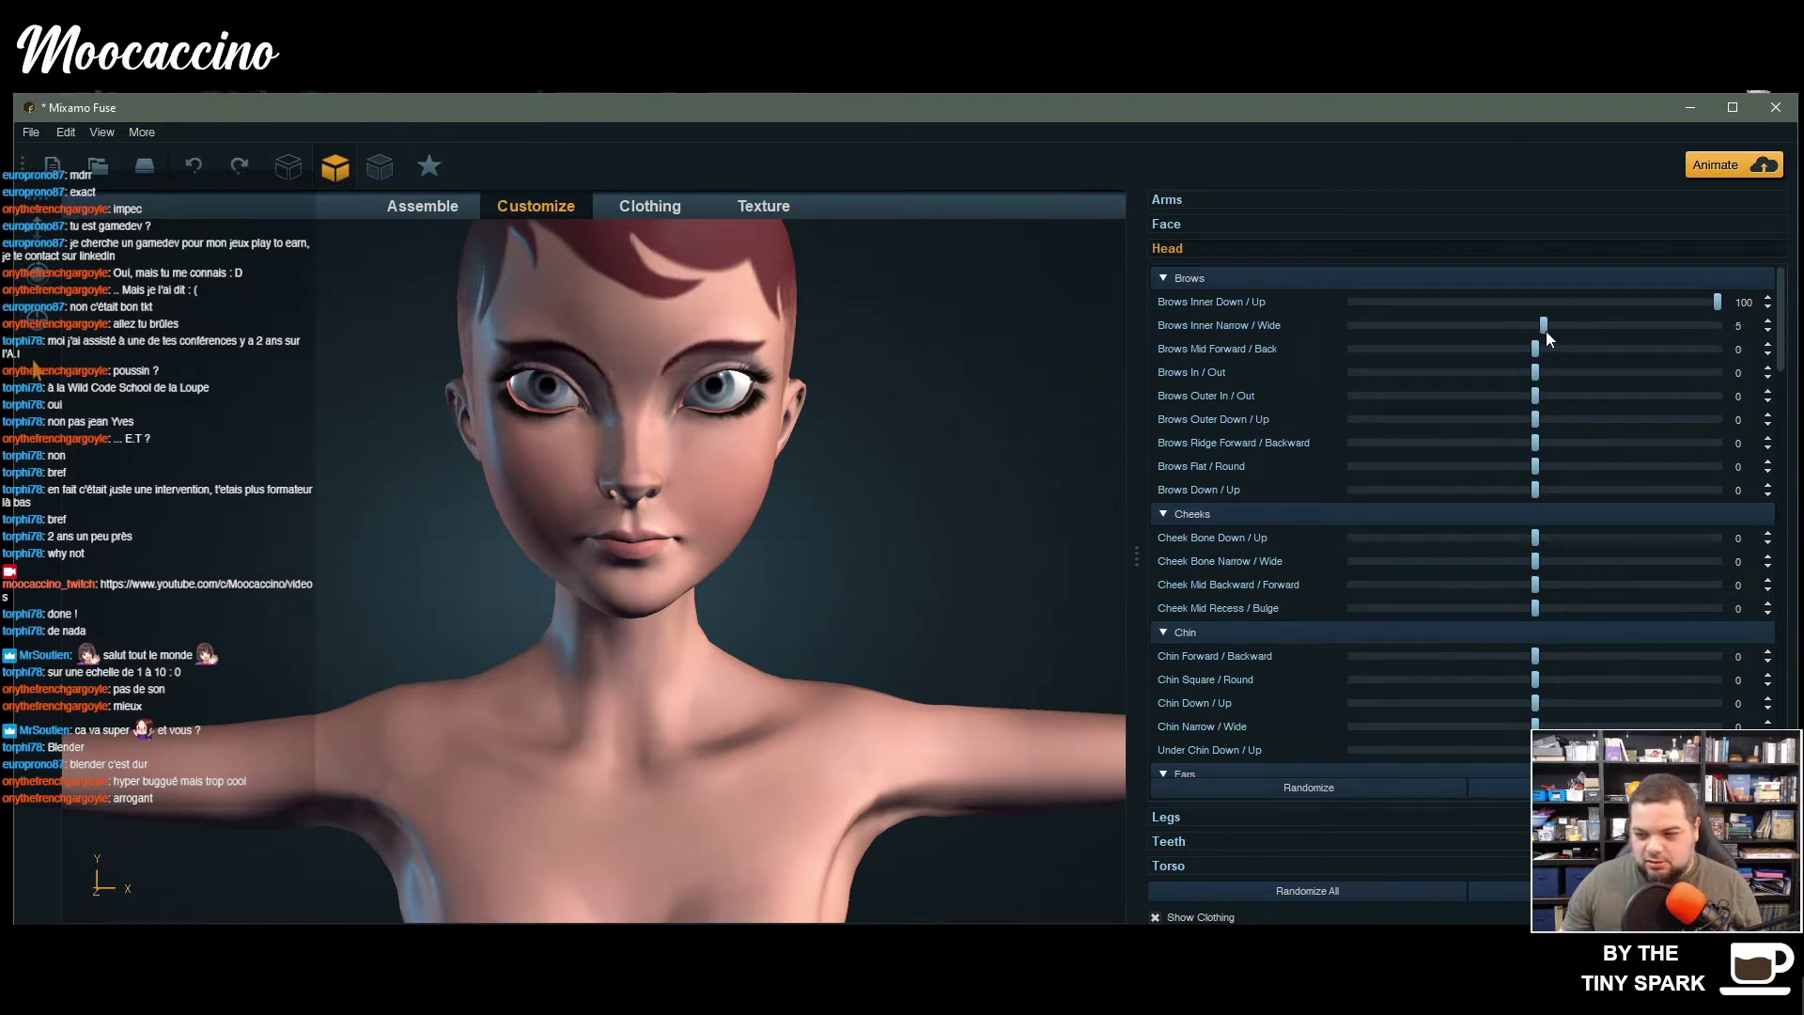
{"action": "left_click_drag", "start_coordinate": [1722, 304], "coordinate": [1537, 306]}
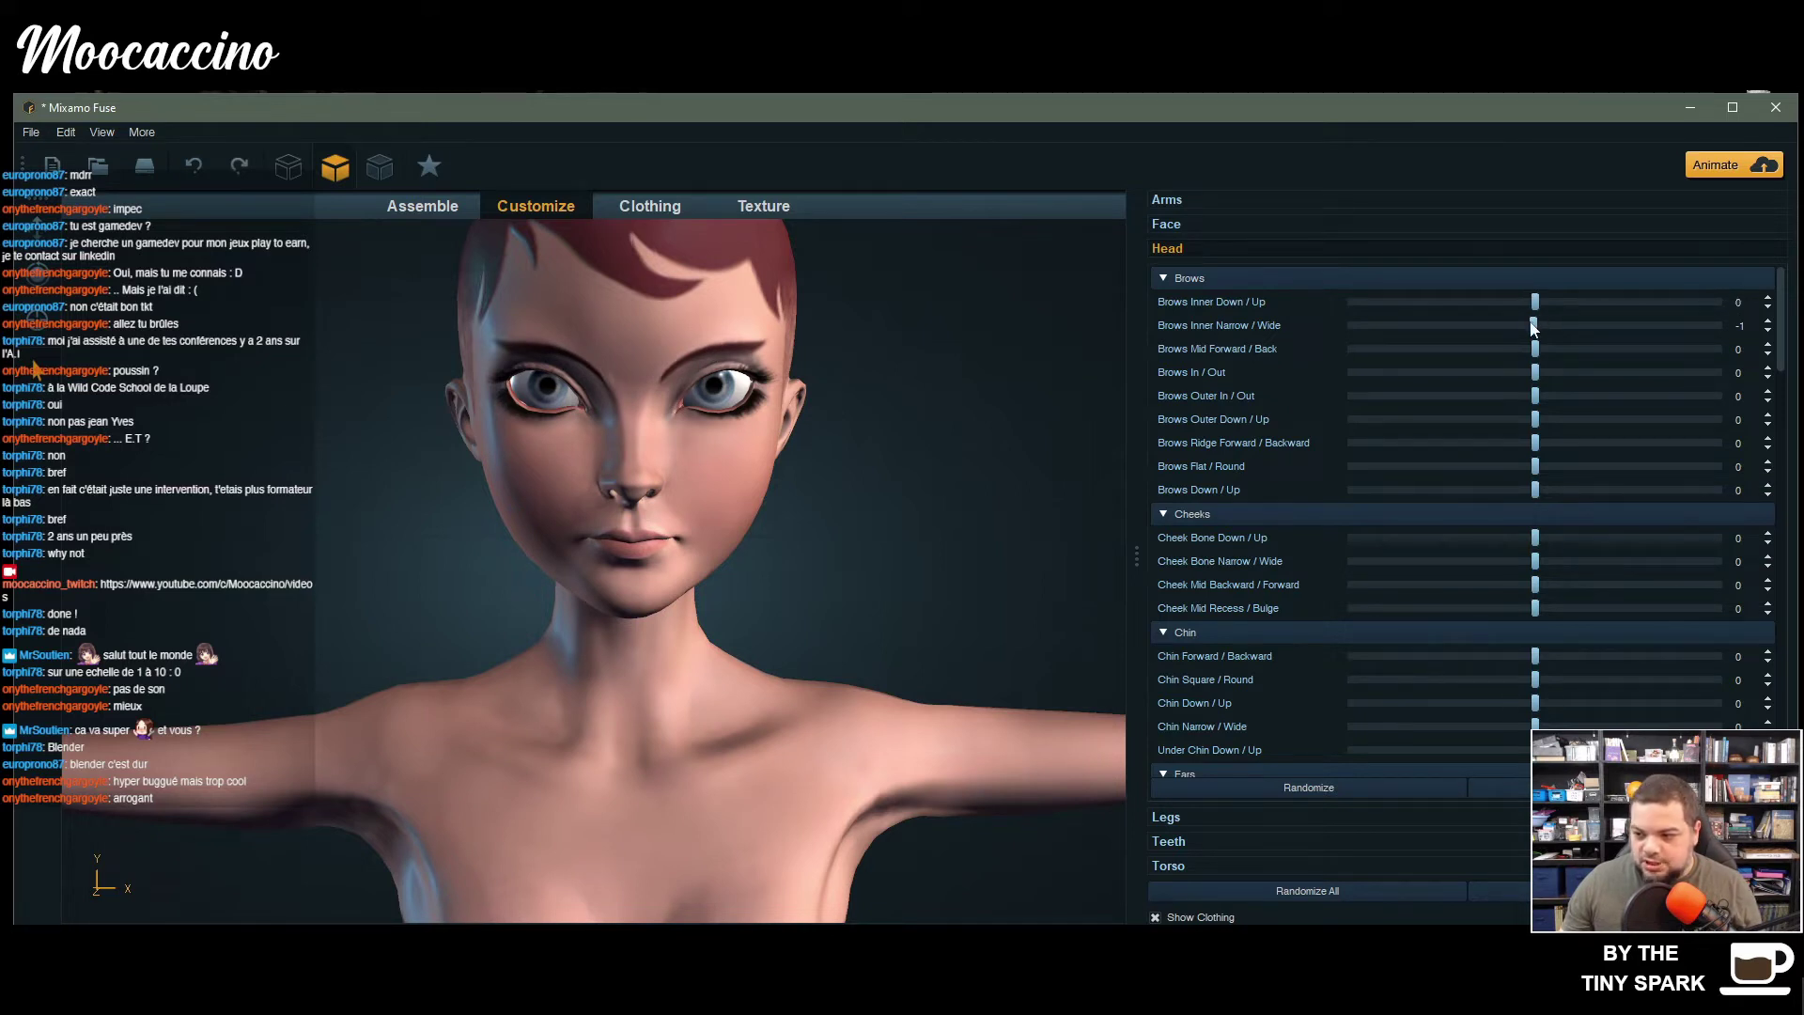
{"action": "left_click_drag", "start_coordinate": [1535, 326], "coordinate": [1535, 329]}
- Review the remaining Head shape parameters and the Torso parameter groups, leaving the body shape neutral
{"action": "scroll", "coordinate": [1328, 721], "scroll_direction": "down", "scroll_amount": 10}
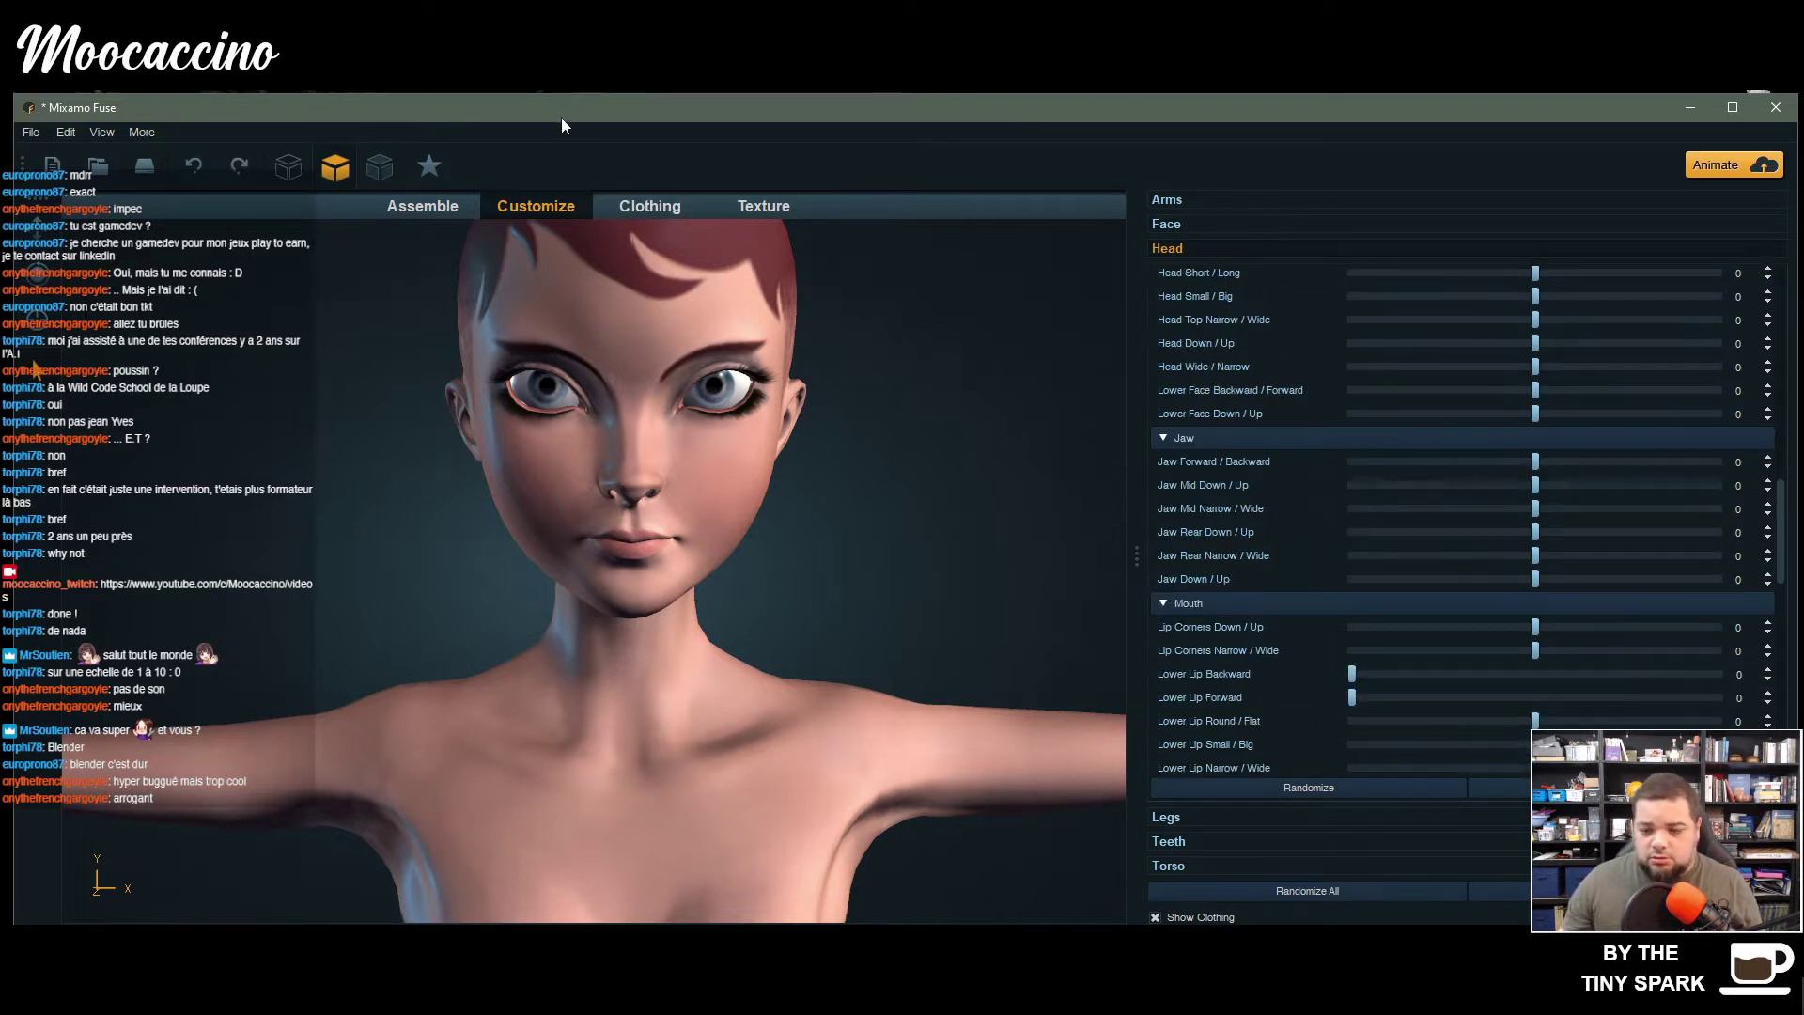
{"action": "scroll", "coordinate": [1504, 703], "scroll_direction": "down", "scroll_amount": 5}
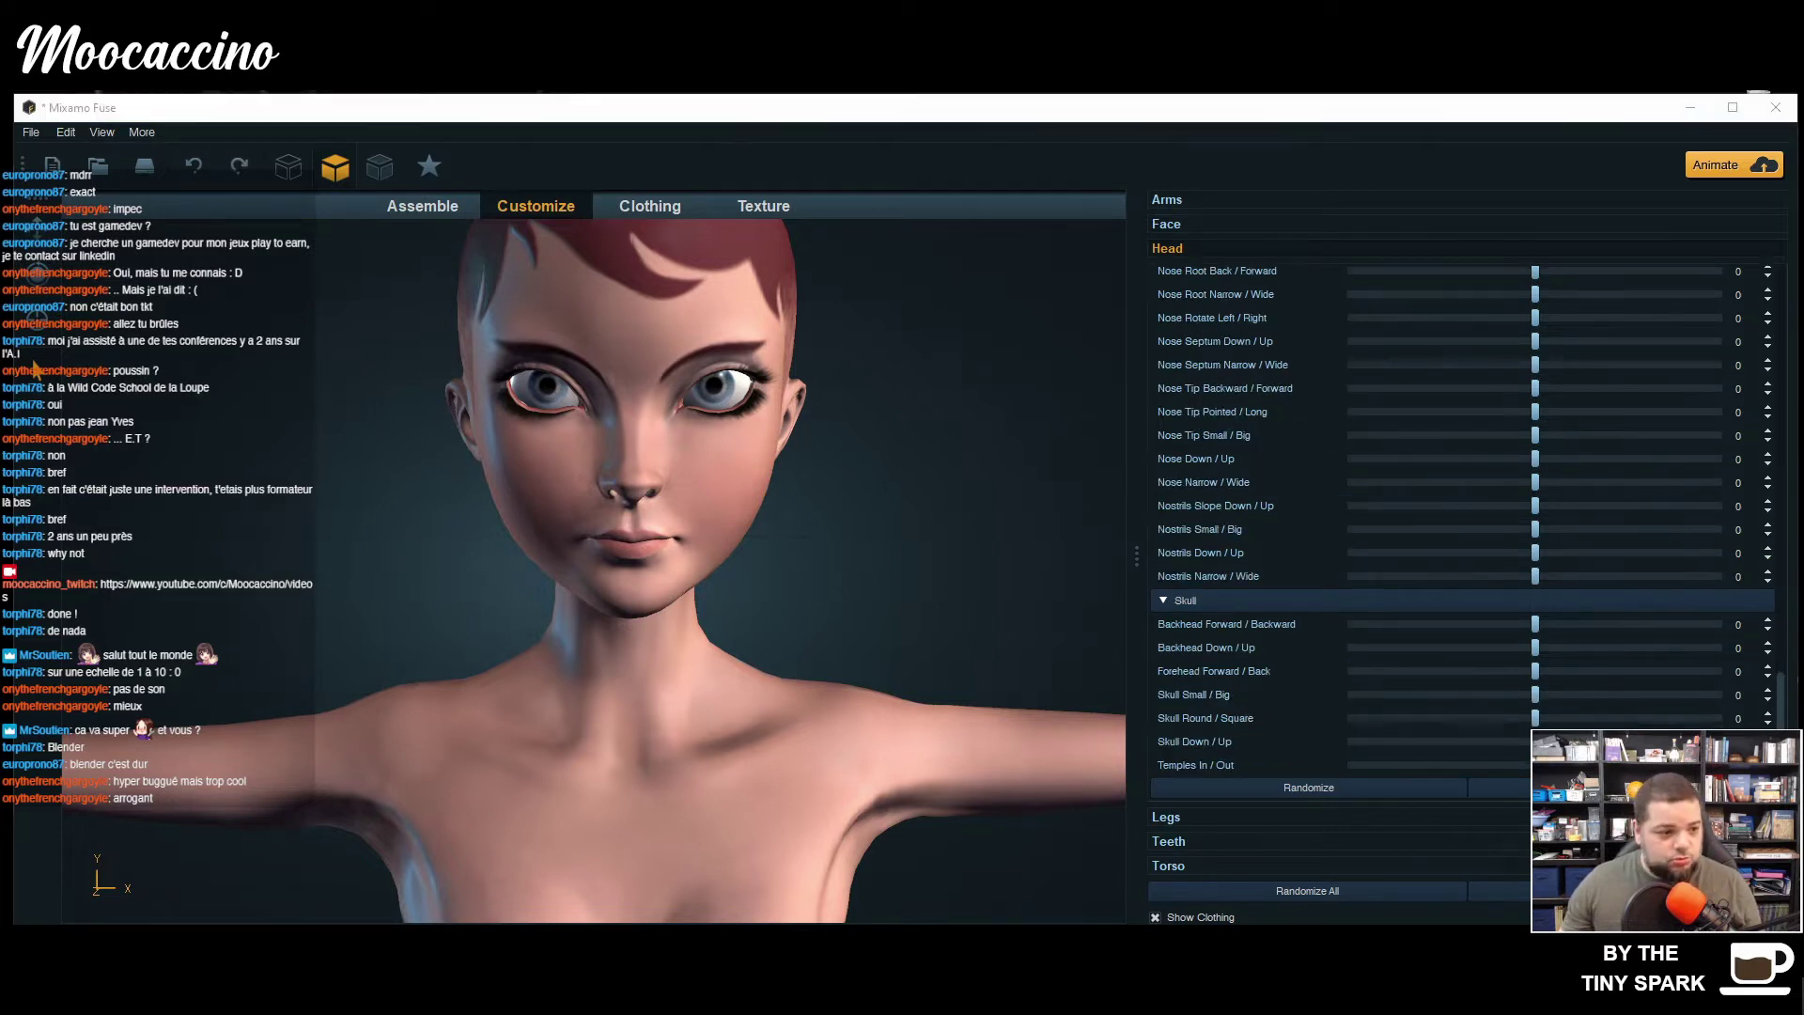
{"action": "left_click", "coordinate": [1355, 865]}
{"action": "left_click_drag", "start_coordinate": [1717, 375], "coordinate": [1536, 374]}
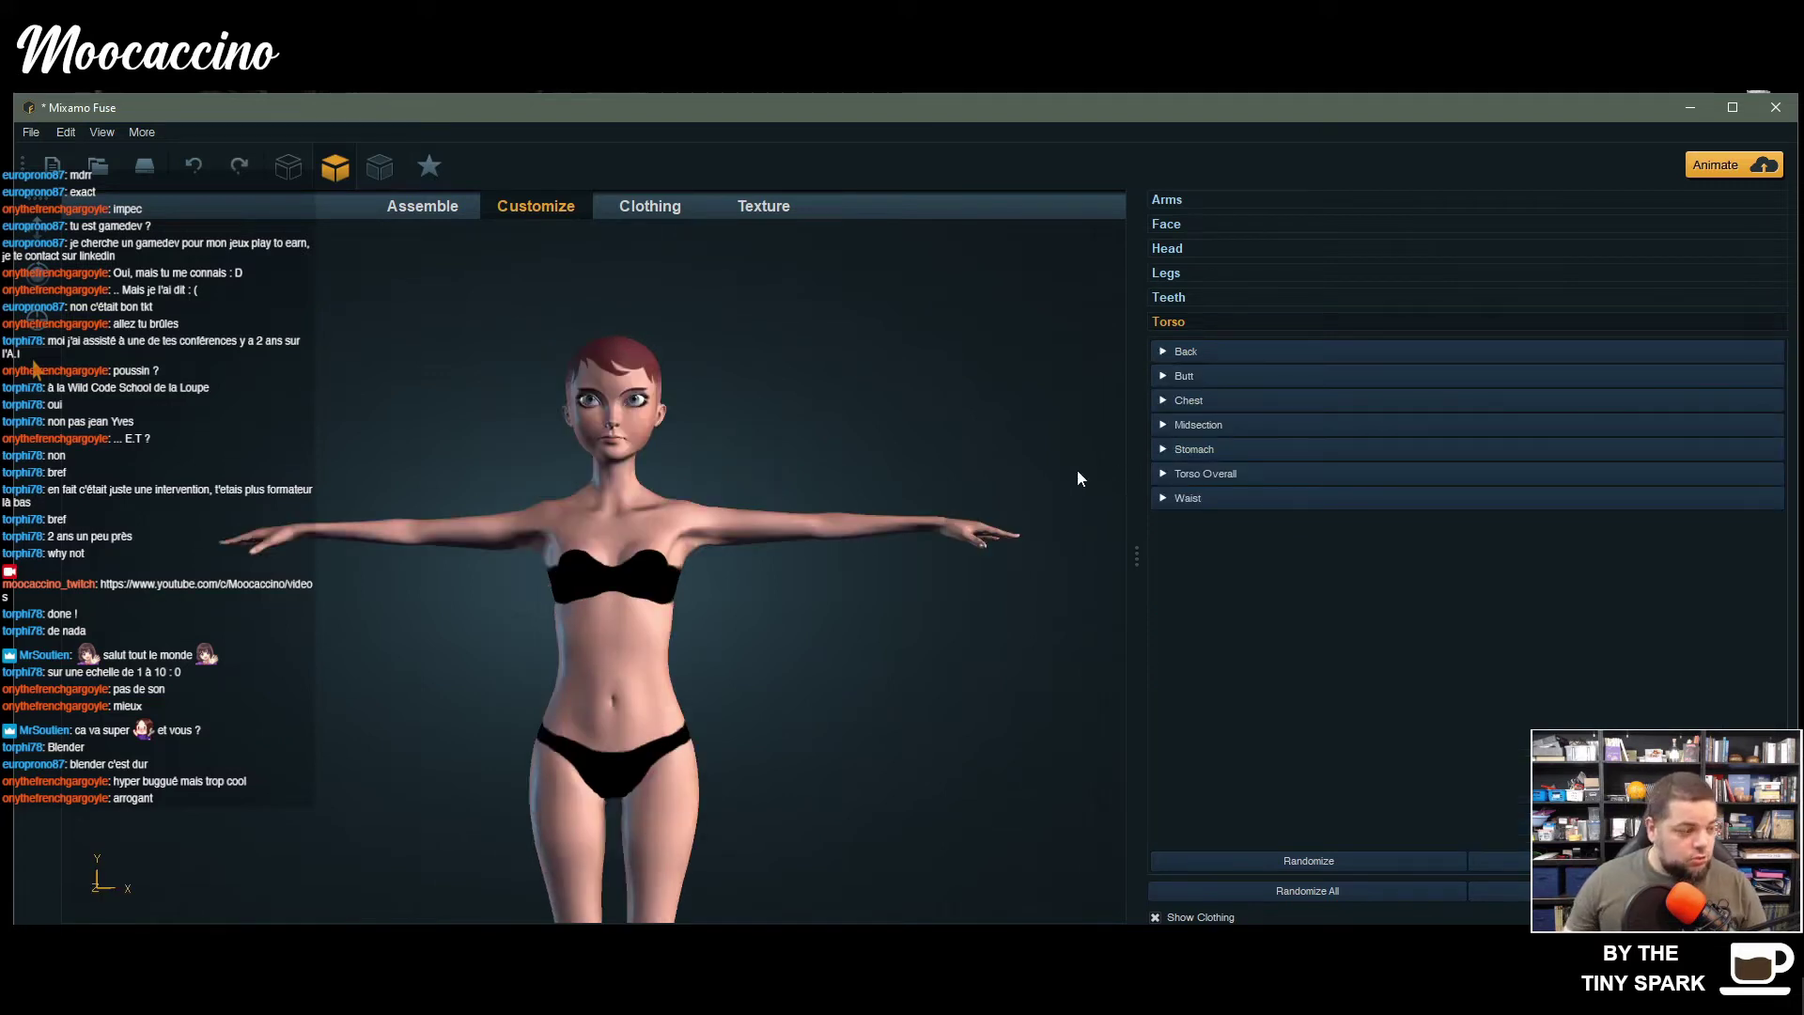
- Dress the character in the Gambeson B top, brown trousers and boots, with short brown hair and Fingerless Gloves
{"action": "left_click", "coordinate": [650, 206]}
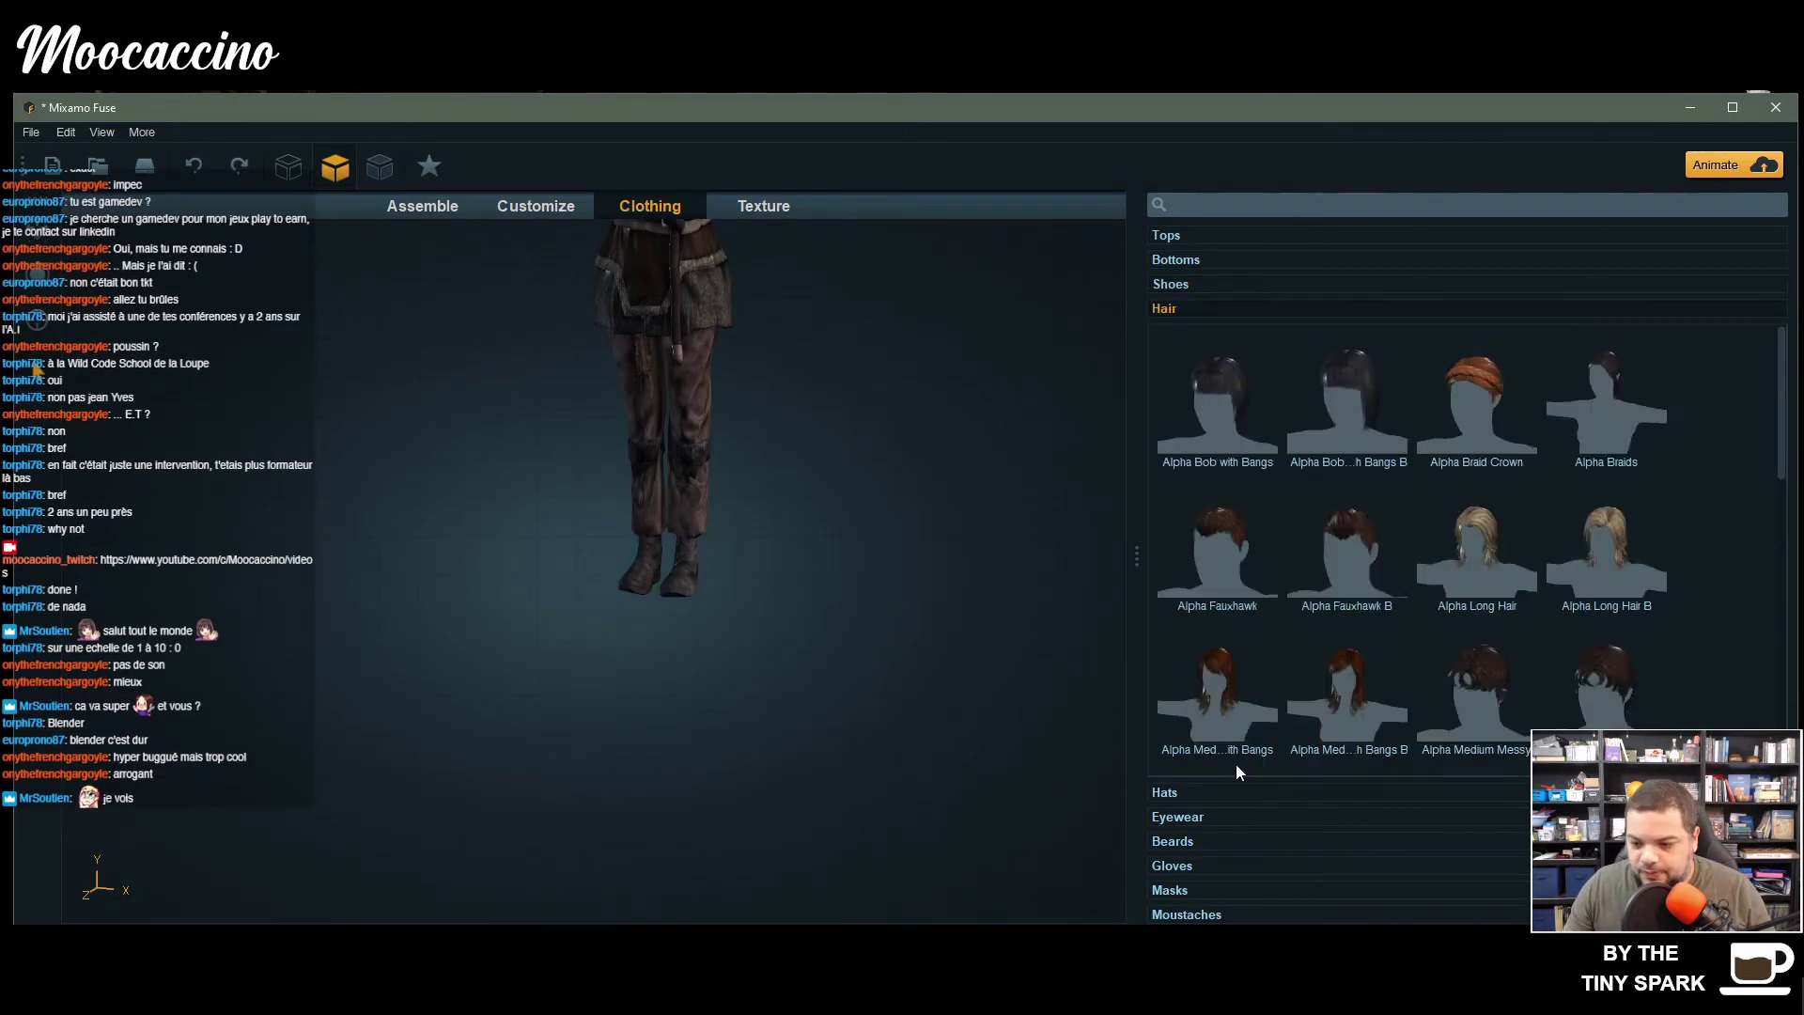
{"action": "middle_click_drag", "start_coordinate": [746, 293], "coordinate": [763, 635]}
{"action": "left_click_drag", "start_coordinate": [896, 716], "coordinate": [934, 701]}
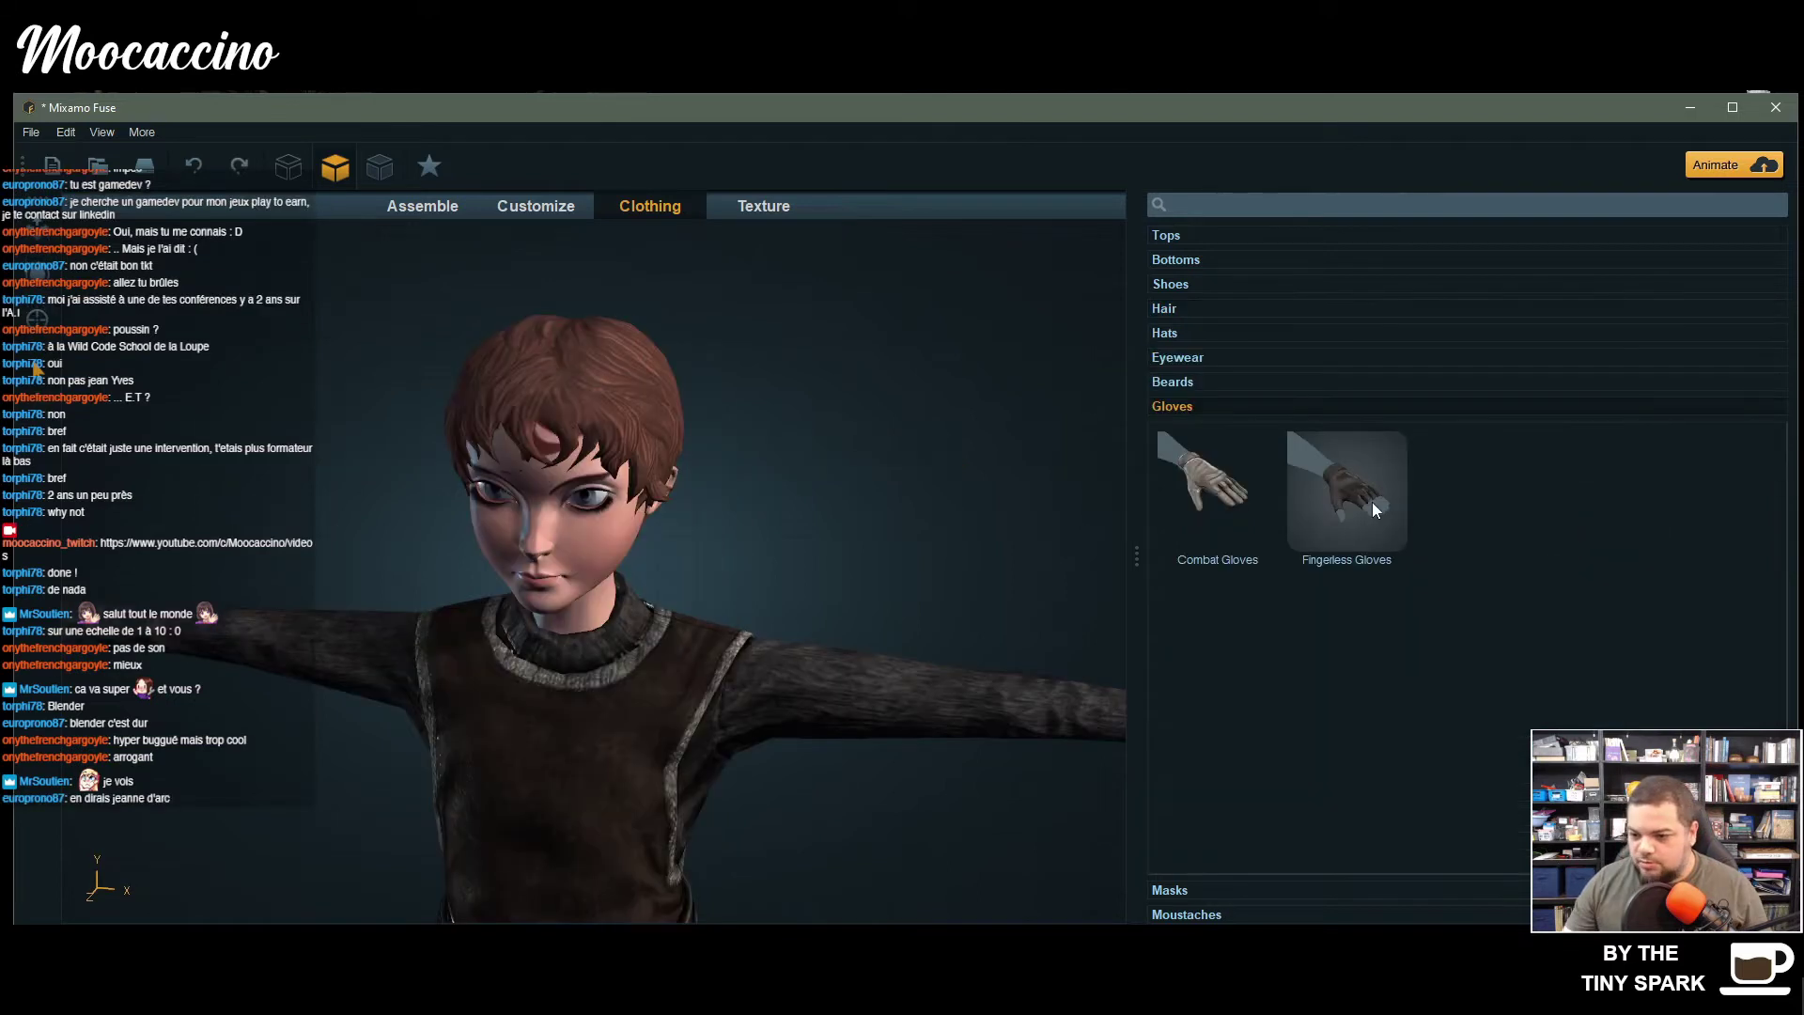
{"action": "left_click", "coordinate": [1372, 502]}
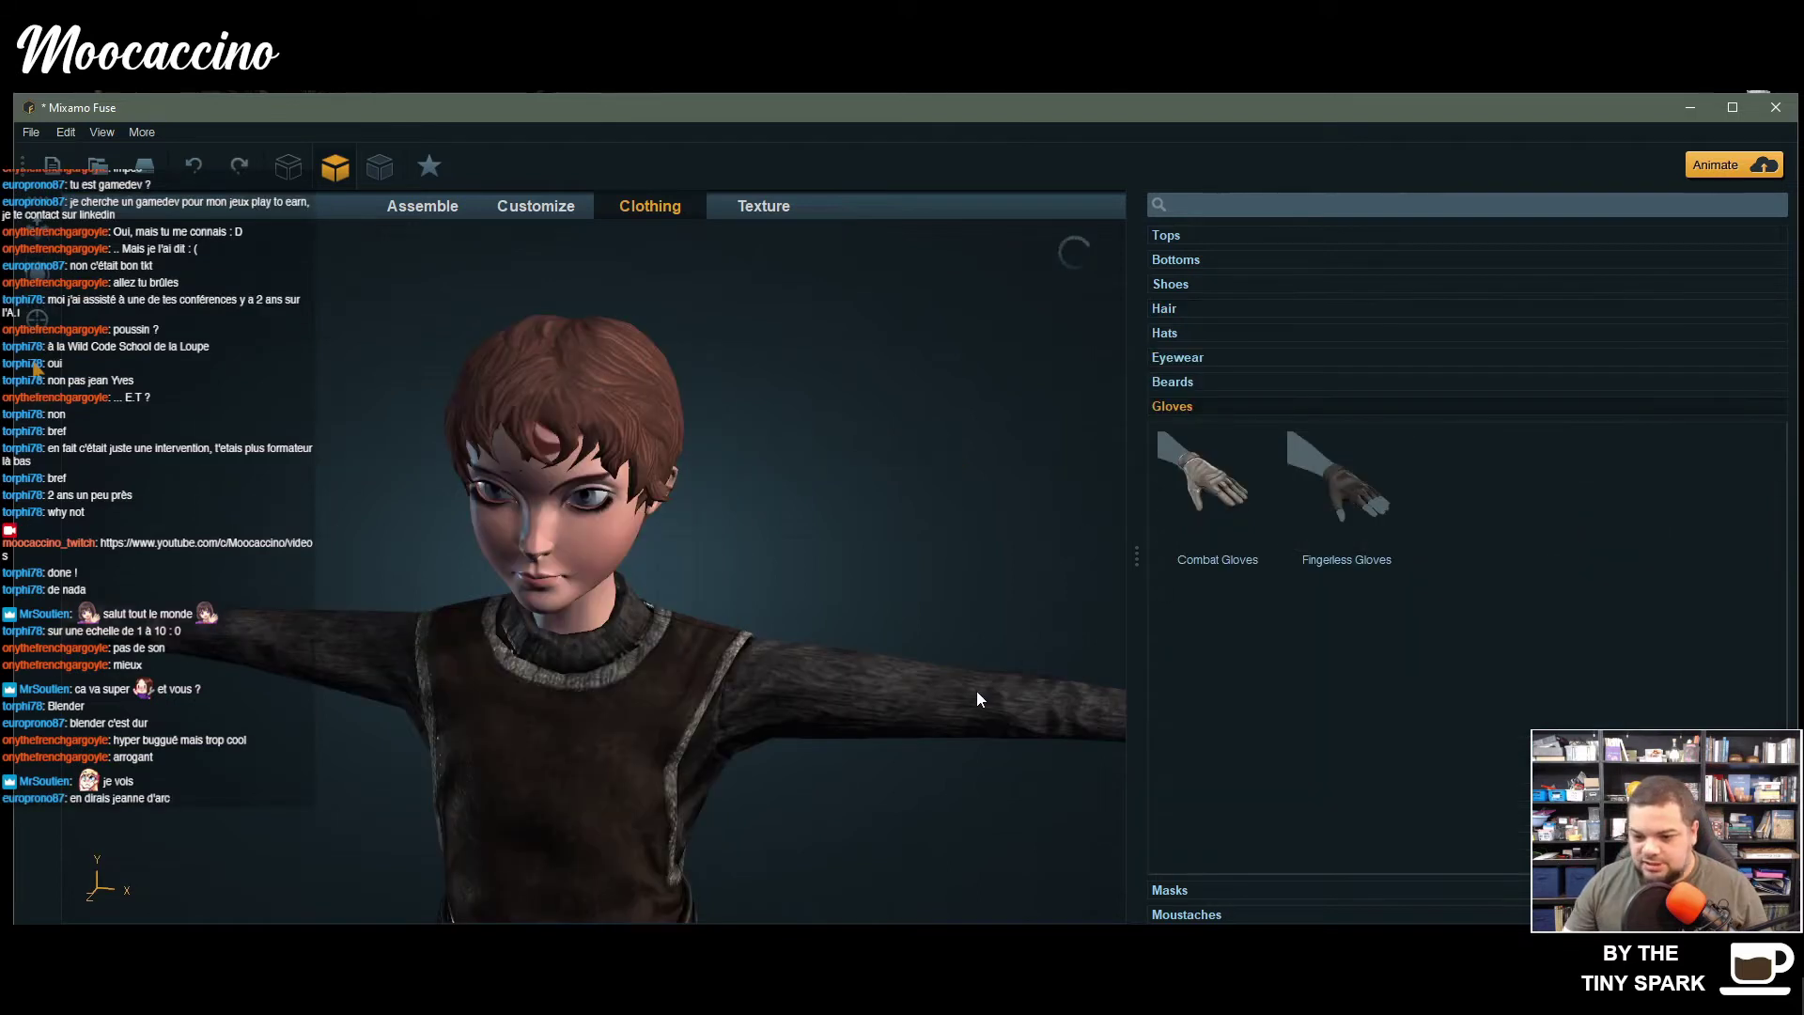
{"action": "left_click_drag", "start_coordinate": [971, 703], "coordinate": [853, 667]}
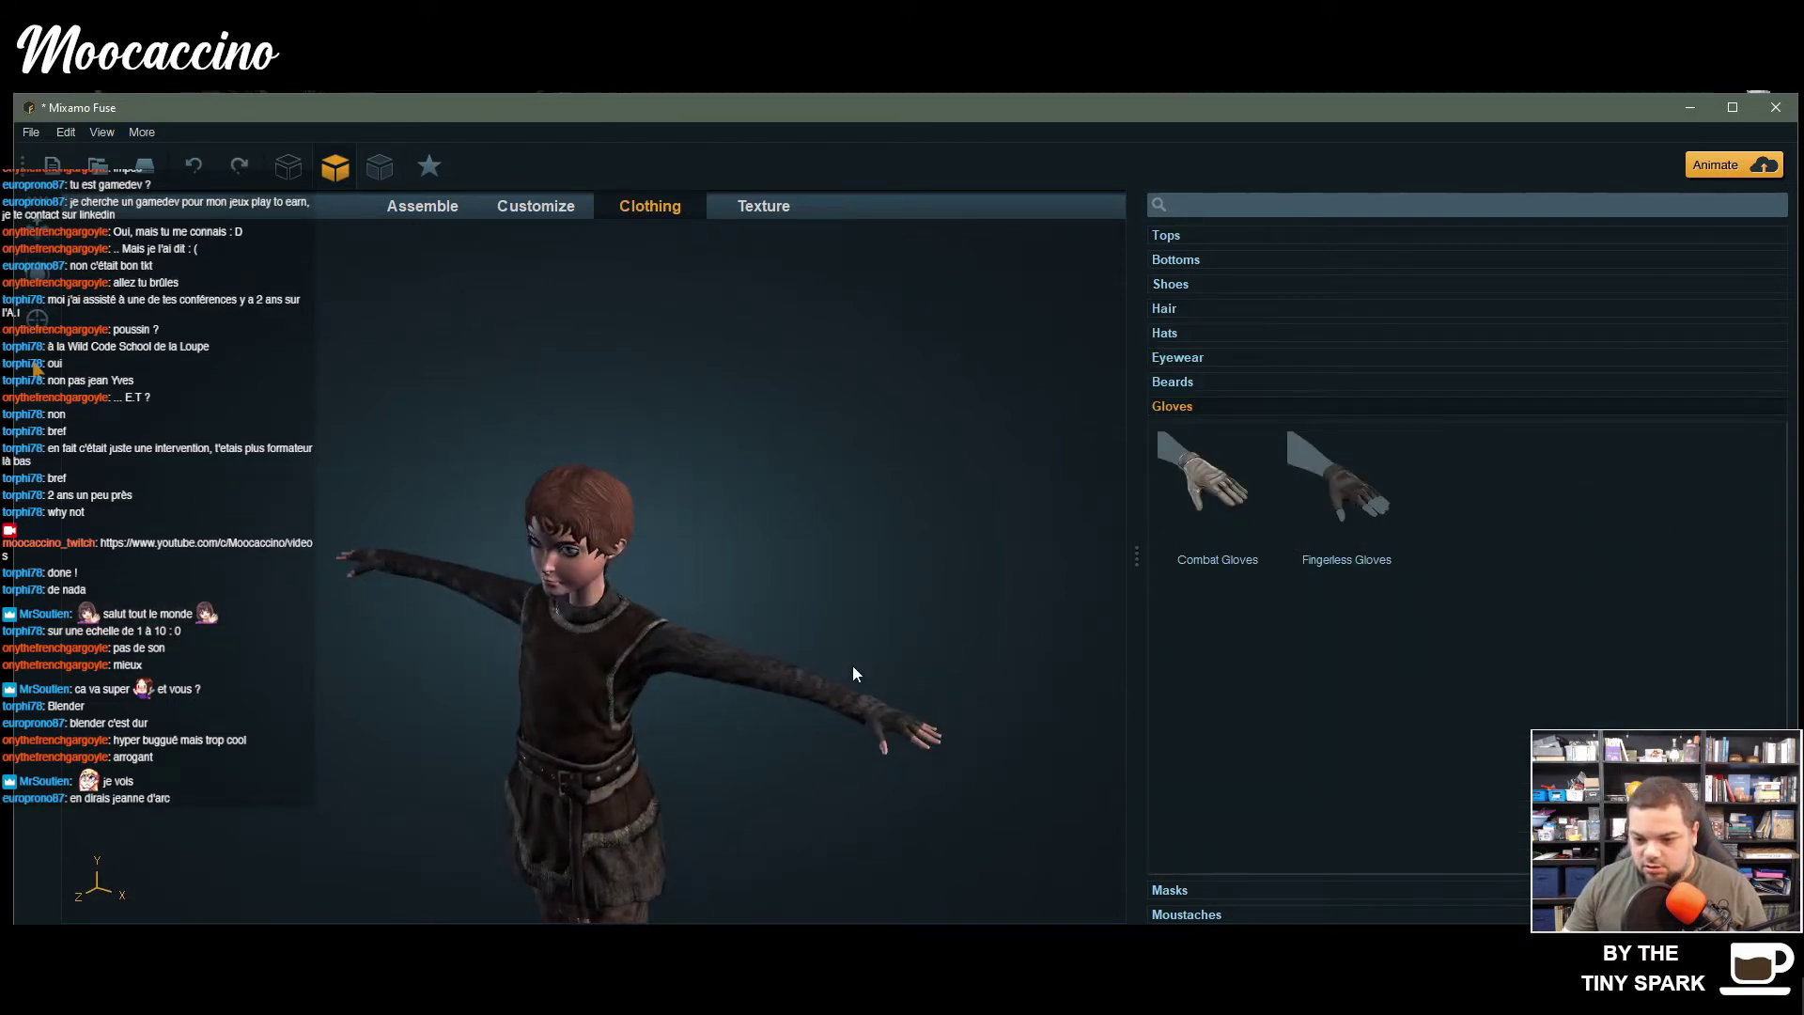
{"action": "left_click", "coordinate": [1185, 889]}
- Open the texture settings of the character's gambeson top
{"action": "left_click", "coordinate": [763, 206]}
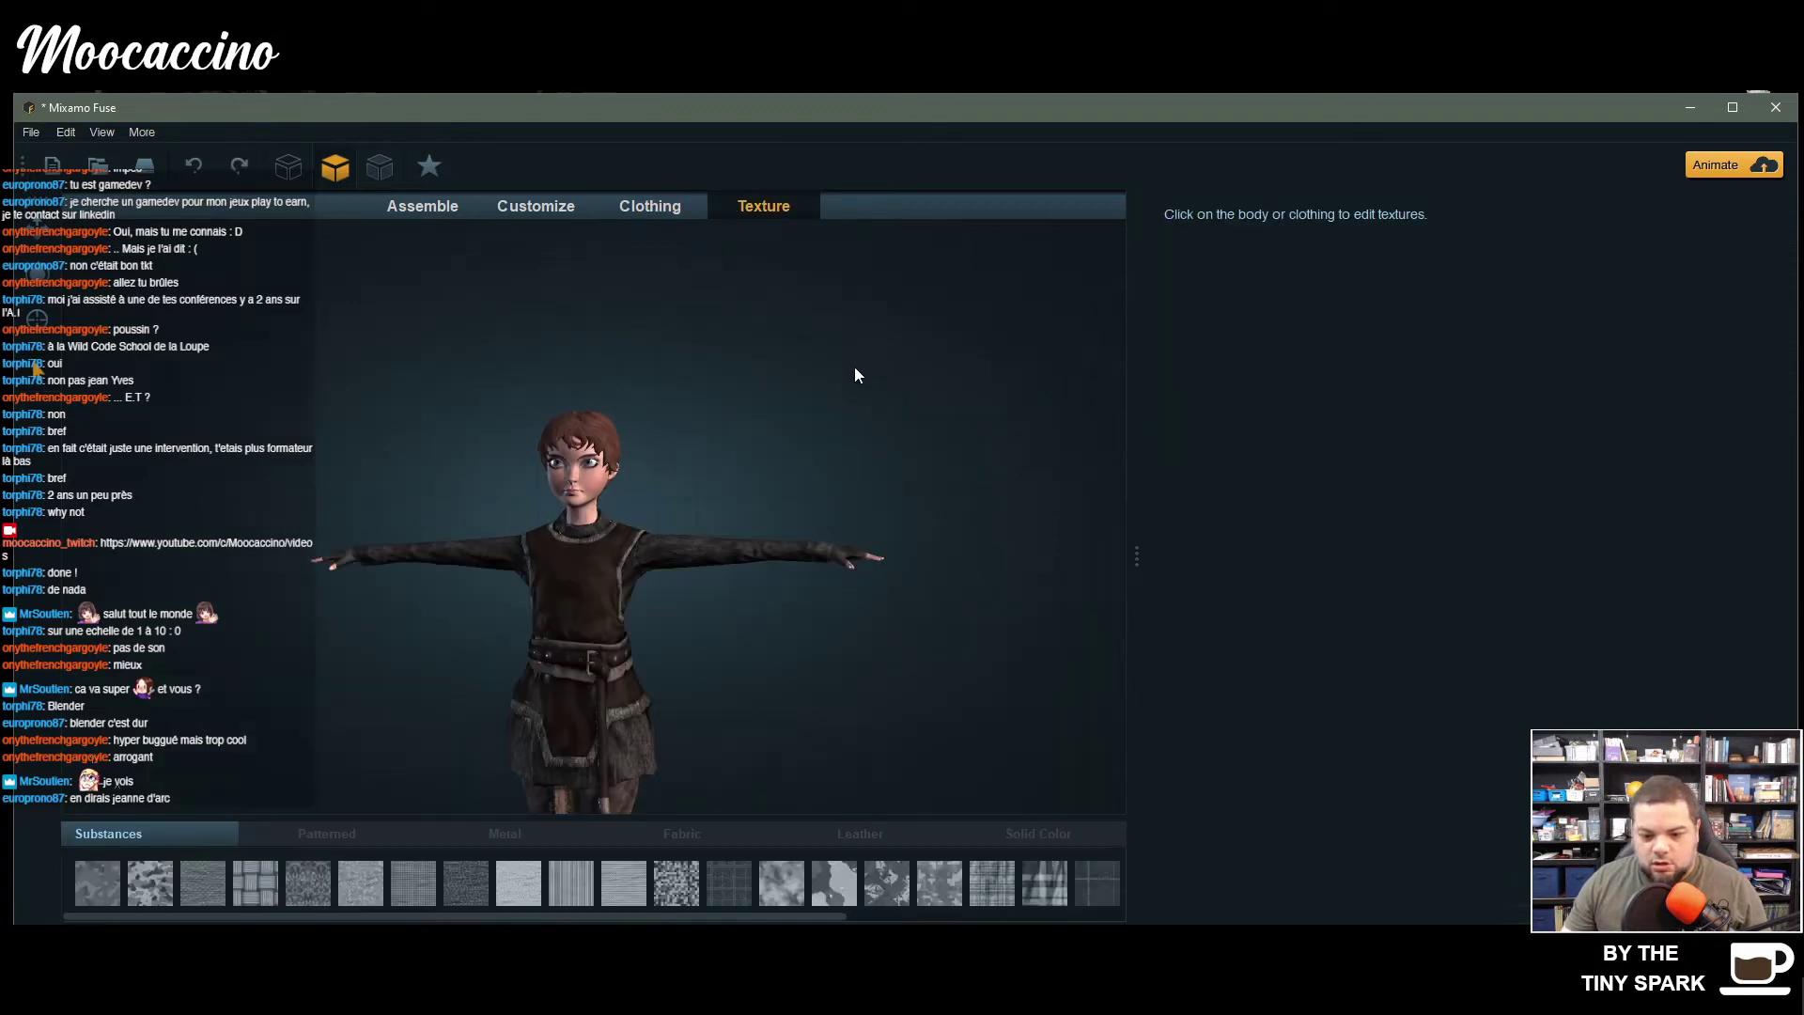
{"action": "left_click_drag", "start_coordinate": [729, 721], "coordinate": [1032, 721]}
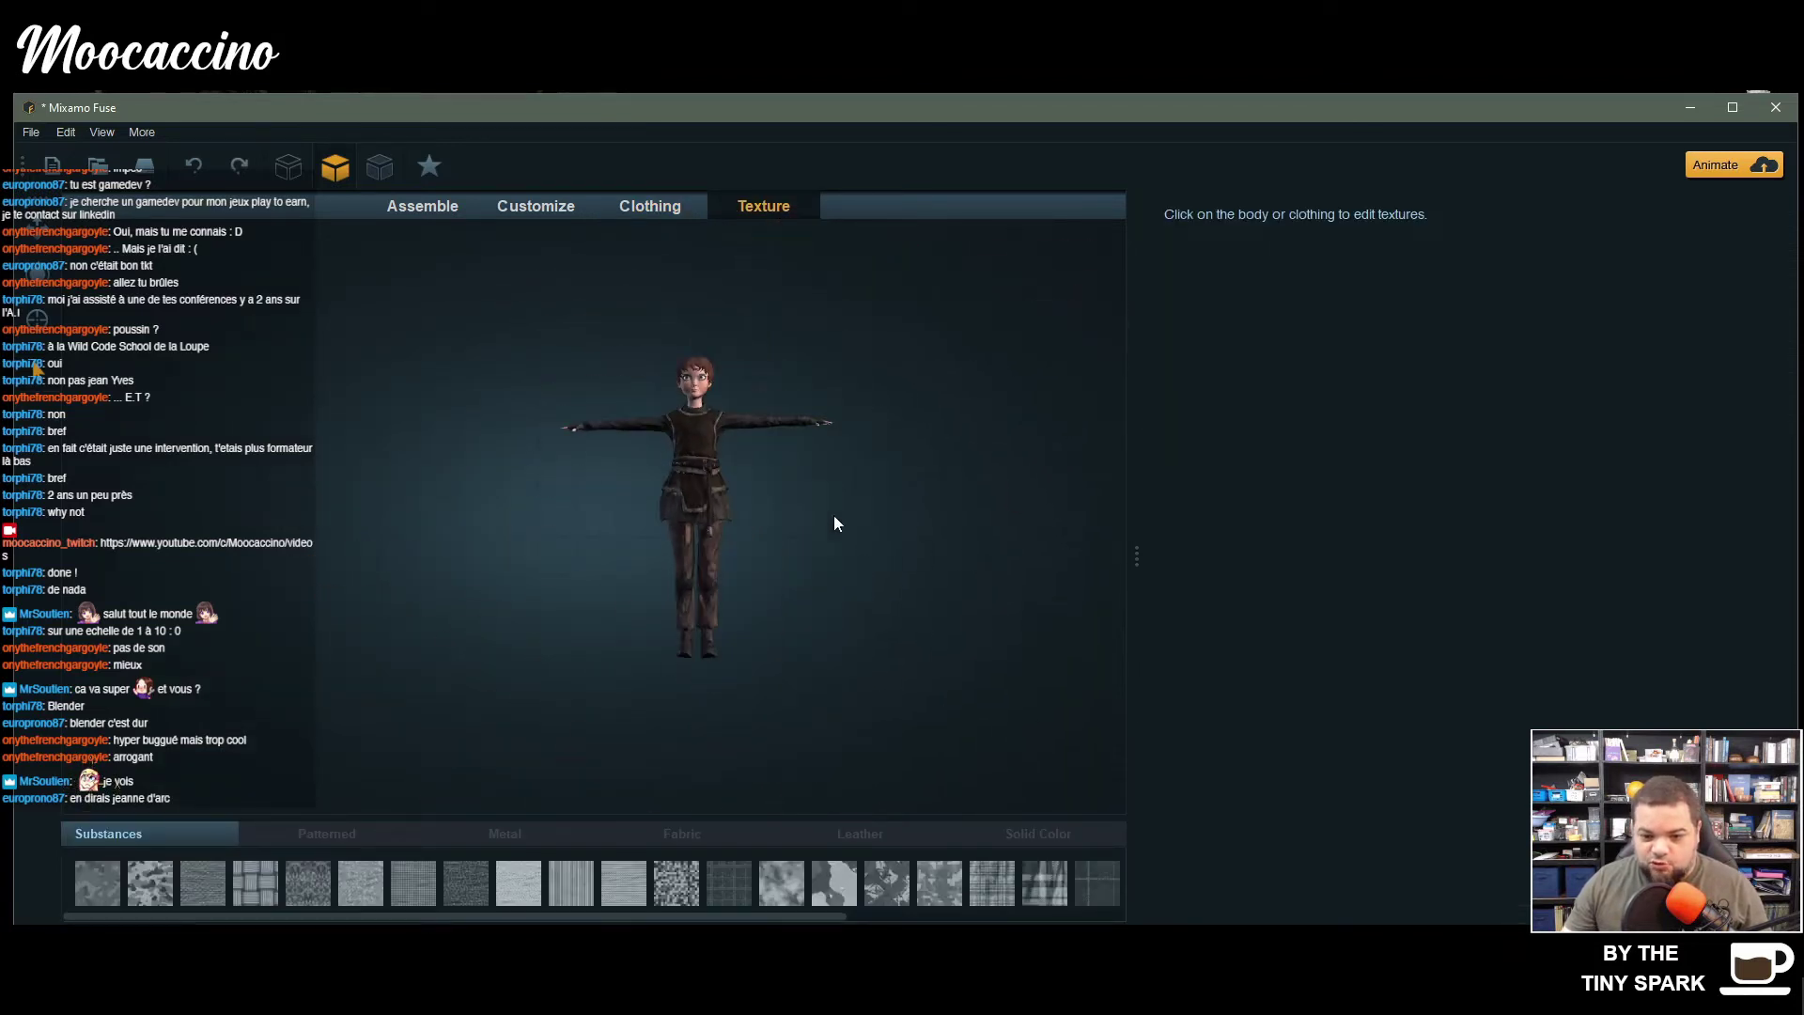
{"action": "scroll", "coordinate": [696, 558], "scroll_direction": "up", "scroll_amount": 6}
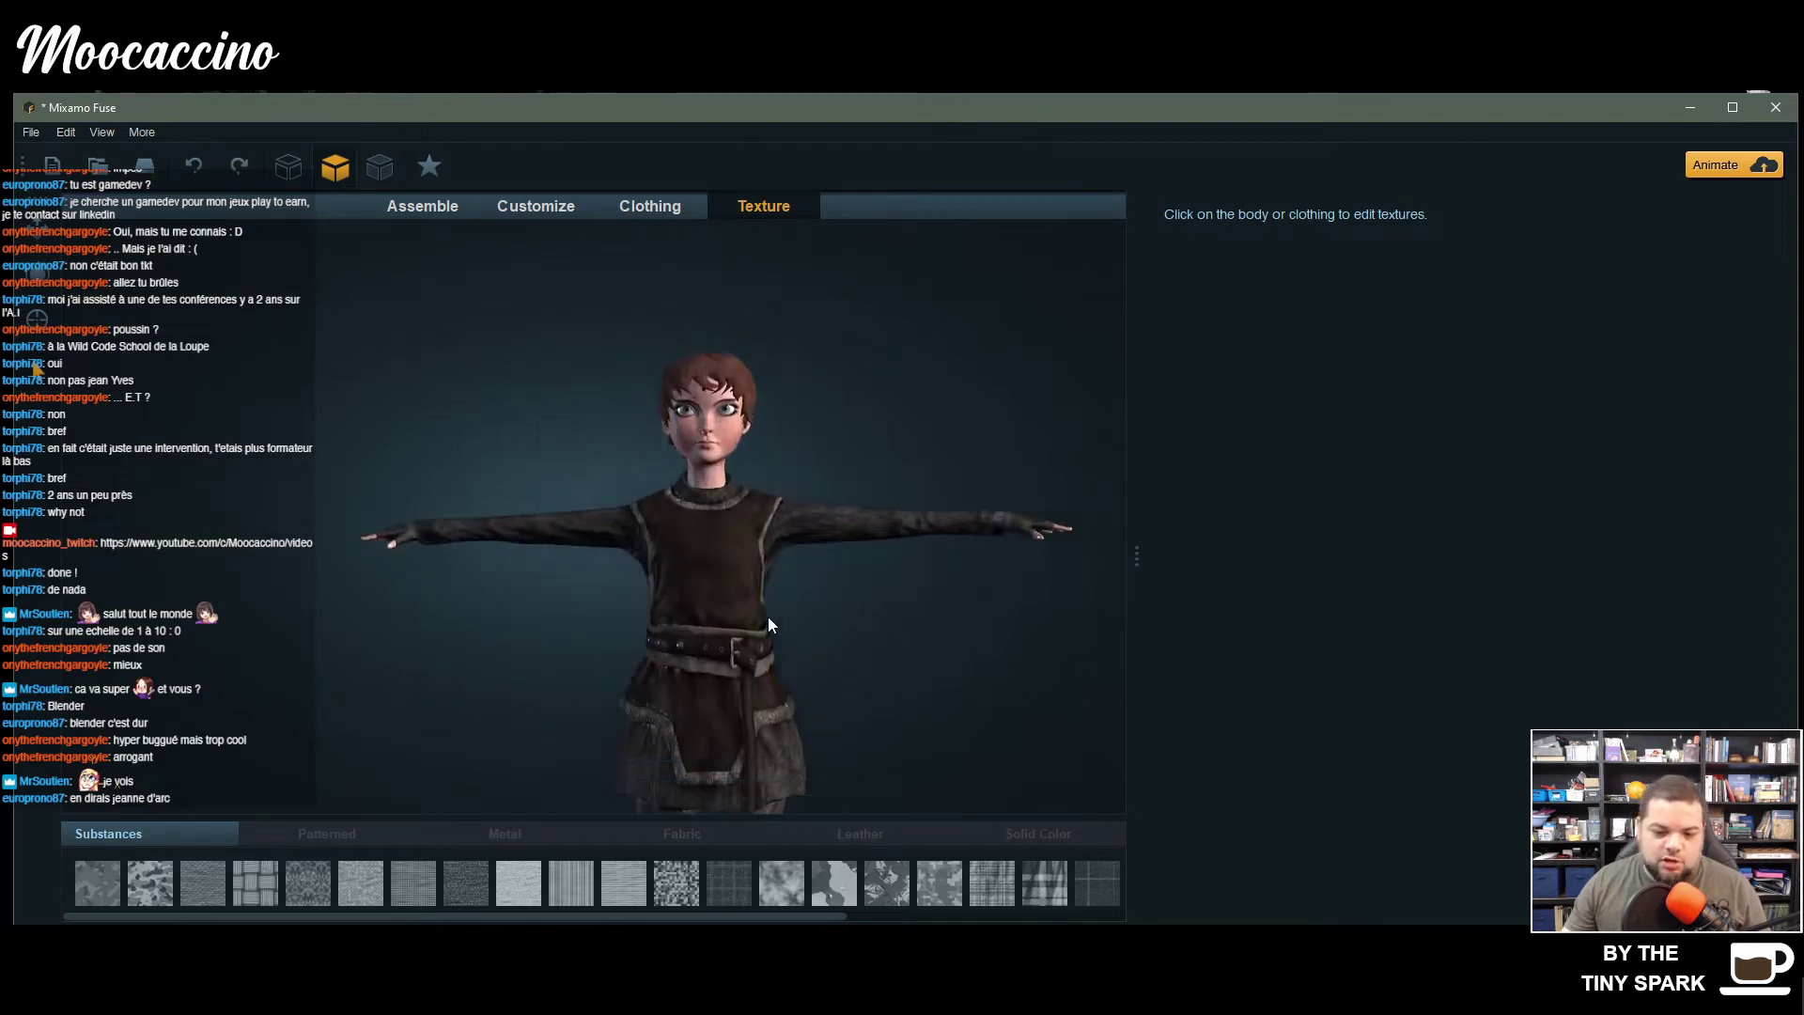
{"action": "scroll", "coordinate": [621, 564], "scroll_direction": "up", "scroll_amount": 3}
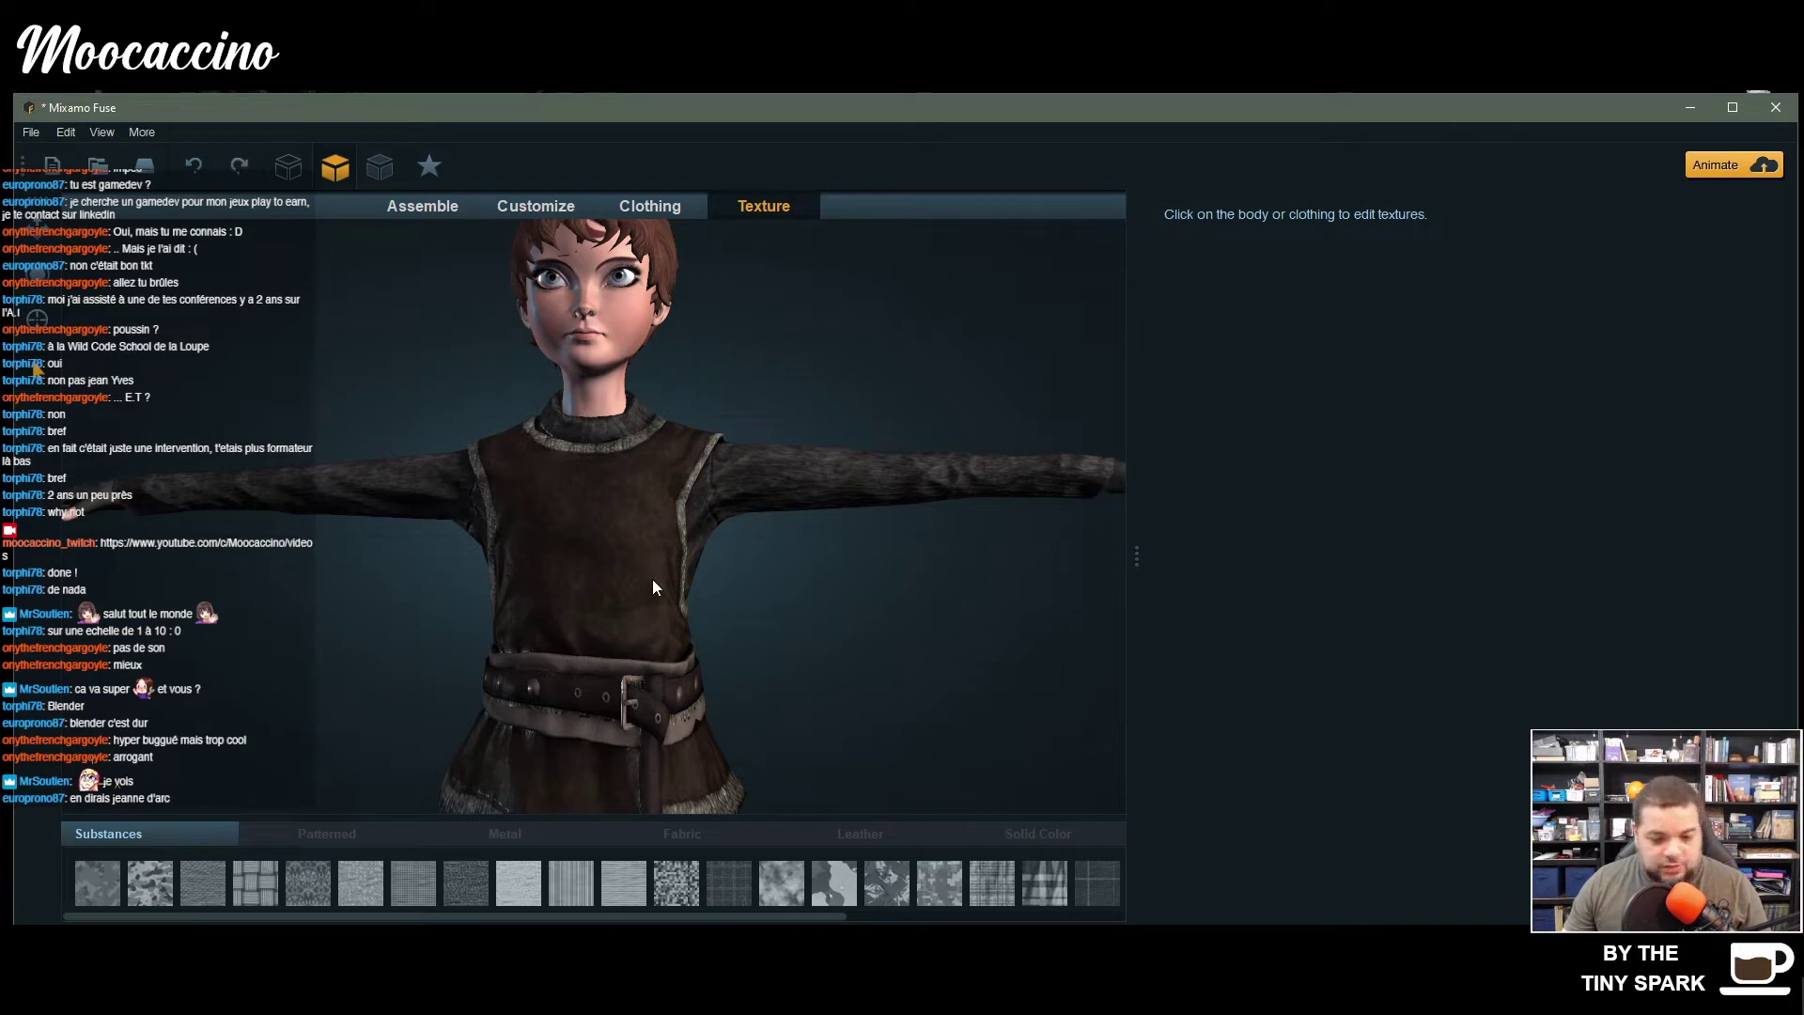
{"action": "left_click", "coordinate": [652, 579]}
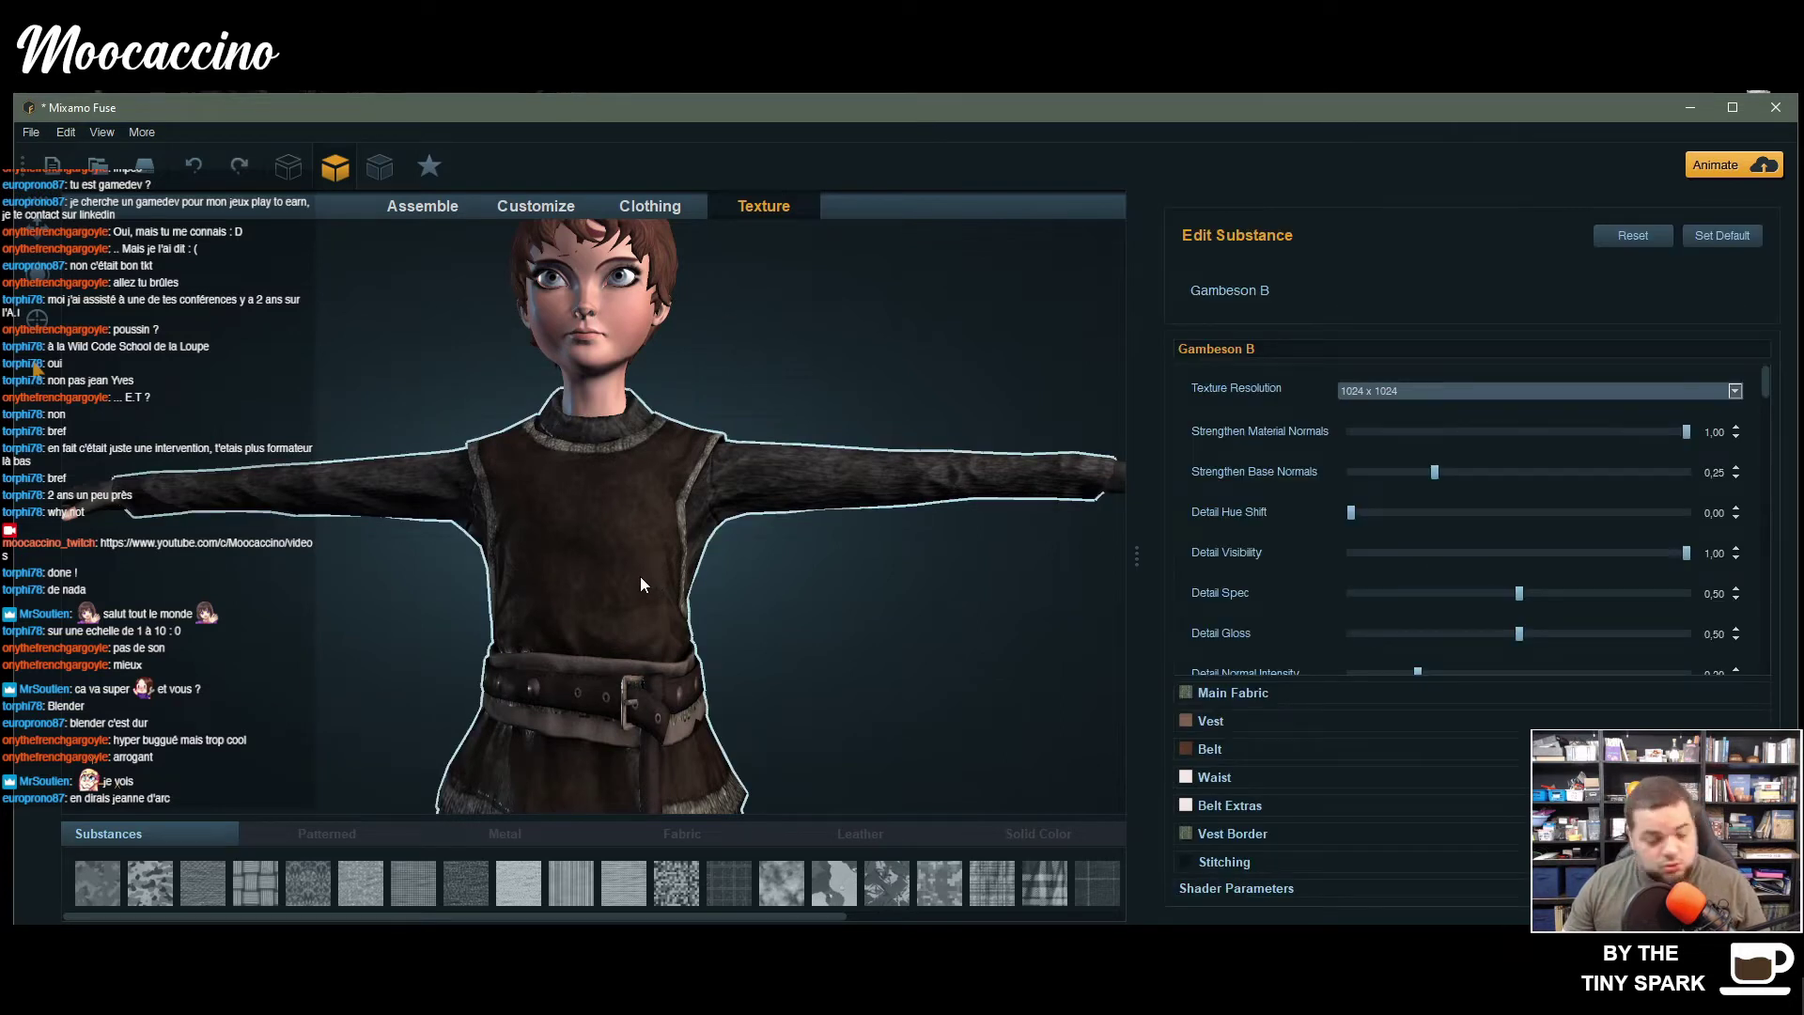
- Try the Polka Dot substance and another patterned substance on the gambeson's Main Fabric
{"action": "left_click", "coordinate": [495, 669]}
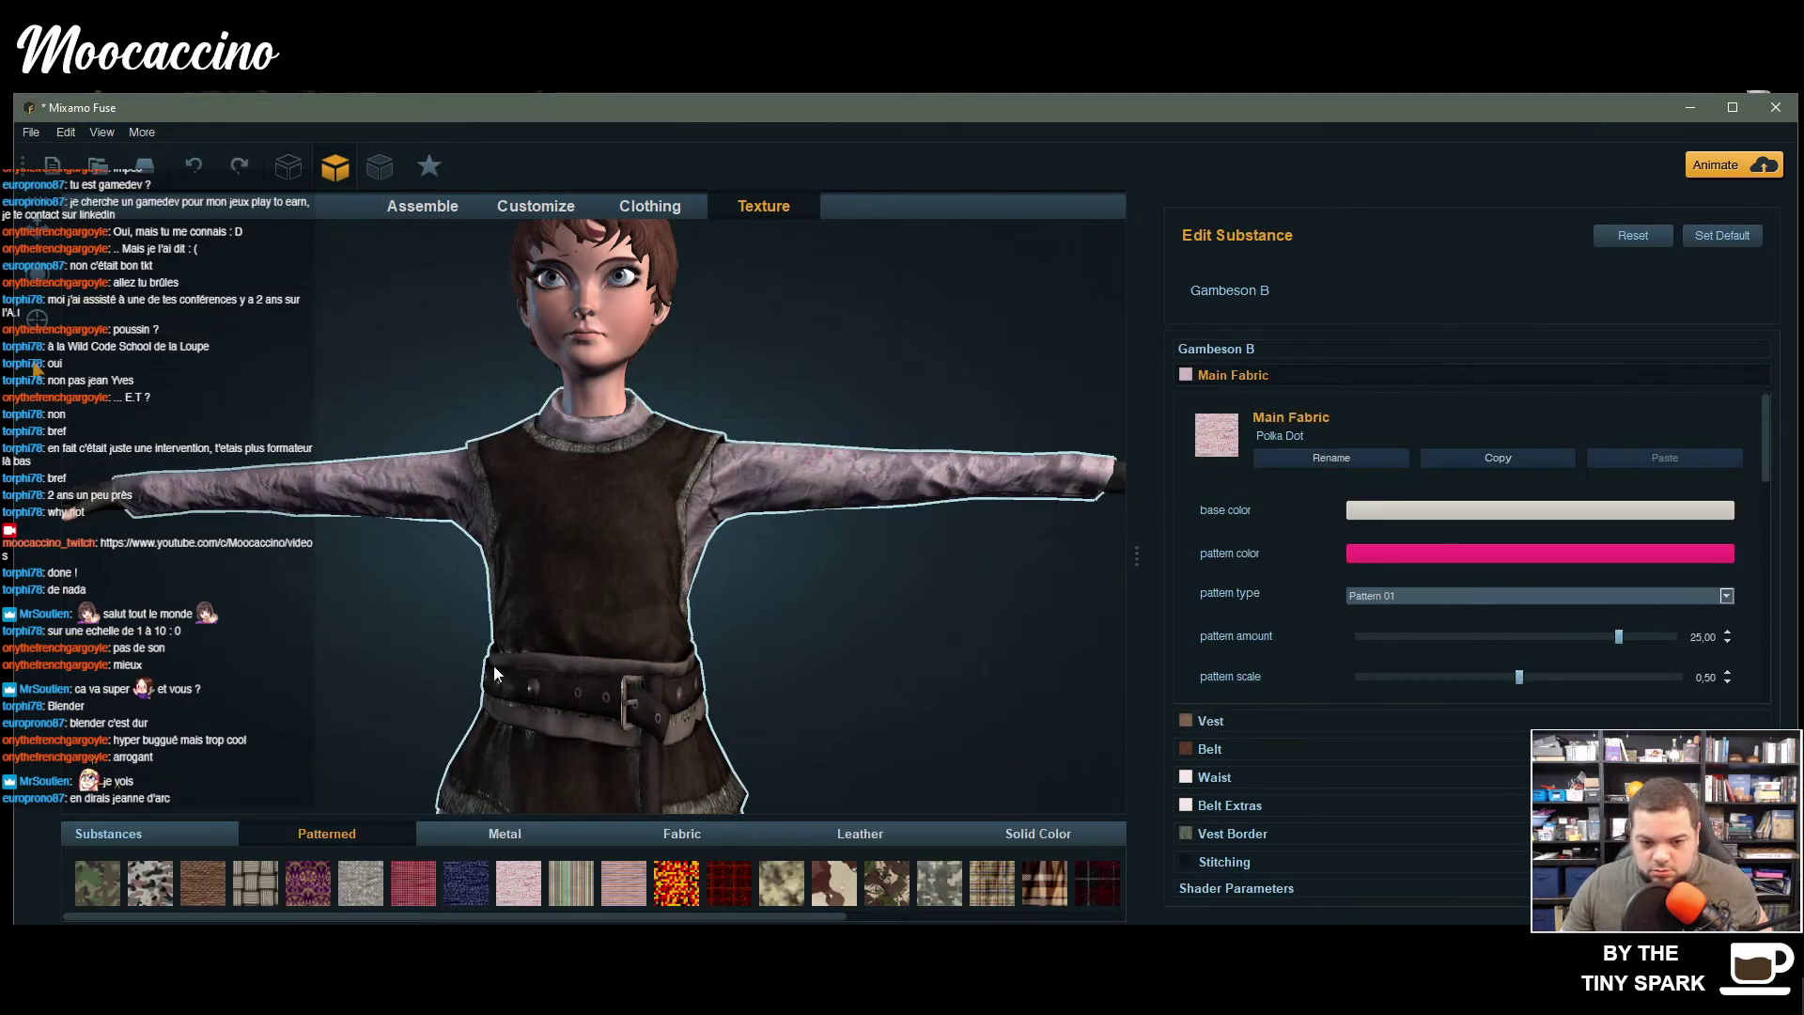
{"action": "left_click", "coordinate": [260, 895]}
- Set the Hue Shift of the gambeson's Belt material to 0,43
{"action": "left_click", "coordinate": [1210, 749]}
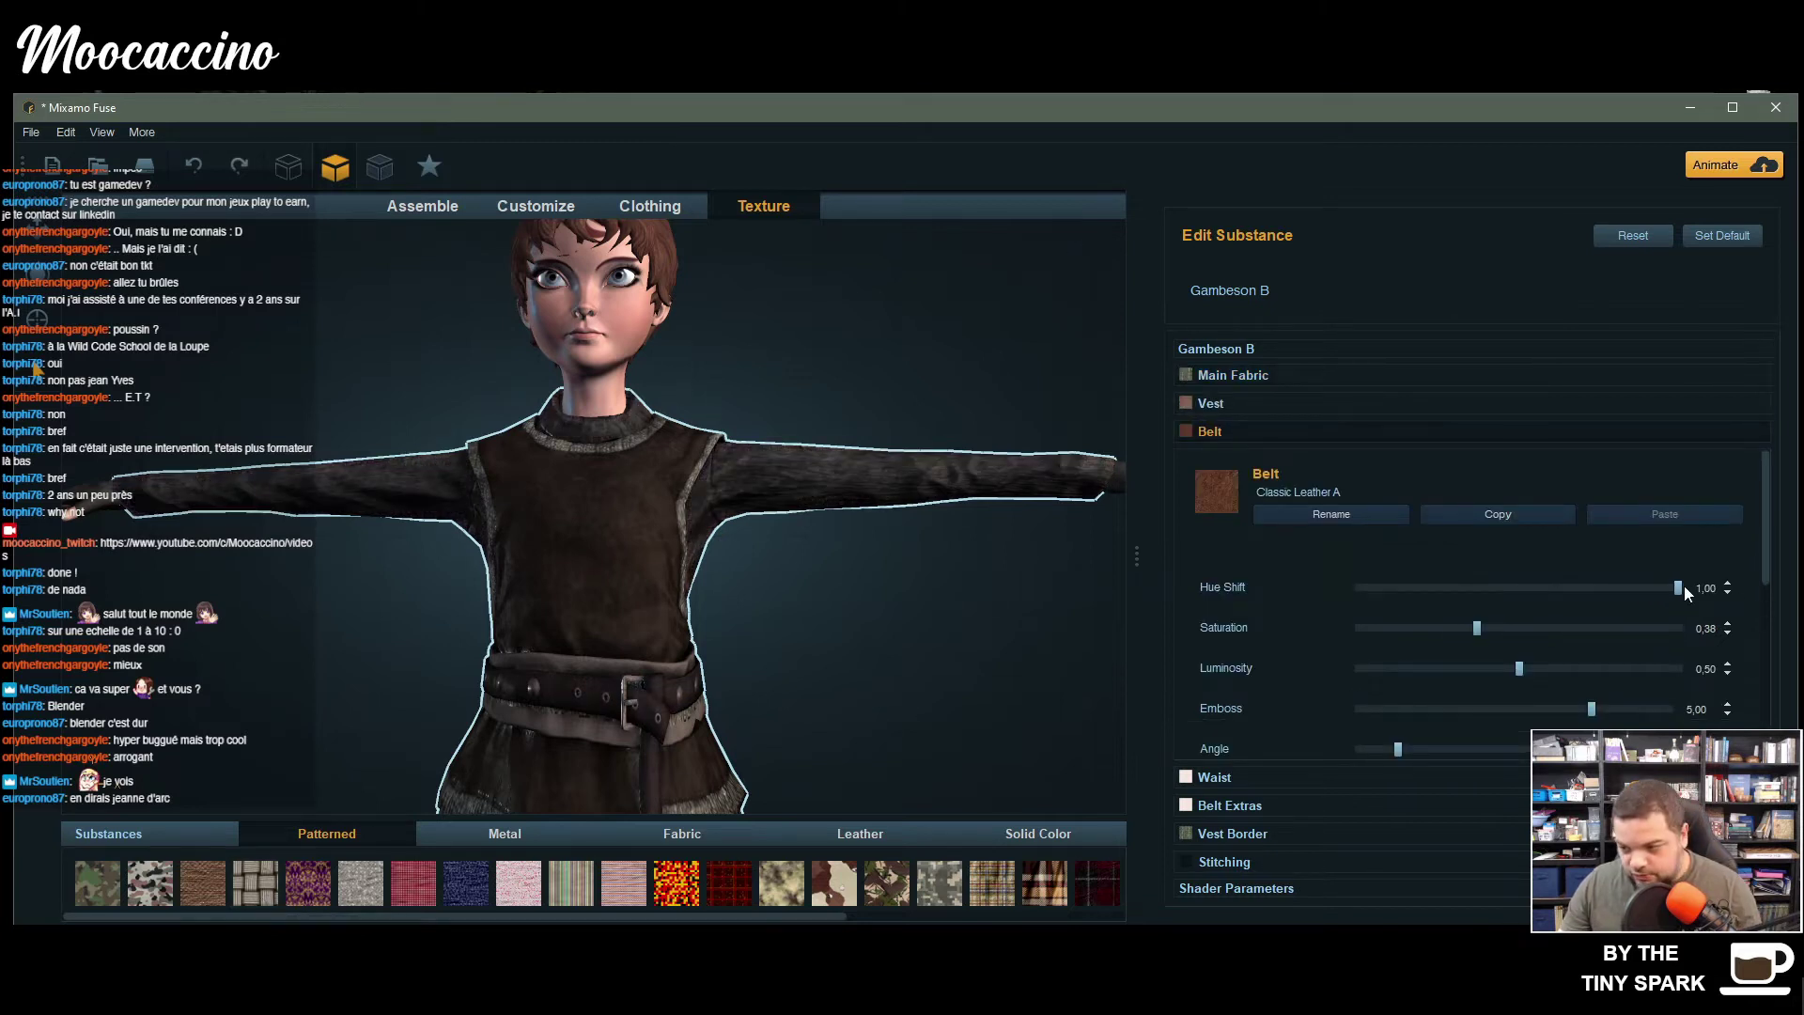
{"action": "left_click_drag", "start_coordinate": [1684, 588], "coordinate": [1501, 588]}
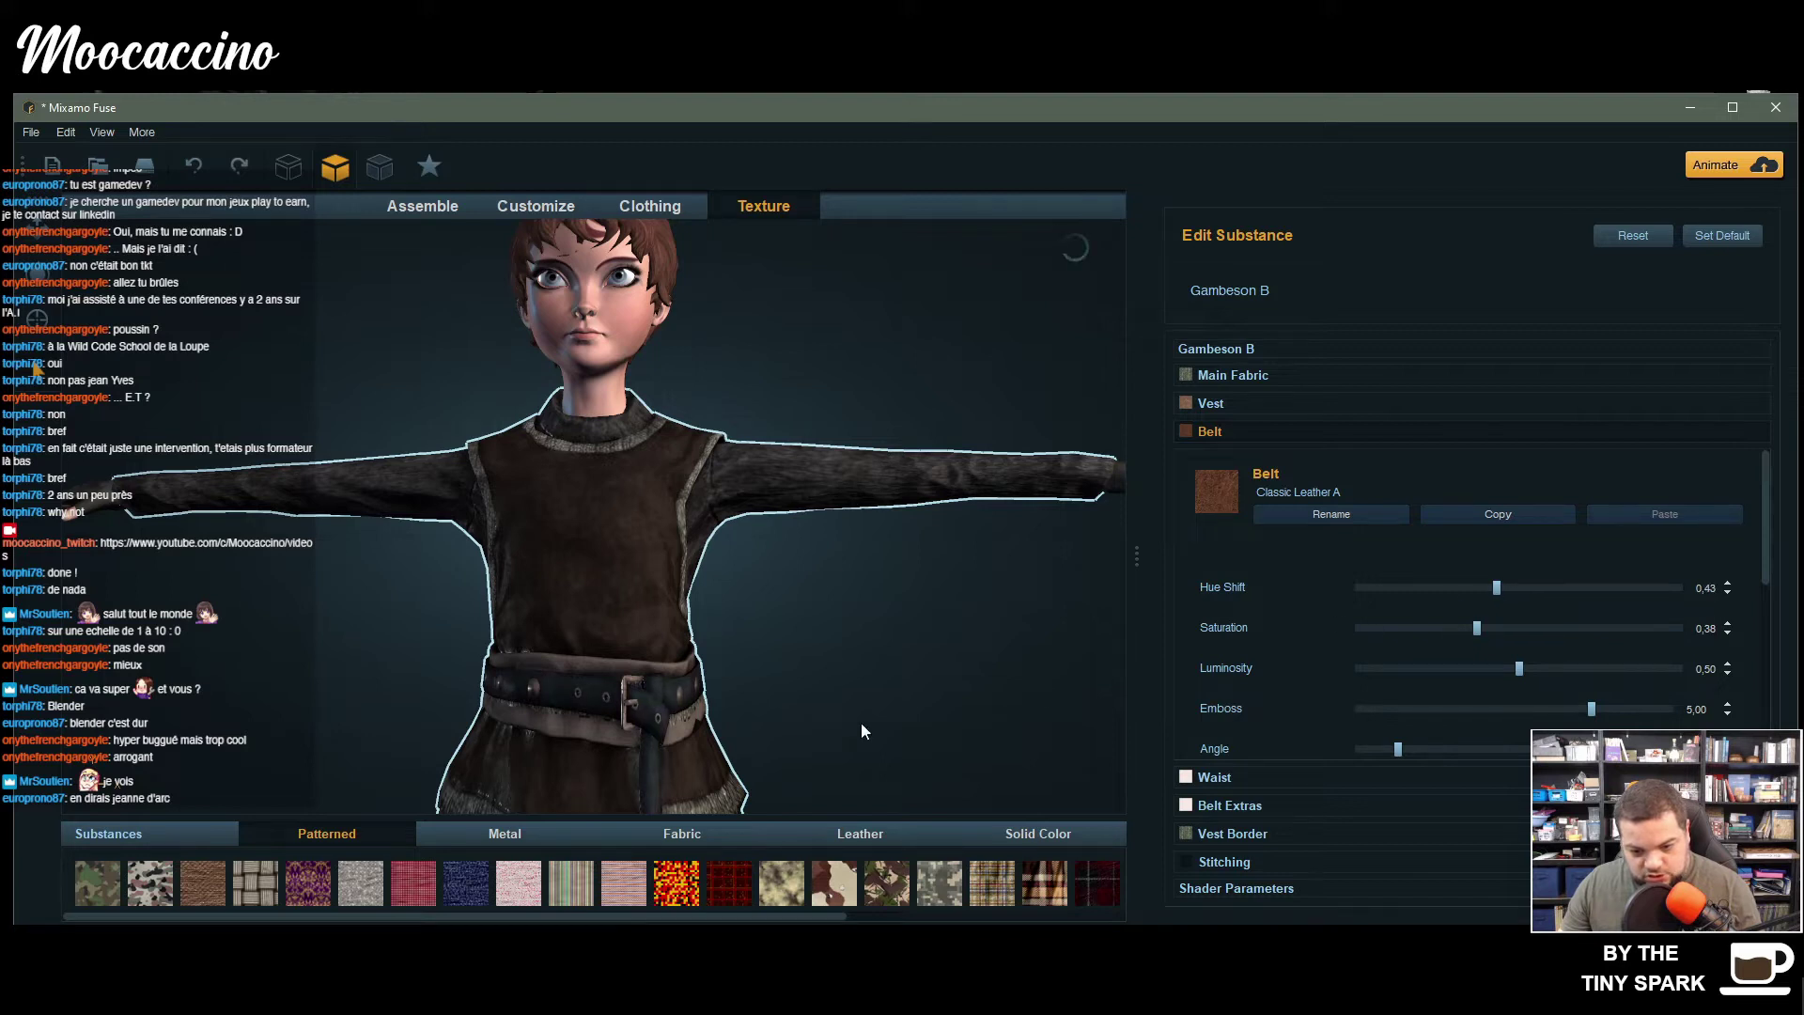
{"action": "scroll", "coordinate": [564, 709], "scroll_direction": "up", "scroll_amount": 4}
{"action": "scroll", "coordinate": [566, 710], "scroll_direction": "down", "scroll_amount": 5}
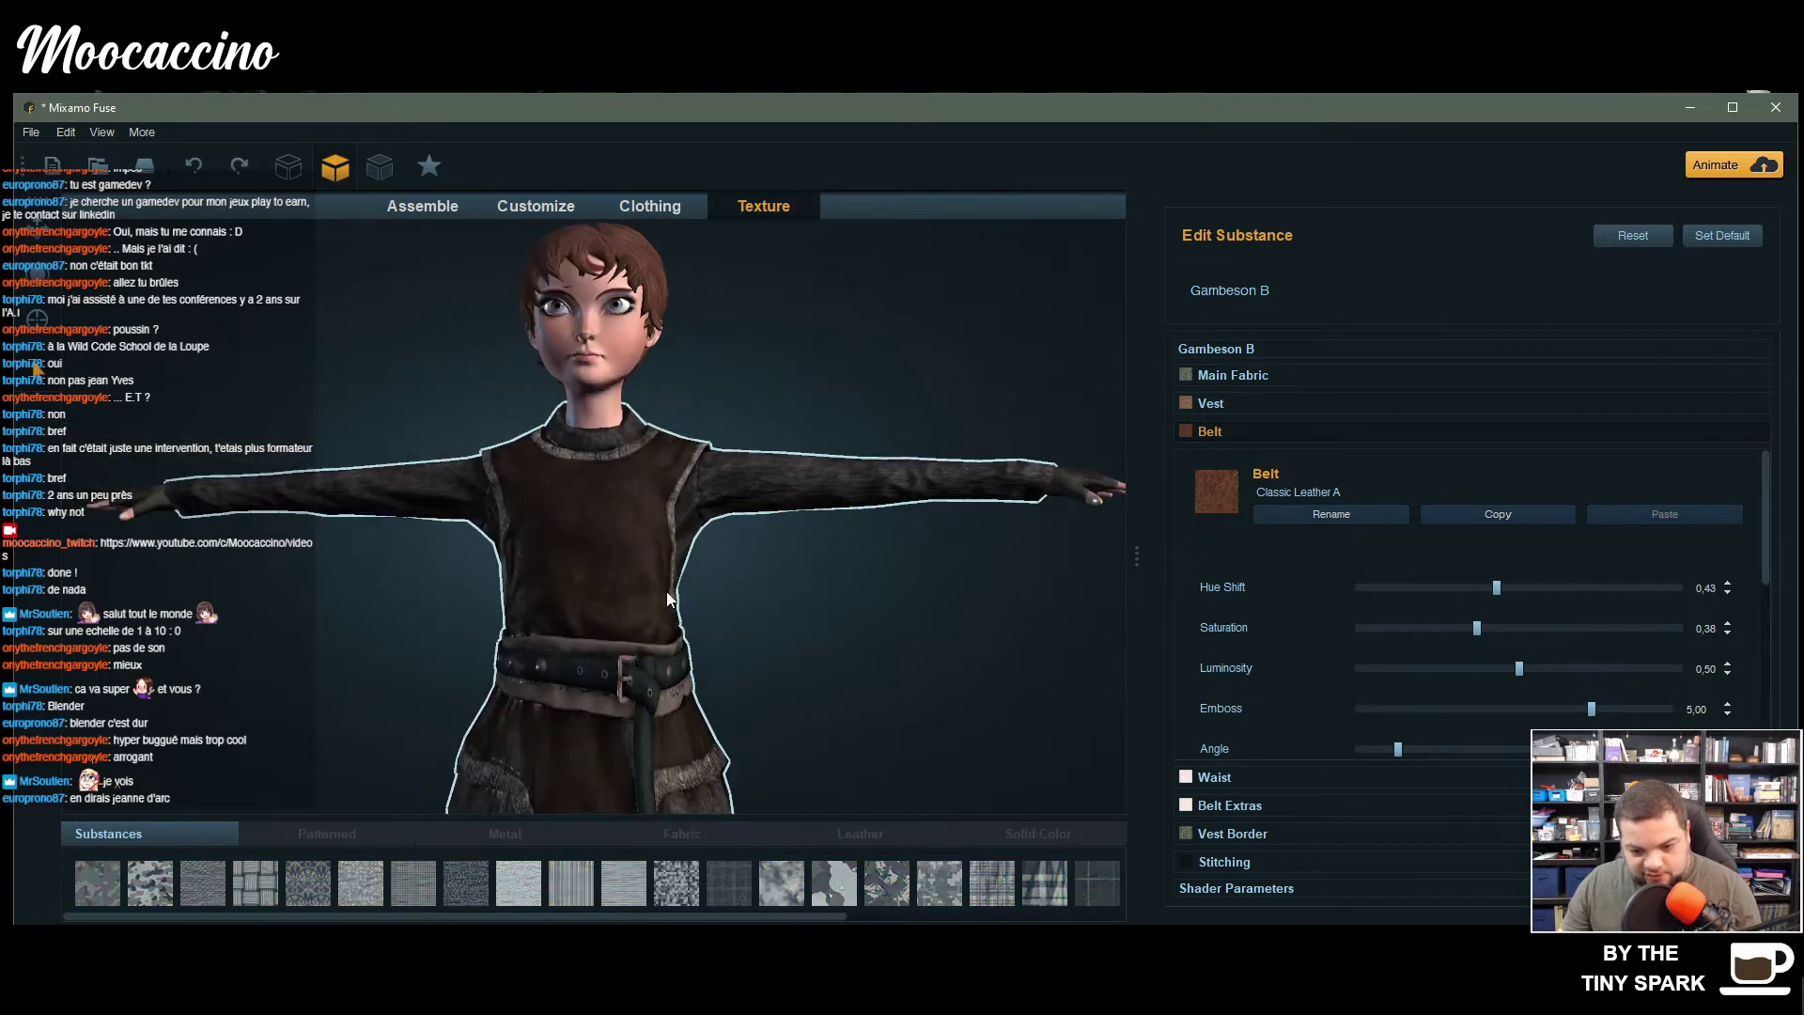
- Save the model as cafette.fuse inside a new folder named cafette in the character directory
{"action": "left_click", "coordinate": [927, 674]}
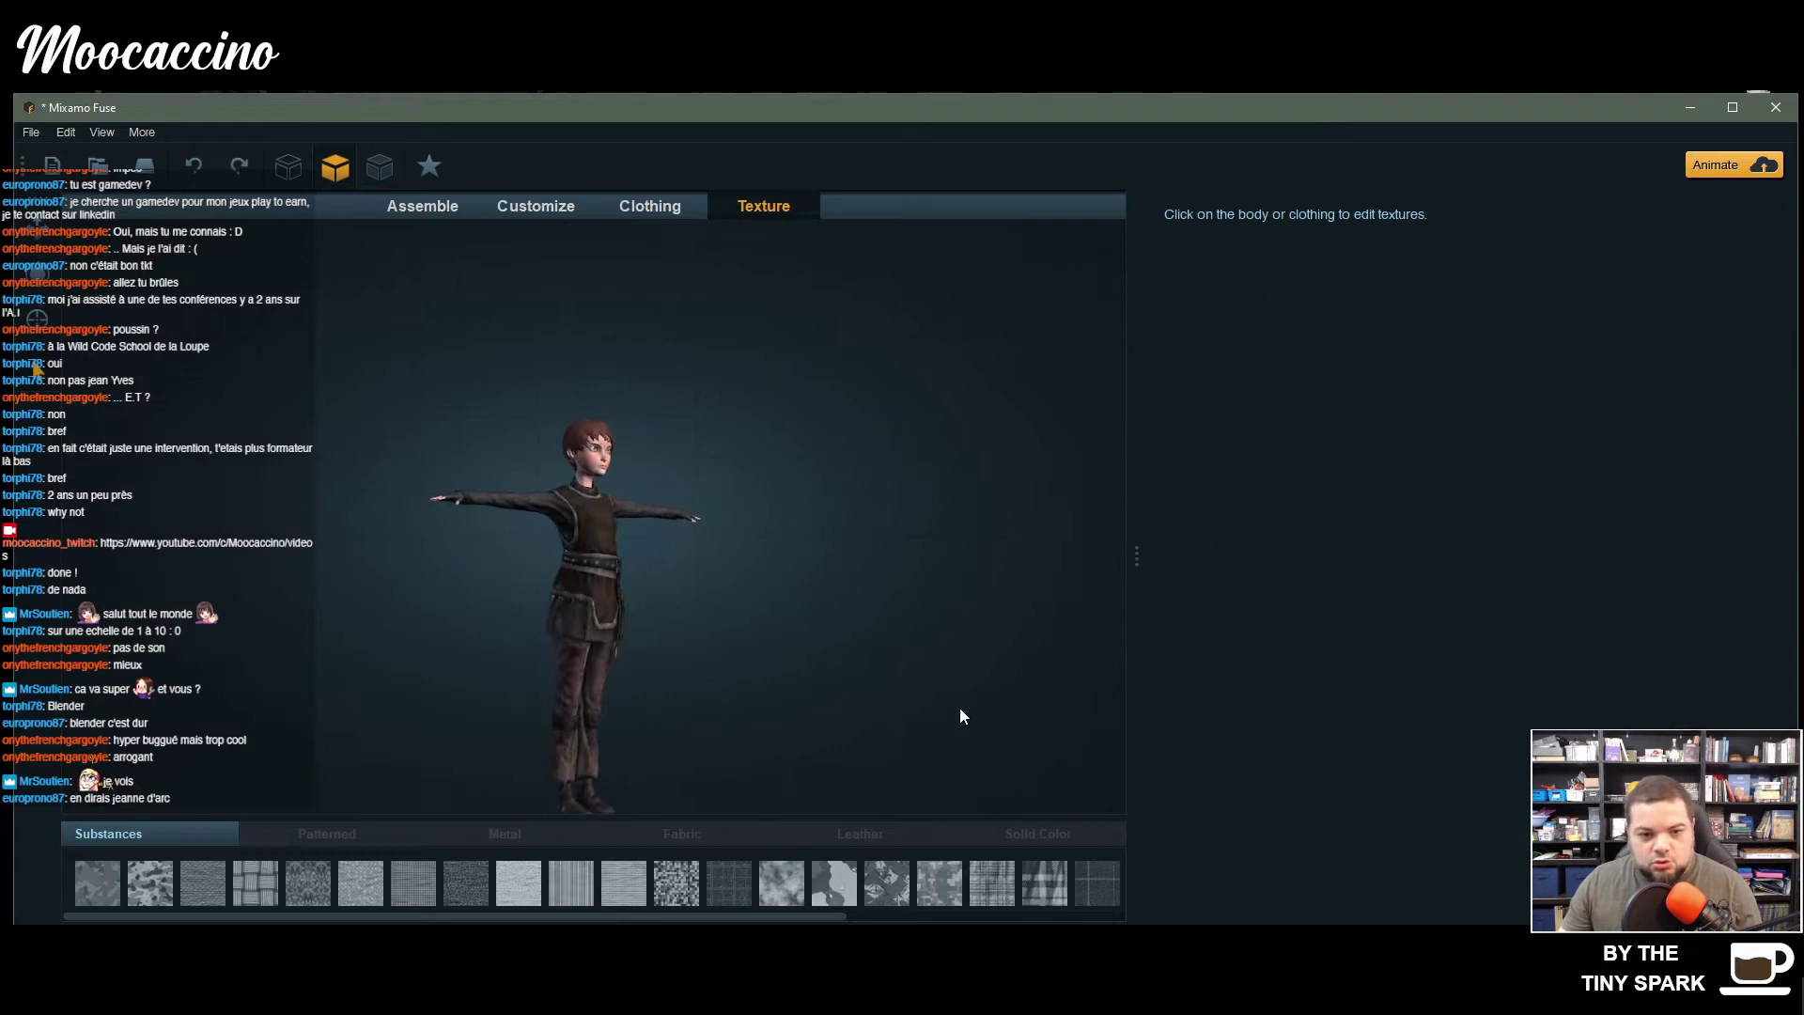
{"action": "left_click", "coordinate": [31, 132]}
{"action": "left_click", "coordinate": [75, 211]}
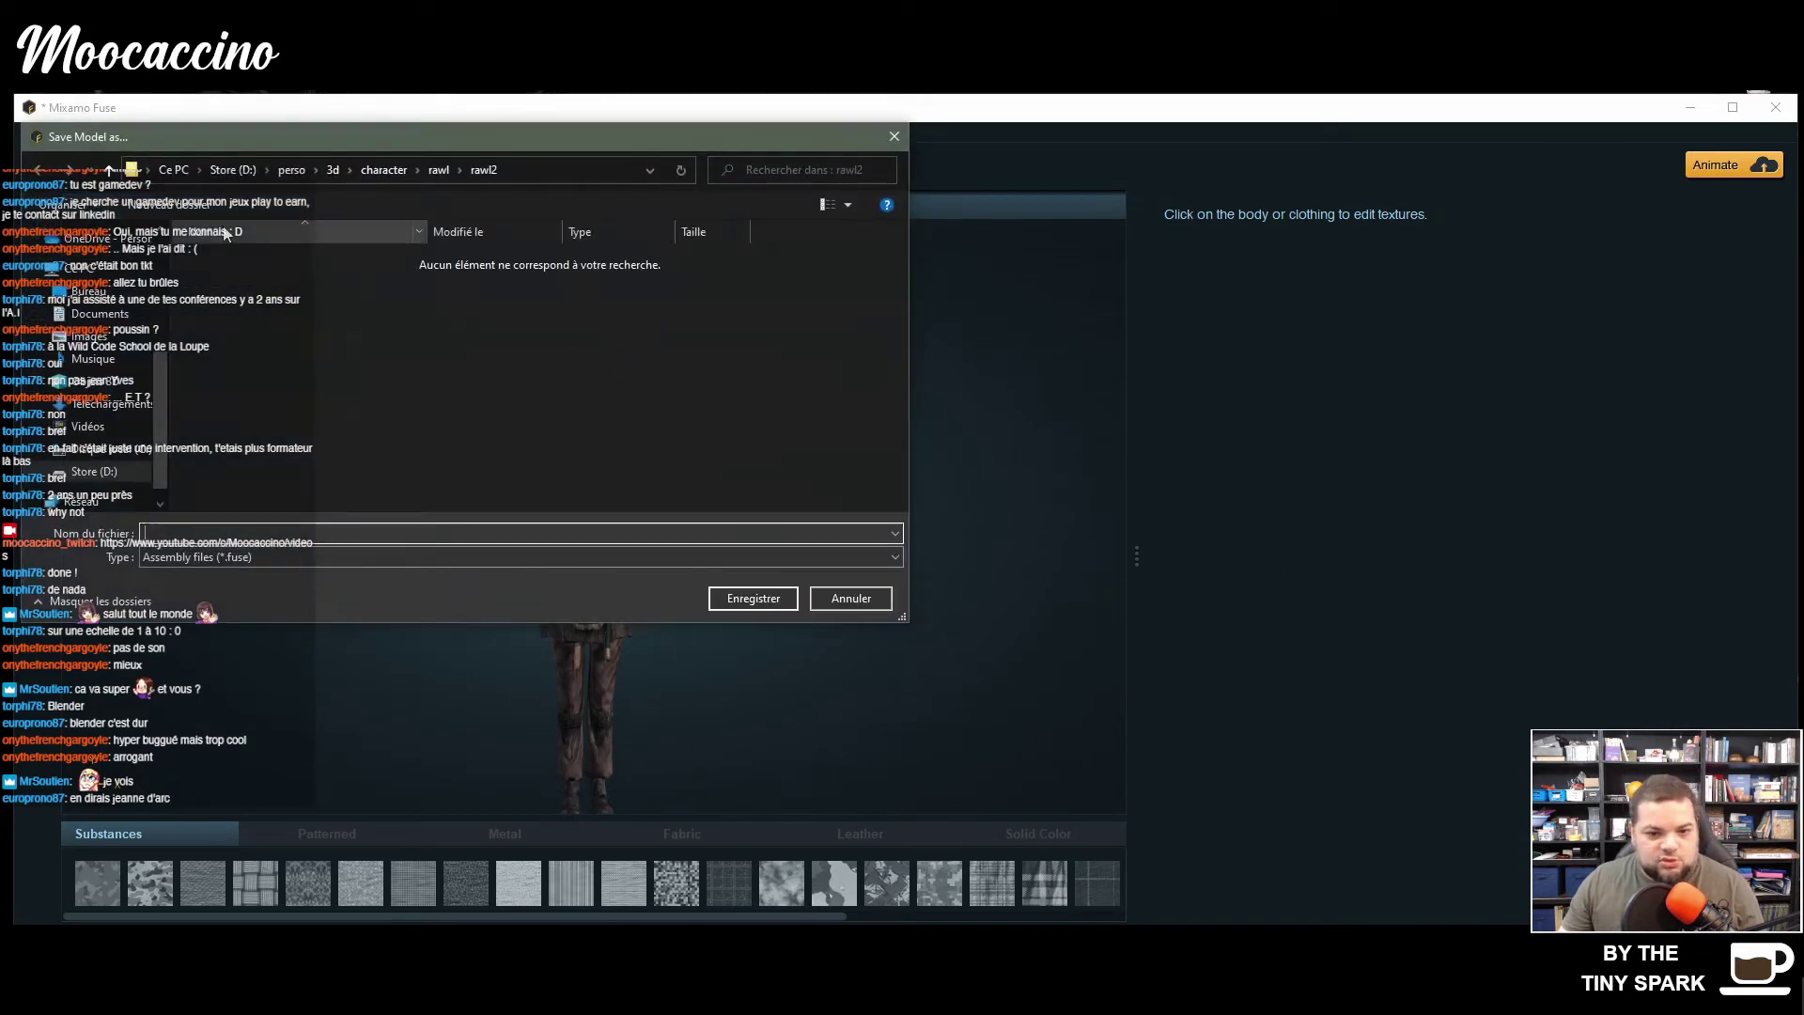
{"action": "left_click", "coordinate": [383, 170]}
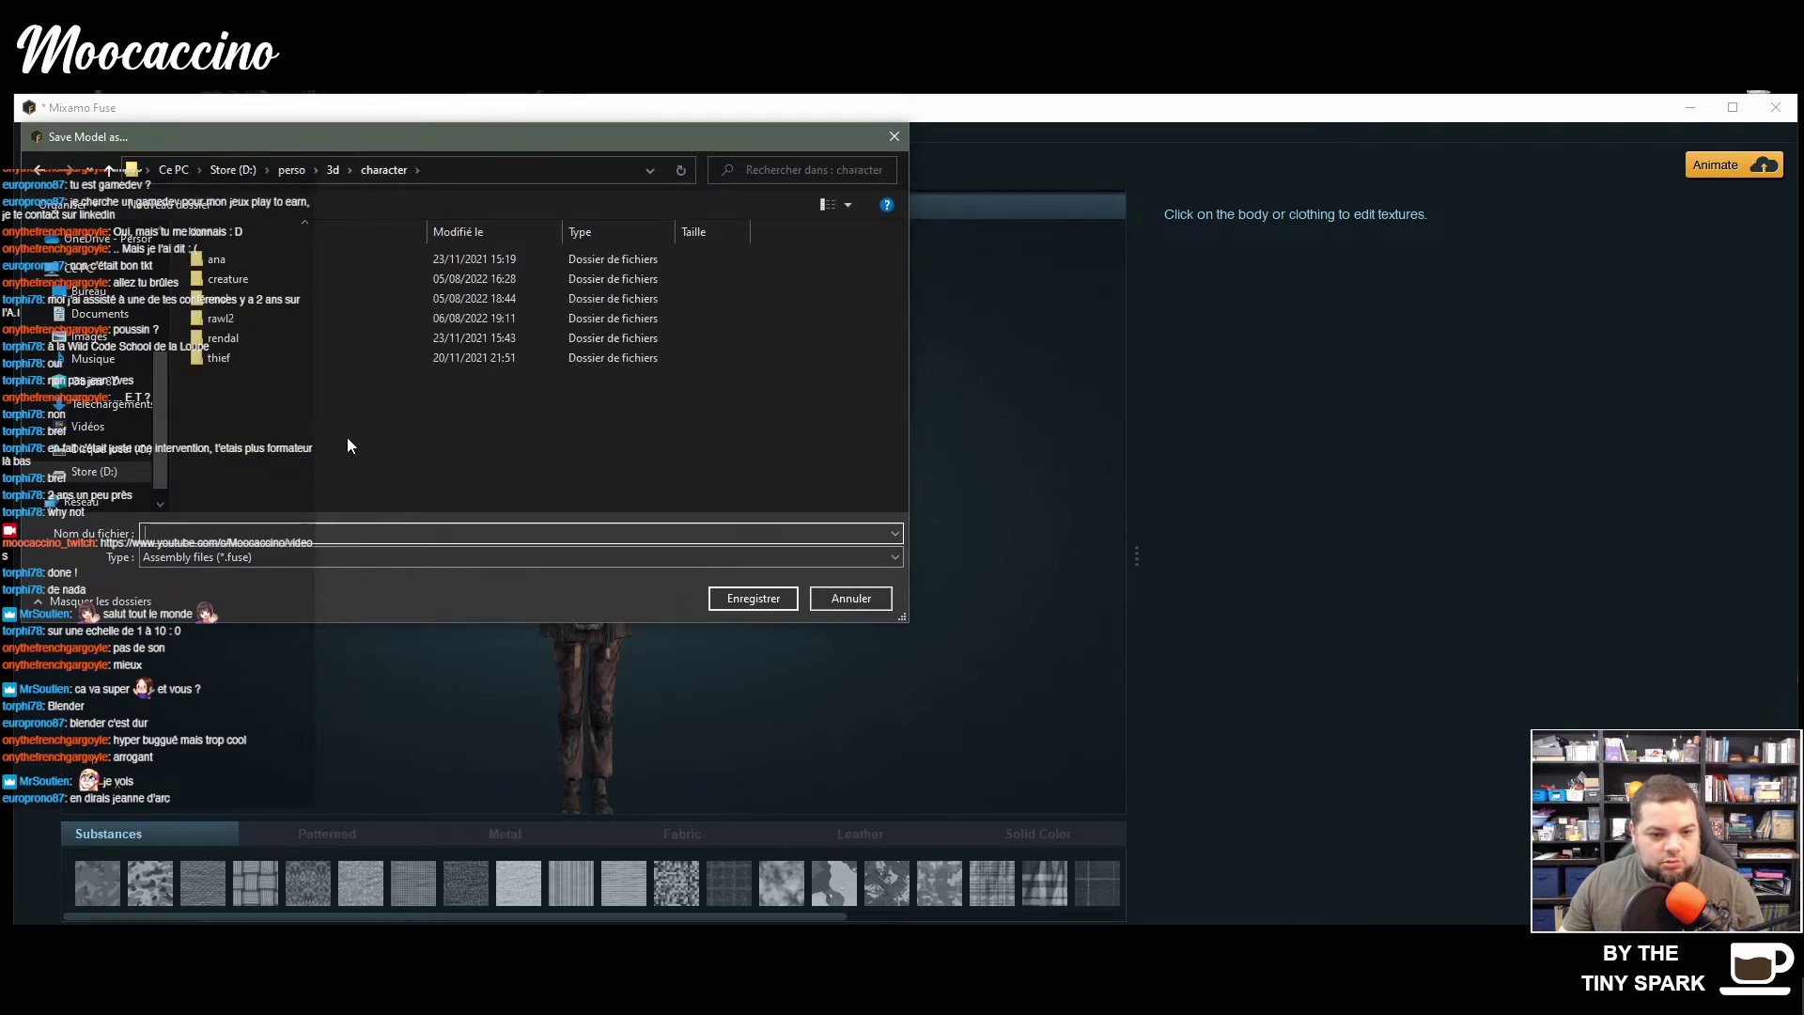
{"action": "right_click", "coordinate": [273, 421]}
{"action": "mouse_move", "coordinate": [447, 704]}
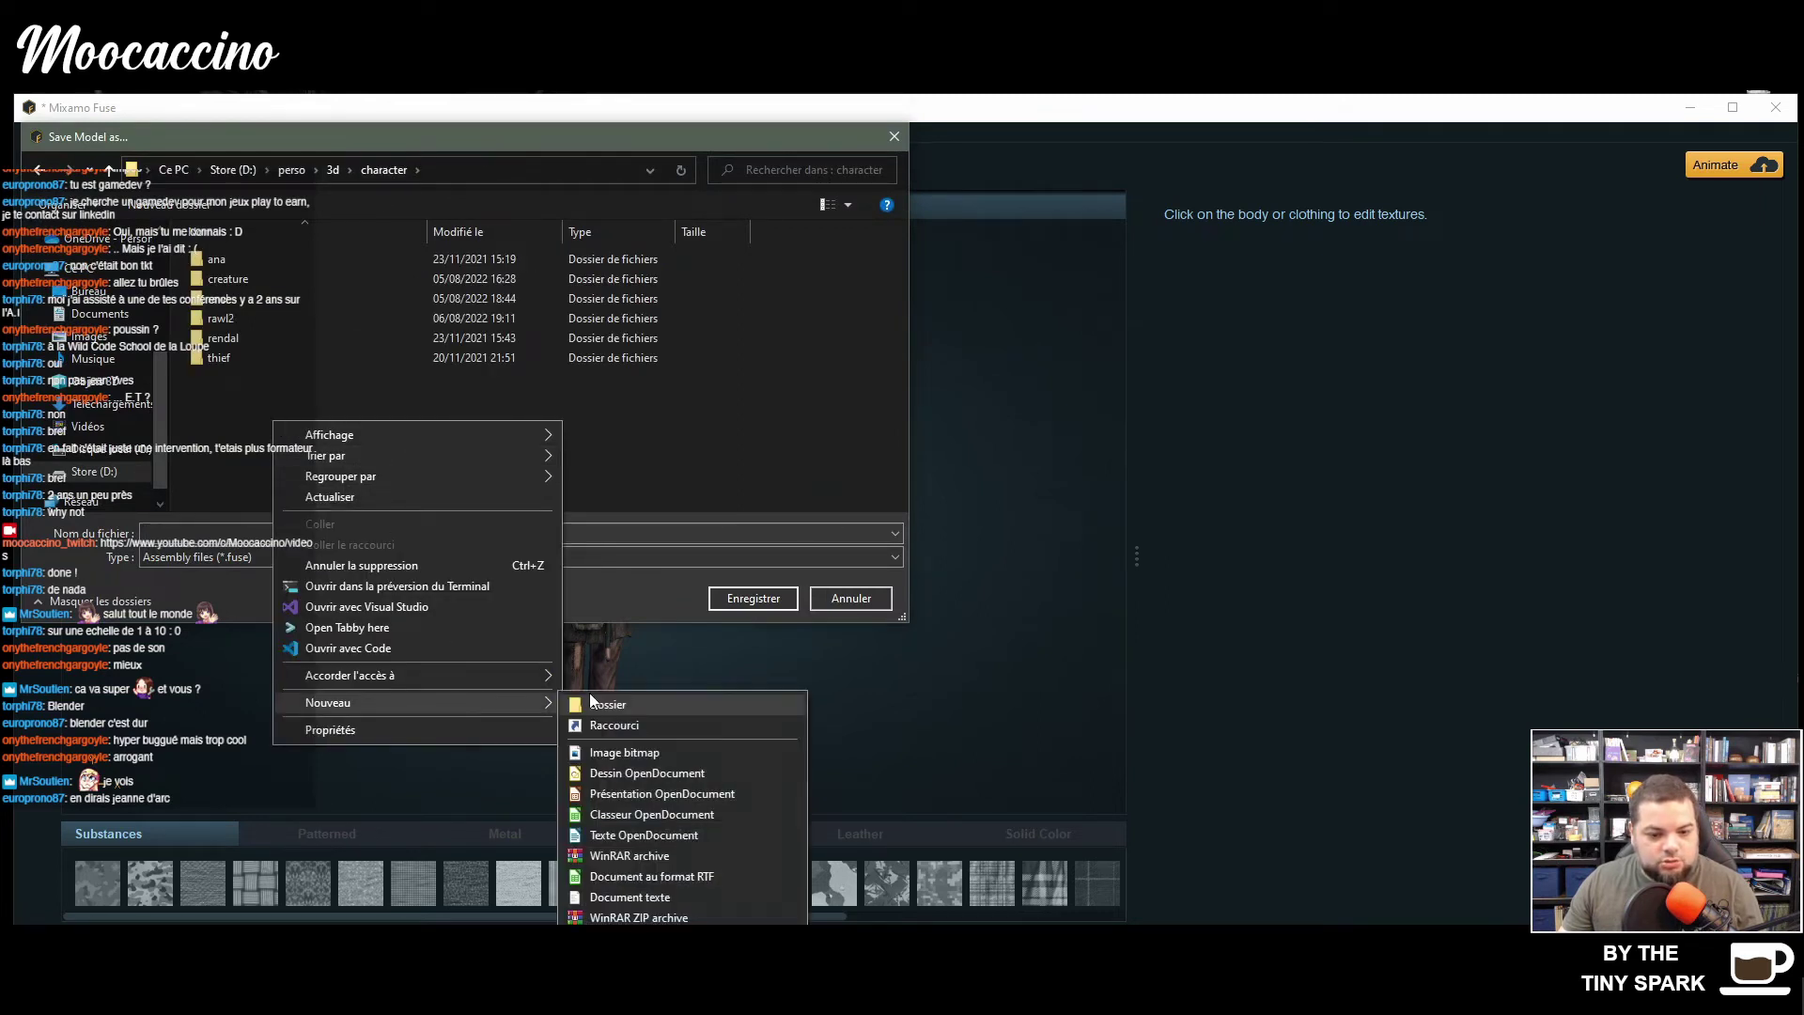
{"action": "left_click", "coordinate": [602, 704]}
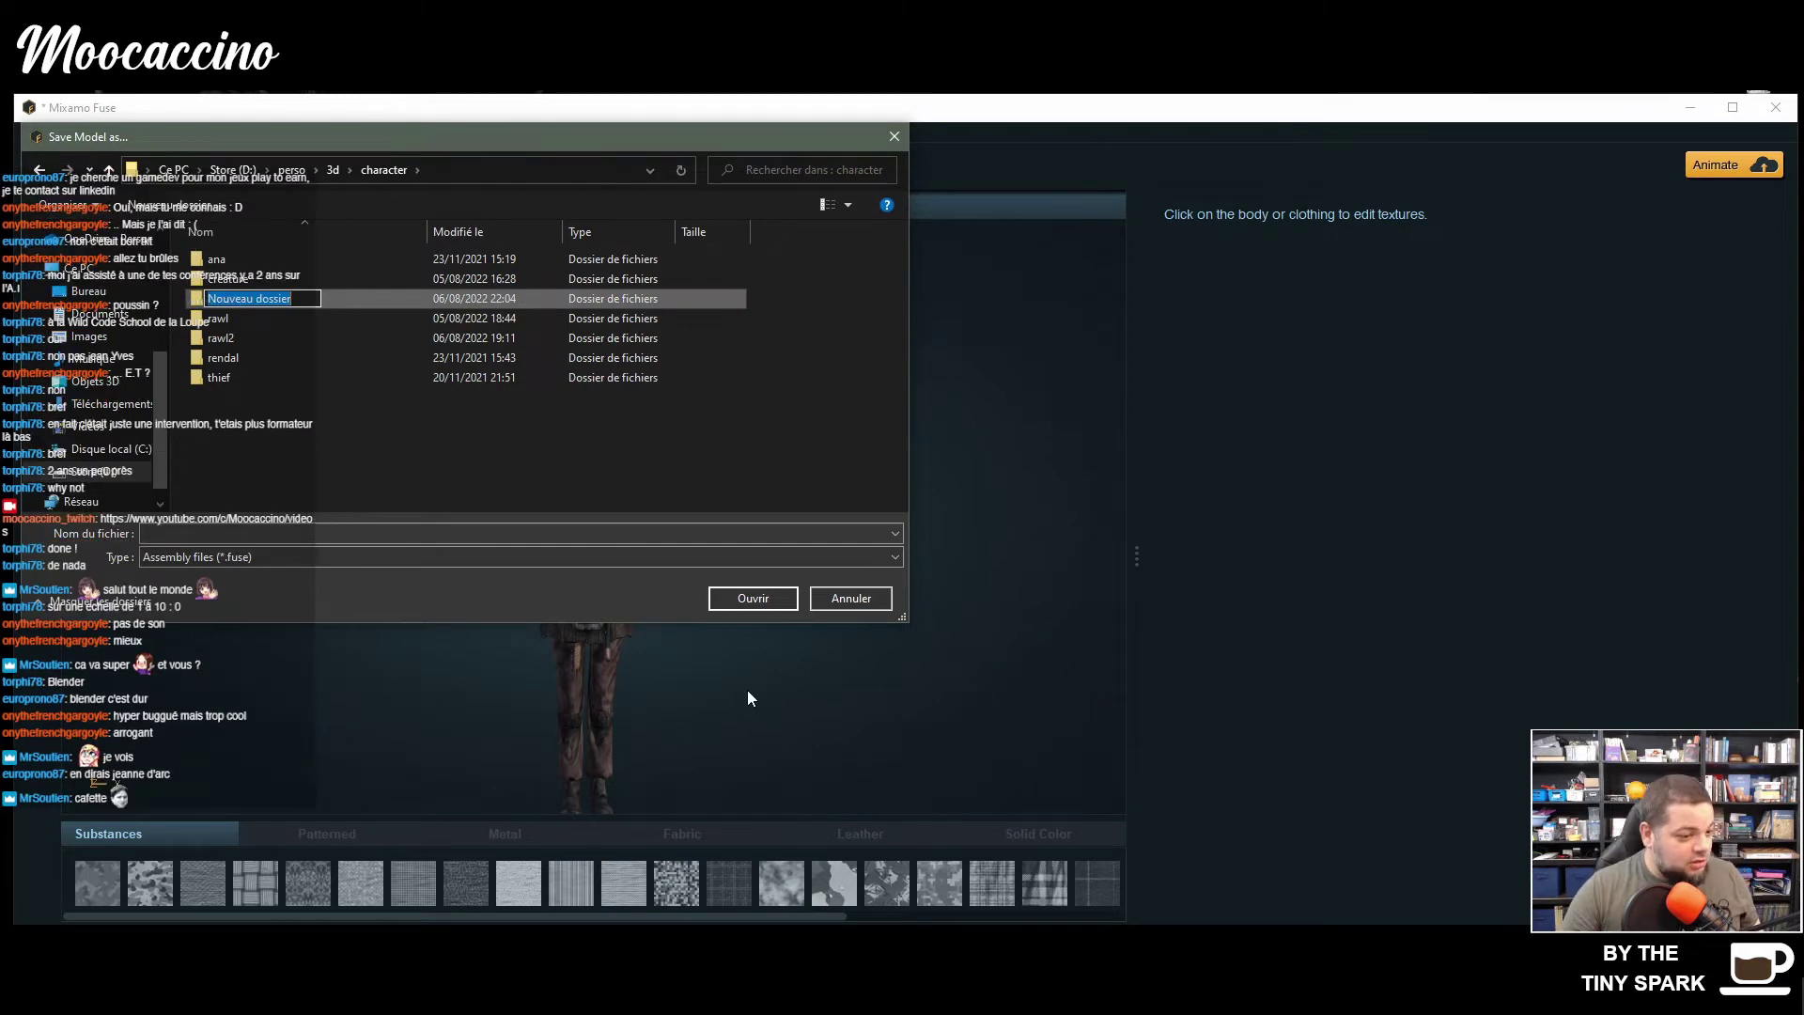
{"action": "type", "text": "cafette"}
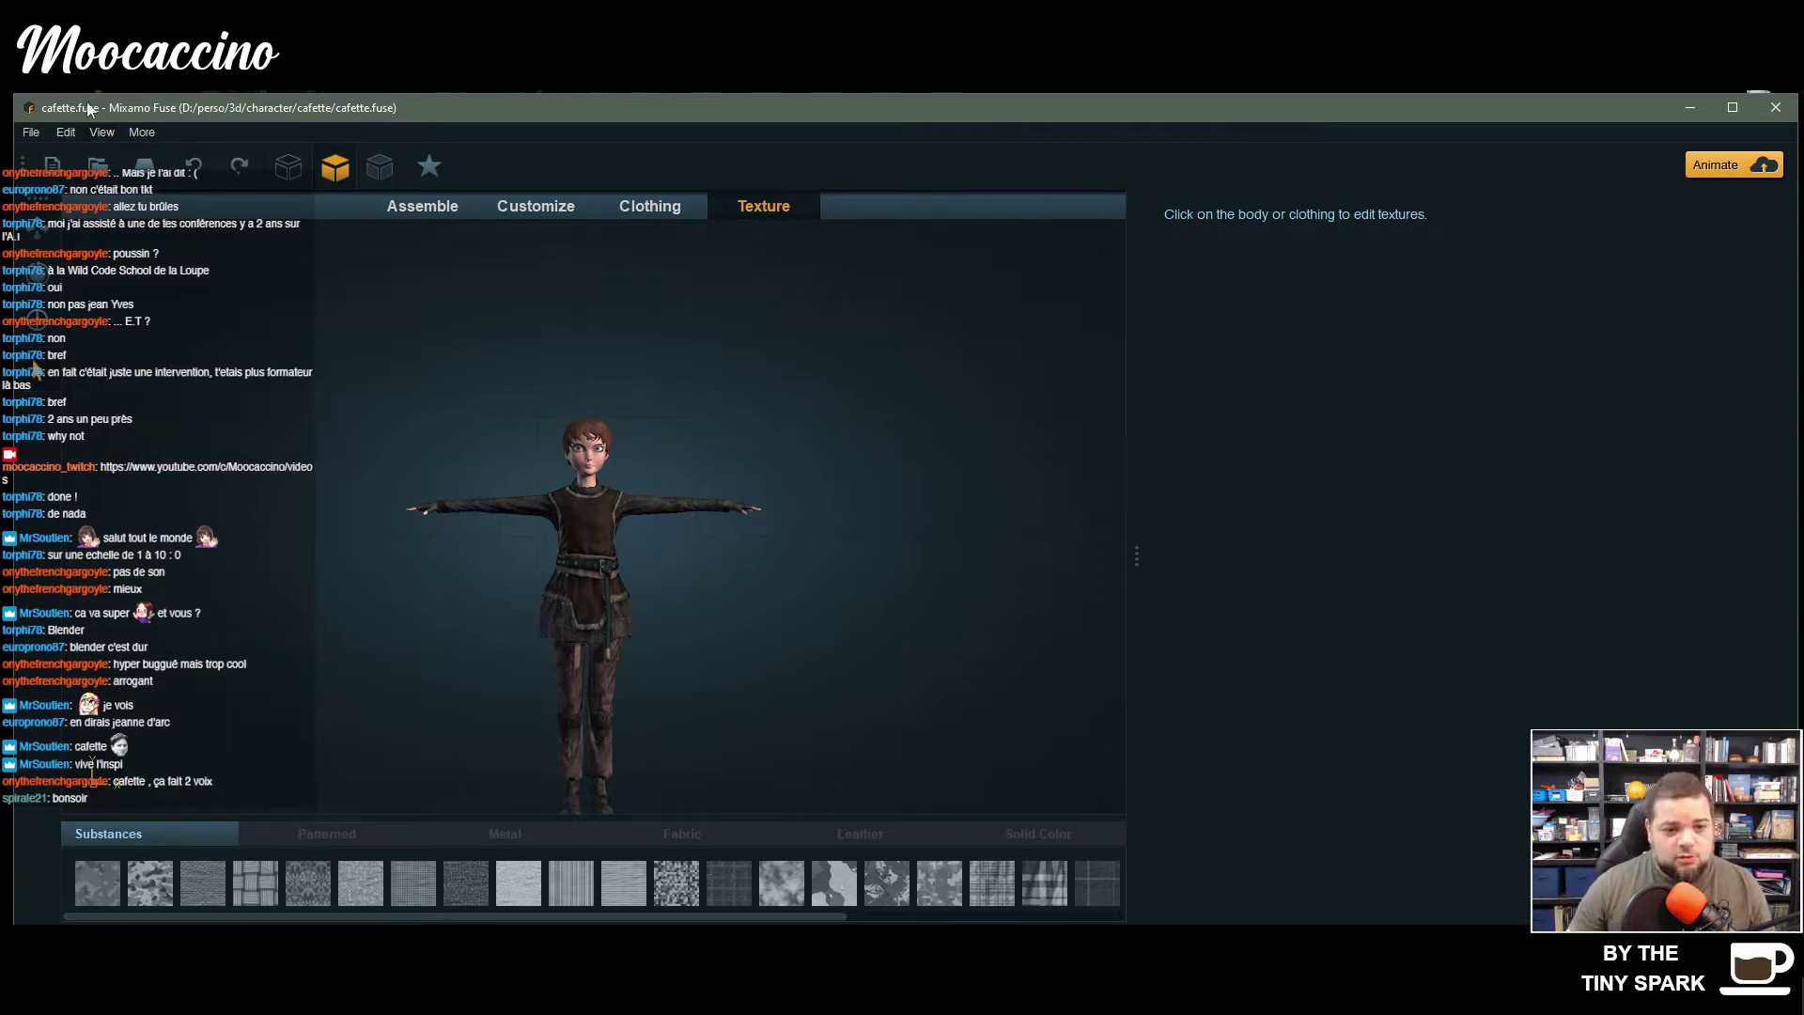
{"action": "left_click", "coordinate": [31, 132]}
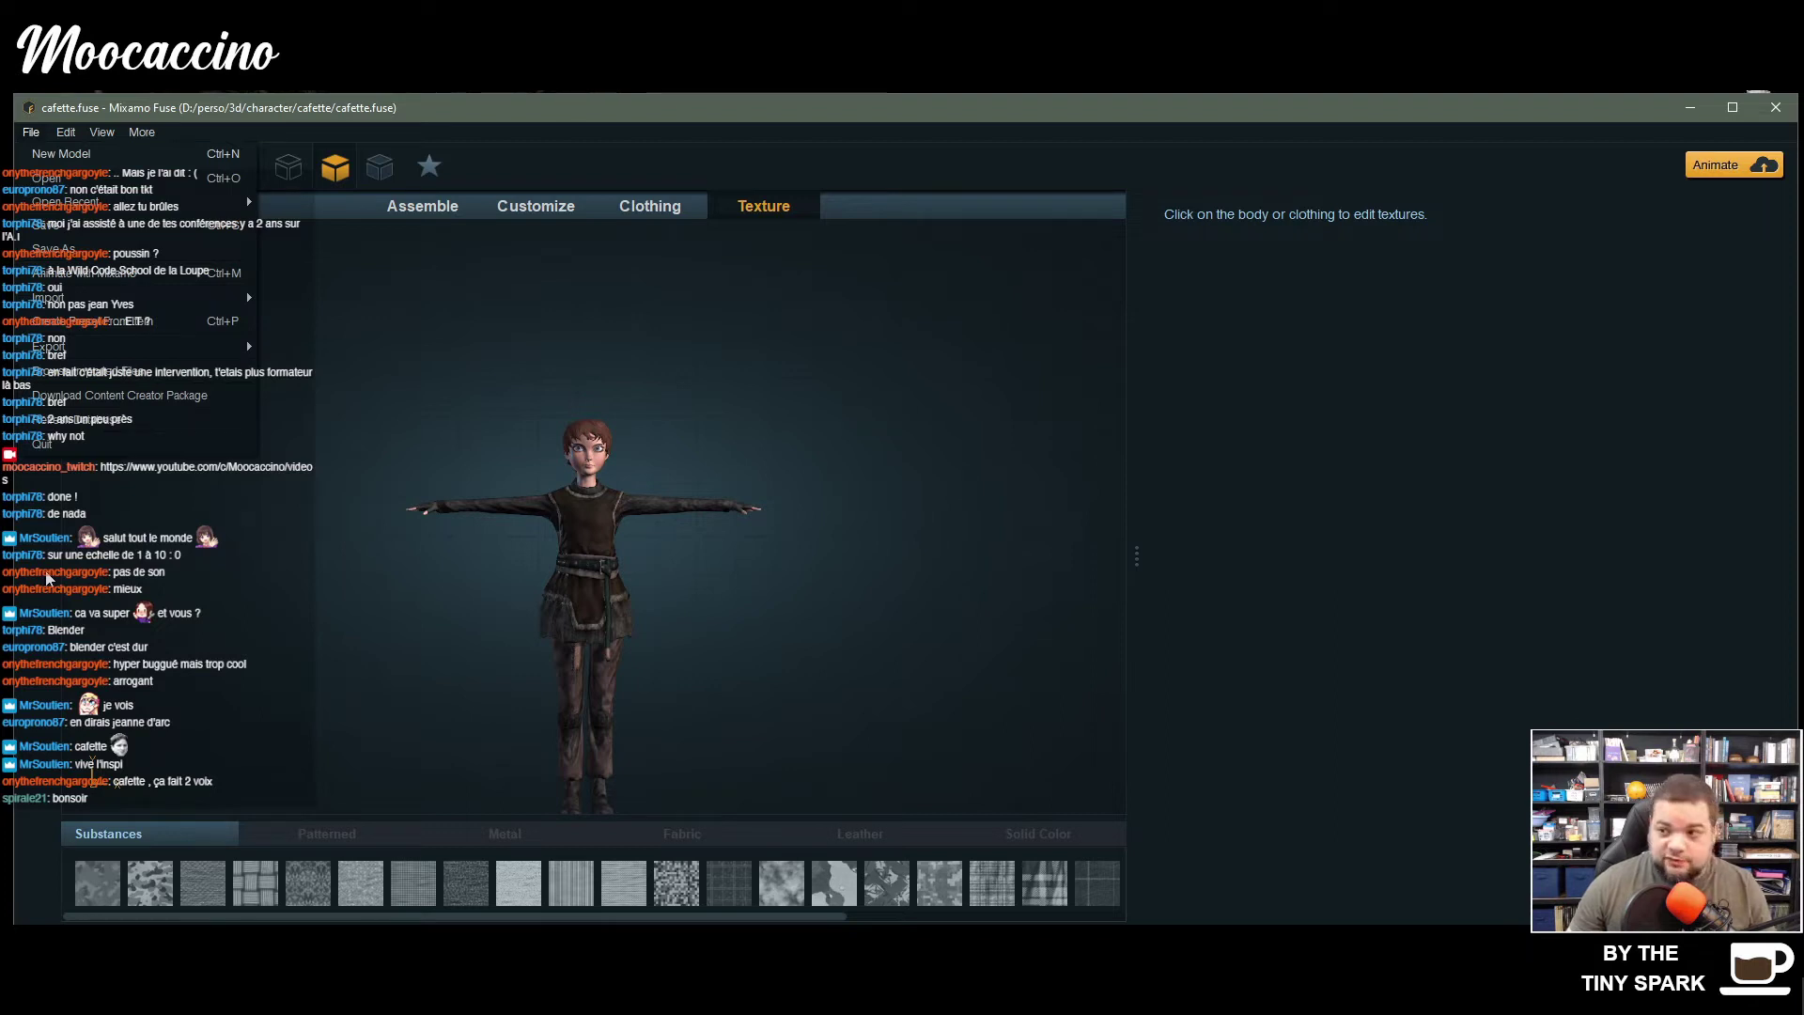
{"action": "left_click", "coordinate": [38, 370]}
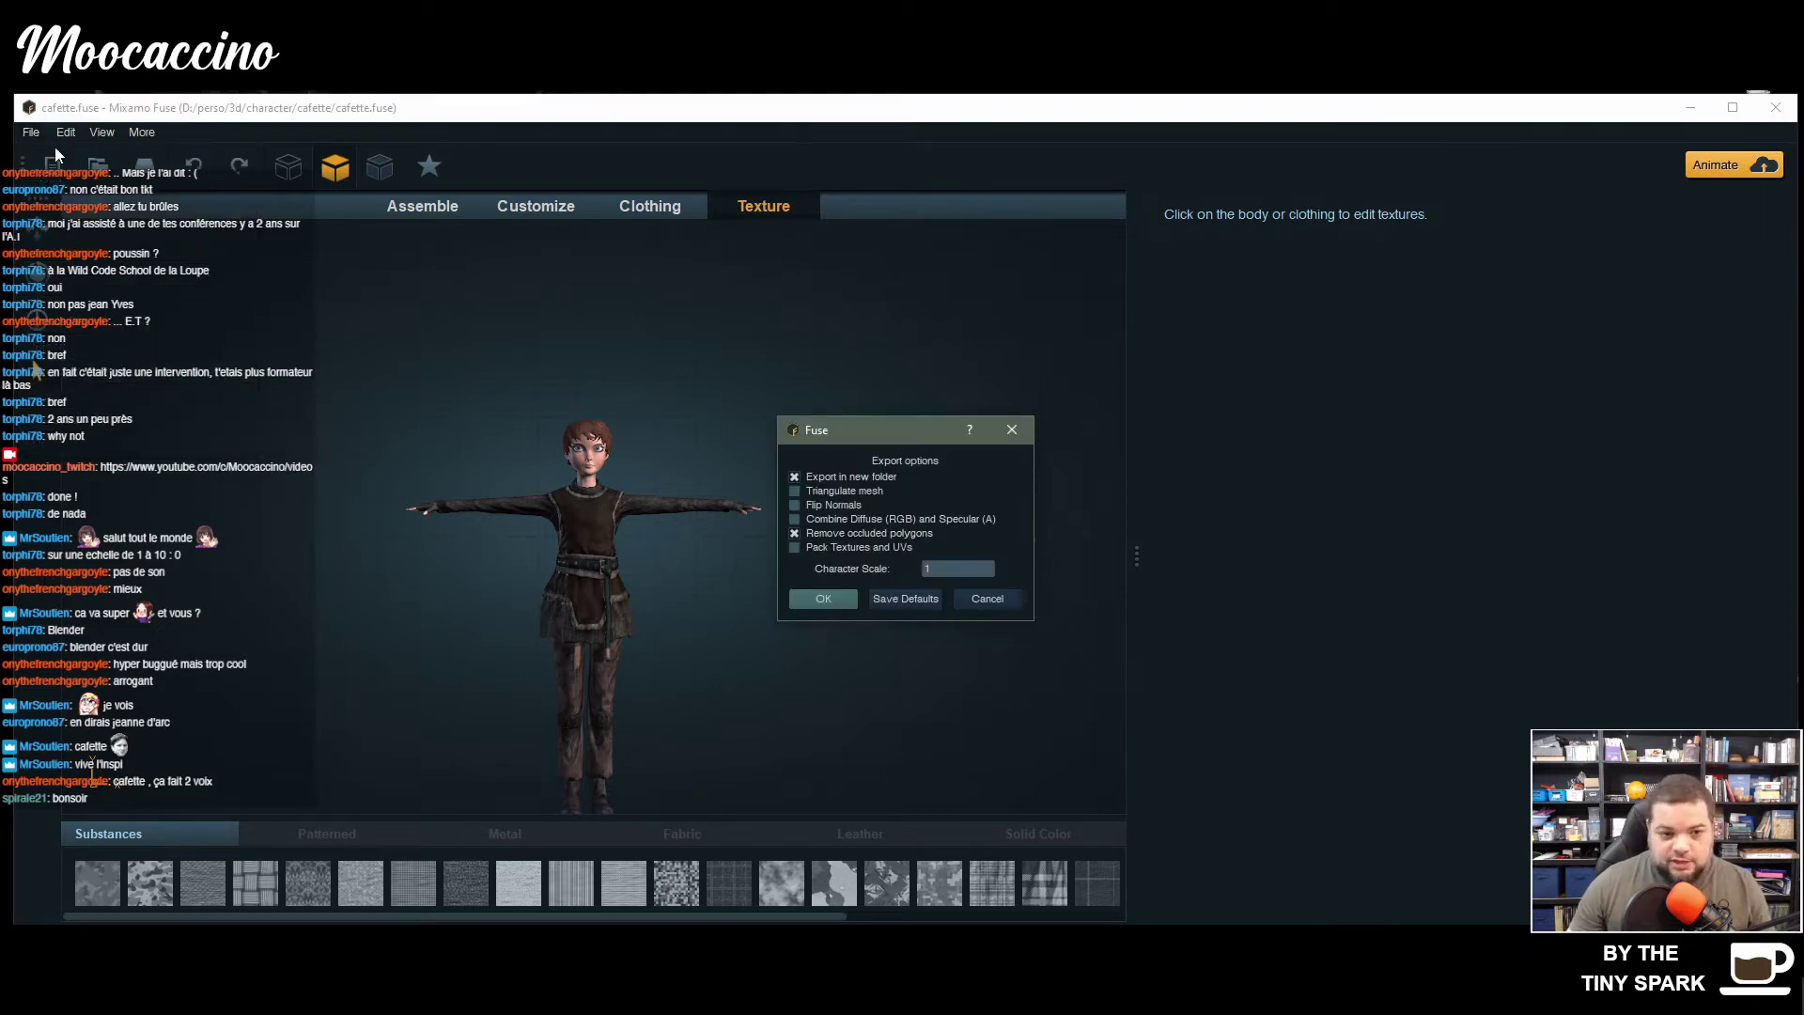
{"action": "left_click", "coordinate": [1011, 429]}
- Export the character as an OBJ model into a new folder, with occluded polygons removed
{"action": "left_click", "coordinate": [31, 132]}
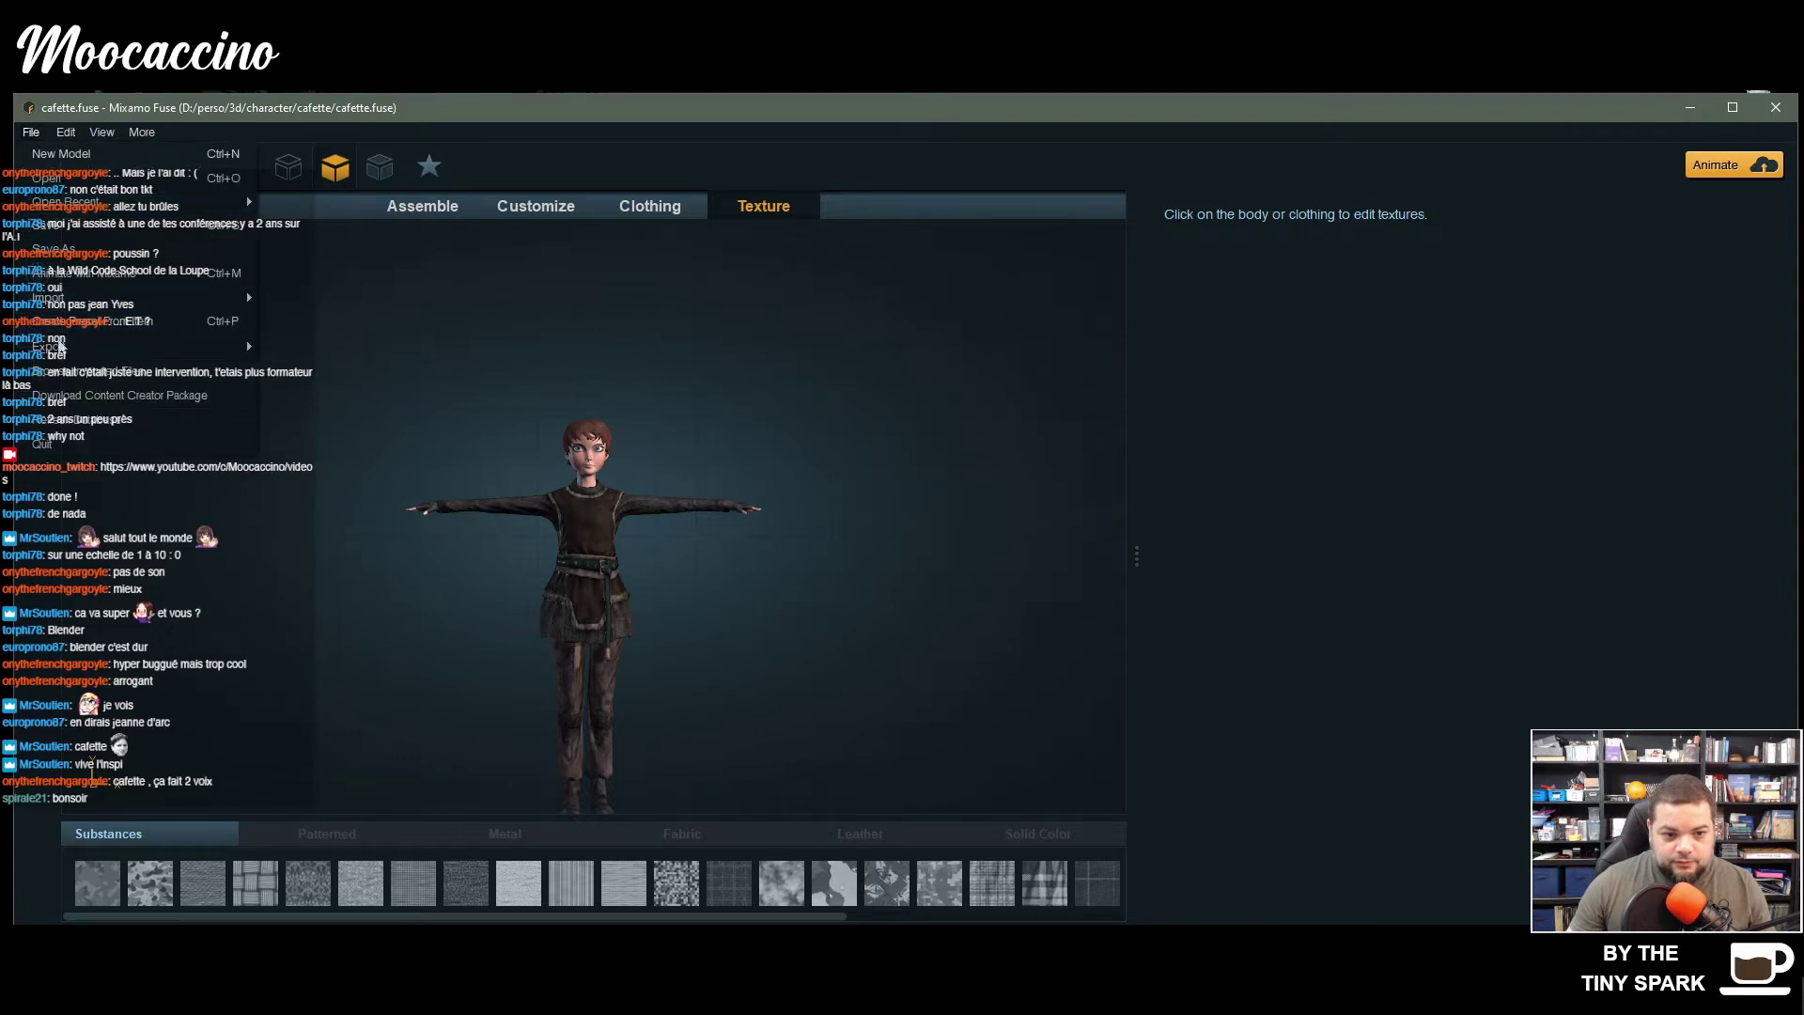
{"action": "mouse_move", "coordinate": [76, 356]}
{"action": "left_click", "coordinate": [353, 347]}
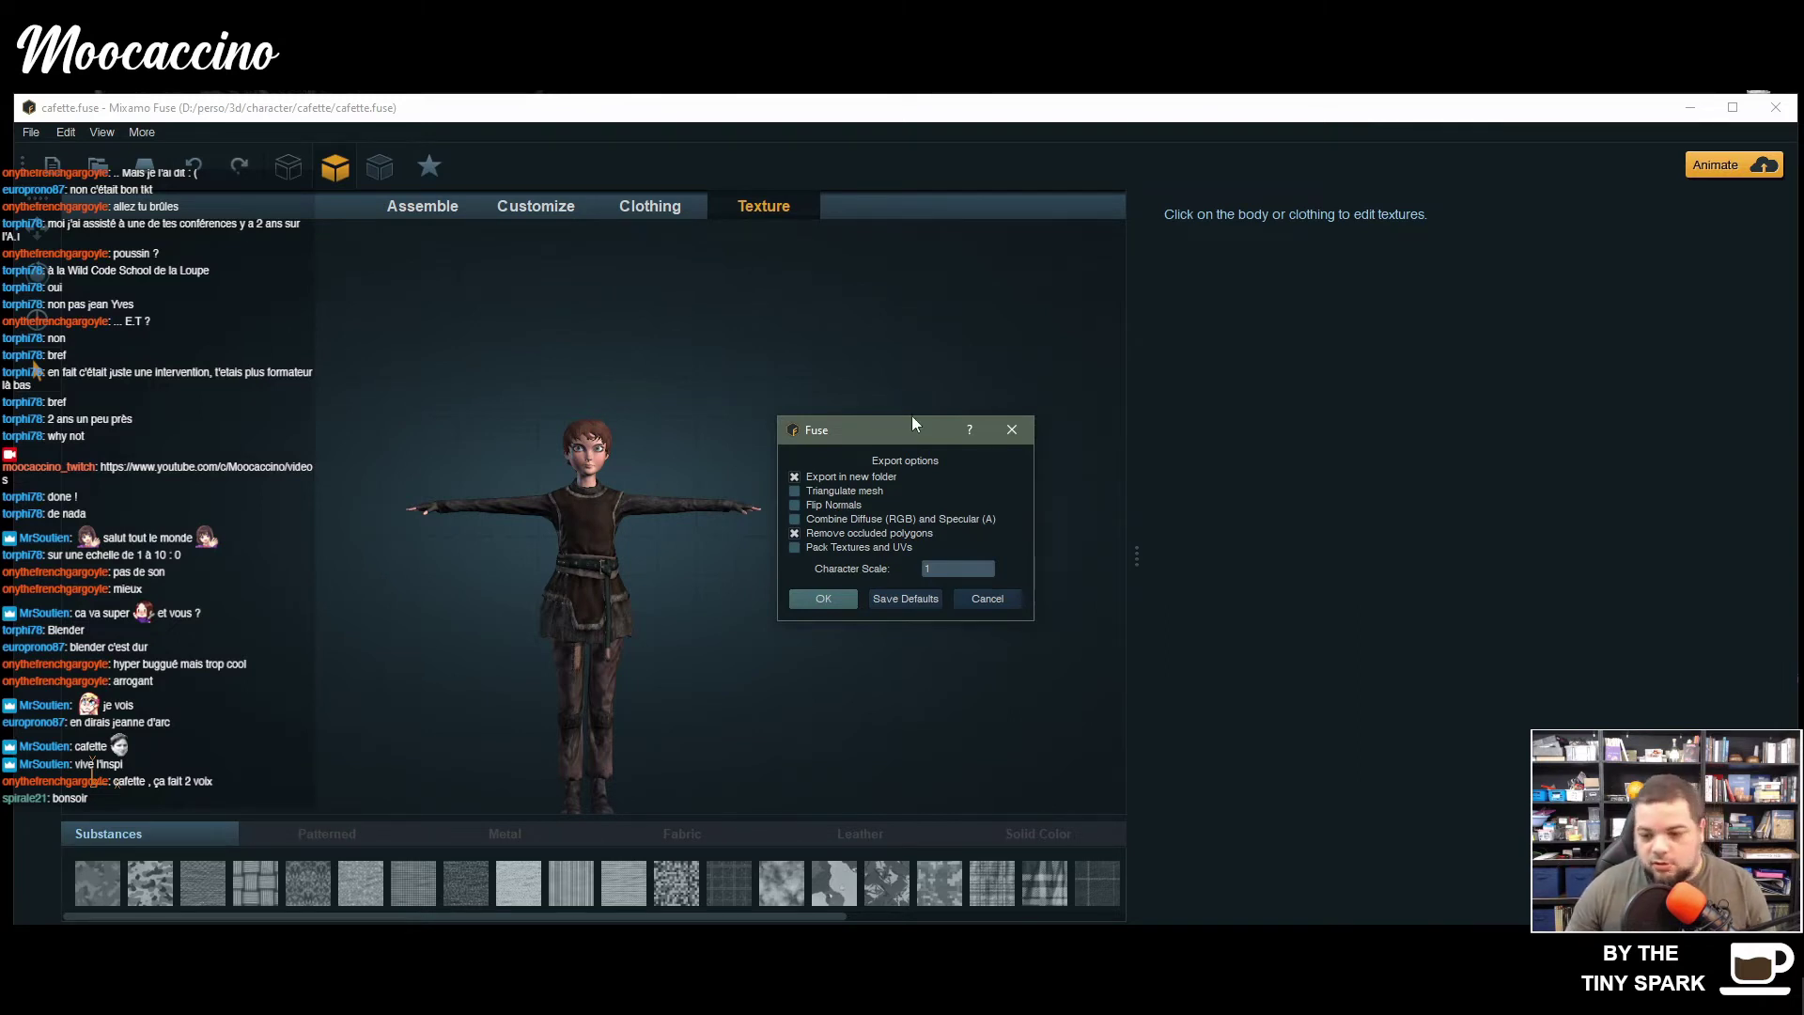
- Switch to Blender and delete the default cube from the scene
{"action": "key", "text": "alt+Tab"}
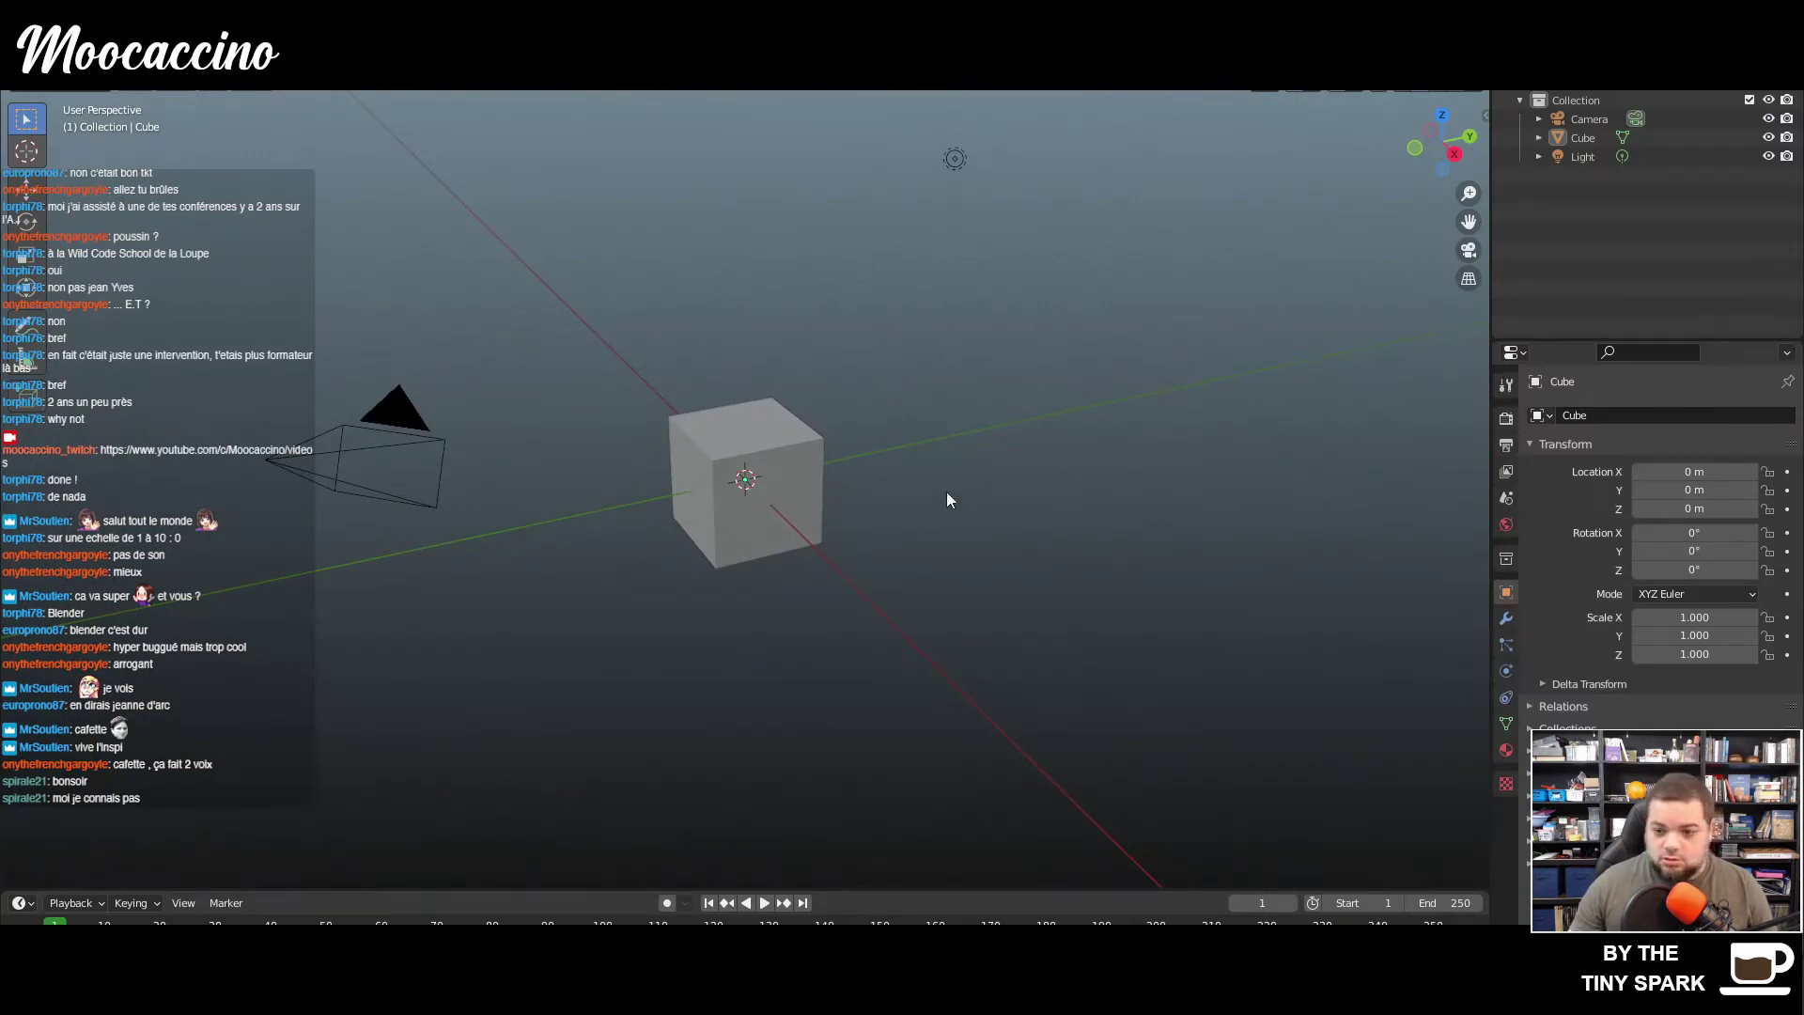
{"action": "middle_click_drag", "start_coordinate": [1096, 498], "coordinate": [1089, 461]}
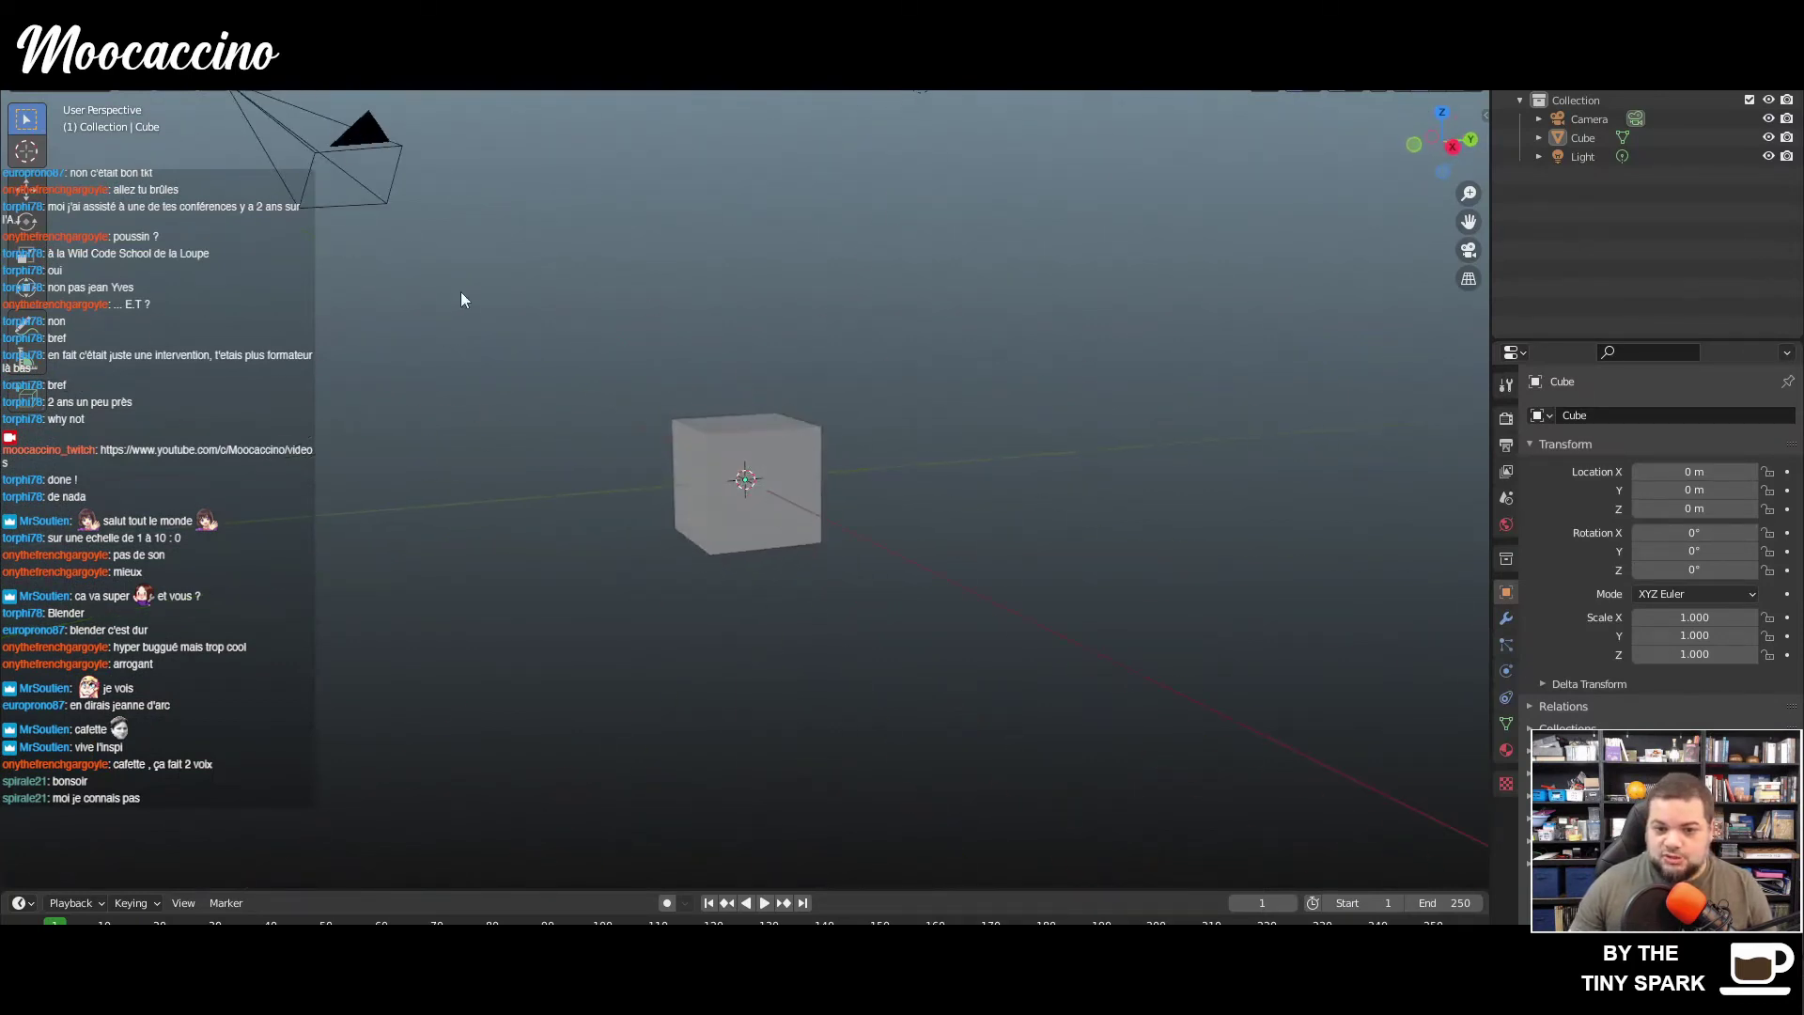
{"action": "left_click", "coordinate": [326, 164]}
{"action": "left_click", "coordinate": [920, 92]}
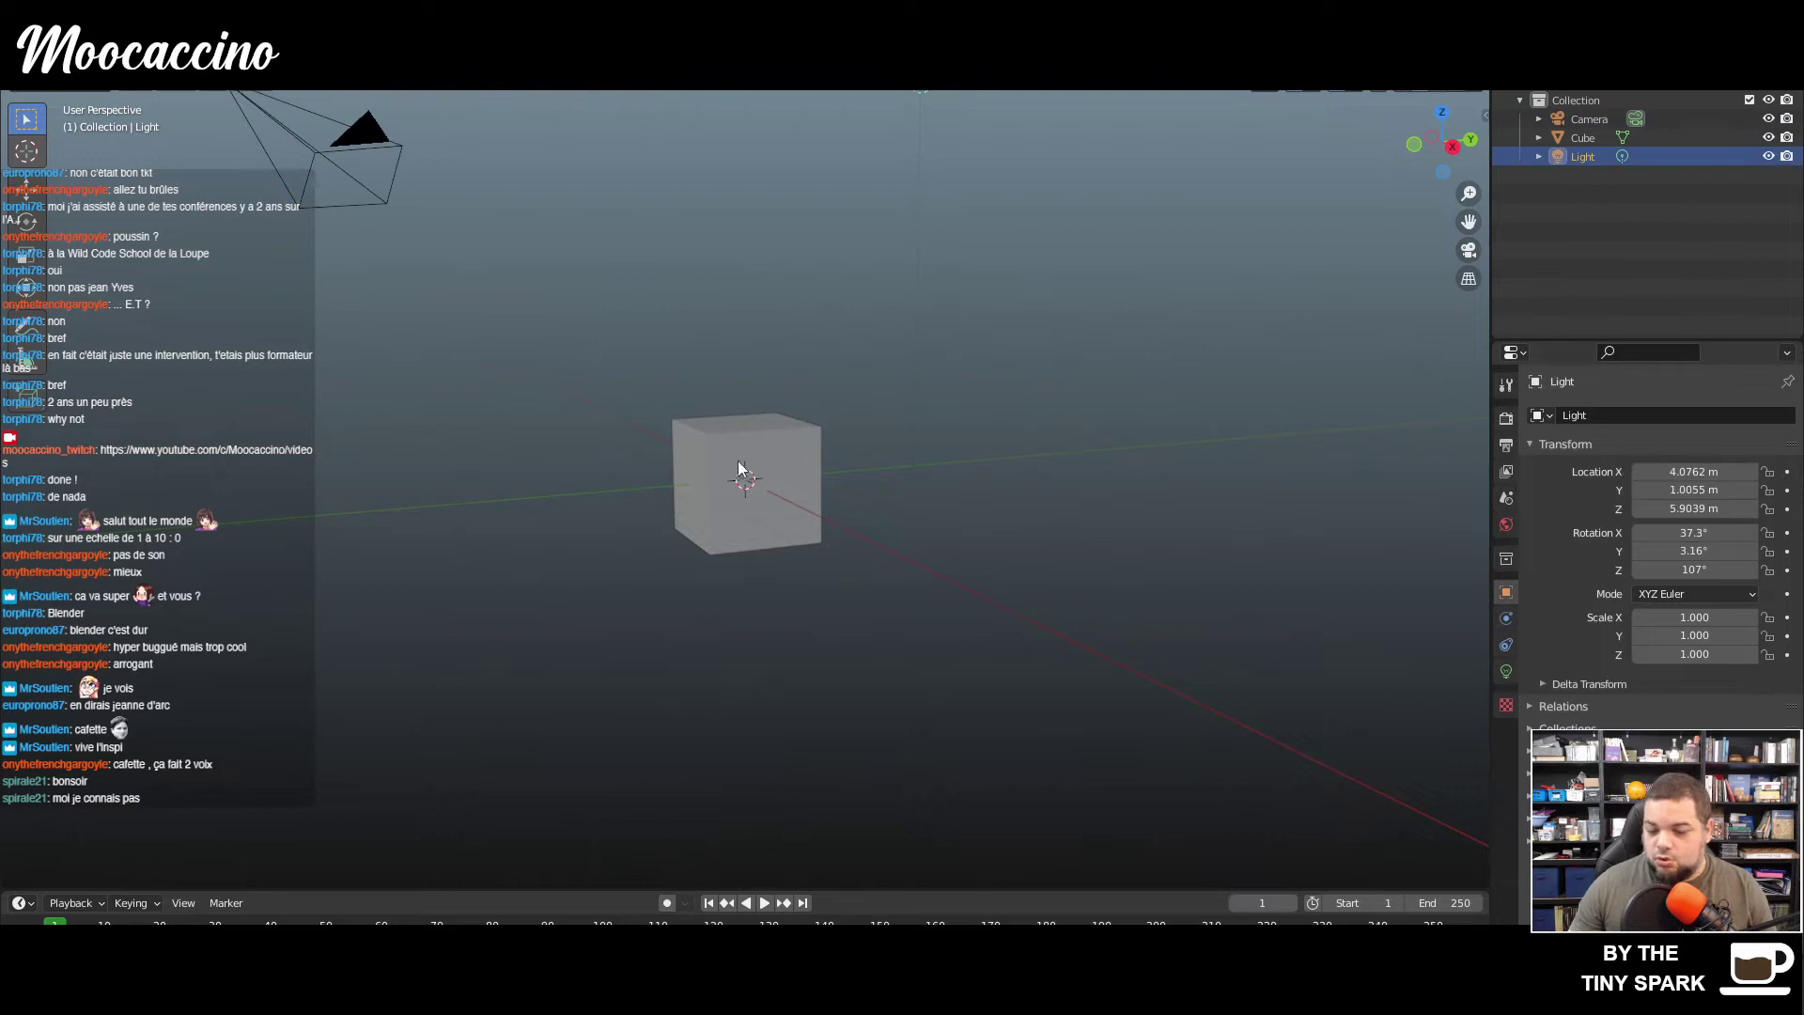
{"action": "left_click", "coordinate": [729, 495]}
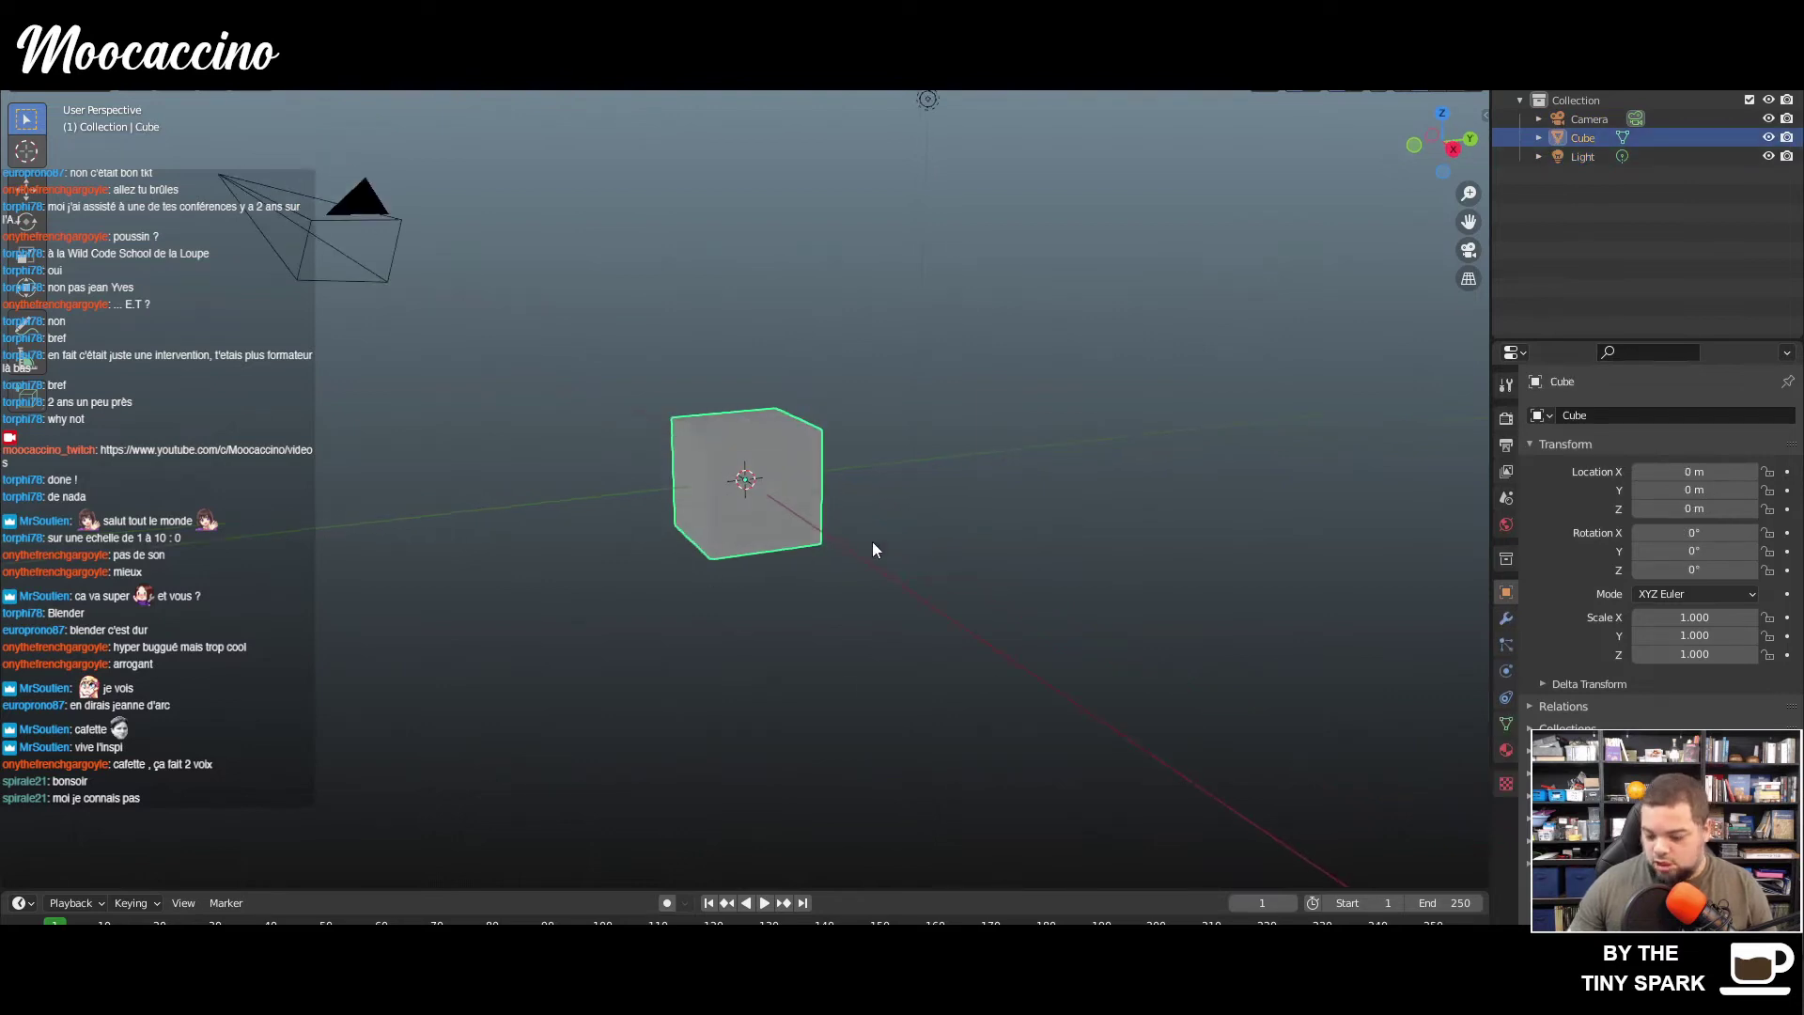
{"action": "key", "text": "KP_0"}
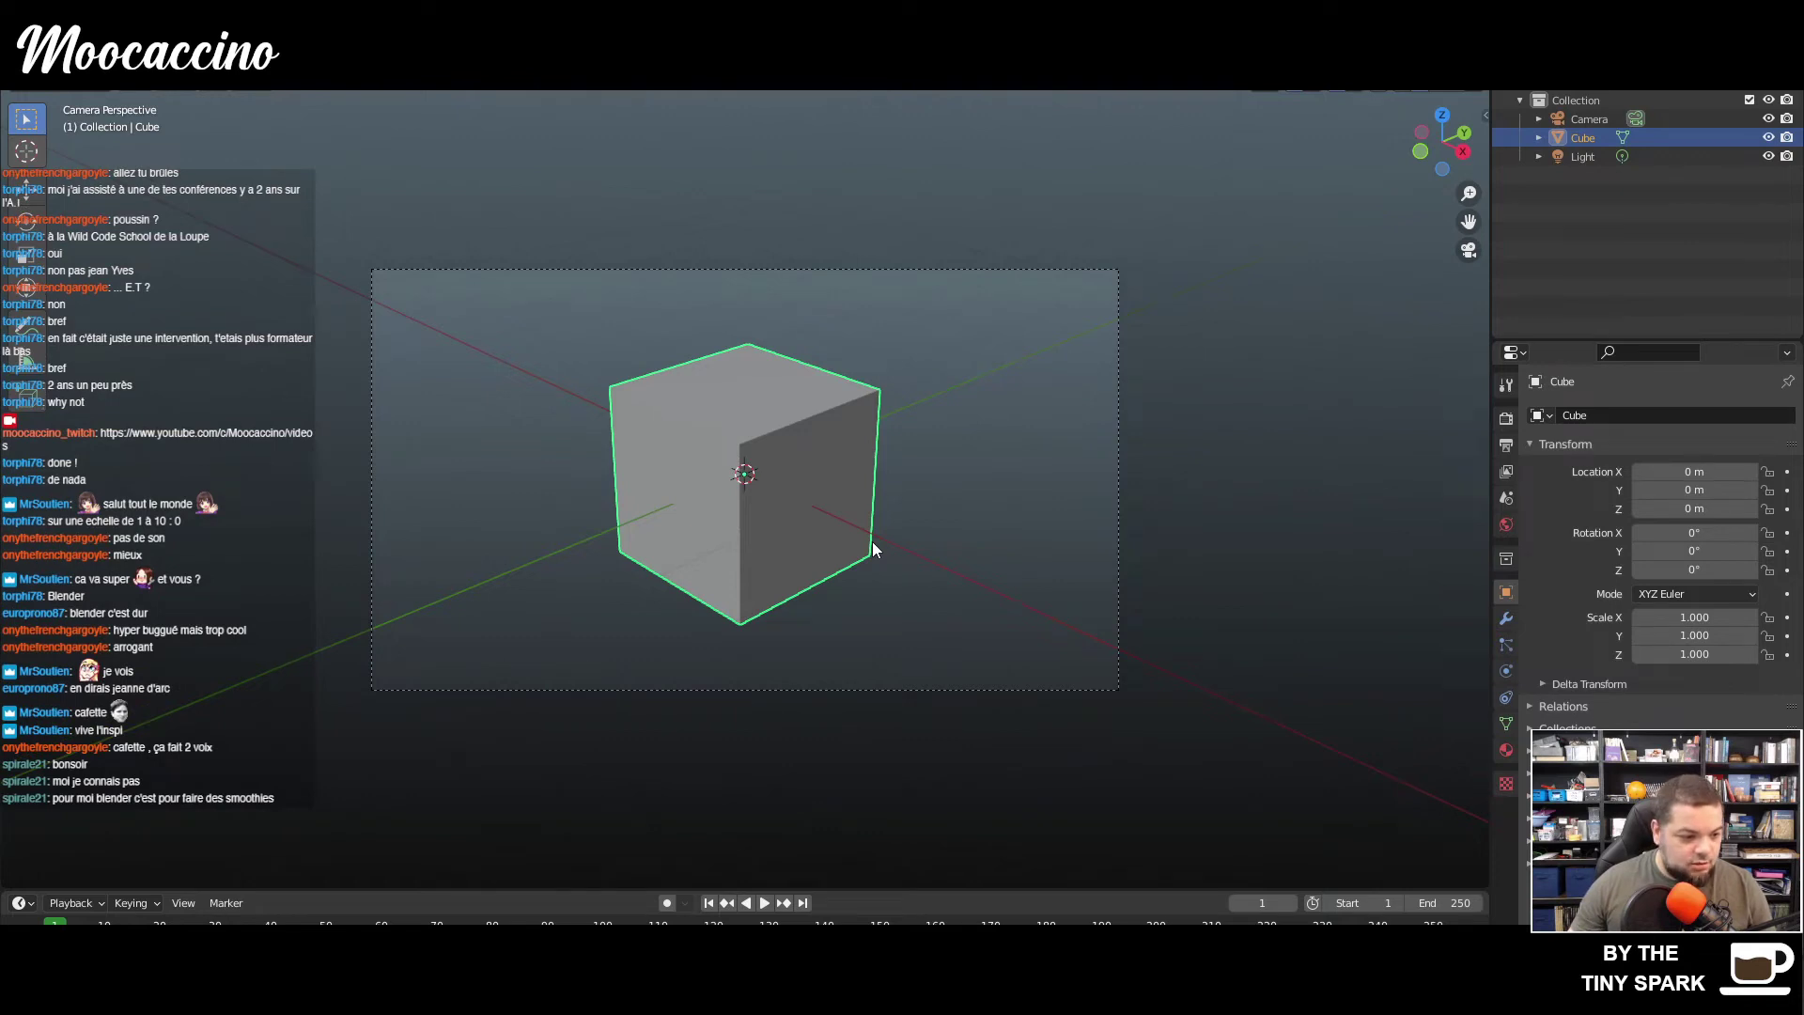
{"action": "key", "text": "Delete"}
{"action": "key", "text": "KP_0"}
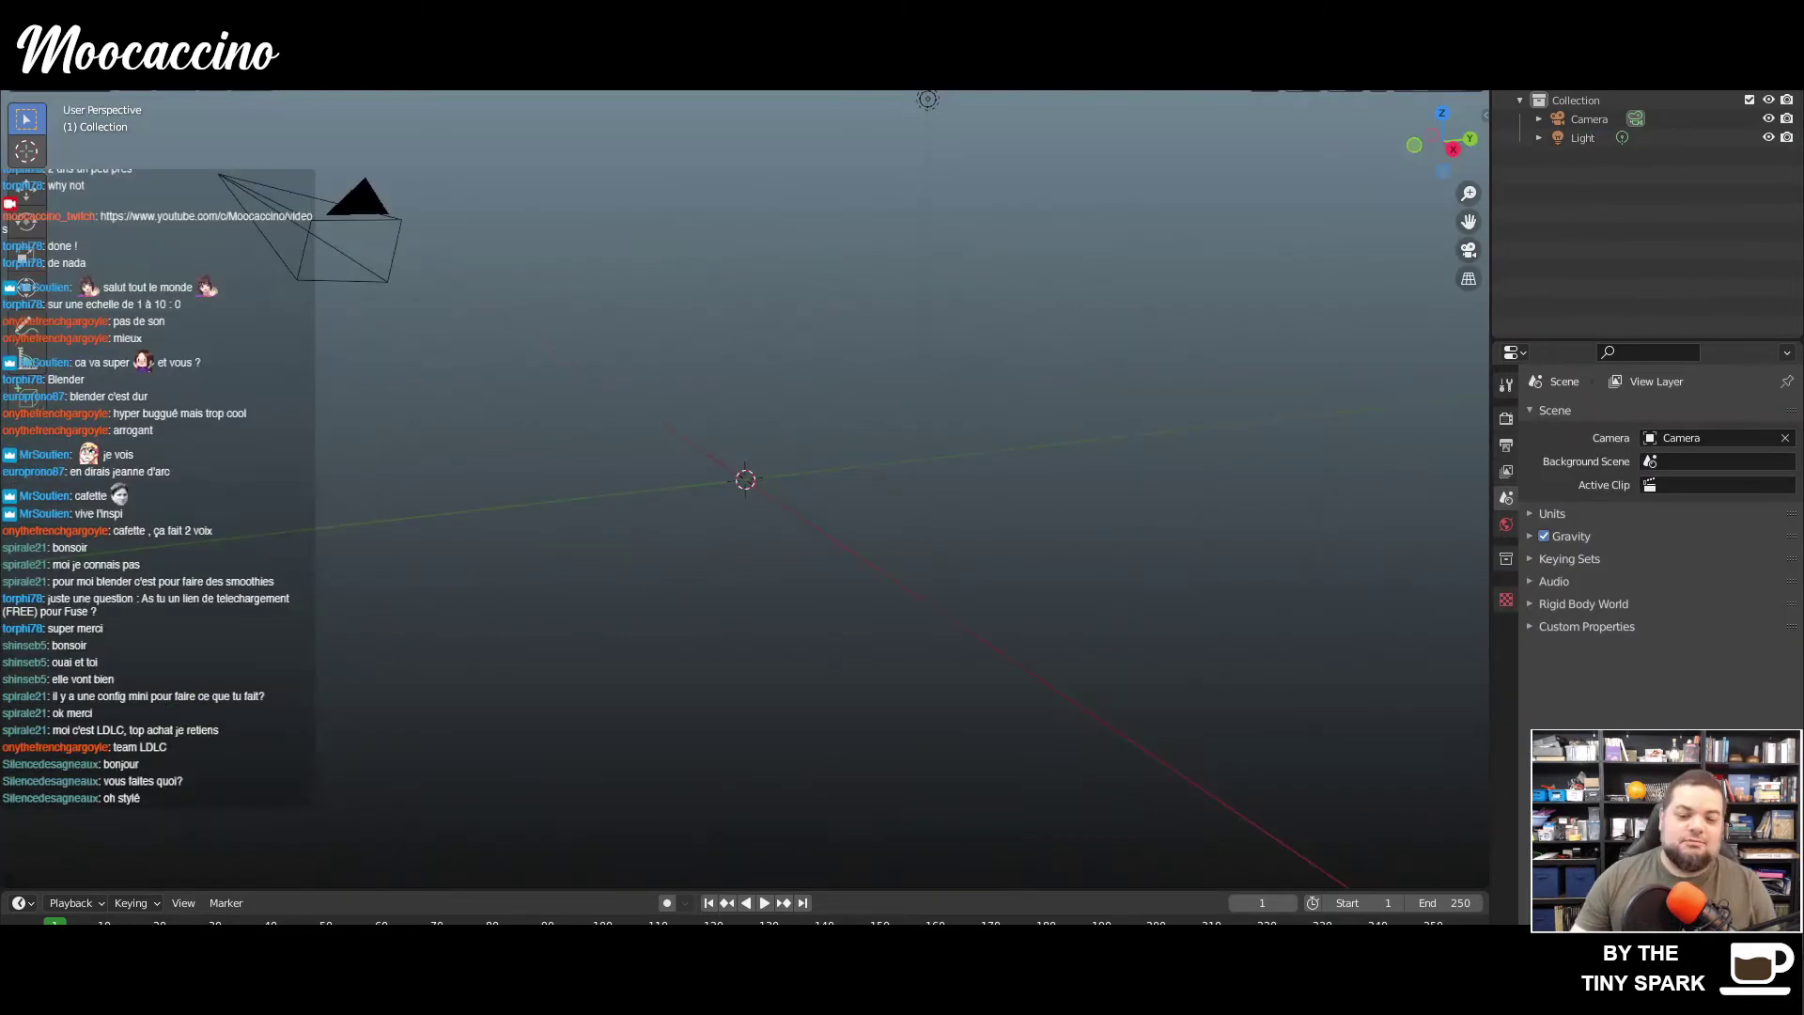
- Import the exported cafette character as a Wavefront OBJ file
{"action": "left_click", "coordinate": [47, 37]}
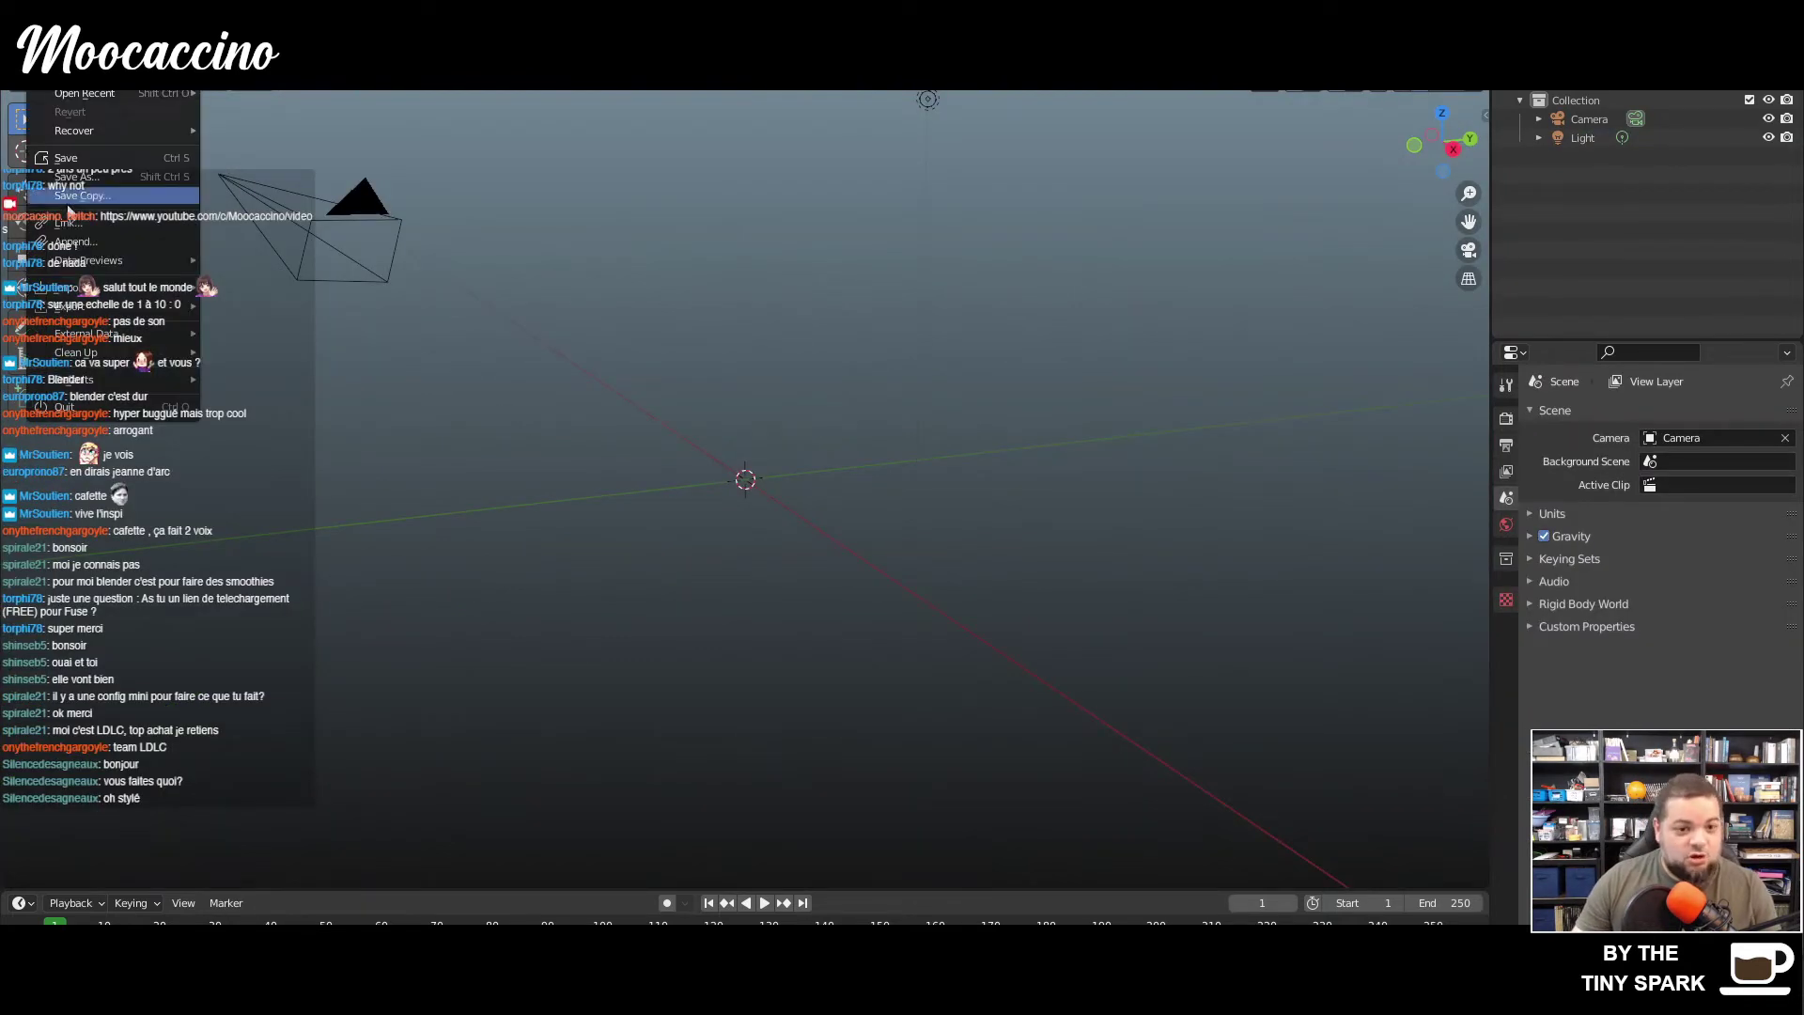
{"action": "mouse_move", "coordinate": [101, 291]}
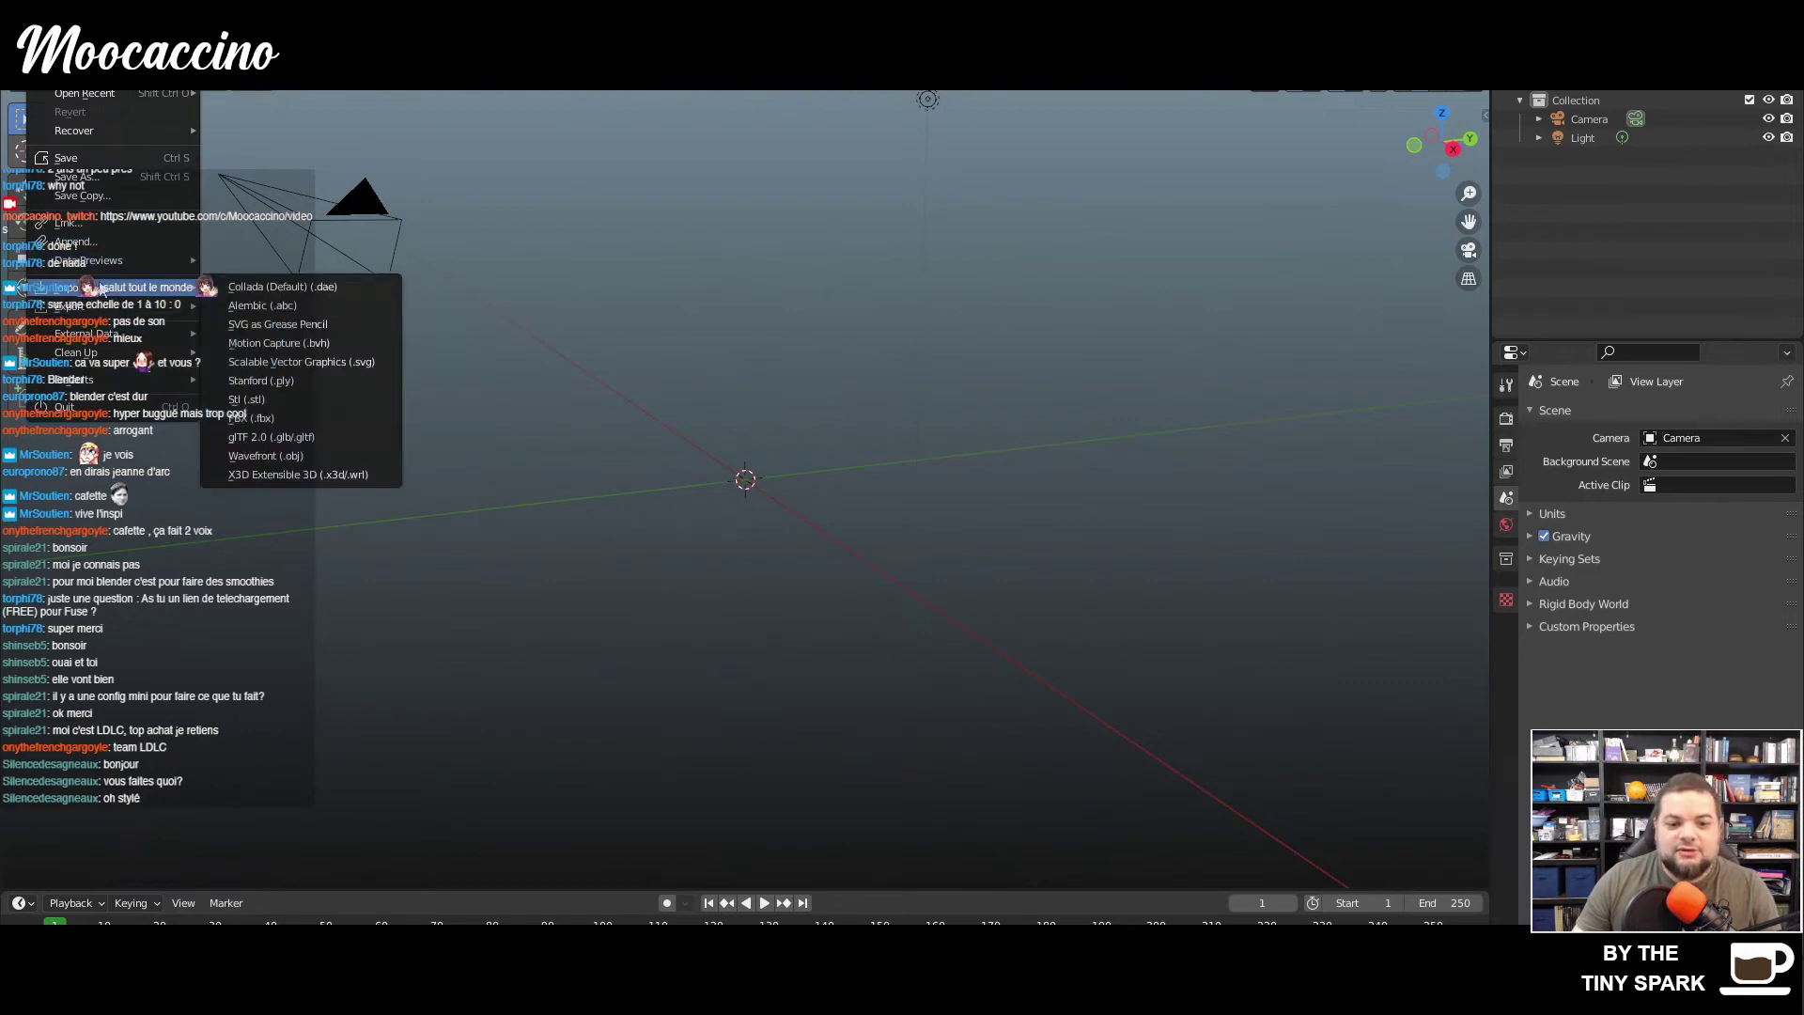
{"action": "left_click", "coordinate": [331, 458]}
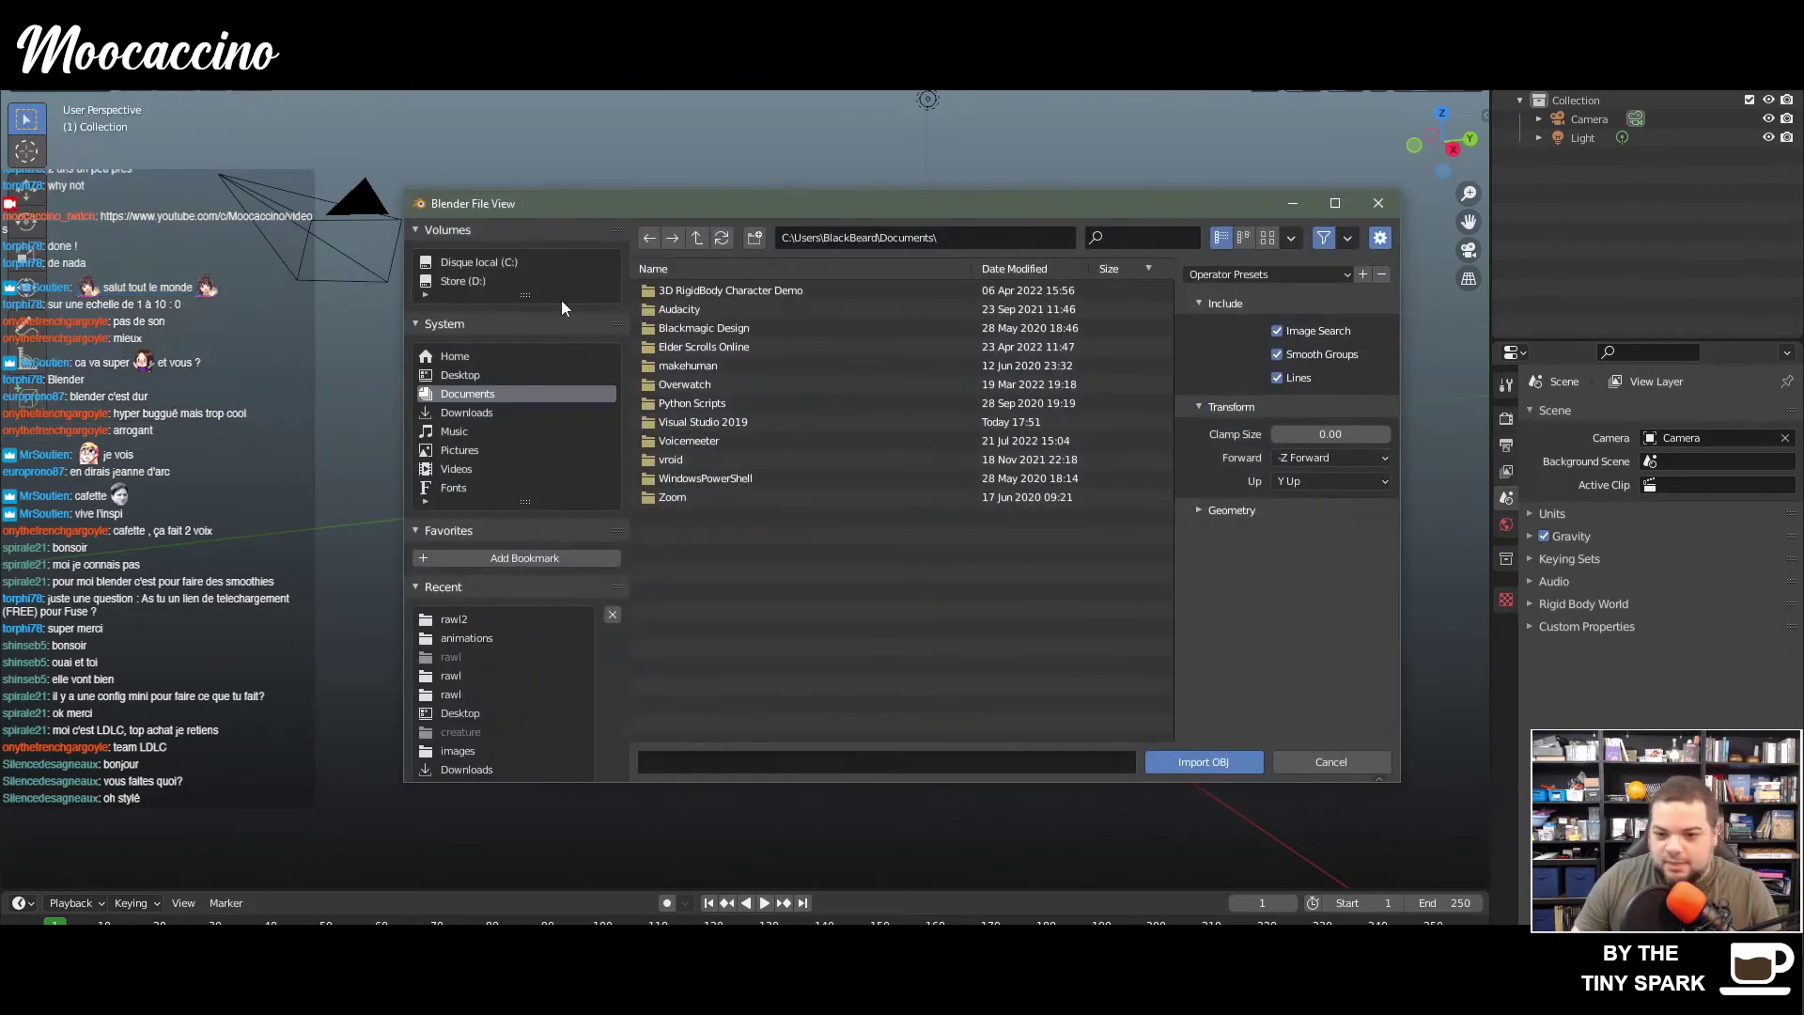
{"action": "left_click", "coordinate": [463, 375]}
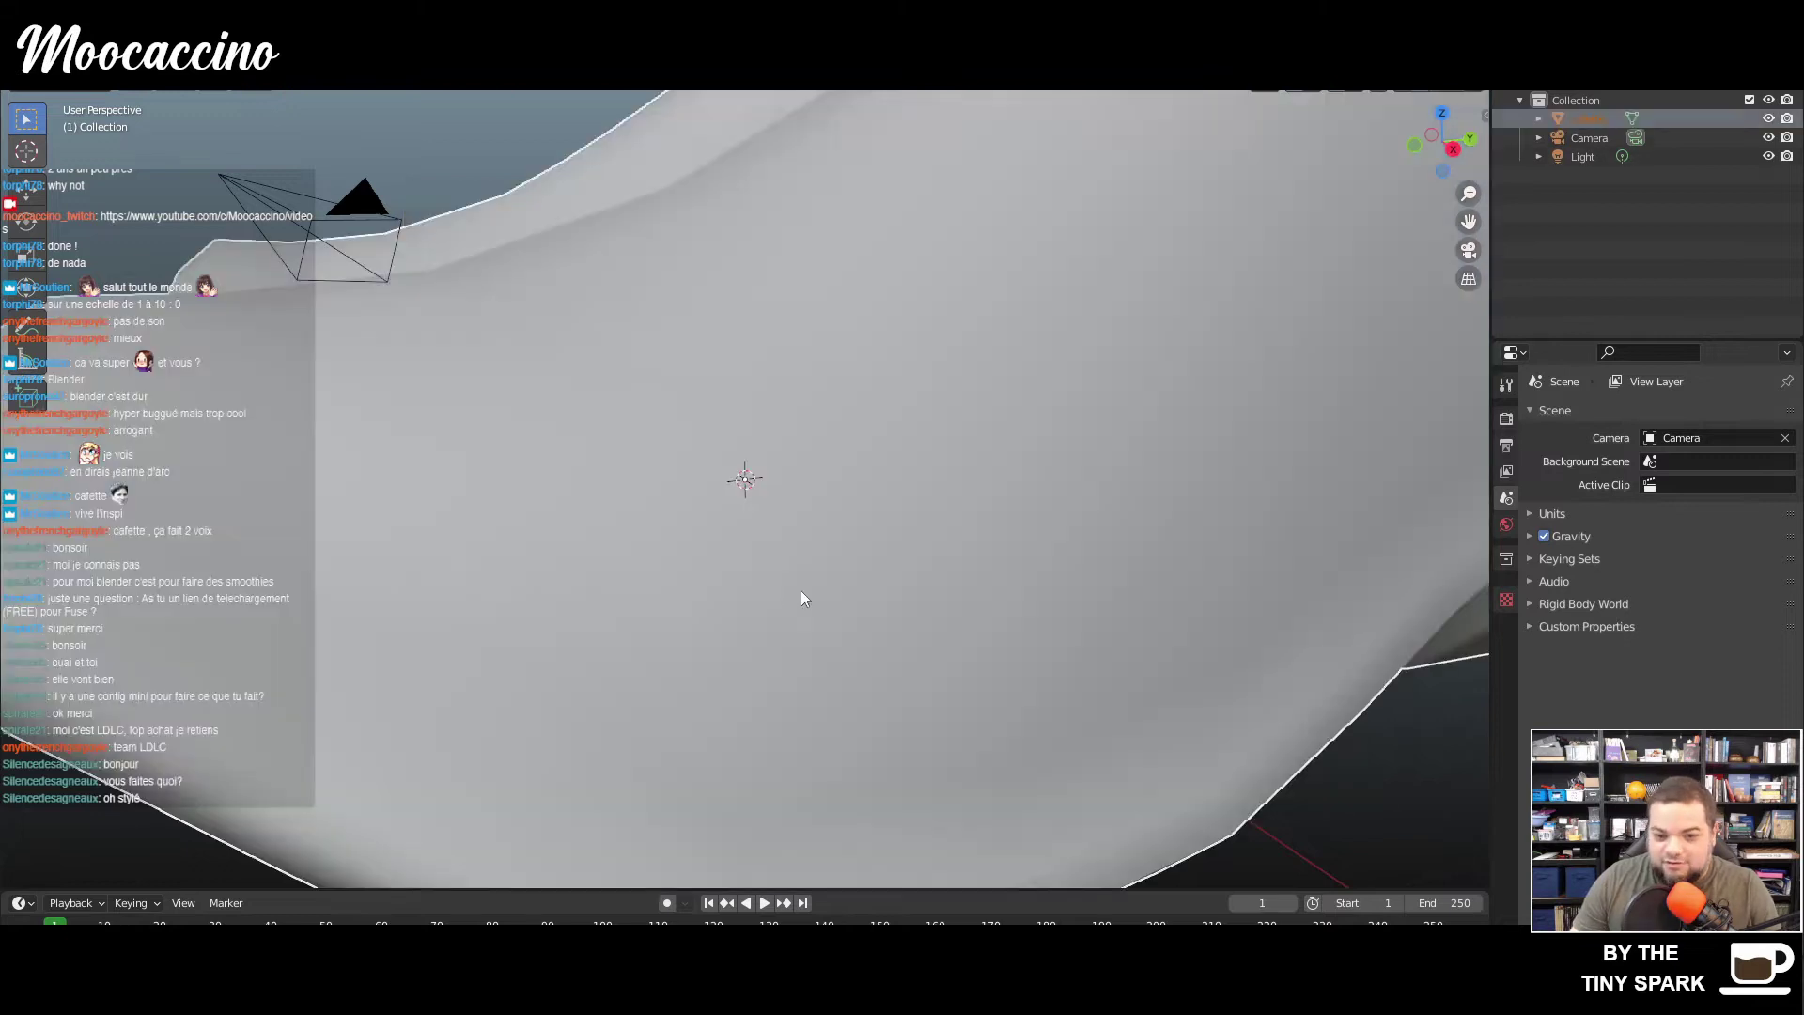
- Scale the imported cafette character down to about 0.013 so the whole figure fits inside the camera frame
{"action": "scroll", "coordinate": [780, 562], "scroll_direction": "down", "scroll_amount": 5}
{"action": "scroll", "coordinate": [784, 564], "scroll_direction": "down", "scroll_amount": 4}
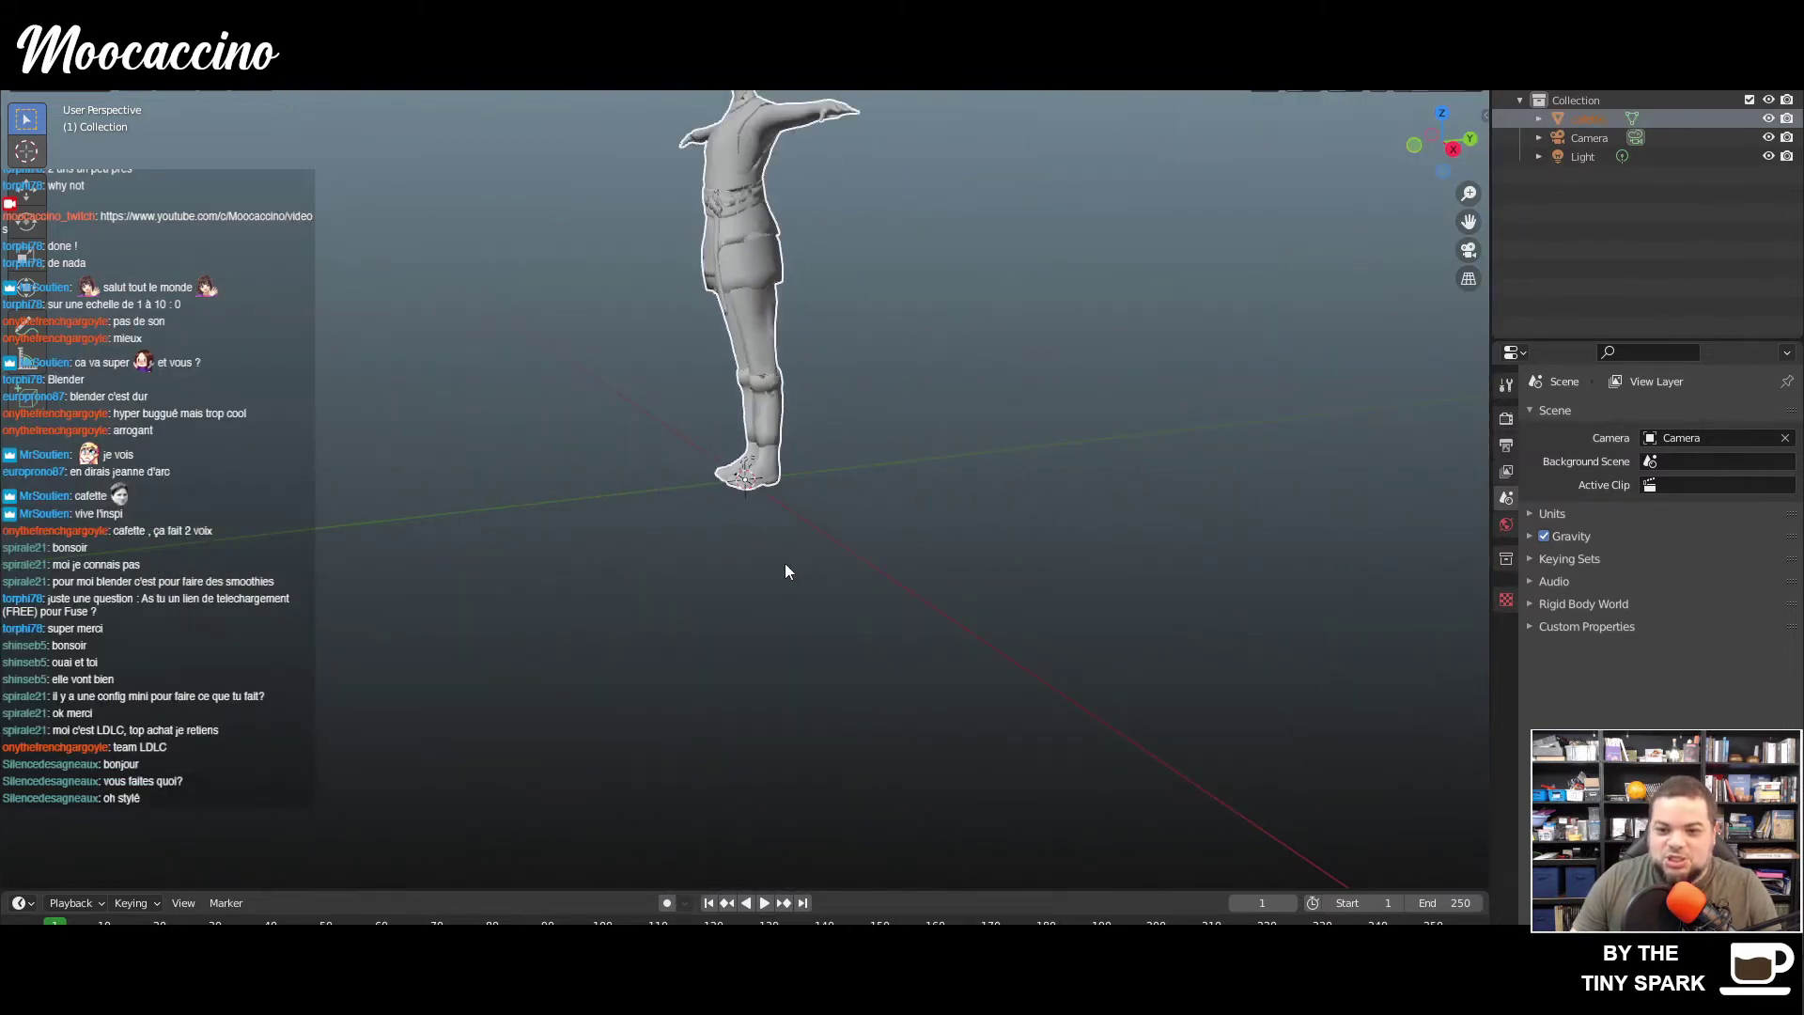
{"action": "scroll", "coordinate": [784, 562], "scroll_direction": "down", "scroll_amount": 1}
{"action": "mouse_move", "coordinate": [792, 438]}
{"action": "middle_mouse_down"}
{"action": "mouse_move", "coordinate": [964, 436]}
{"action": "mouse_move", "coordinate": [544, 471]}
{"action": "mouse_move", "coordinate": [808, 460]}
{"action": "middle_mouse_up"}
{"action": "left_click", "coordinate": [808, 460]}
{"action": "key", "text": "ctrl+KP_0"}
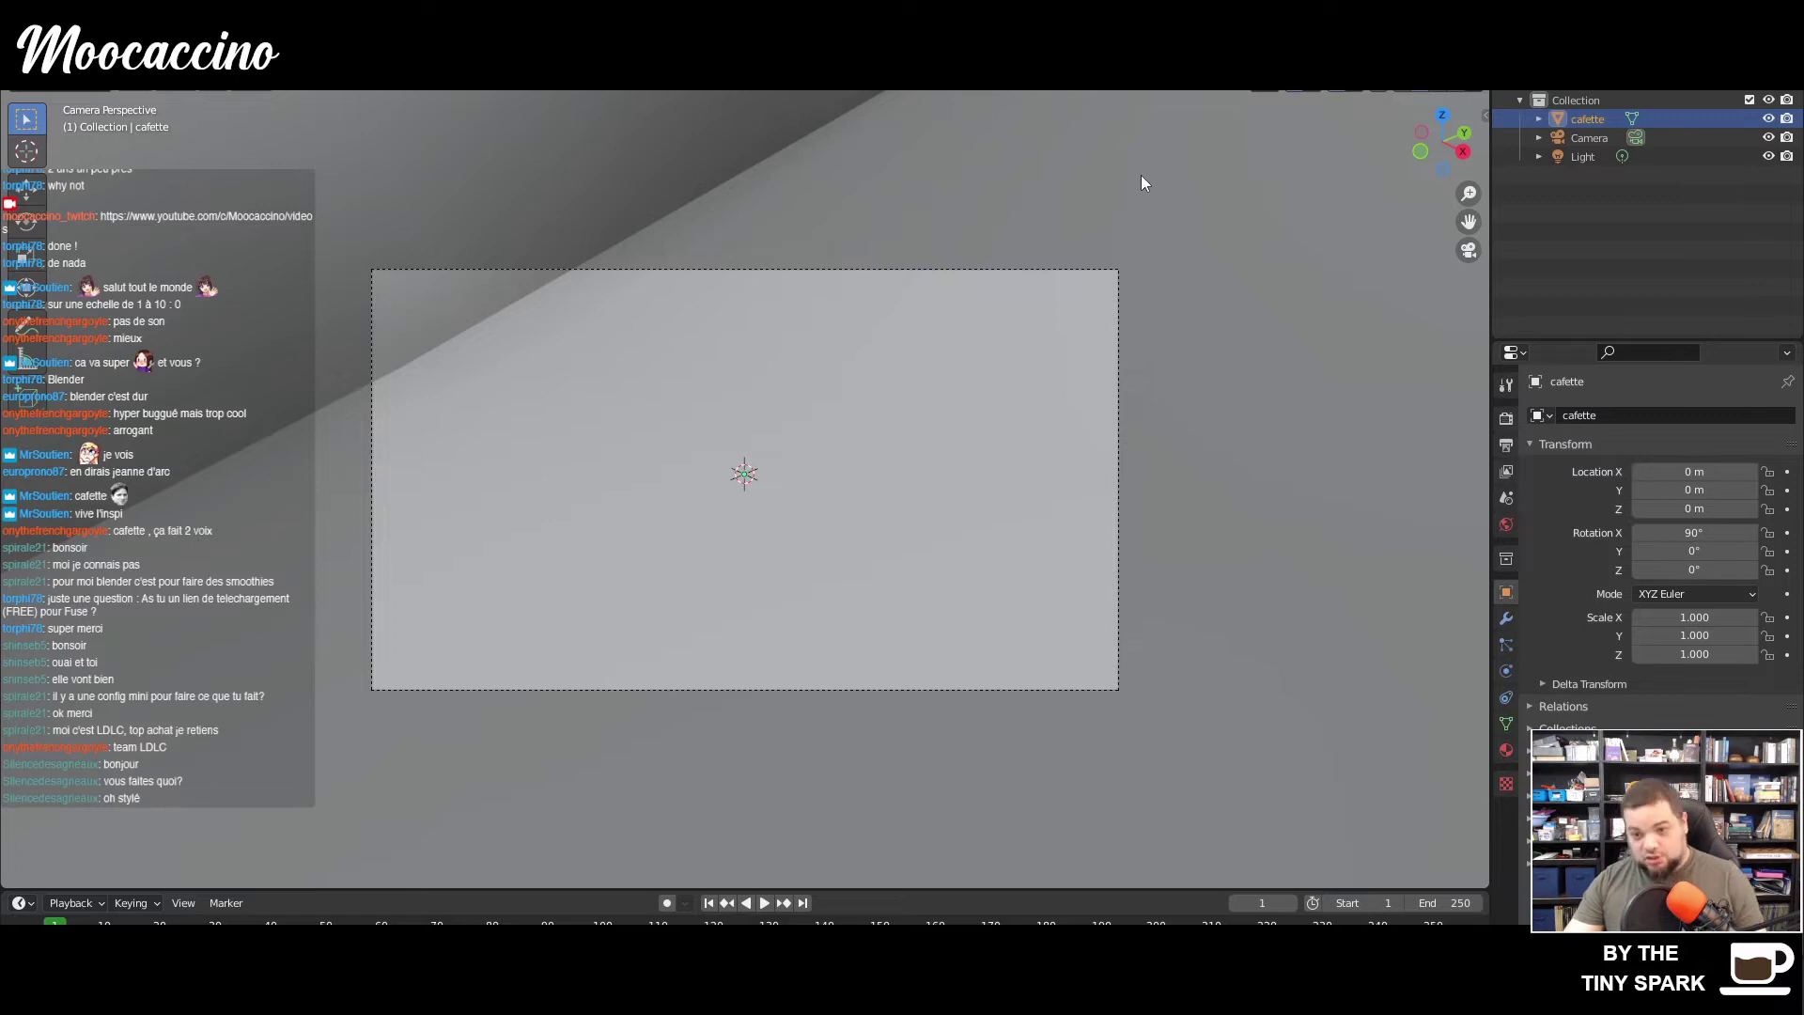
{"action": "key", "text": "s"}
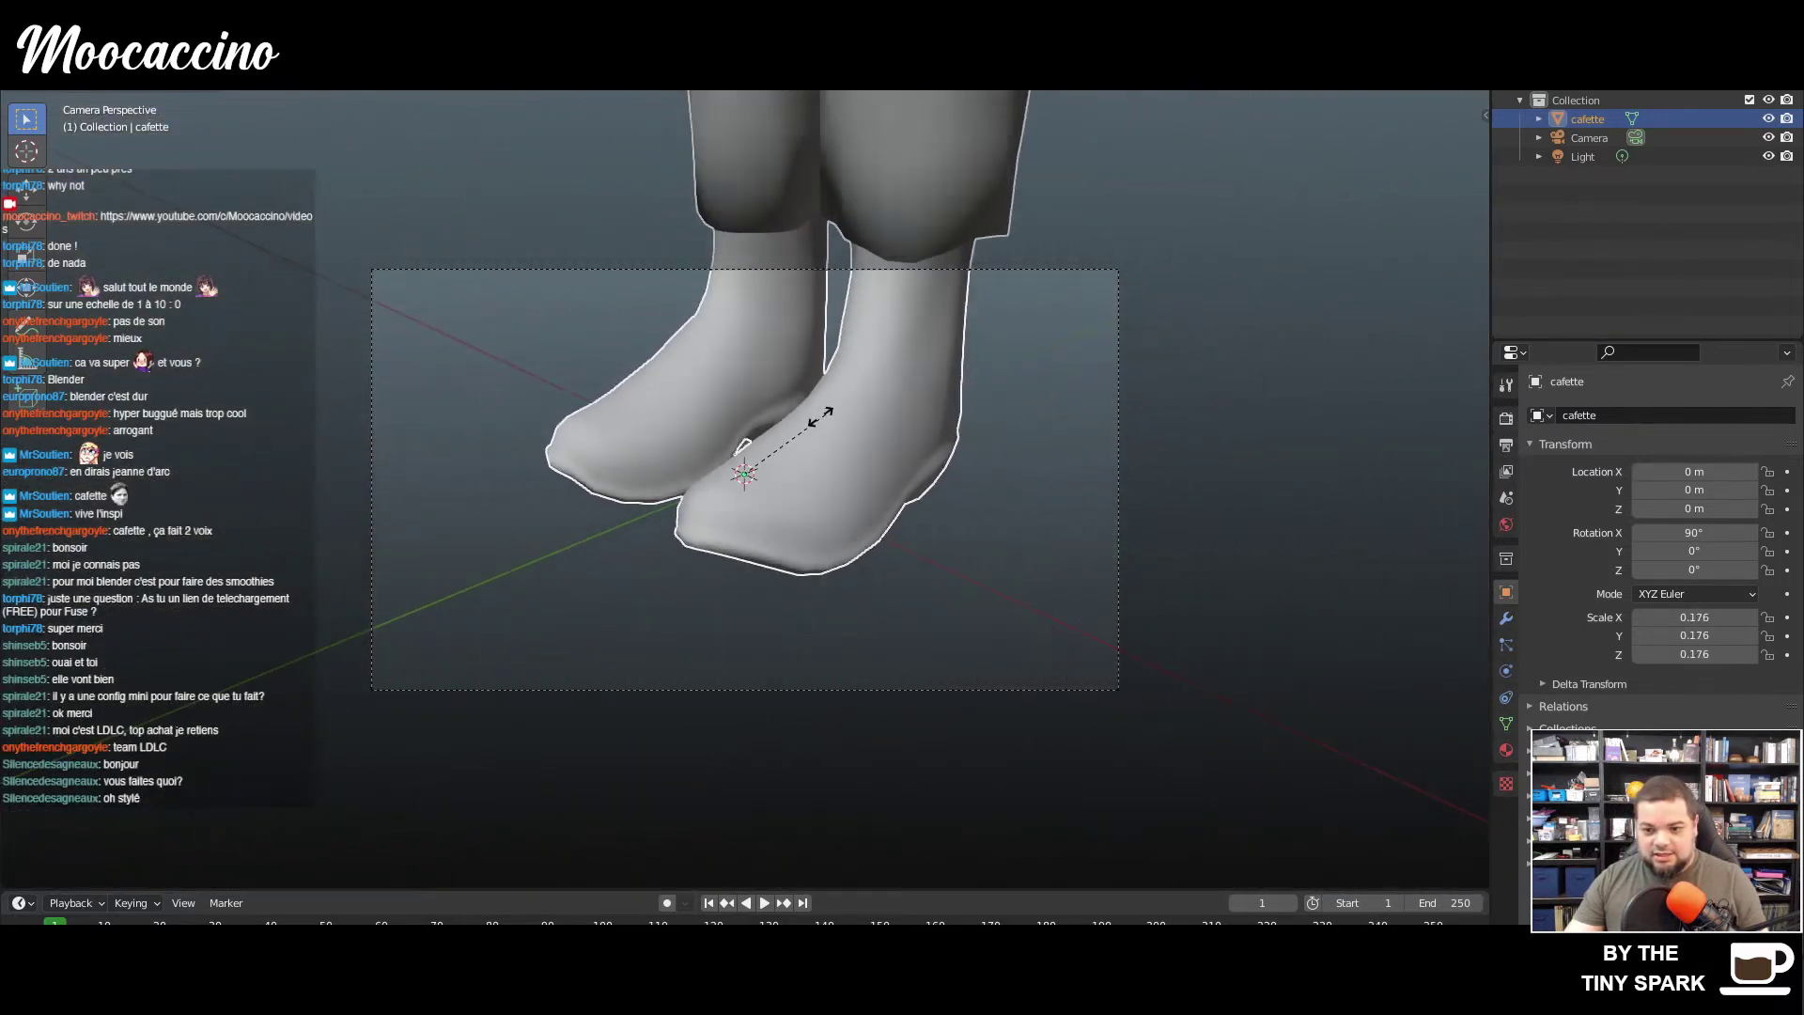
{"action": "left_click", "coordinate": [769, 452]}
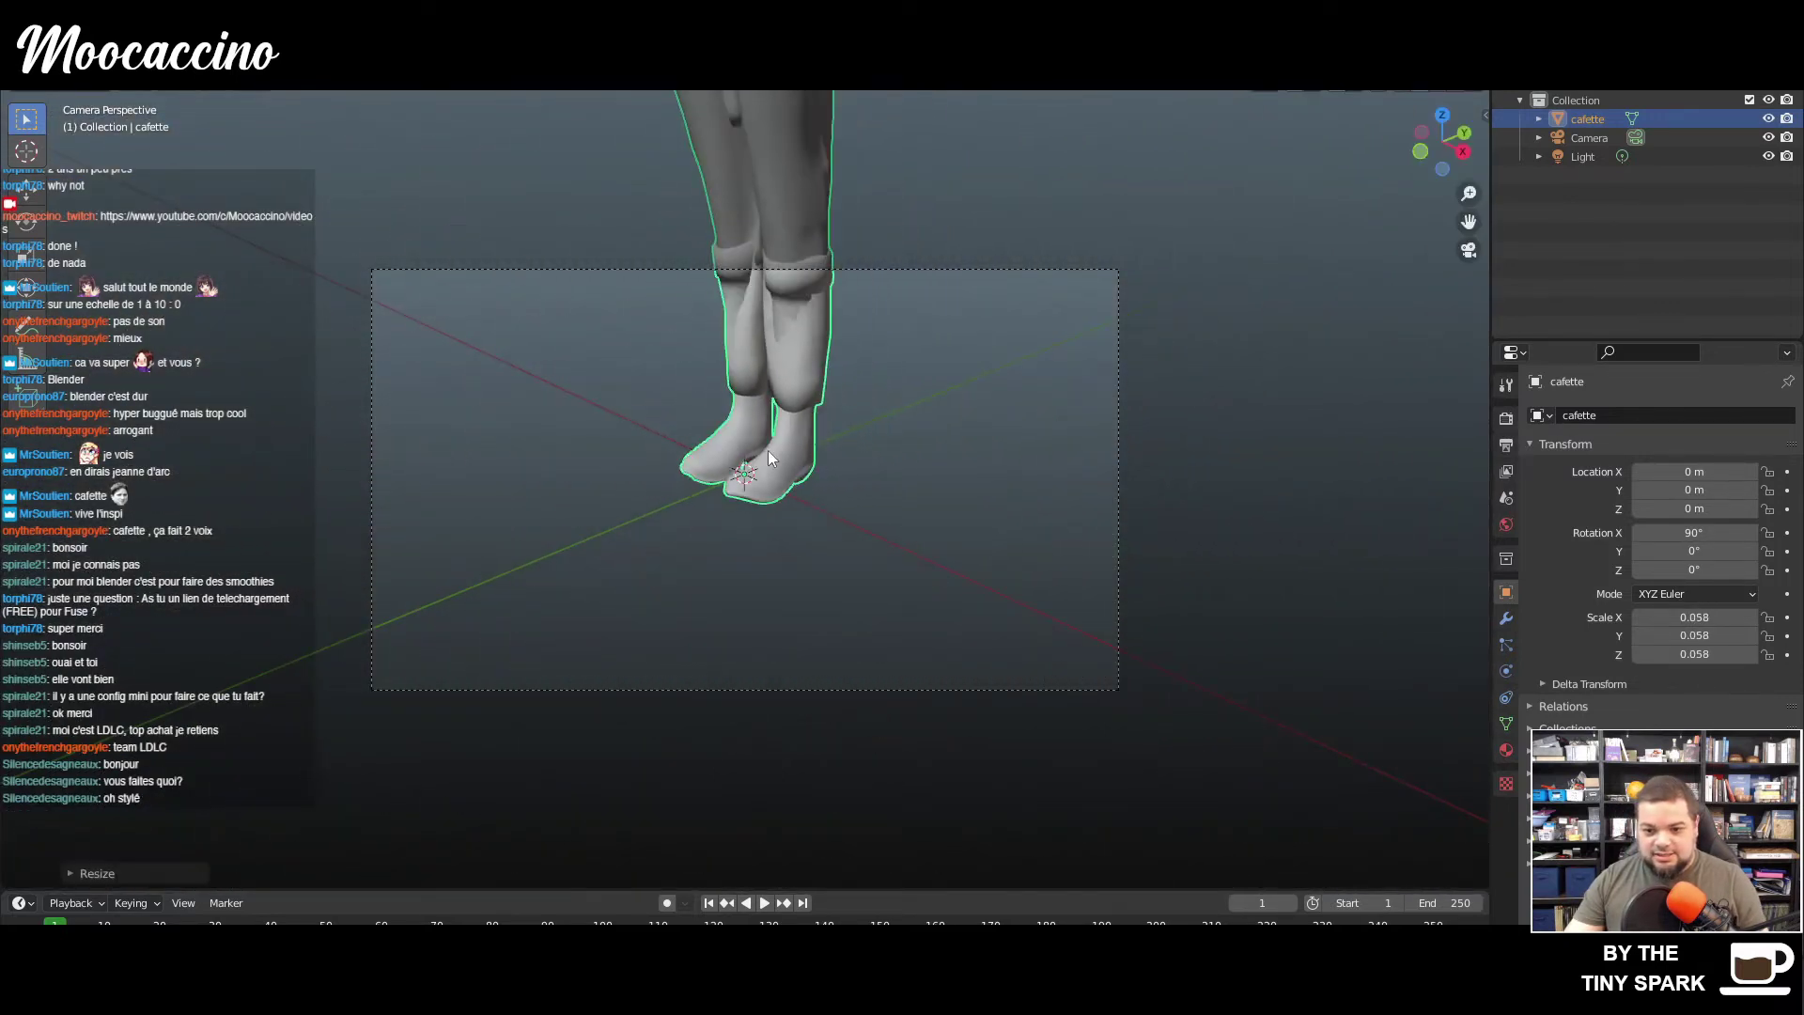
{"action": "key", "text": "s"}
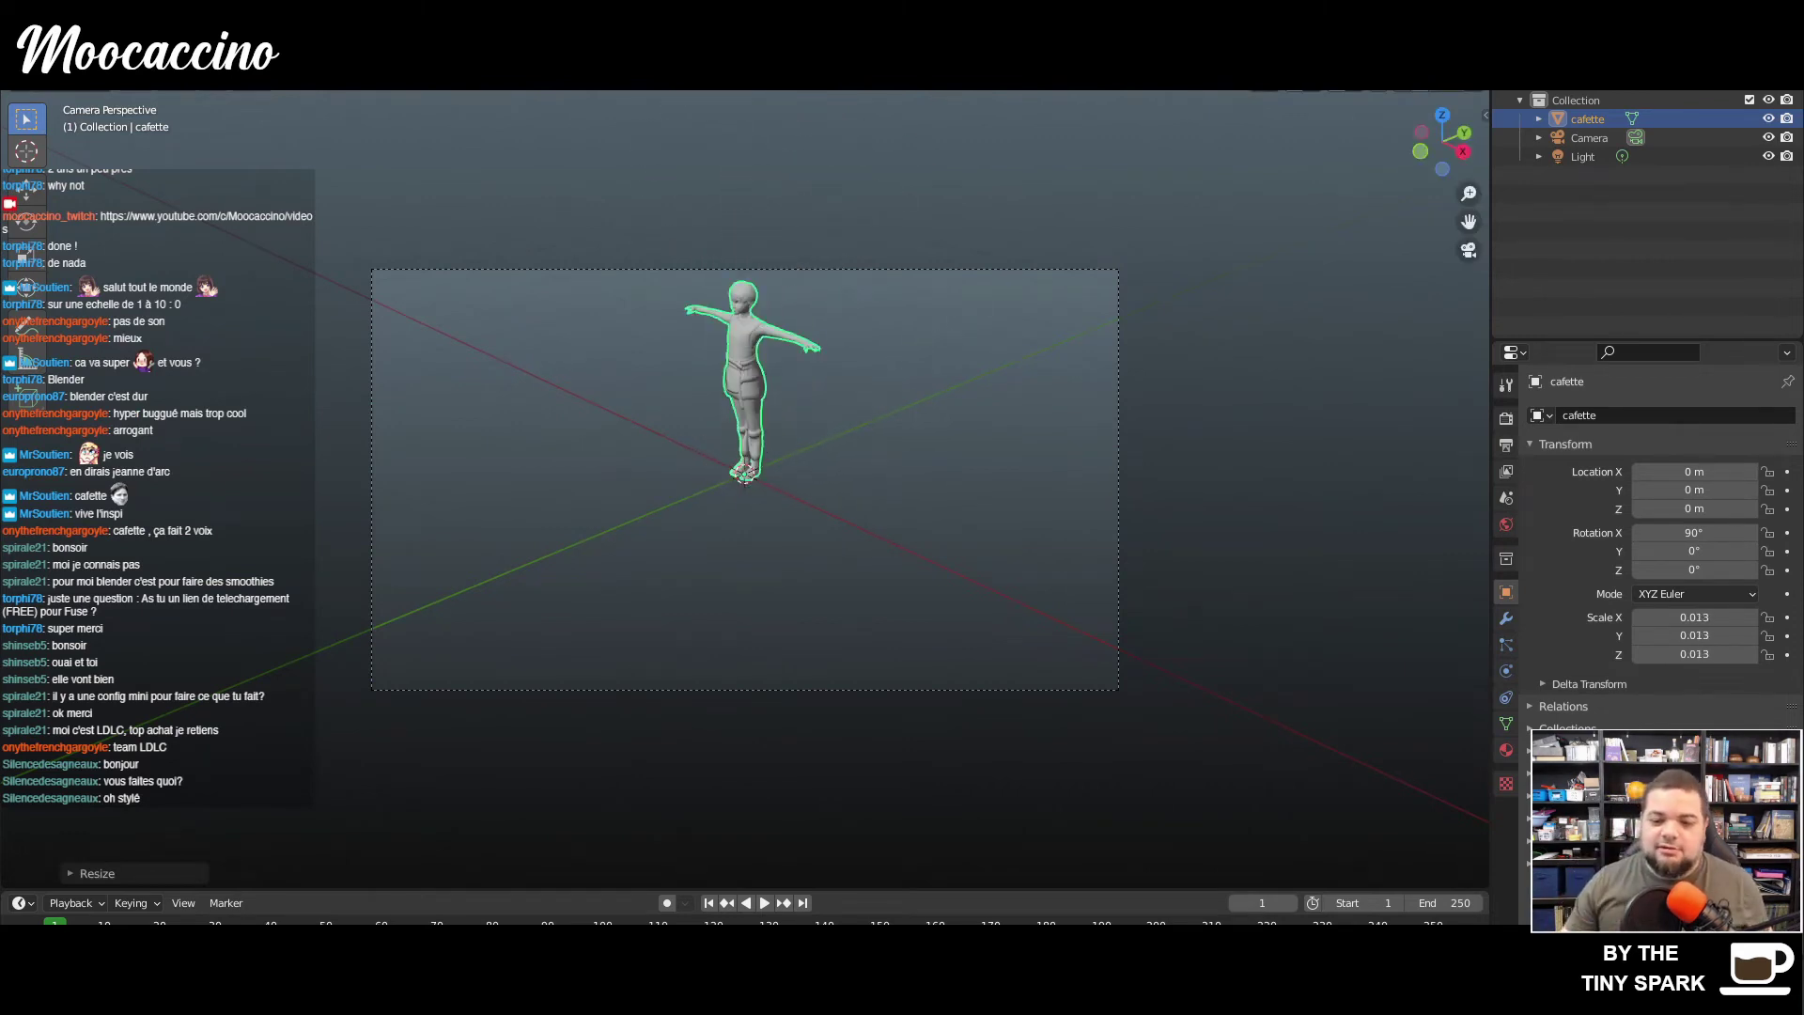
{"action": "left_click", "coordinate": [783, 401]}
- Switch the viewport from solid to textured shading to display the character's imported materials
{"action": "middle_click_drag", "start_coordinate": [789, 442], "coordinate": [893, 404]}
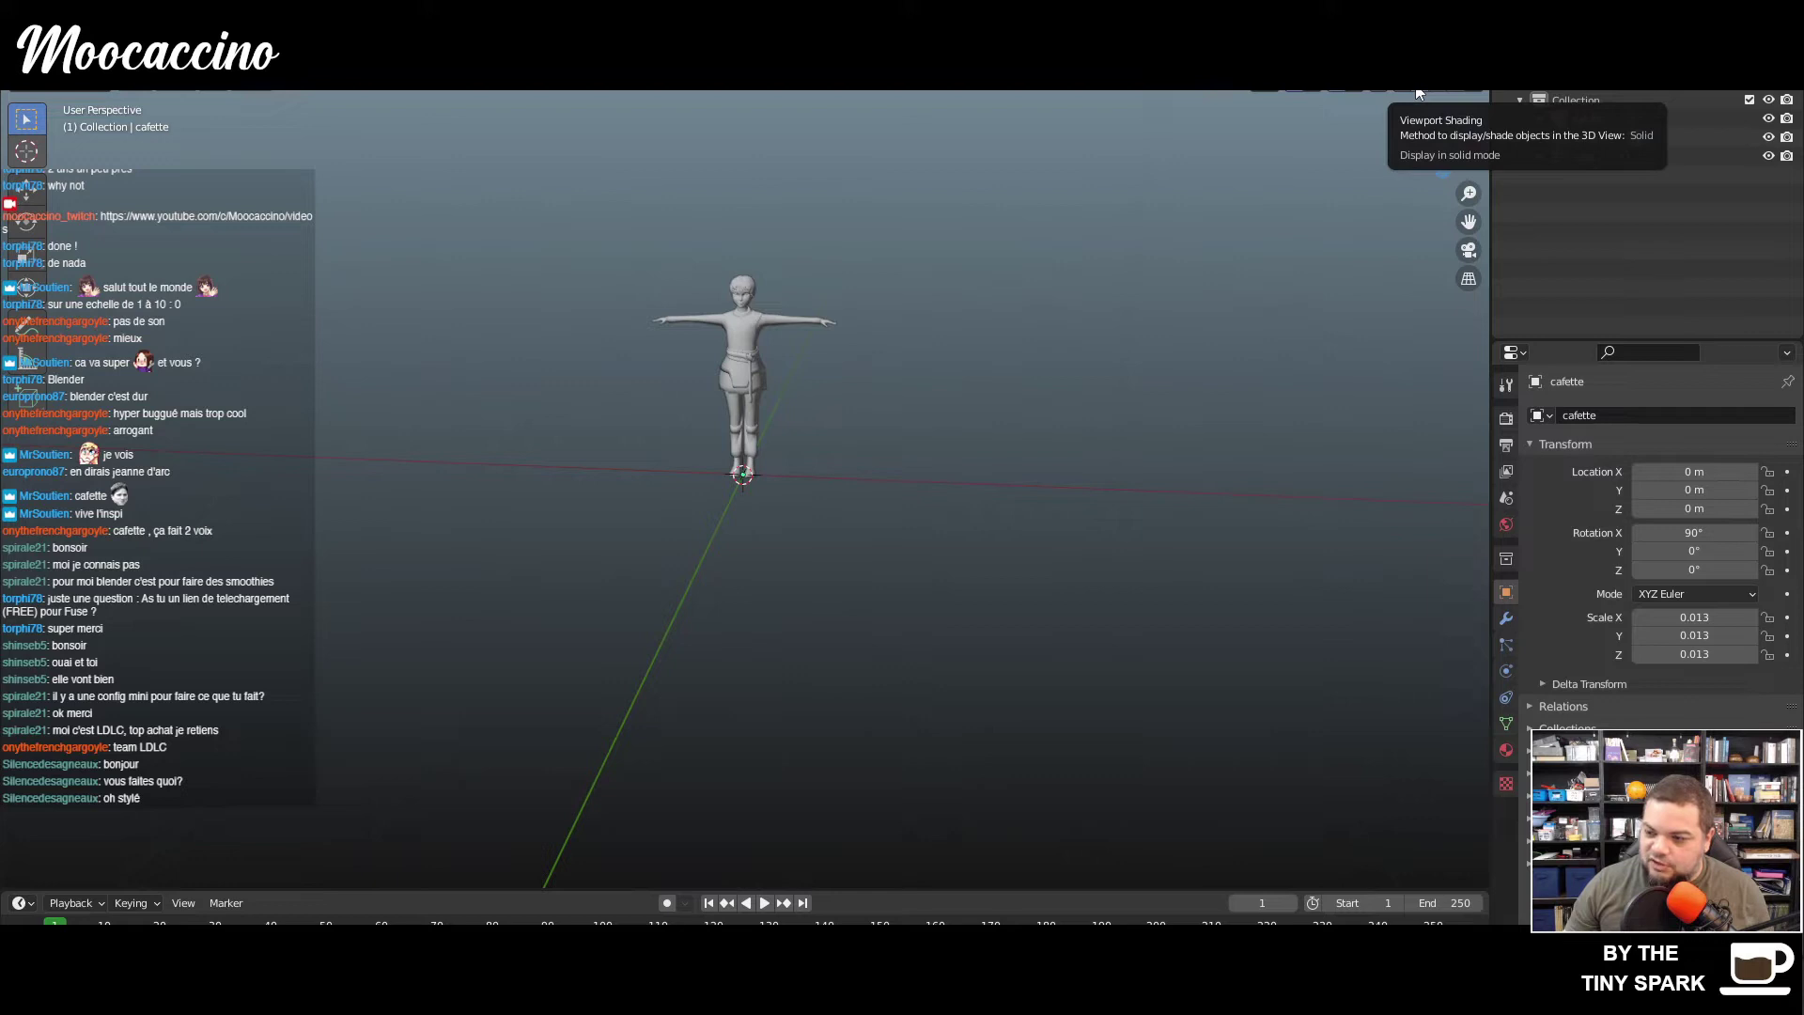
{"action": "scroll", "coordinate": [799, 470], "scroll_direction": "up", "scroll_amount": 8}
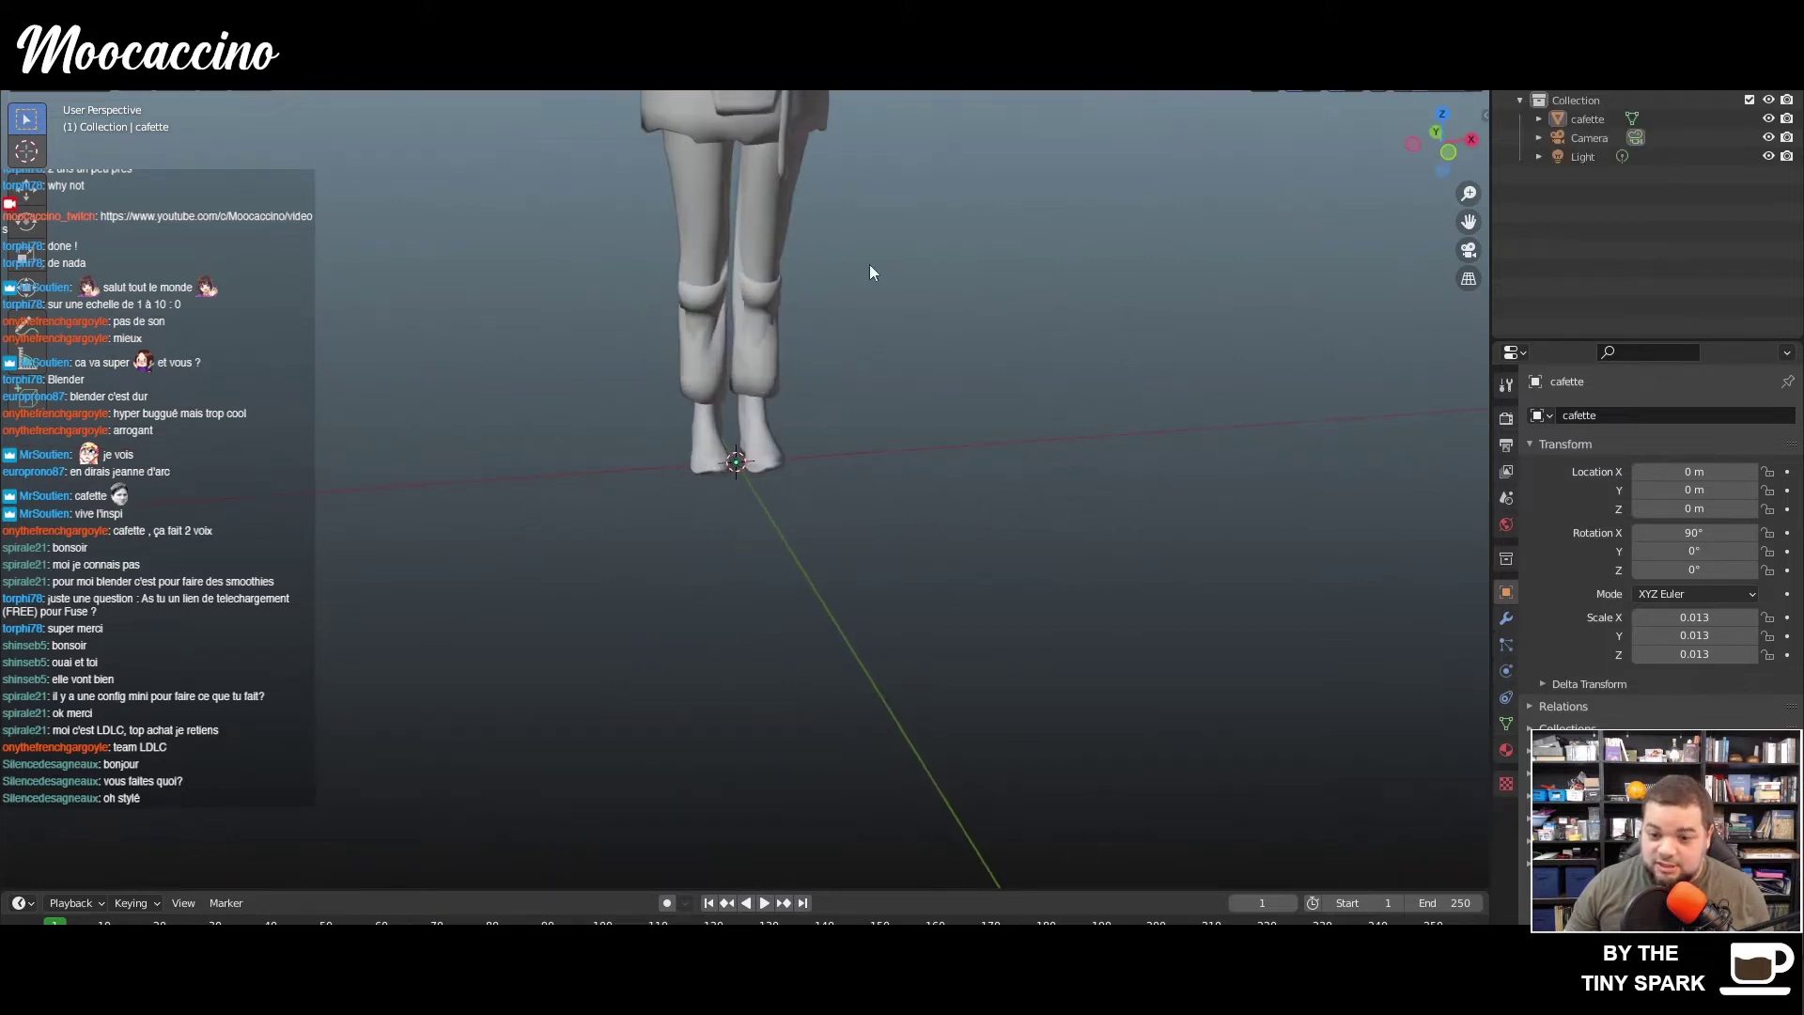
{"action": "scroll", "coordinate": [875, 240], "scroll_direction": "down", "scroll_amount": 8}
{"action": "middle_click_drag", "start_coordinate": [975, 305], "coordinate": [867, 322]}
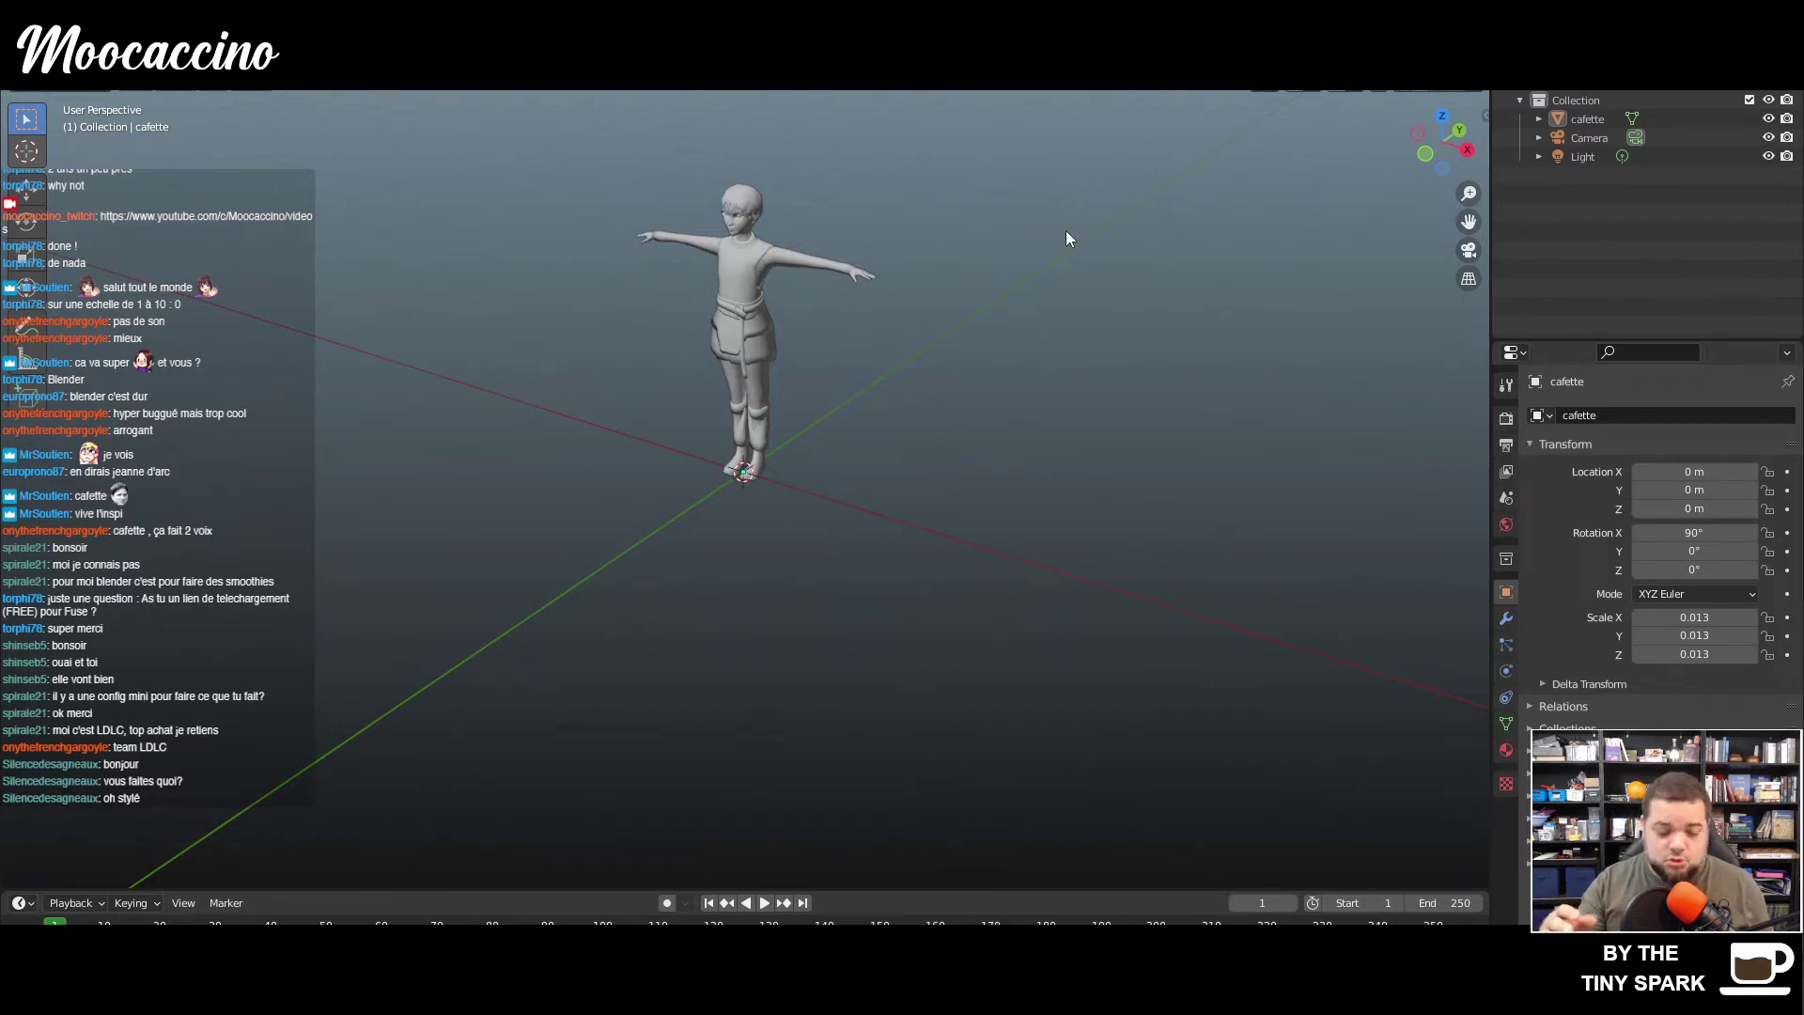
{"action": "left_click", "coordinate": [1432, 94]}
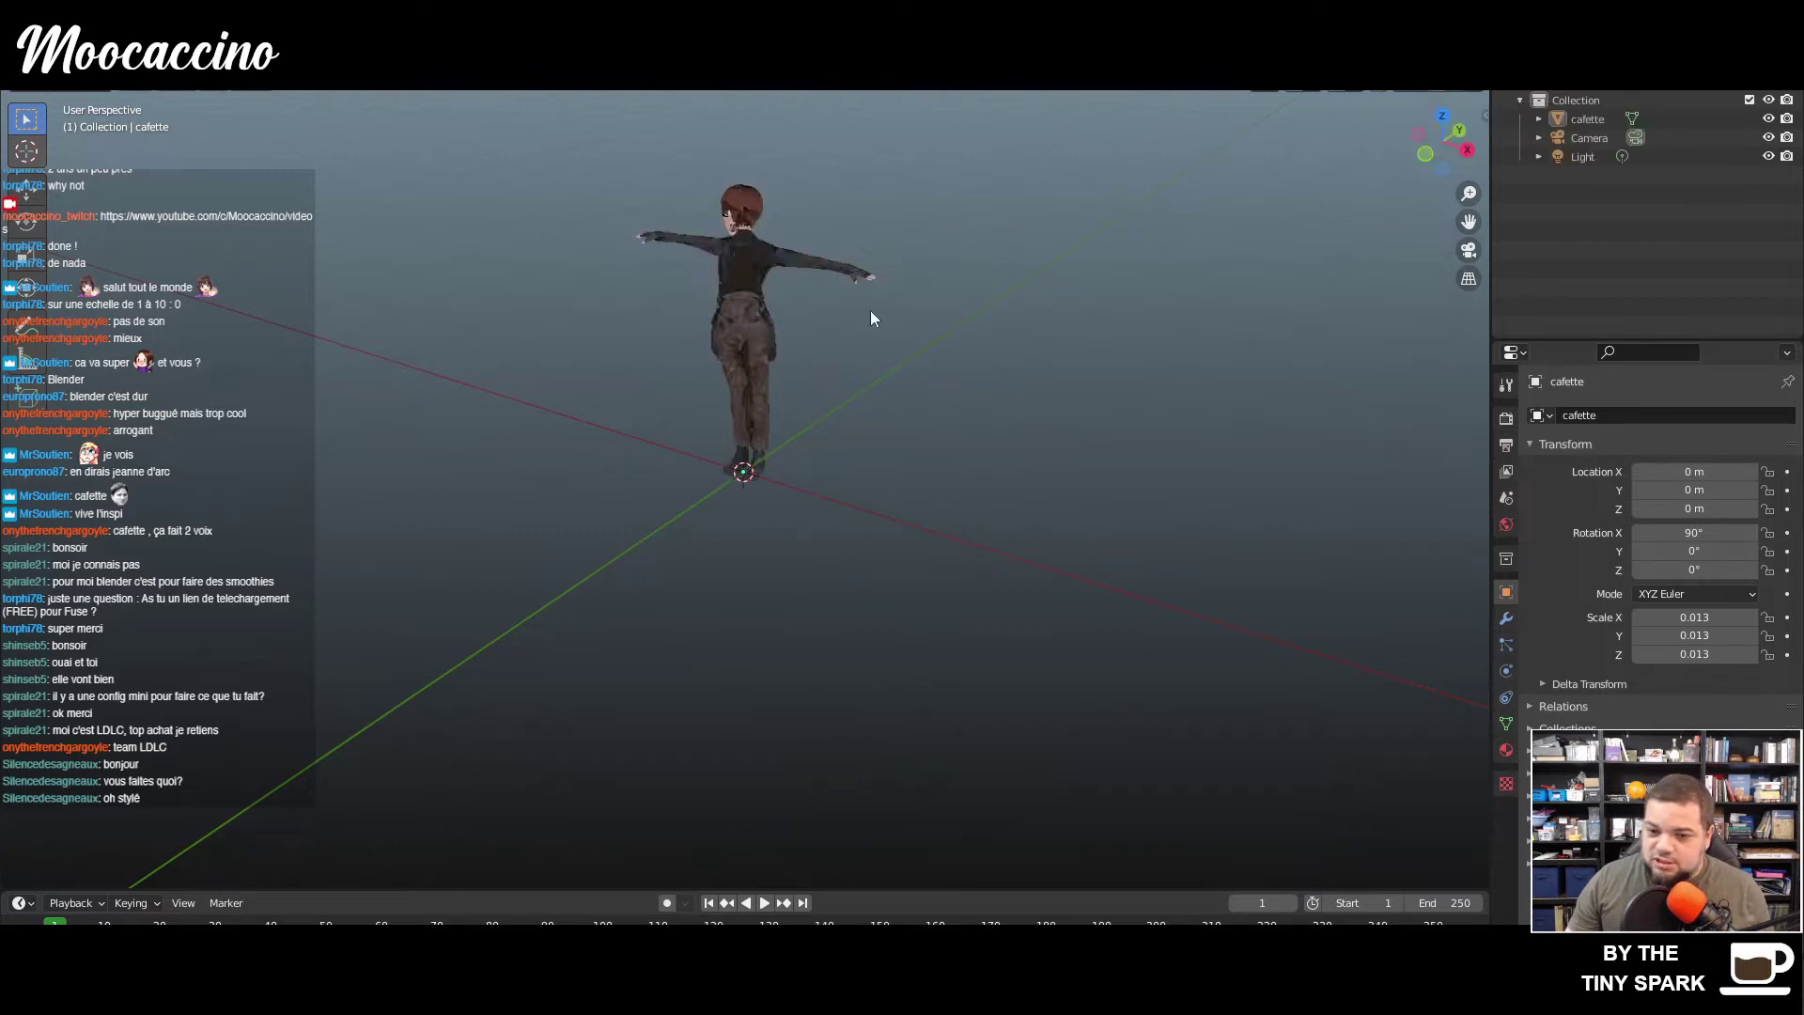
- Turn off Show Backface in the material settings of the cafette character, covering Body and its other materials
{"action": "middle_click_drag", "start_coordinate": [727, 378], "coordinate": [733, 233]}
{"action": "scroll", "coordinate": [732, 233], "scroll_direction": "up", "scroll_amount": 3}
{"action": "left_click", "coordinate": [728, 245]}
{"action": "scroll", "coordinate": [796, 396], "scroll_direction": "up", "scroll_amount": 4}
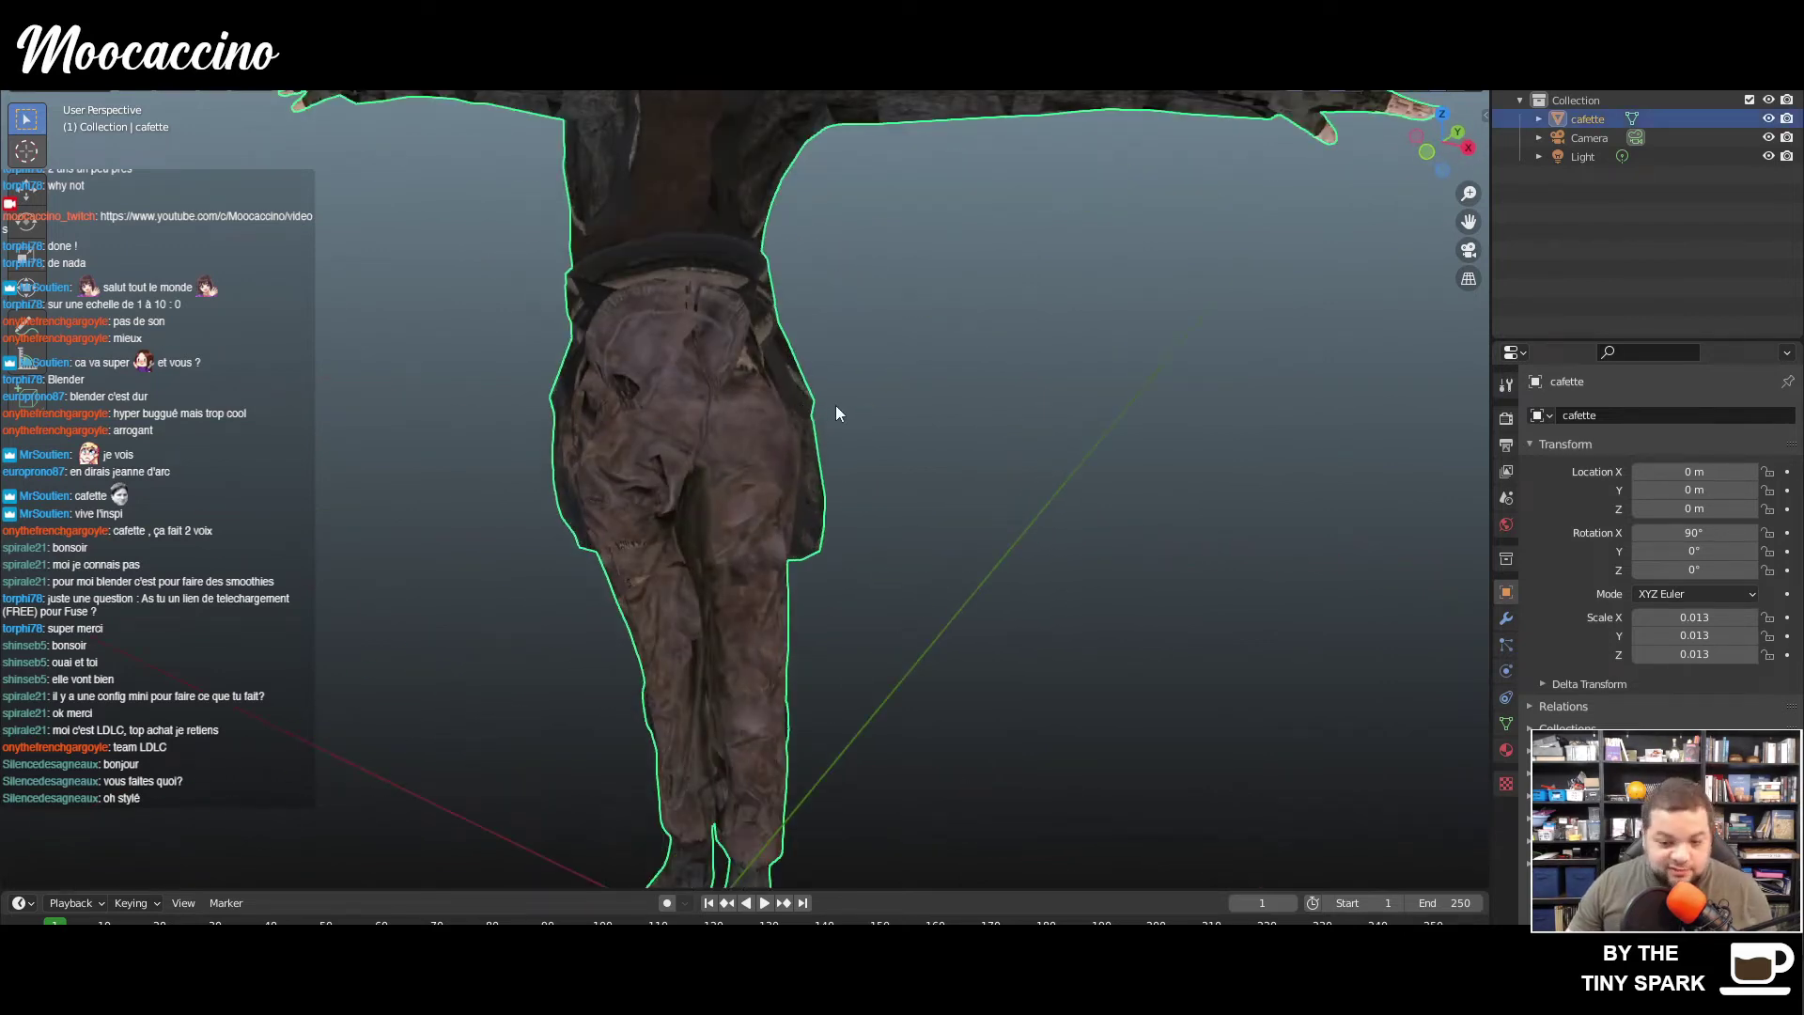
{"action": "scroll", "coordinate": [782, 426], "scroll_direction": "down", "scroll_amount": 3}
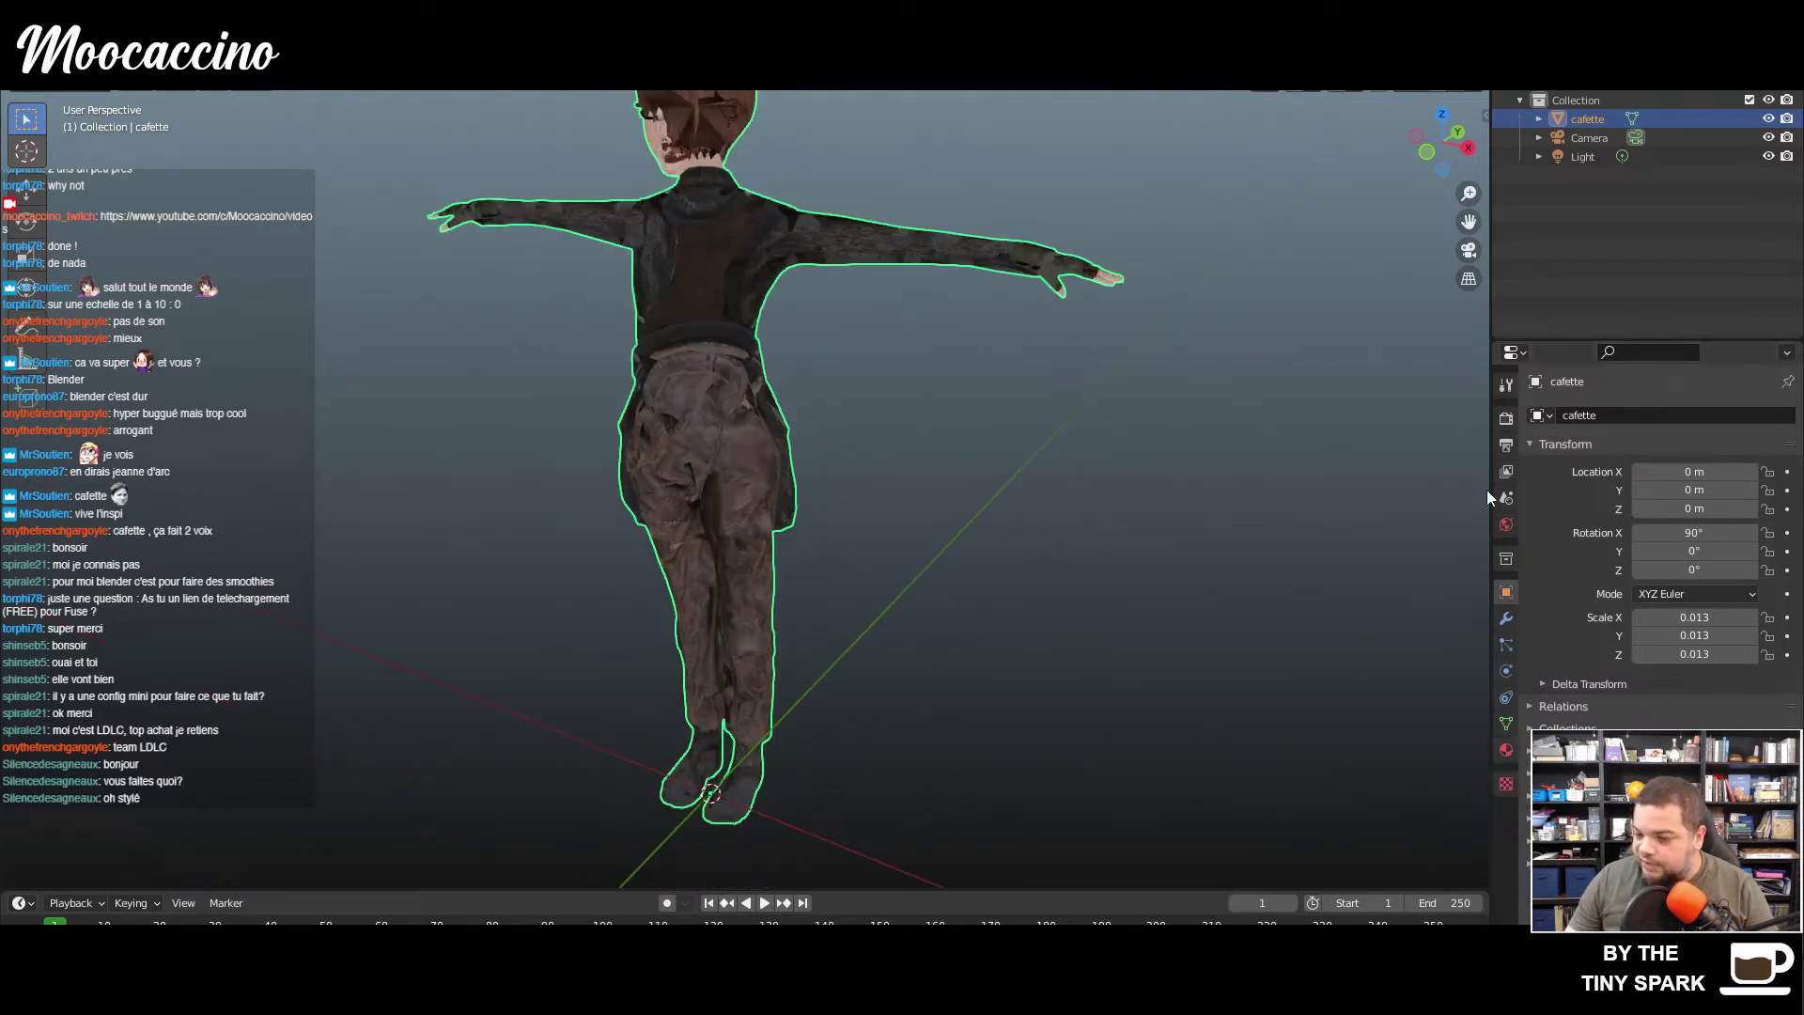
{"action": "left_click", "coordinate": [1506, 755]}
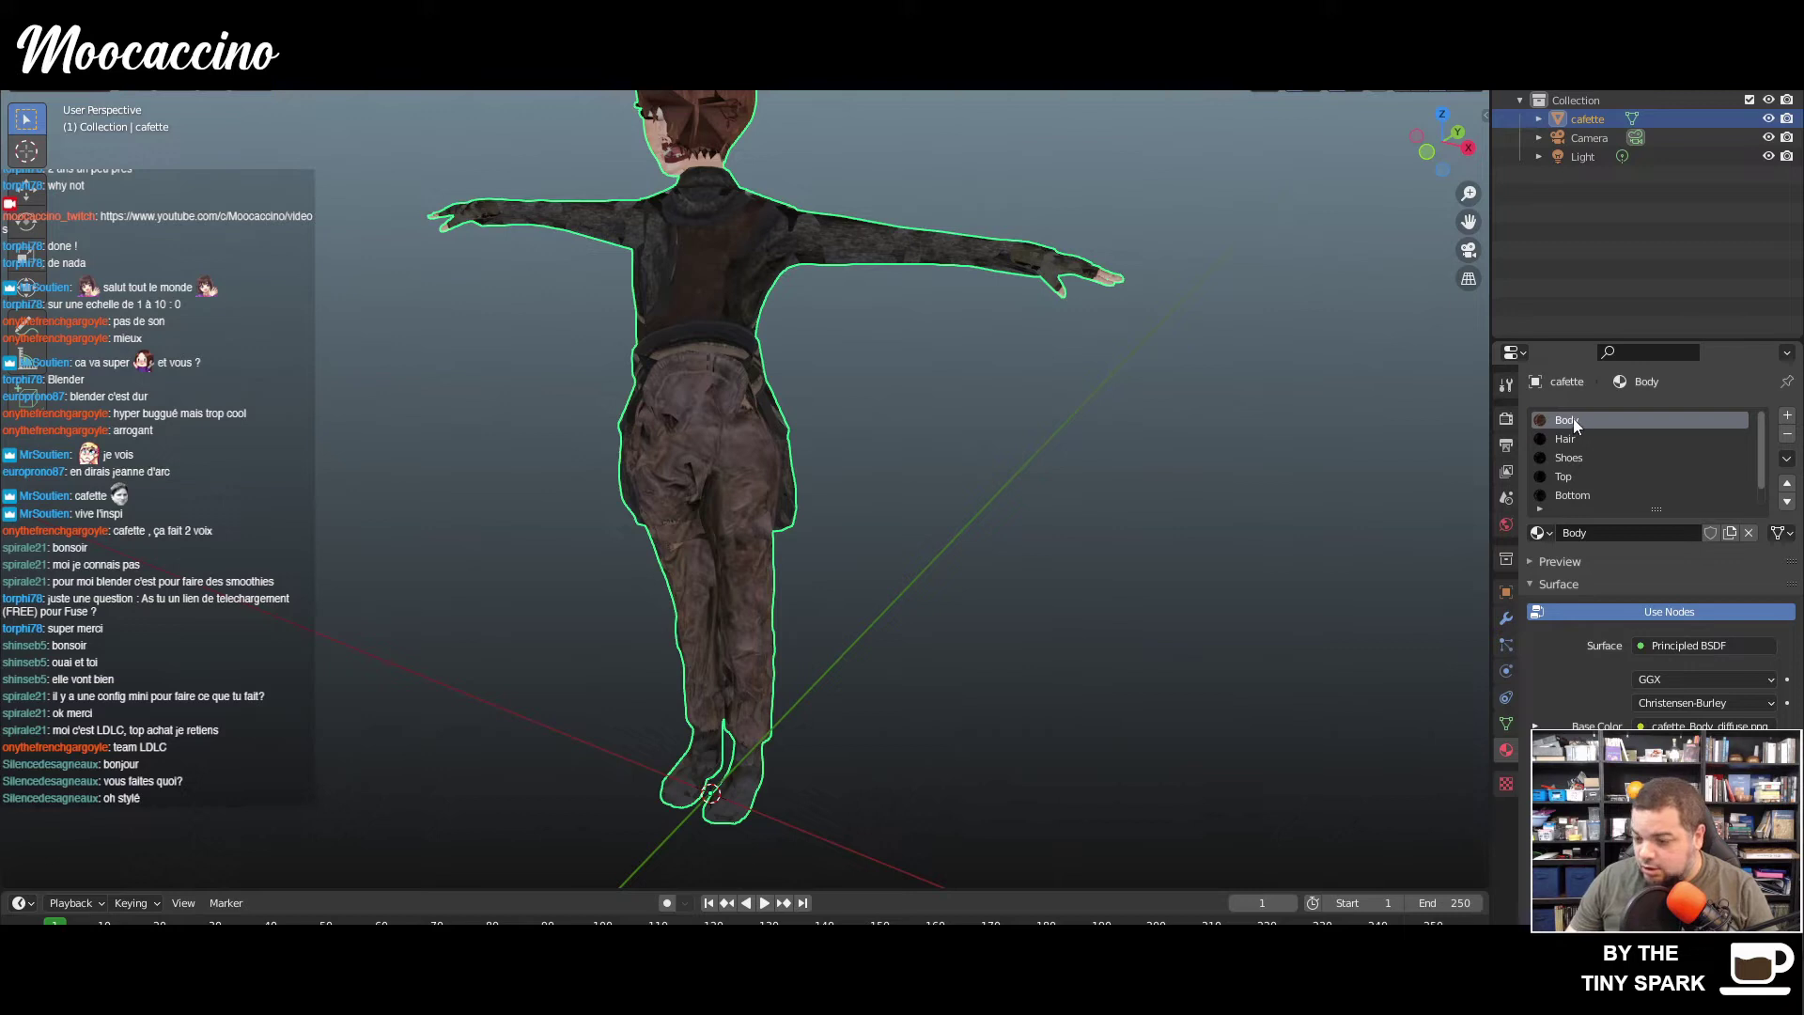
{"action": "scroll", "coordinate": [1573, 419], "scroll_direction": "down", "scroll_amount": 10}
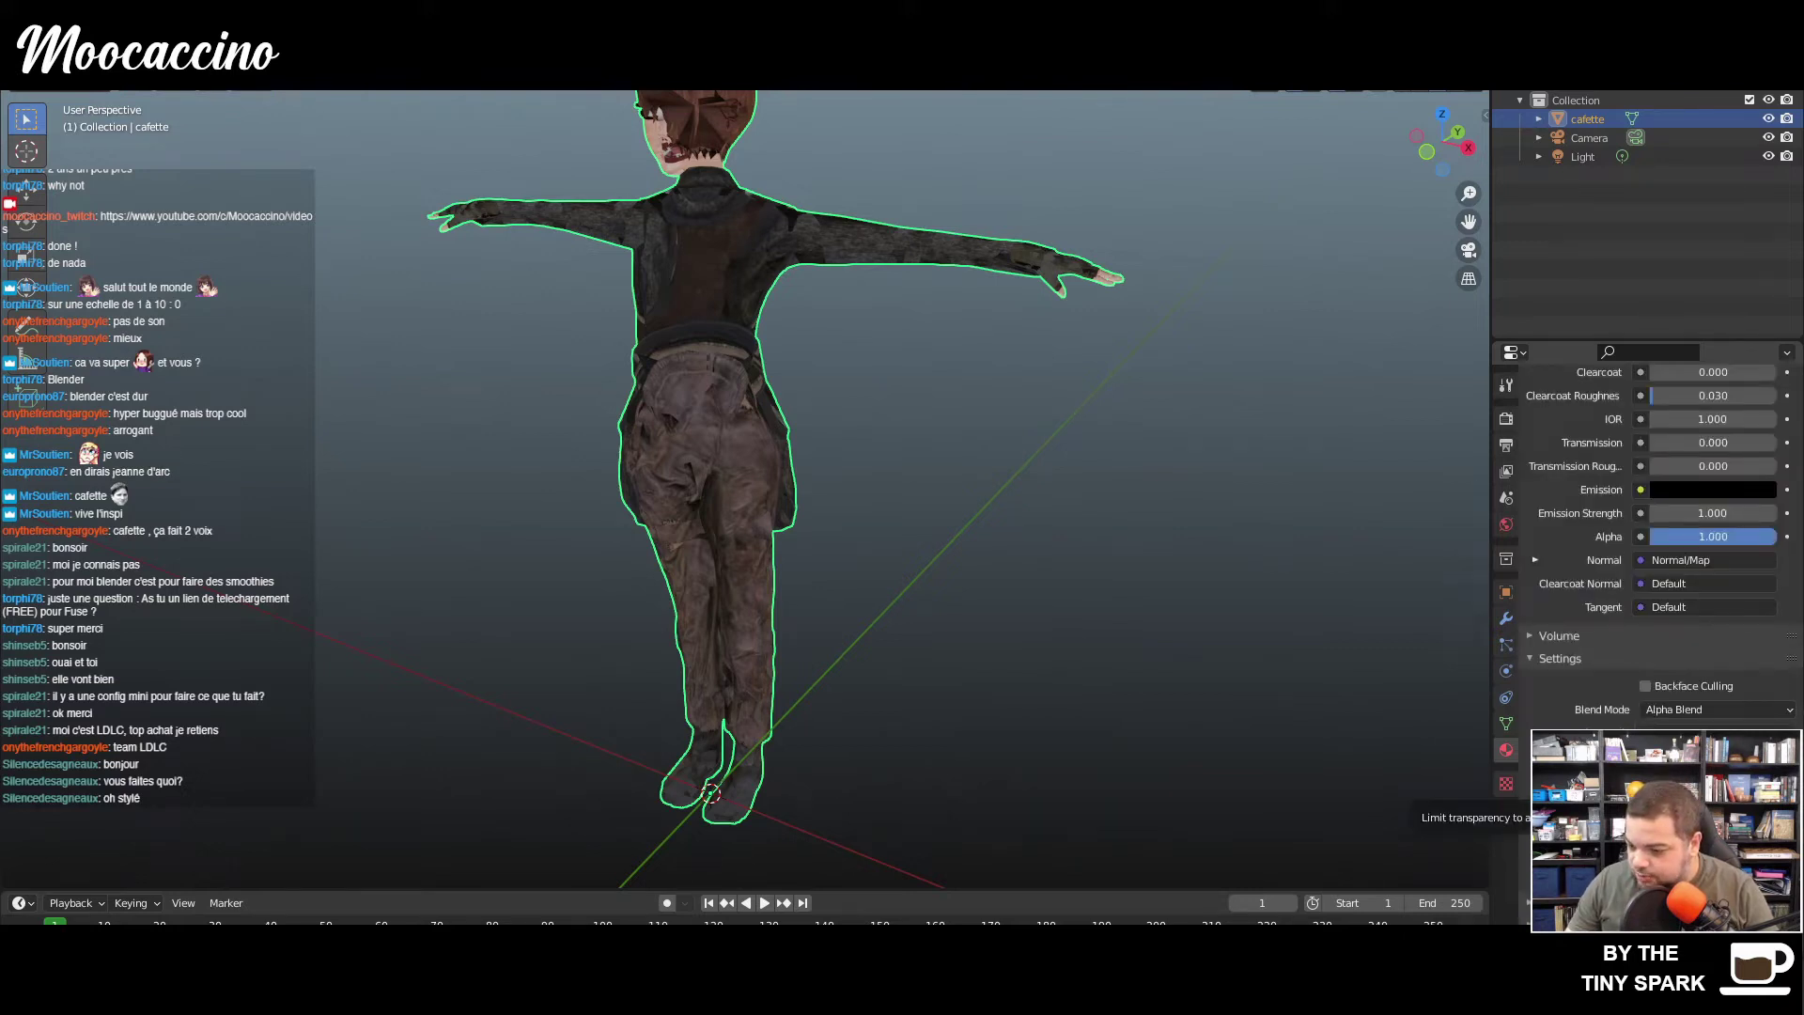
{"action": "scroll", "coordinate": [1650, 486], "scroll_direction": "up", "scroll_amount": 10}
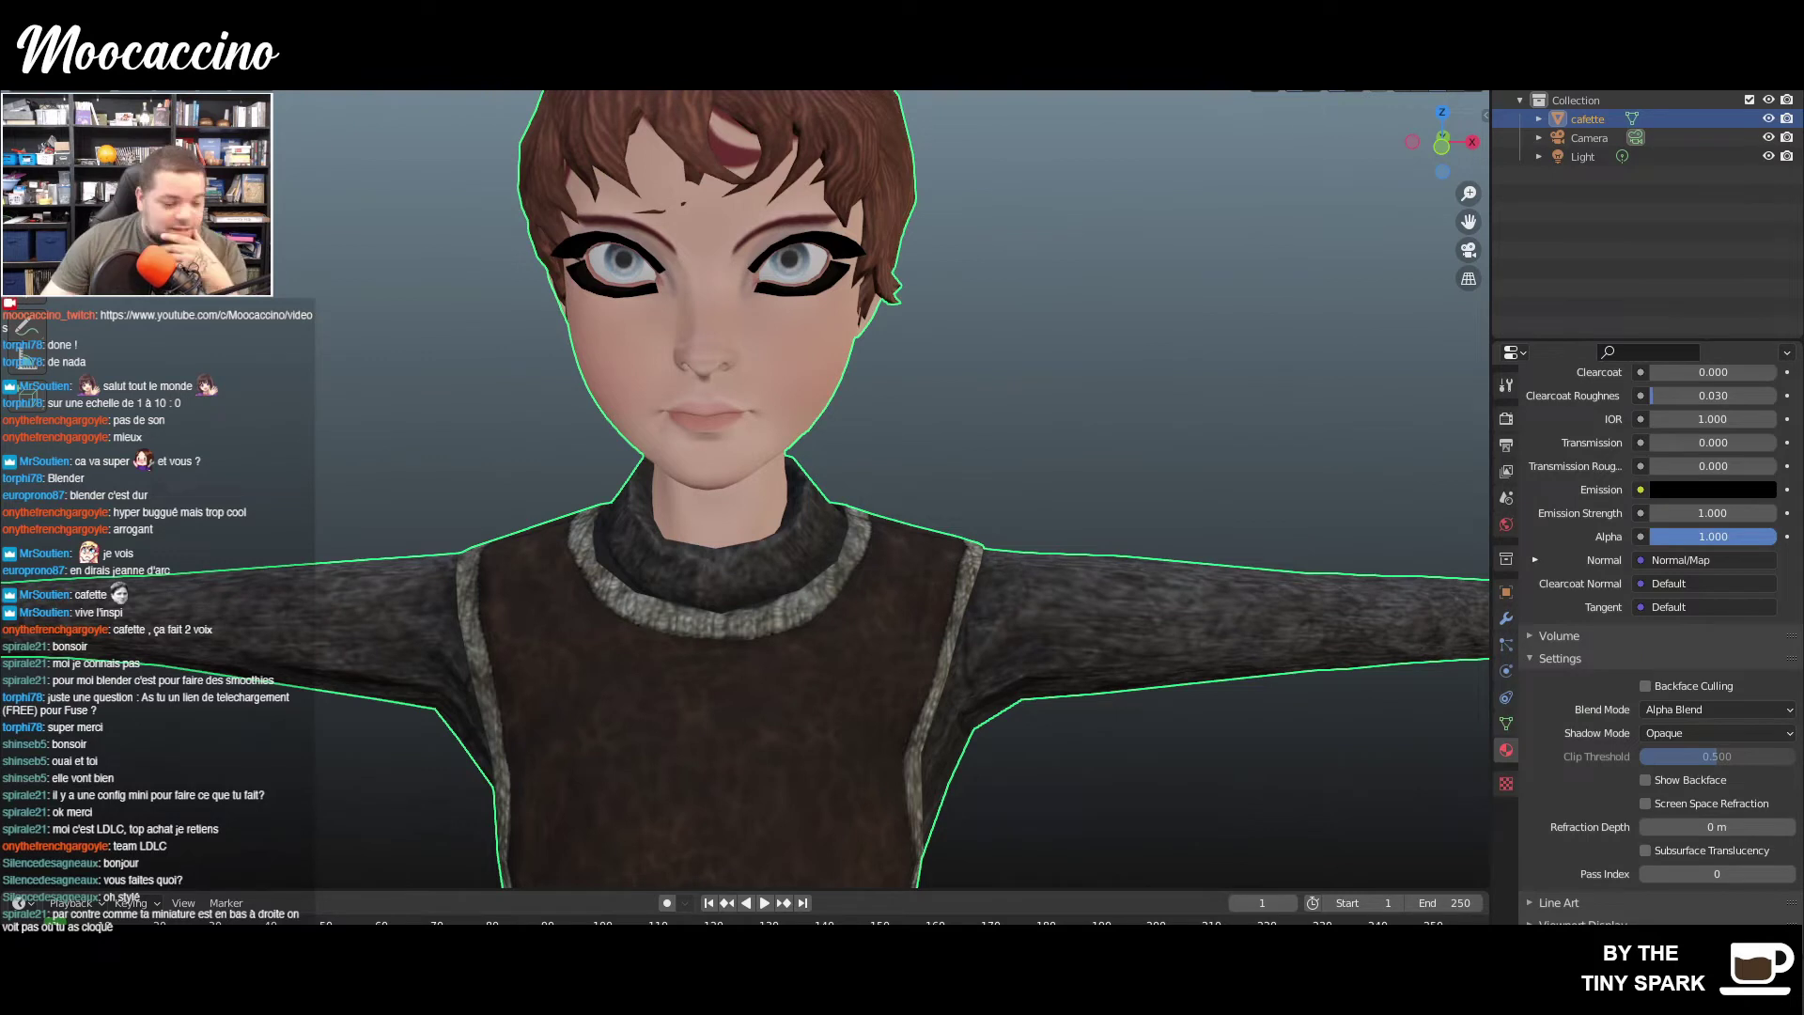
- Toggle Show Backface on and back off for the Hair material to compare how the character displays
{"action": "scroll", "coordinate": [1625, 564], "scroll_direction": "up", "scroll_amount": 15}
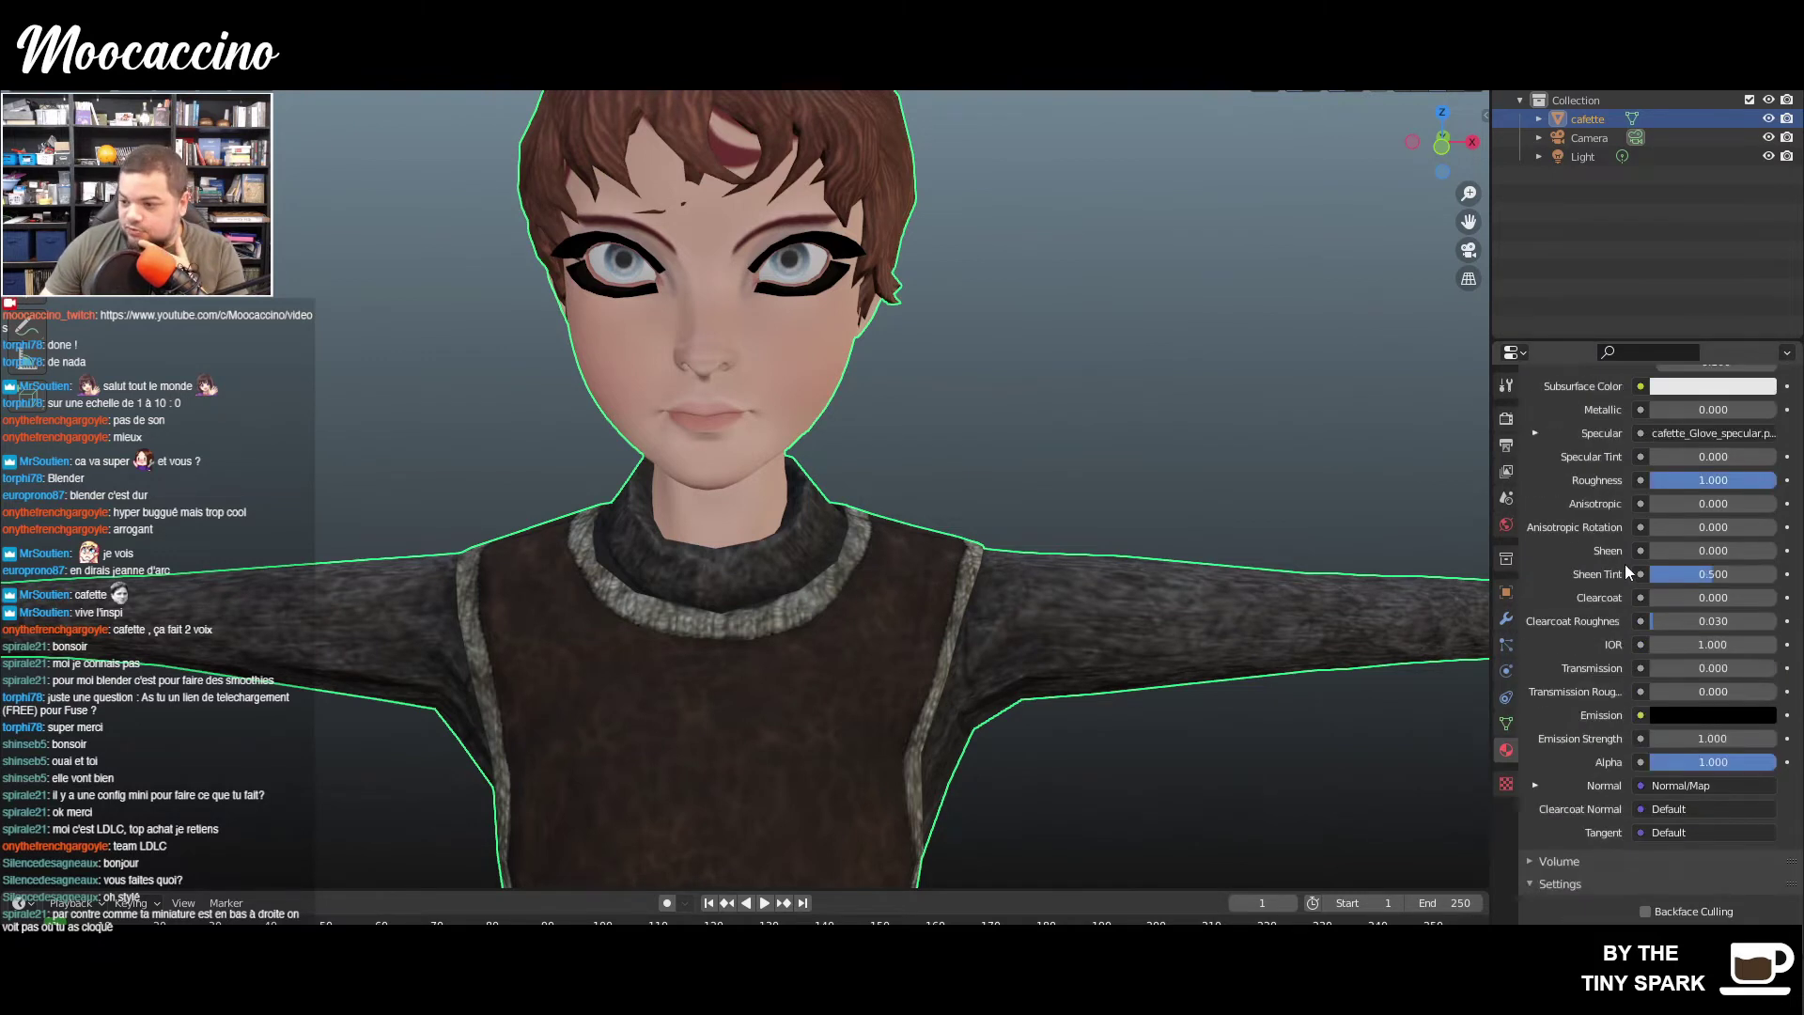
{"action": "scroll", "coordinate": [1627, 567], "scroll_direction": "up", "scroll_amount": 1}
{"action": "left_click", "coordinate": [1580, 410]}
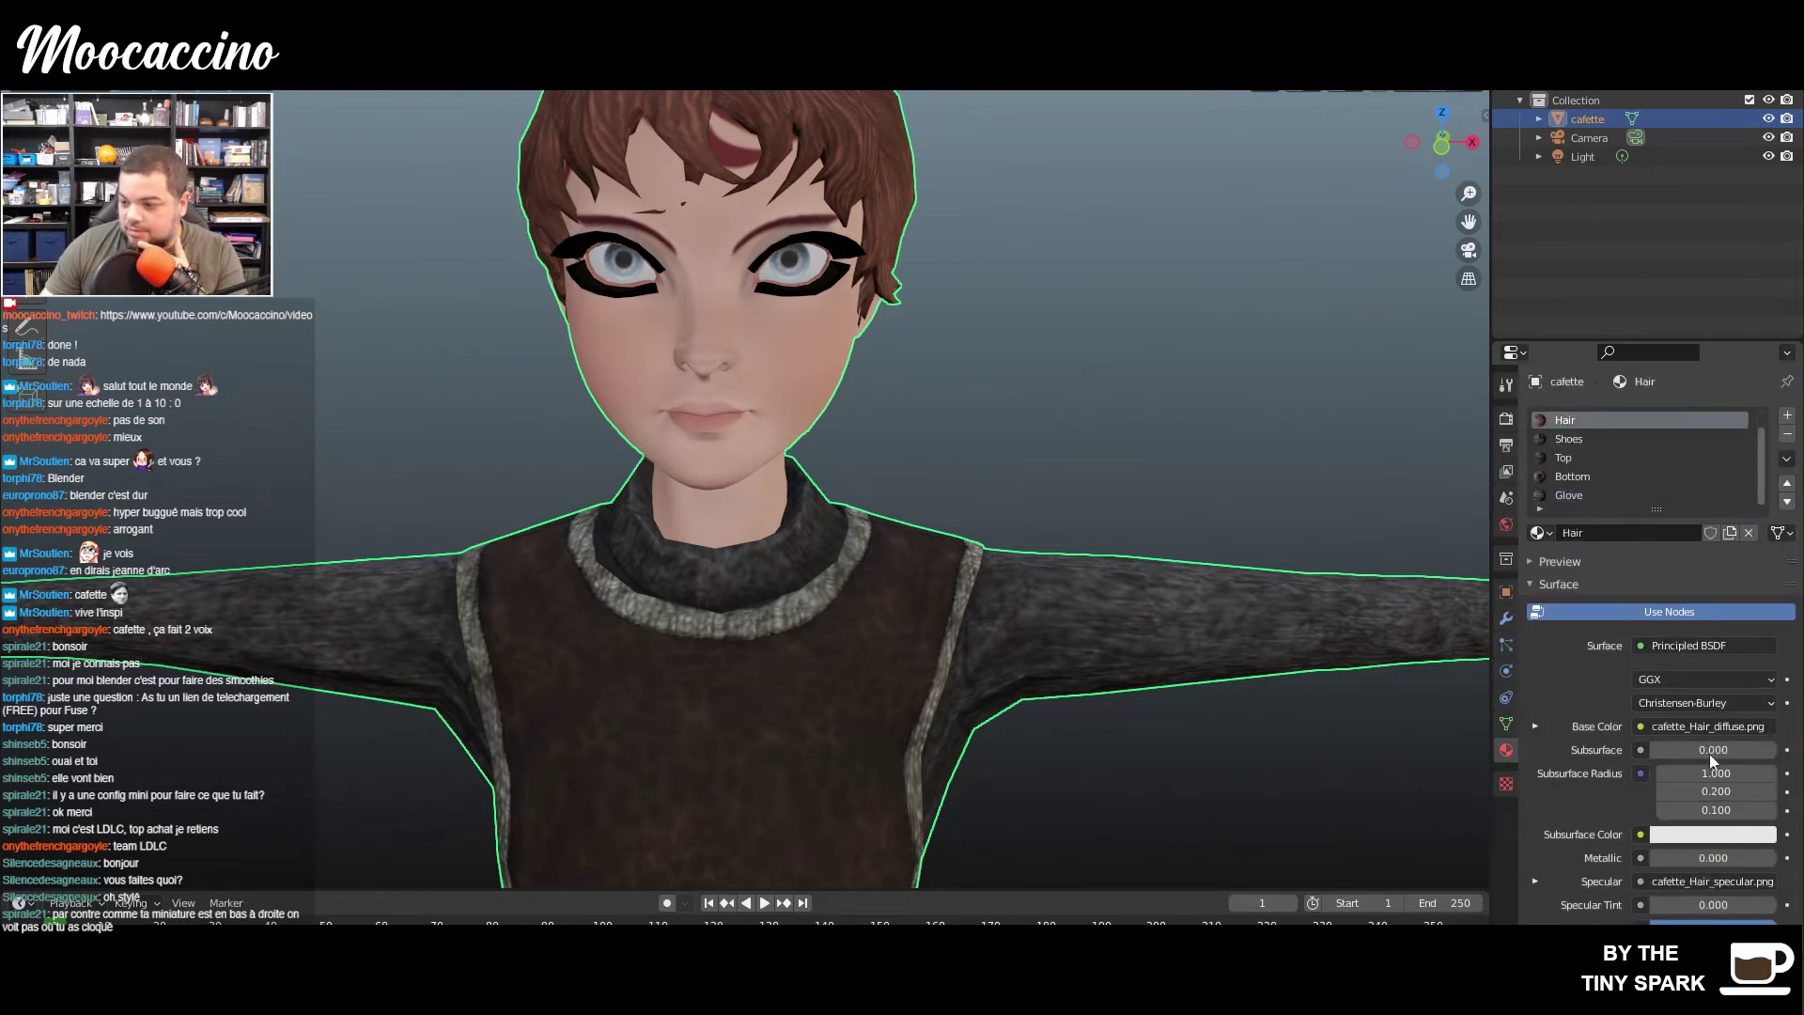
{"action": "scroll", "coordinate": [1683, 749], "scroll_direction": "down", "scroll_amount": 5}
{"action": "scroll", "coordinate": [1683, 749], "scroll_direction": "down", "scroll_amount": 10}
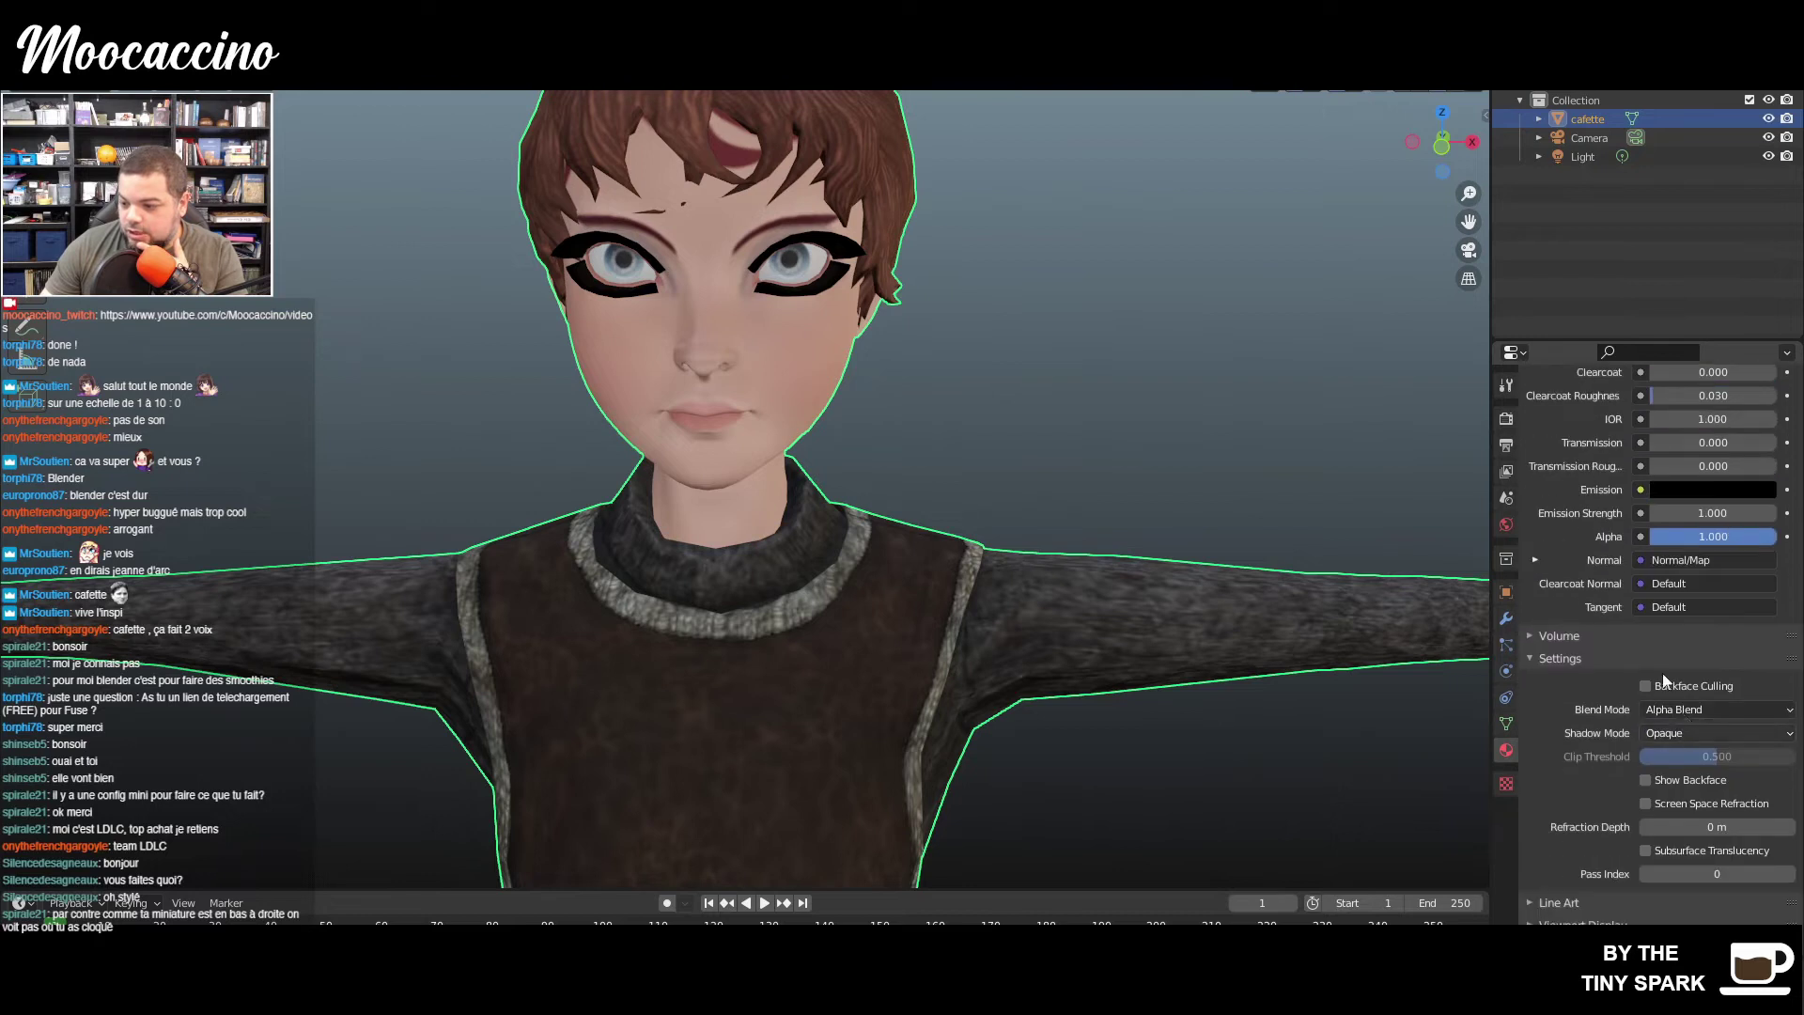
{"action": "left_click", "coordinate": [1649, 780]}
{"action": "left_click", "coordinate": [1646, 780]}
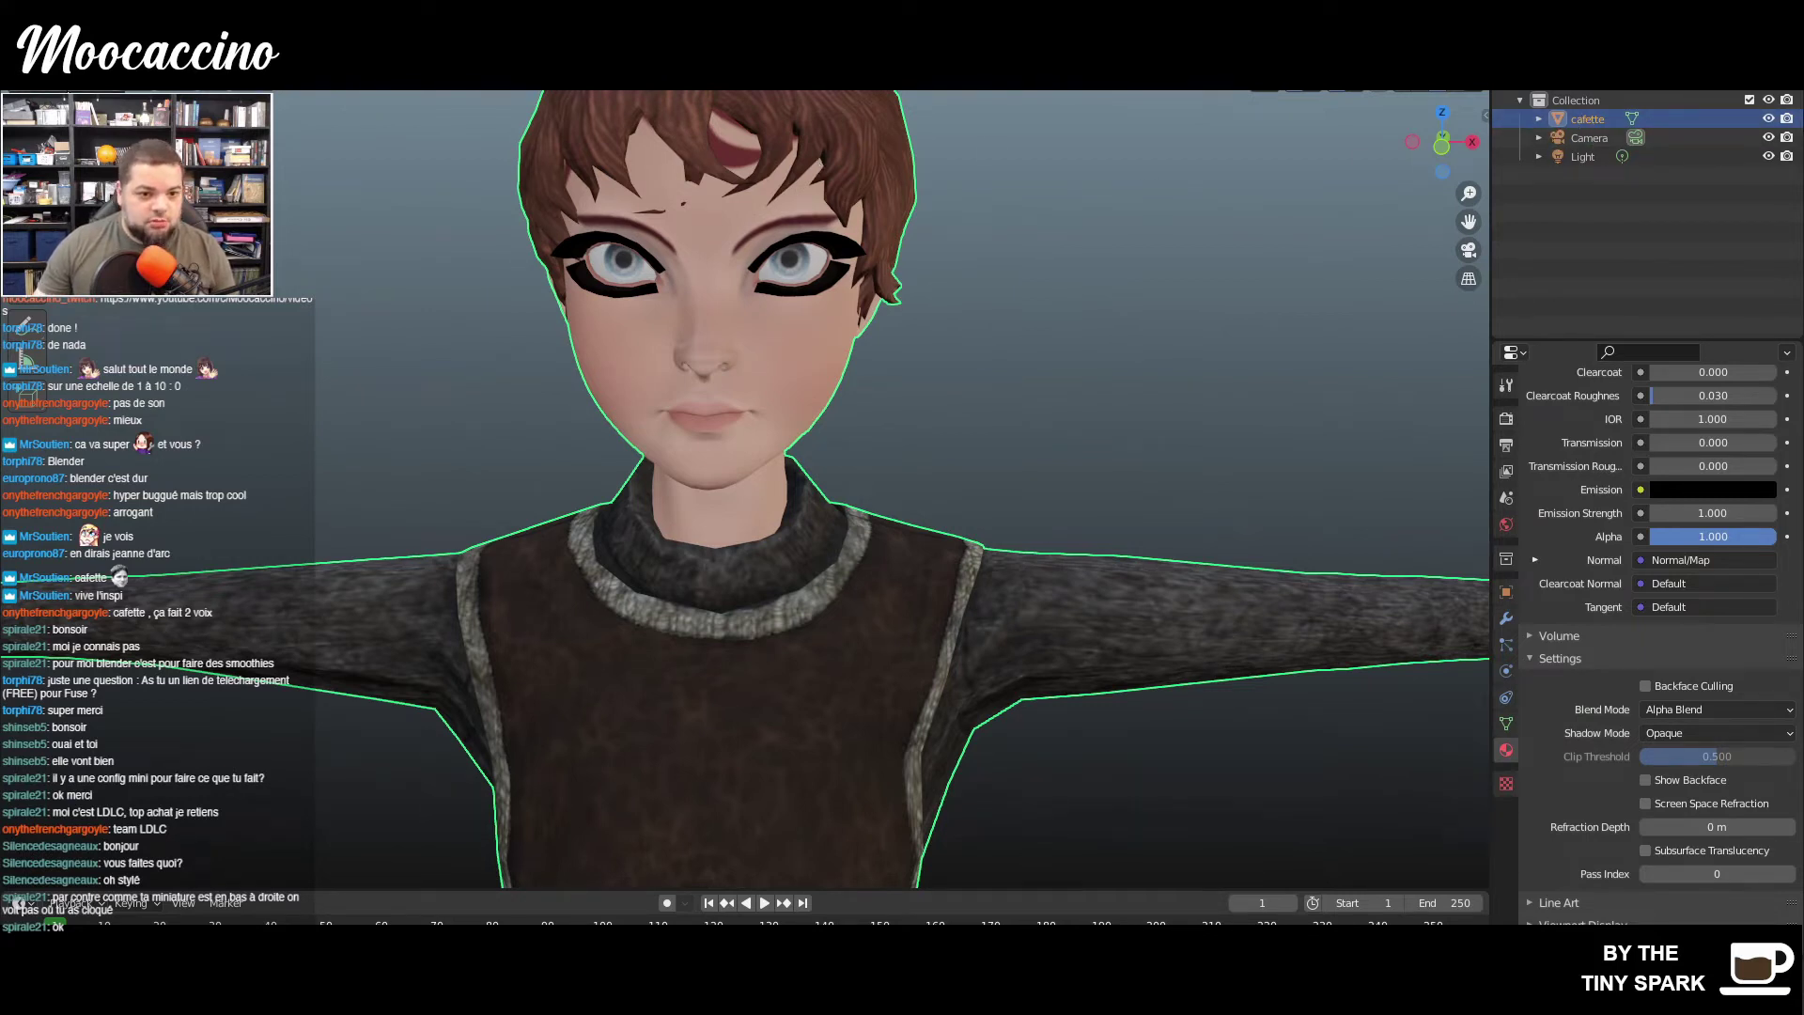
- In Edit Mode, select the black eyelash faces above and below the character's left eye and delete them
{"action": "key", "text": "Tab"}
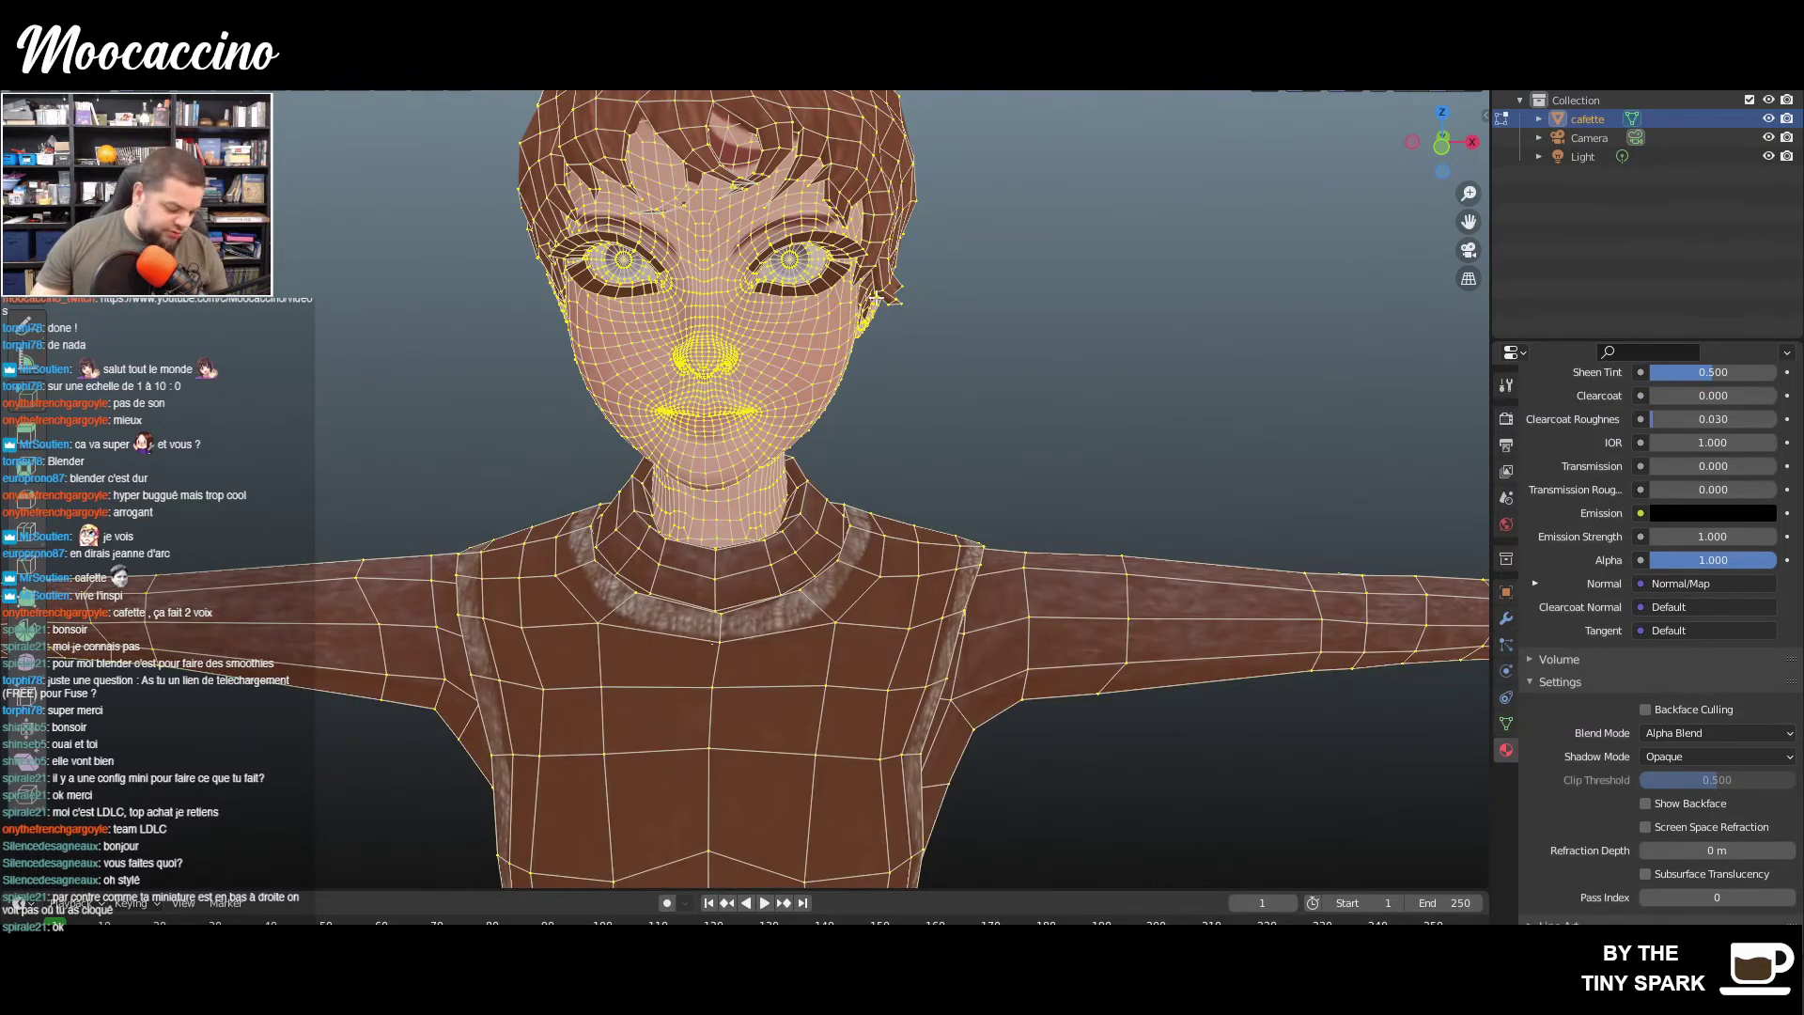
{"action": "key", "text": "Tab"}
{"action": "key", "text": "Tab"}
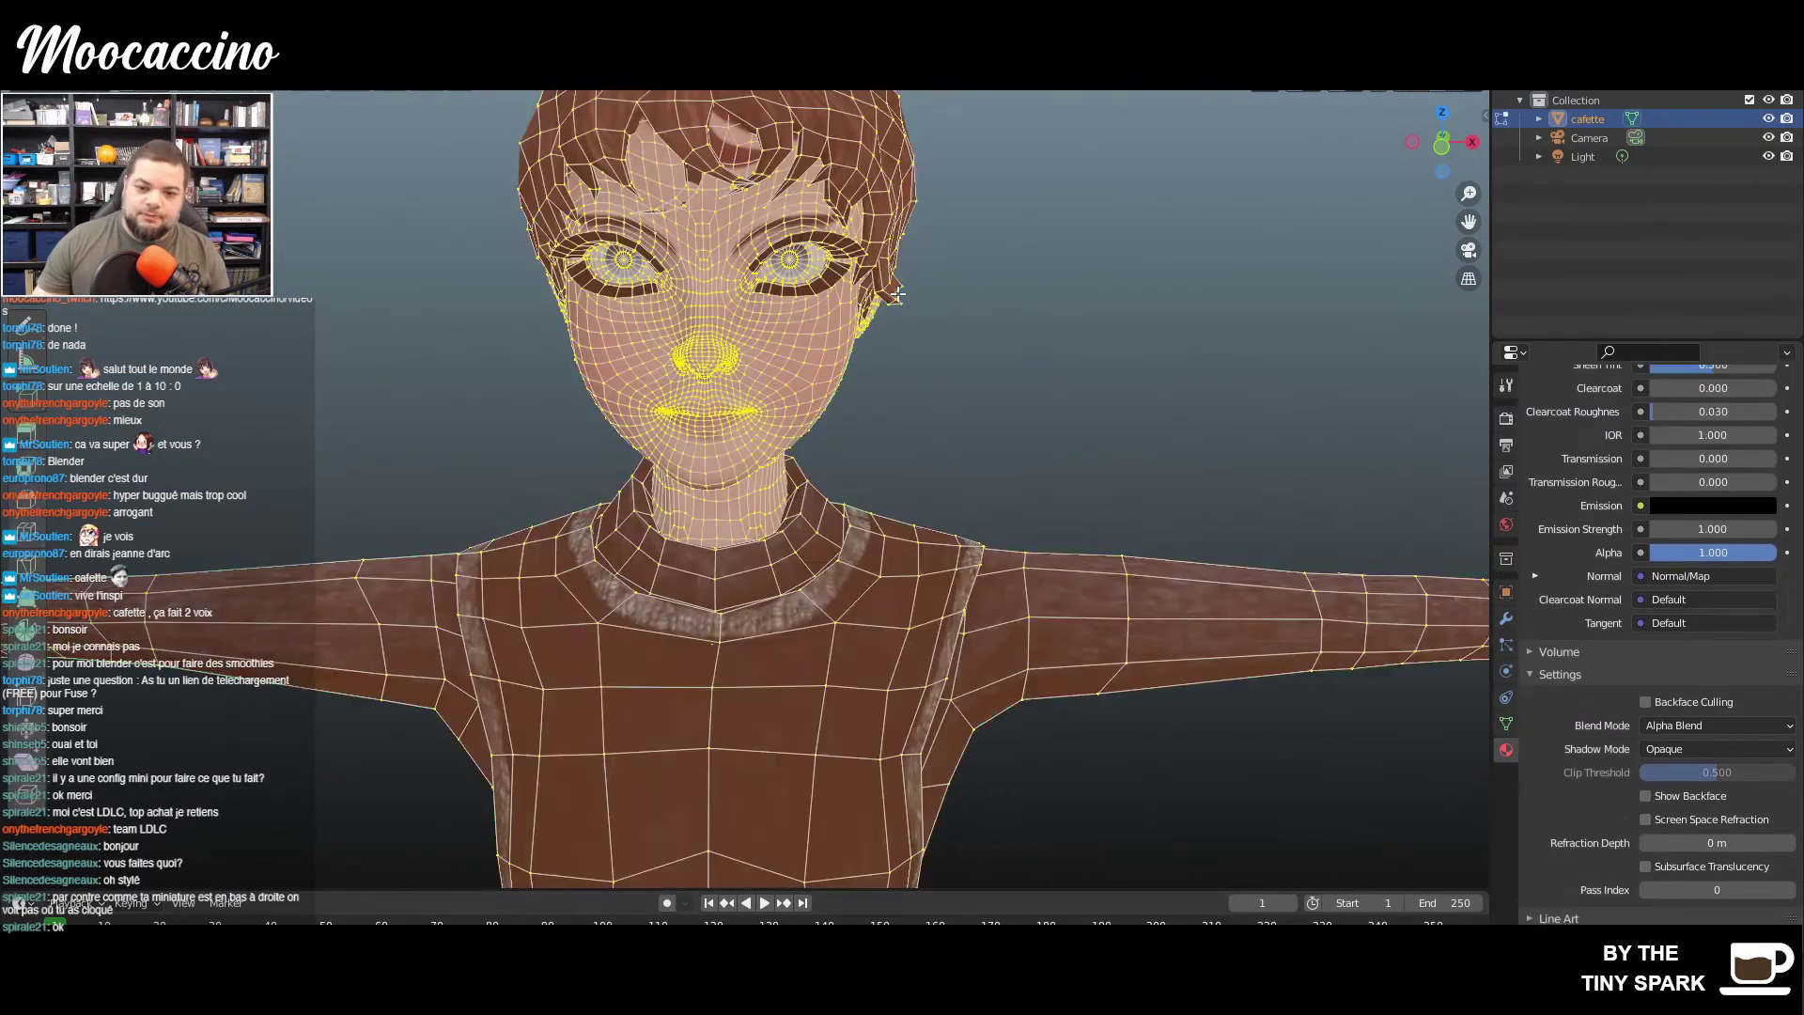
{"action": "key", "text": "Tab"}
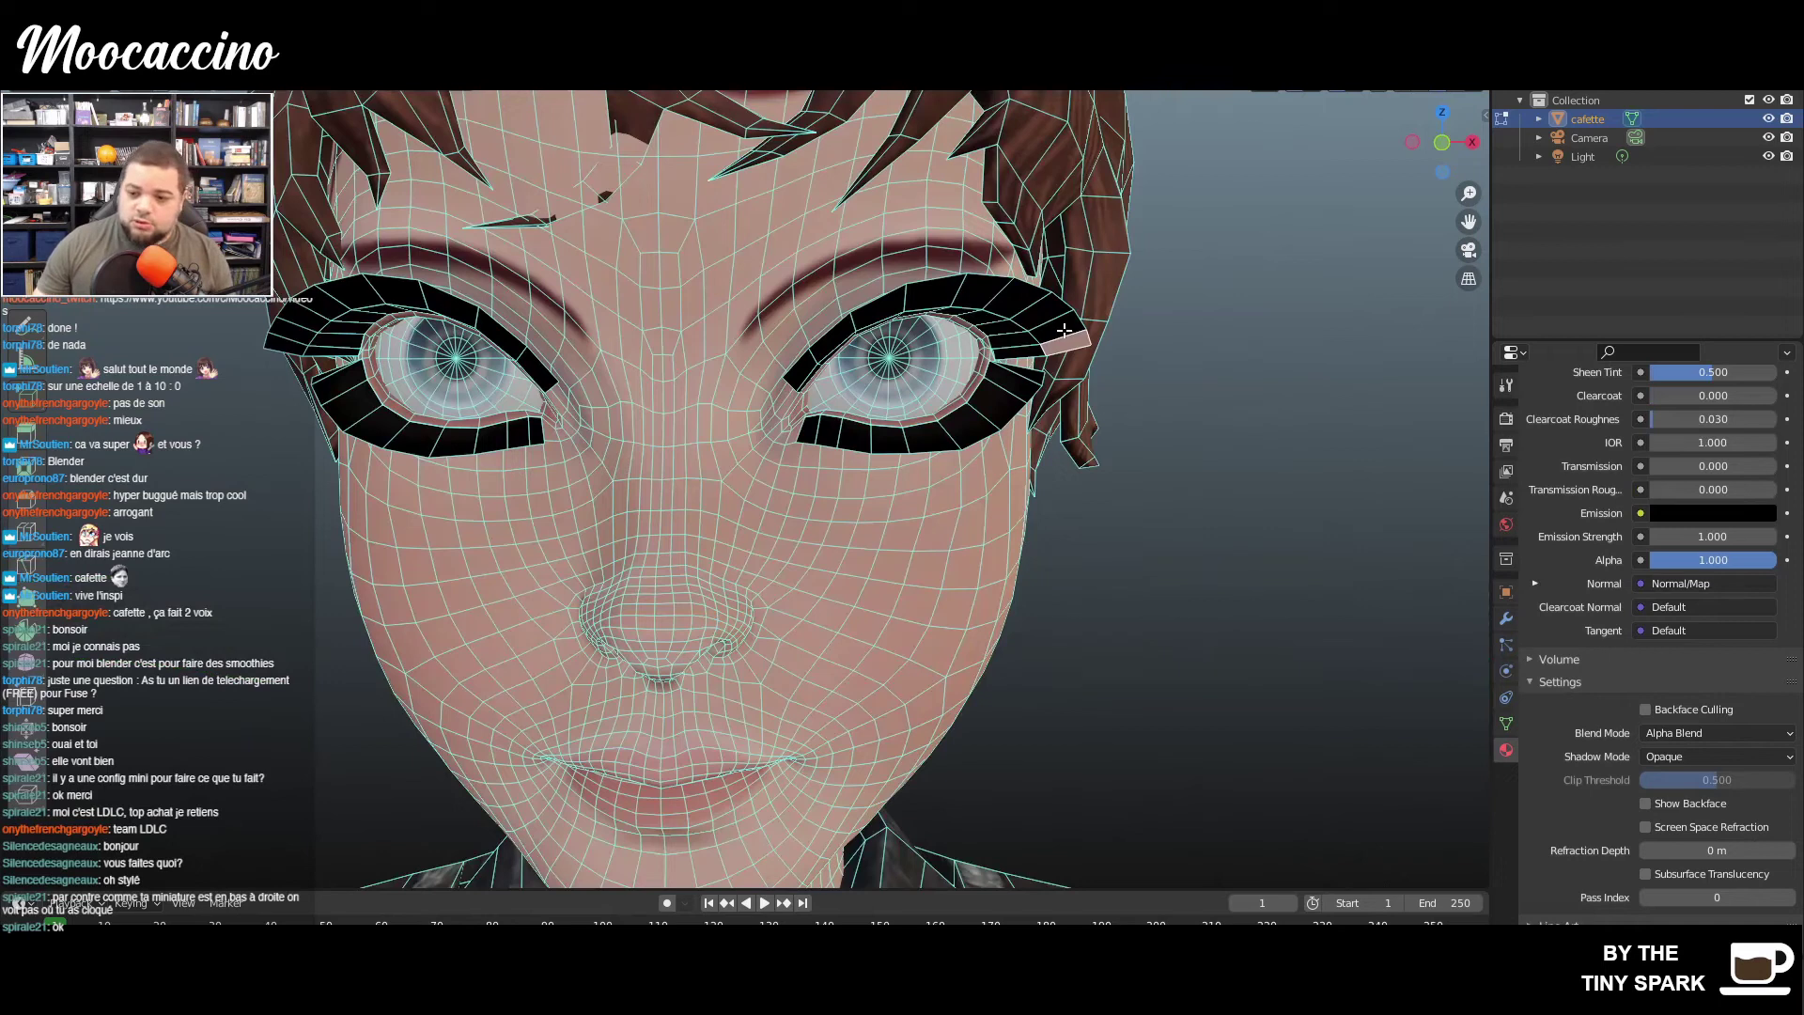
{"action": "left_click", "coordinate": [1063, 331], "text": "shift"}
{"action": "left_click", "coordinate": [1045, 314], "text": "shift"}
{"action": "left_click", "coordinate": [1022, 298], "text": "shift"}
{"action": "left_click", "coordinate": [983, 291], "text": "shift"}
{"action": "left_click", "coordinate": [929, 293], "text": "shift"}
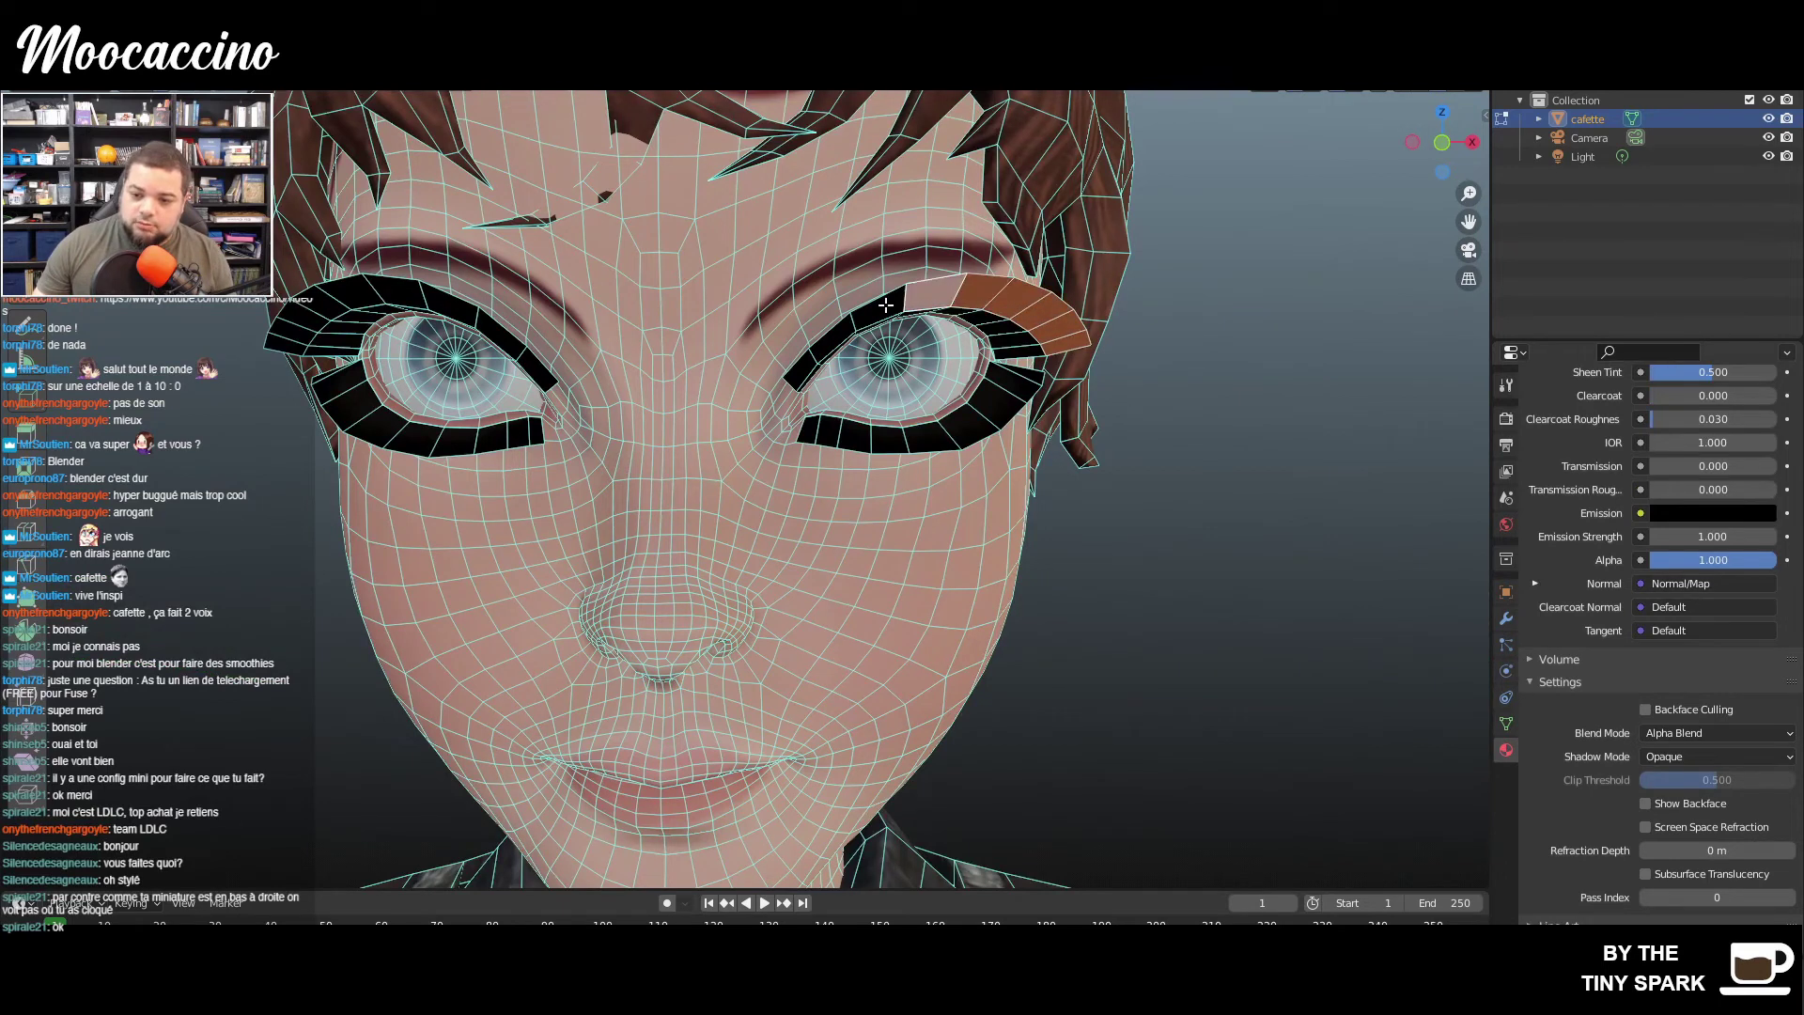
{"action": "left_click", "coordinate": [887, 305], "text": "shift"}
{"action": "left_click", "coordinate": [823, 342], "text": "shift"}
{"action": "left_click", "coordinate": [795, 375], "text": "shift"}
{"action": "left_click", "coordinate": [818, 432], "text": "shift"}
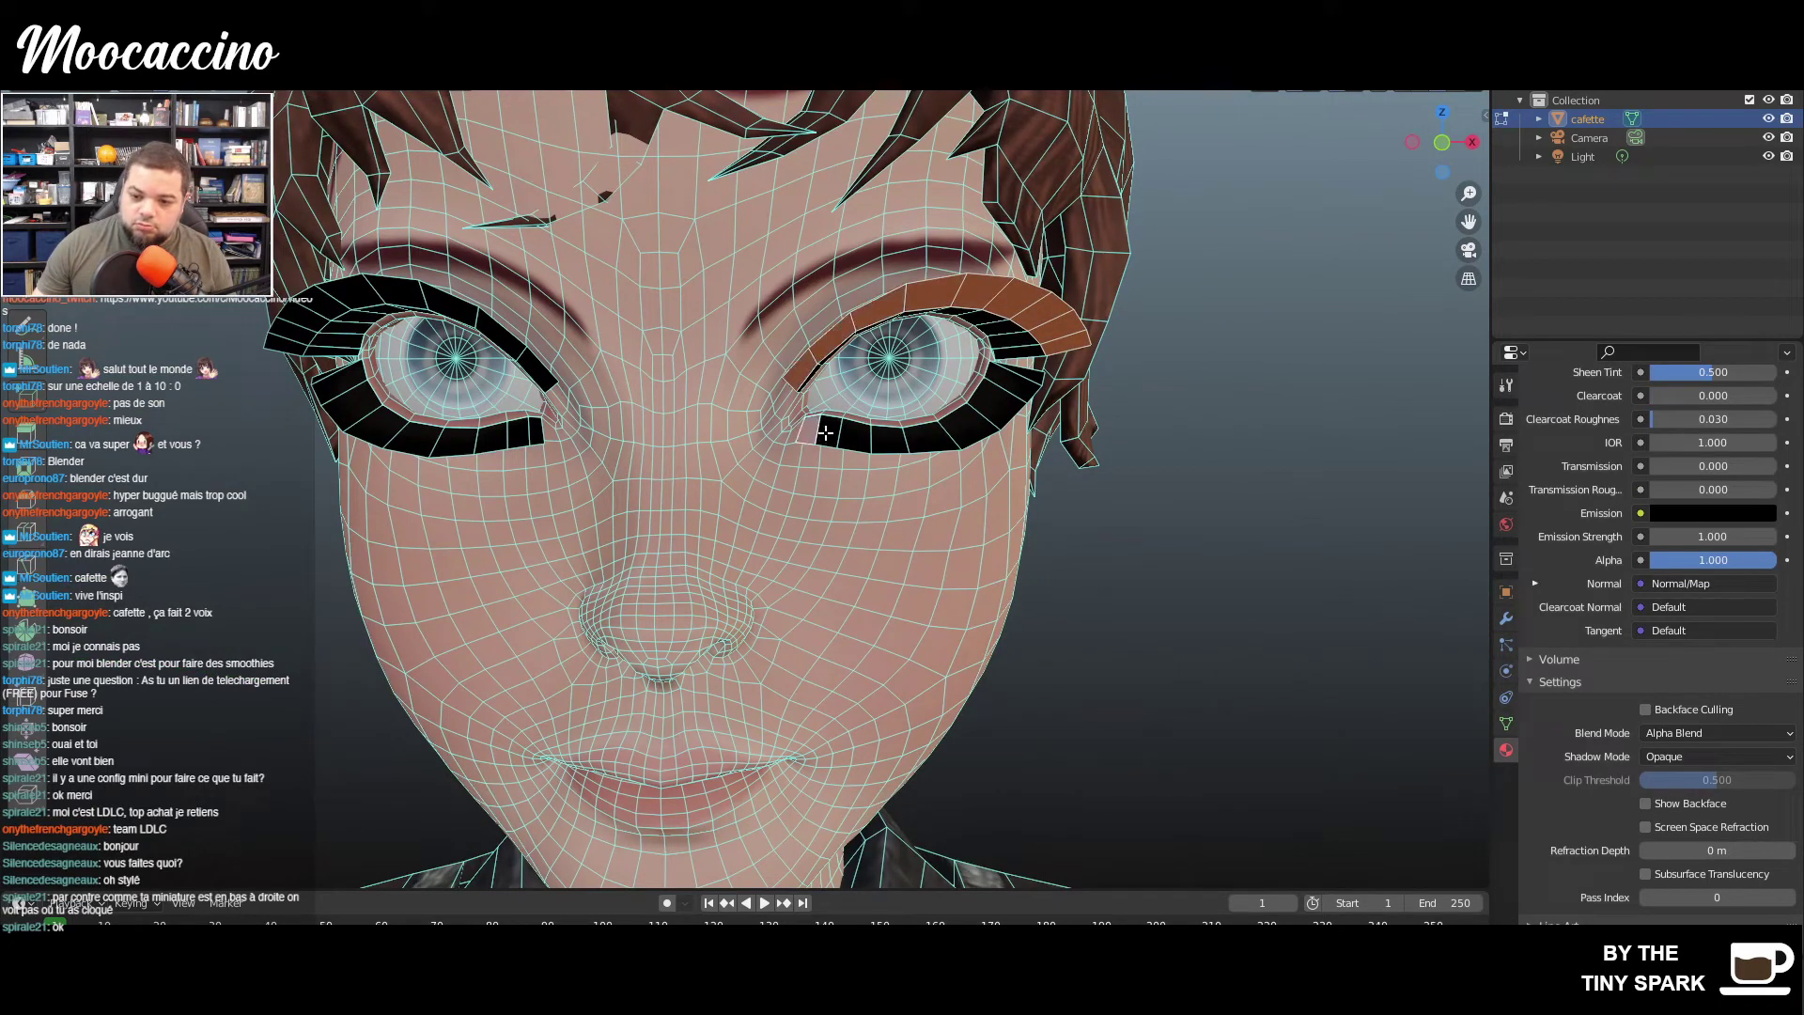
{"action": "left_click", "coordinate": [843, 440], "text": "shift"}
{"action": "left_click", "coordinate": [883, 442], "text": "shift"}
{"action": "left_click", "coordinate": [924, 440], "text": "shift"}
{"action": "left_click", "coordinate": [957, 432], "text": "shift"}
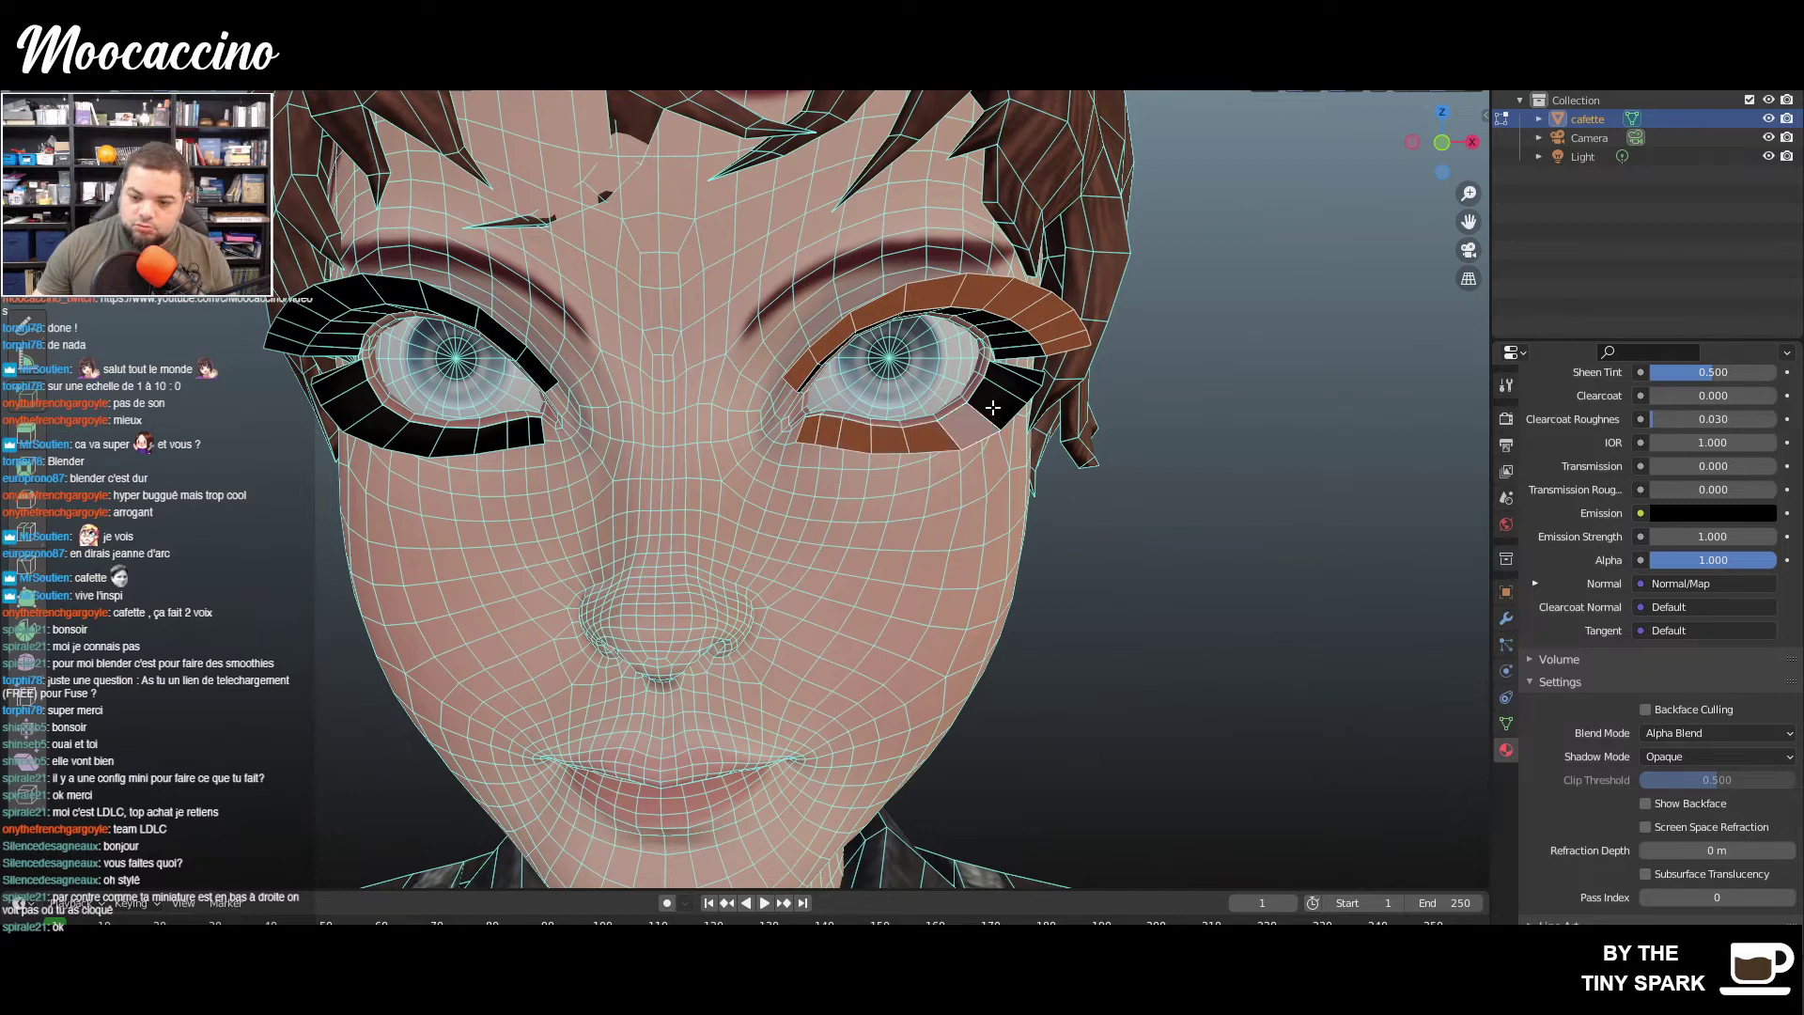
{"action": "left_click", "coordinate": [993, 407], "text": "shift"}
{"action": "left_click", "coordinate": [1020, 378], "text": "shift"}
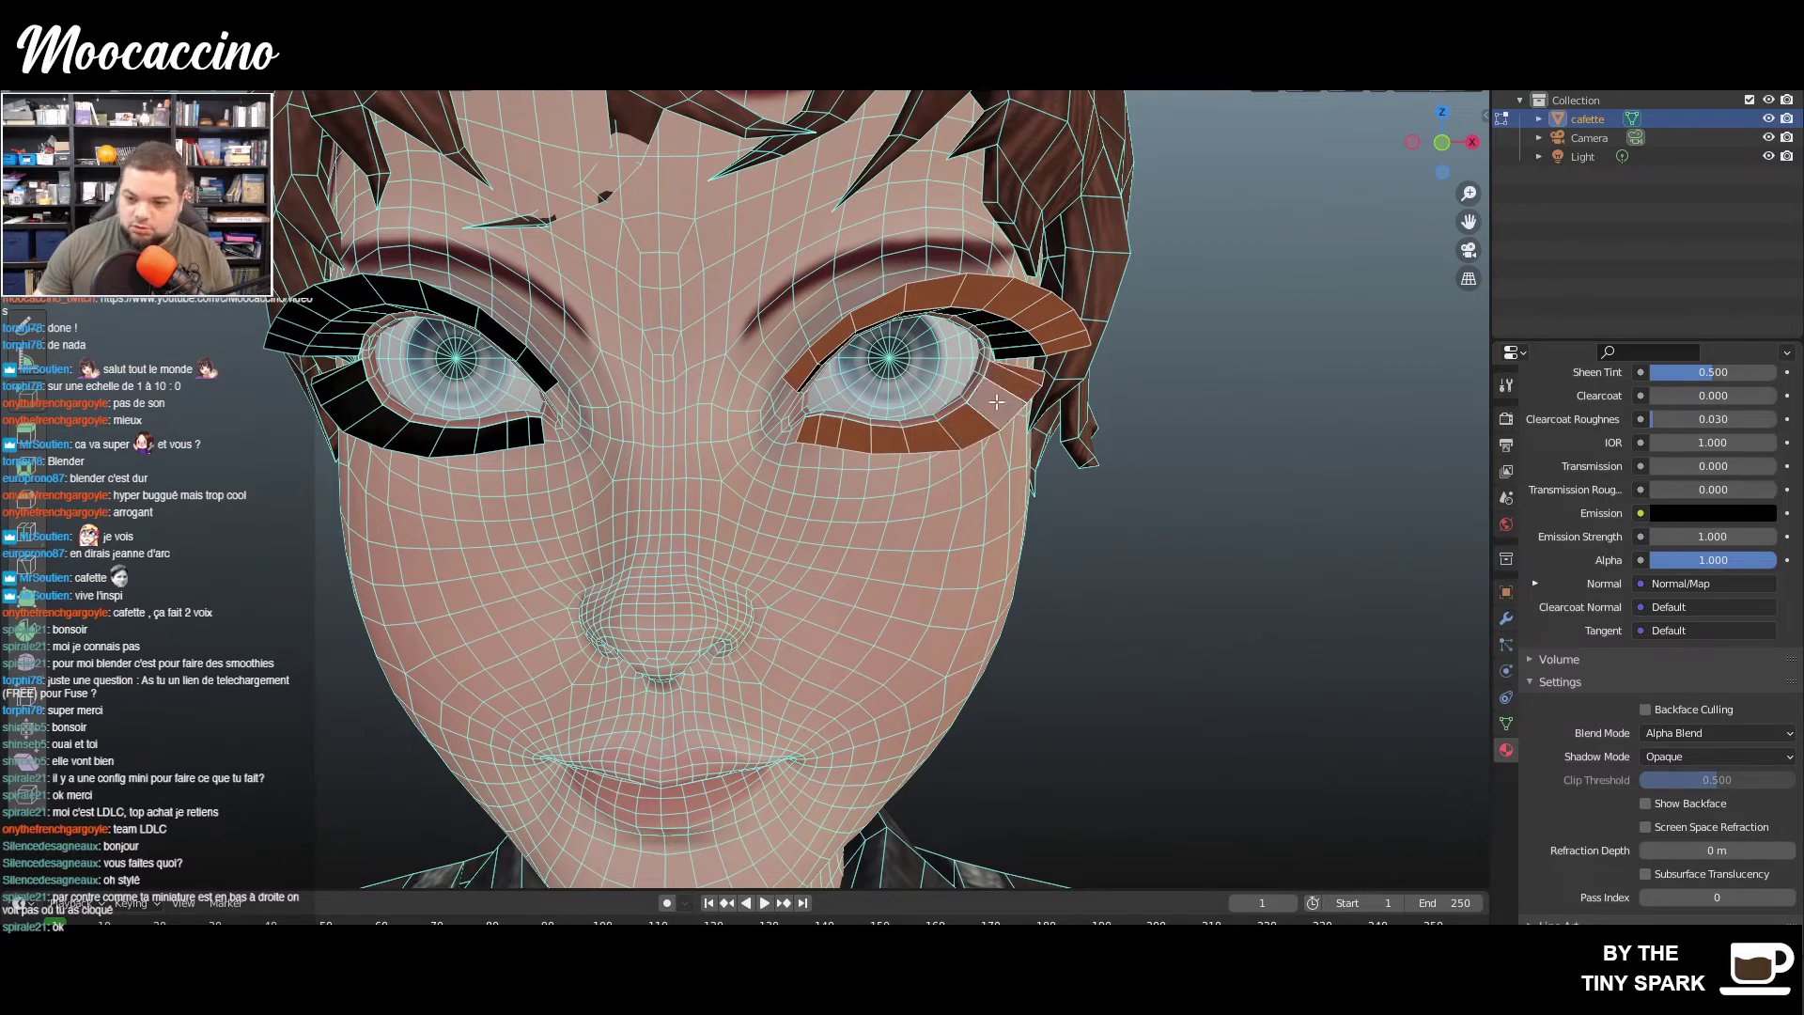
{"action": "key", "text": "x"}
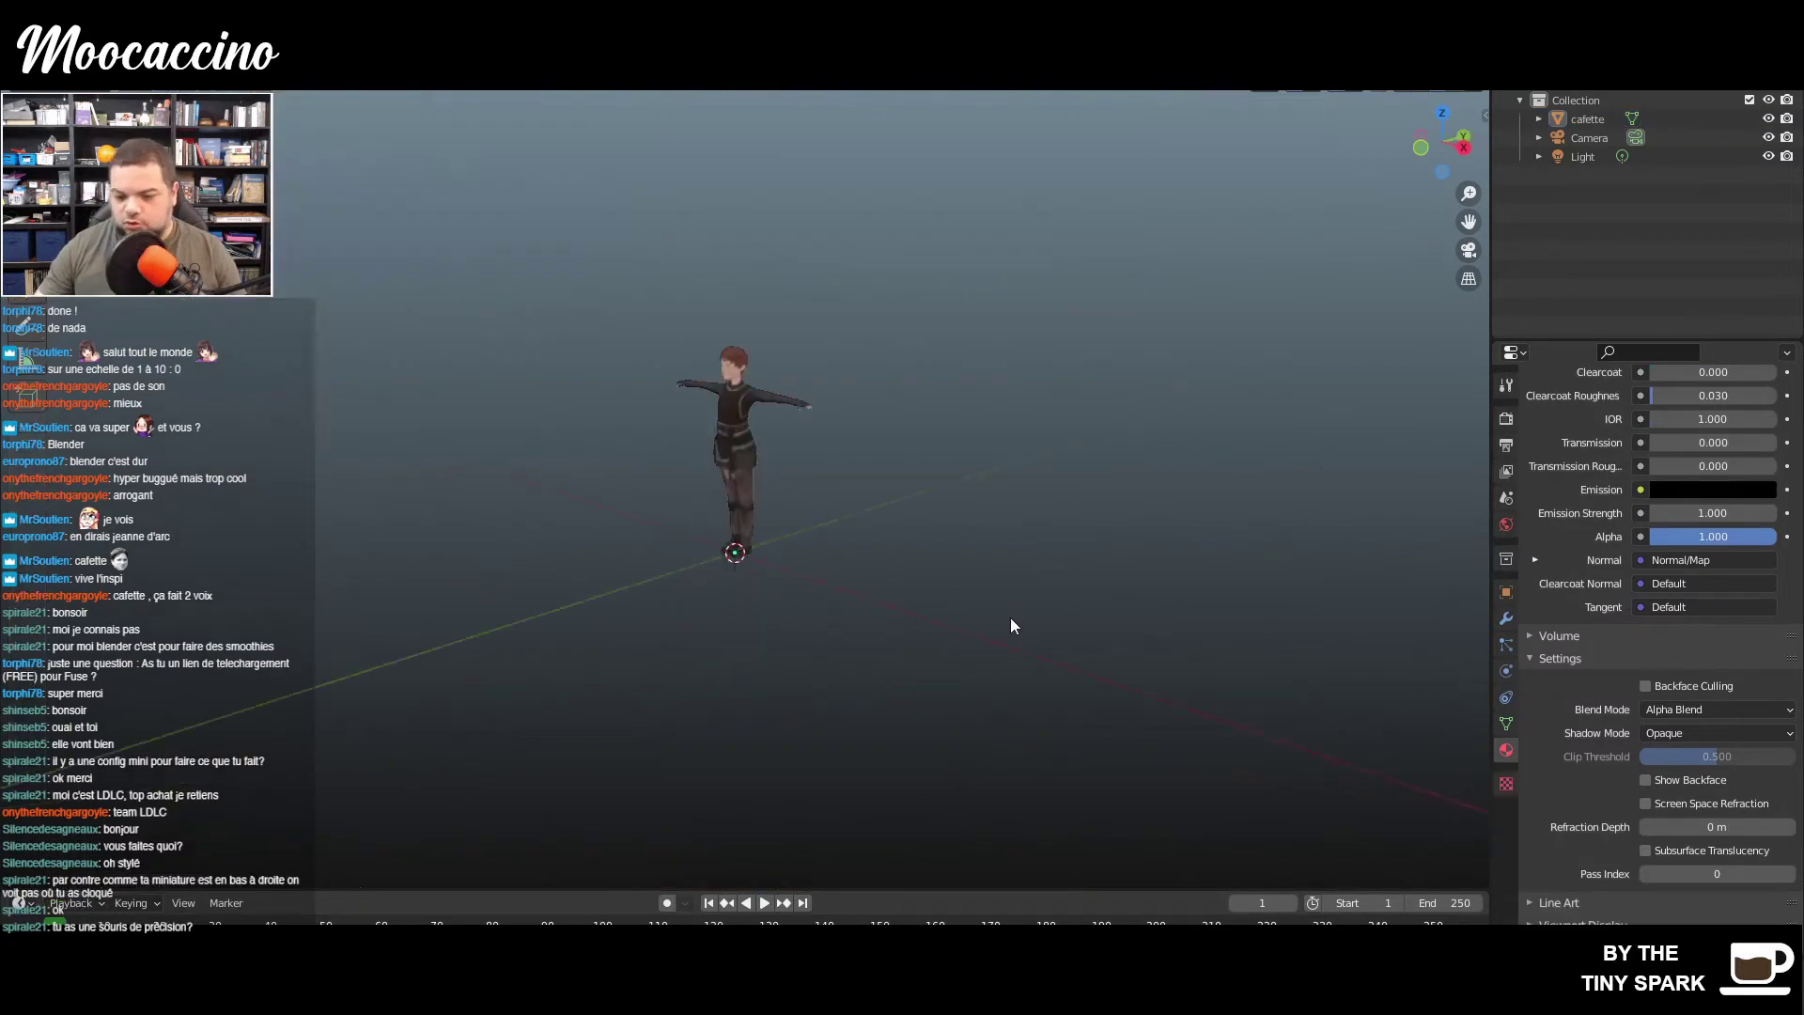
- Select the camera, look through it, and enable locking the camera to the view
{"action": "key", "text": "KP_0"}
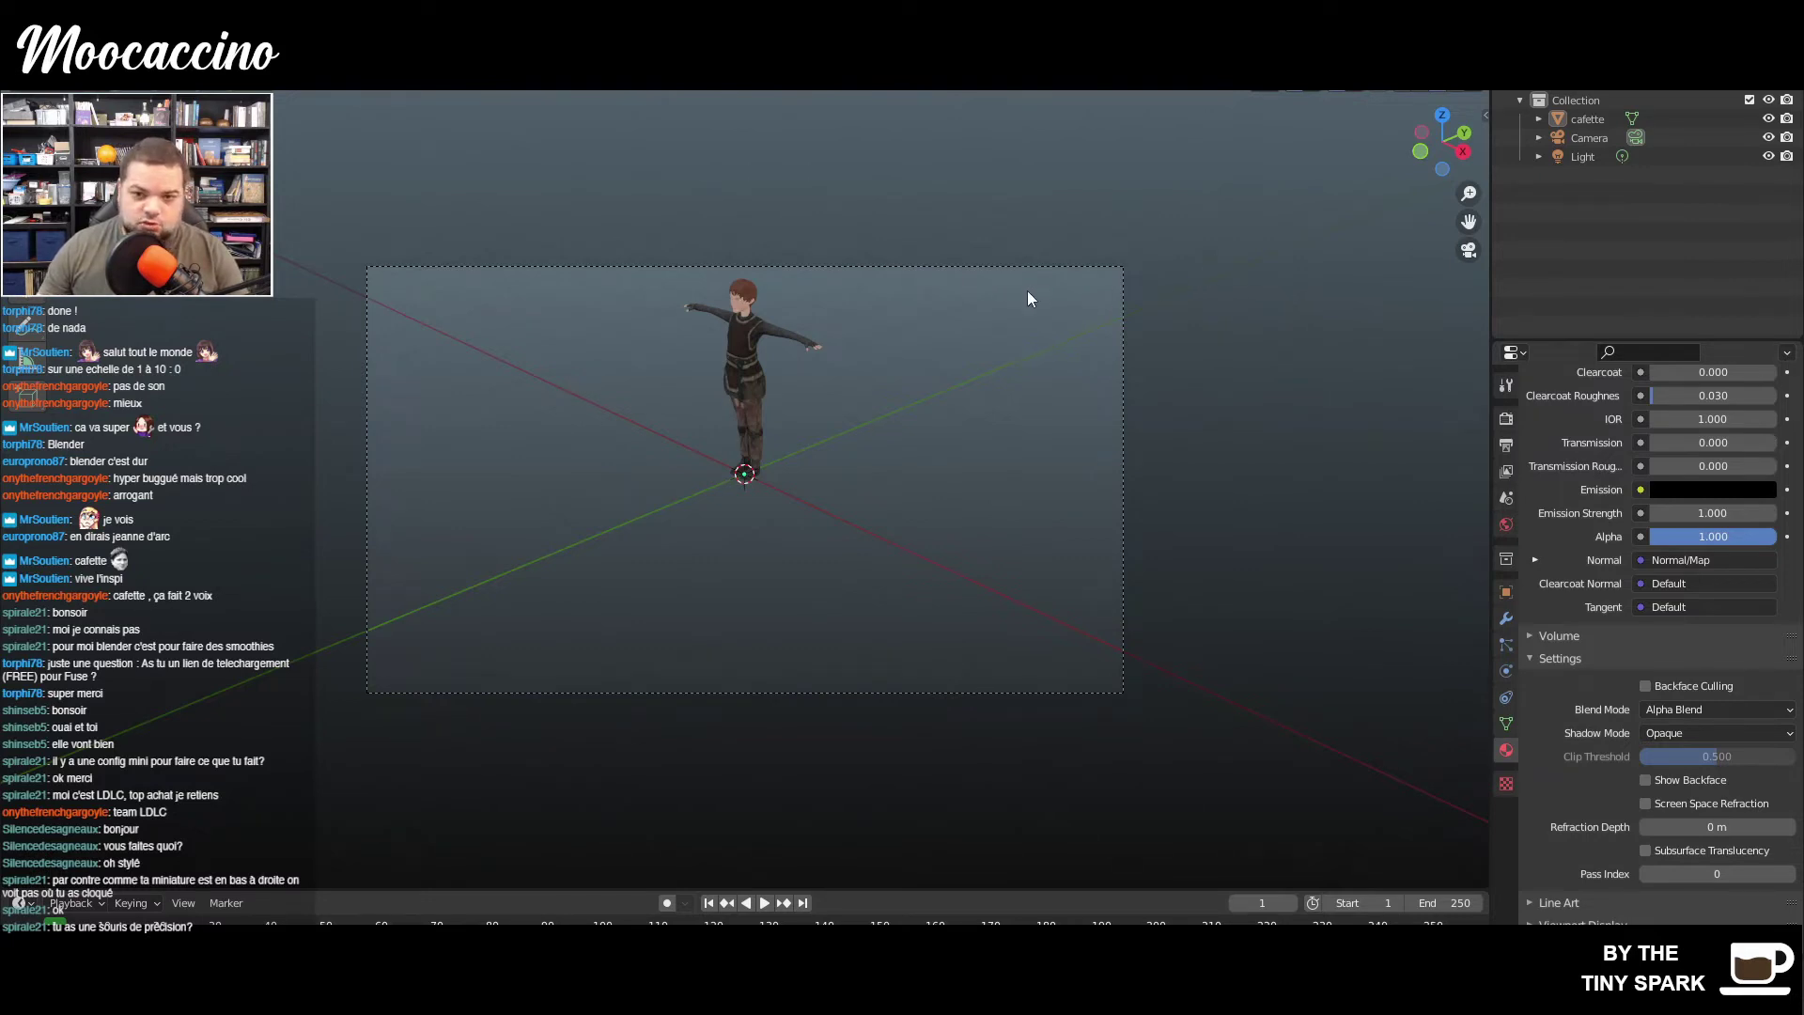
{"action": "key", "text": "KP_7"}
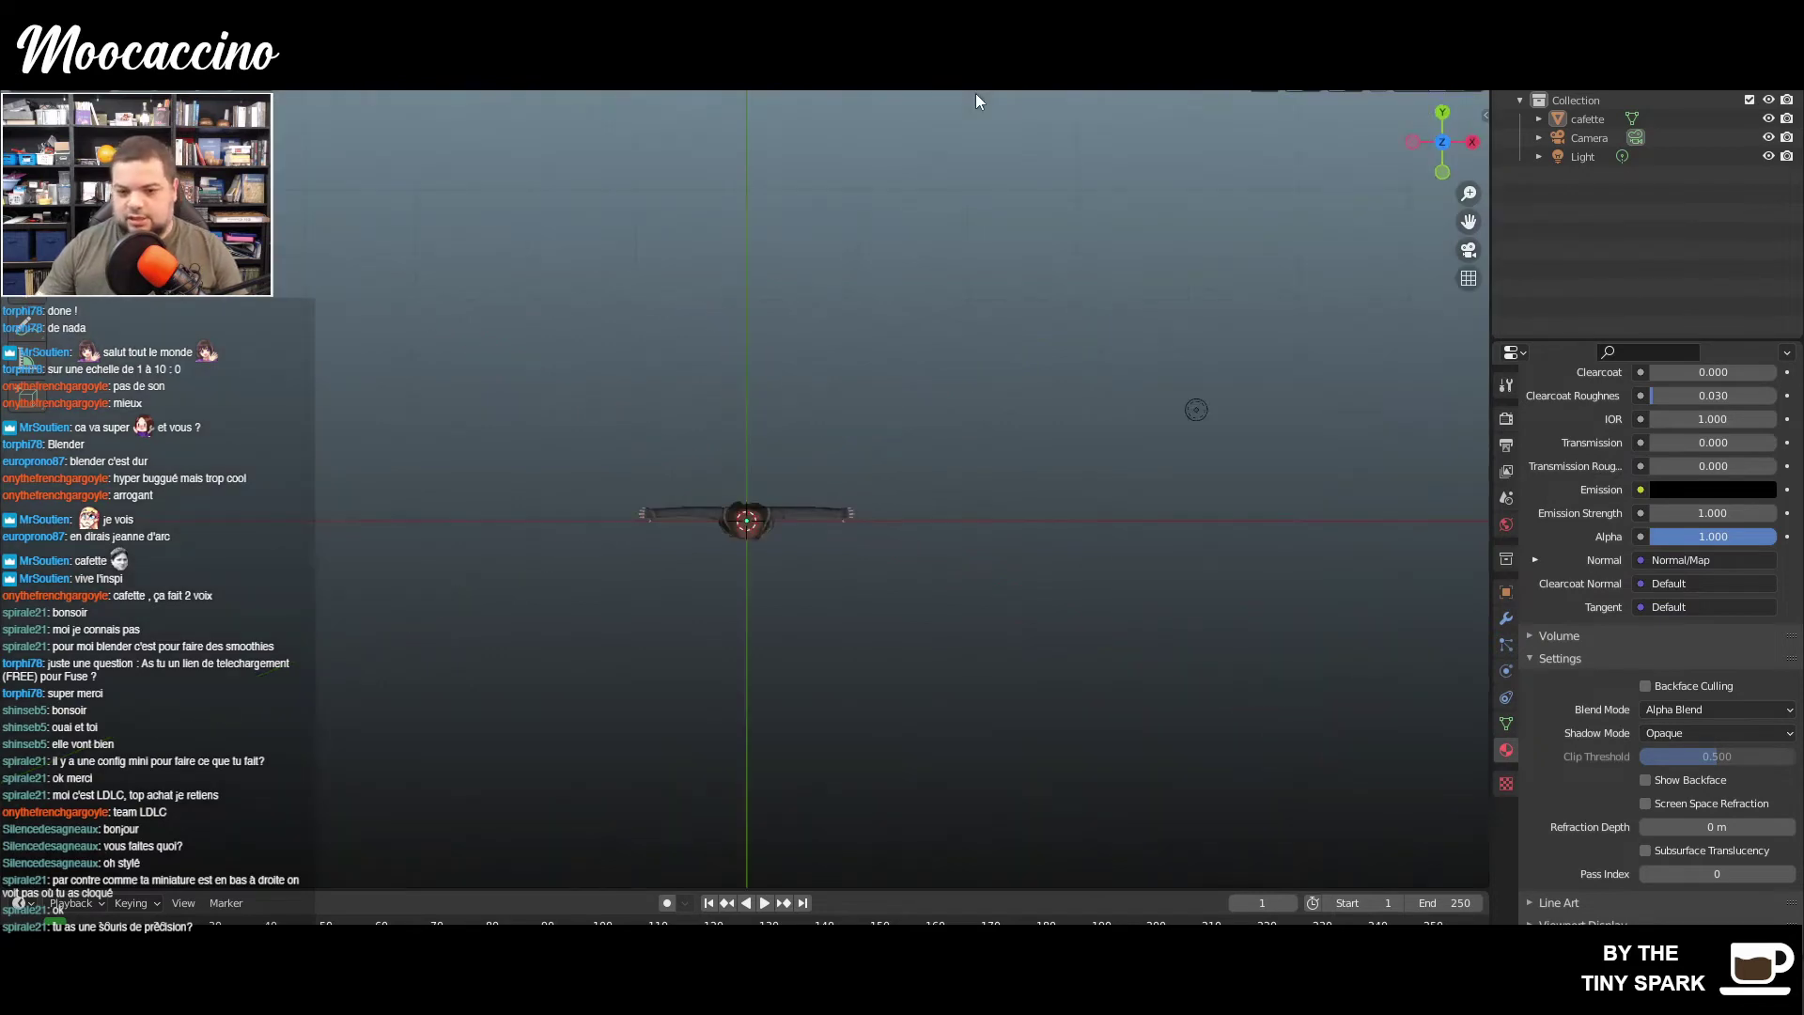
{"action": "scroll", "coordinate": [1107, 608], "scroll_direction": "down", "scroll_amount": 5}
{"action": "left_click", "coordinate": [1011, 748]}
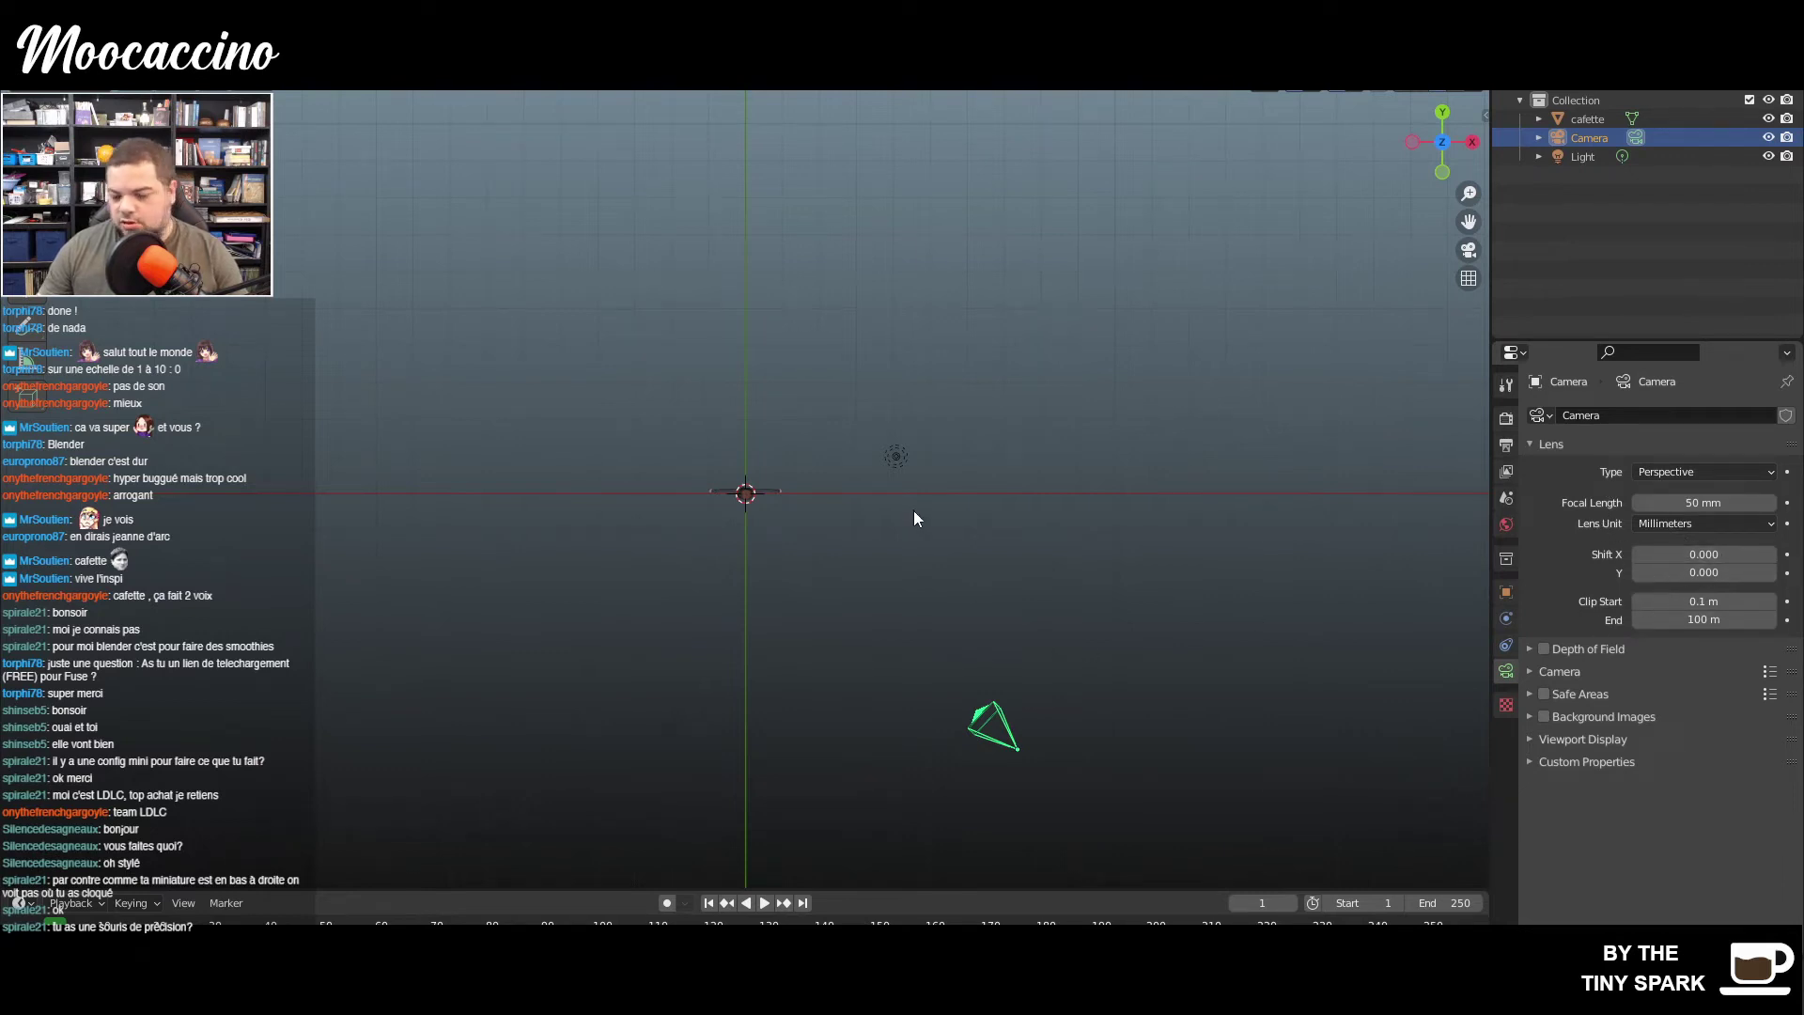
{"action": "key", "text": "KP_0"}
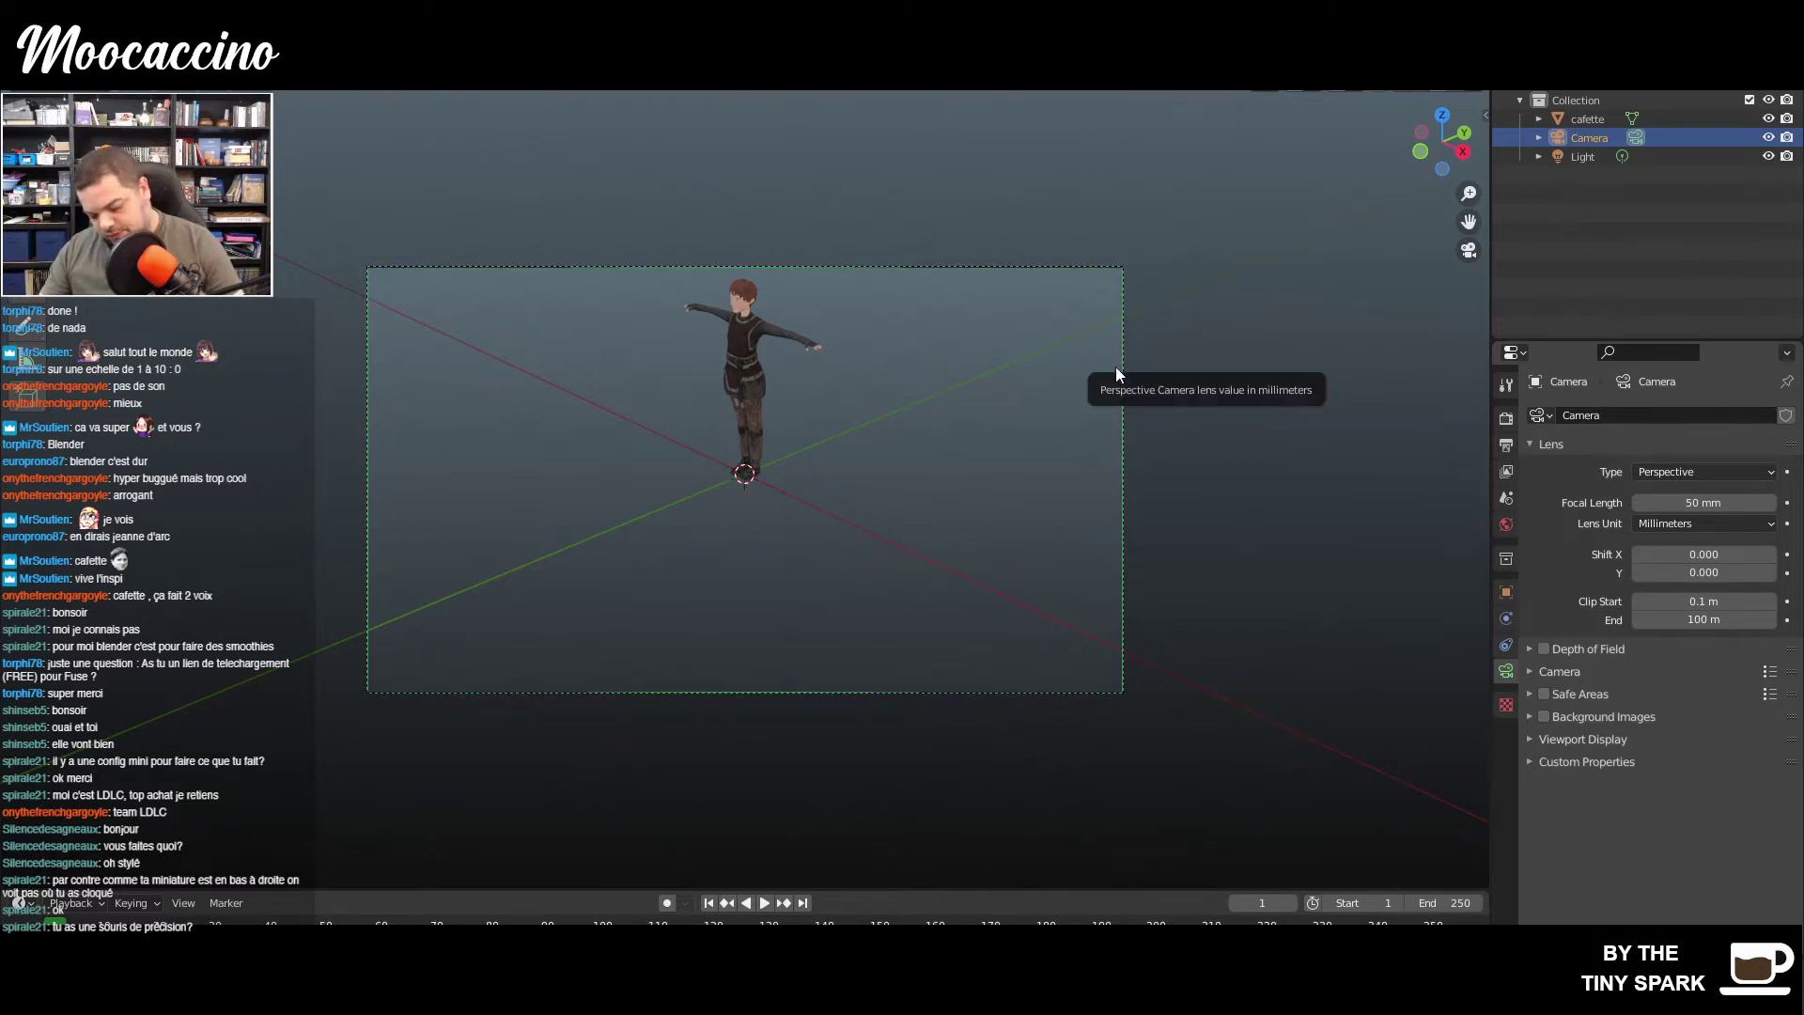
{"action": "key", "text": "n"}
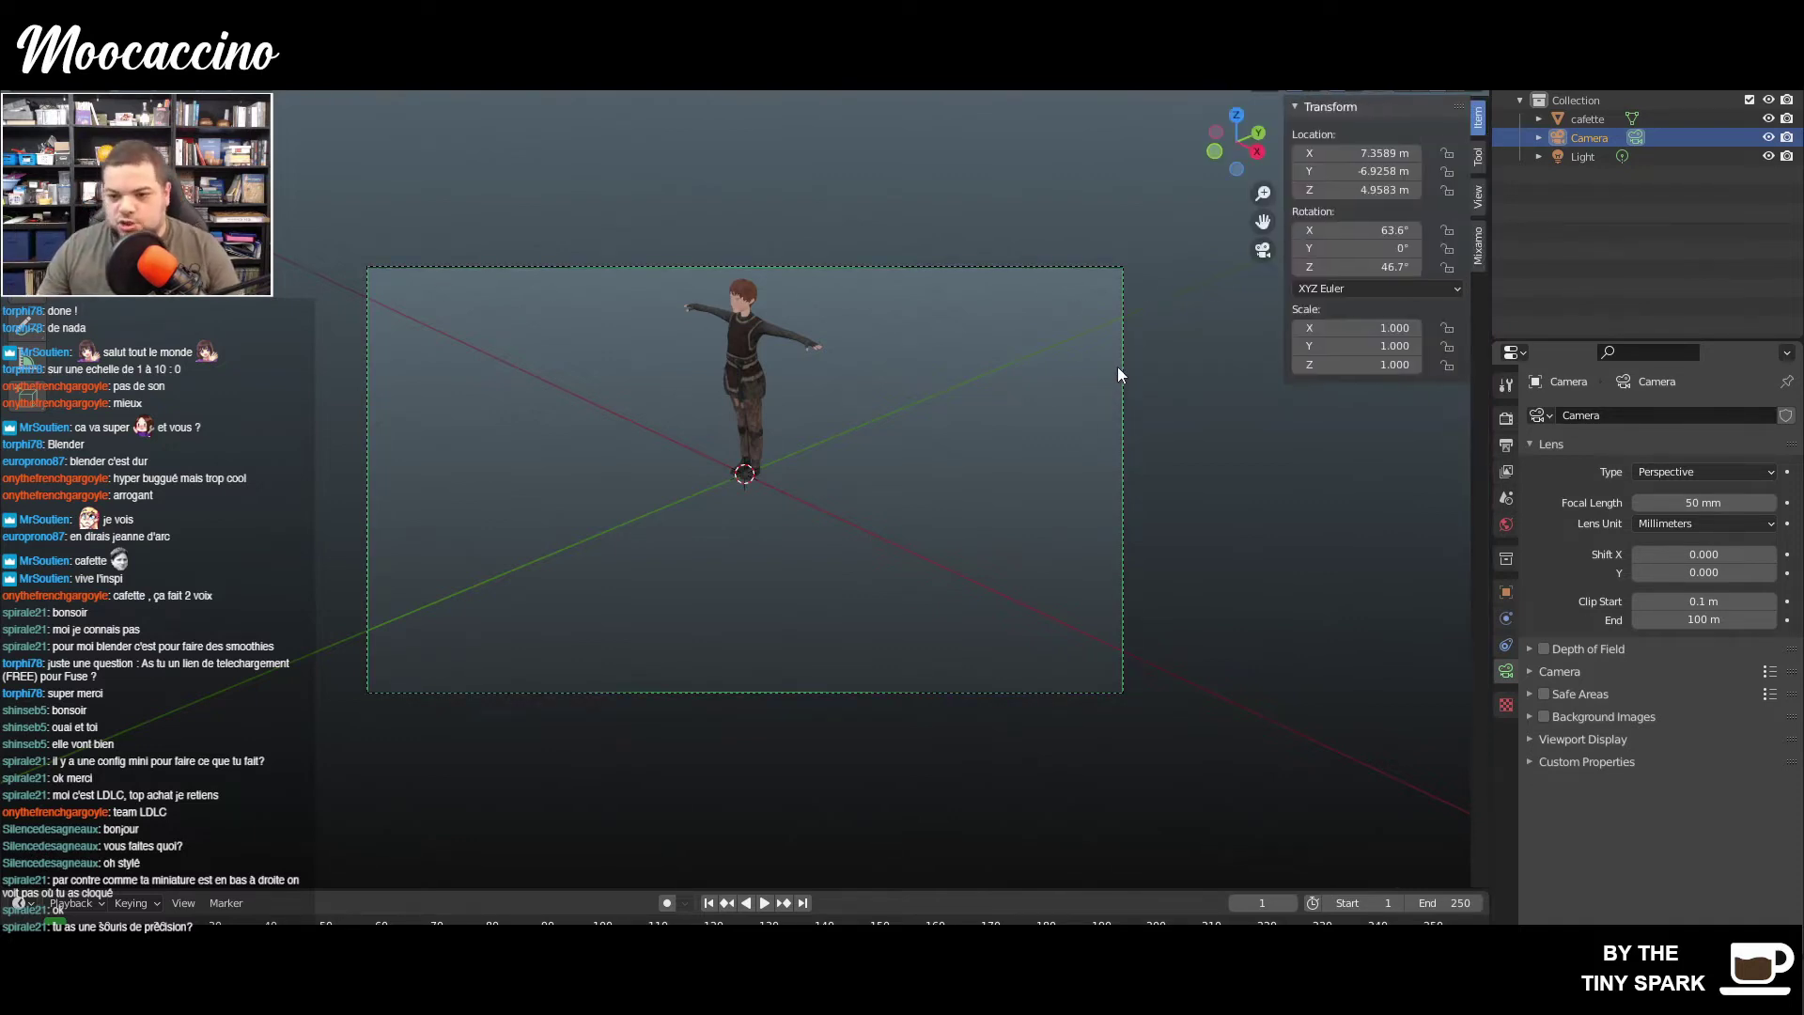
{"action": "left_click", "coordinate": [1477, 201]}
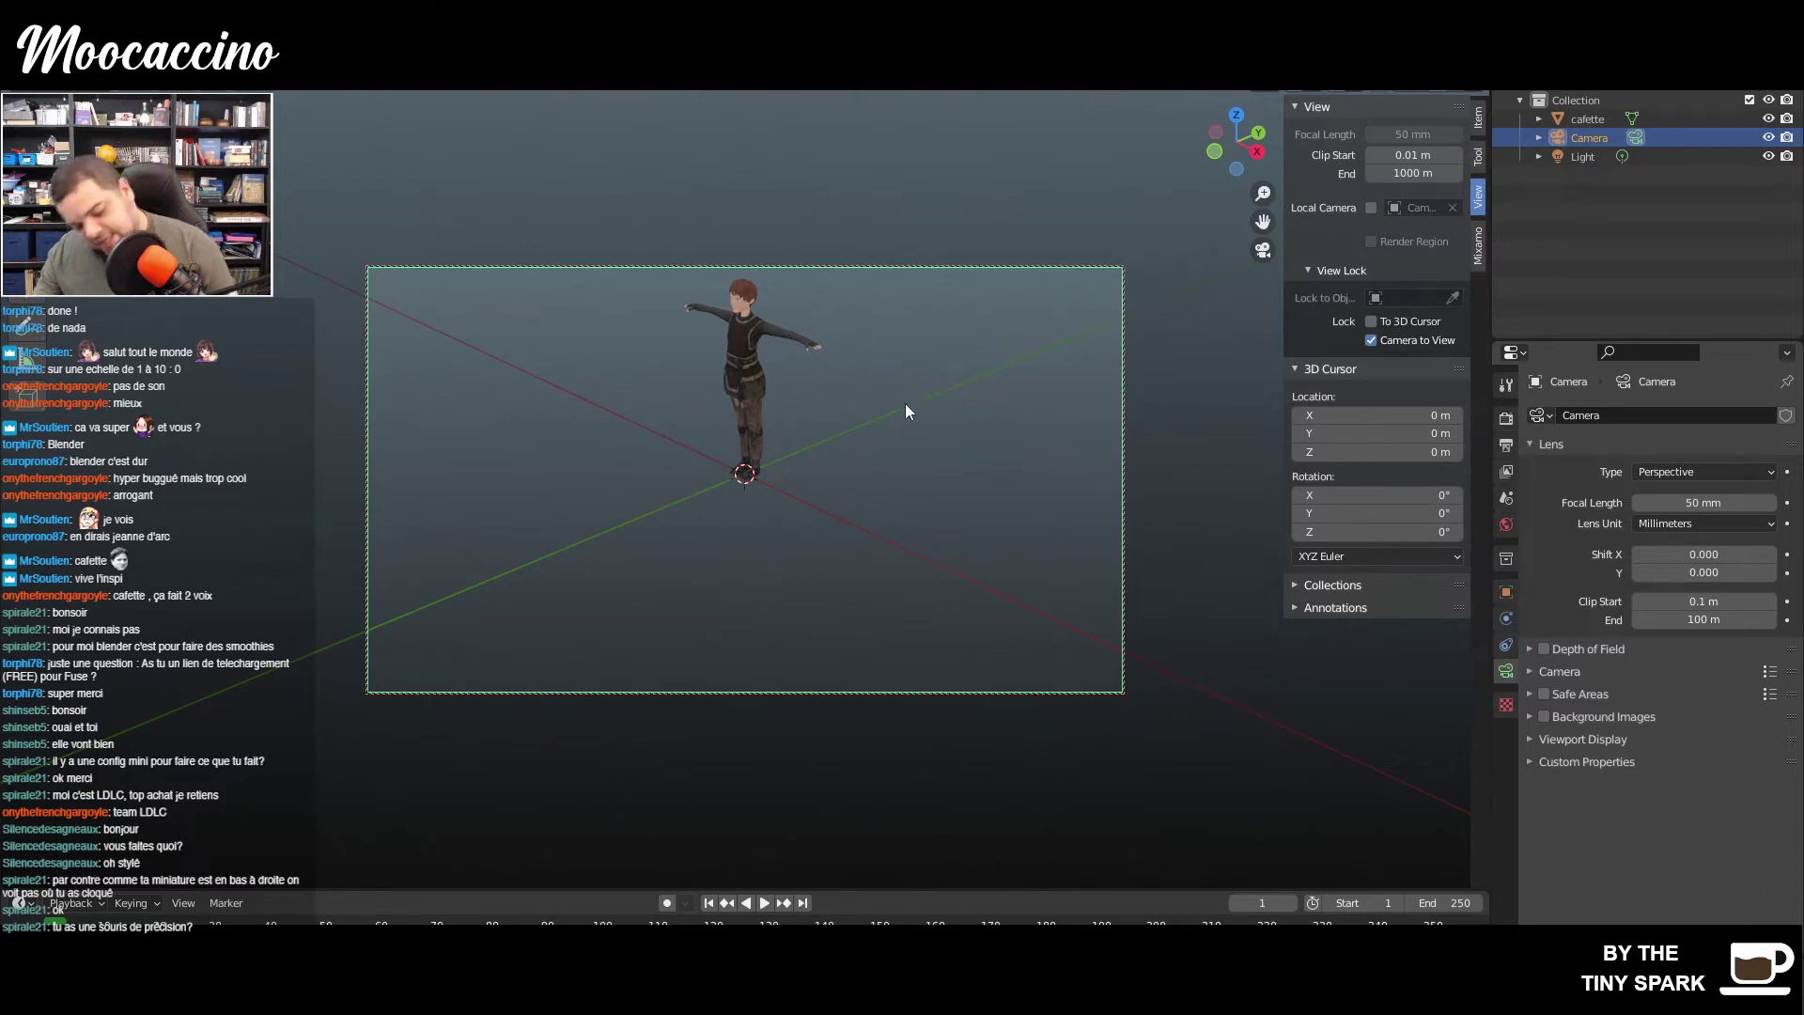
- Move the camera closer and shift the framing so the whole character stands larger and more centred in the frame
{"action": "middle_click_drag", "start_coordinate": [874, 402], "coordinate": [849, 466], "text": "shift"}
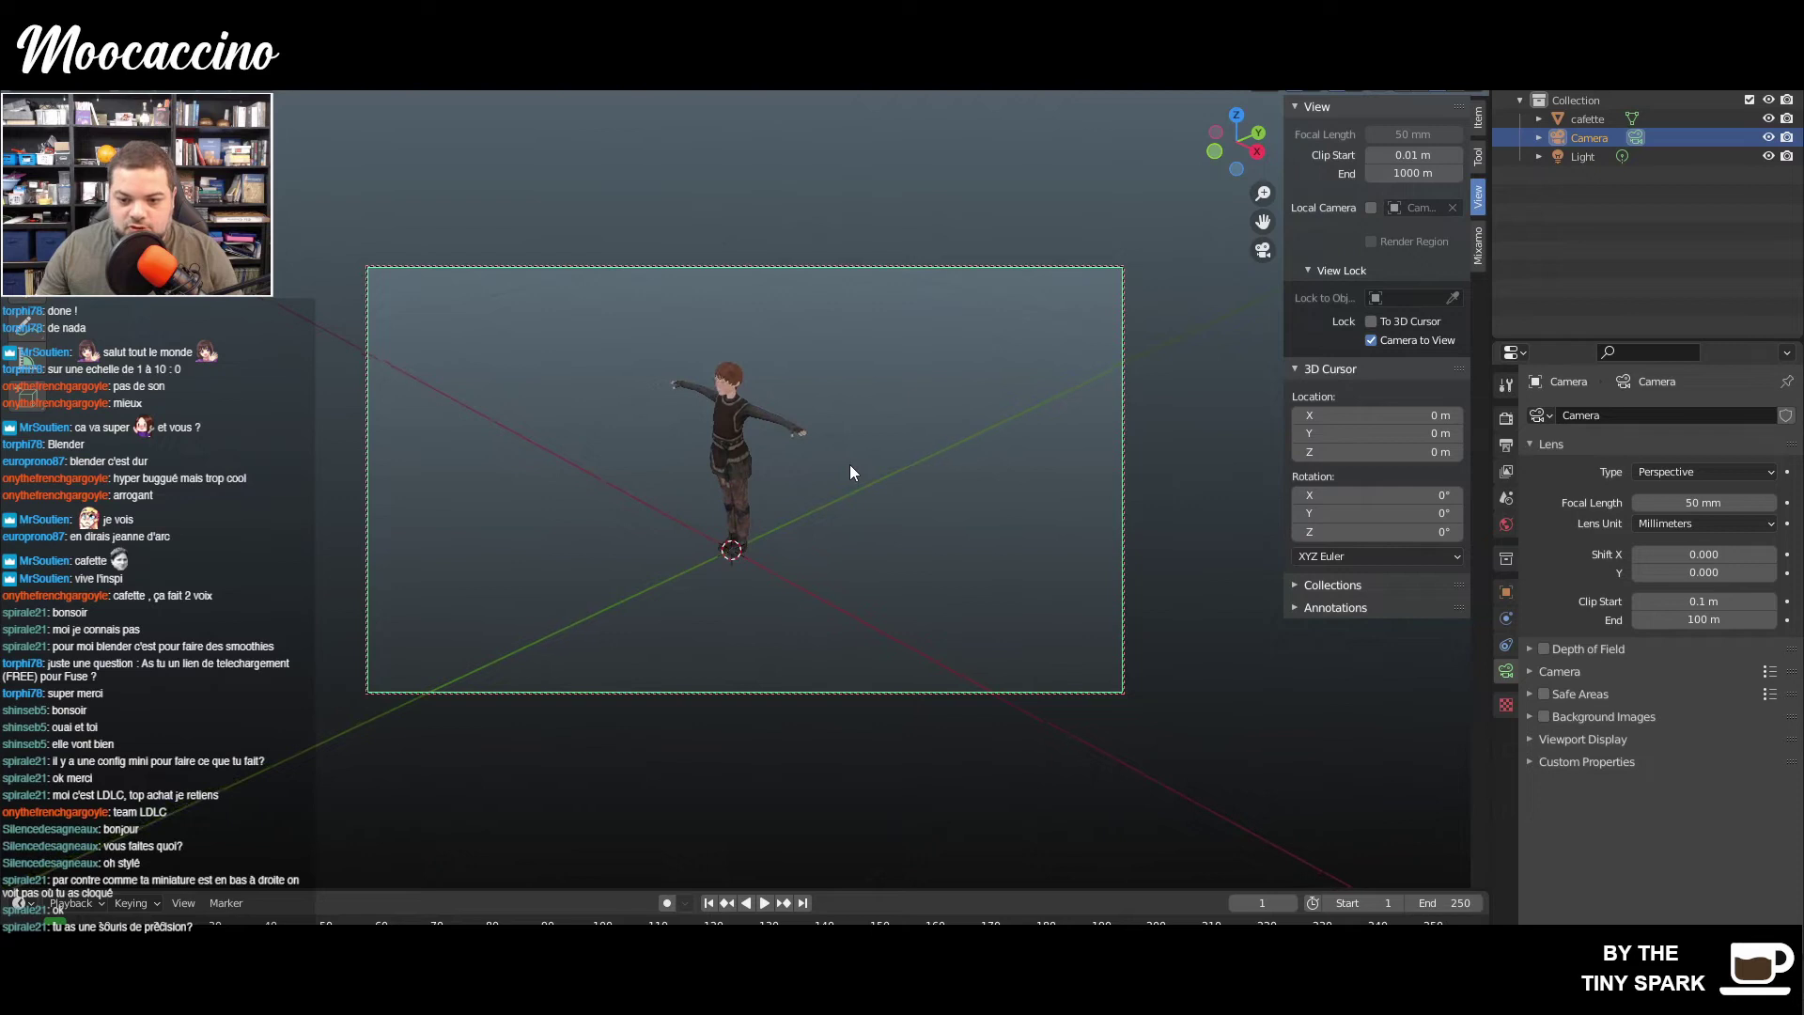
{"action": "scroll", "coordinate": [741, 492], "scroll_direction": "up", "scroll_amount": 2}
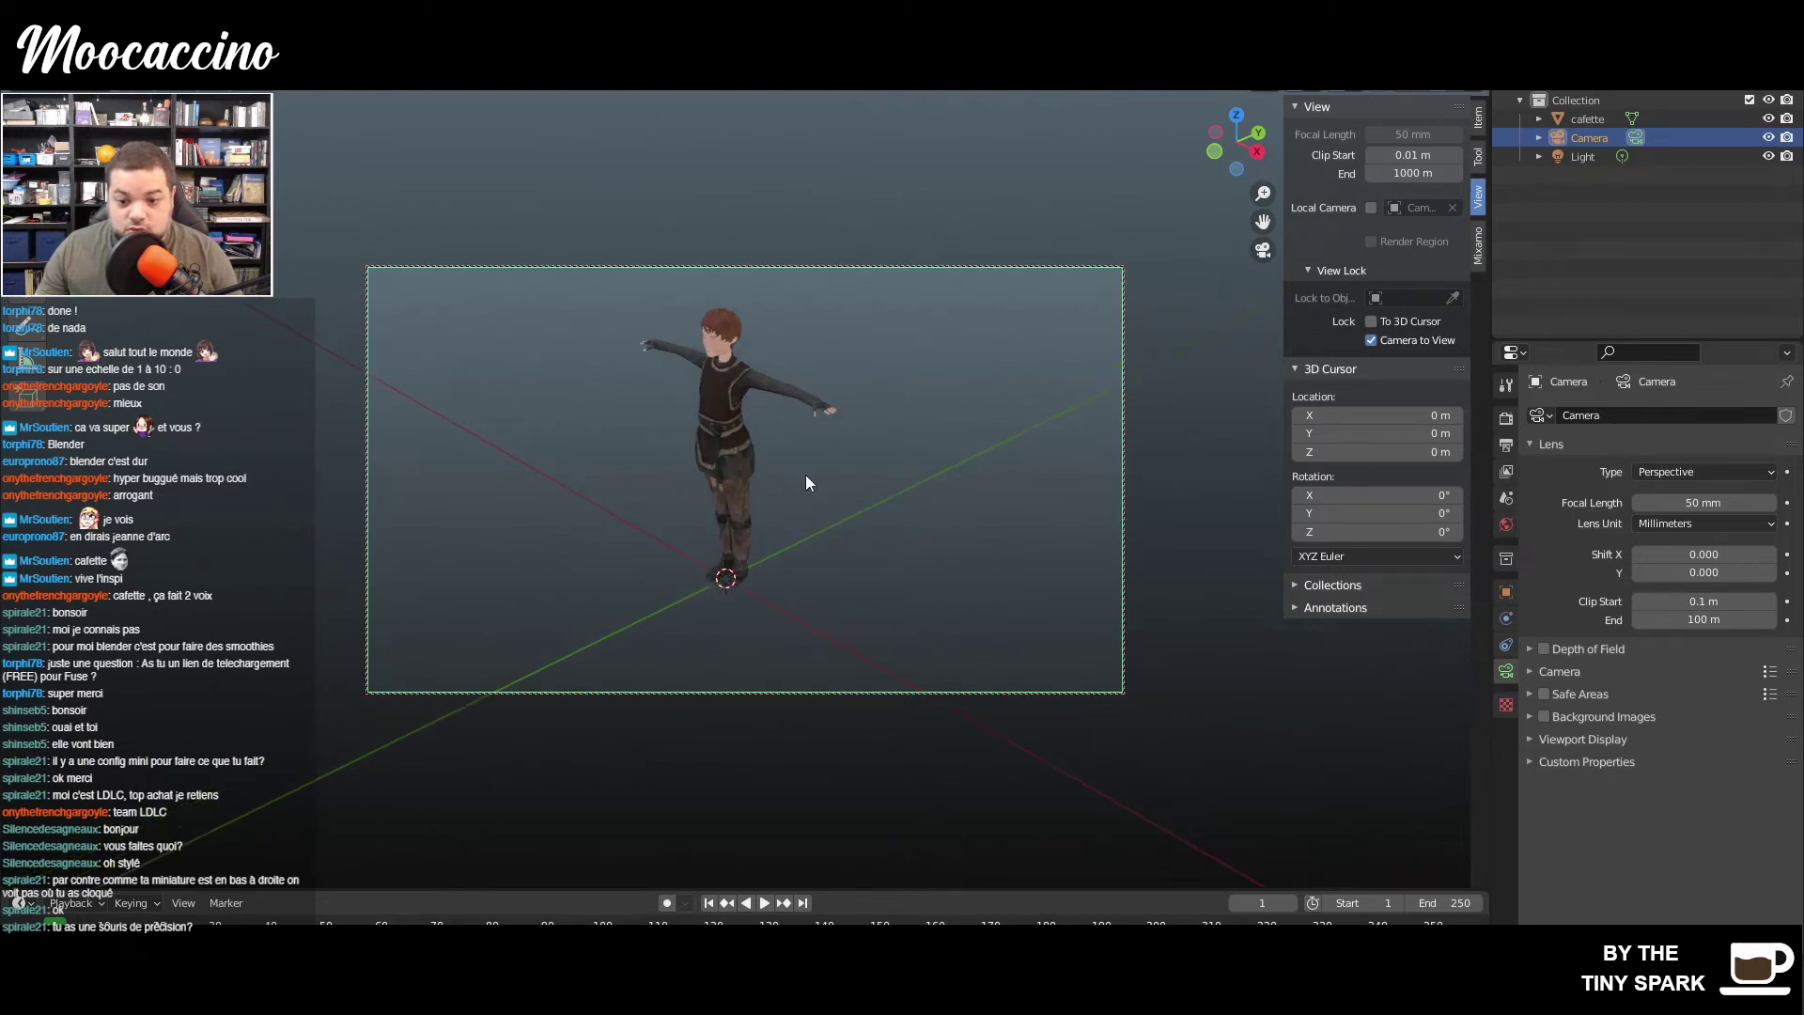
{"action": "middle_click_drag", "start_coordinate": [806, 482], "coordinate": [807, 490], "text": "shift"}
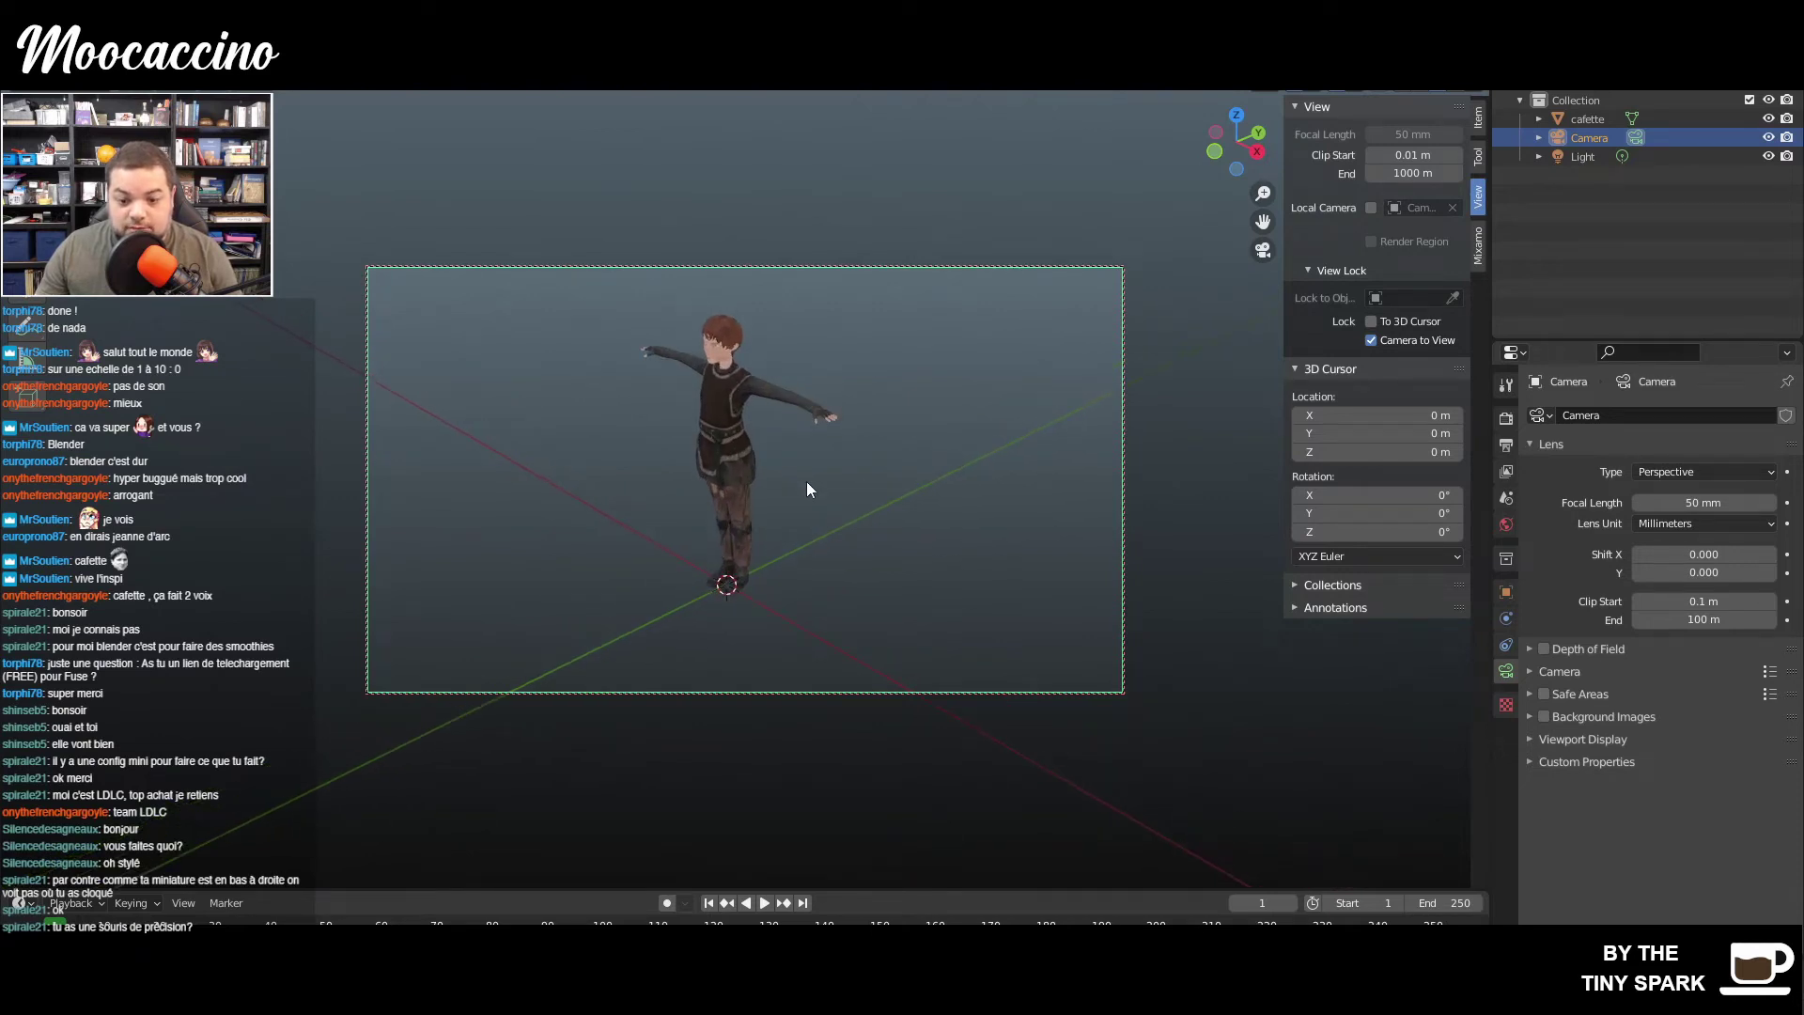
- Set the render resolution Y to 1920 px for a square frame and fit the whole character inside it
{"action": "left_click", "coordinate": [1506, 444]}
{"action": "left_click", "coordinate": [1658, 455]}
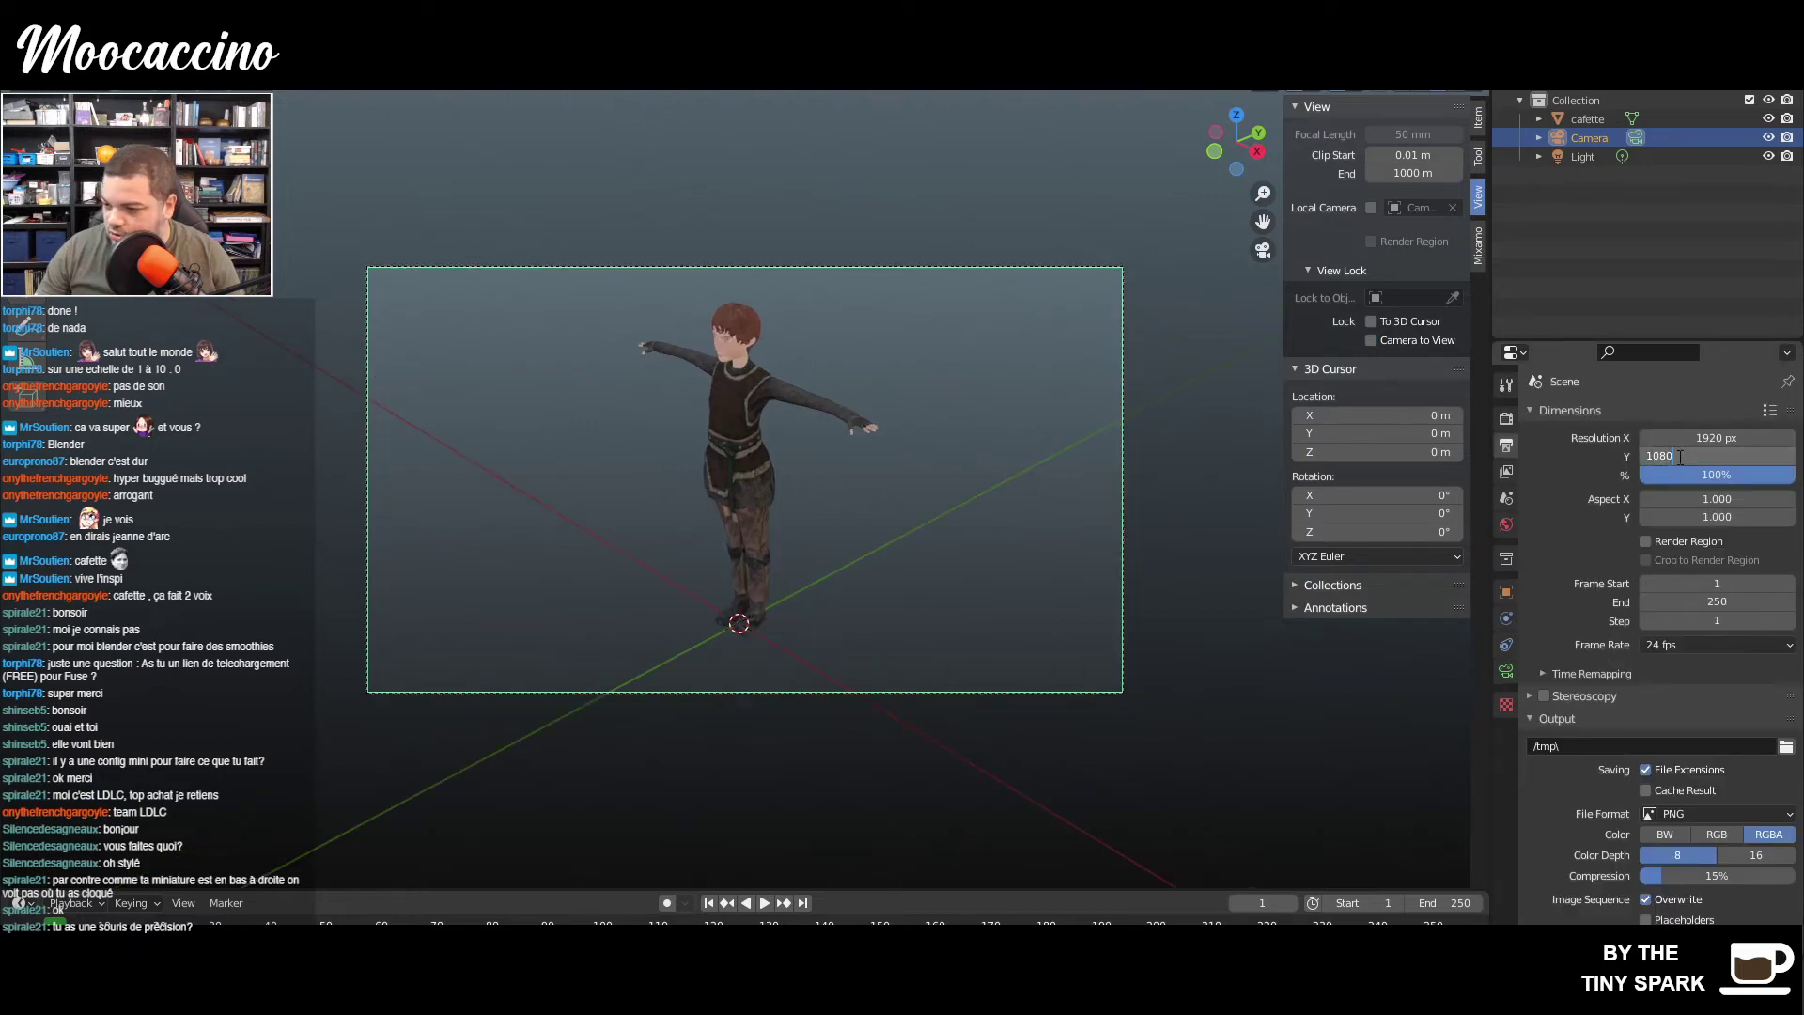
{"action": "type", "text": "1920"}
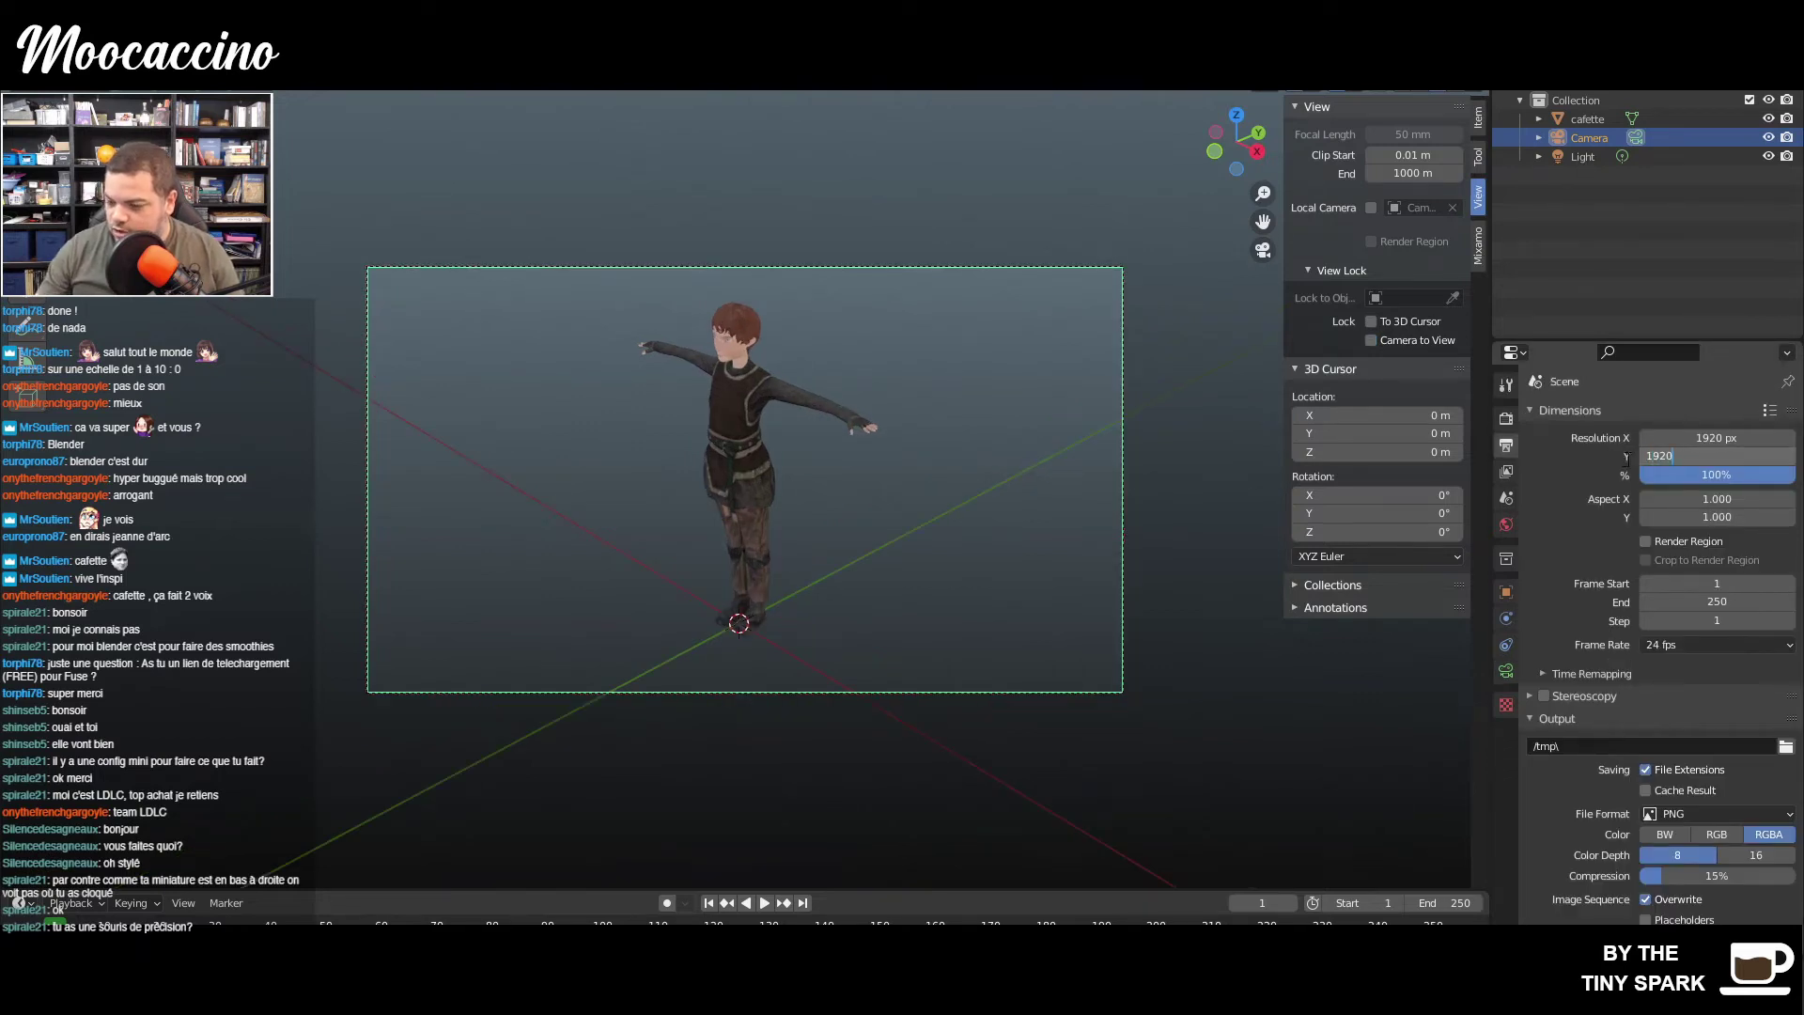
{"action": "key", "text": "Return"}
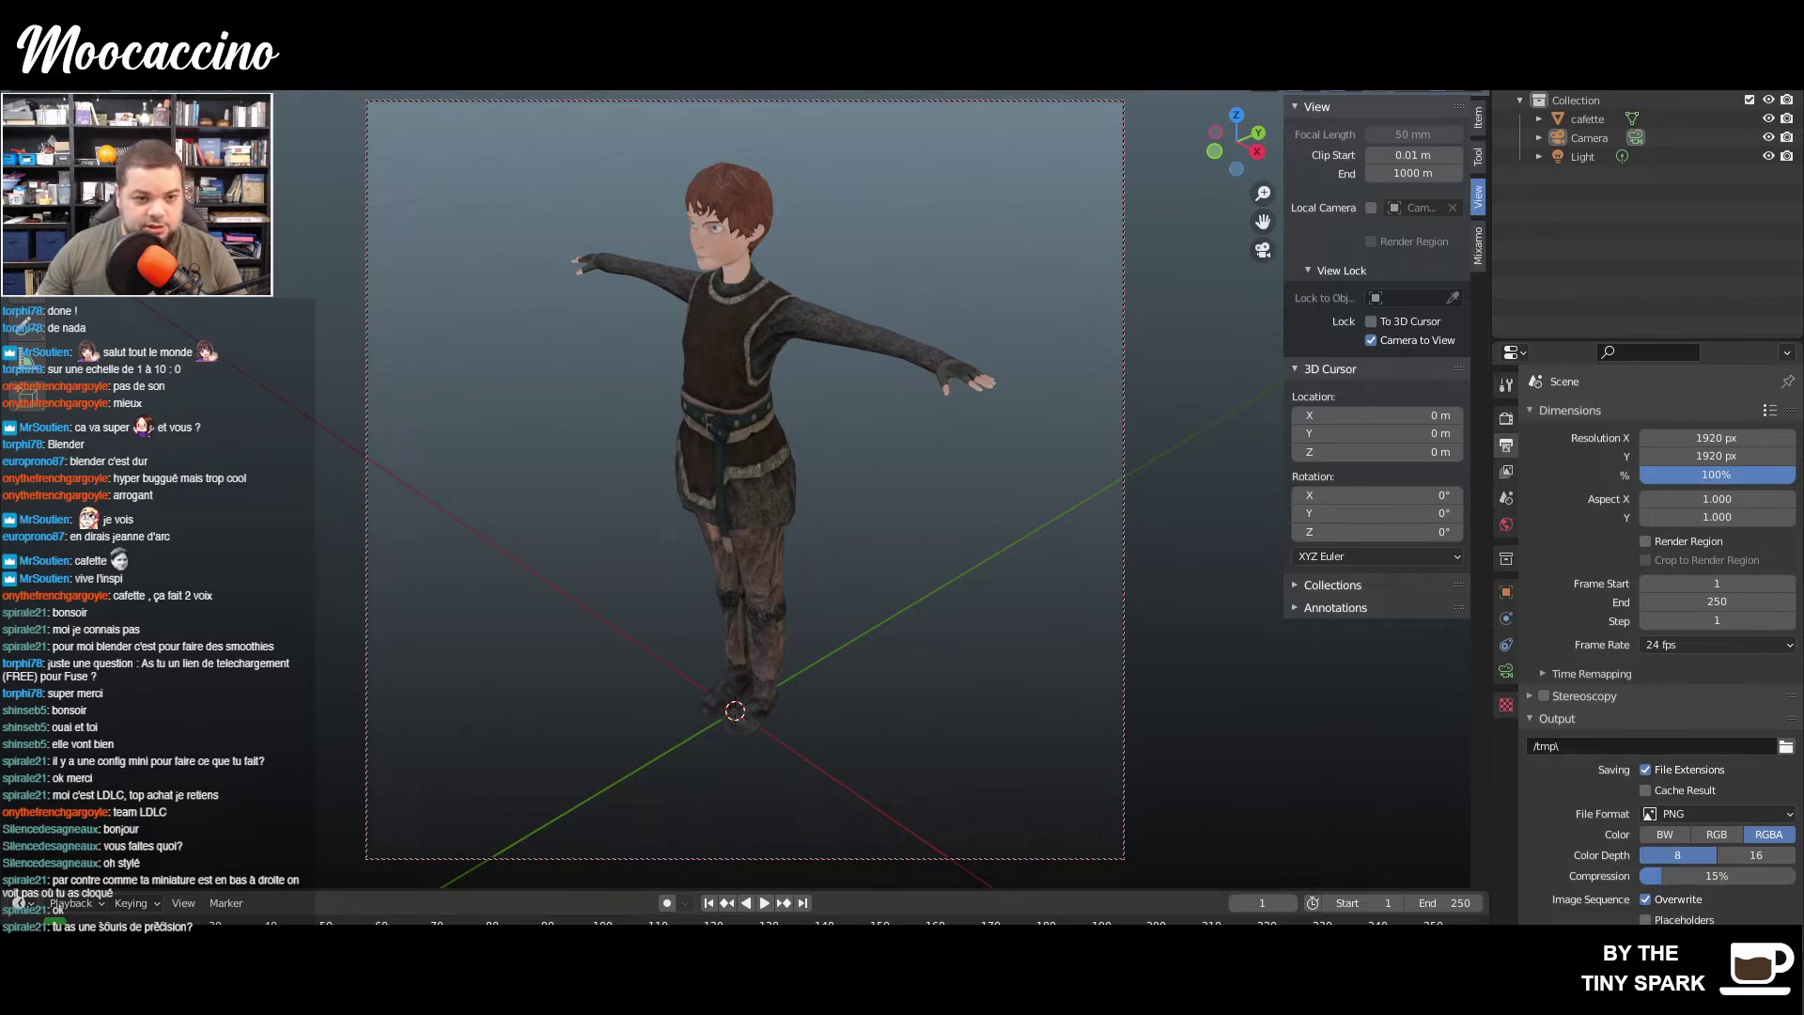
- Open the program preferences
{"action": "left_click", "coordinate": [47, 38]}
{"action": "mouse_move", "coordinate": [94, 259]}
{"action": "mouse_move", "coordinate": [85, 38]}
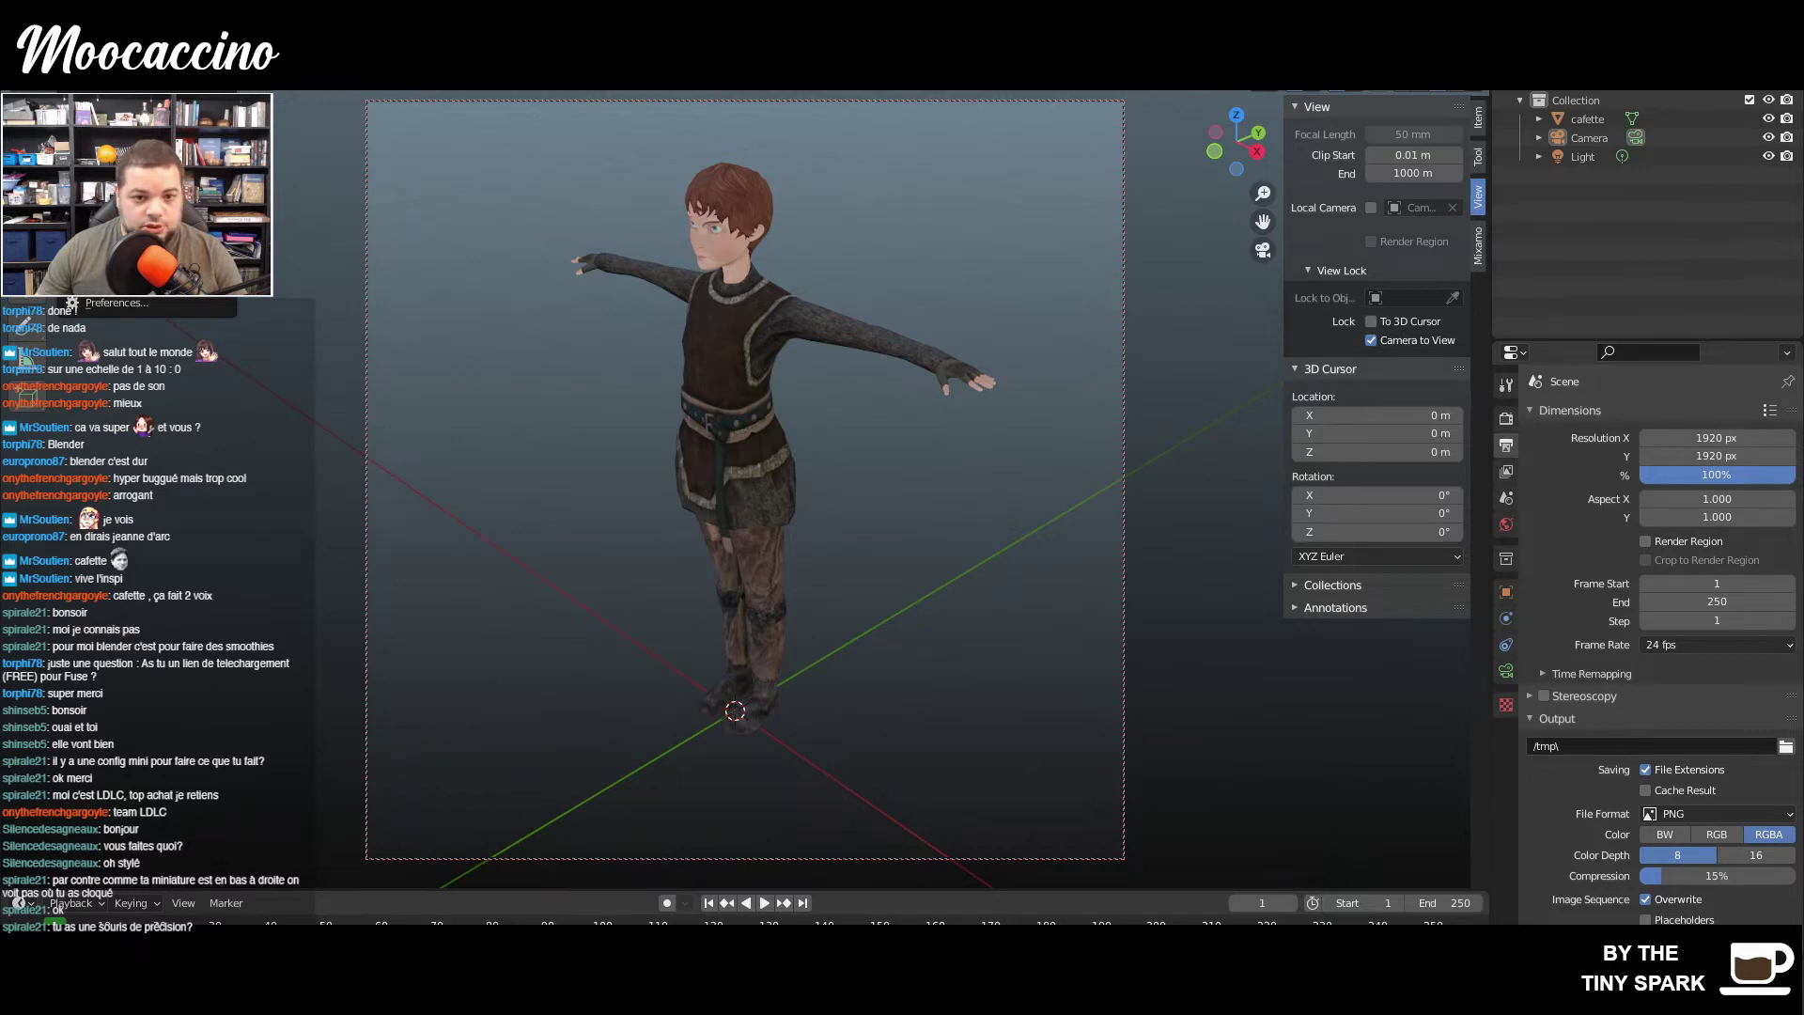
{"action": "left_click", "coordinate": [112, 302]}
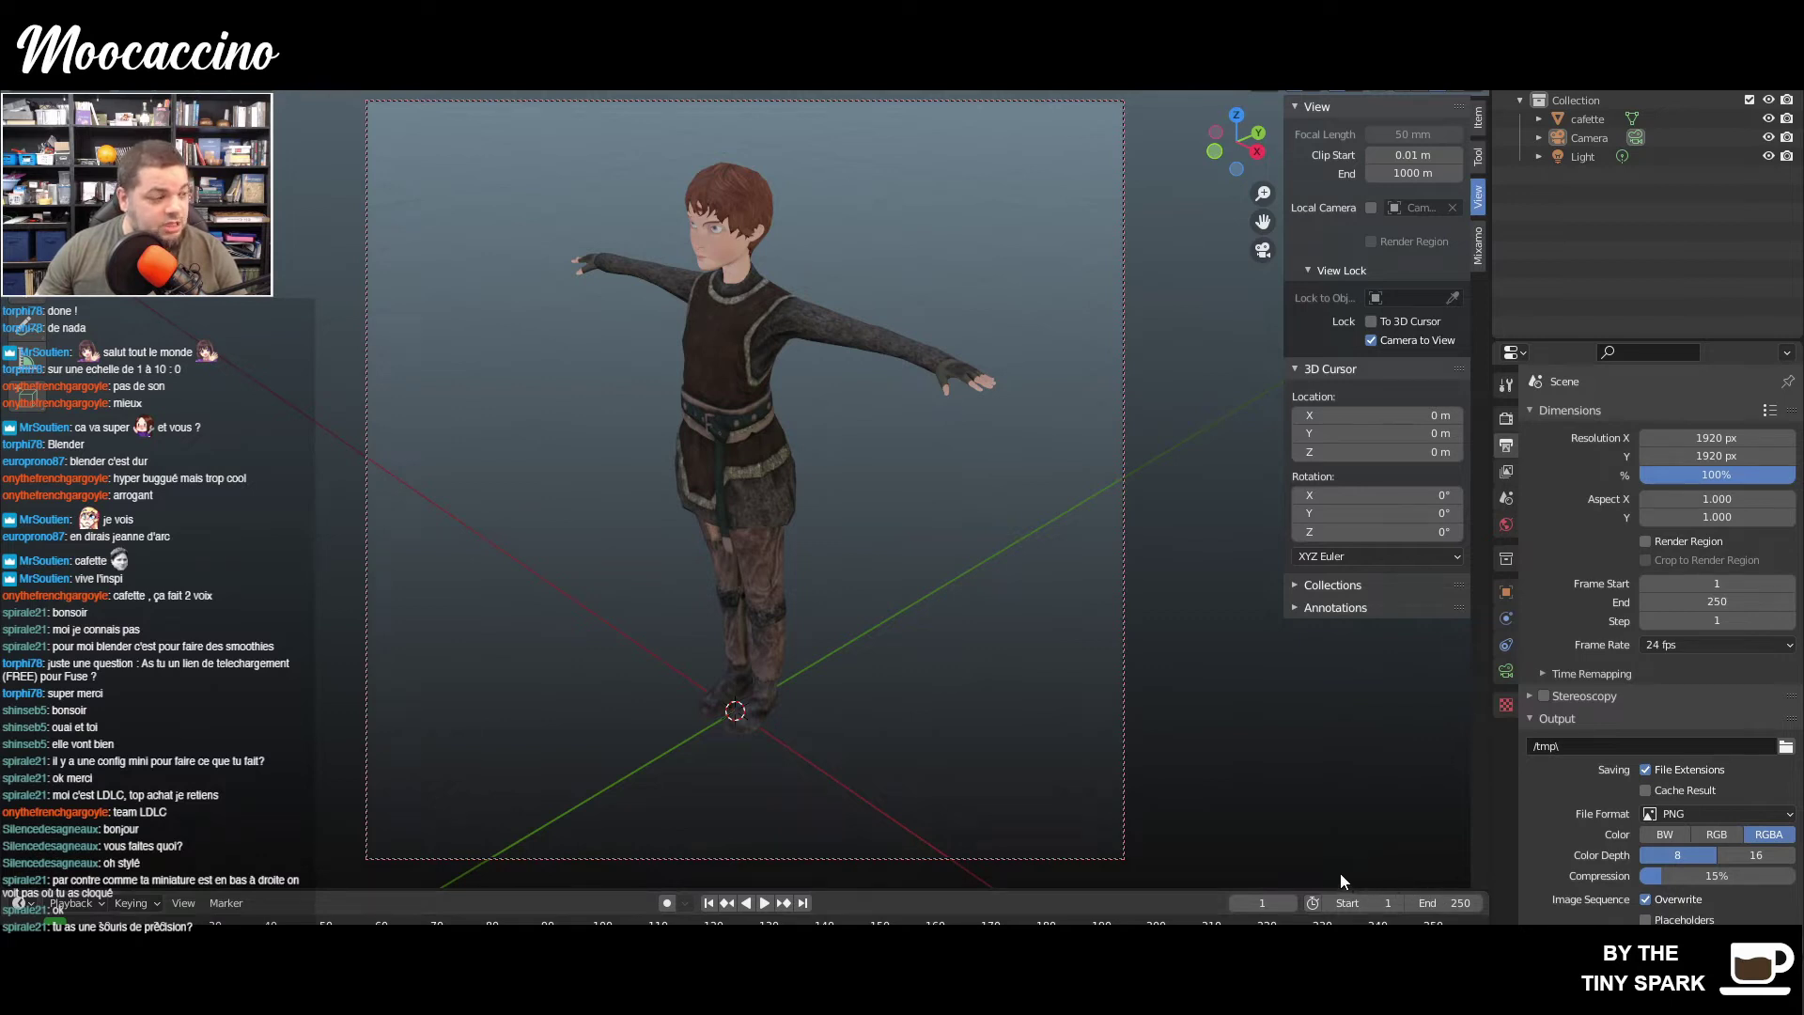
- Select the cafette character and start an FBX export
{"action": "left_click", "coordinate": [42, 57]}
{"action": "mouse_move", "coordinate": [56, 310]}
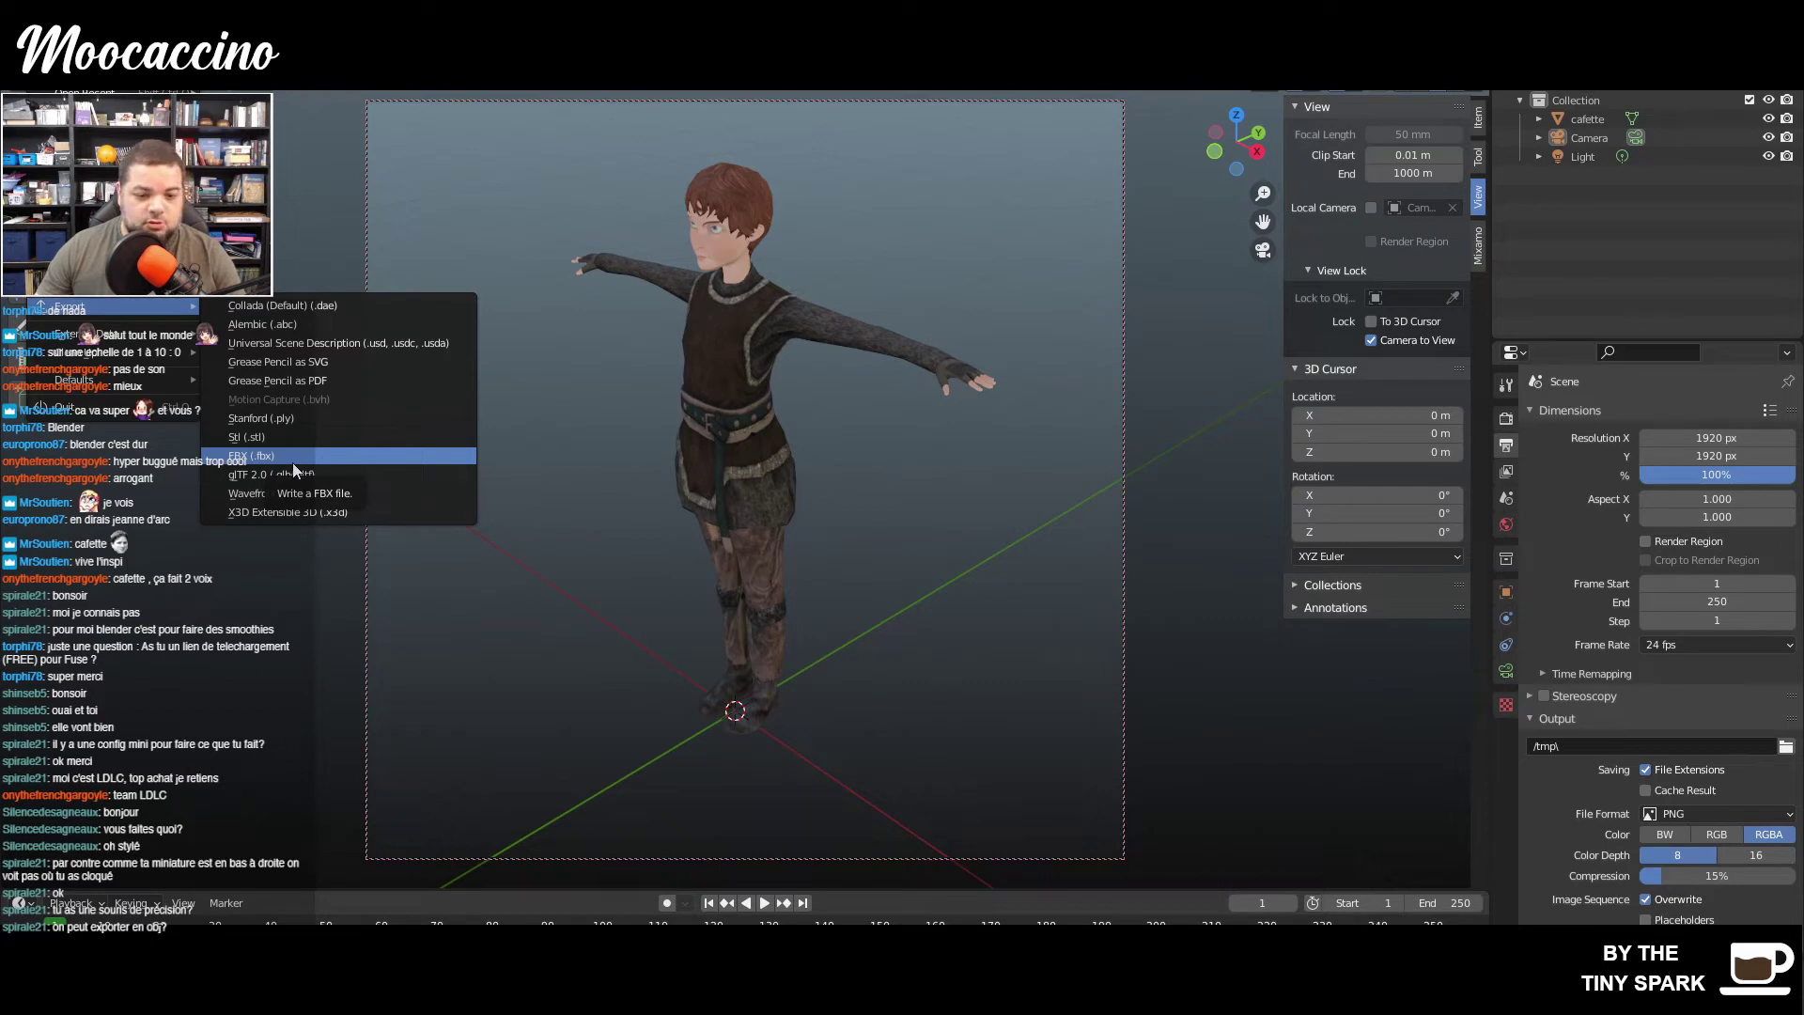
{"action": "left_click", "coordinate": [1580, 121]}
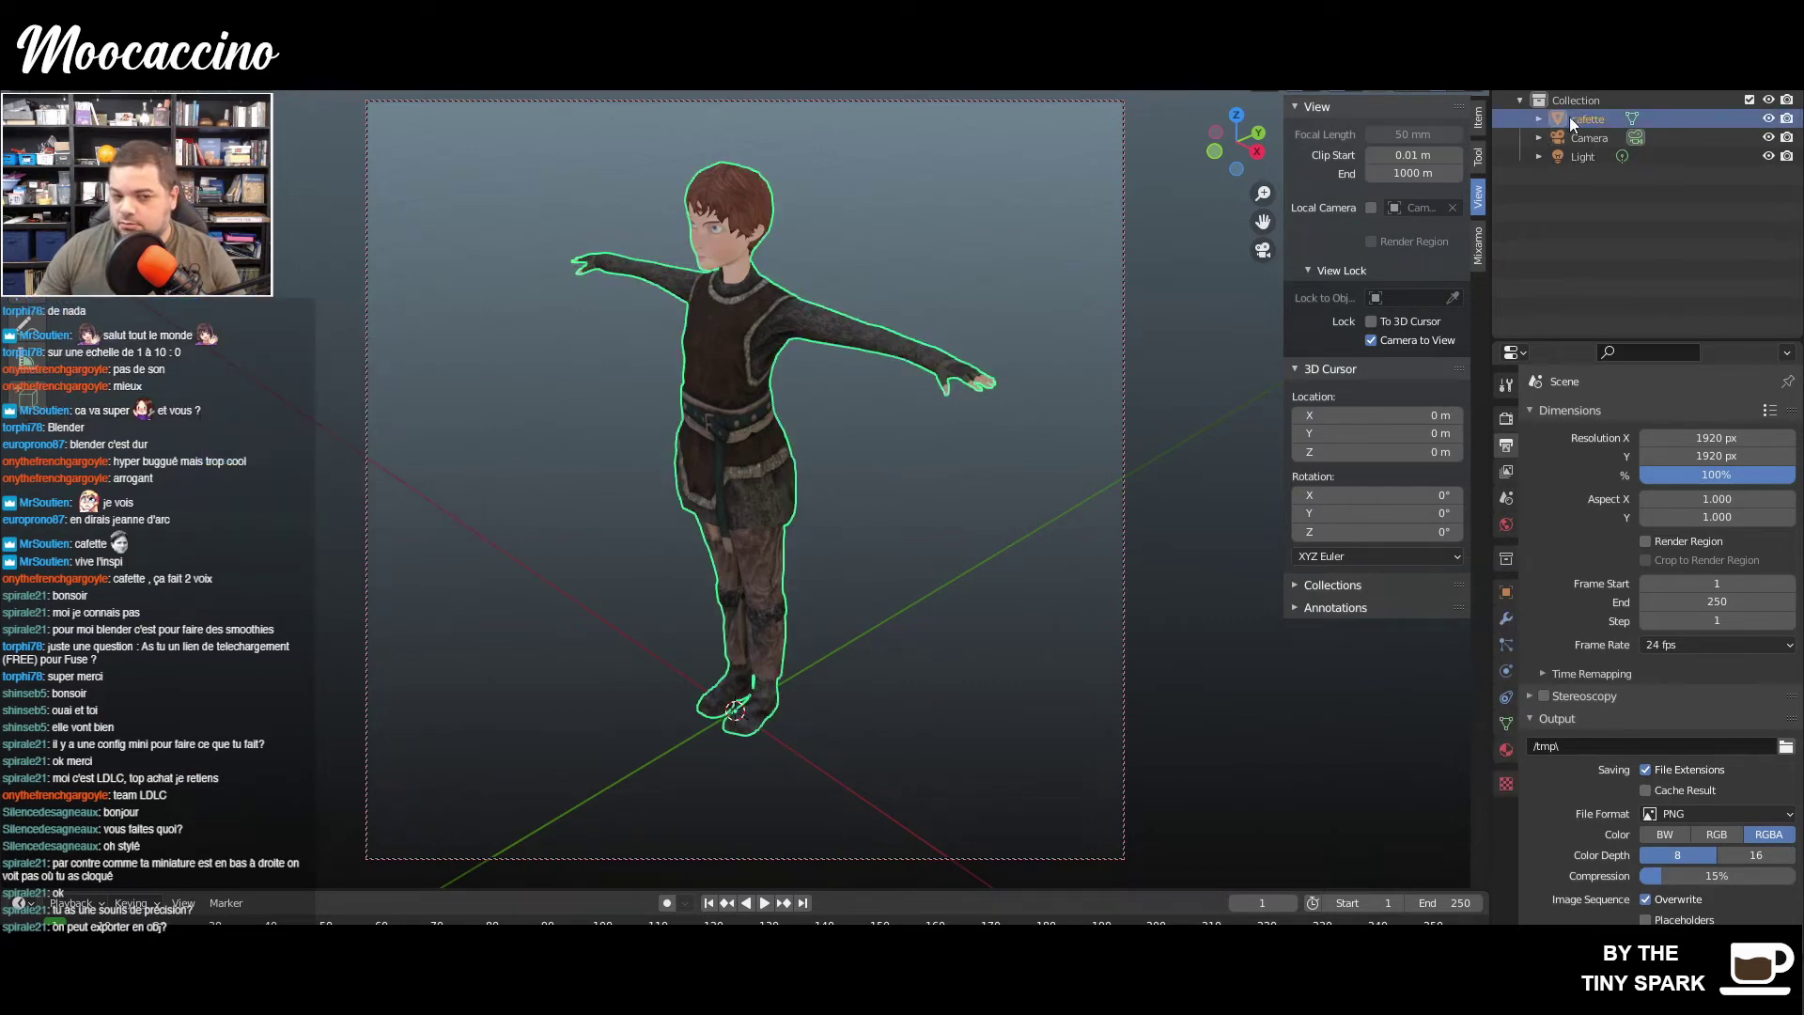
{"action": "left_click", "coordinate": [42, 13]}
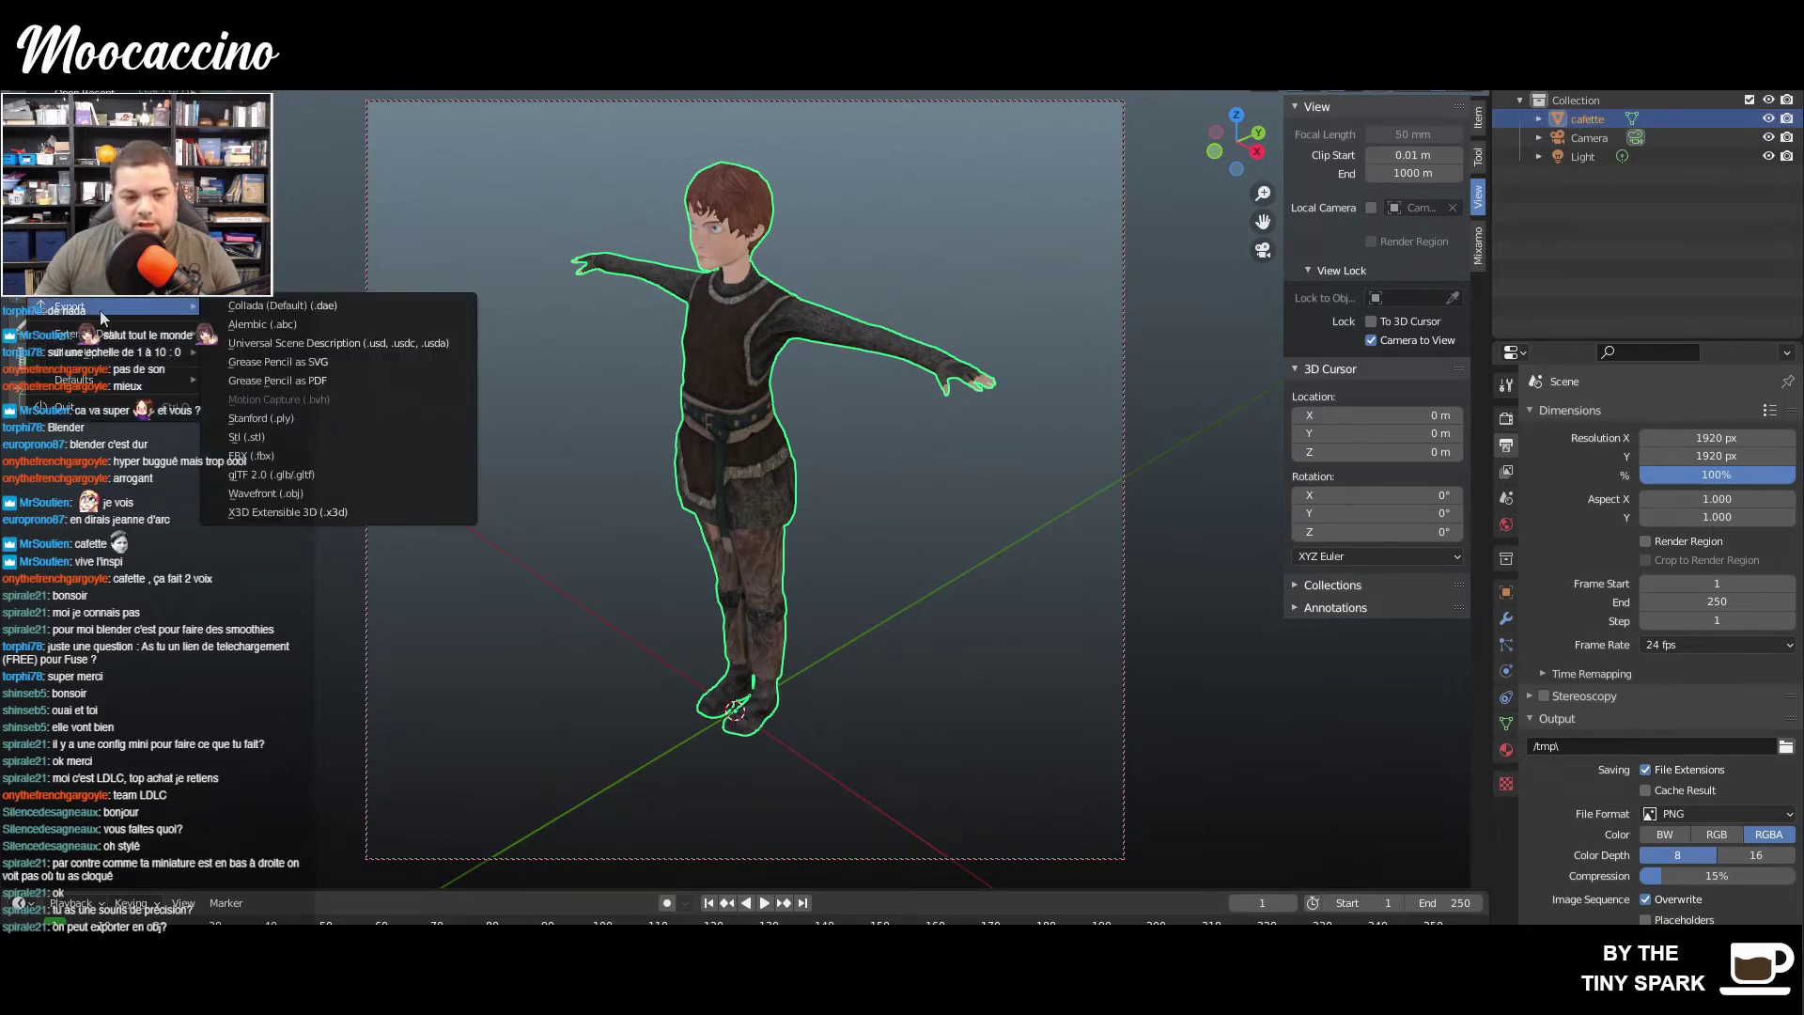
{"action": "left_click", "coordinate": [306, 455]}
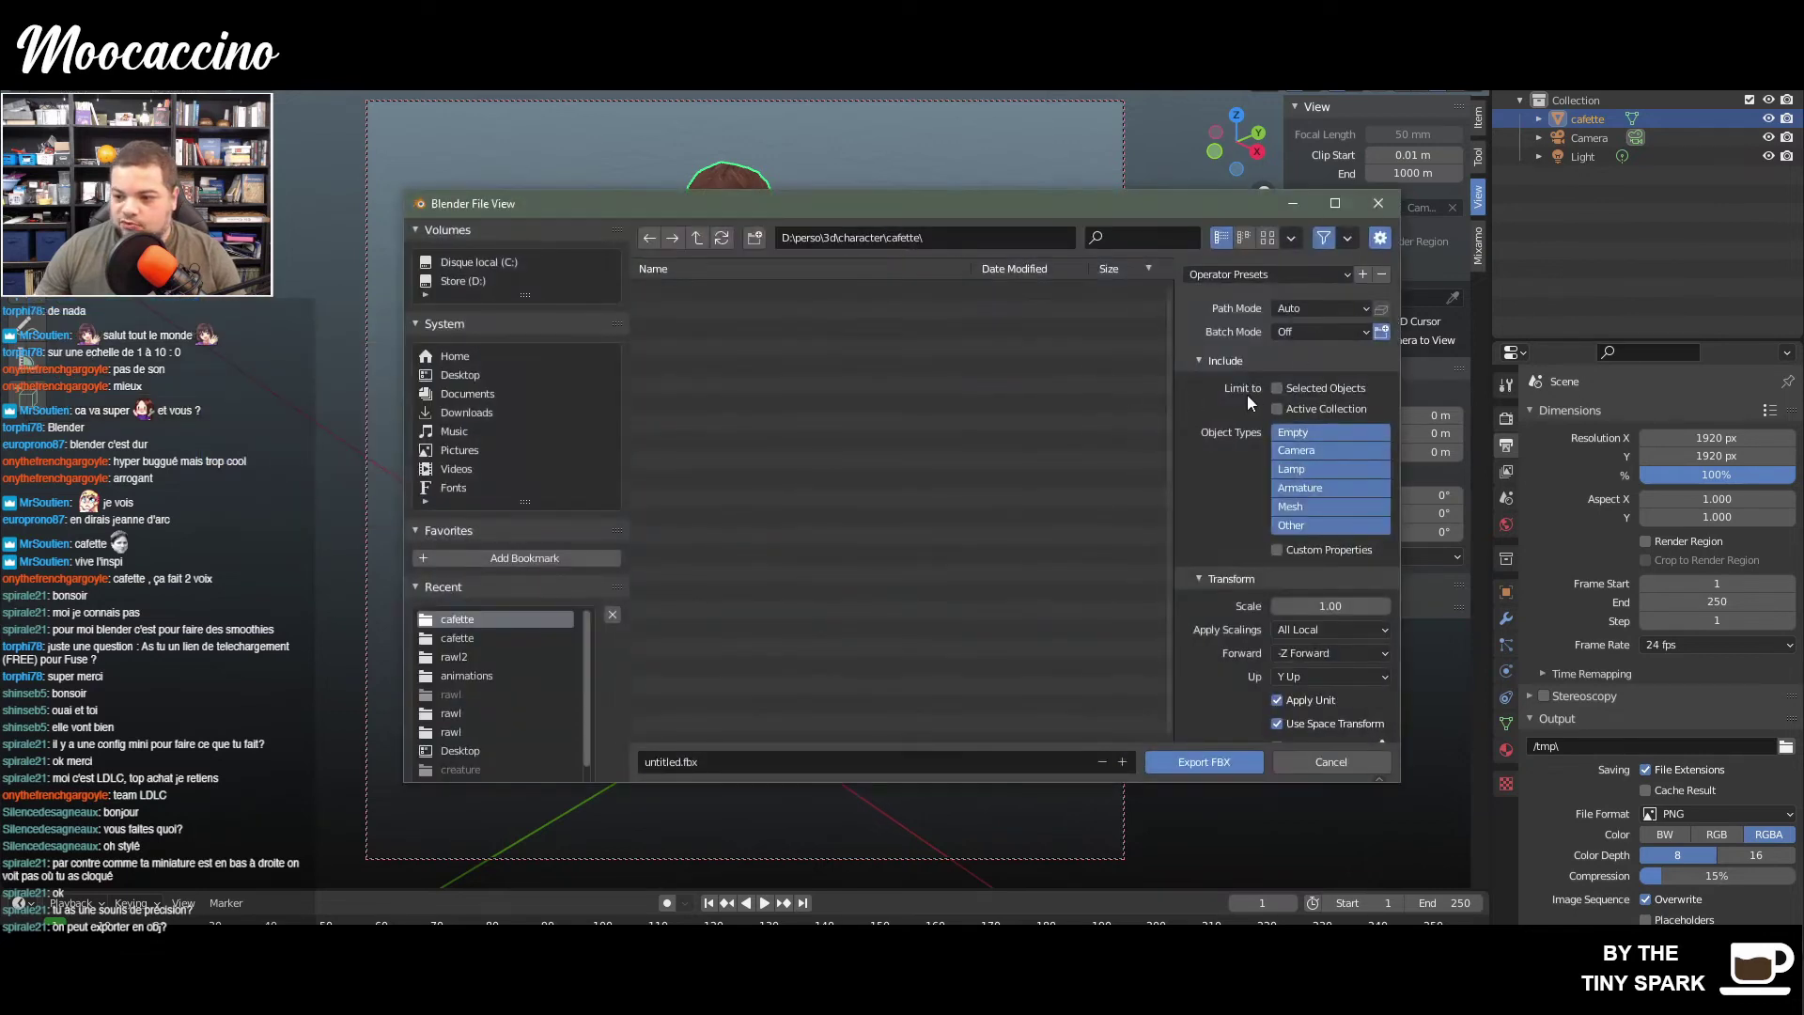
- Limit the FBX export to selected objects, set the path mode to Copy, and embed the textures
{"action": "left_click", "coordinate": [1280, 388]}
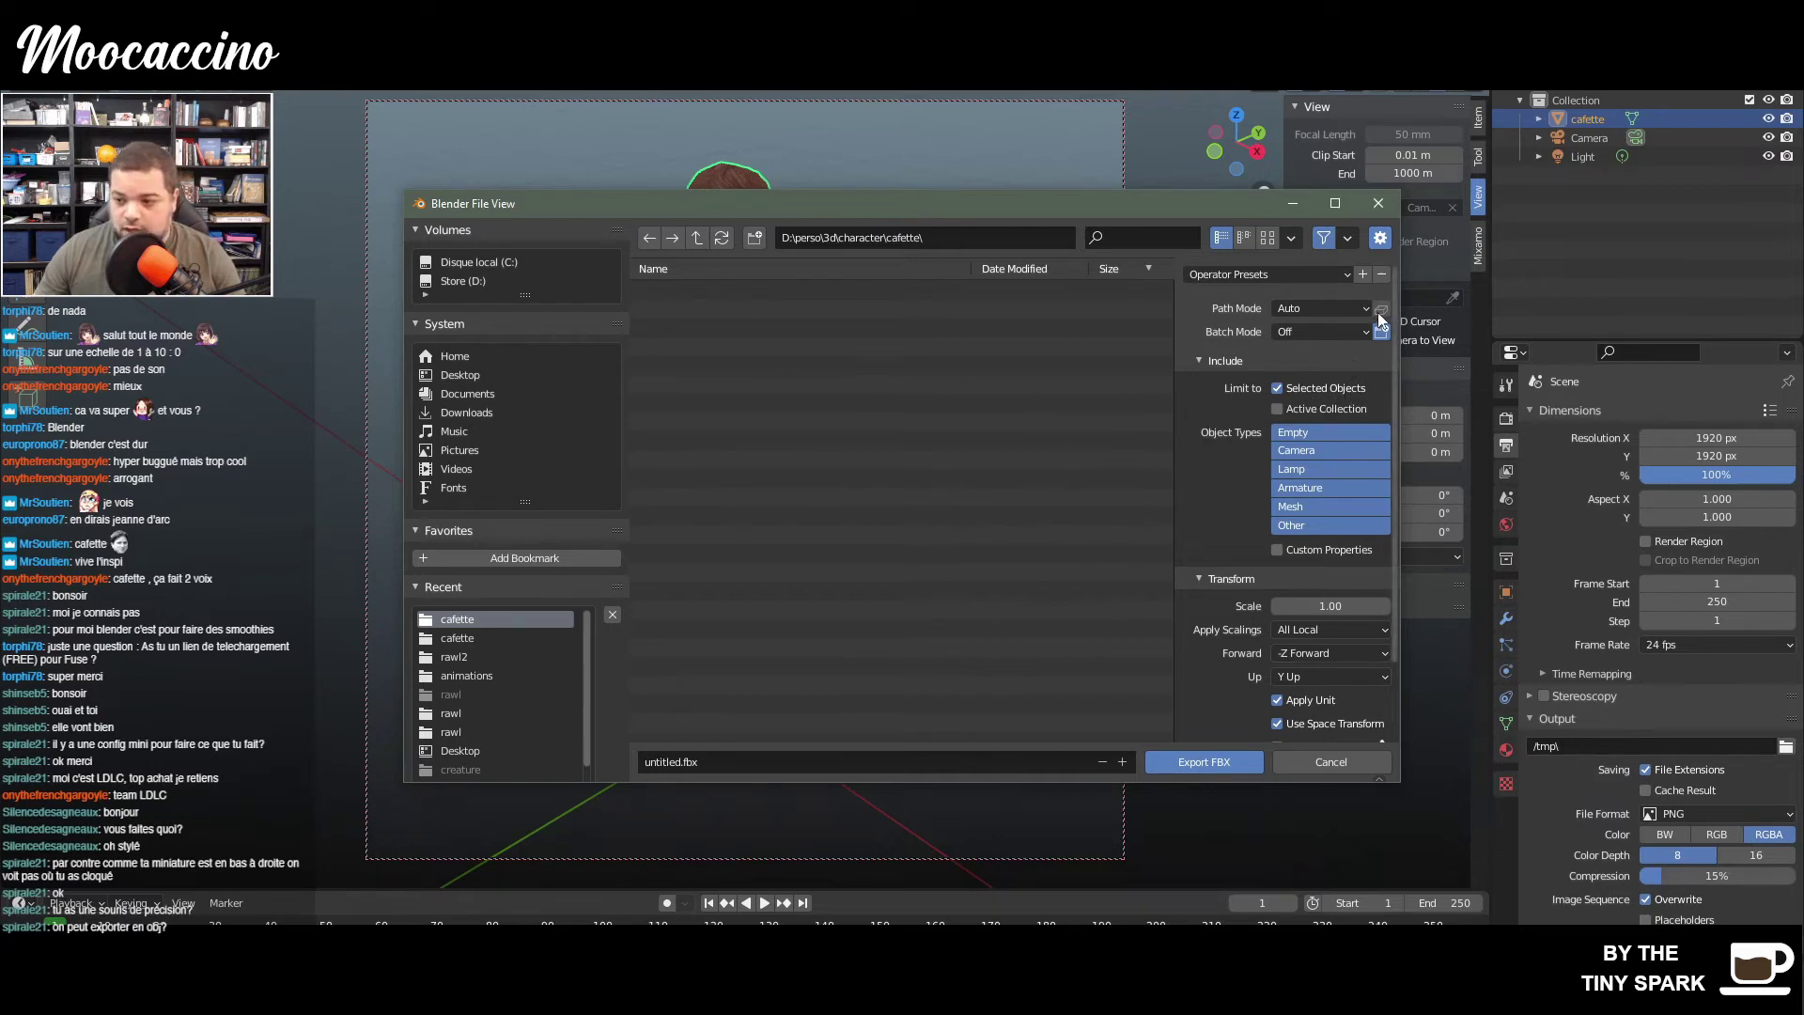
{"action": "left_click", "coordinate": [1343, 306]}
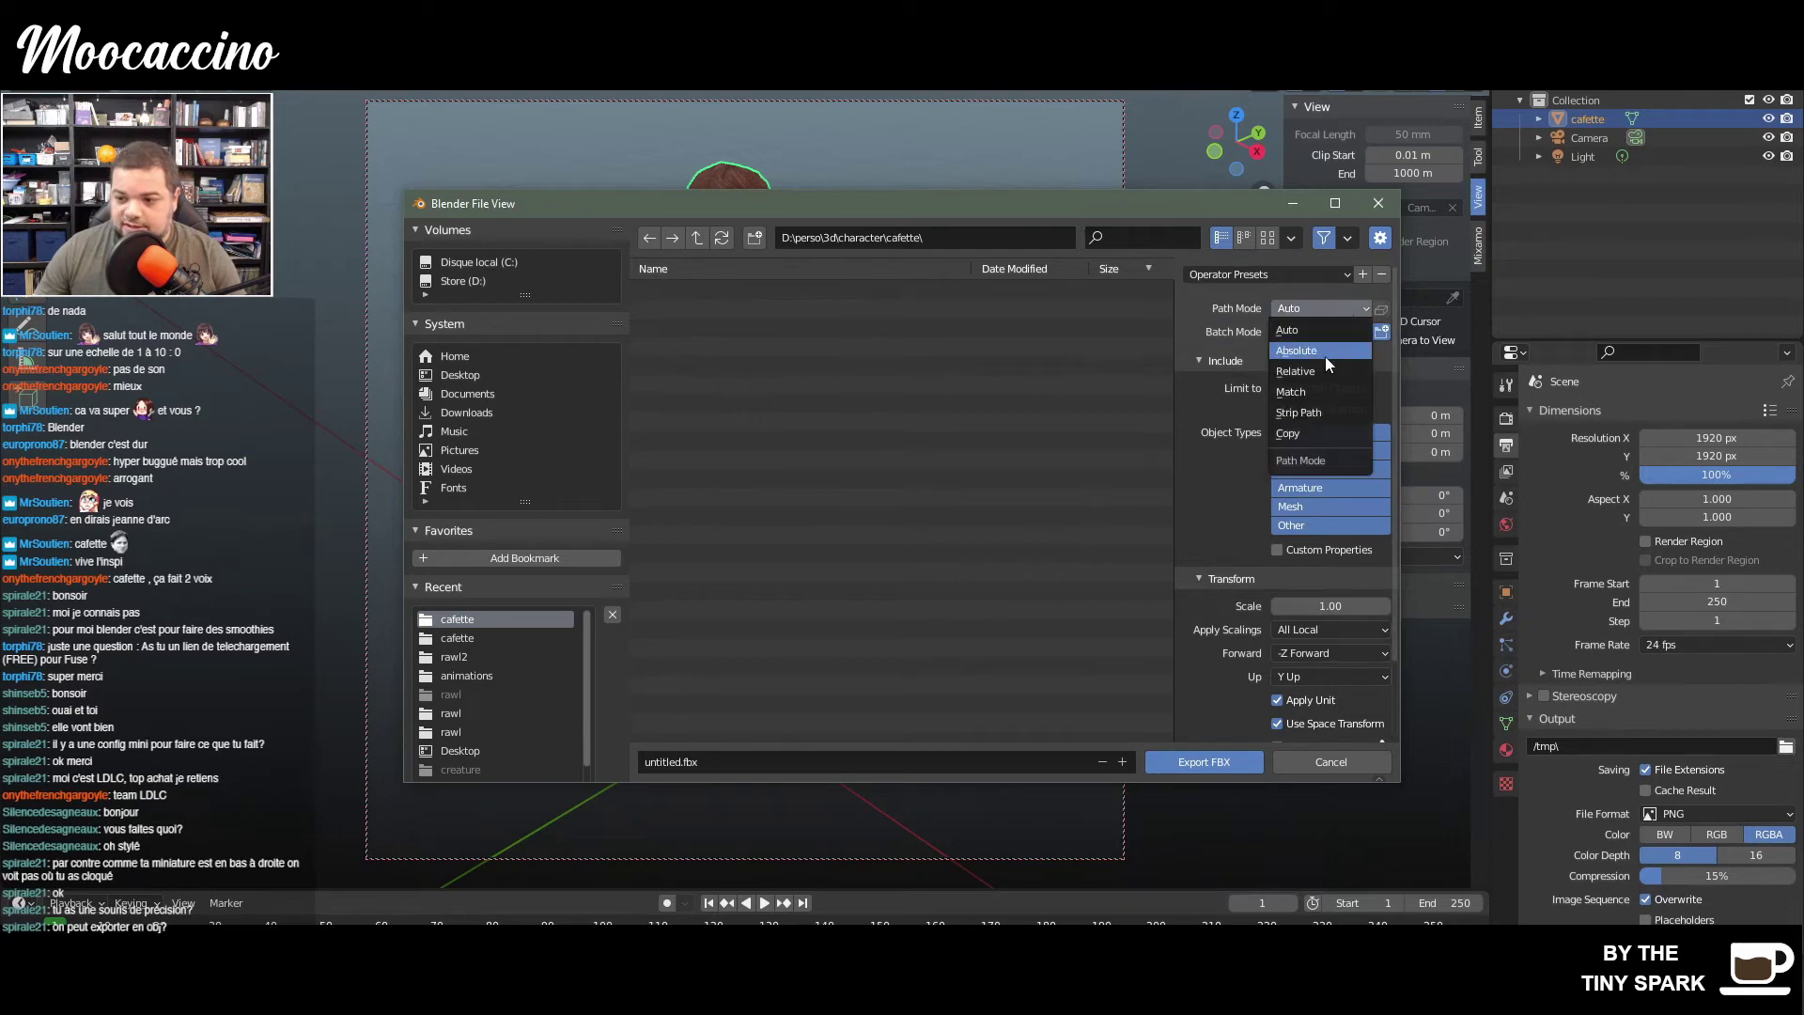
{"action": "left_click", "coordinate": [1305, 437]}
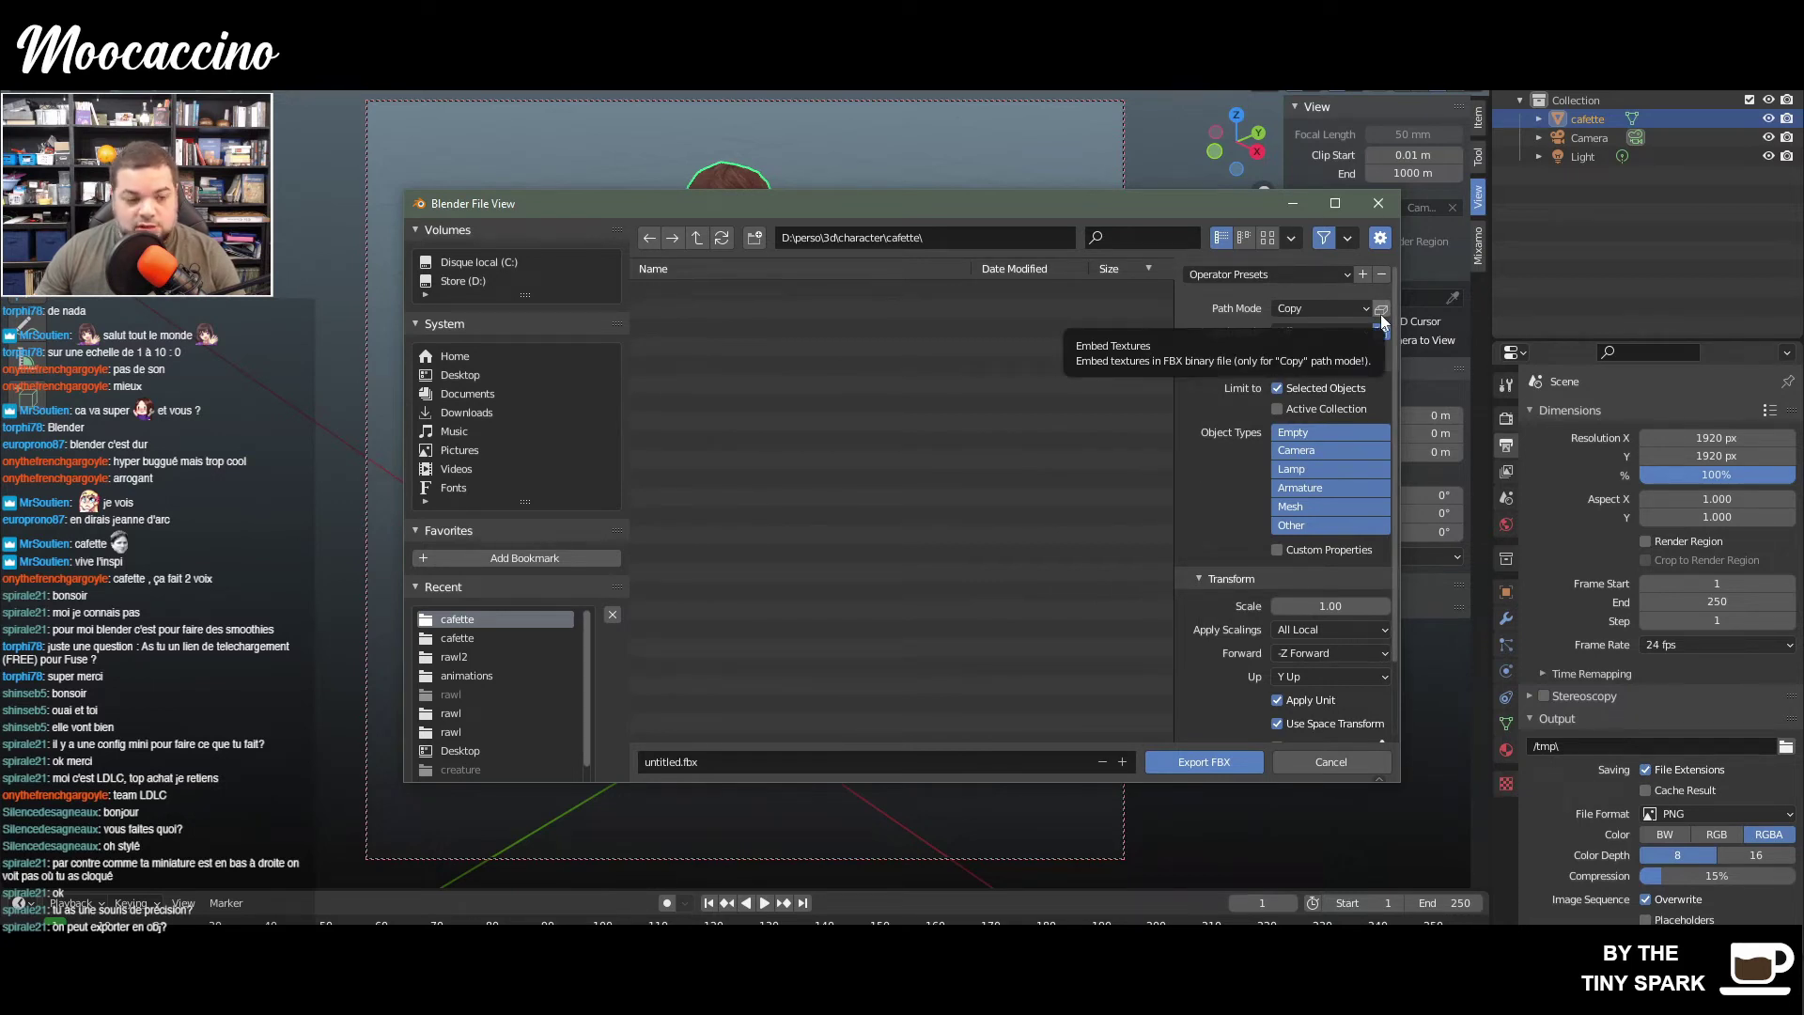
{"action": "left_click", "coordinate": [1380, 310]}
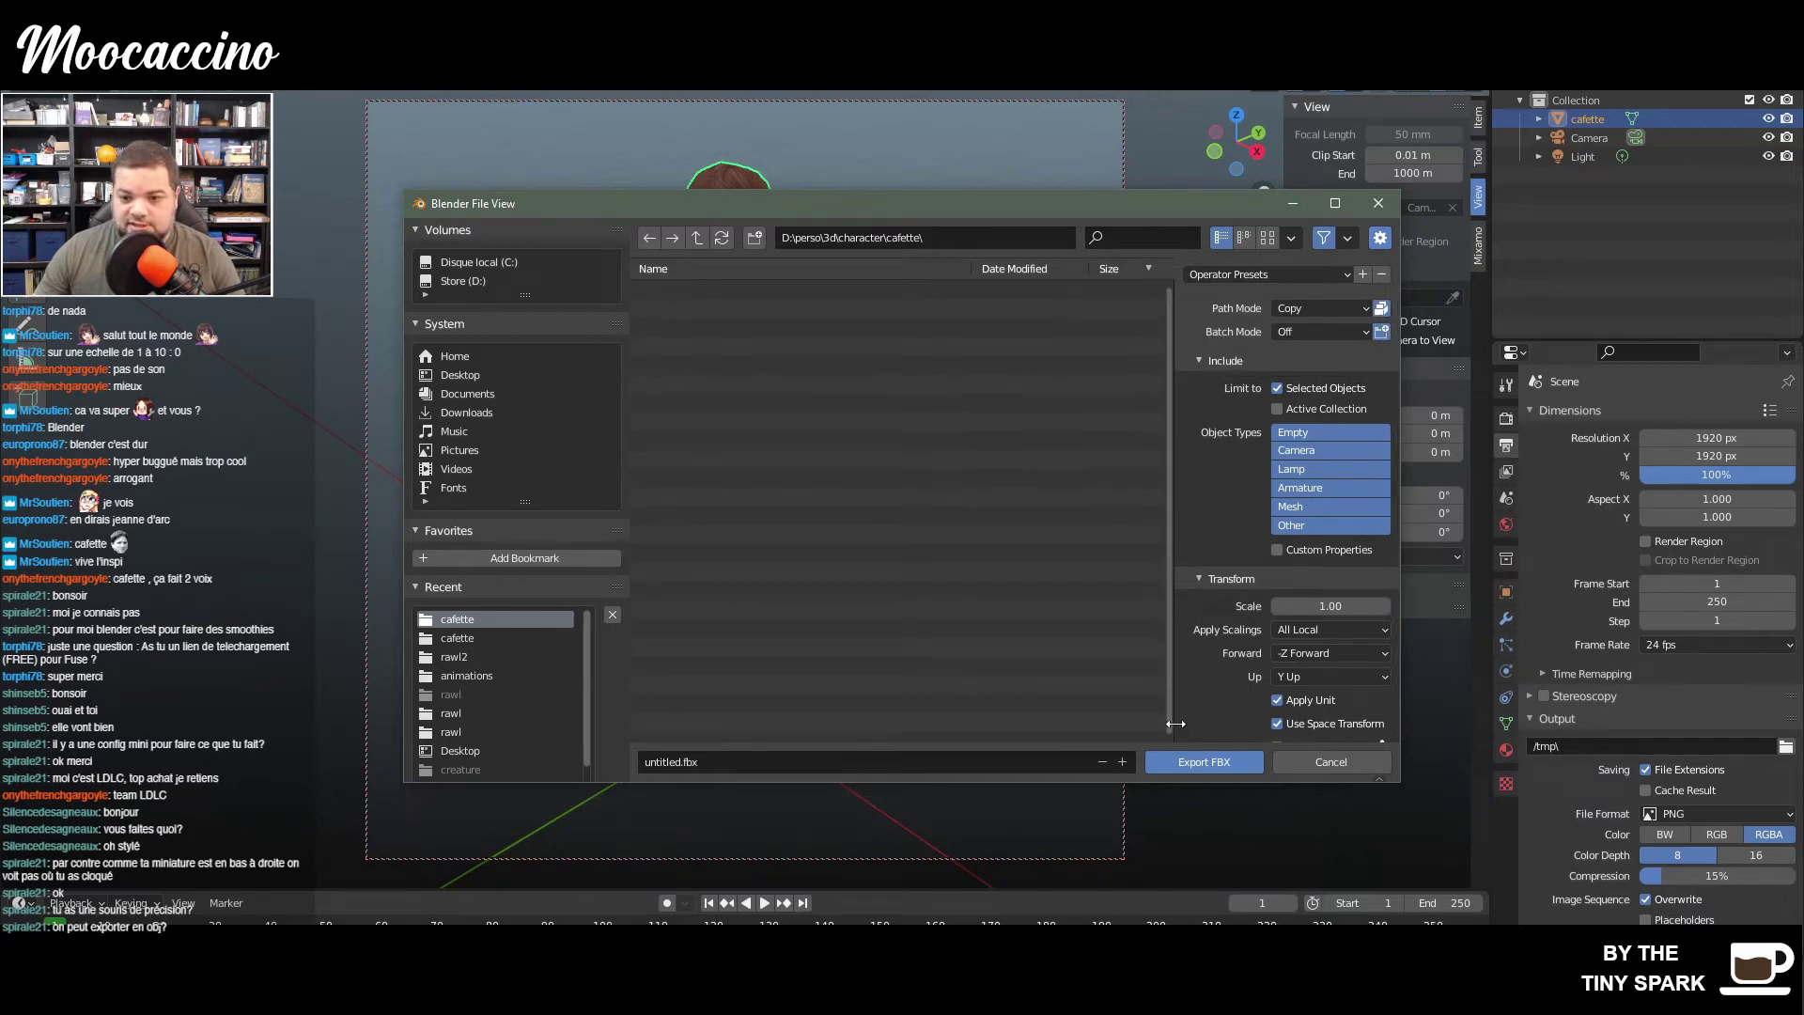
- Name the FBX file cafette and export it
{"action": "left_click", "coordinate": [677, 763]}
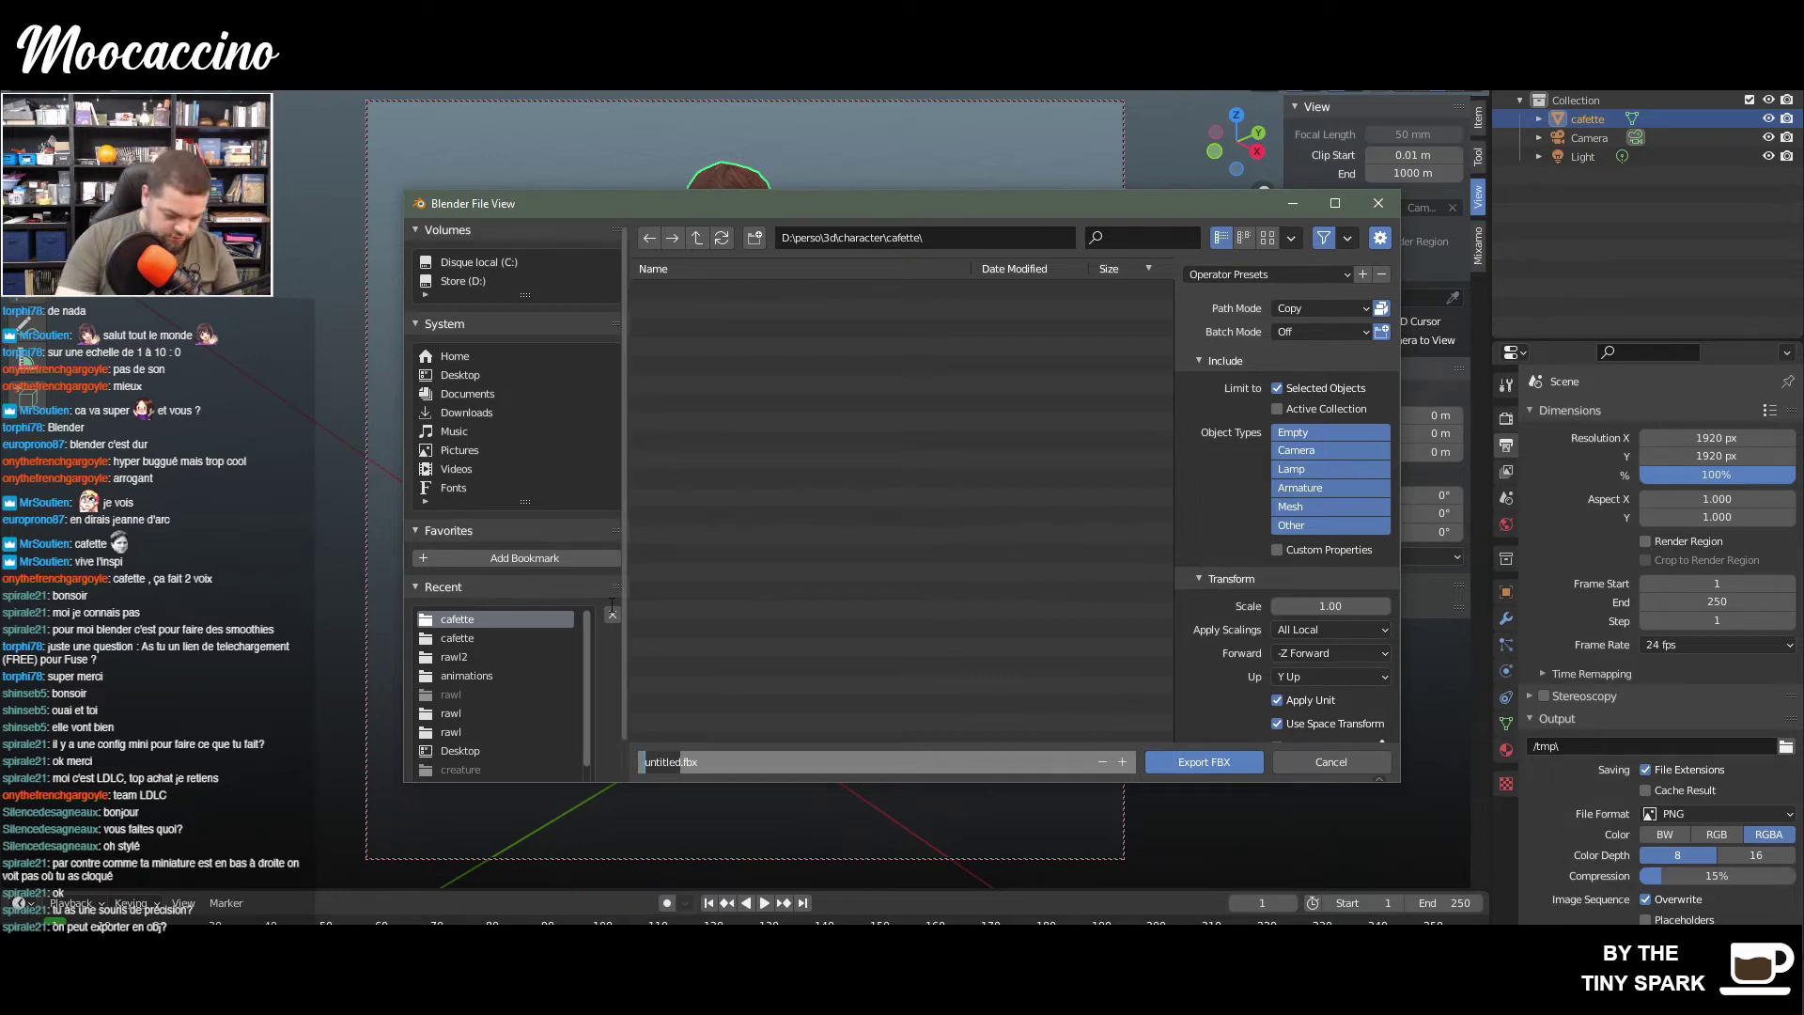
{"action": "type", "text": "cafette"}
{"action": "key", "text": "Return"}
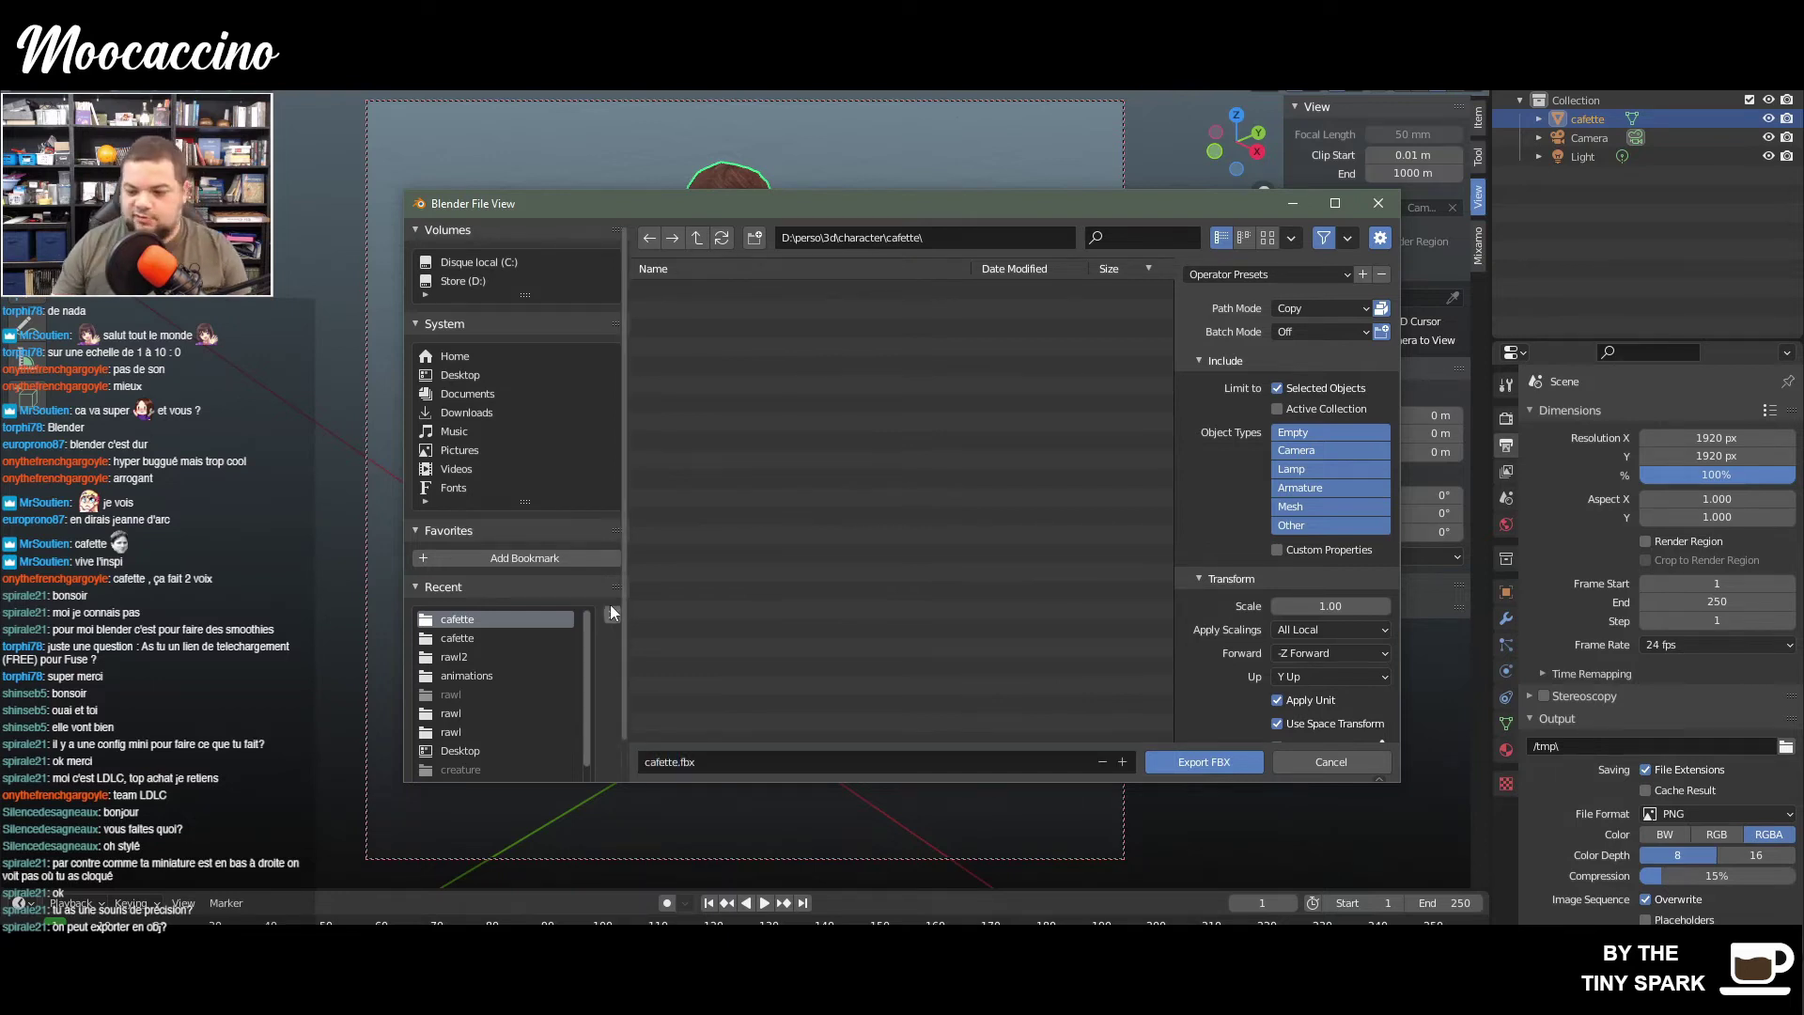
- Switch to the browser, open the Mixamo site, and upload cafette.fbx from the file explorer as a character
{"action": "key", "text": "alt+Tab"}
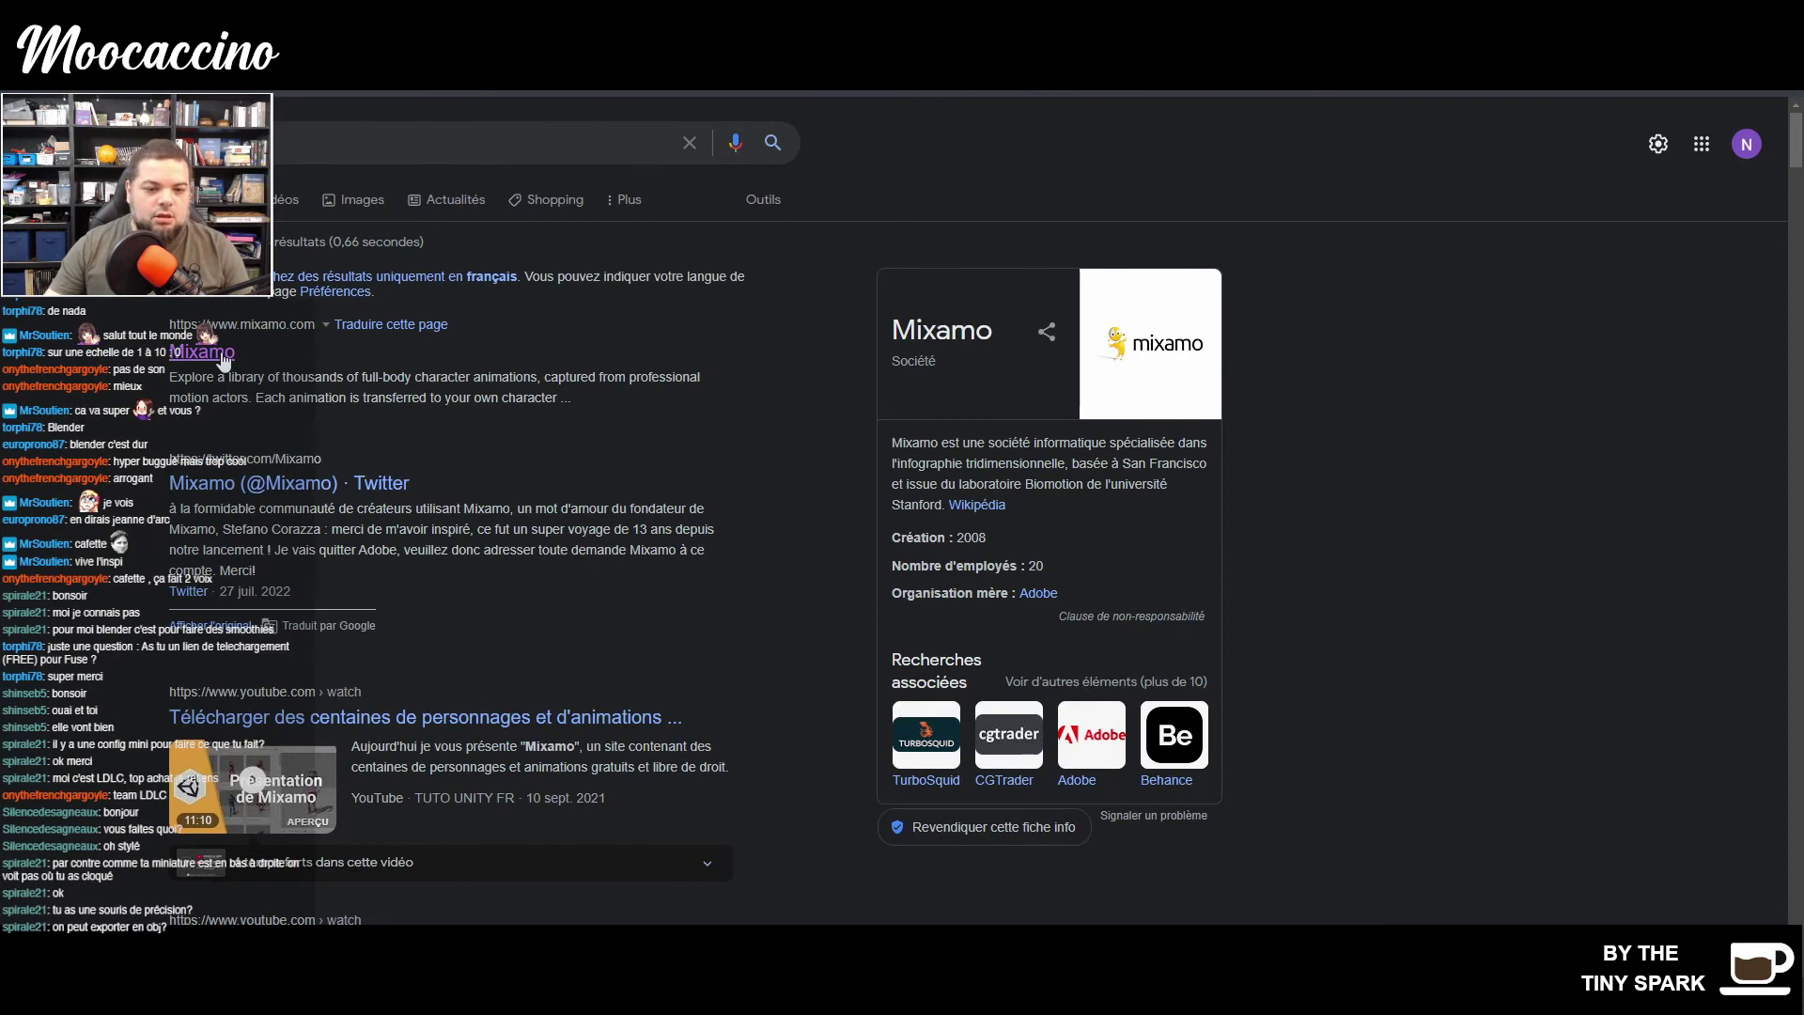
{"action": "left_click", "coordinate": [273, 352]}
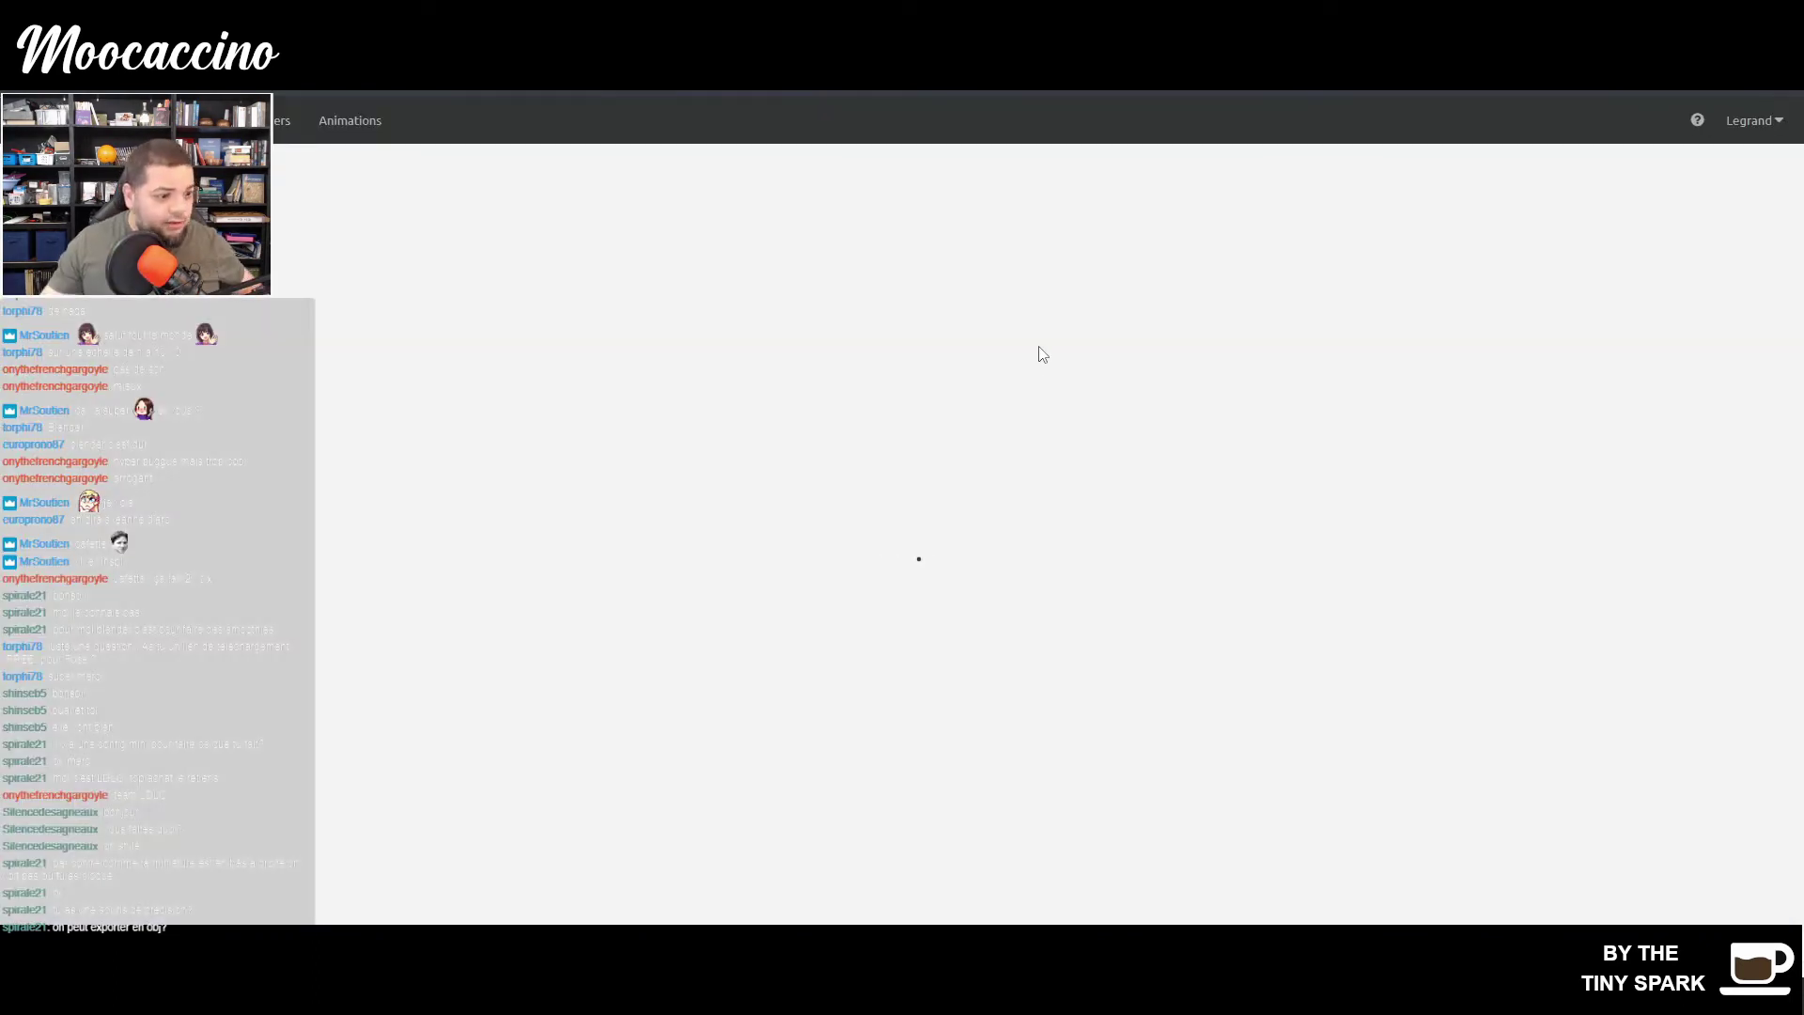
{"action": "key", "text": "alt+Tab"}
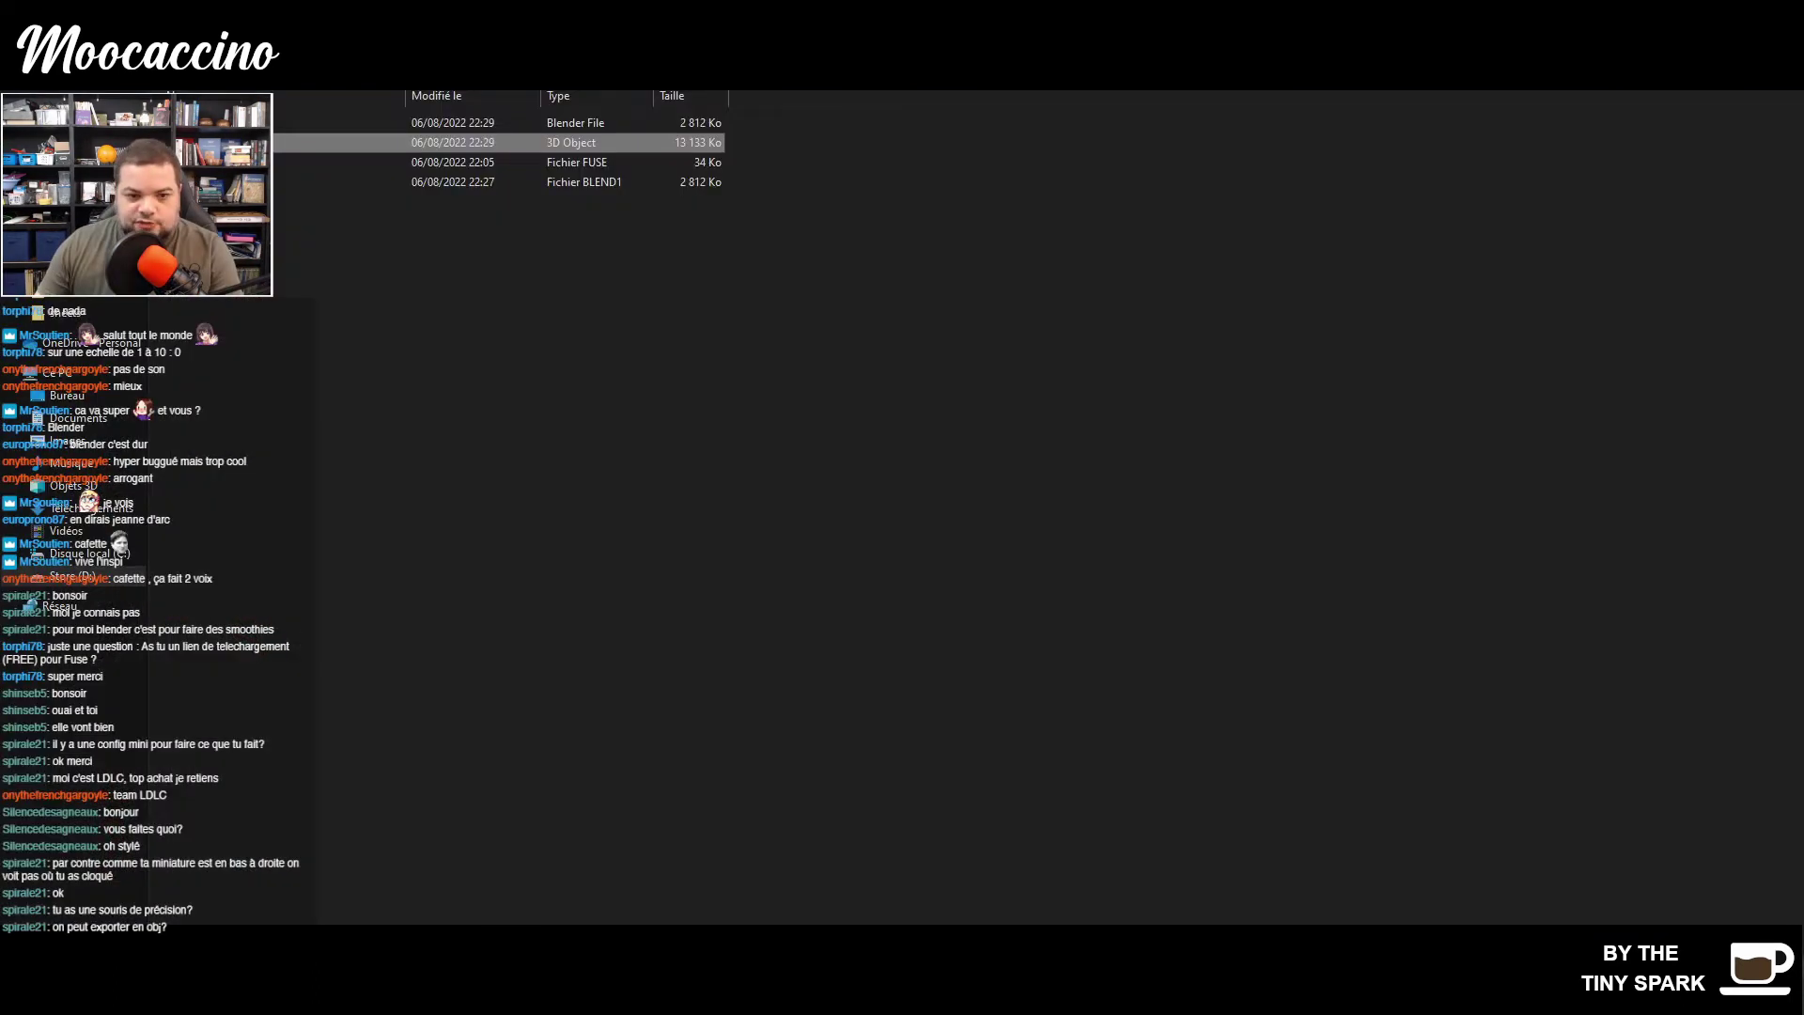
{"action": "left_click_drag", "start_coordinate": [965, 93], "coordinate": [1143, 716]}
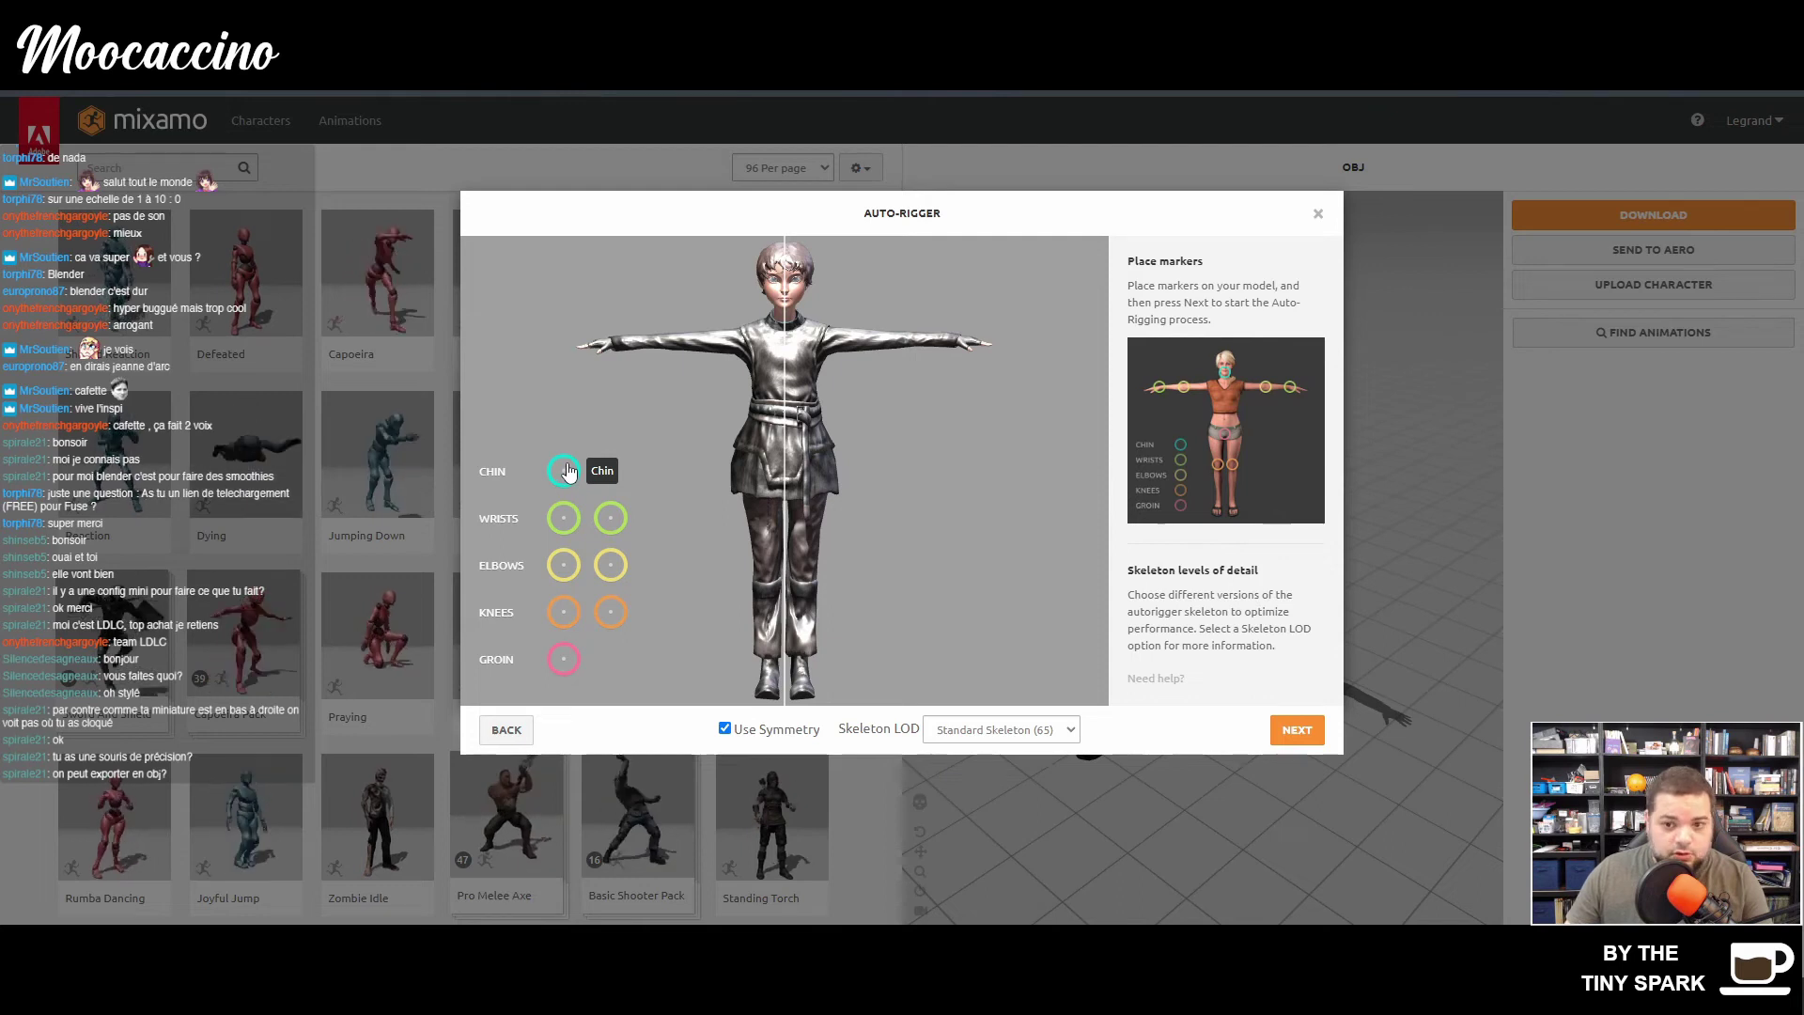
- Place the chin, wrist, elbow, knee and groin markers on the character, then run the auto-rigger and accept the rig
{"action": "mouse_move", "coordinate": [565, 472]}
{"action": "left_mouse_down"}
{"action": "mouse_move", "coordinate": [798, 284]}
{"action": "mouse_move", "coordinate": [785, 305]}
{"action": "left_mouse_up"}
{"action": "left_click_drag", "start_coordinate": [564, 517], "coordinate": [618, 339]}
{"action": "left_click_drag", "start_coordinate": [564, 564], "coordinate": [667, 341]}
{"action": "mouse_move", "coordinate": [564, 612]}
{"action": "left_mouse_down"}
{"action": "mouse_move", "coordinate": [761, 523]}
{"action": "mouse_move", "coordinate": [766, 563]}
{"action": "left_mouse_up"}
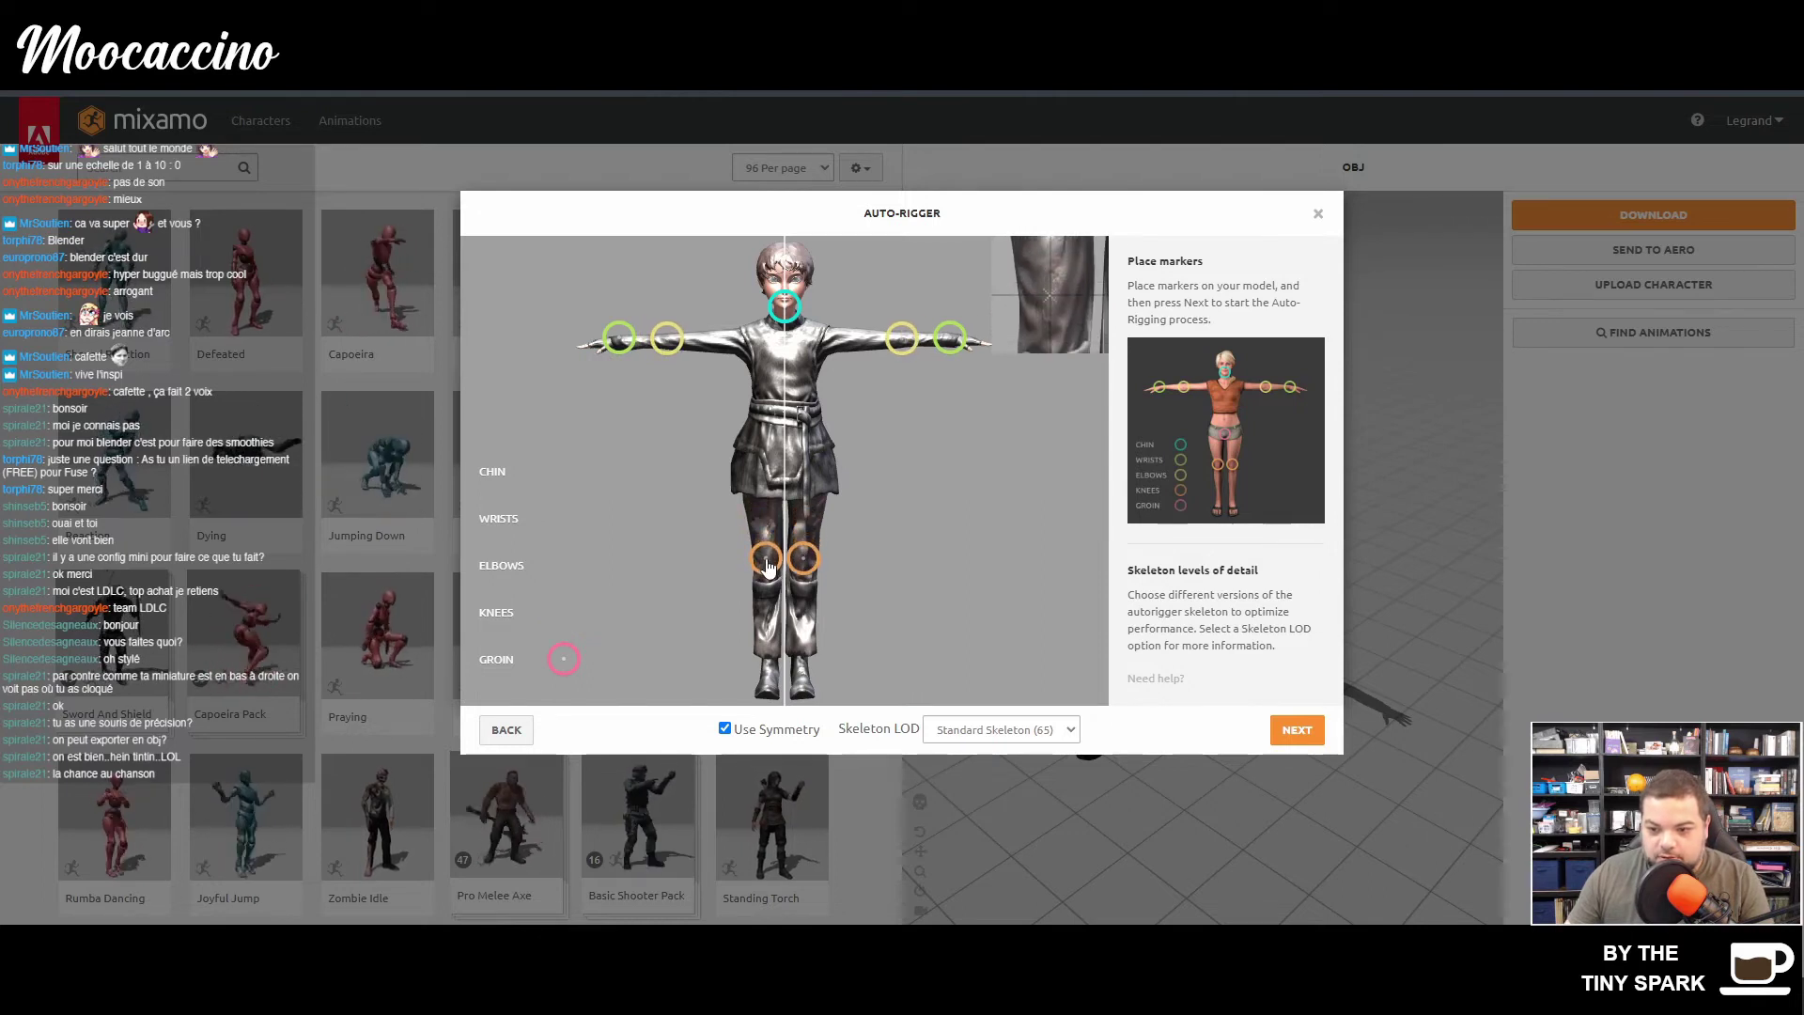
{"action": "mouse_move", "coordinate": [564, 659]}
{"action": "left_mouse_down"}
{"action": "mouse_move", "coordinate": [676, 536]}
{"action": "mouse_move", "coordinate": [785, 471]}
{"action": "left_mouse_up"}
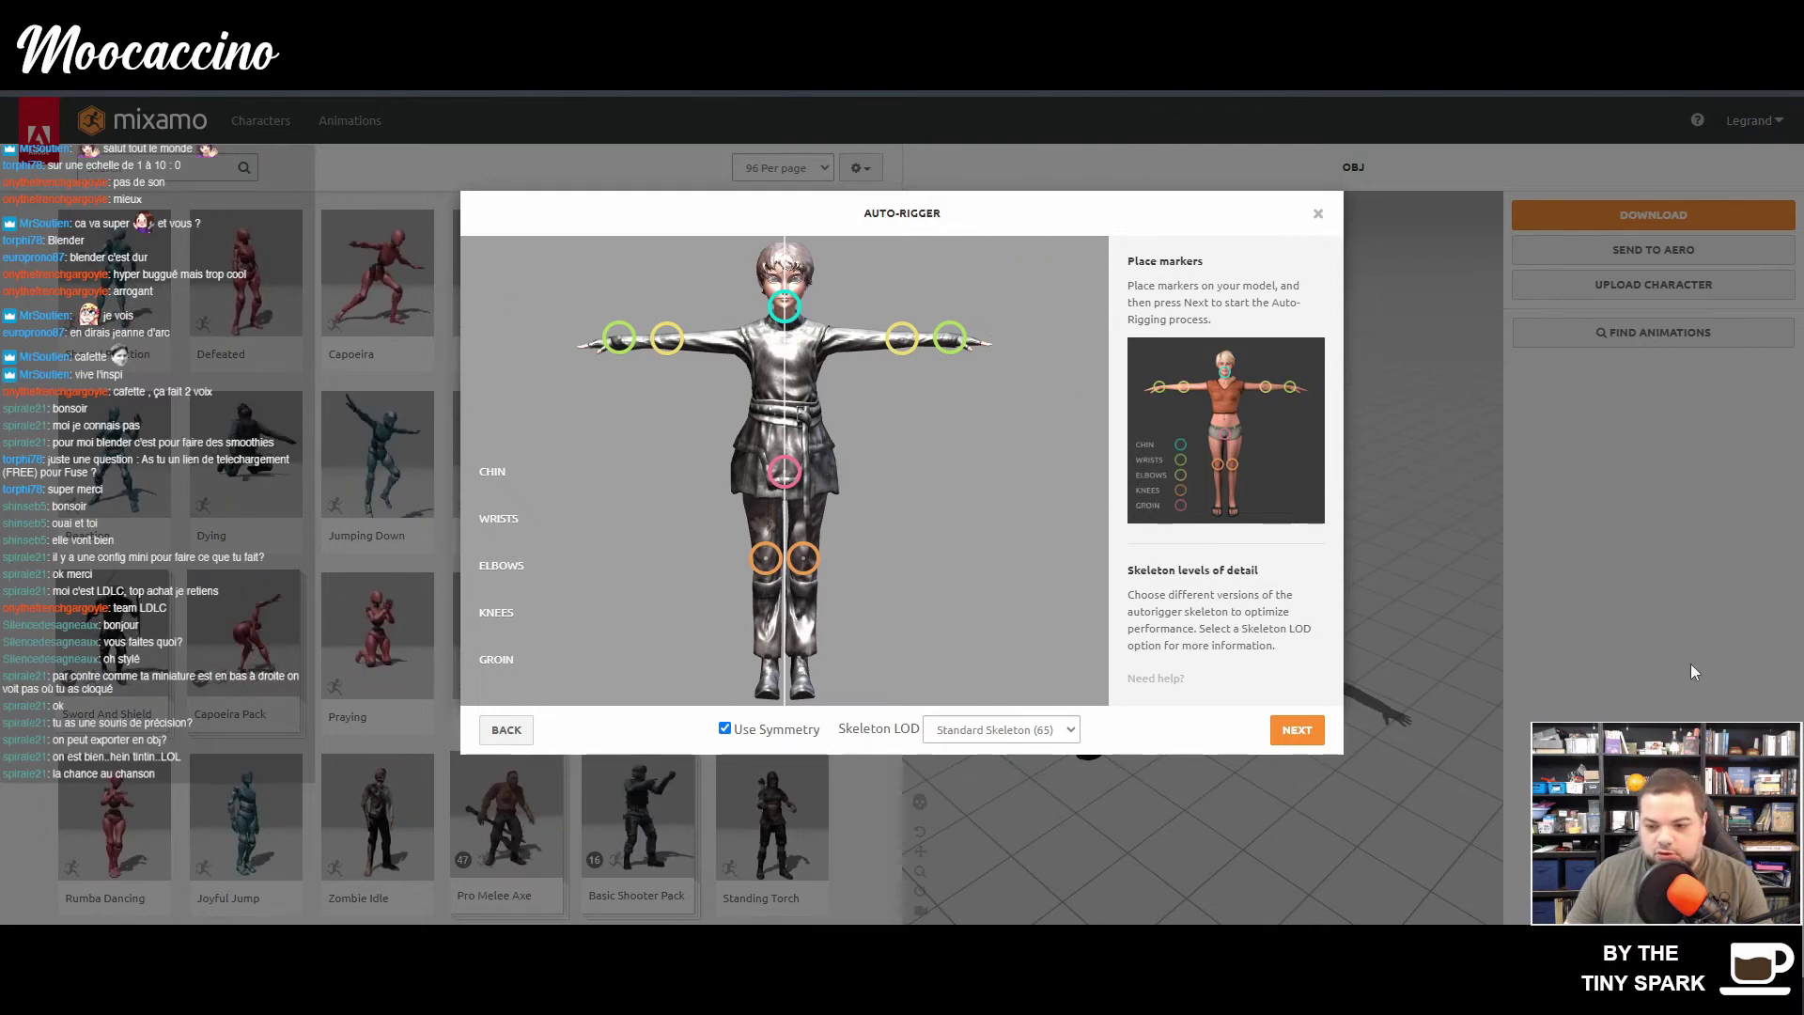
{"action": "left_click", "coordinate": [1314, 737]}
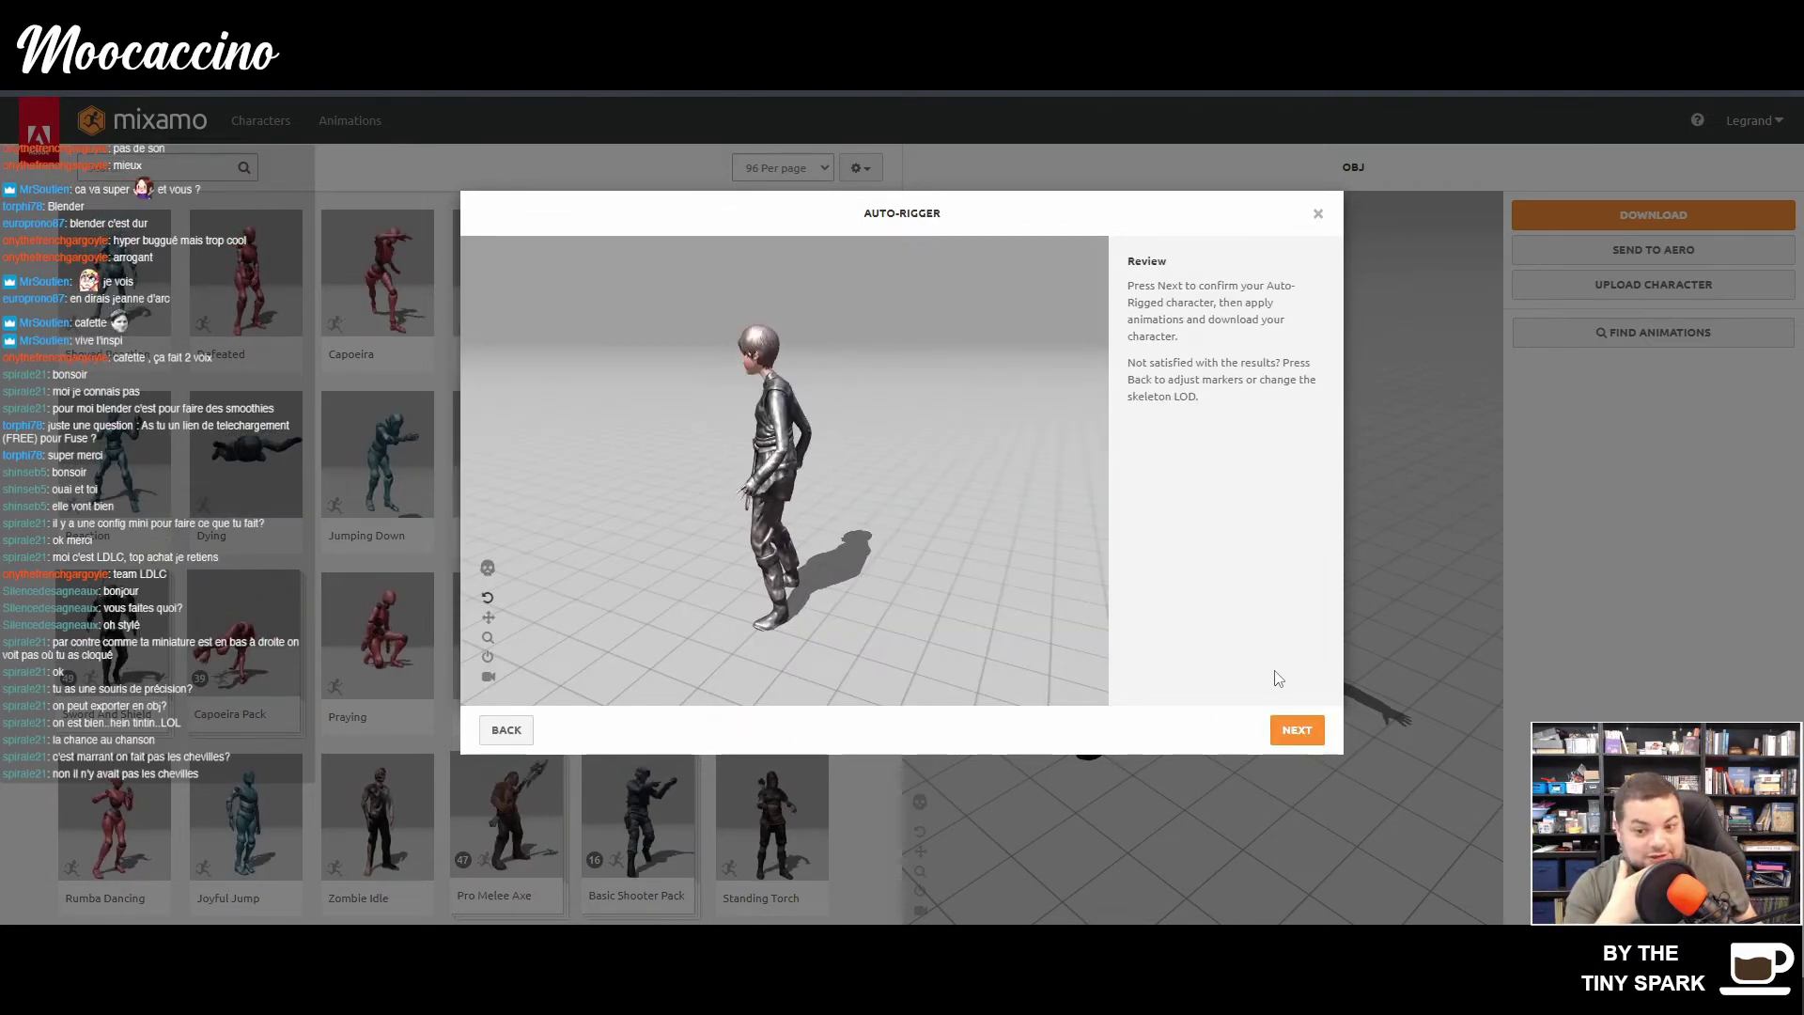
{"action": "left_click", "coordinate": [1296, 730]}
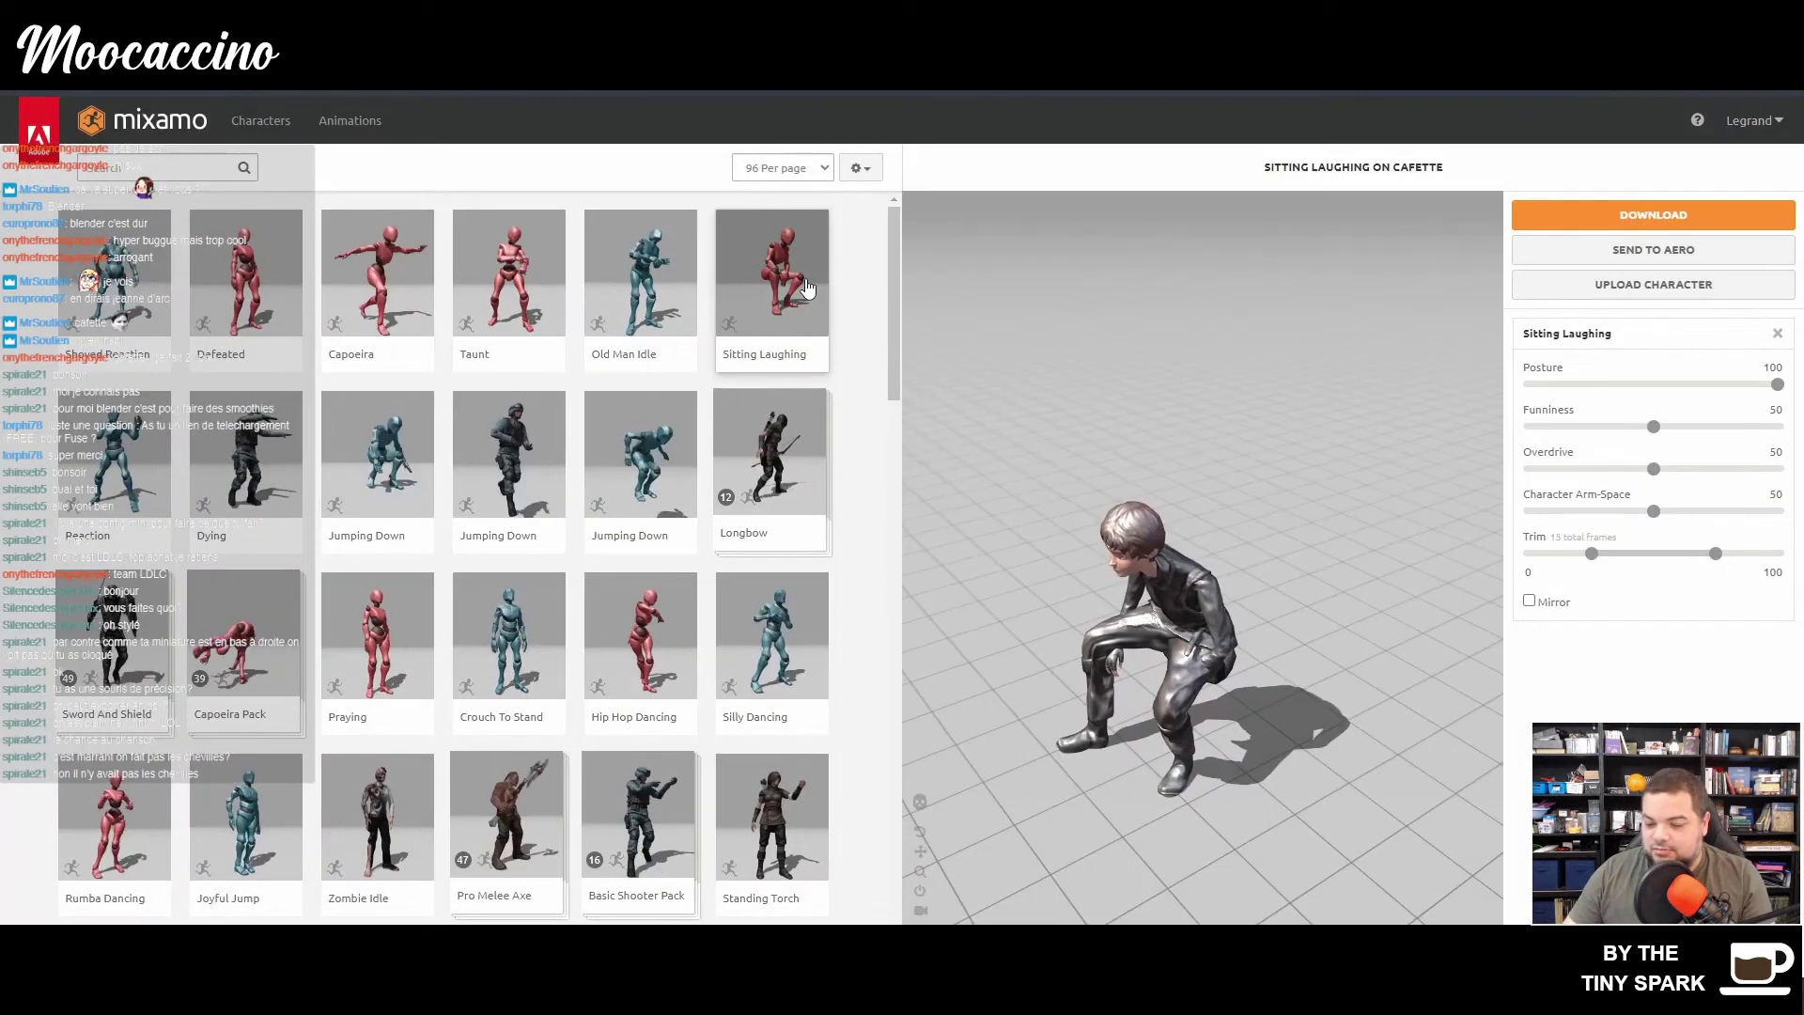
- Preview animations such as Hip Hop Dancing and Hurricane Kick on the rigged character
{"action": "left_click_drag", "start_coordinate": [1272, 755], "coordinate": [1355, 626]}
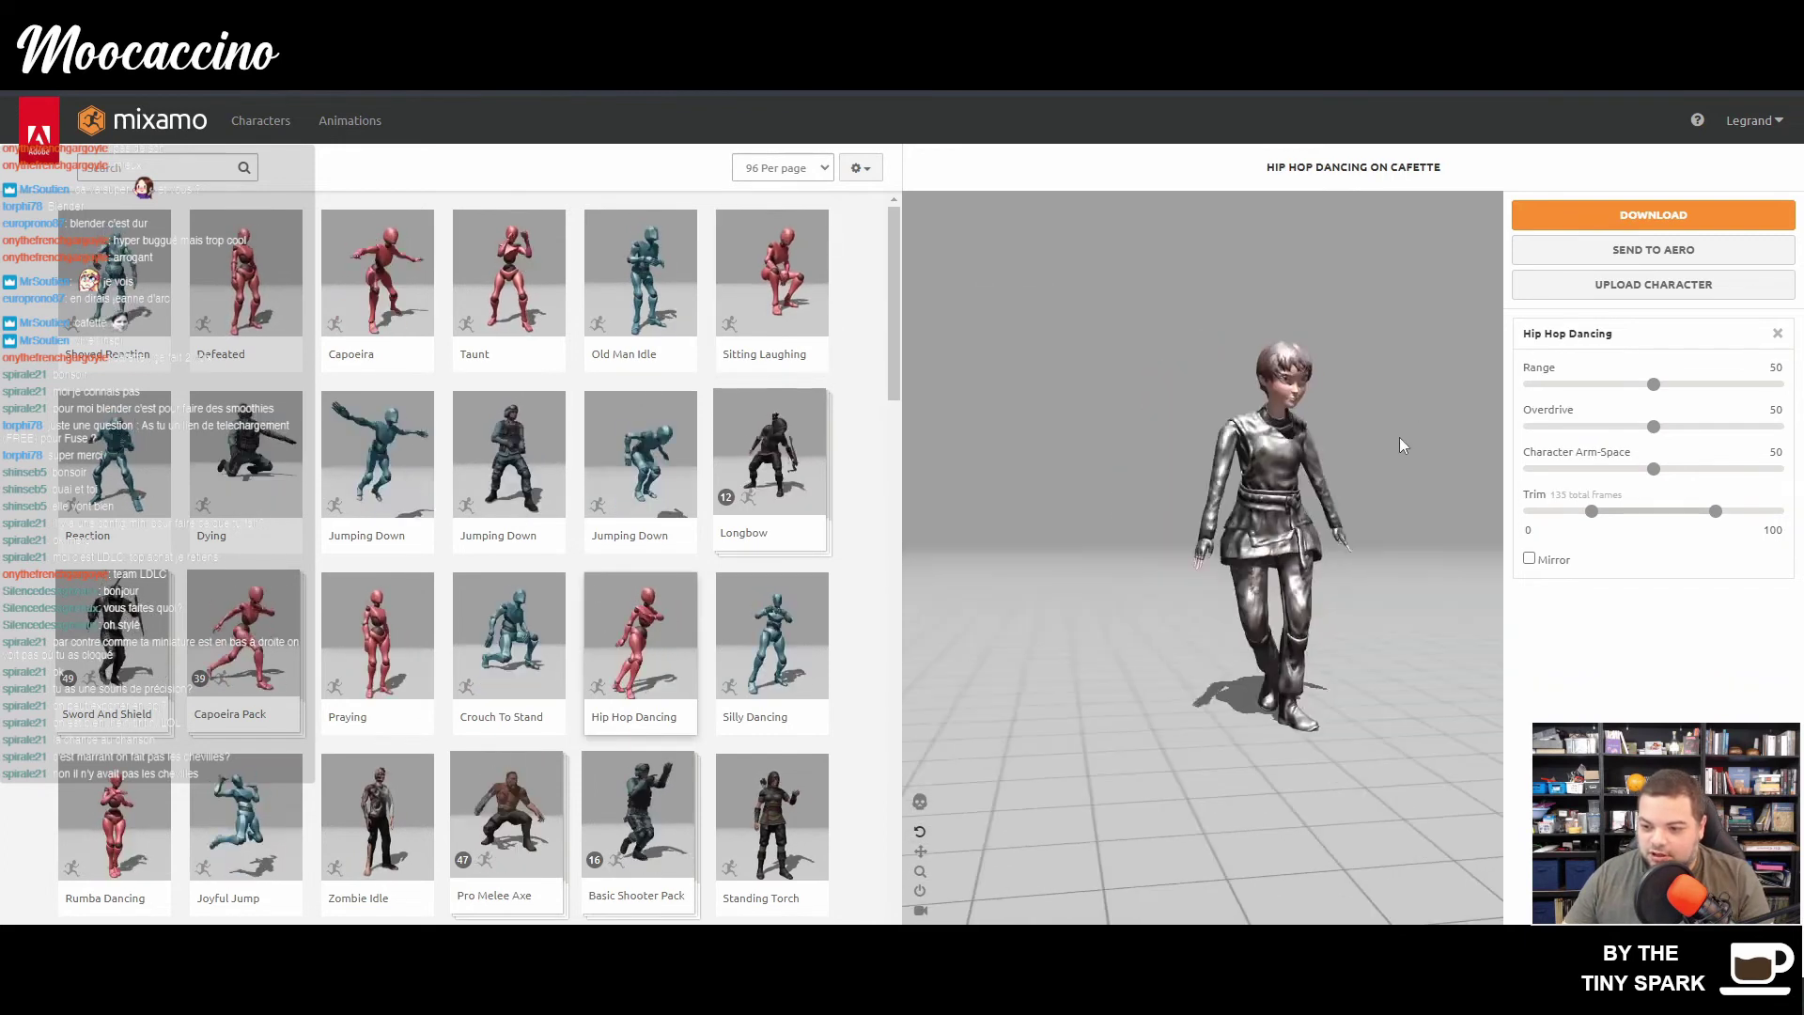
{"action": "scroll", "coordinate": [393, 637], "scroll_direction": "down", "scroll_amount": 4}
{"action": "left_click", "coordinate": [113, 451]}
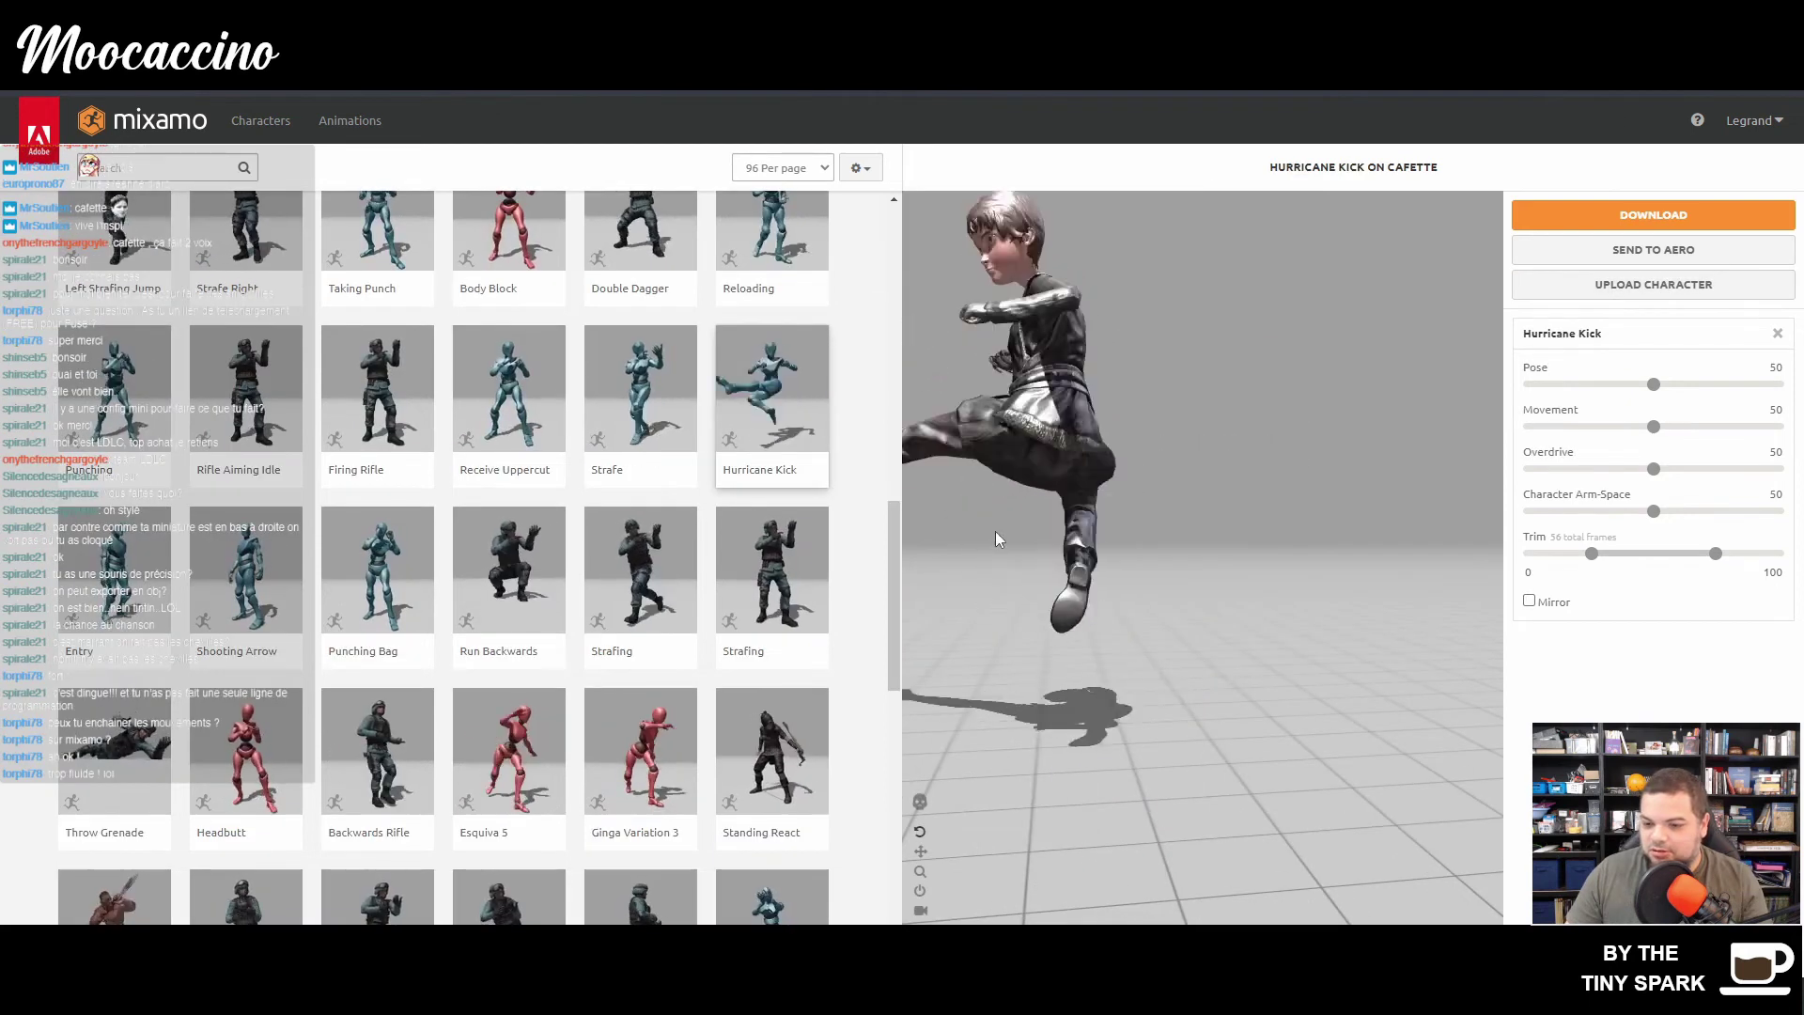
- Download the Punching Bag animation as FBX Binary at 60 frames per second, without skin and with no keyframe reduction
{"action": "left_click", "coordinate": [377, 583]}
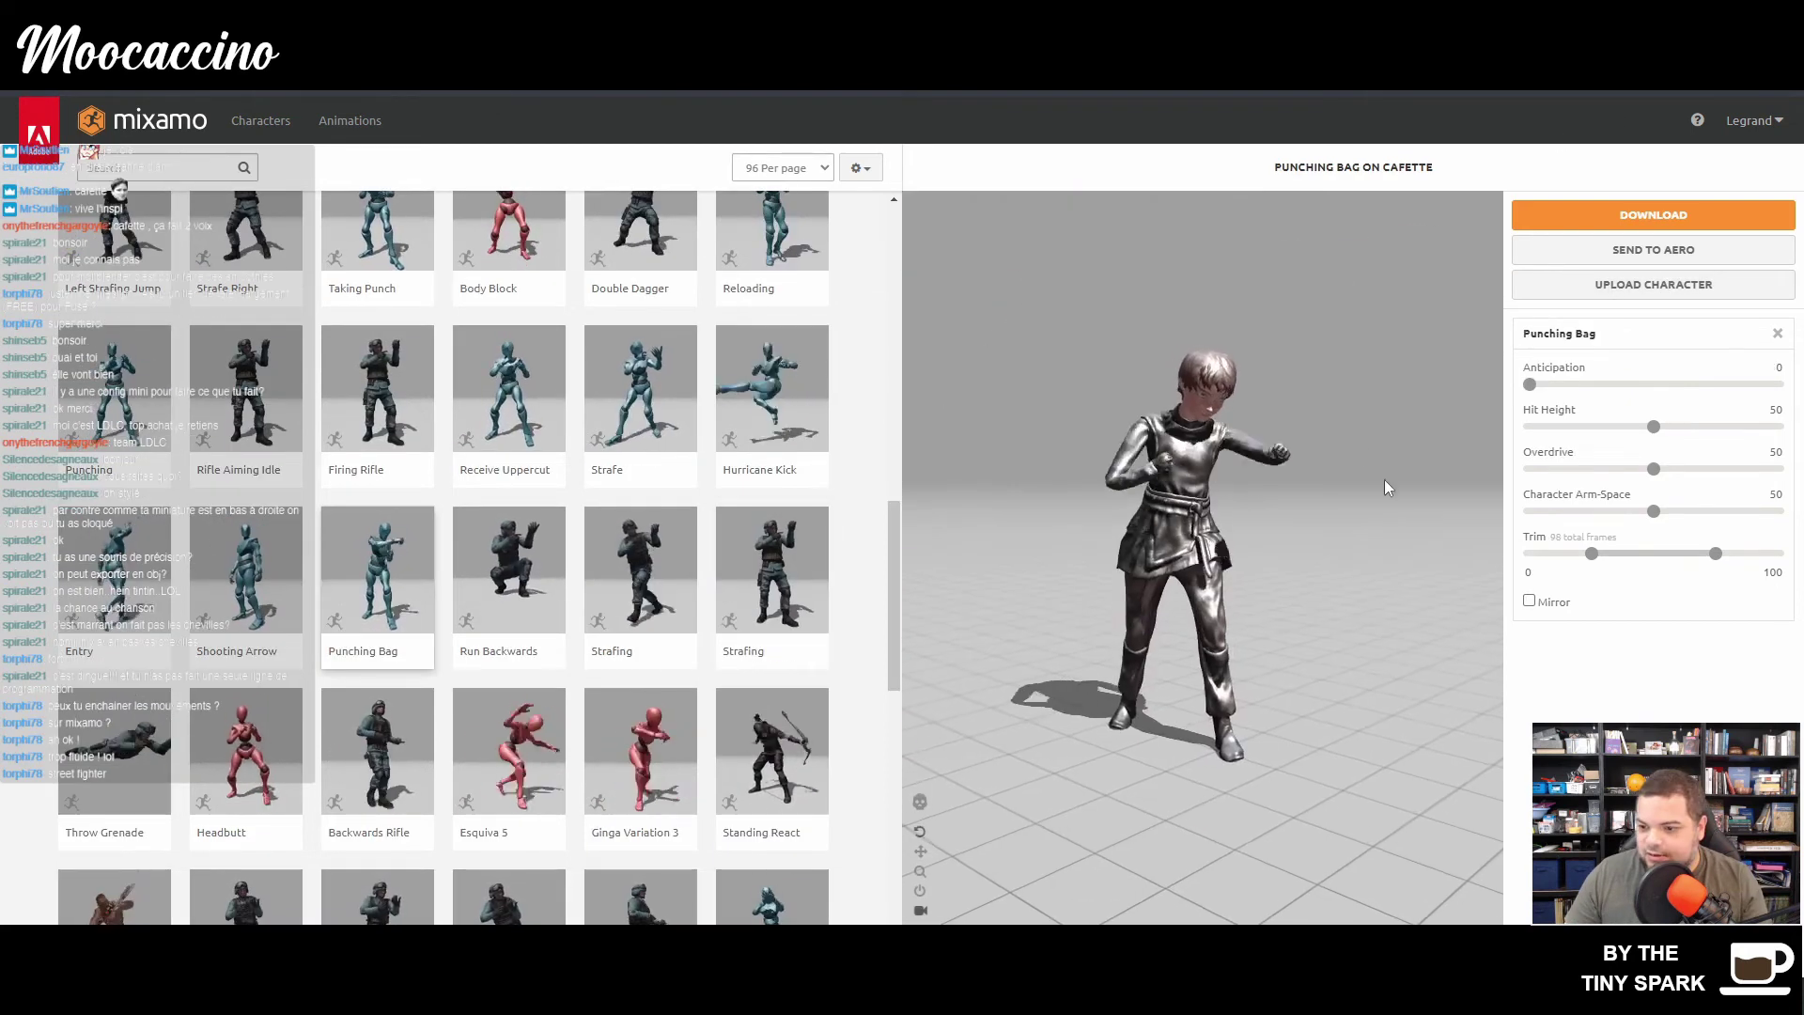
{"action": "left_click", "coordinate": [1701, 230]}
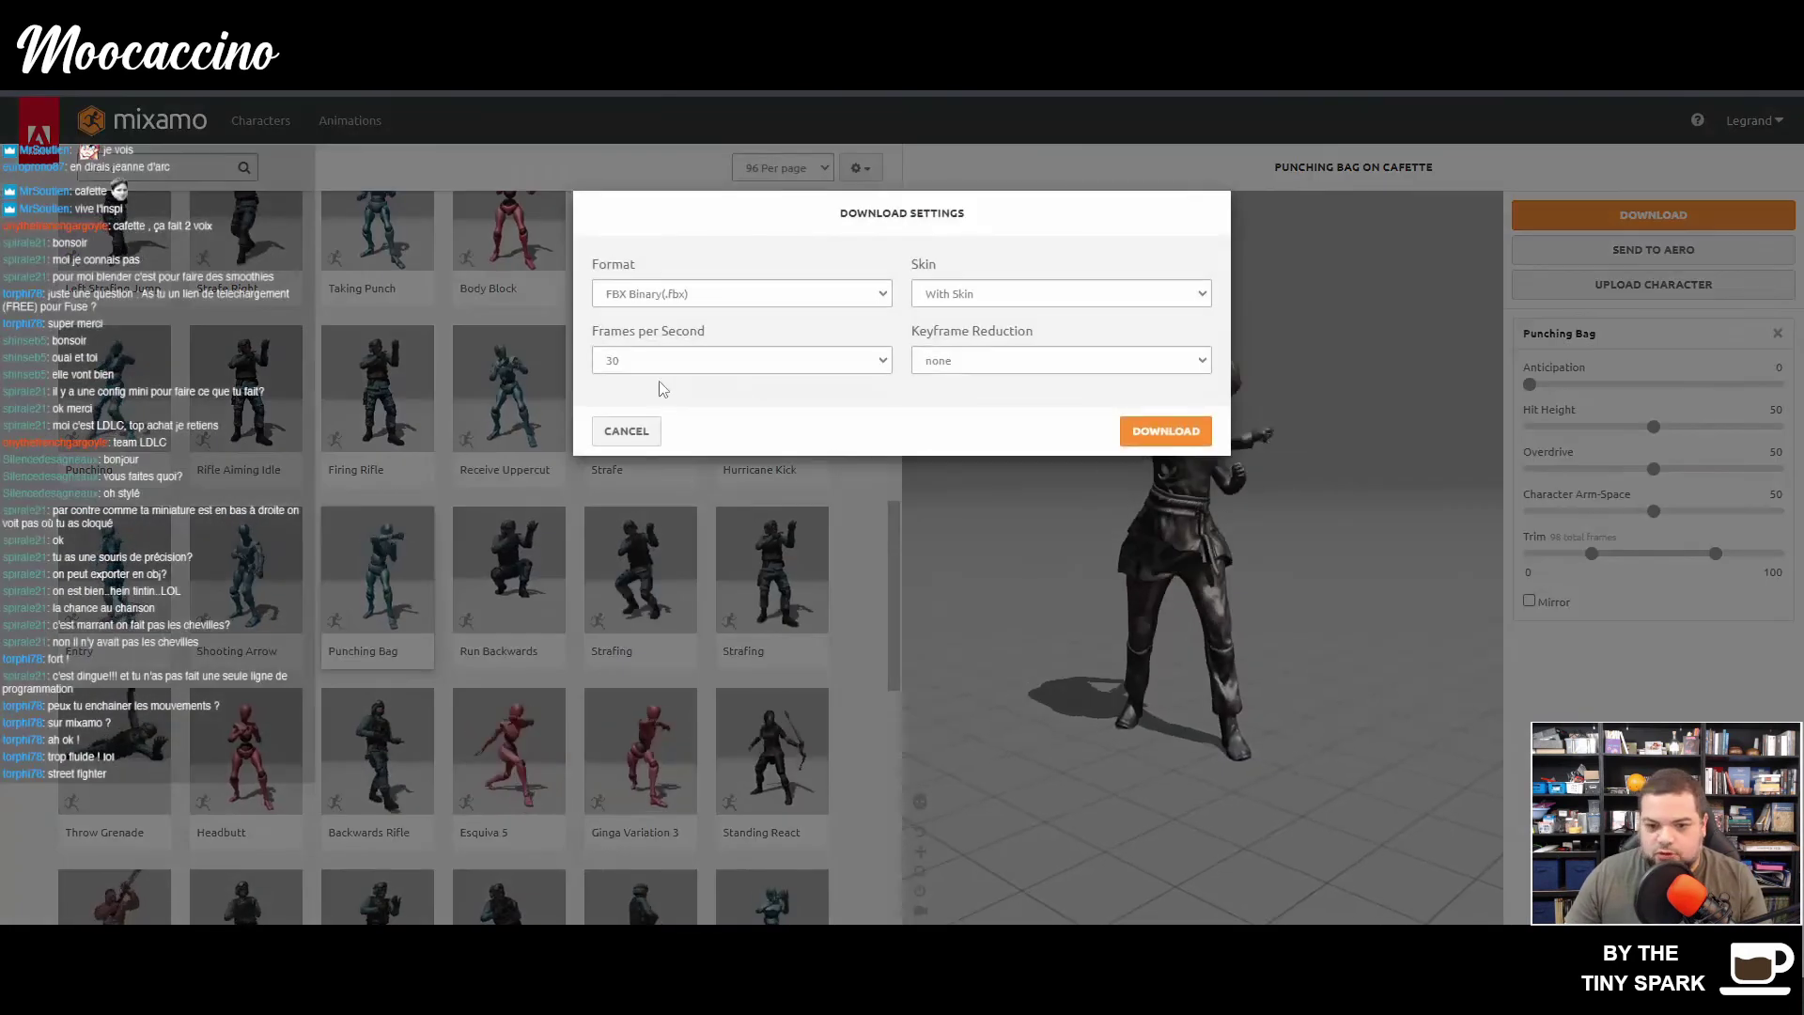
{"action": "left_click", "coordinate": [658, 362]}
{"action": "left_click", "coordinate": [621, 396]}
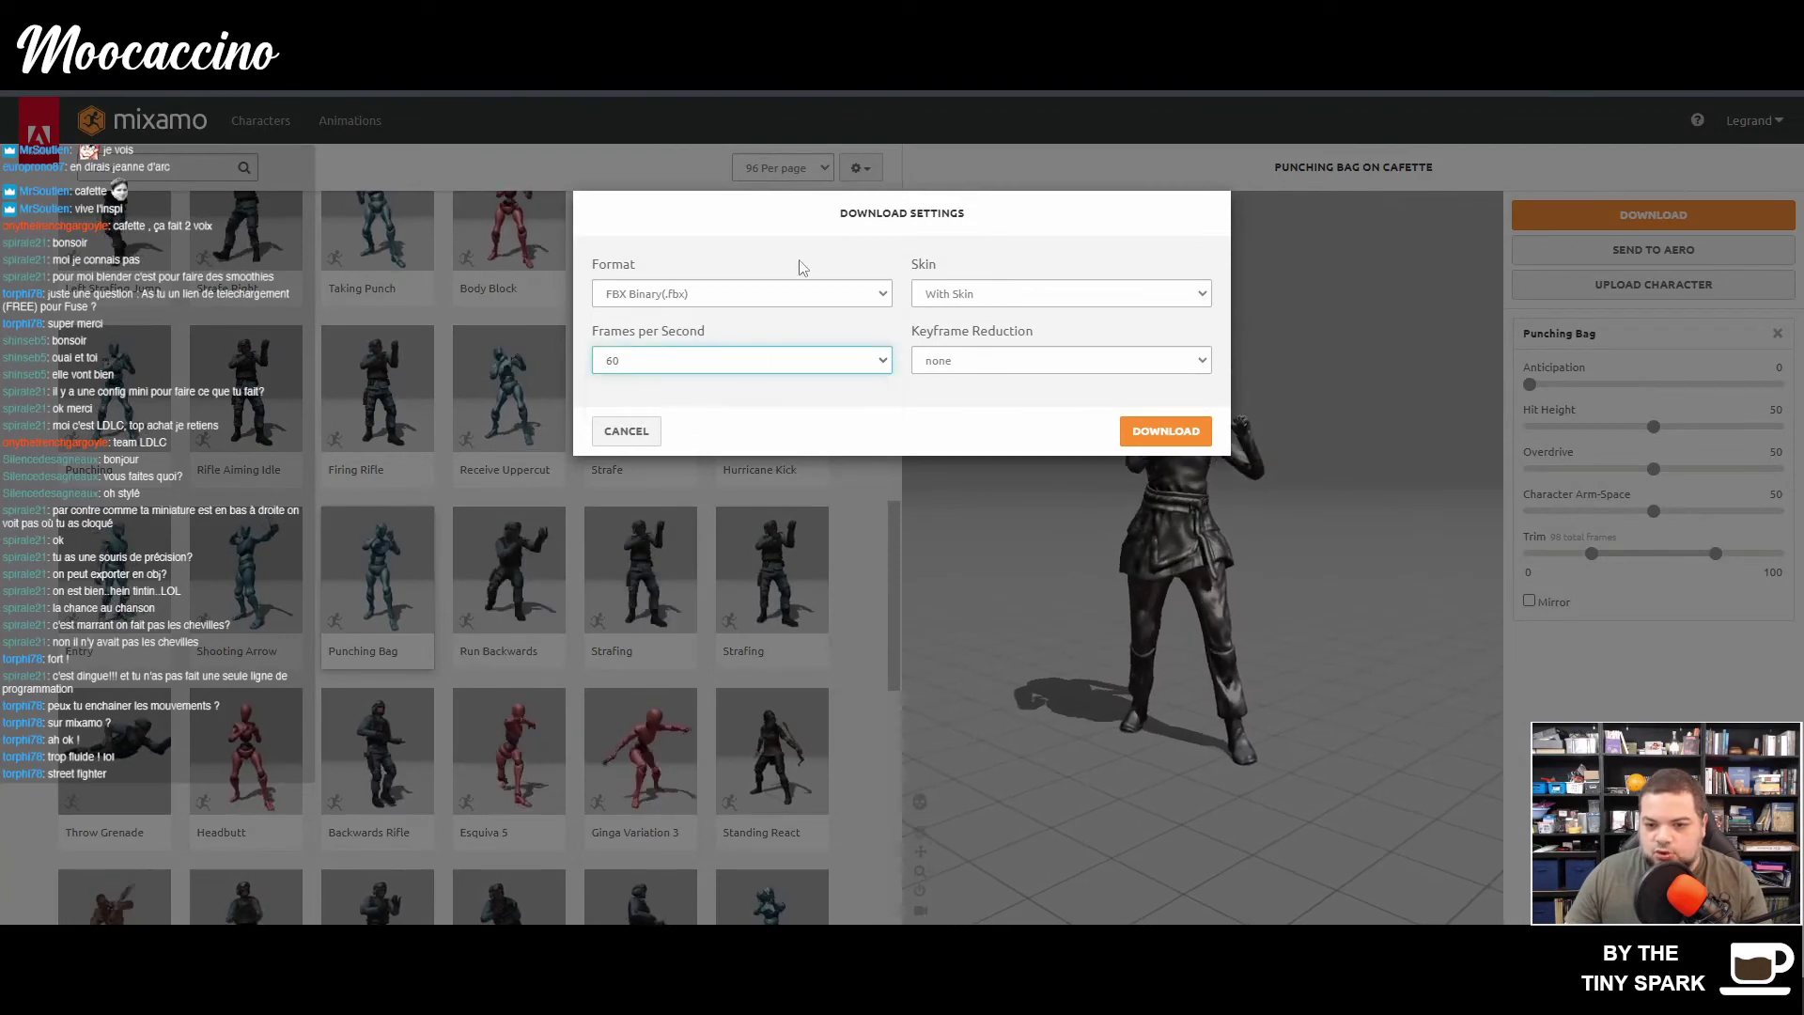
{"action": "left_click", "coordinate": [985, 295]}
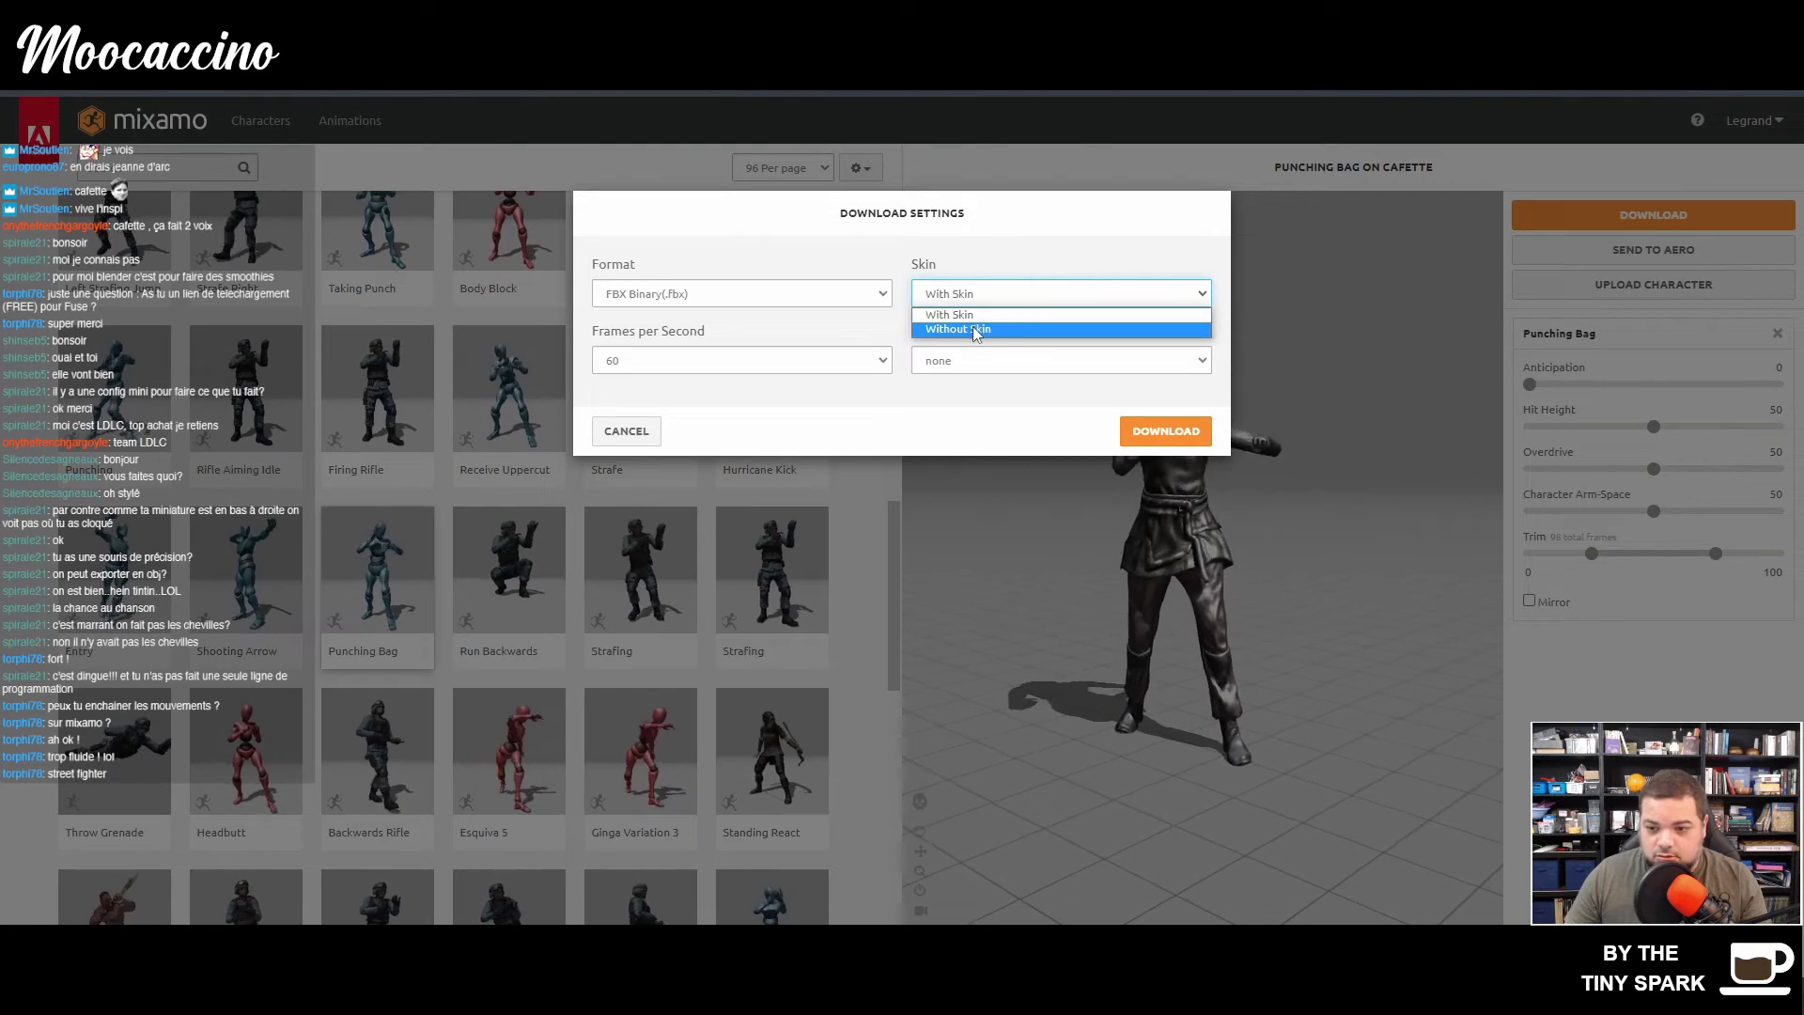
{"action": "left_click", "coordinate": [978, 328]}
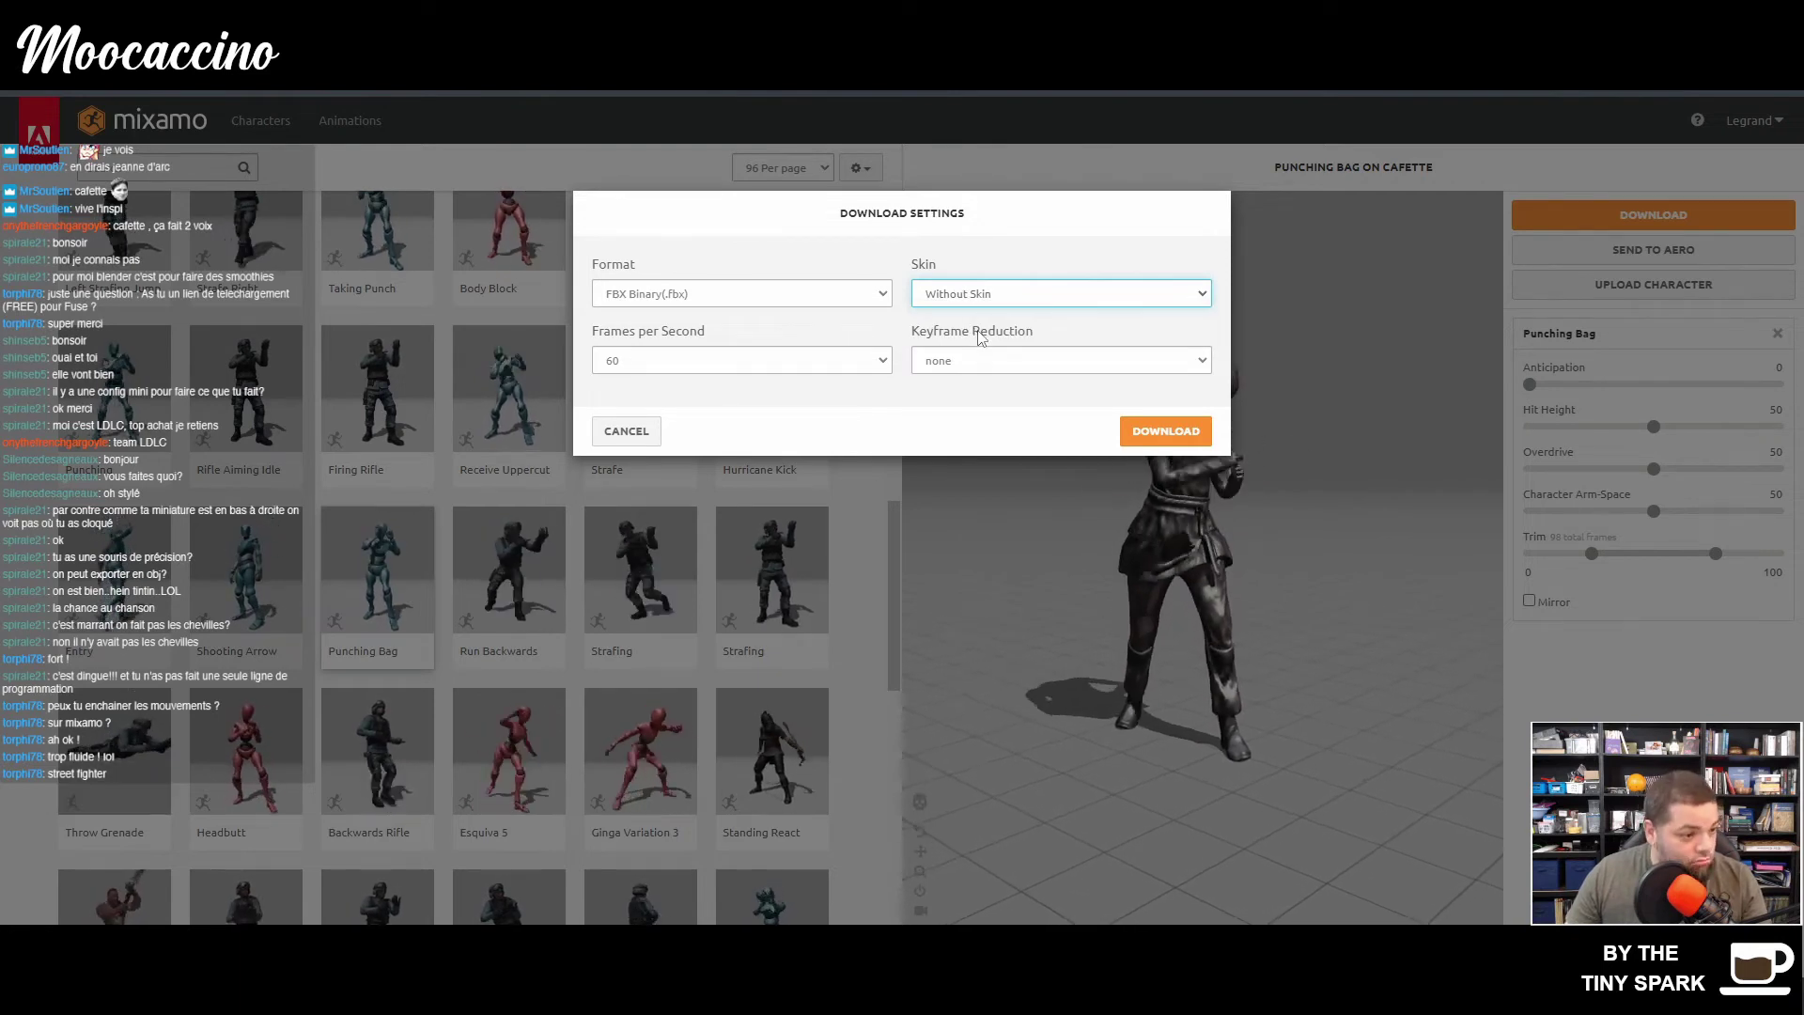
{"action": "left_click", "coordinate": [979, 361]}
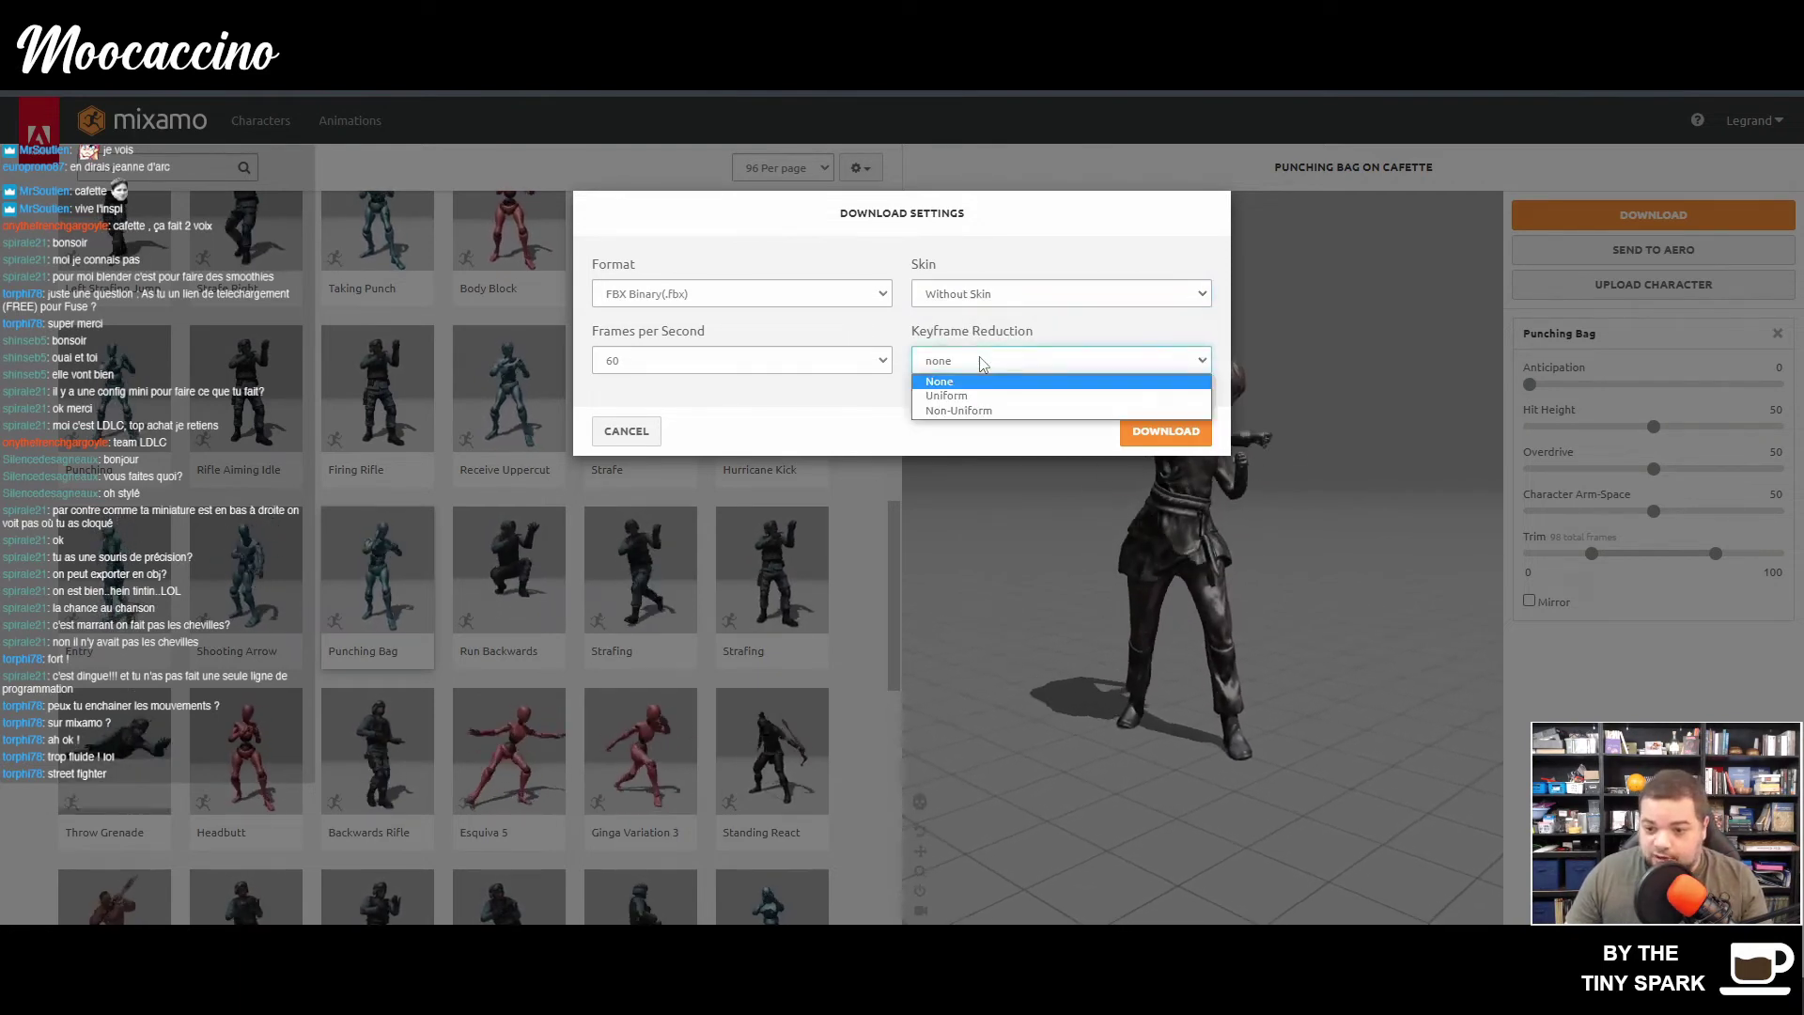
{"action": "left_click", "coordinate": [1133, 252]}
{"action": "left_click", "coordinate": [1135, 432]}
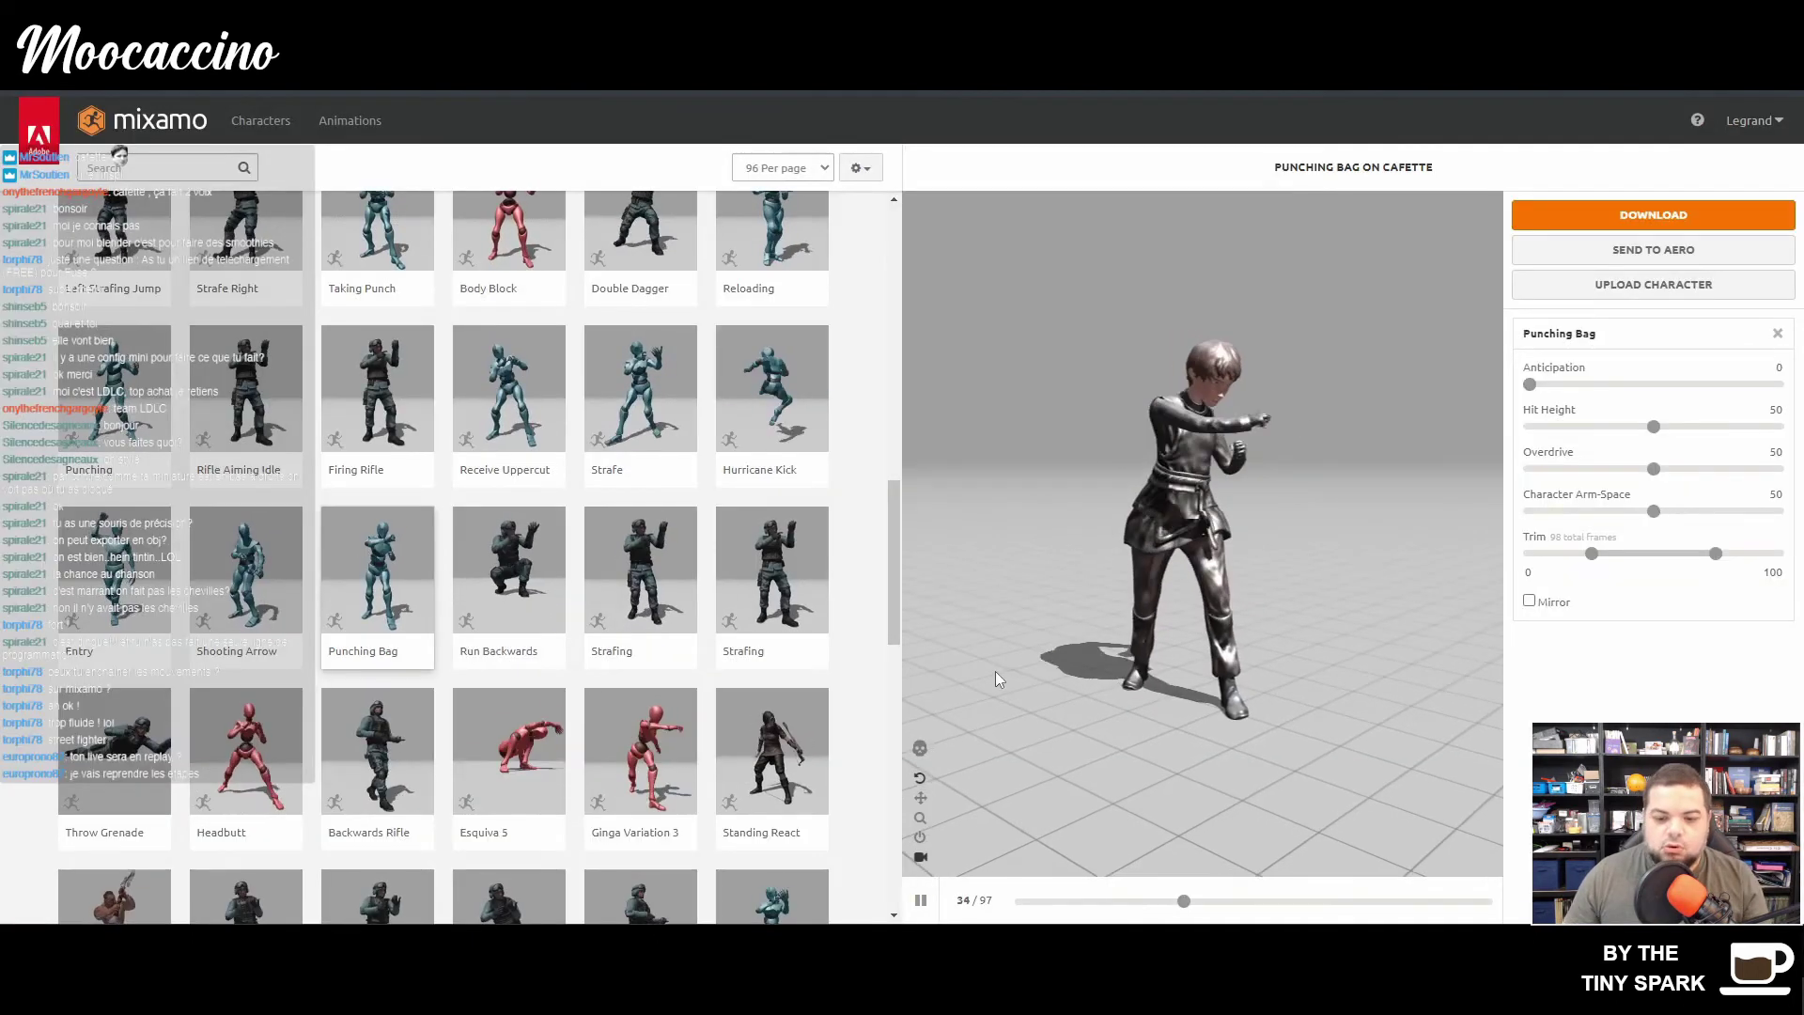
- Download the Kicking animation and the T-Pose as FBX Binary without skin at 60 frames per second
{"action": "left_click_drag", "start_coordinate": [893, 512], "coordinate": [893, 759]}
{"action": "left_click", "coordinate": [245, 742]}
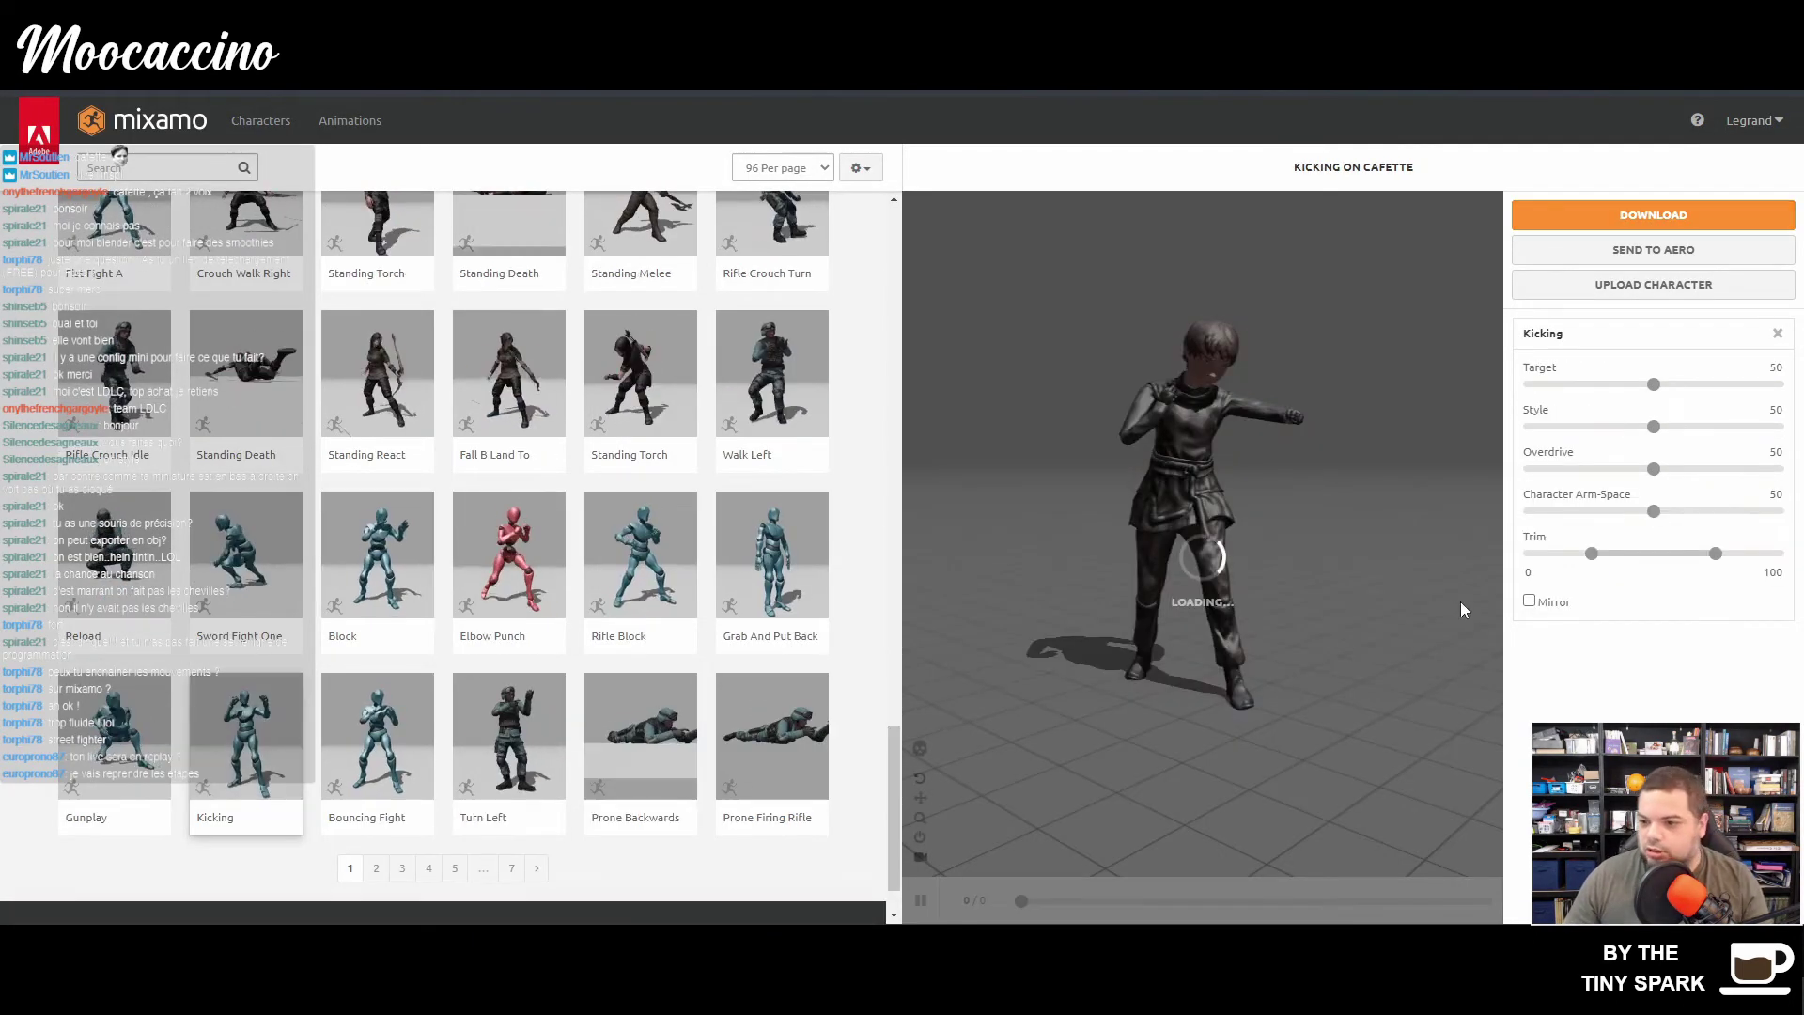
{"action": "left_click", "coordinate": [1653, 214]}
{"action": "left_click", "coordinate": [1147, 432]}
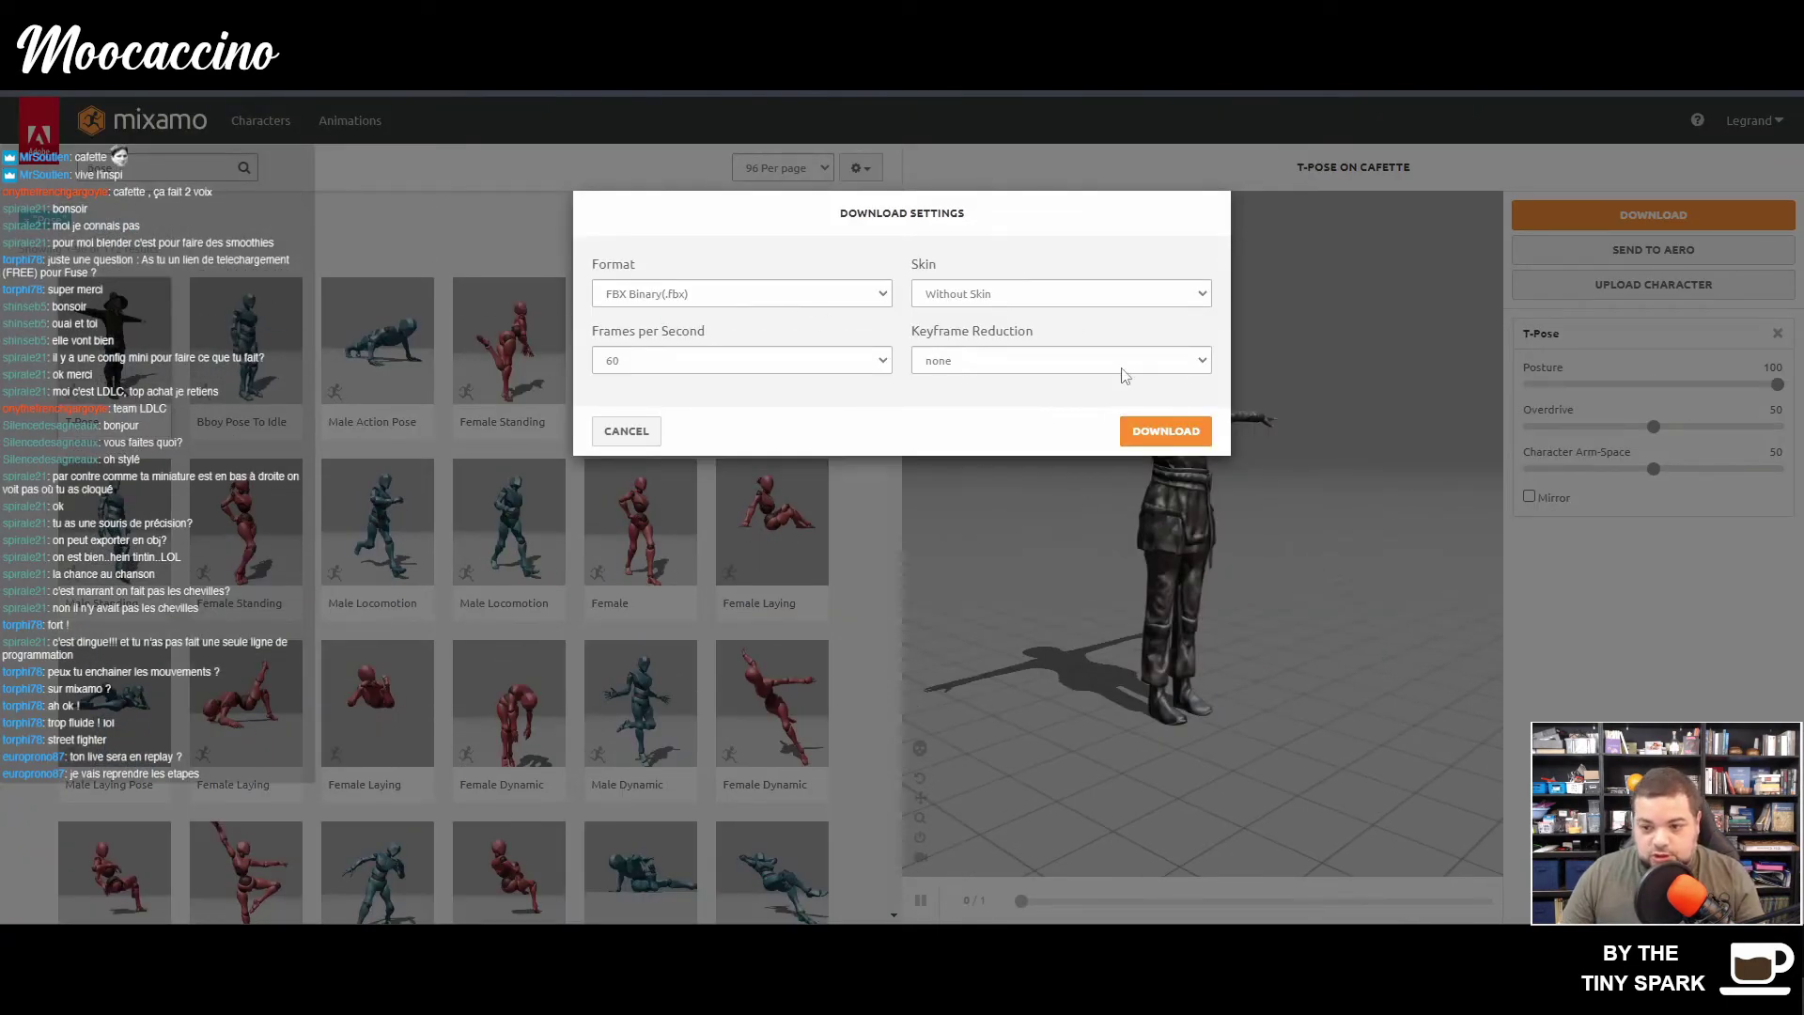
{"action": "left_click", "coordinate": [1165, 430]}
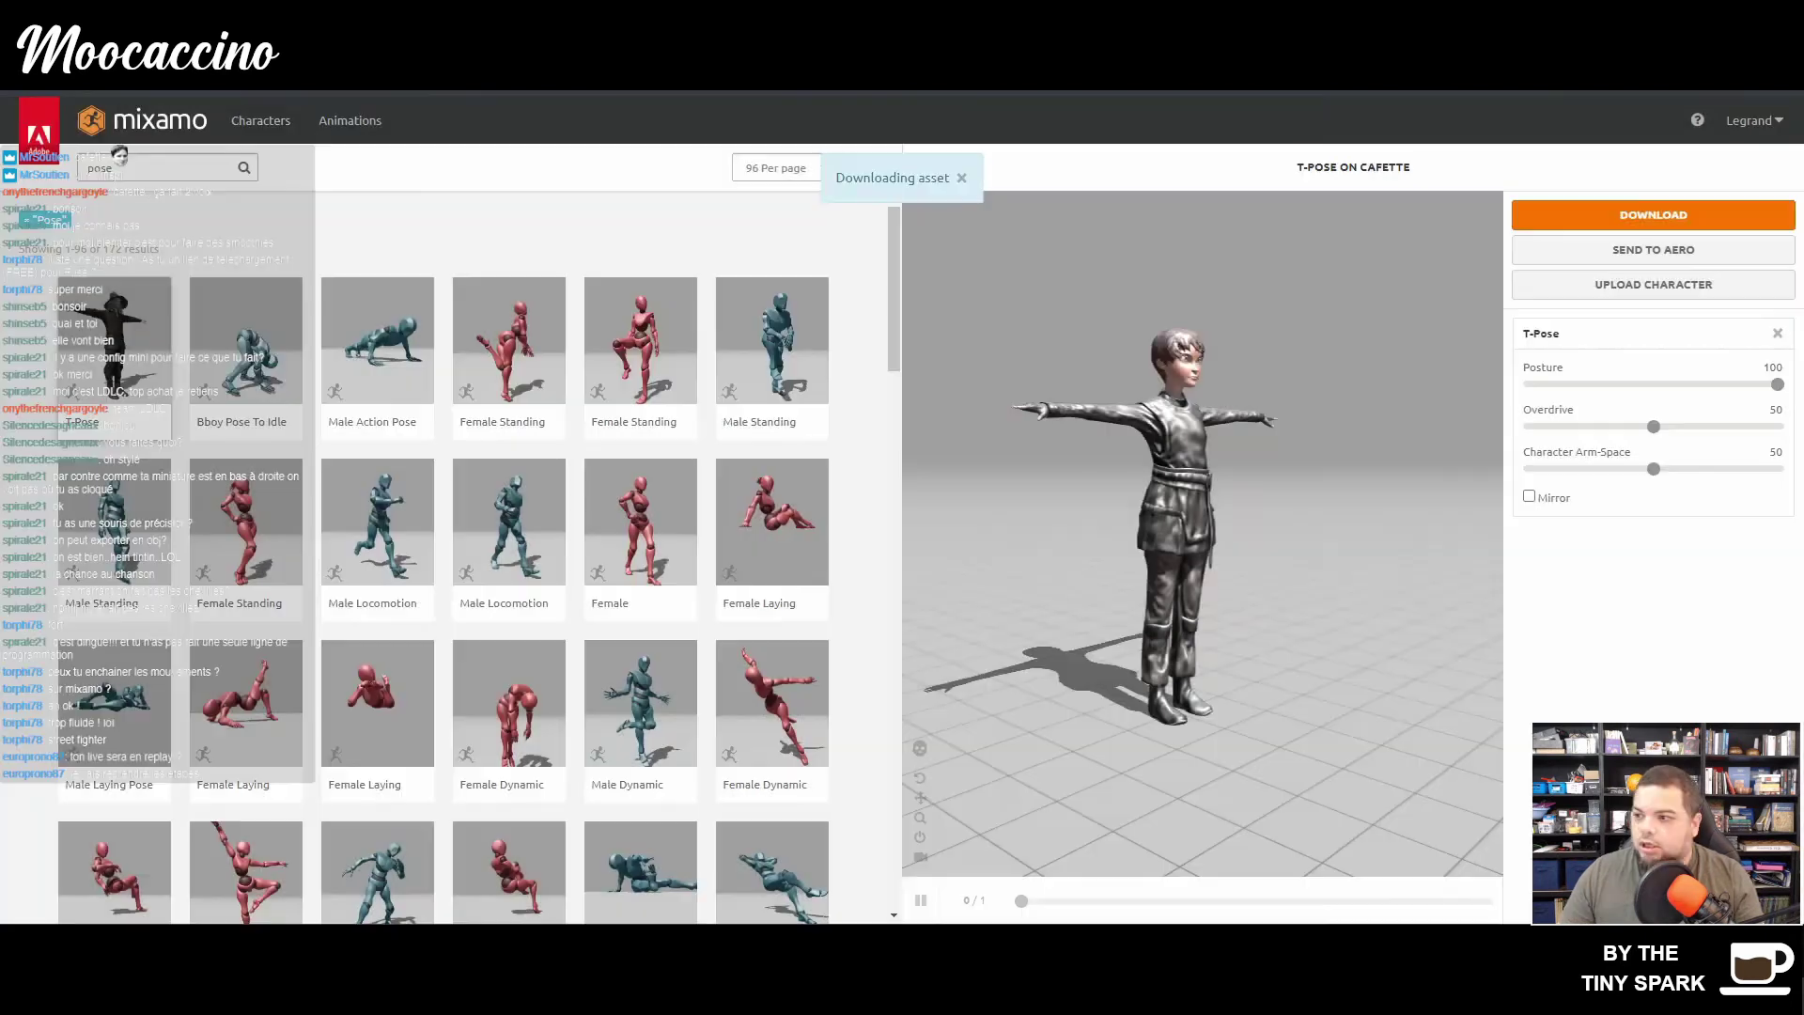
- Switch to the file explorer and check the downloaded animation files in the character's folder
{"action": "key", "text": "alt+Tab"}
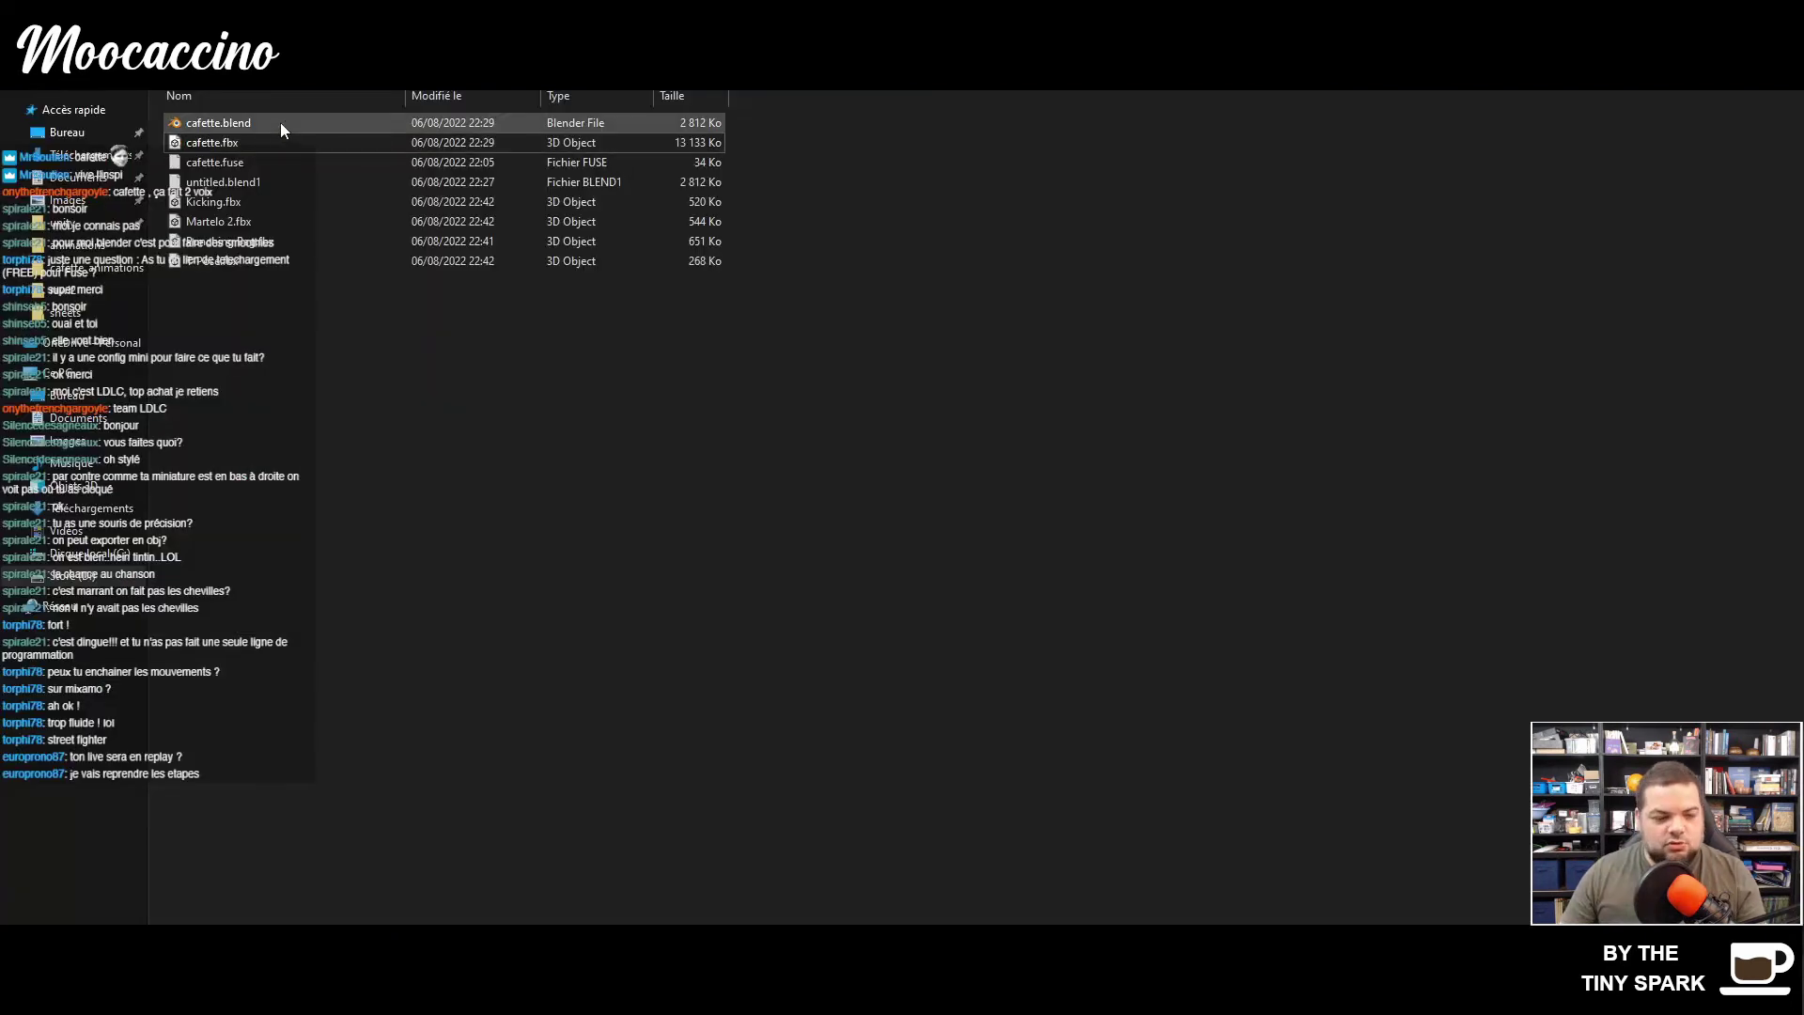
{"action": "left_click", "coordinate": [280, 122]}
{"action": "right_click", "coordinate": [353, 539]}
{"action": "left_click", "coordinate": [917, 491]}
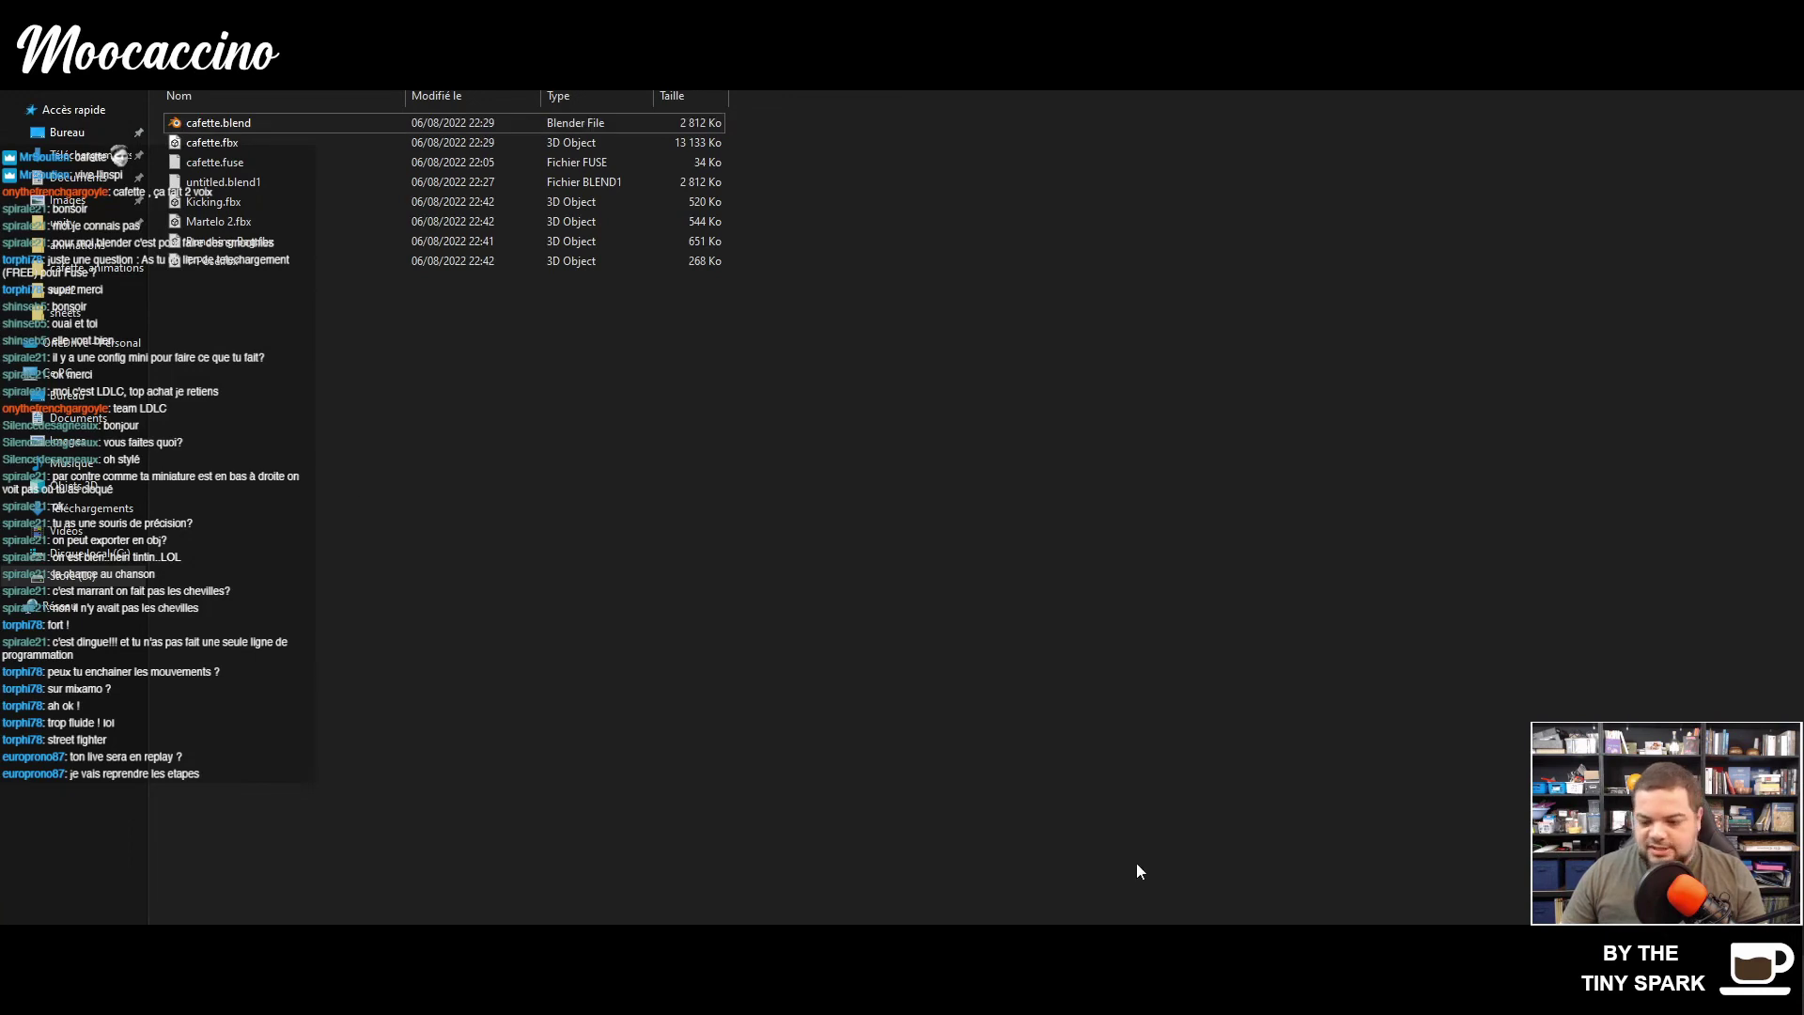
- Launch a new Blender session from the desktop, dismiss the splash screen, and delete the default cube
{"action": "key", "text": "super+d"}
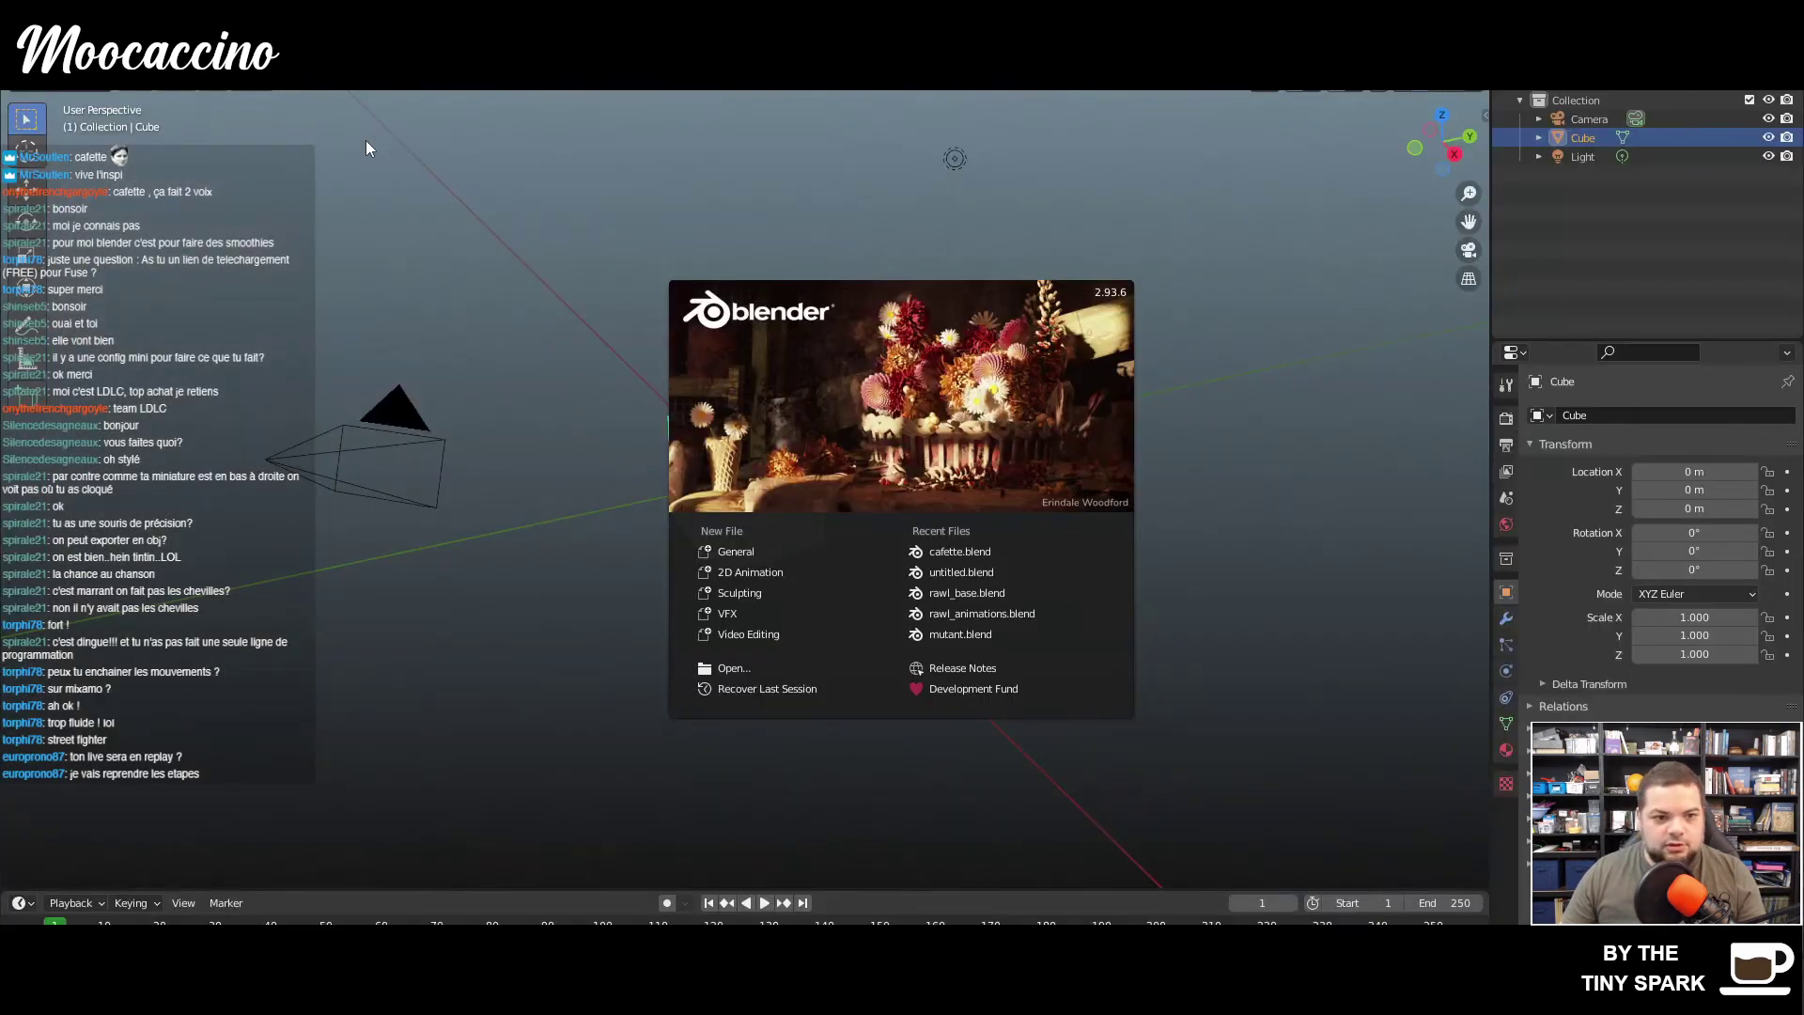
{"action": "left_click", "coordinate": [1290, 443]}
{"action": "key", "text": "Delete"}
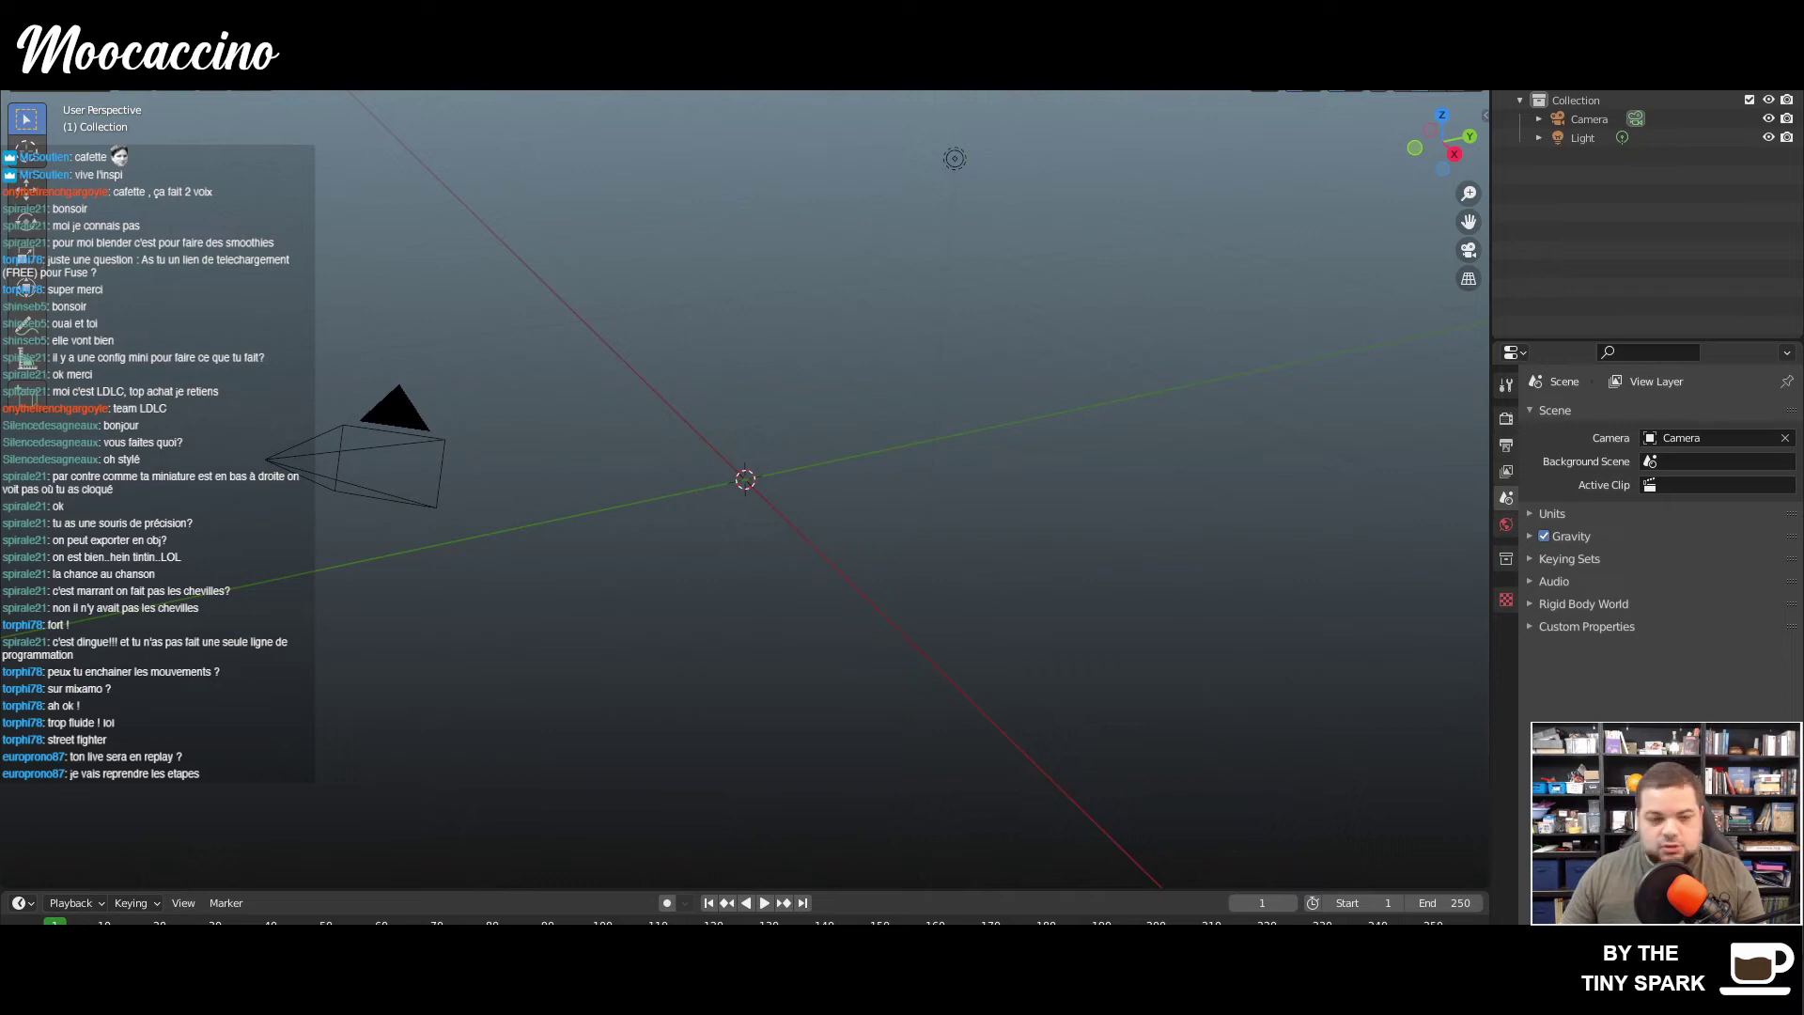
- Import the Punching Bag, Martelo 2, Kicking and T-Pose FBX files from the cafette folder together
{"action": "left_click", "coordinate": [42, 34]}
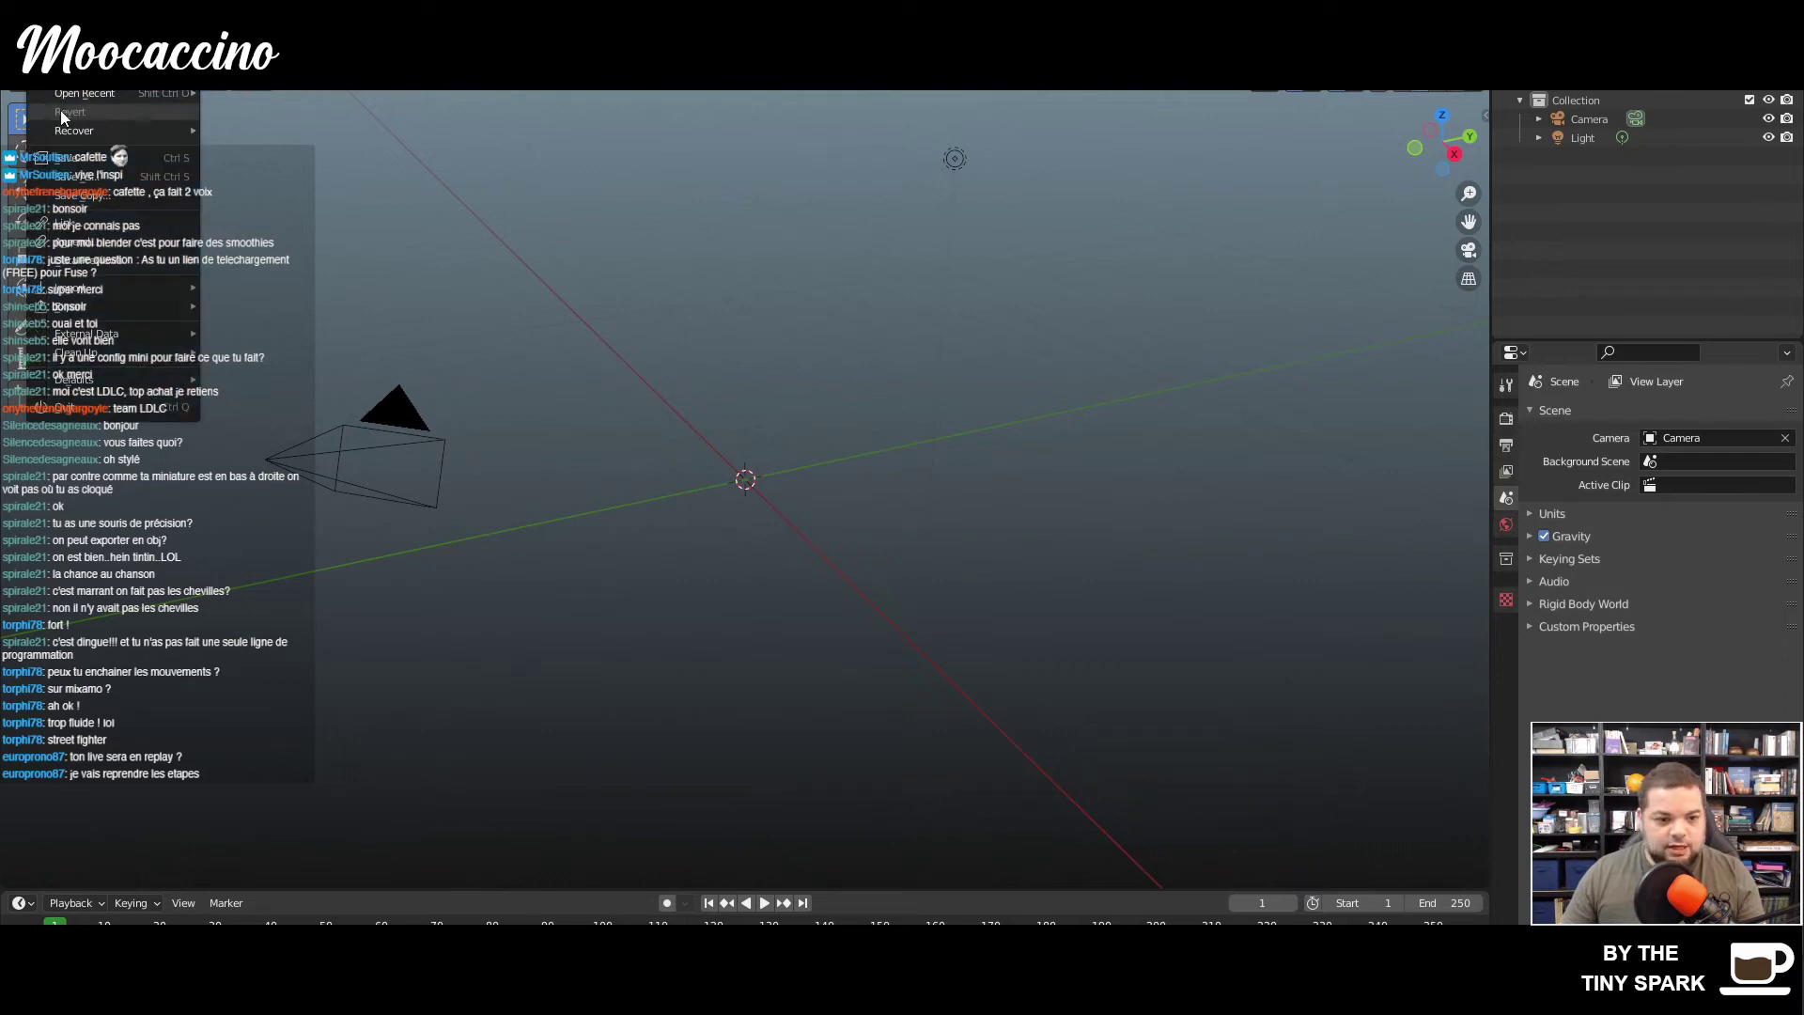
{"action": "mouse_move", "coordinate": [104, 291]}
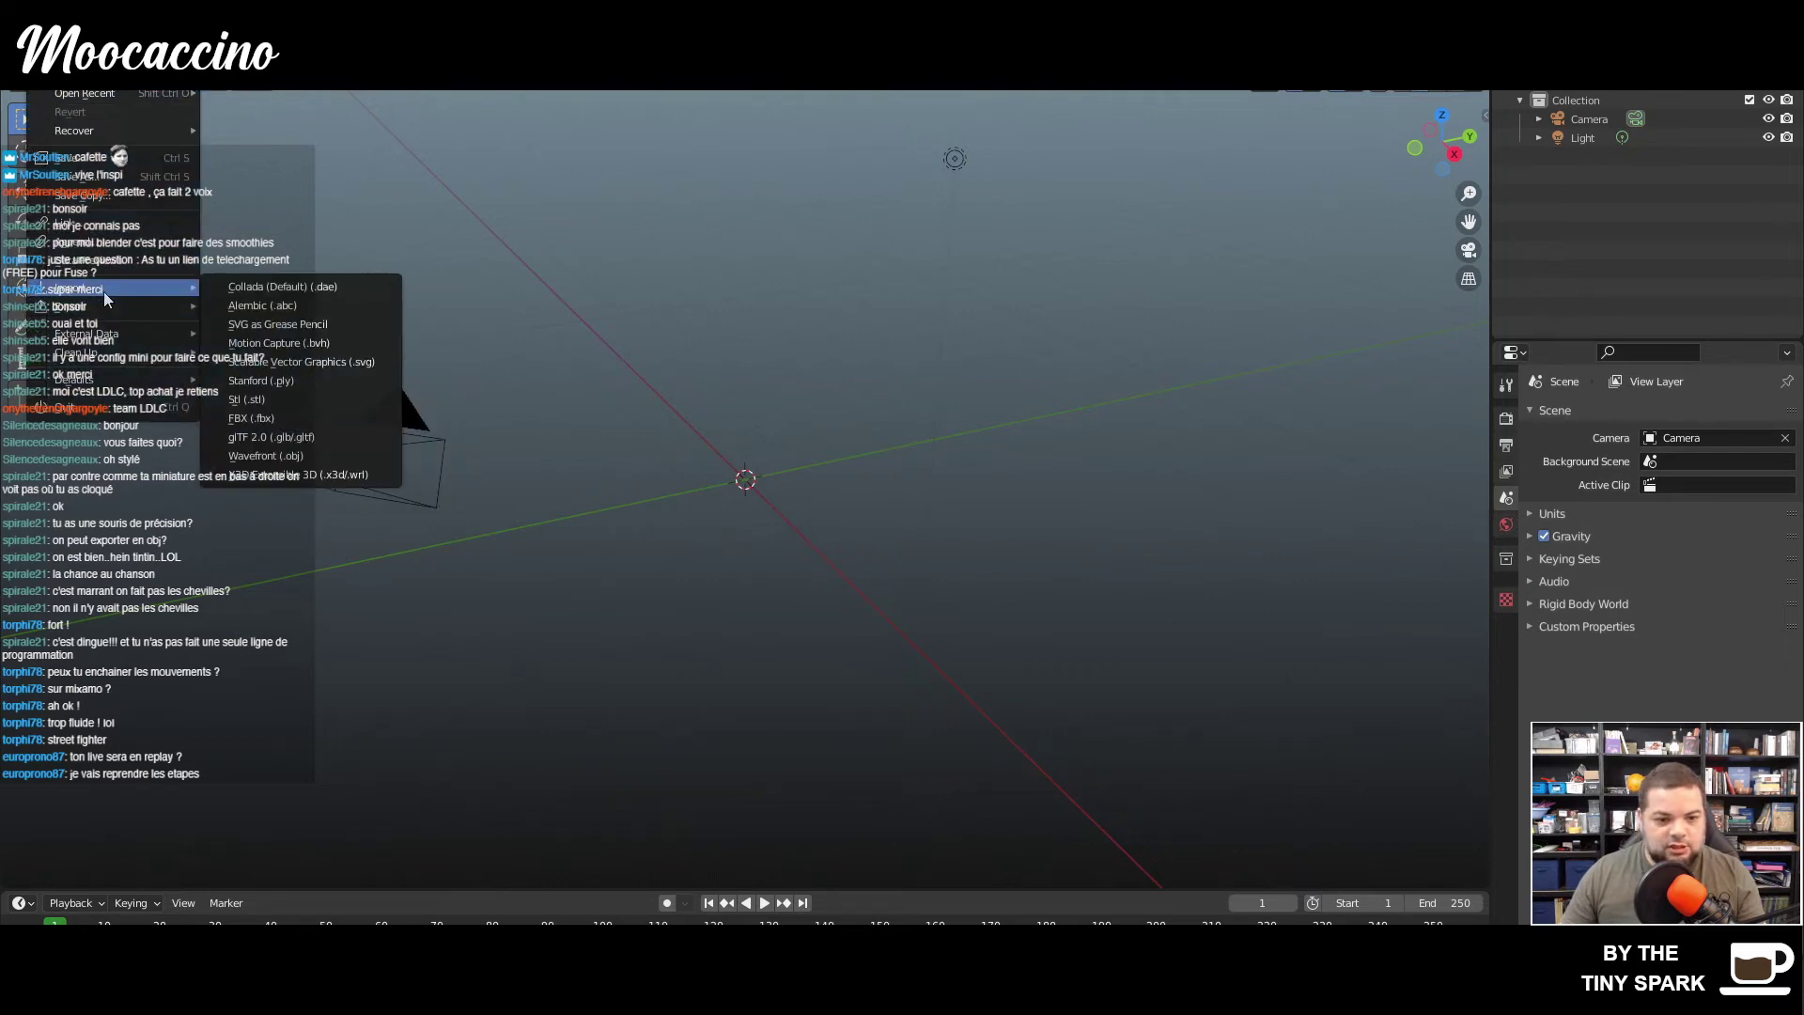
{"action": "left_click", "coordinate": [263, 419]}
{"action": "double_click", "coordinate": [686, 375]}
{"action": "left_click_drag", "start_coordinate": [742, 310], "coordinate": [744, 365]}
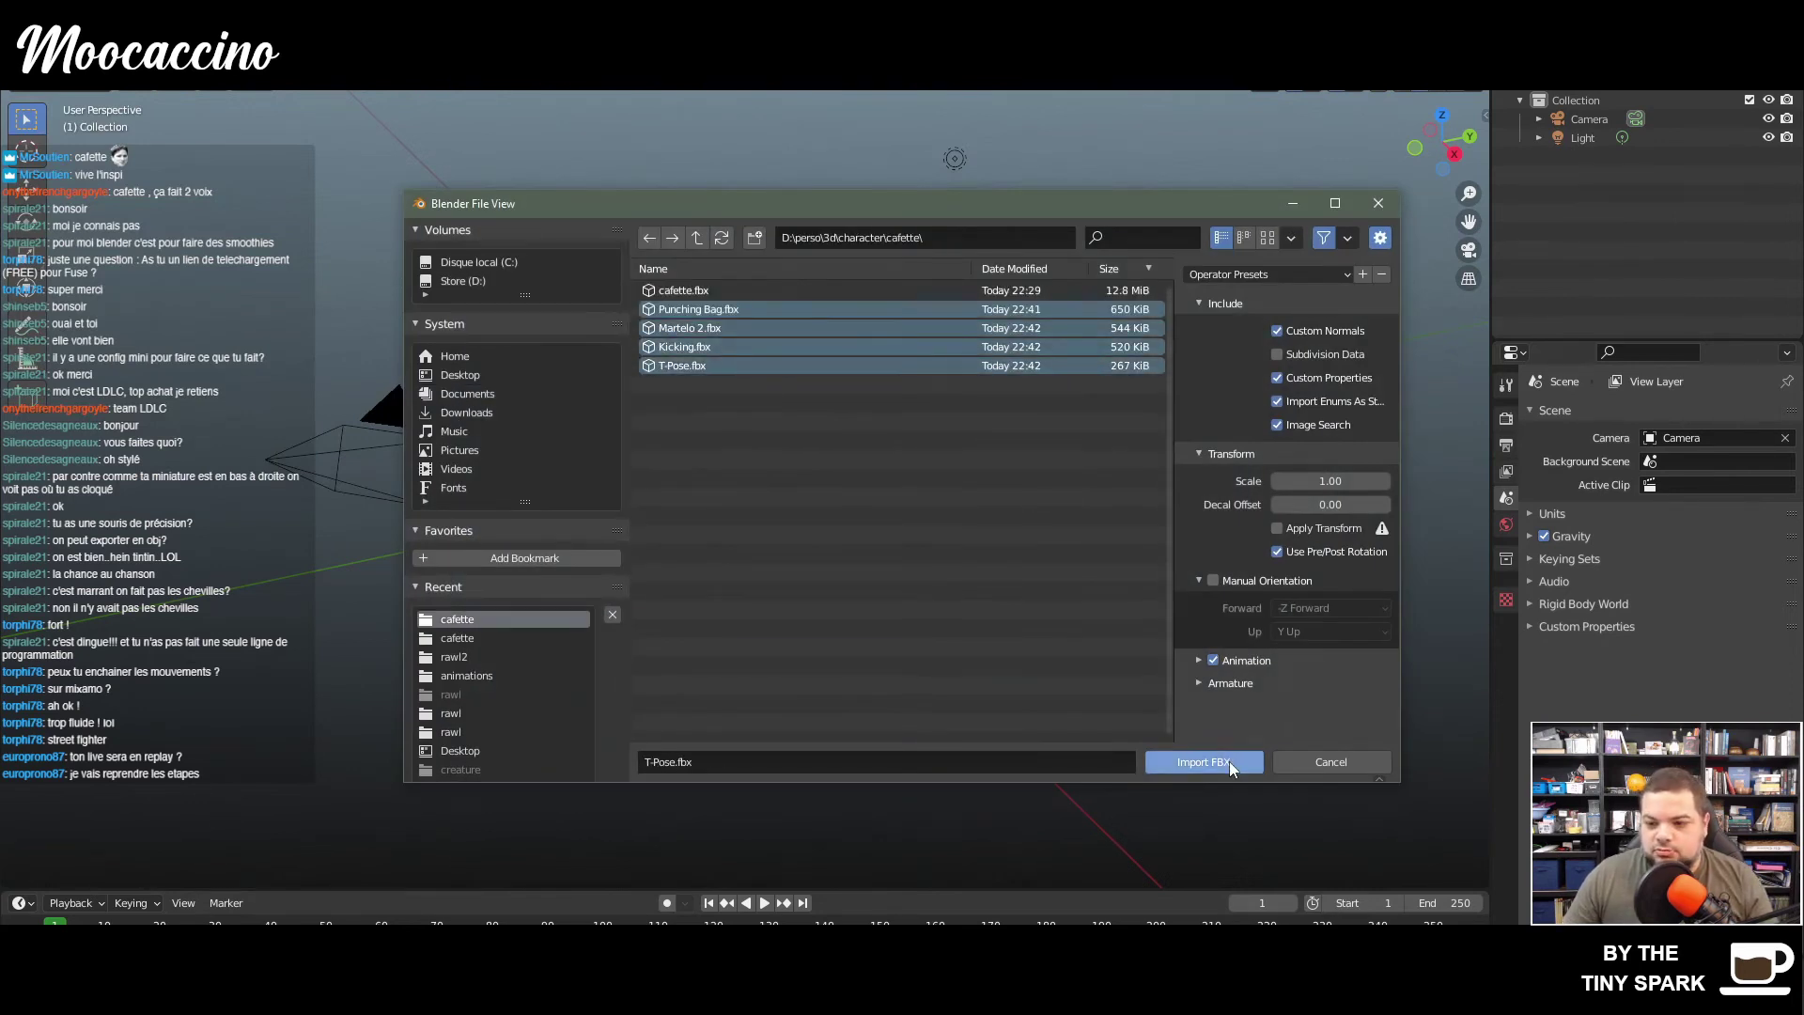
{"action": "left_click", "coordinate": [1212, 762]}
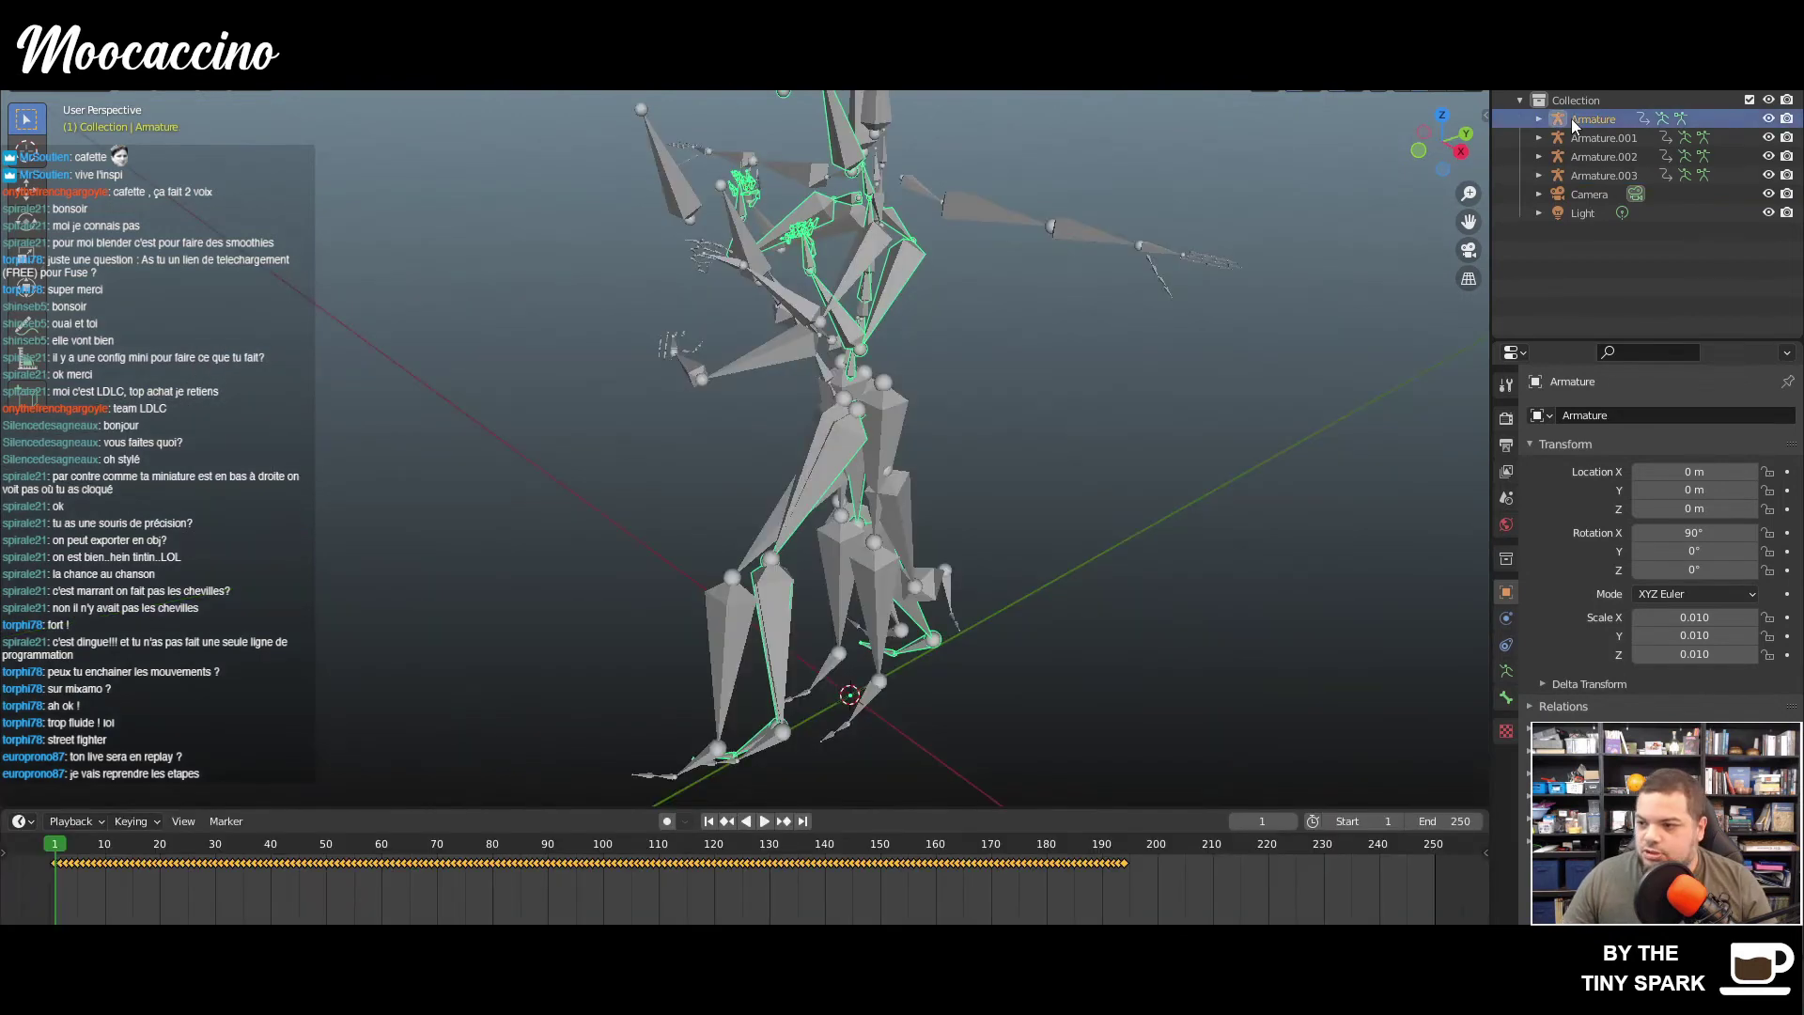
- Show only the first armature, preview its animation, and rename its action to punching
{"action": "left_click", "coordinate": [1539, 119]}
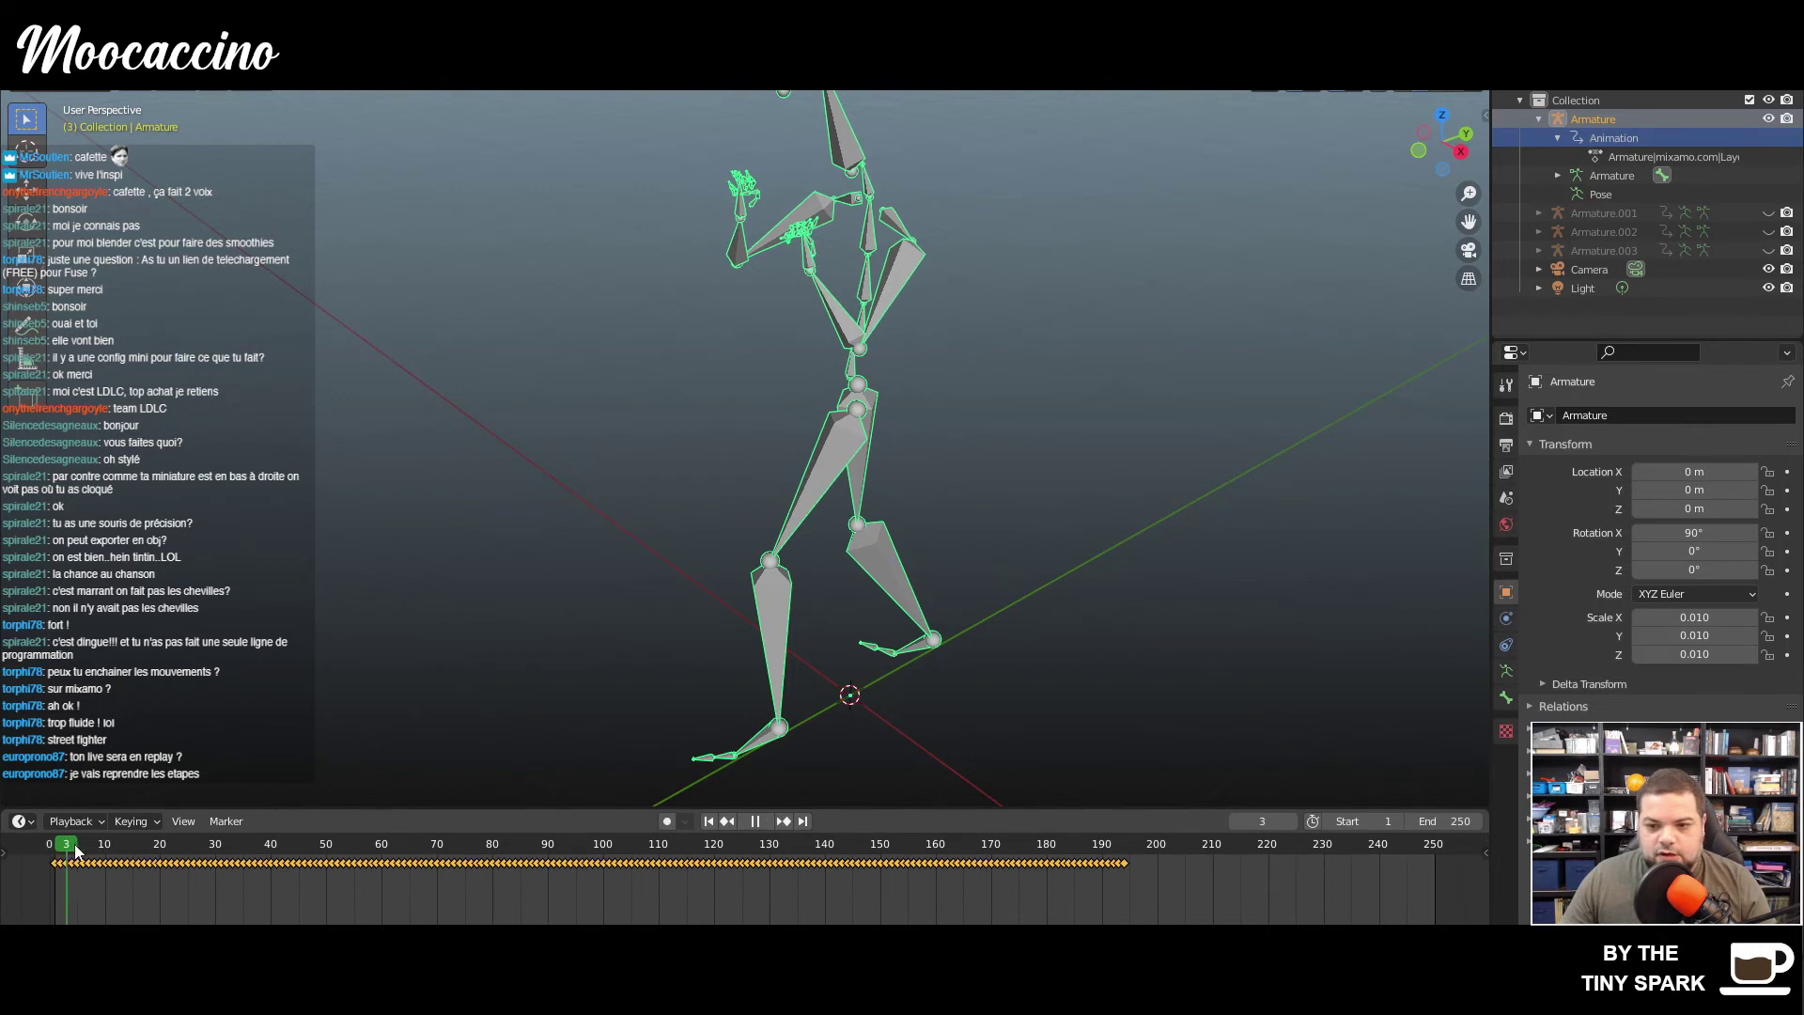
{"action": "left_click_drag", "start_coordinate": [77, 849], "coordinate": [944, 842]}
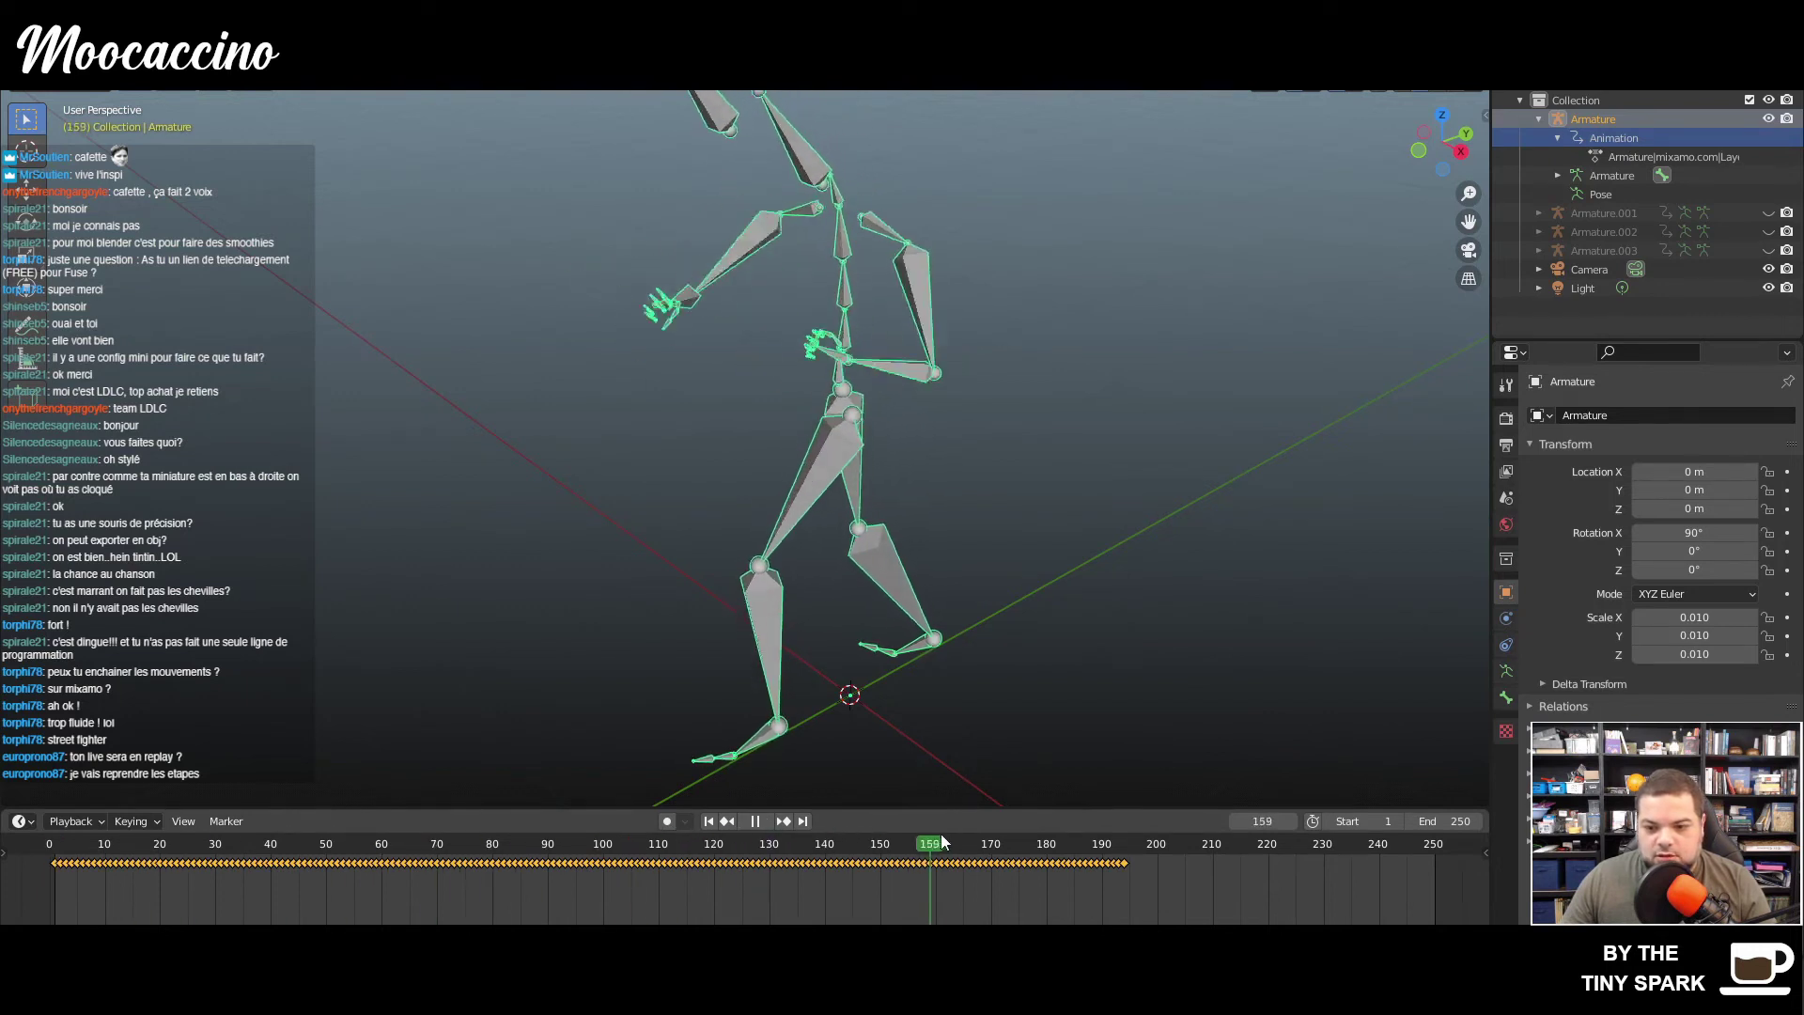
{"action": "key", "text": "Escape"}
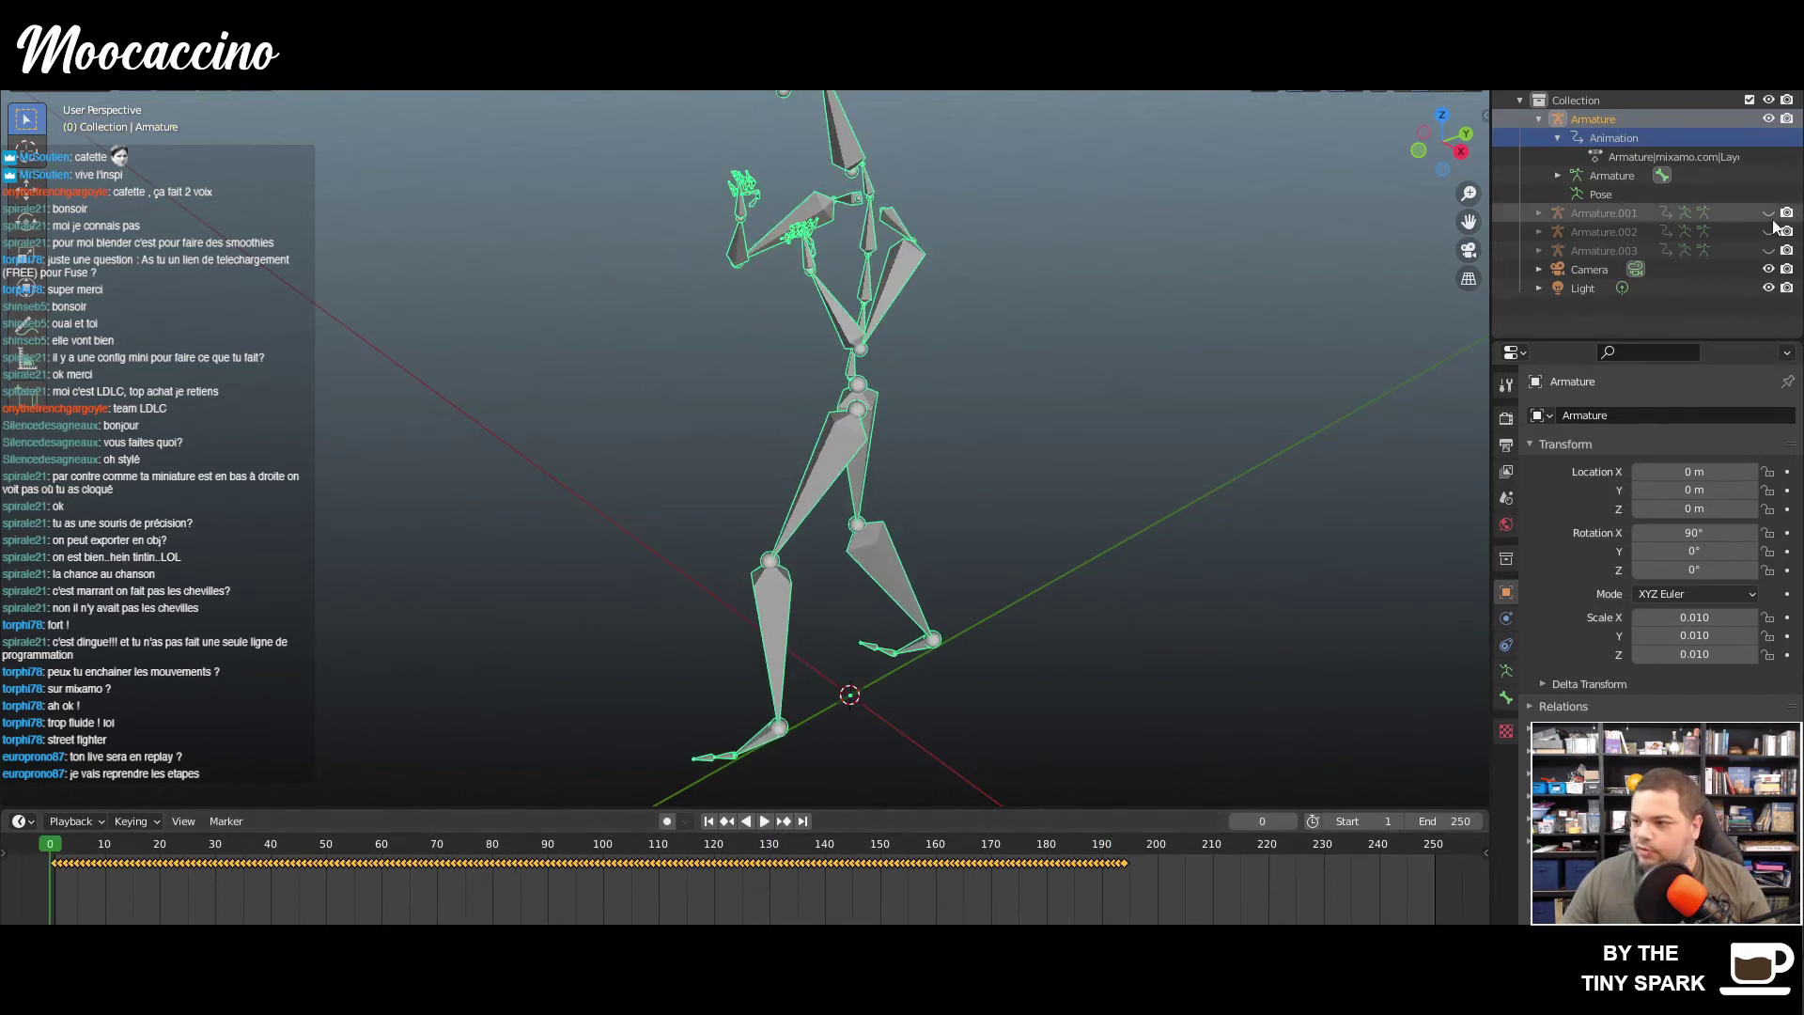
{"action": "double_click", "coordinate": [1676, 156]}
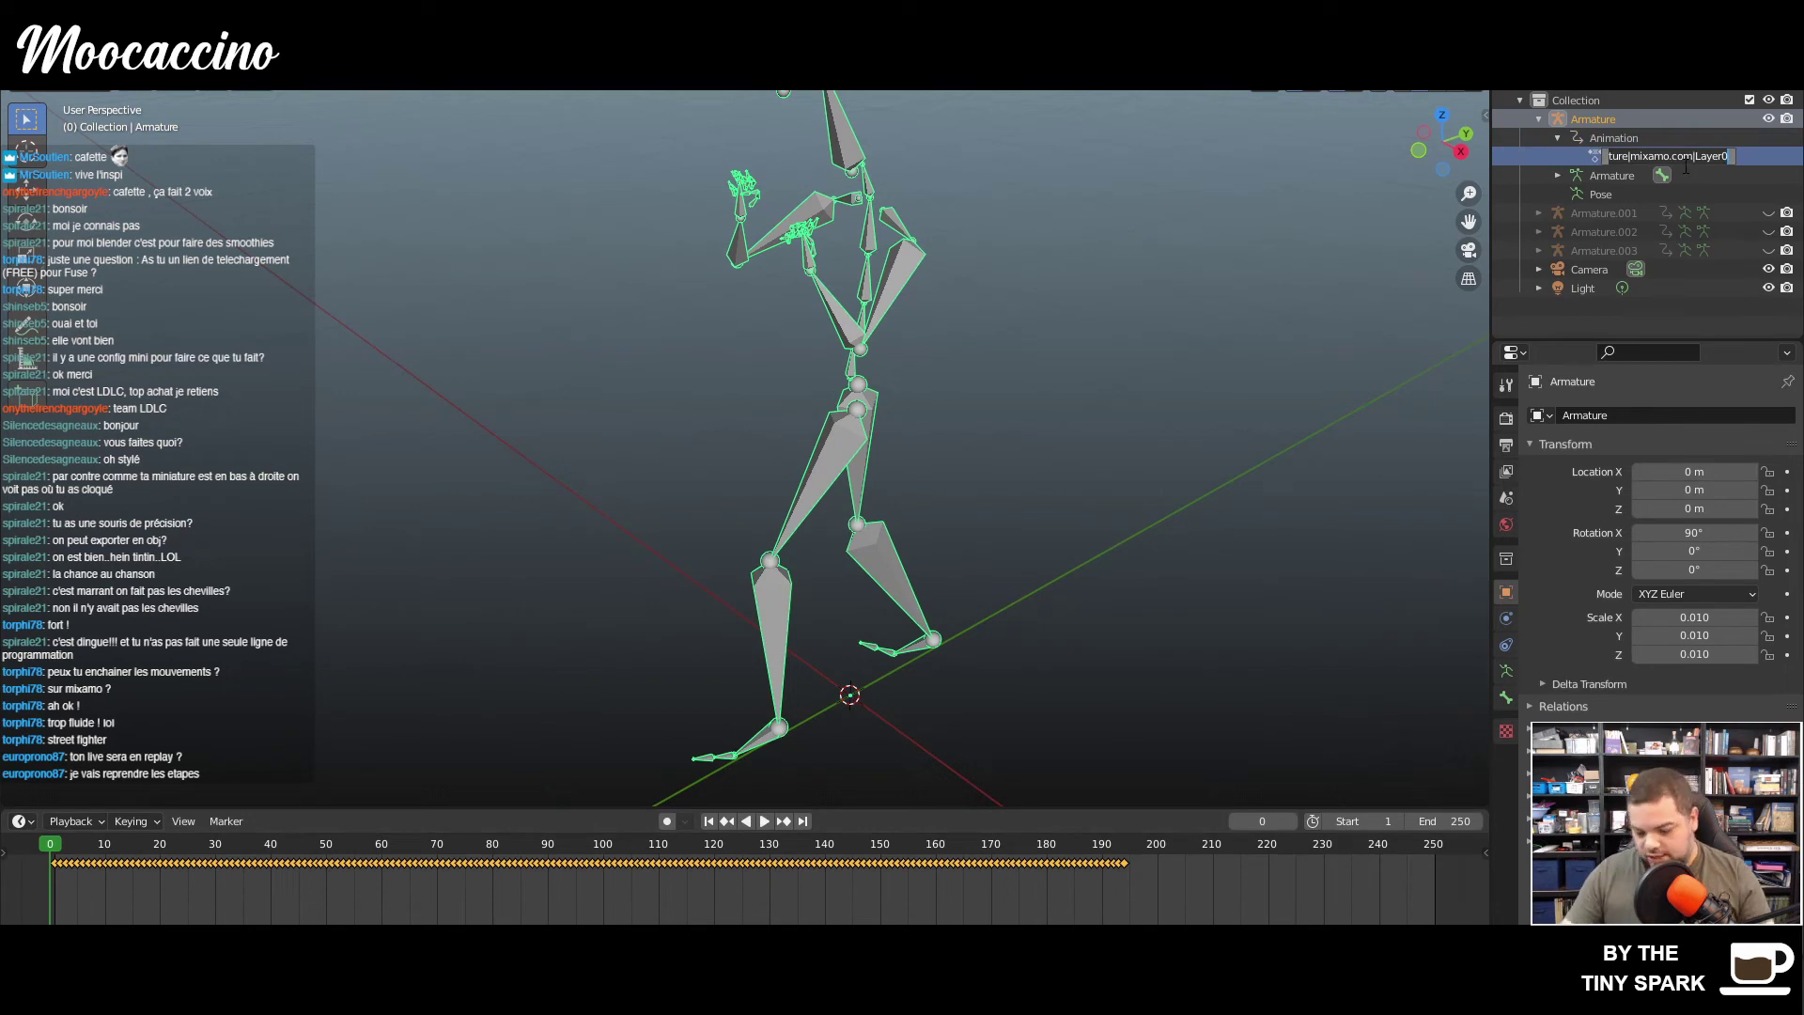
{"action": "type", "text": "punch"}
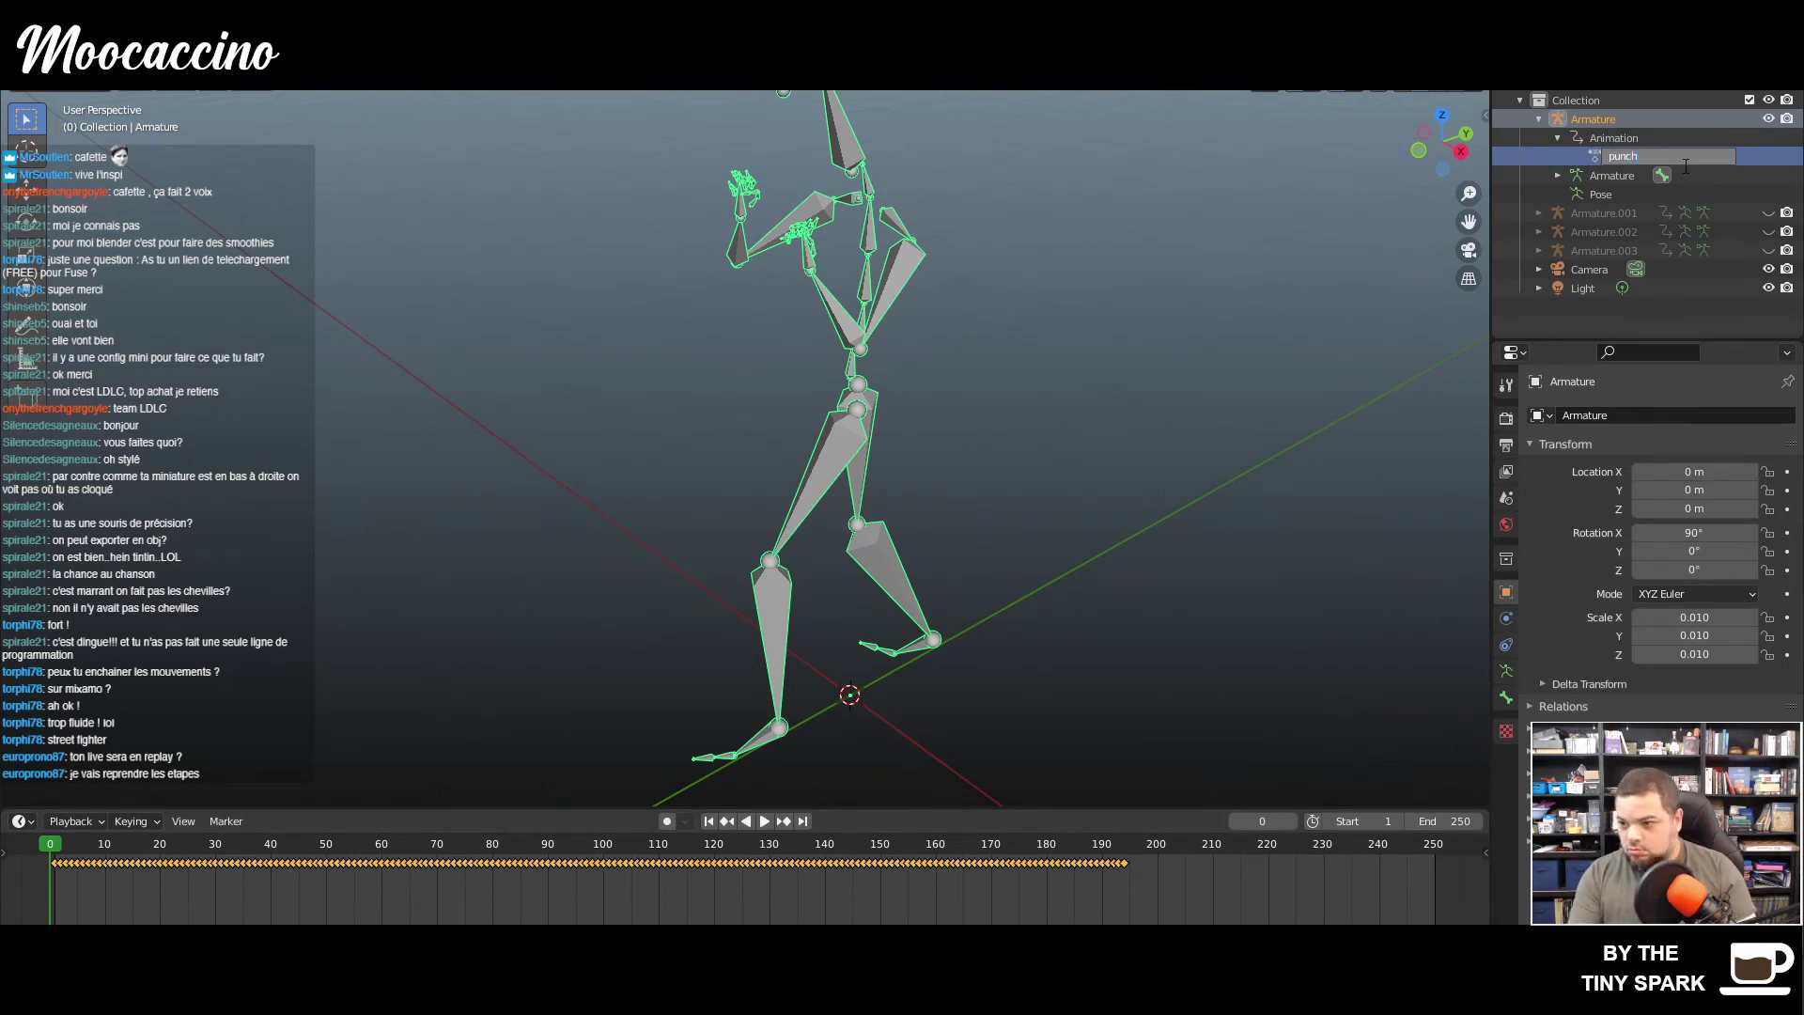
{"action": "type", "text": "ing"}
{"action": "key", "text": "Return"}
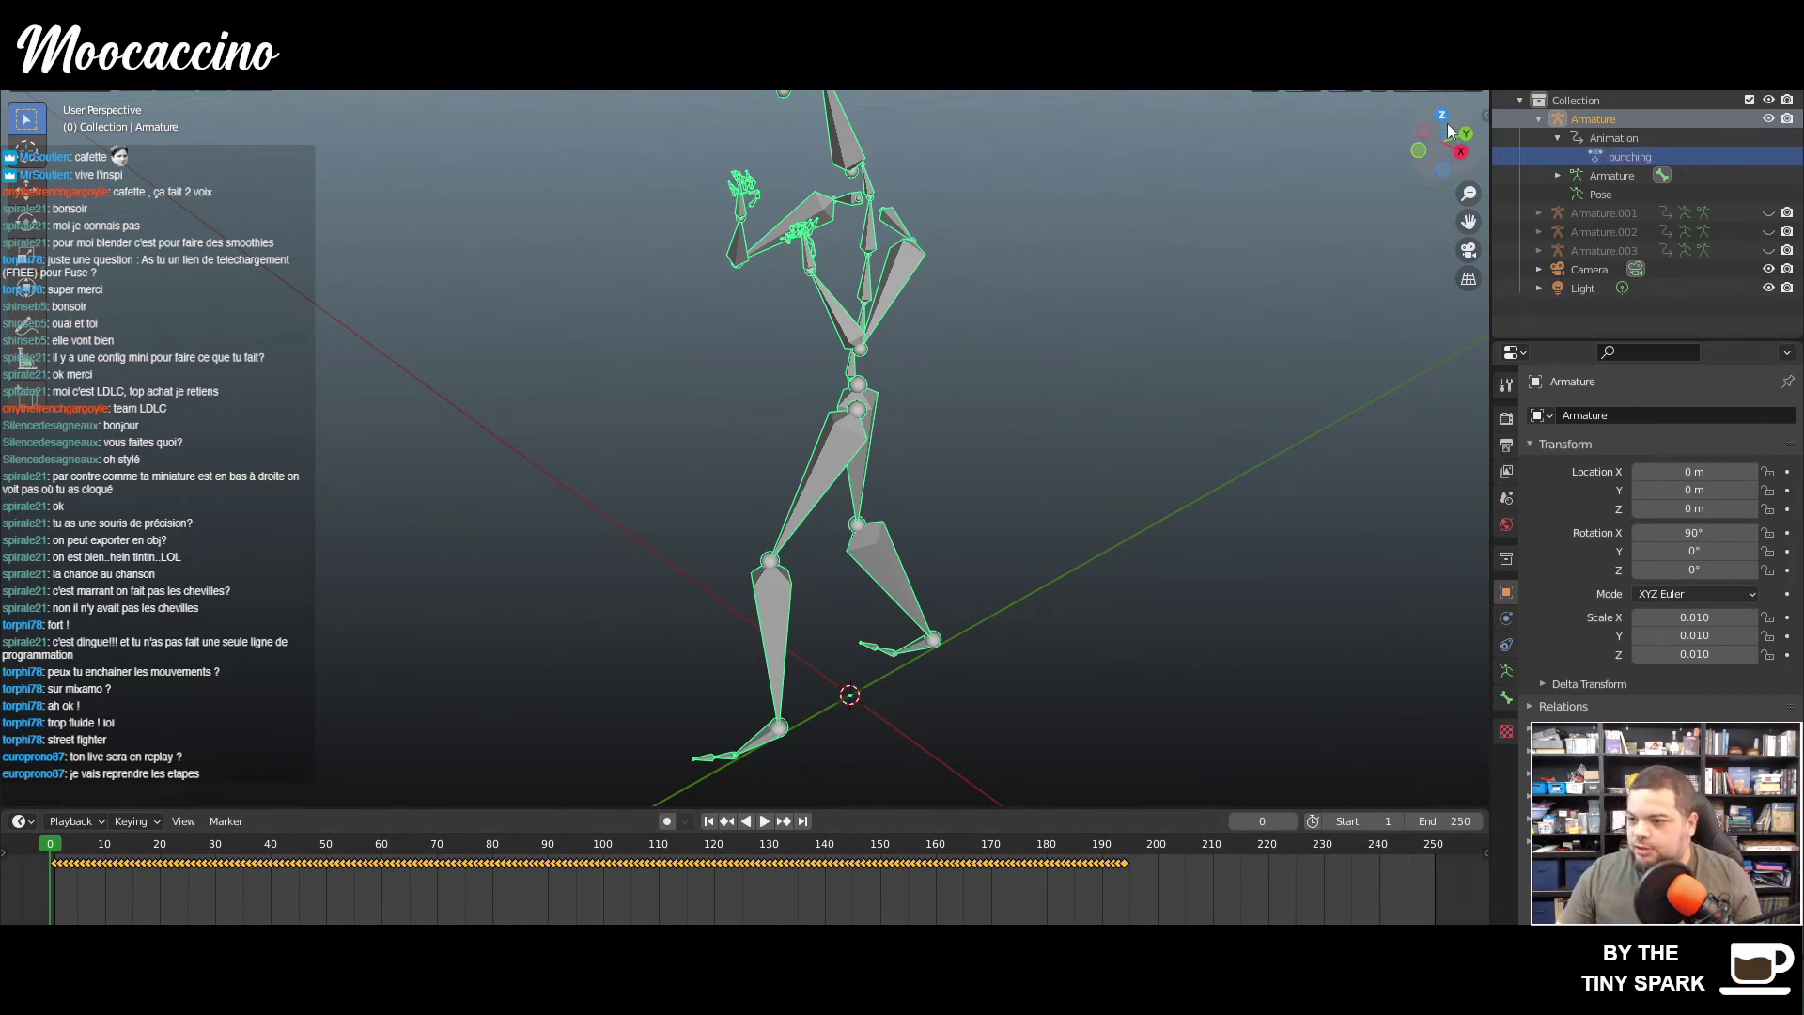
{"action": "left_click", "coordinate": [1539, 119]}
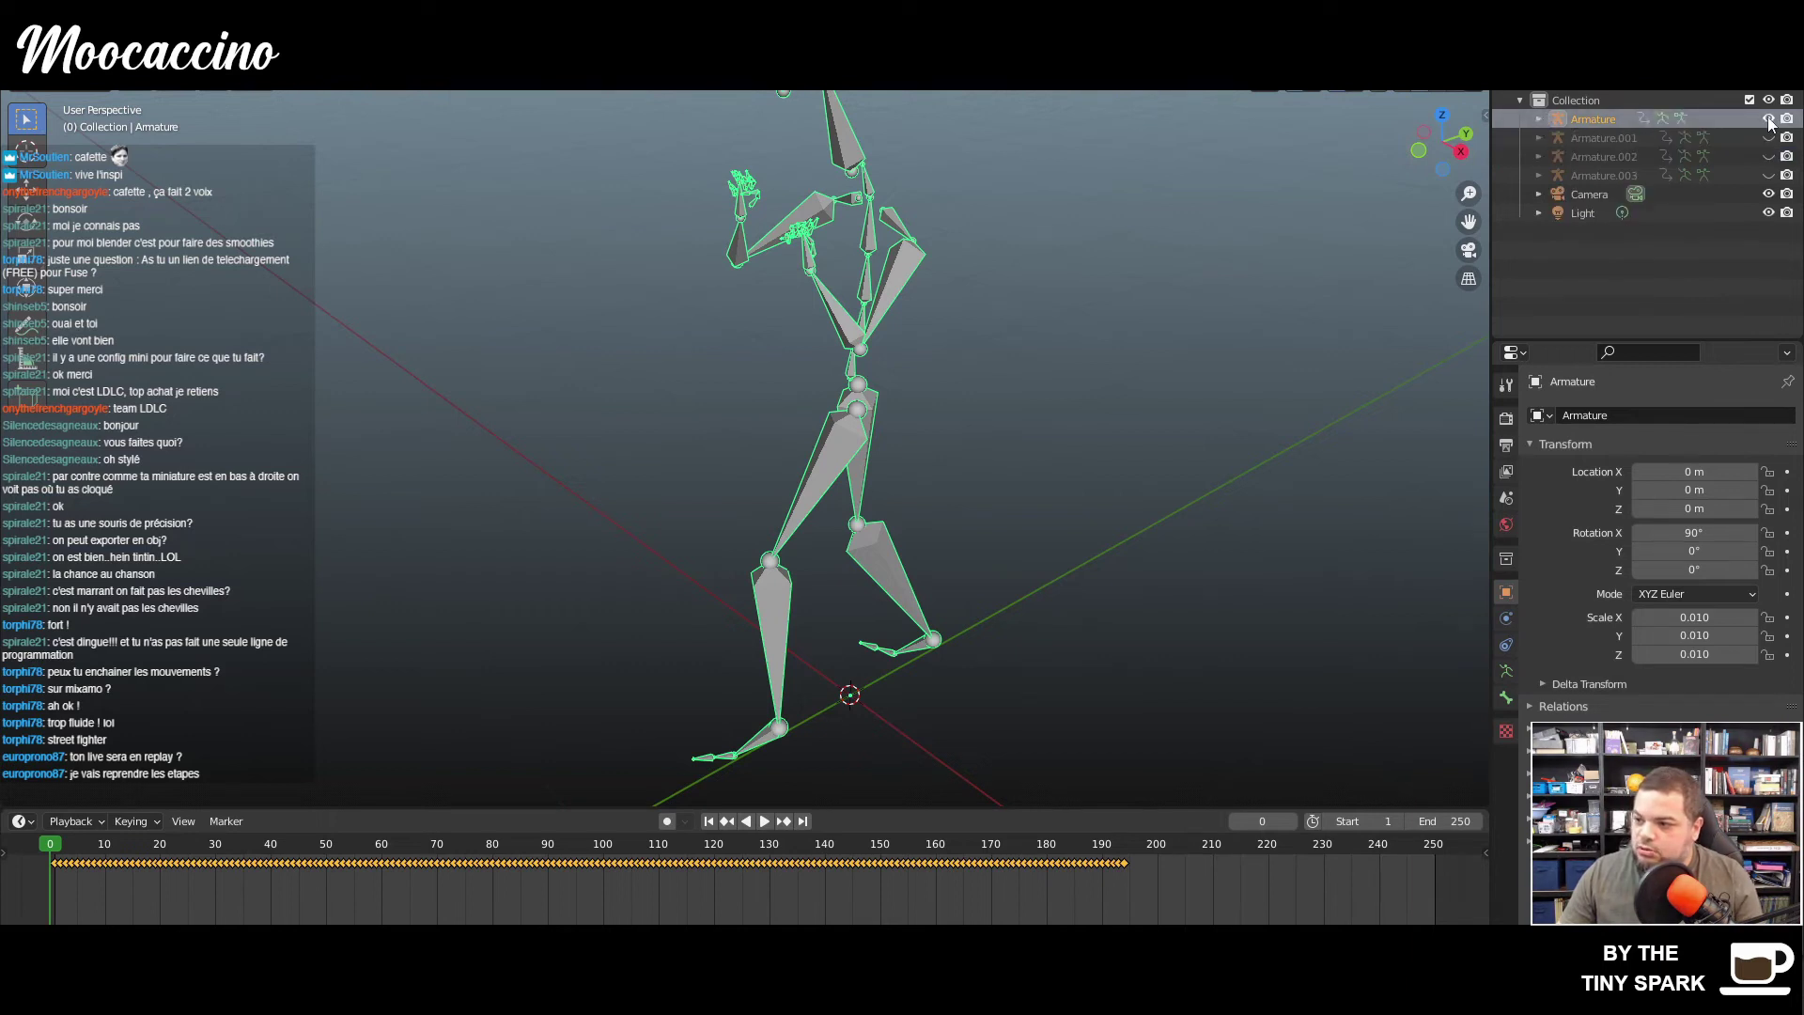
- Hide the first armature, show Armature.001, preview its animation, and rename its action
{"action": "left_click", "coordinate": [1768, 118]}
{"action": "left_click", "coordinate": [1769, 138]}
{"action": "left_click", "coordinate": [1539, 137]}
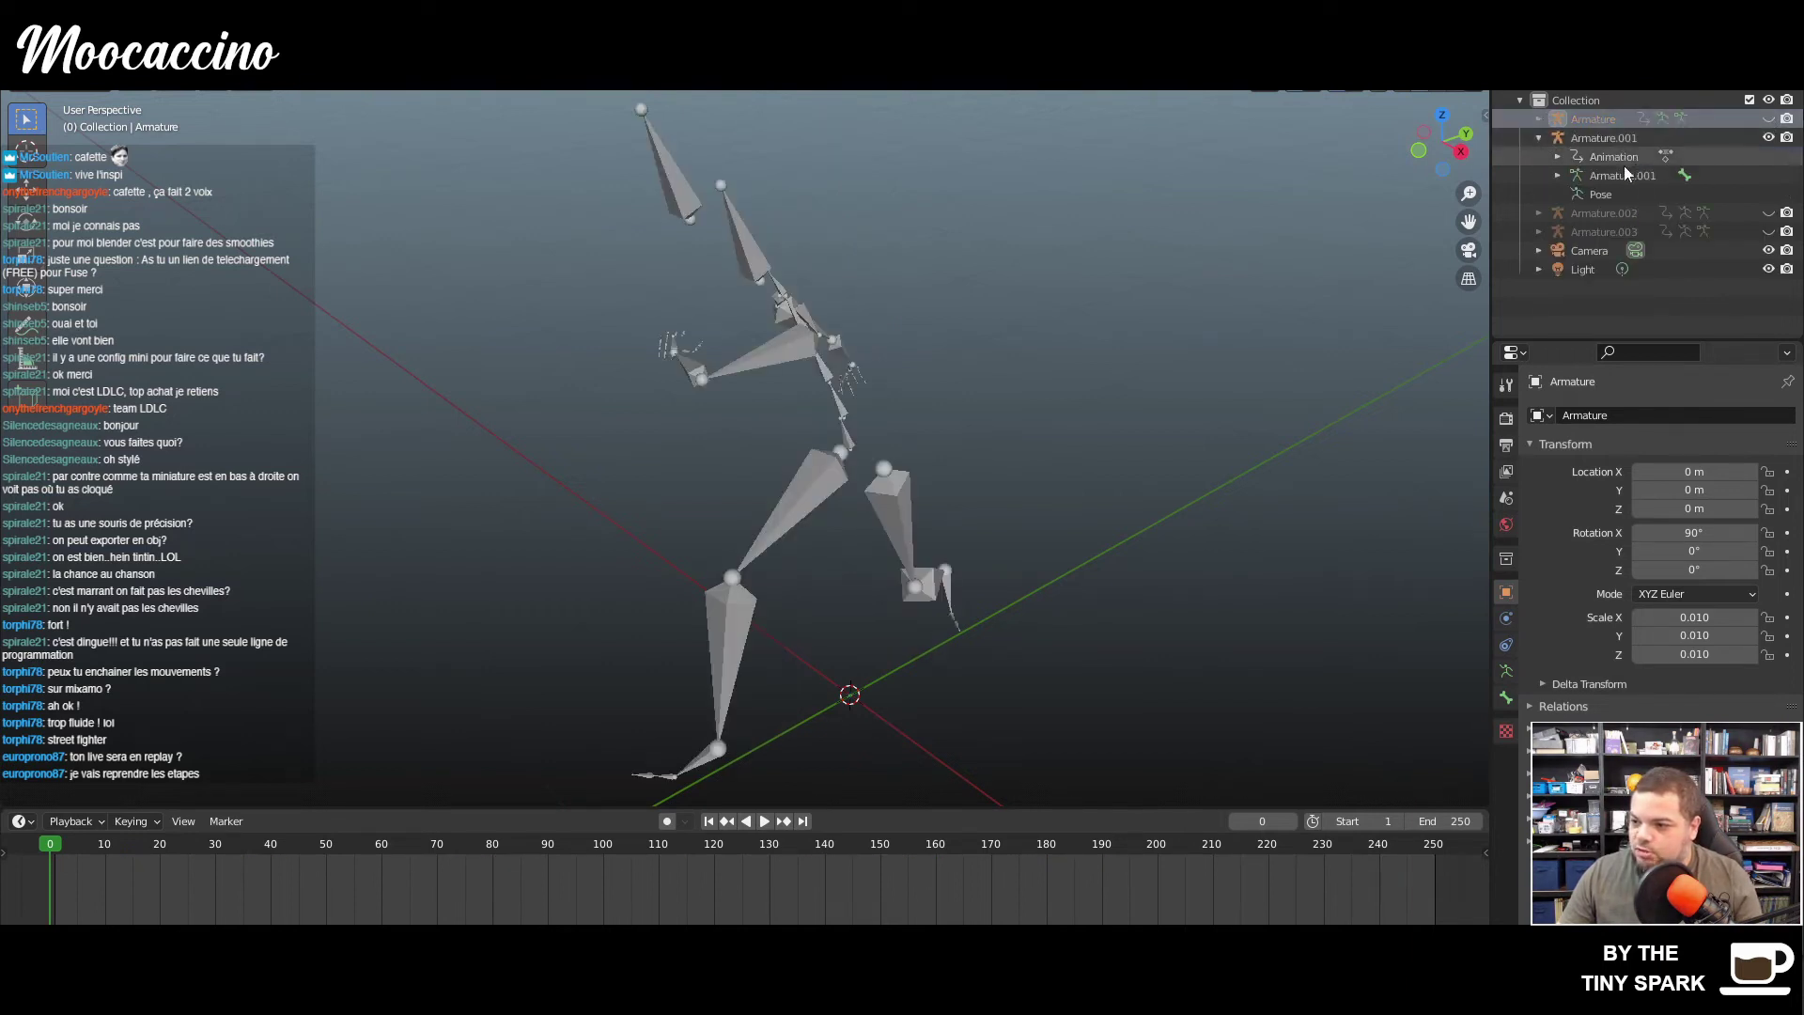
{"action": "left_click", "coordinate": [1558, 156]}
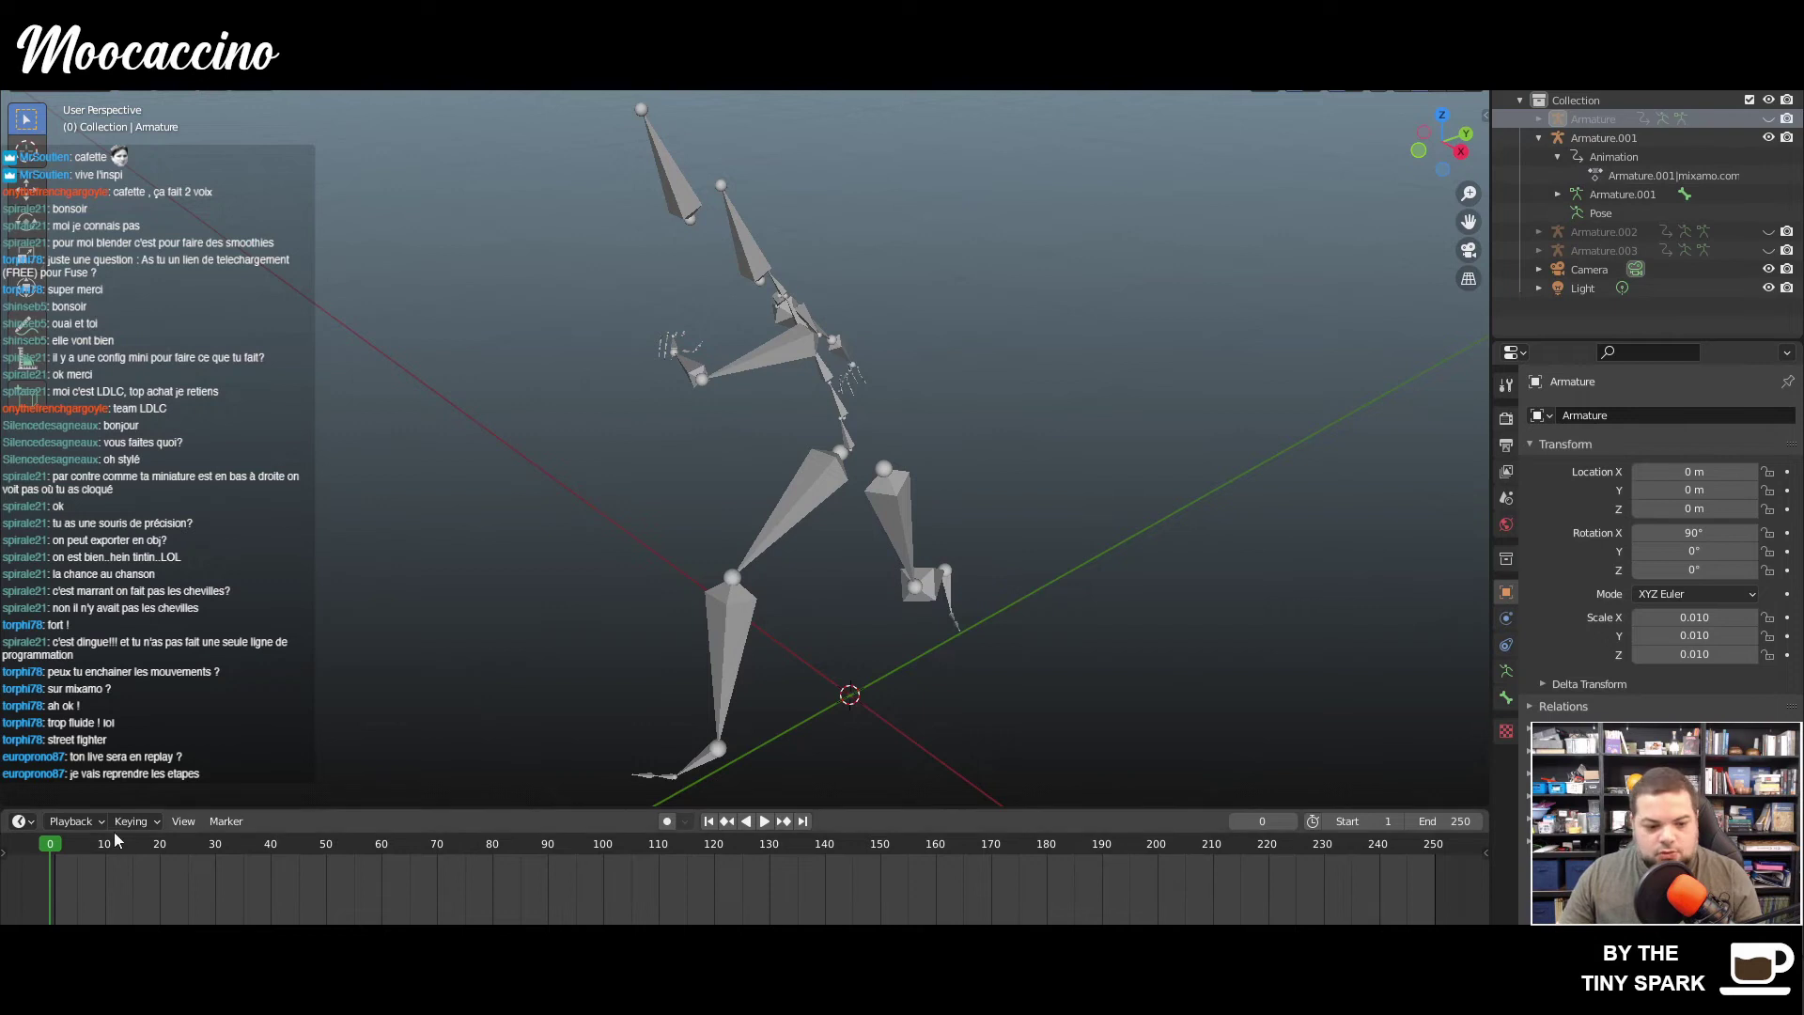
{"action": "key", "text": "space"}
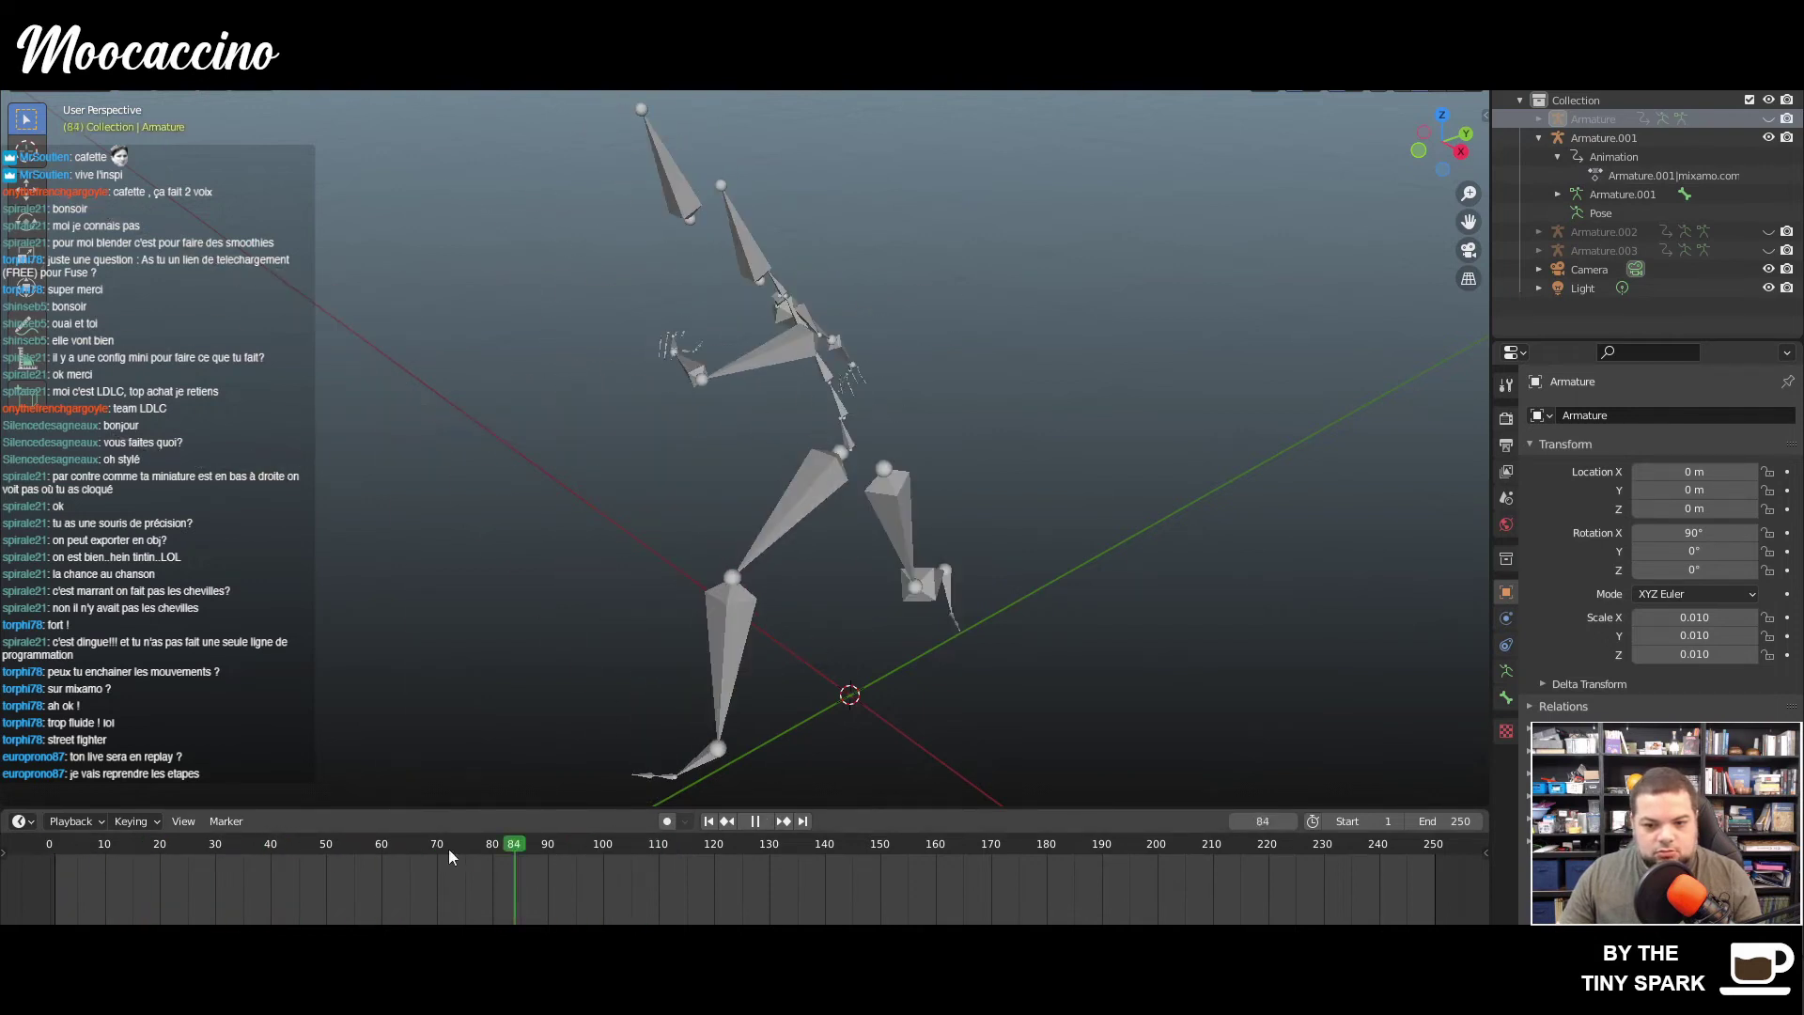
{"action": "key", "text": "Escape"}
{"action": "double_click", "coordinate": [1665, 176]}
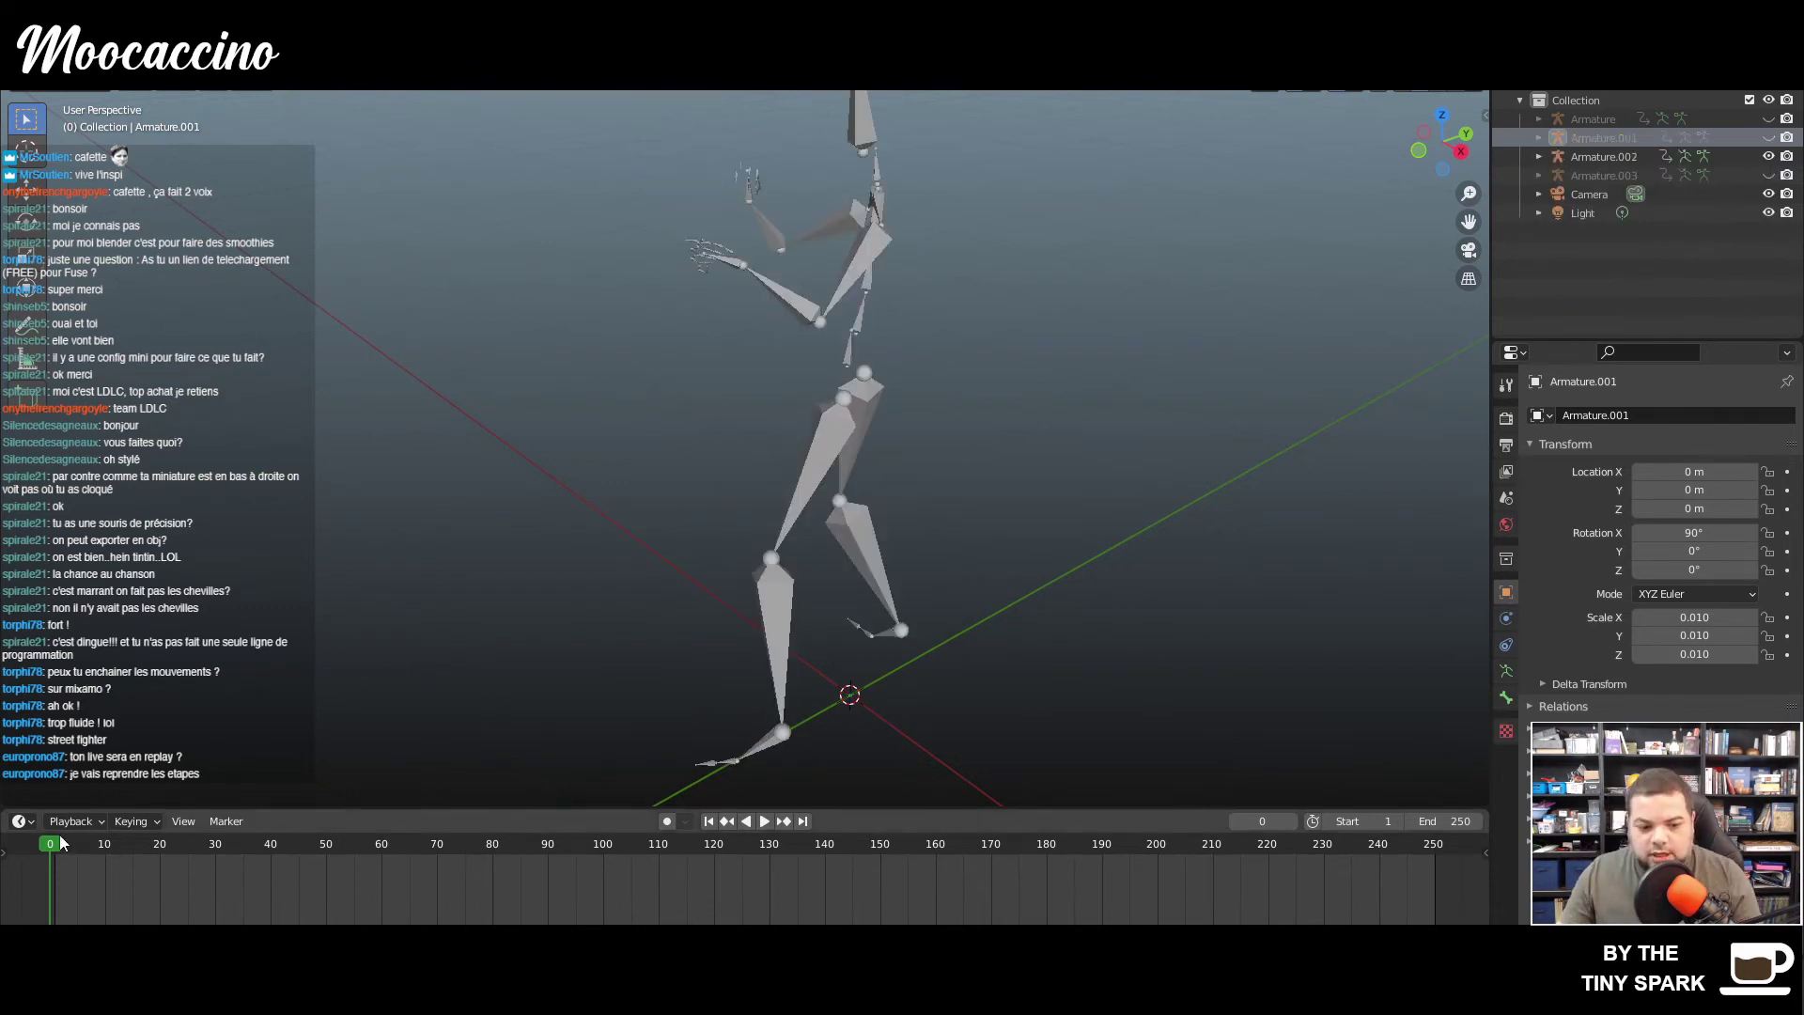
- Preview and rename the action of Armature.002, and rename the Armature.003 action to tpose
{"action": "key", "text": "space"}
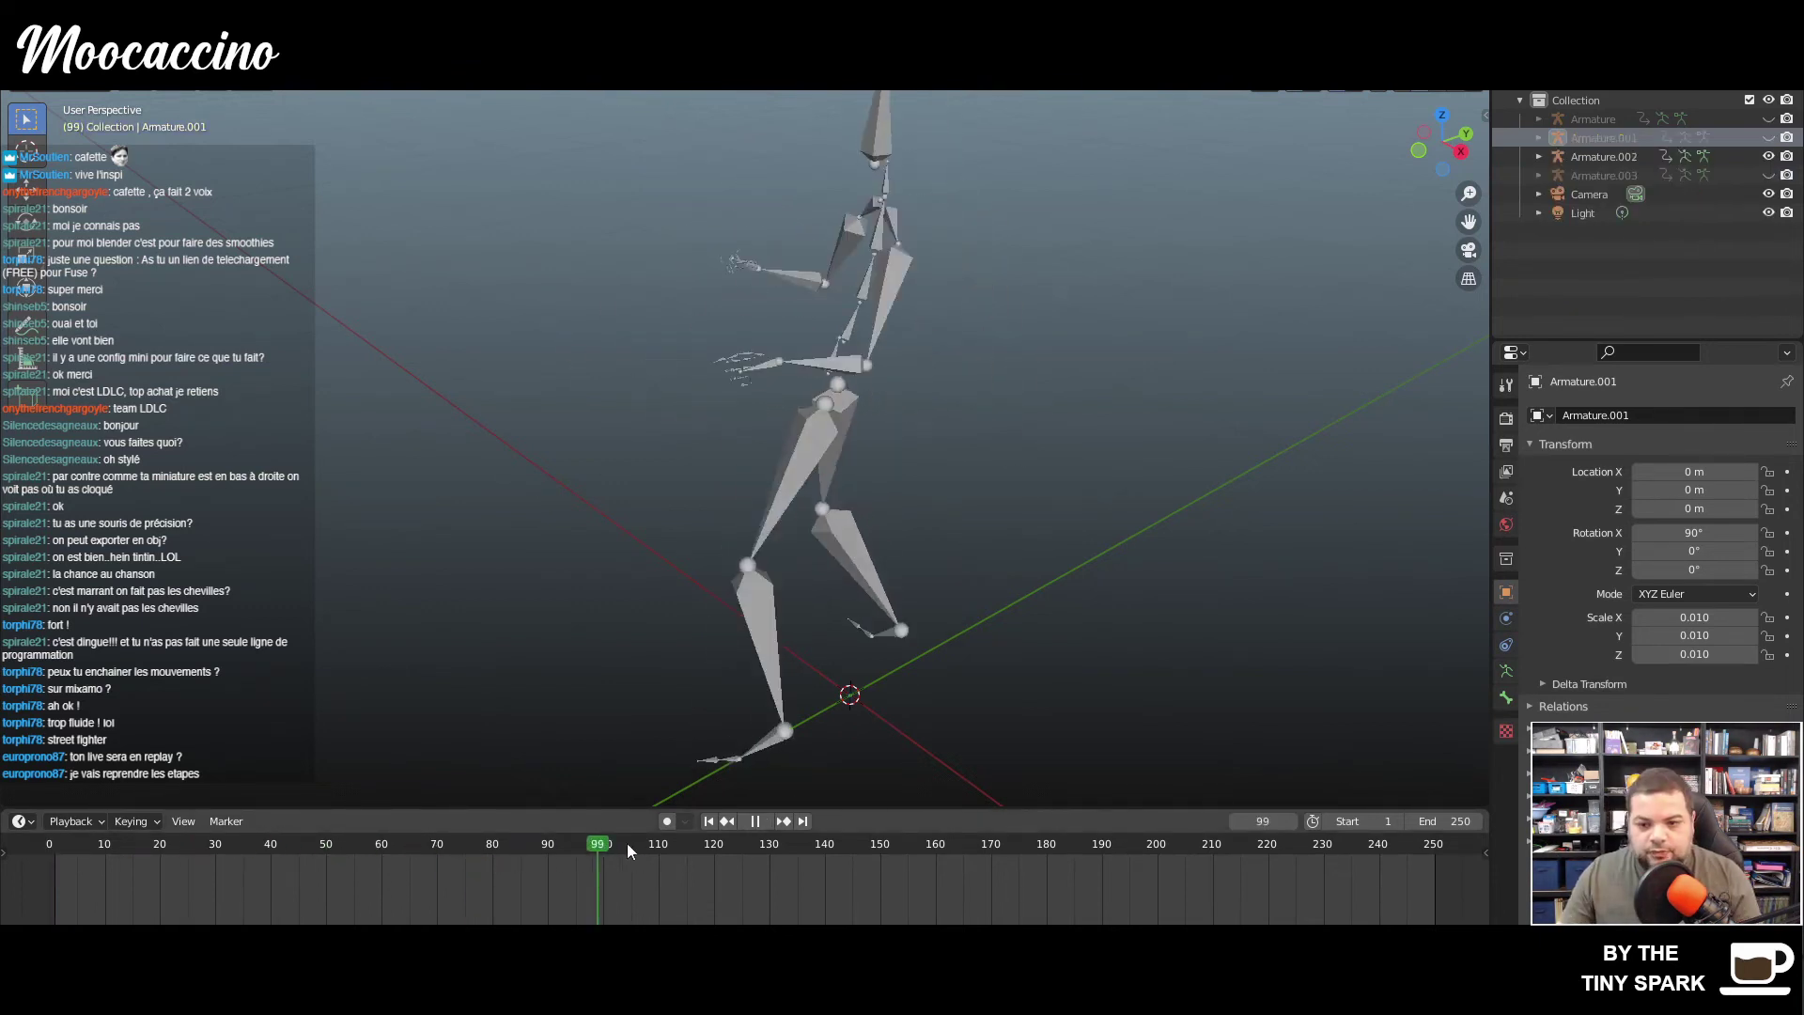
{"action": "key", "text": "Escape"}
{"action": "double_click", "coordinate": [1618, 193]}
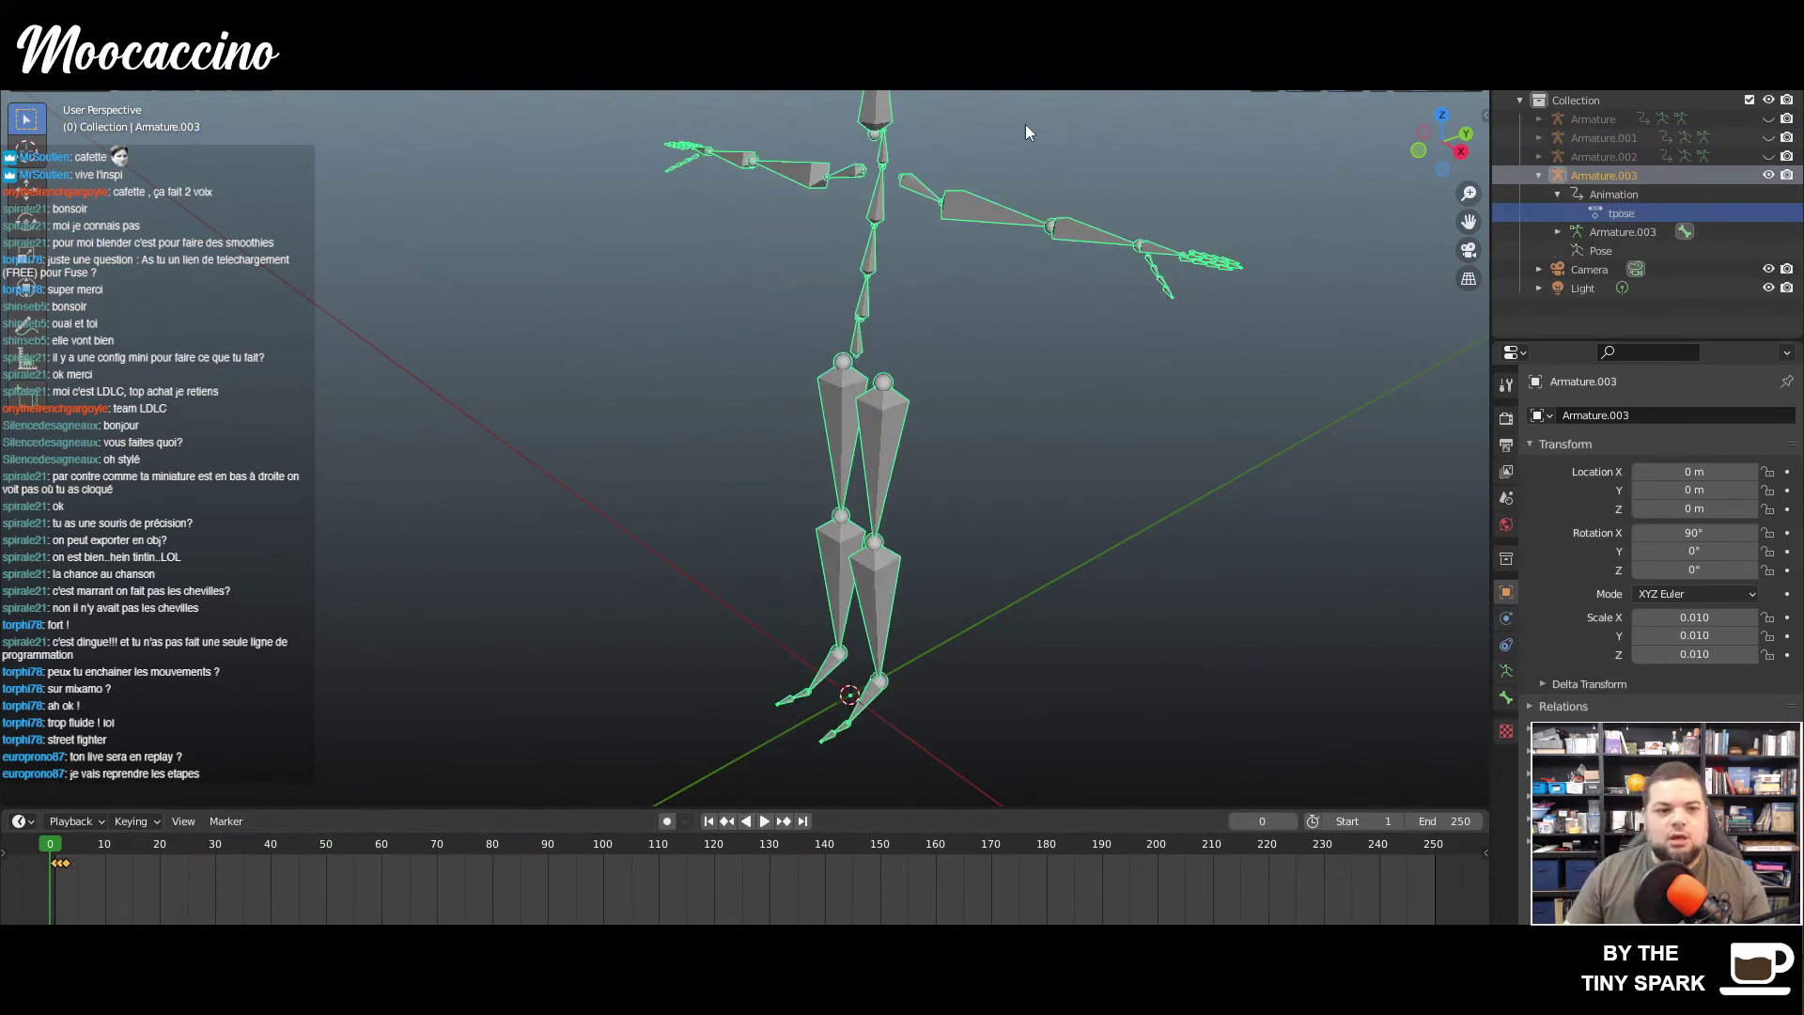
- Save the scene in the cafette folder as cafette_animations.blend
{"action": "key", "text": "ctrl+s"}
{"action": "left_click", "coordinate": [720, 762]}
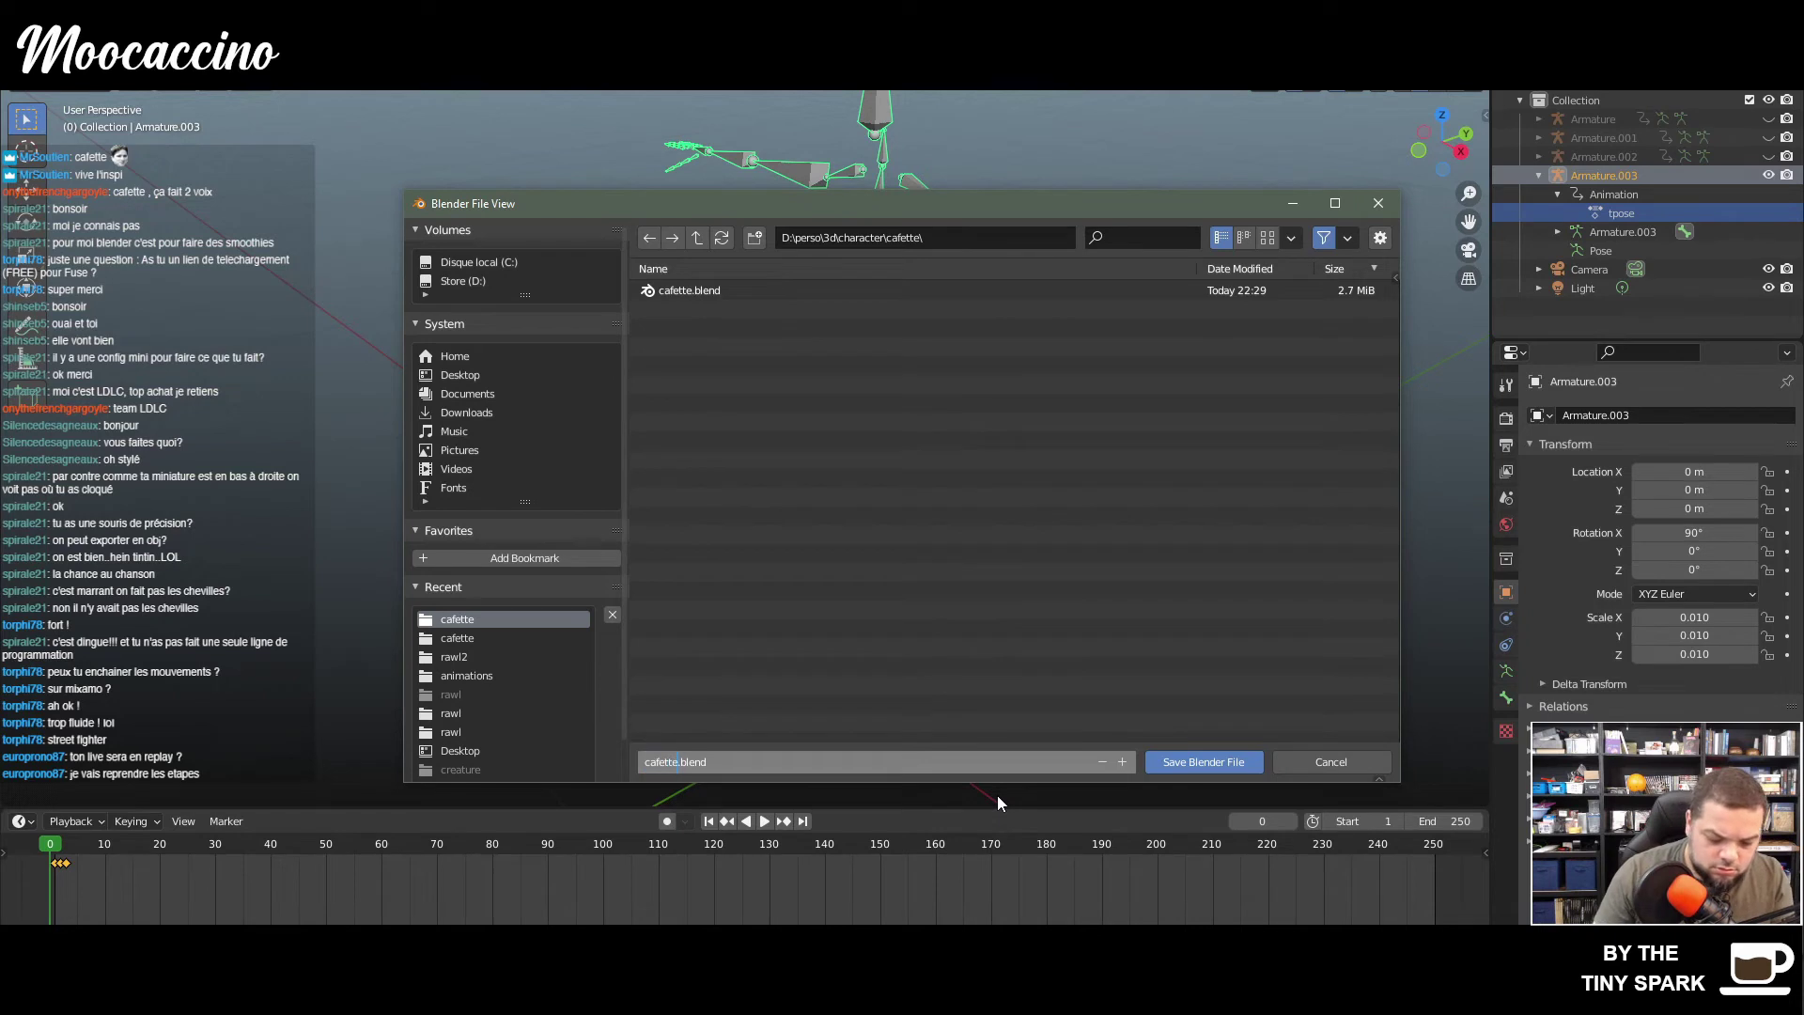
{"action": "type", "text": "_anim"}
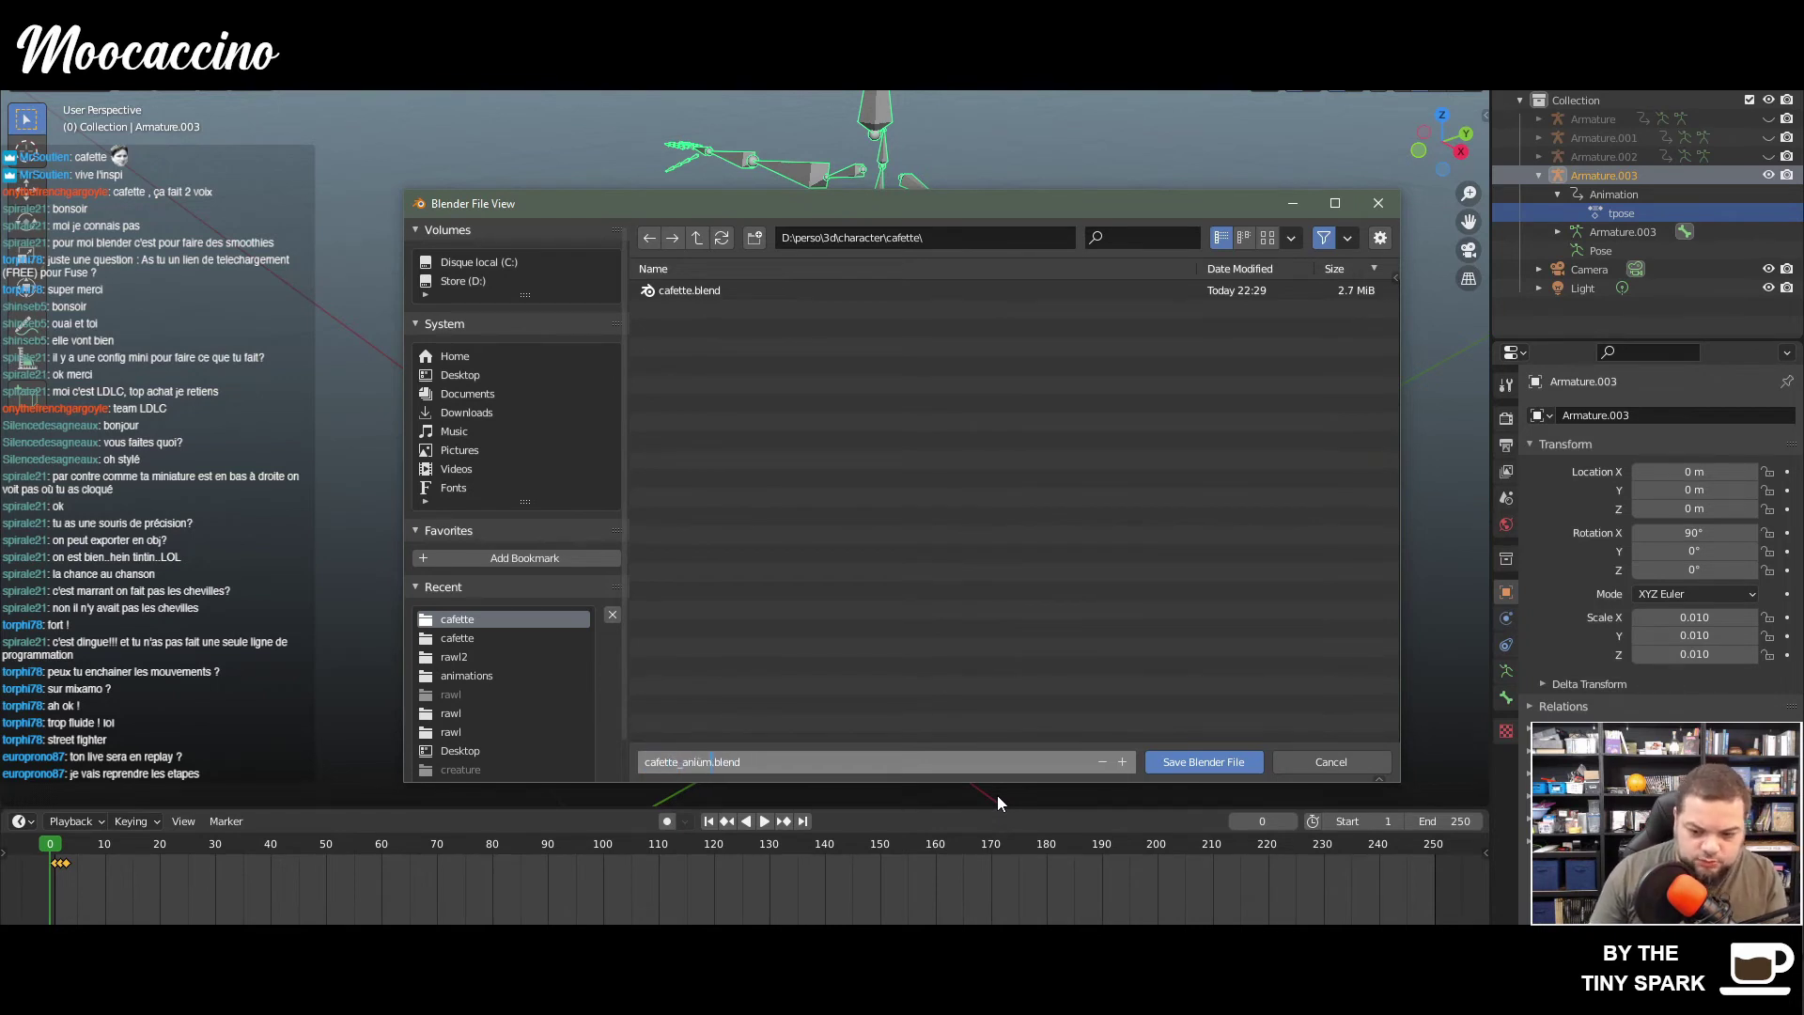
{"action": "key", "text": "Return"}
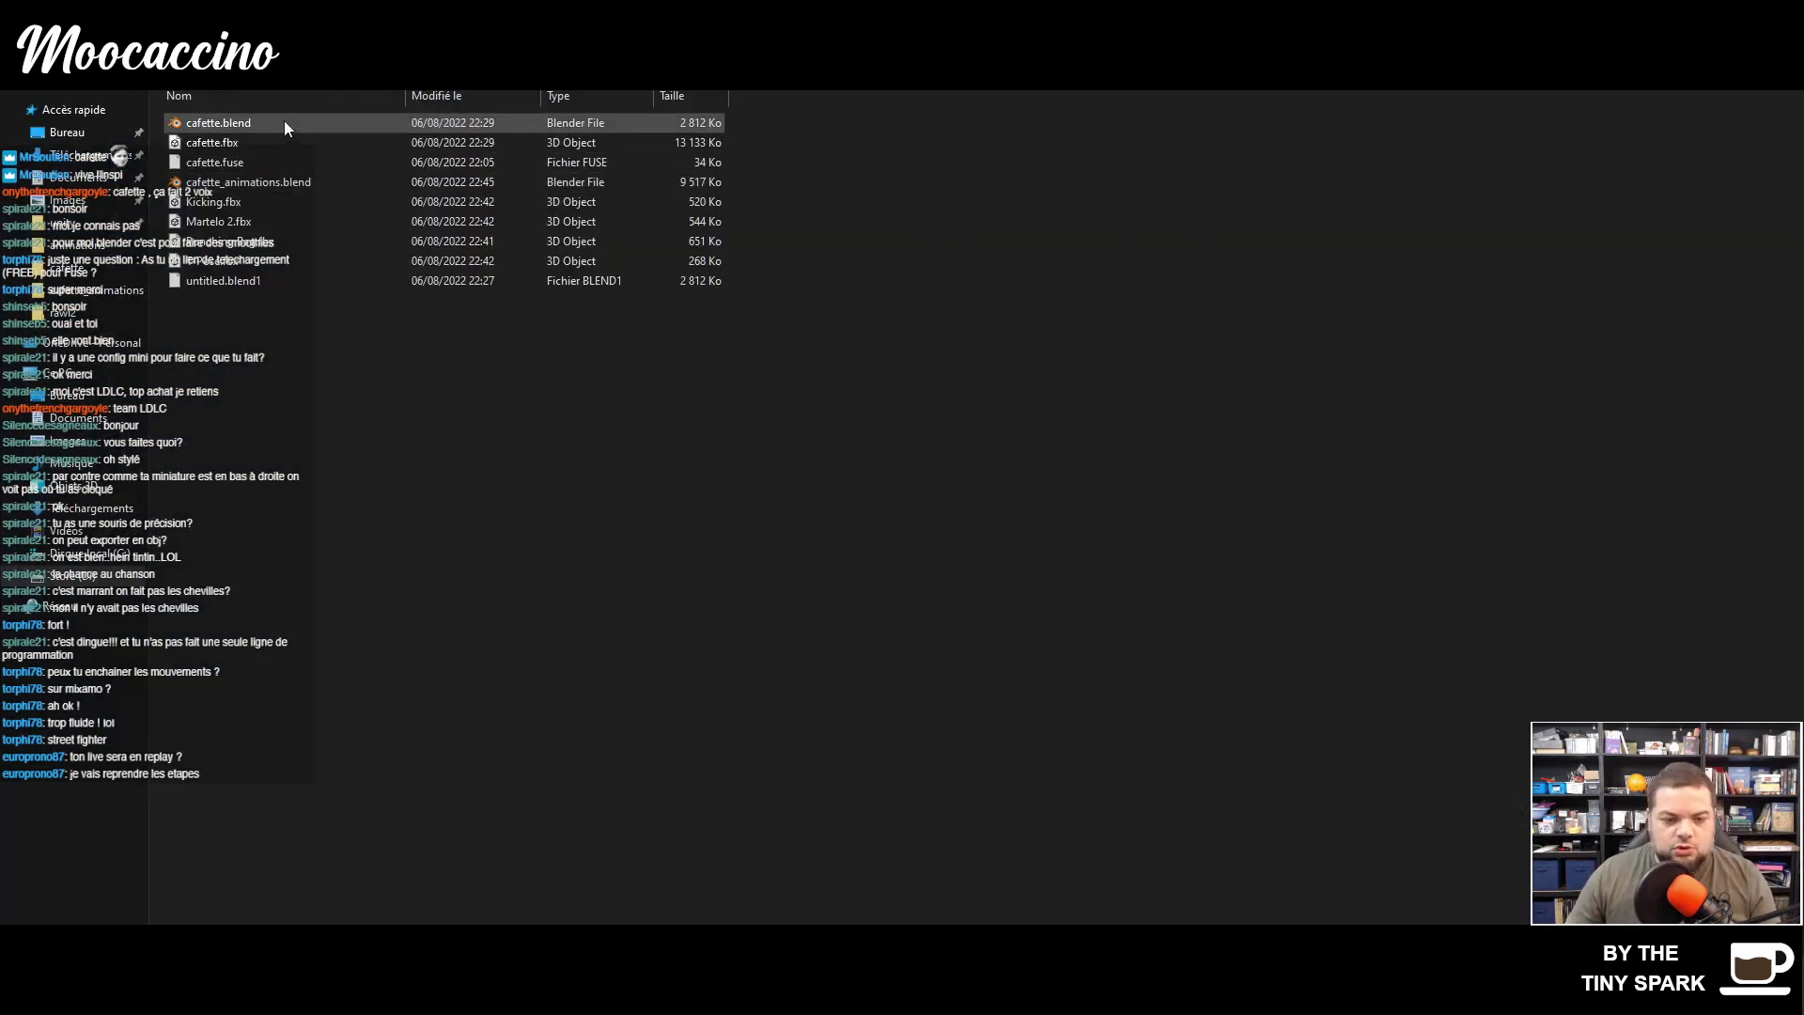
- Open cafette.blend from the file explorer, scrub its timeline, and inspect the animation data on the cafette mesh
{"action": "double_click", "coordinate": [283, 123]}
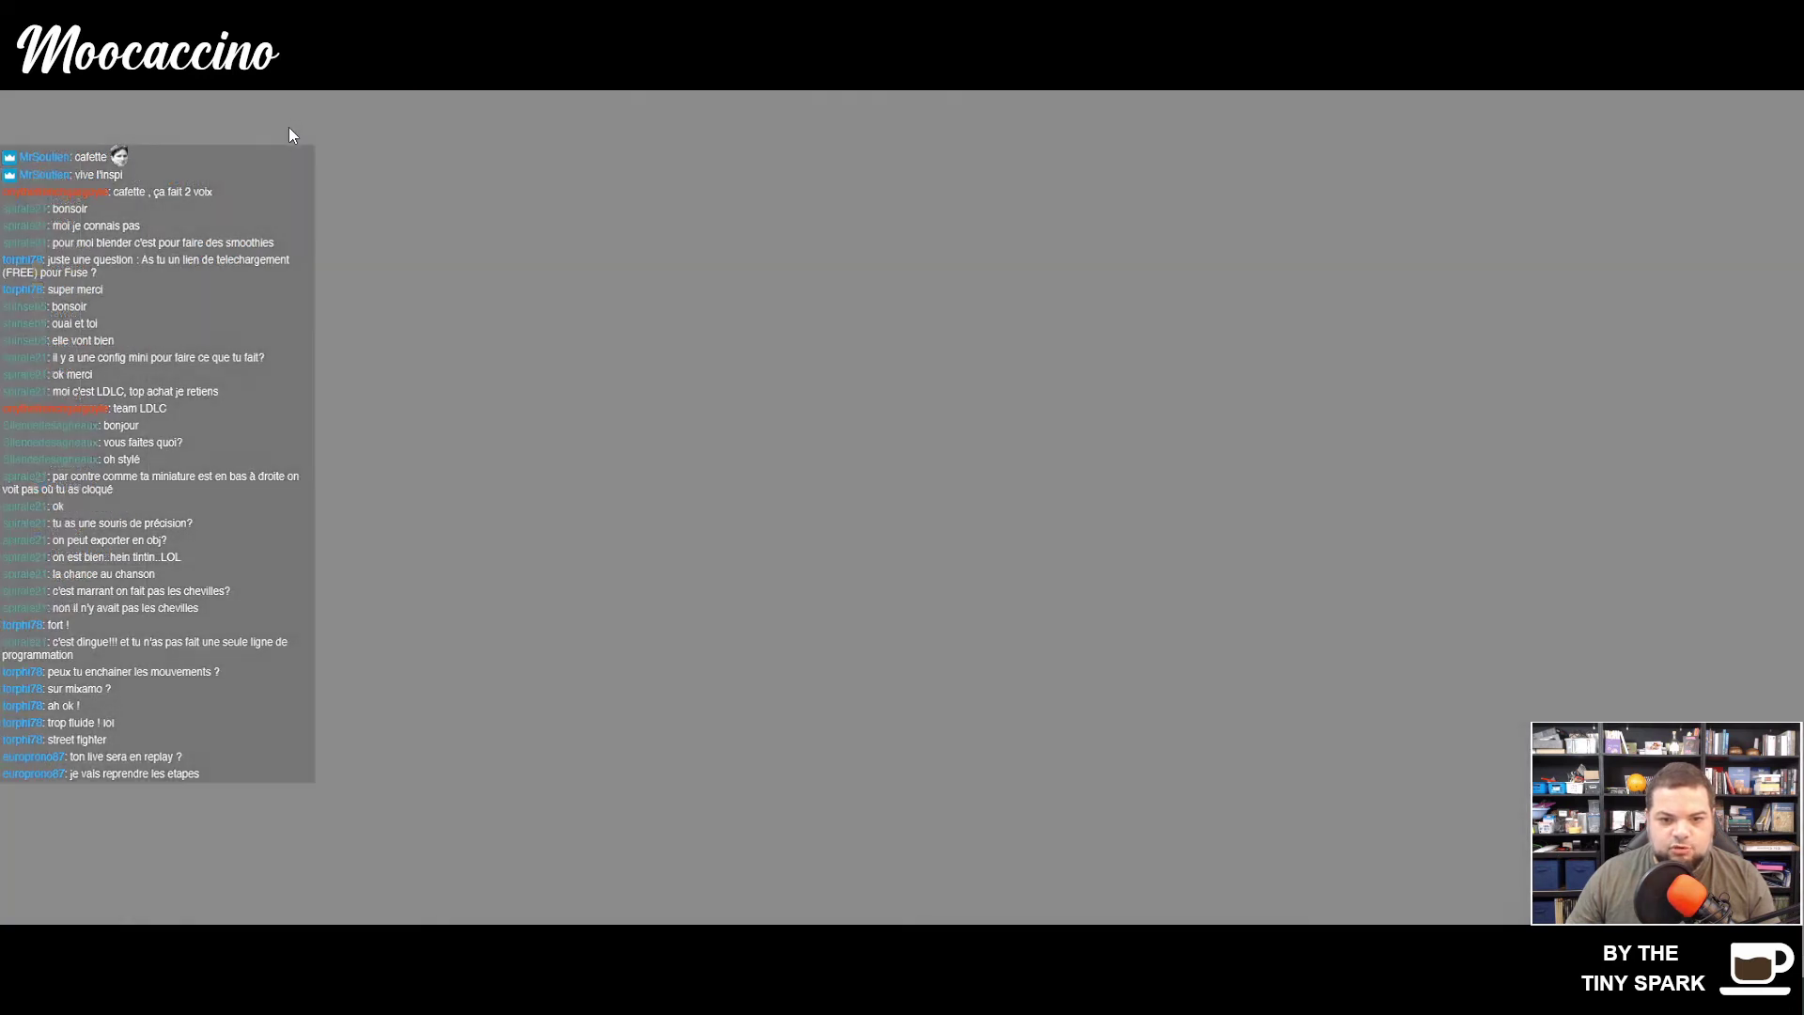
{"action": "left_click_drag", "start_coordinate": [329, 763], "coordinate": [562, 766]}
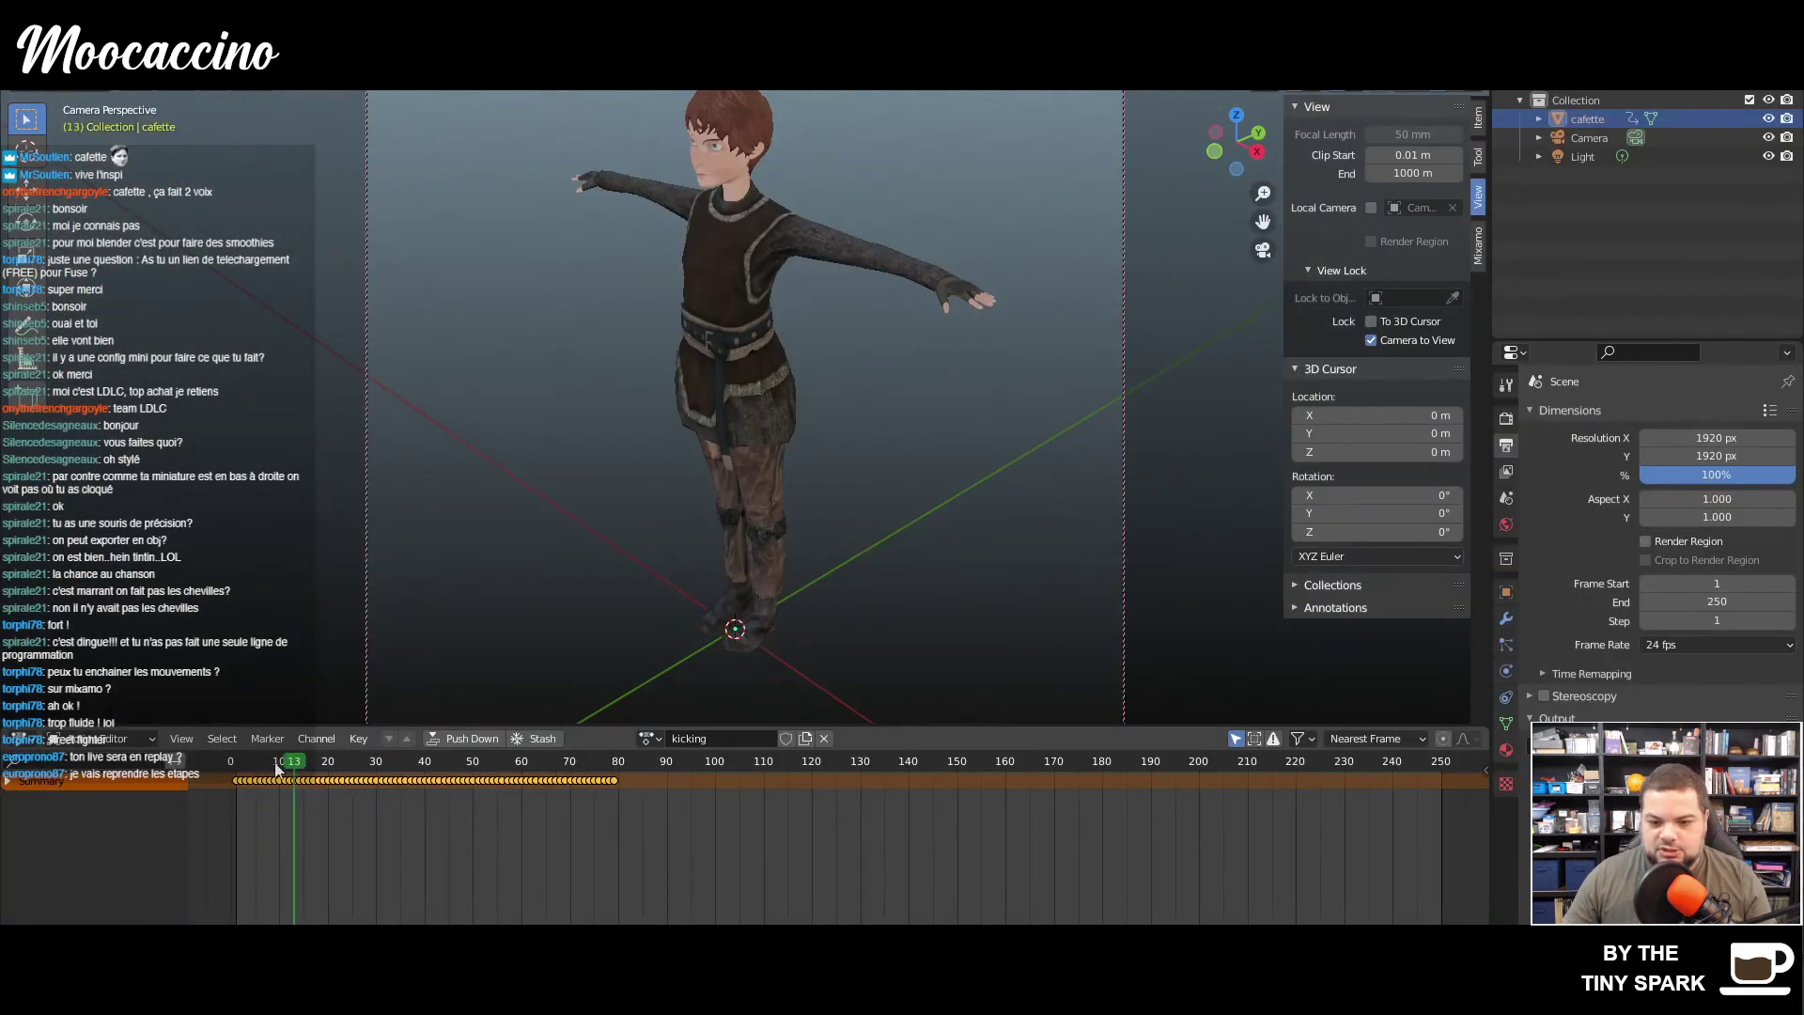
{"action": "left_click_drag", "start_coordinate": [277, 769], "coordinate": [231, 767]}
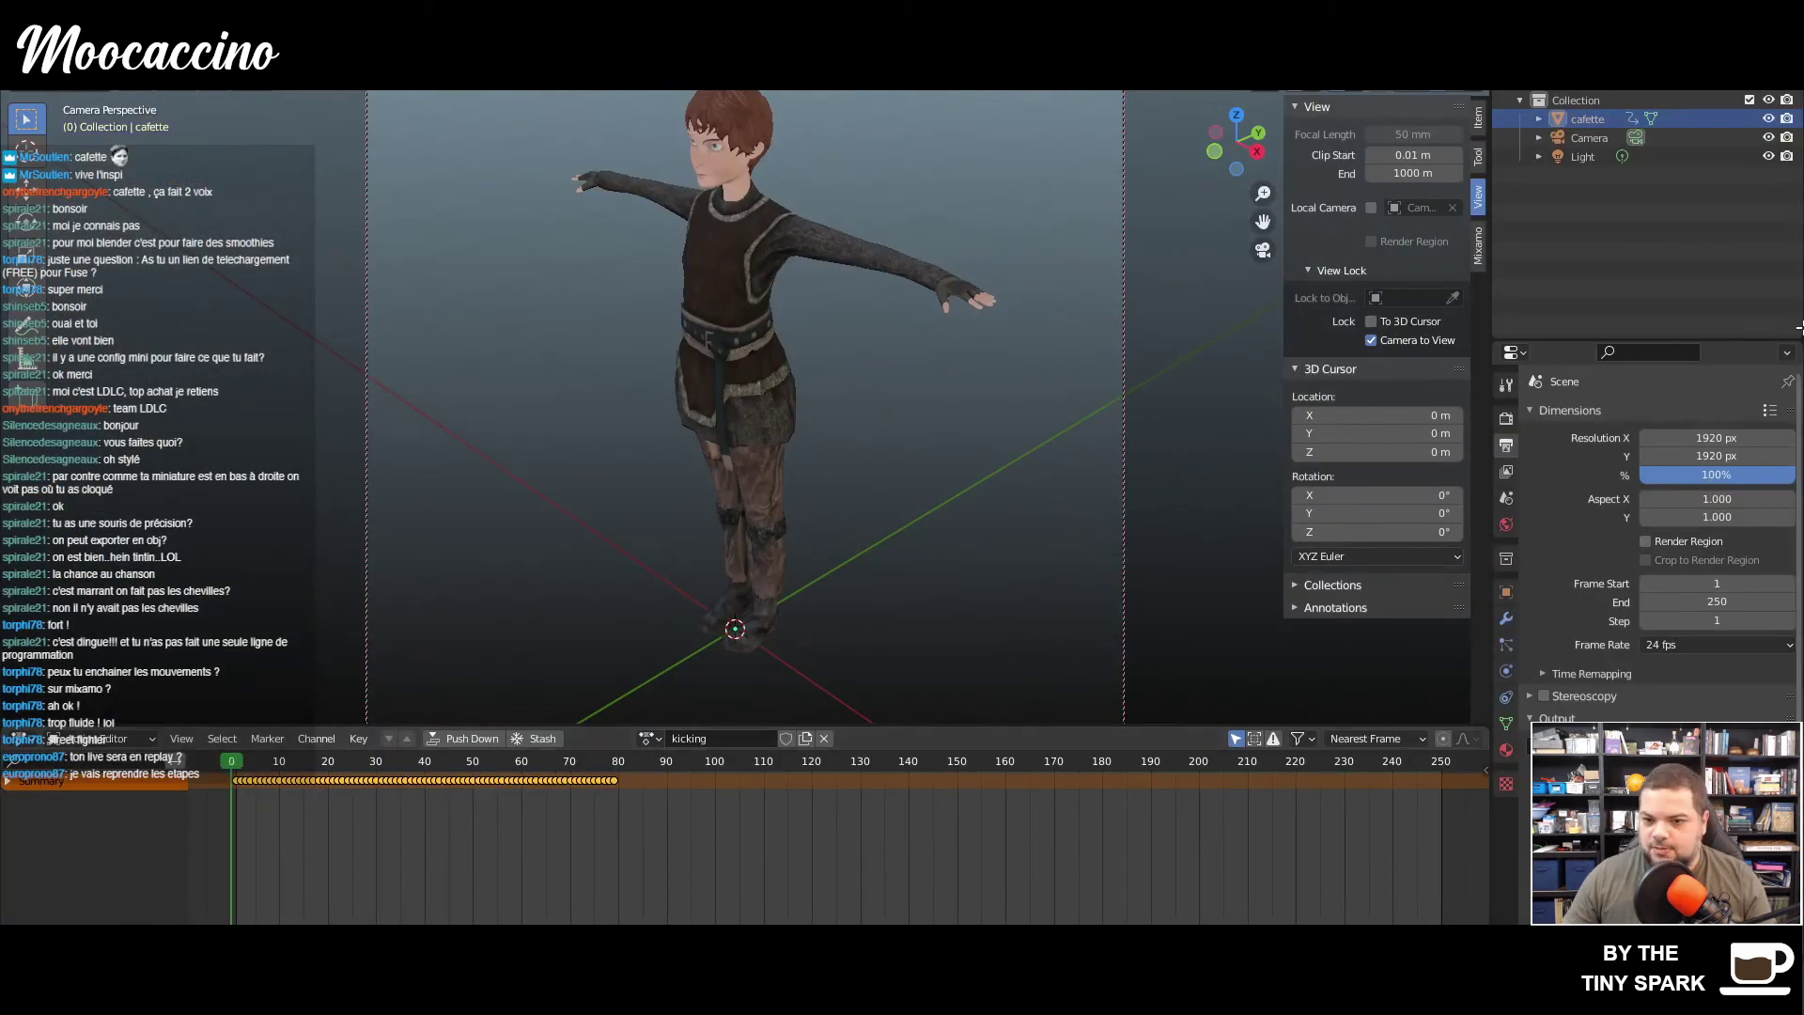
{"action": "left_click", "coordinate": [733, 237]}
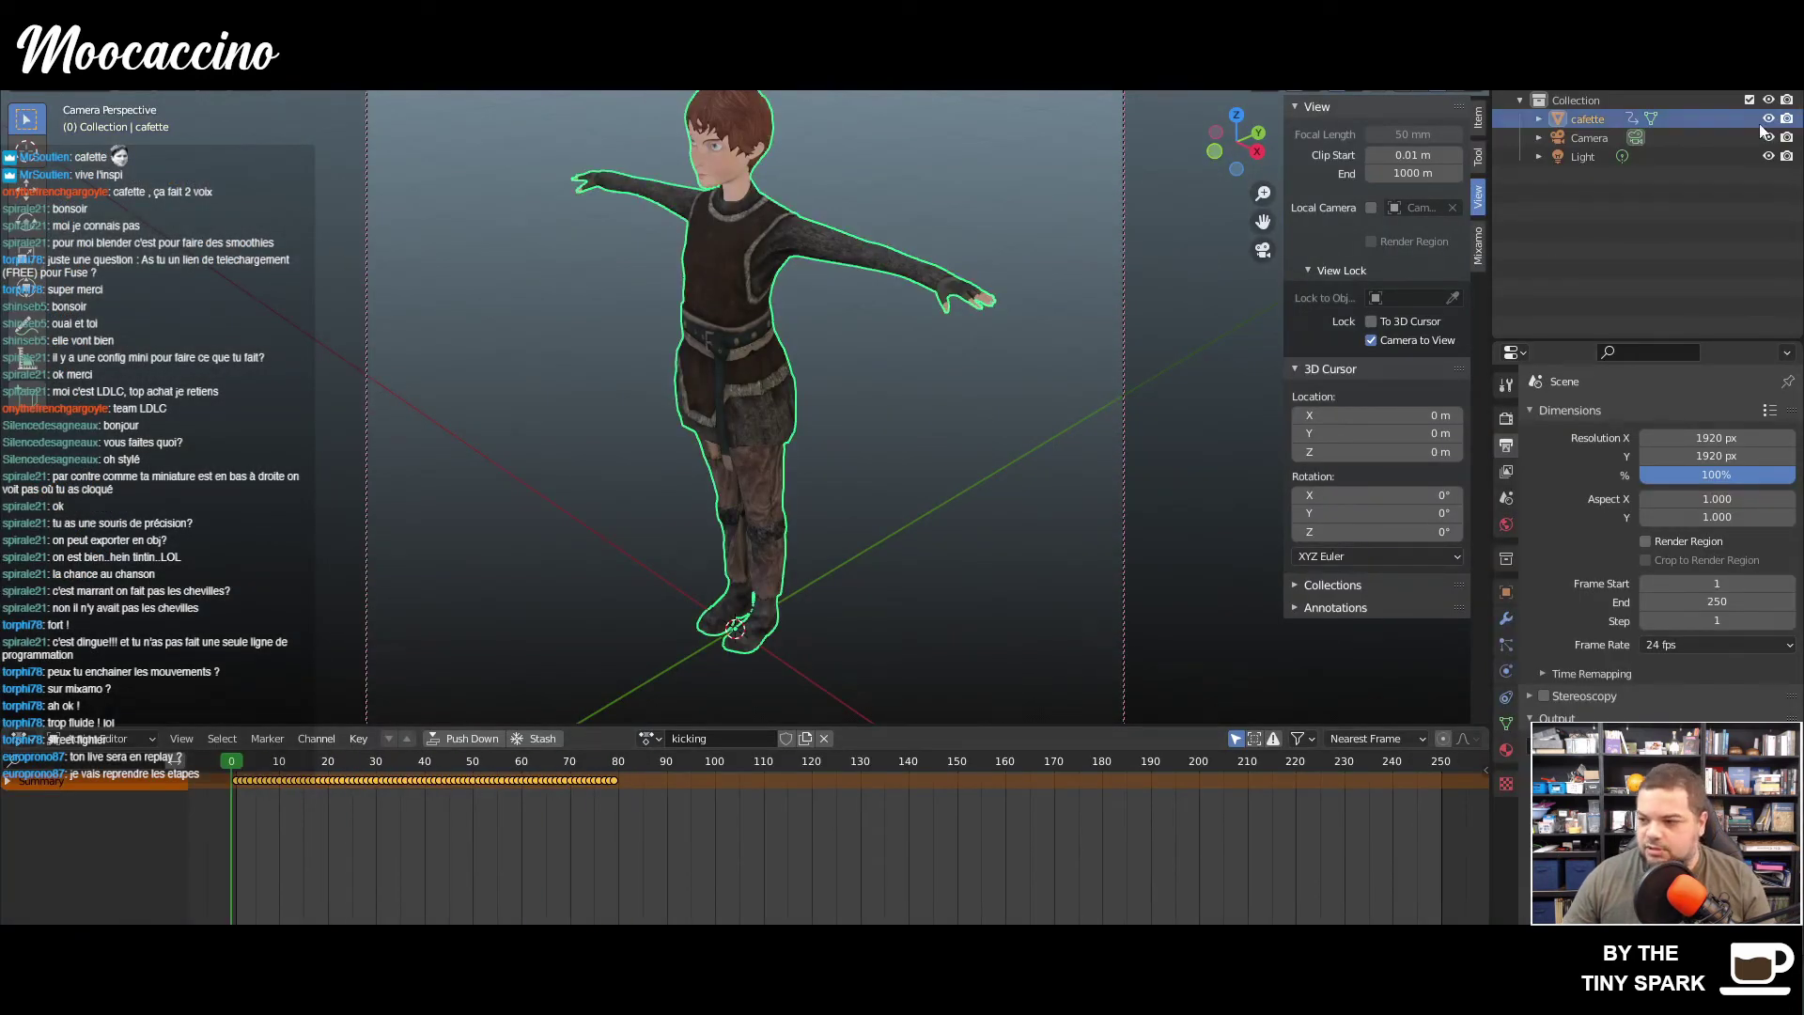
{"action": "left_click", "coordinate": [1537, 121]}
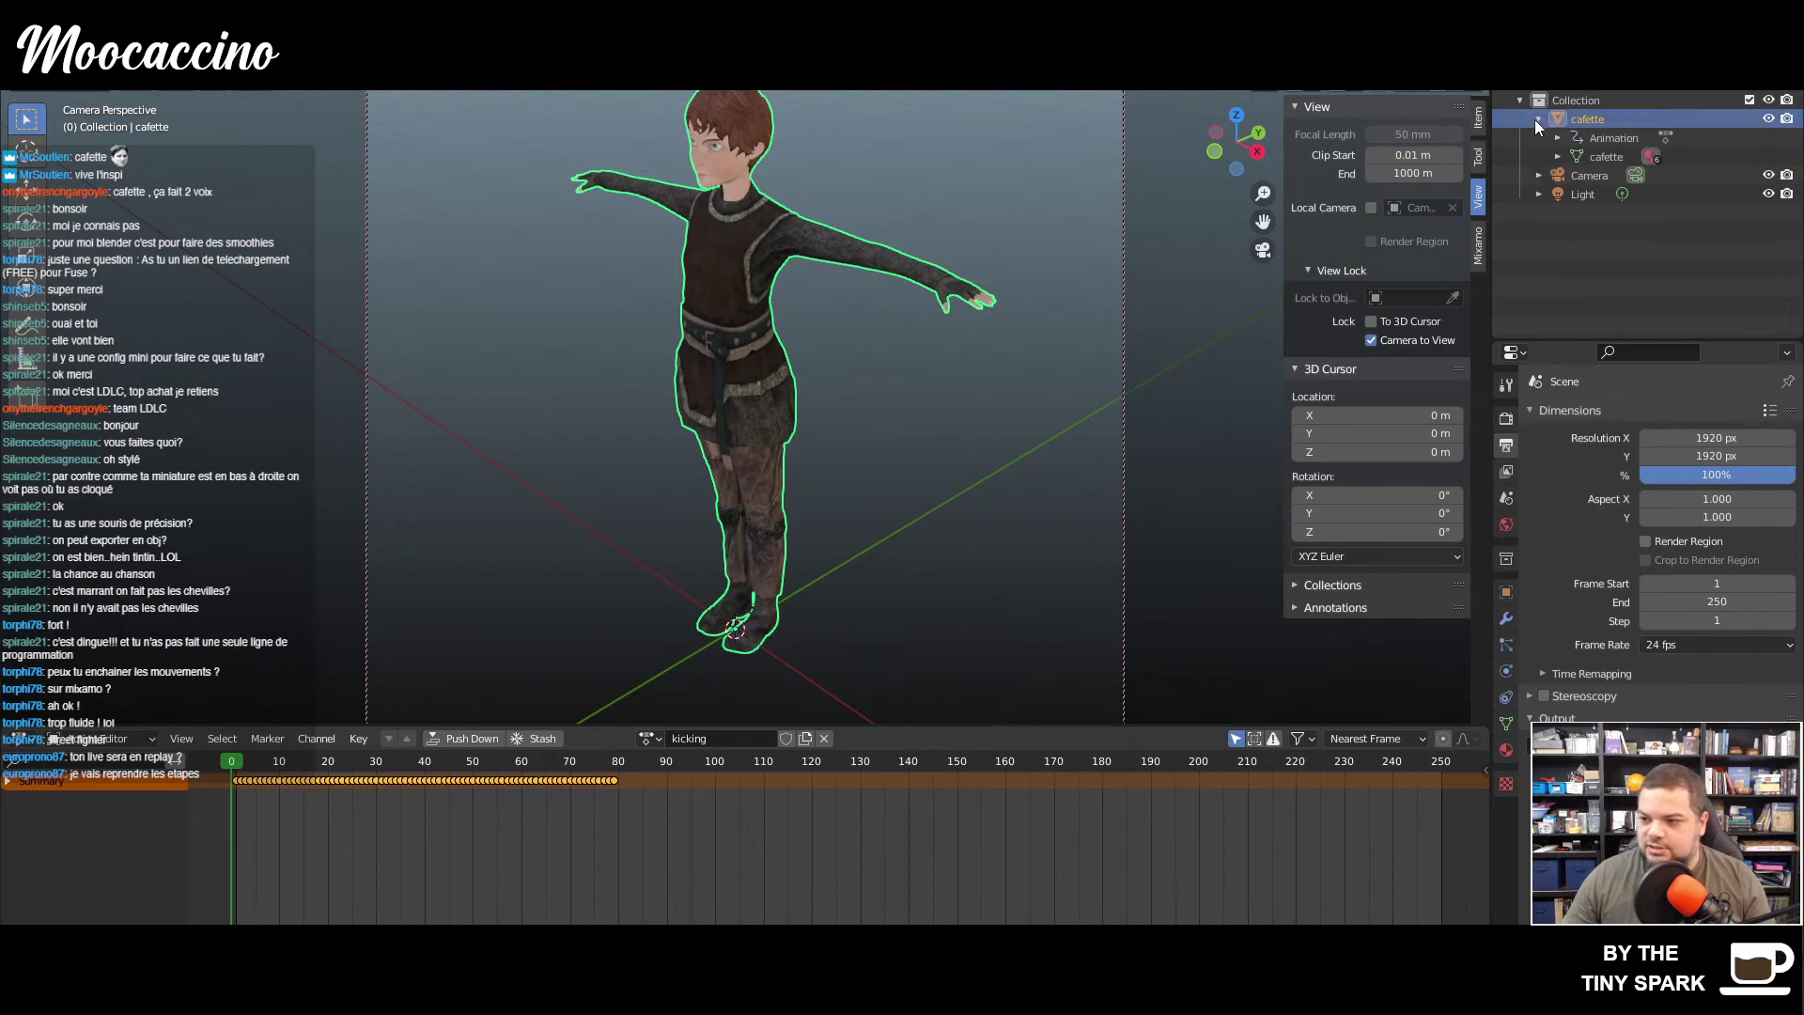
{"action": "left_click", "coordinate": [1557, 138]}
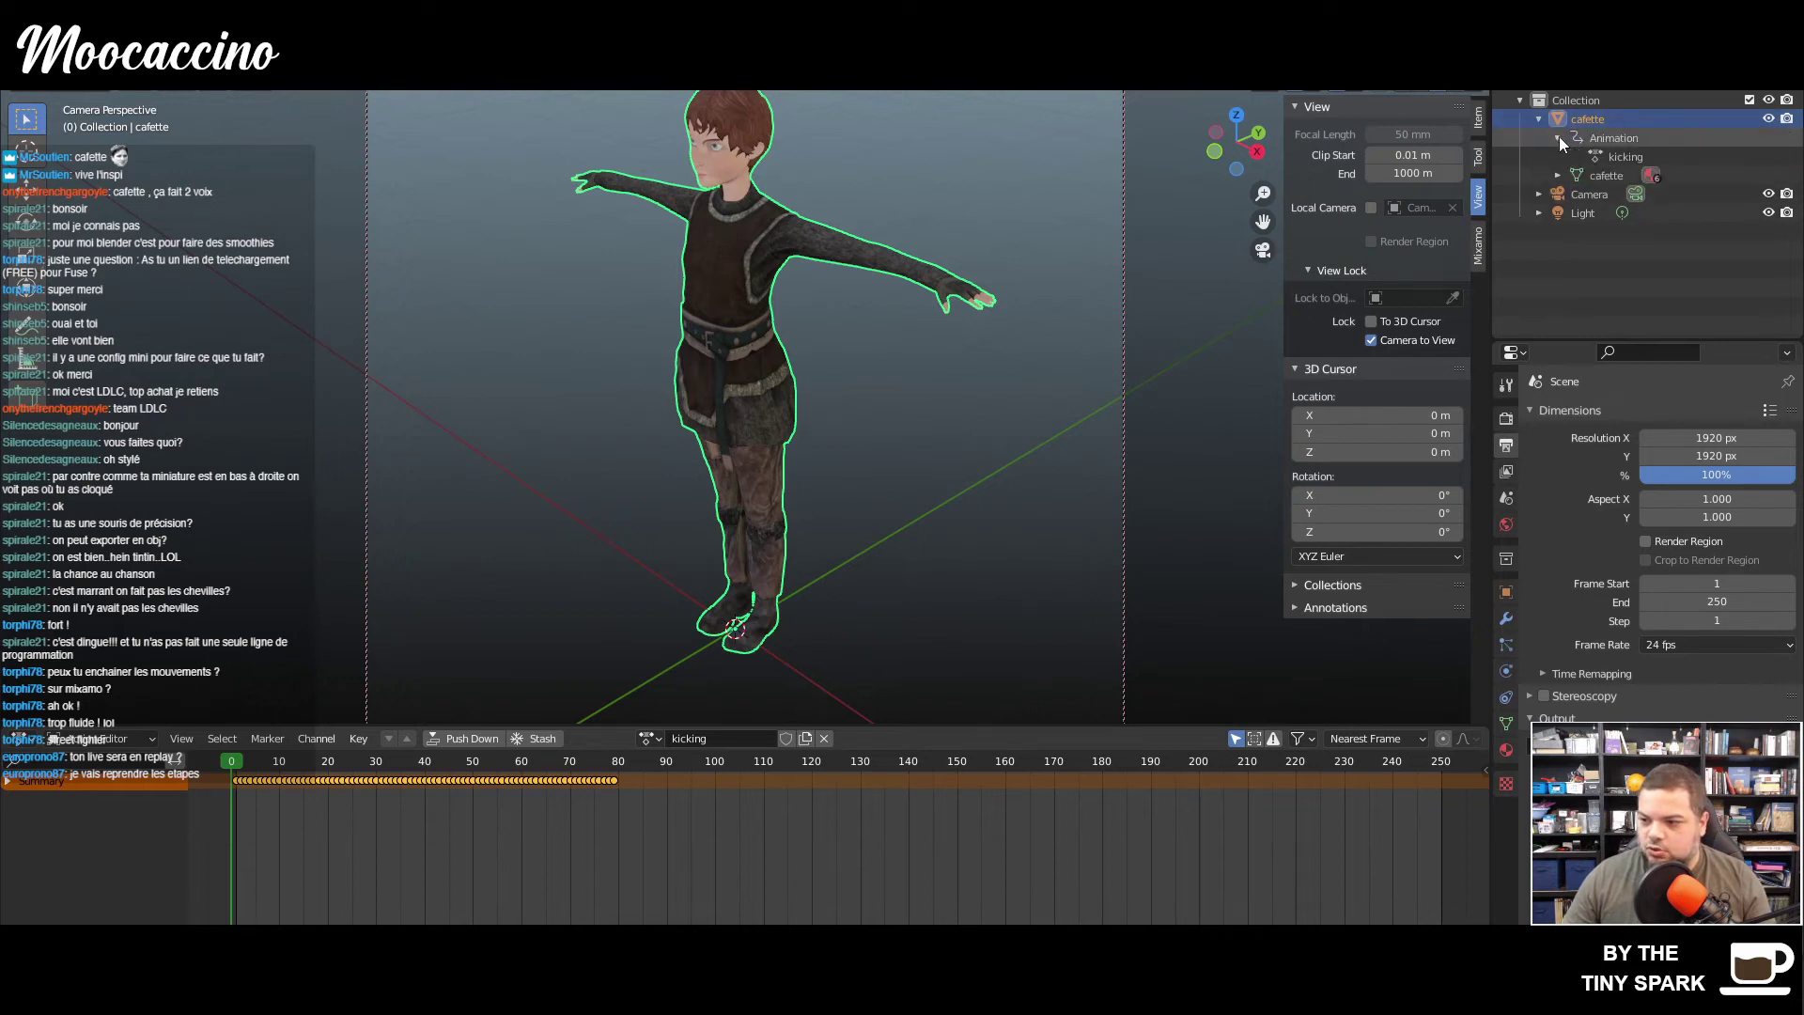
{"action": "left_click", "coordinate": [1558, 138]}
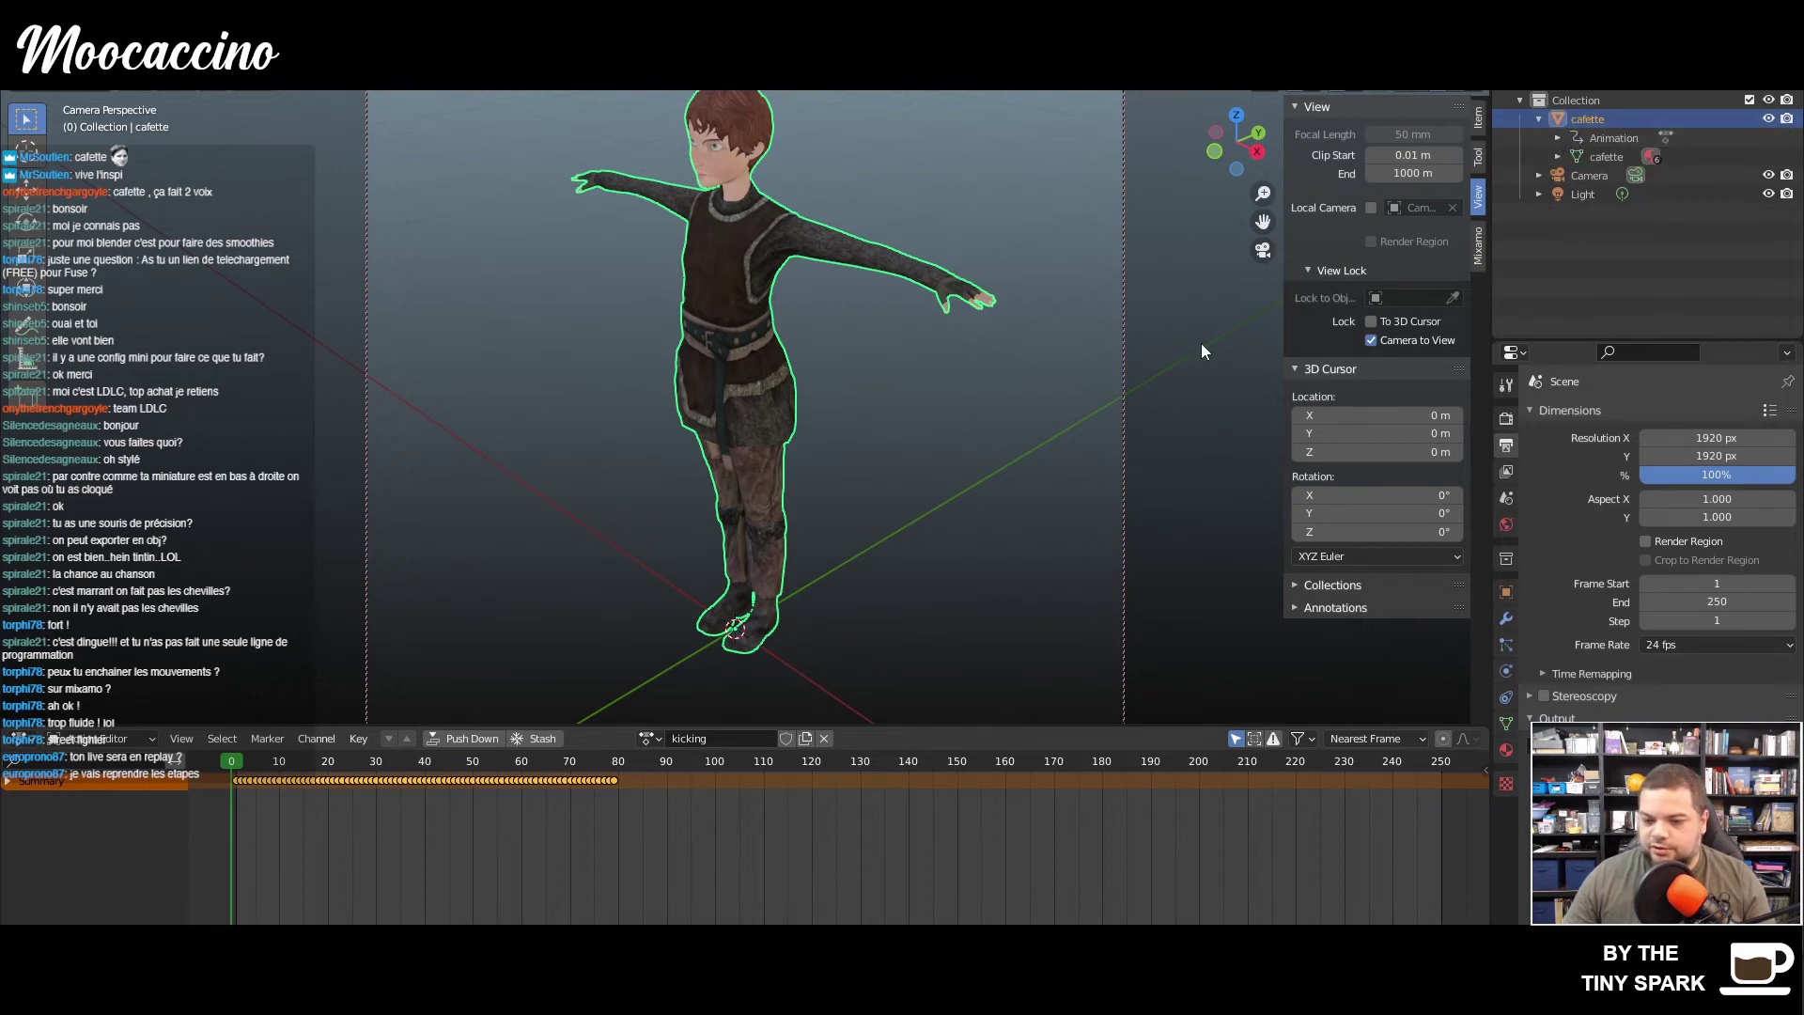
- Quit the cafette.blend session and review the character's FBX and animation files in the file explorer
{"action": "left_click", "coordinate": [1169, 250]}
{"action": "key", "text": "ctrl+q"}
{"action": "left_click", "coordinate": [919, 534]}
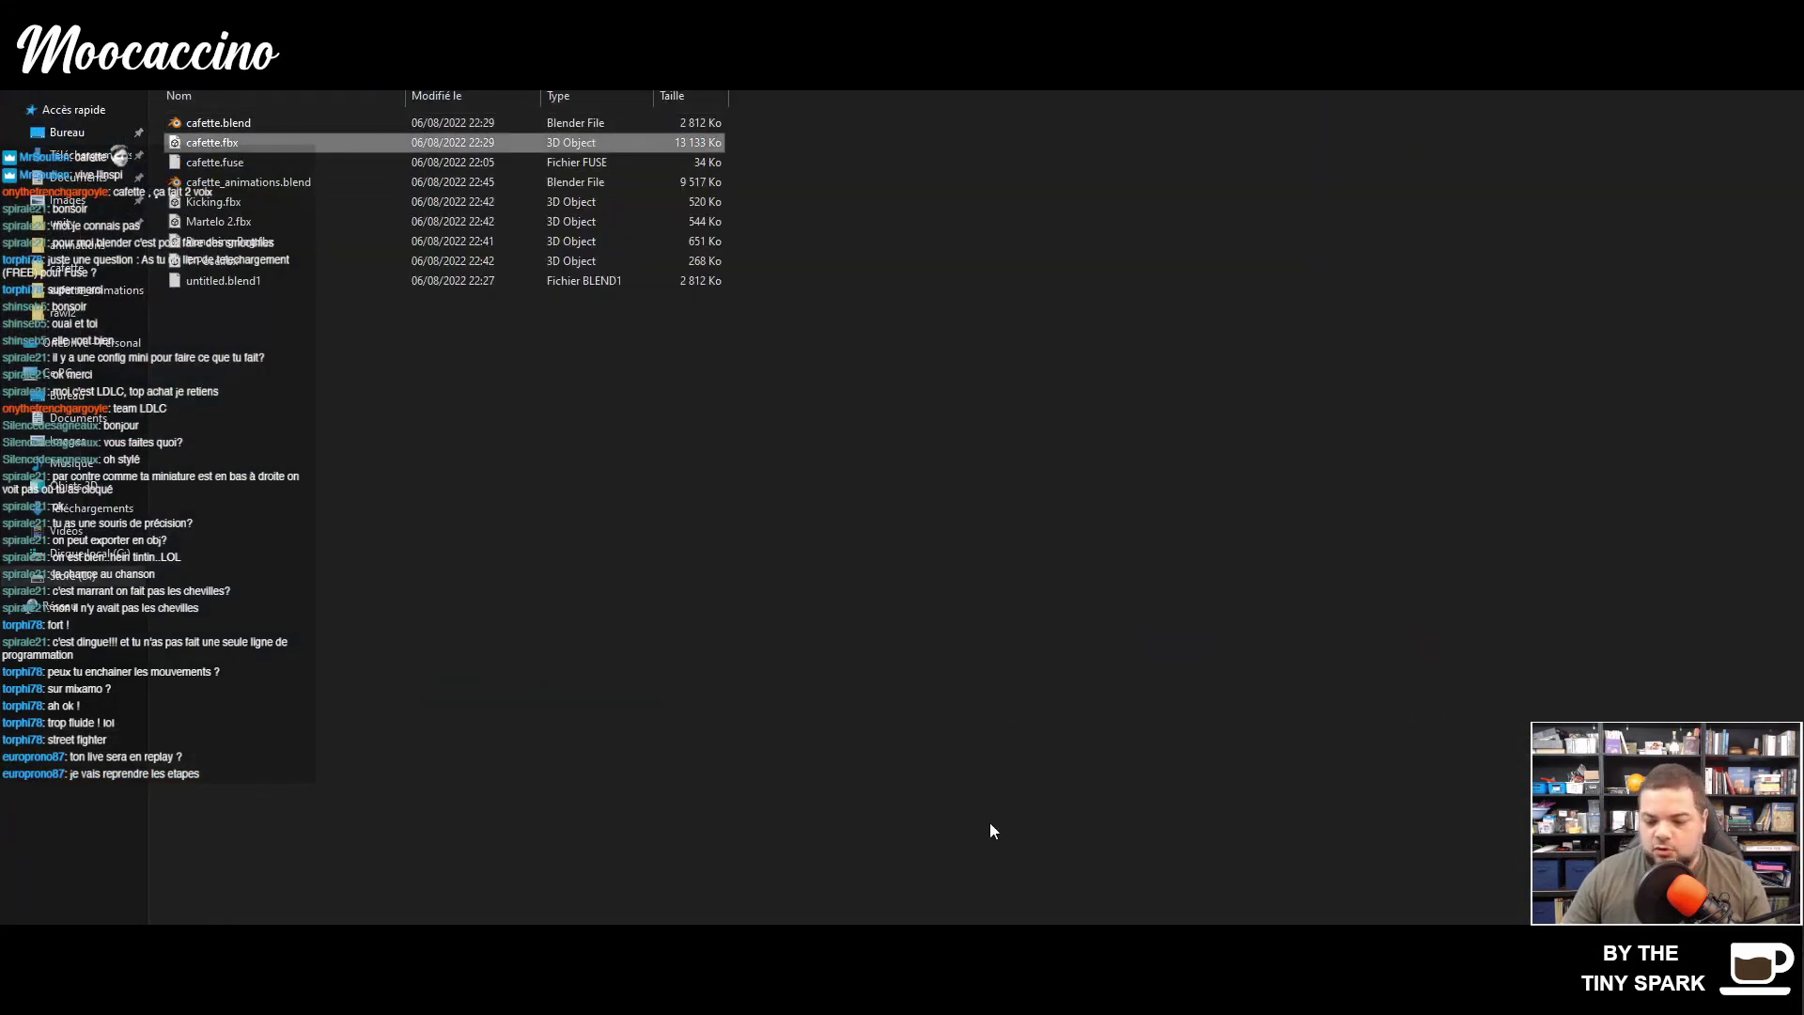
{"action": "left_click", "coordinate": [420, 201]}
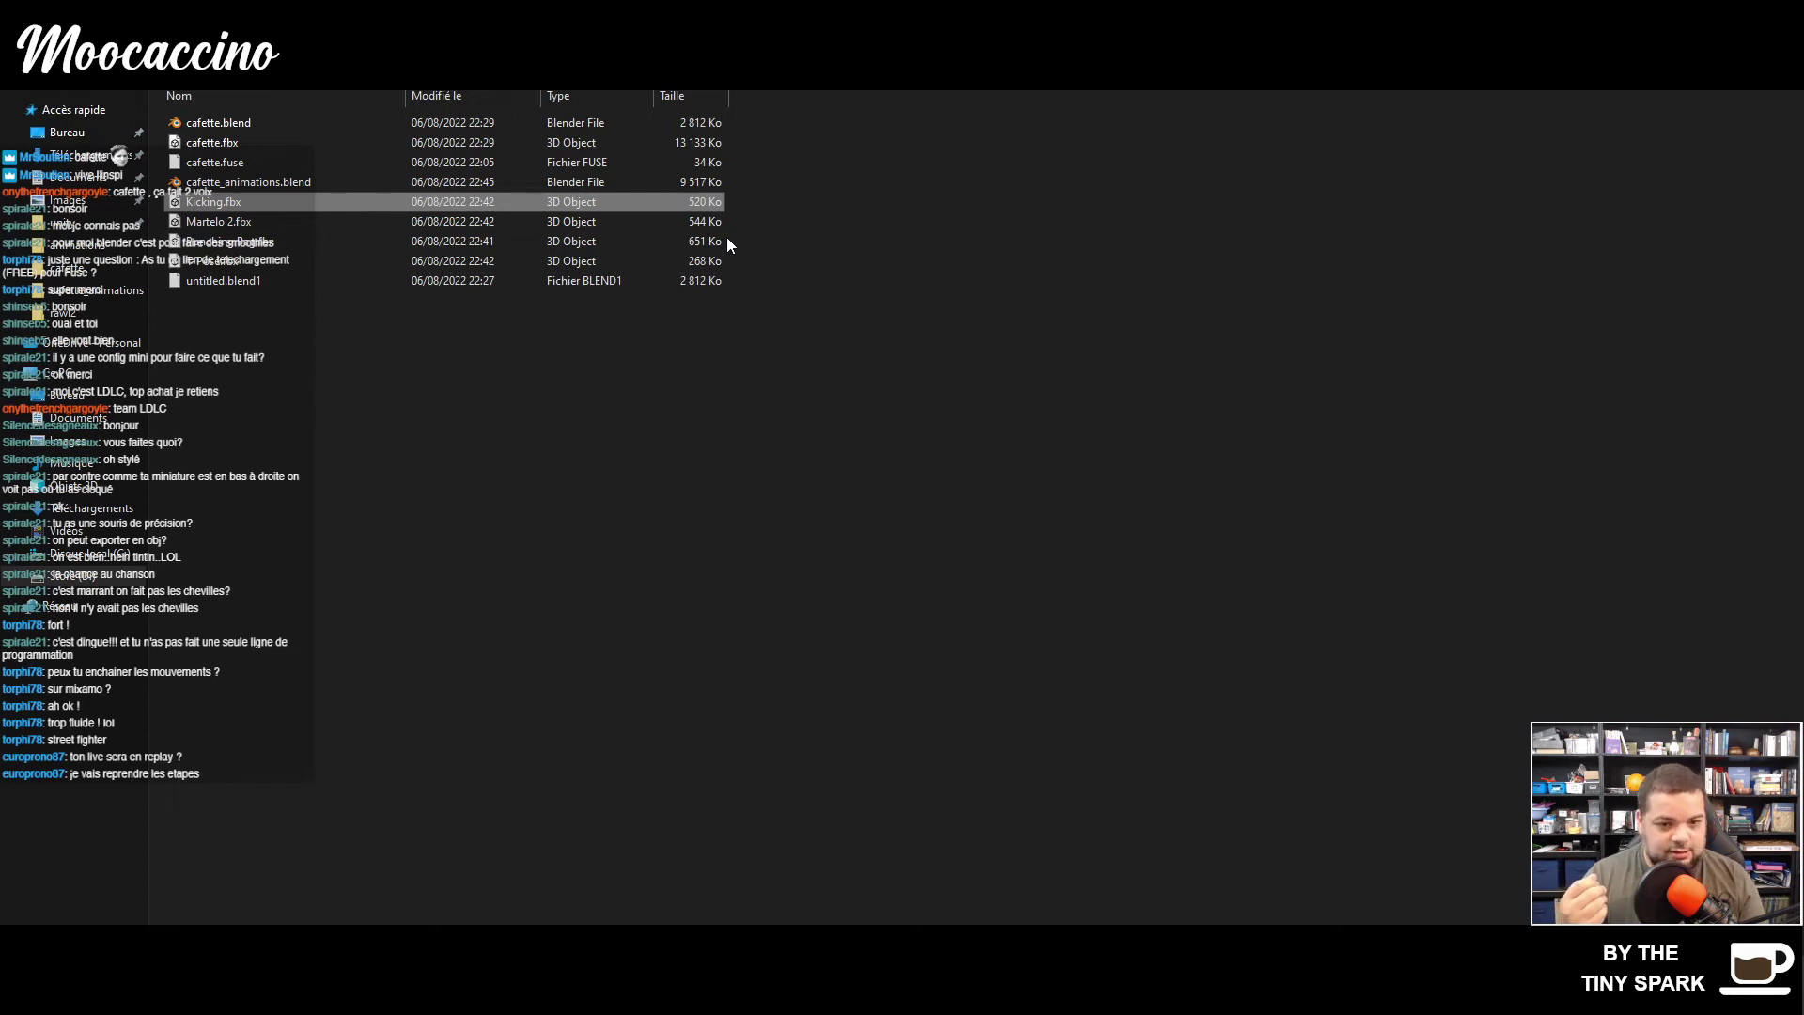
{"action": "left_click", "coordinate": [320, 143]}
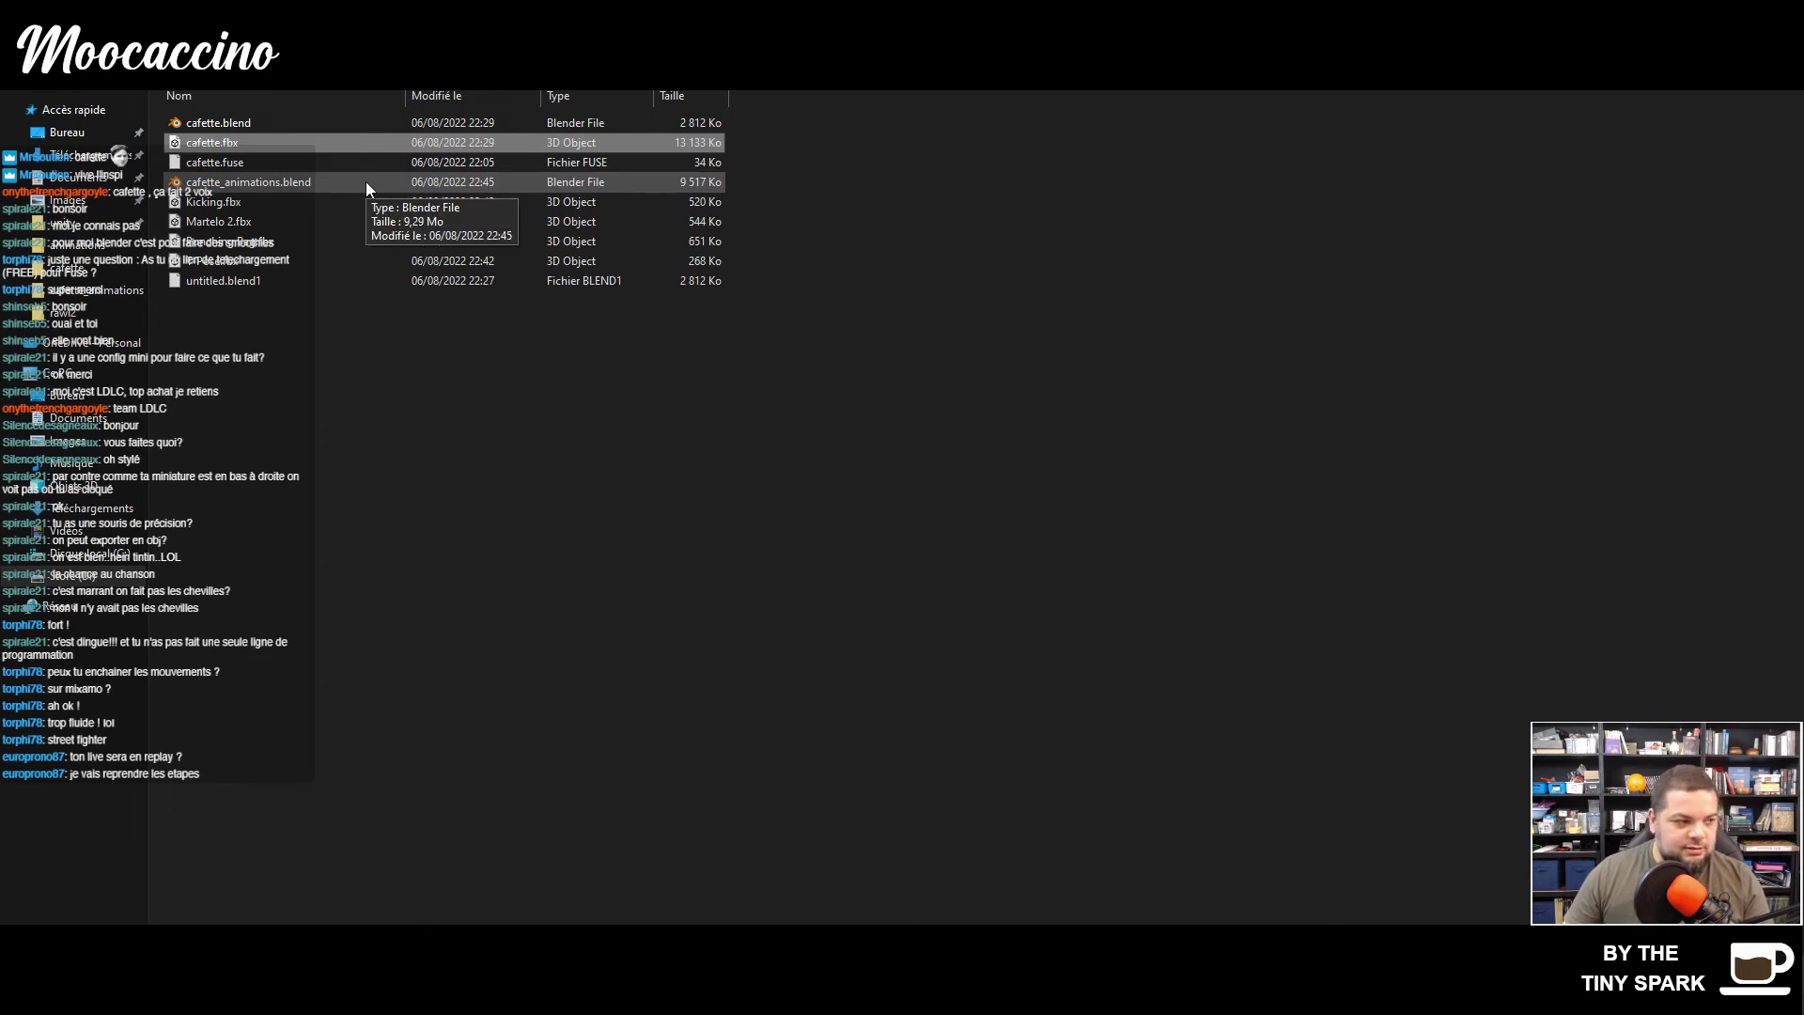
- Switch to Mixamo and set up the T-Pose download as FBX Binary with skin and no keyframe reduction
{"action": "key", "text": "alt+Tab"}
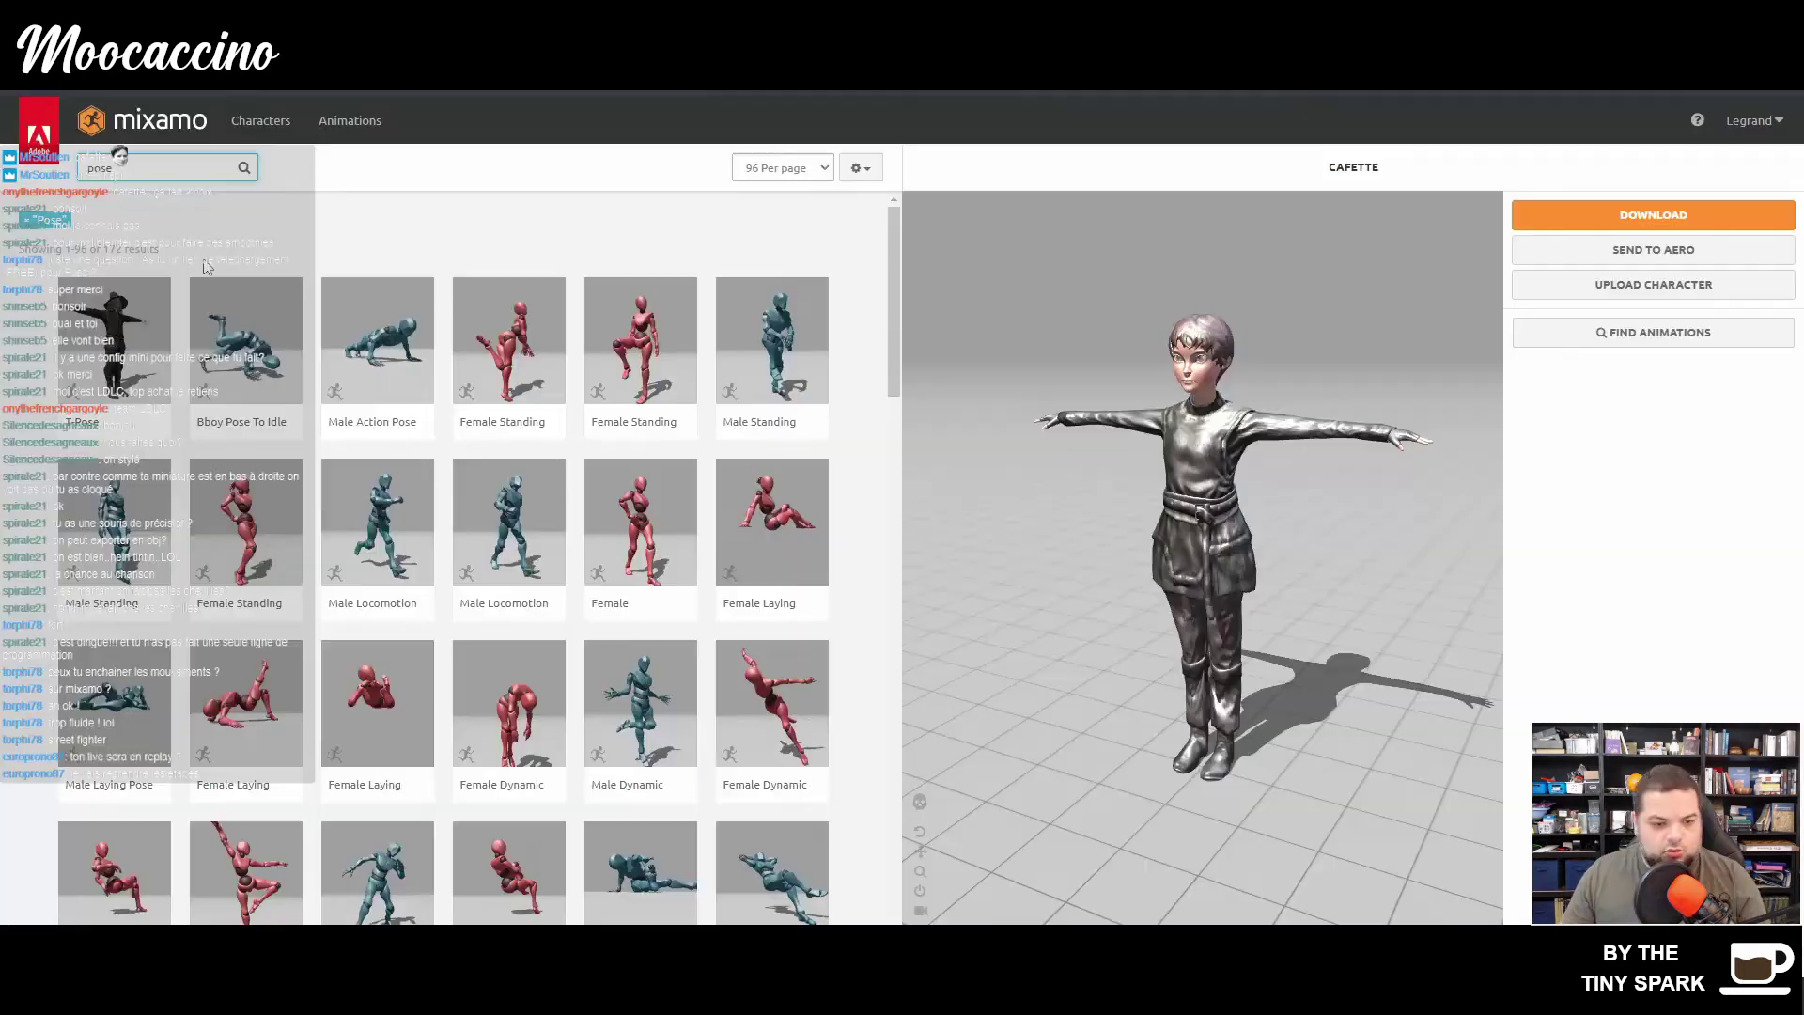
{"action": "left_click", "coordinate": [1654, 214]}
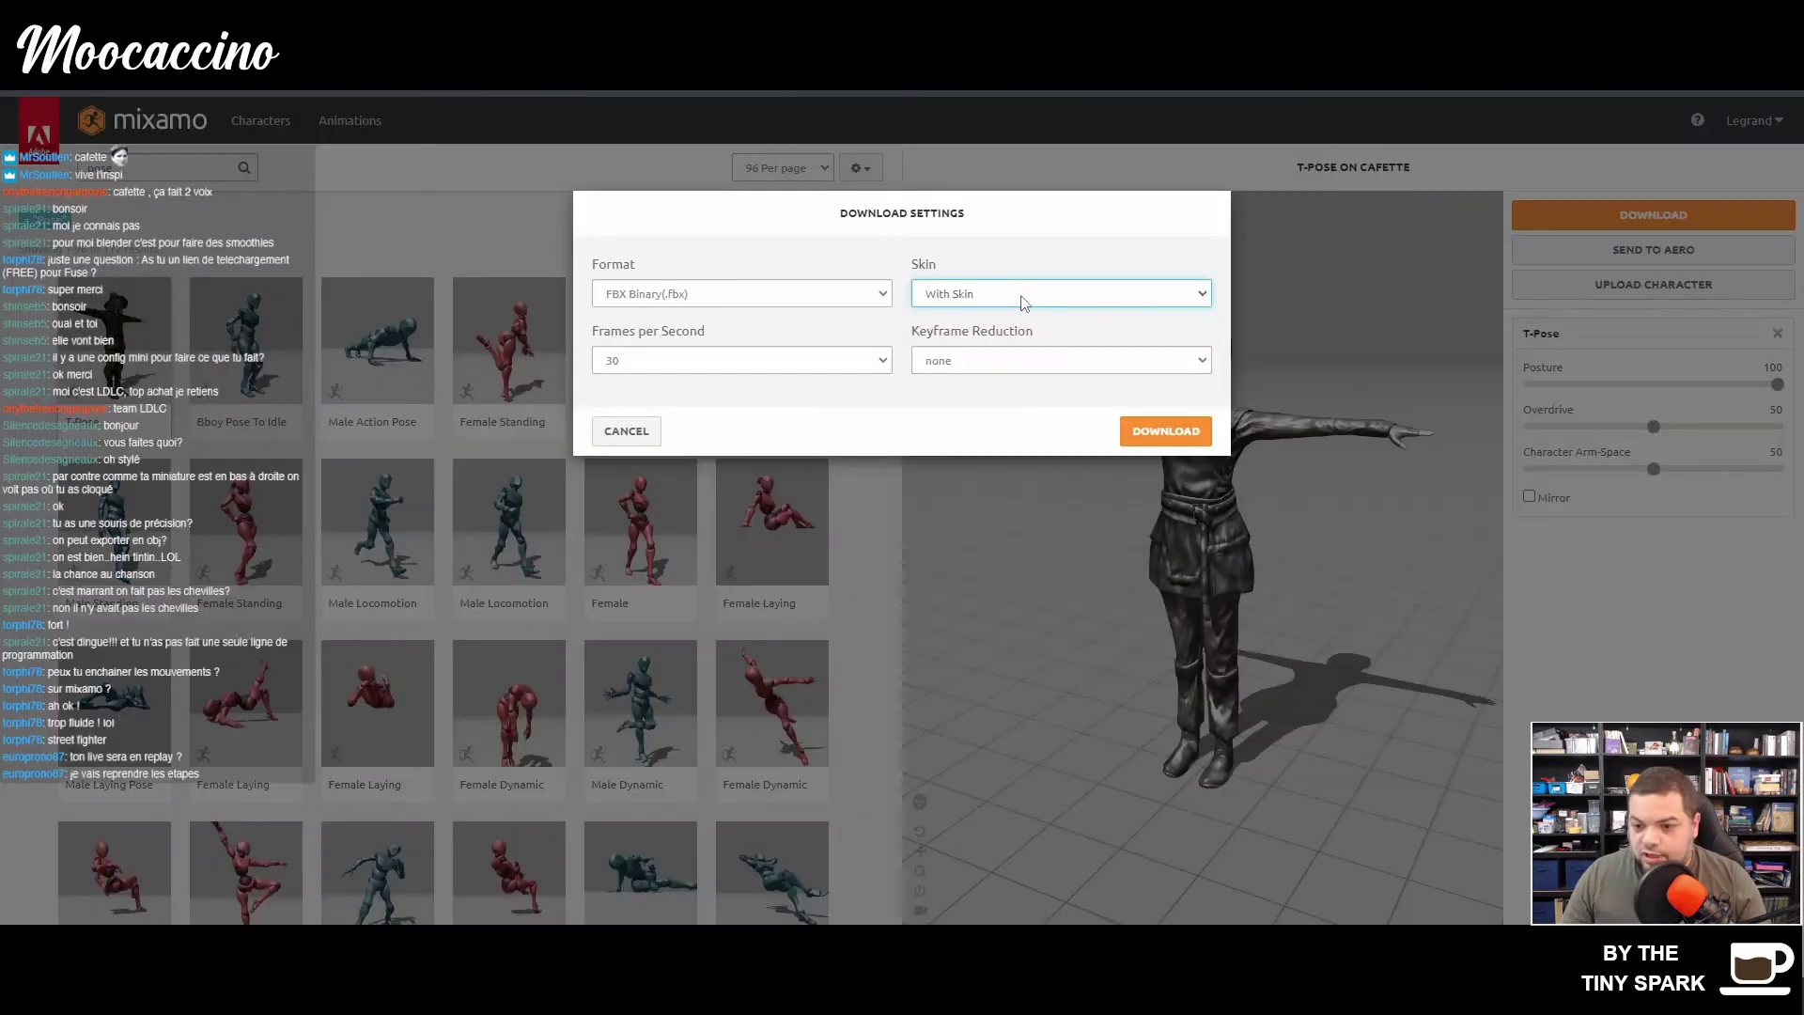
{"action": "left_click", "coordinate": [712, 364]}
- Return through the file explorer to cafette.blend in Blender and delete the cafette character mesh
{"action": "key", "text": "alt+Tab"}
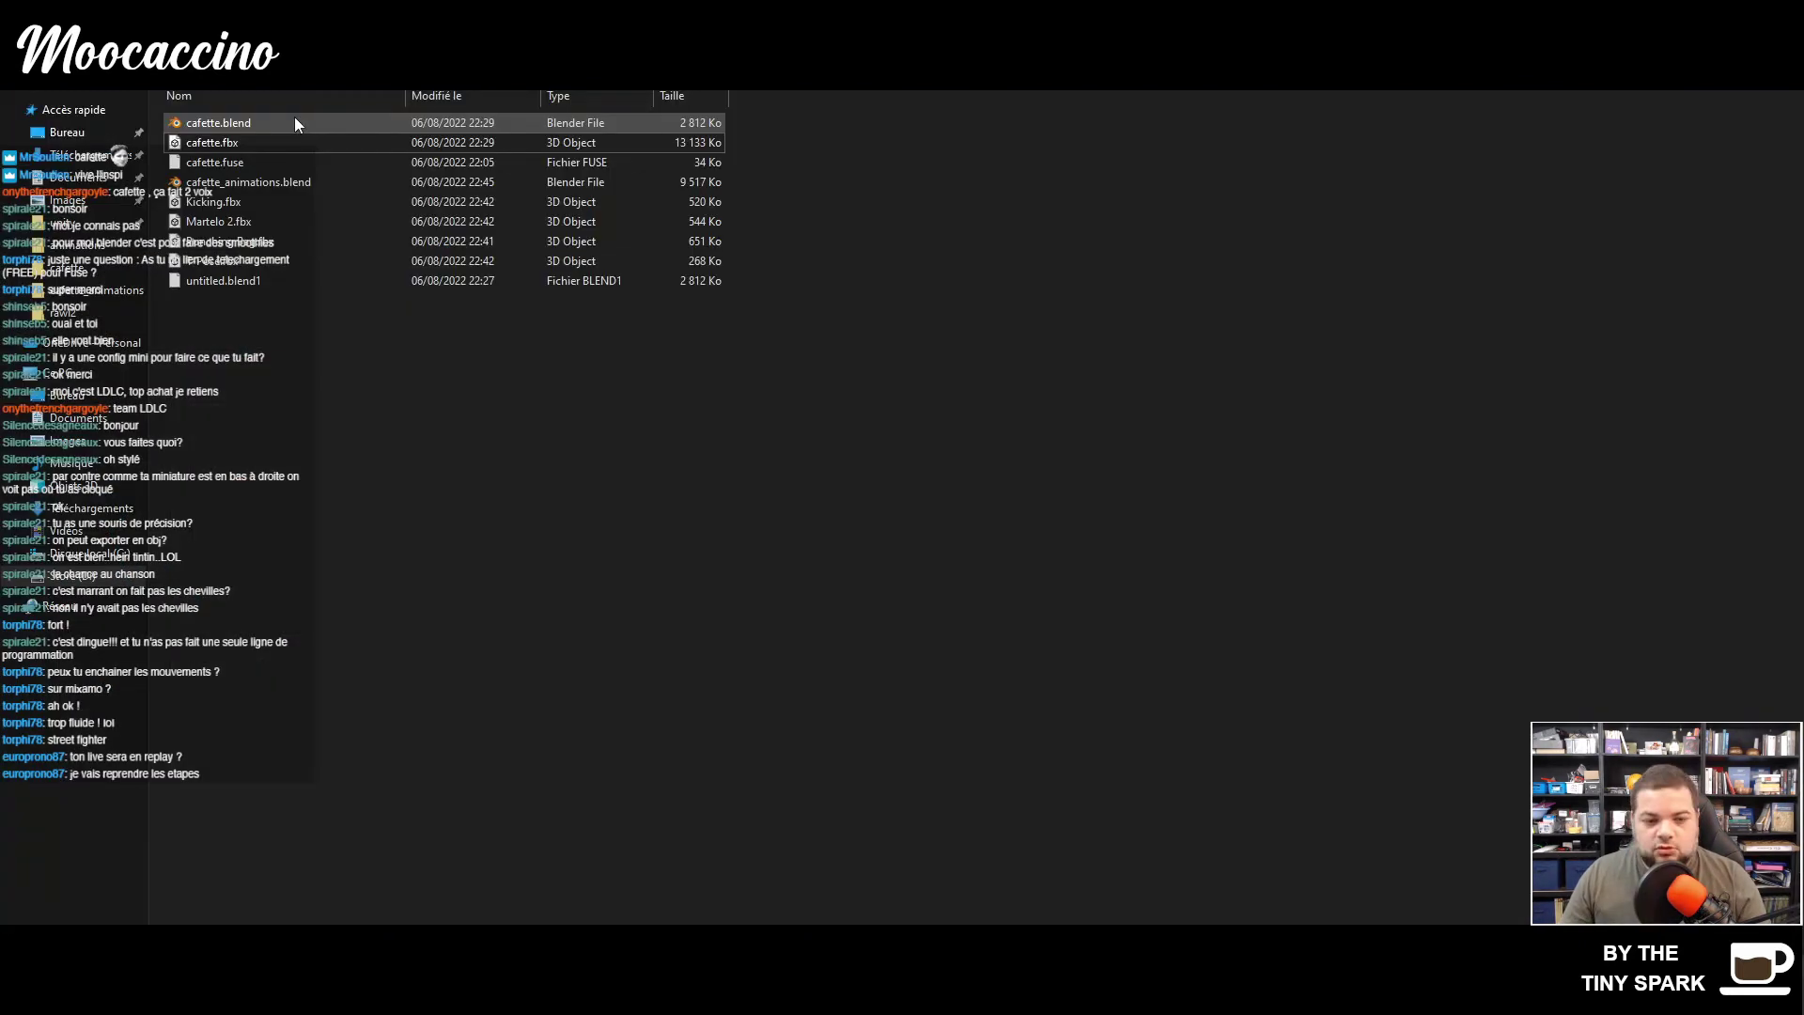
{"action": "key", "text": "alt+Tab"}
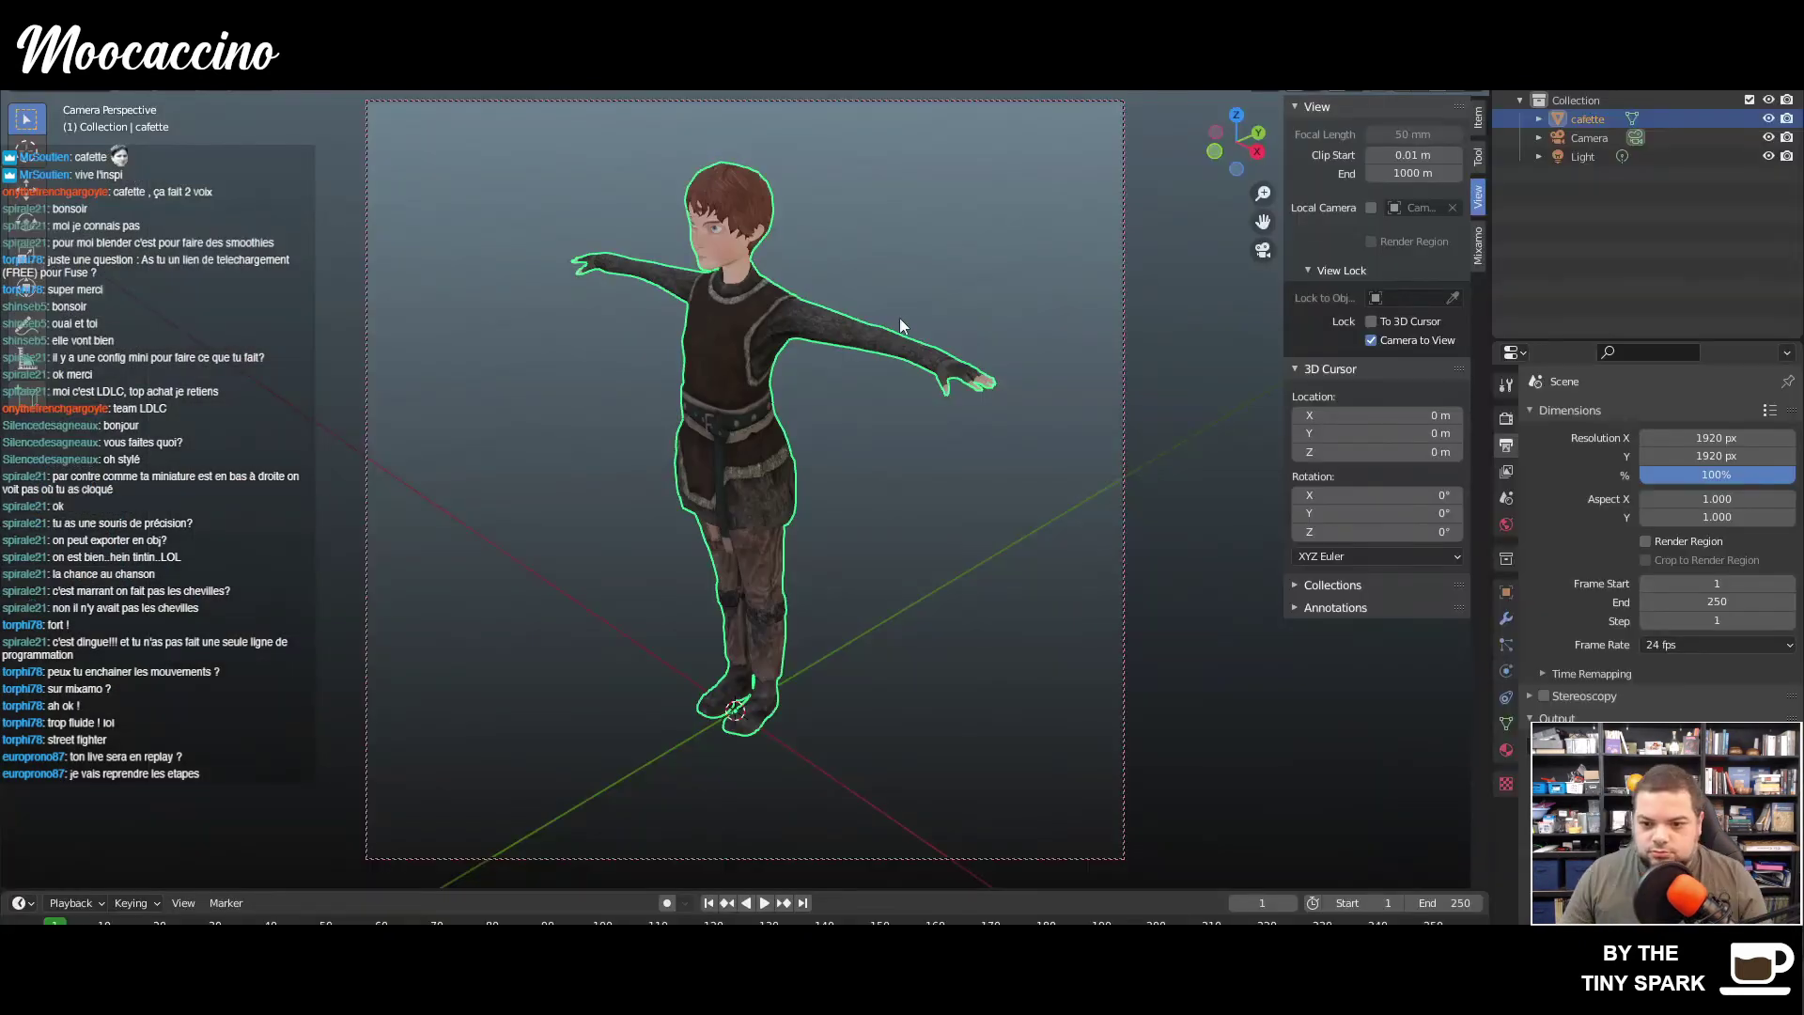
{"action": "key", "text": "Delete"}
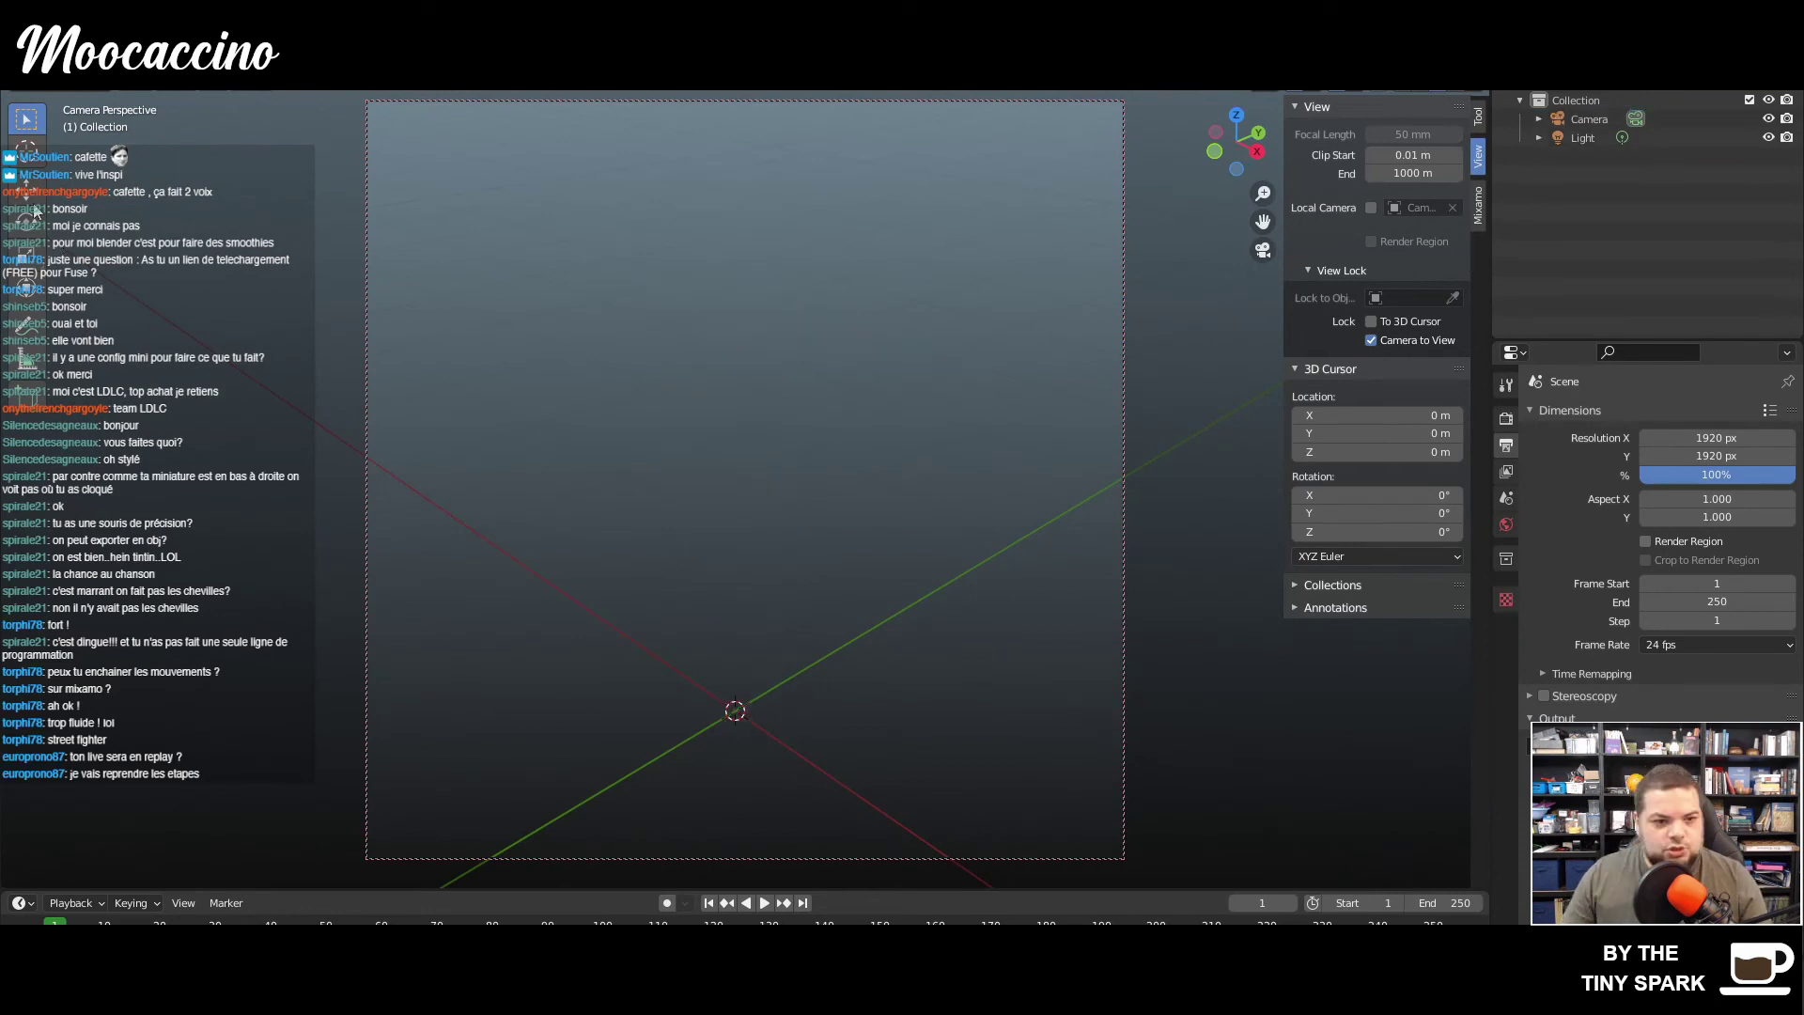
- Import the rigged character T-Pose.fbx from the cafette folder as FBX and clear the selection
{"action": "left_click", "coordinate": [37, 80]}
{"action": "mouse_move", "coordinate": [141, 289]}
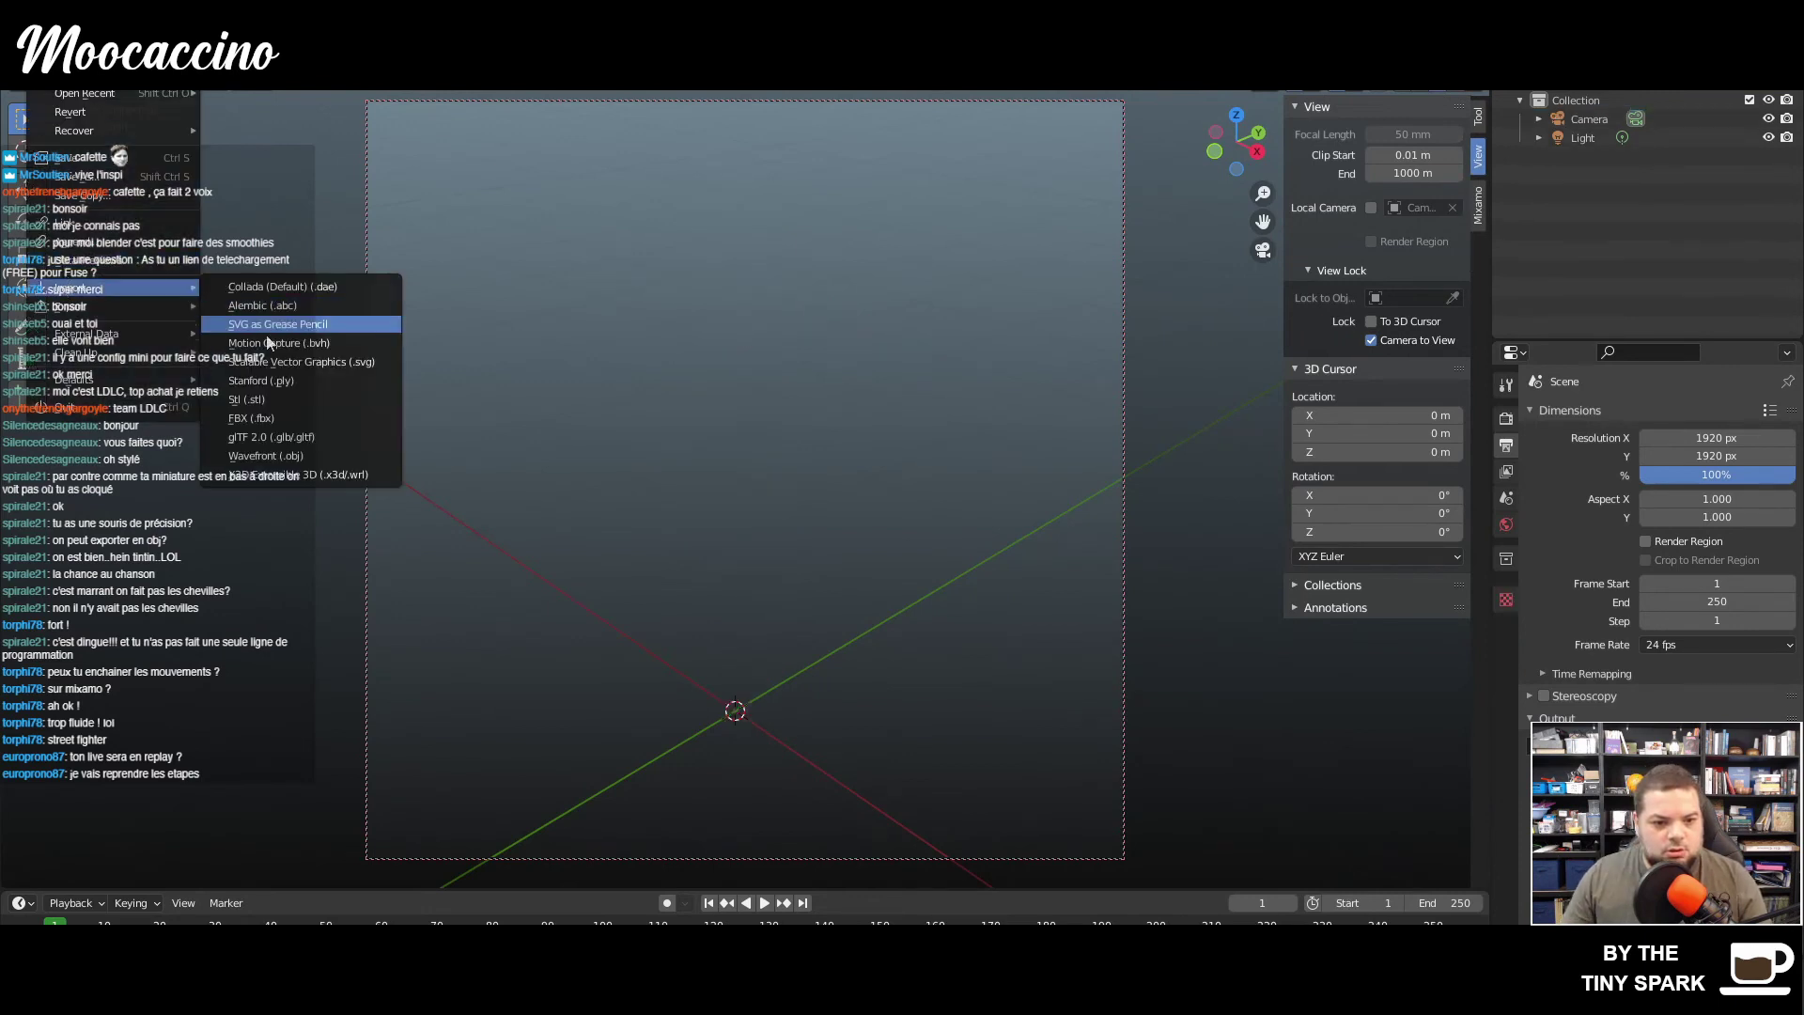
{"action": "left_click", "coordinate": [262, 420]}
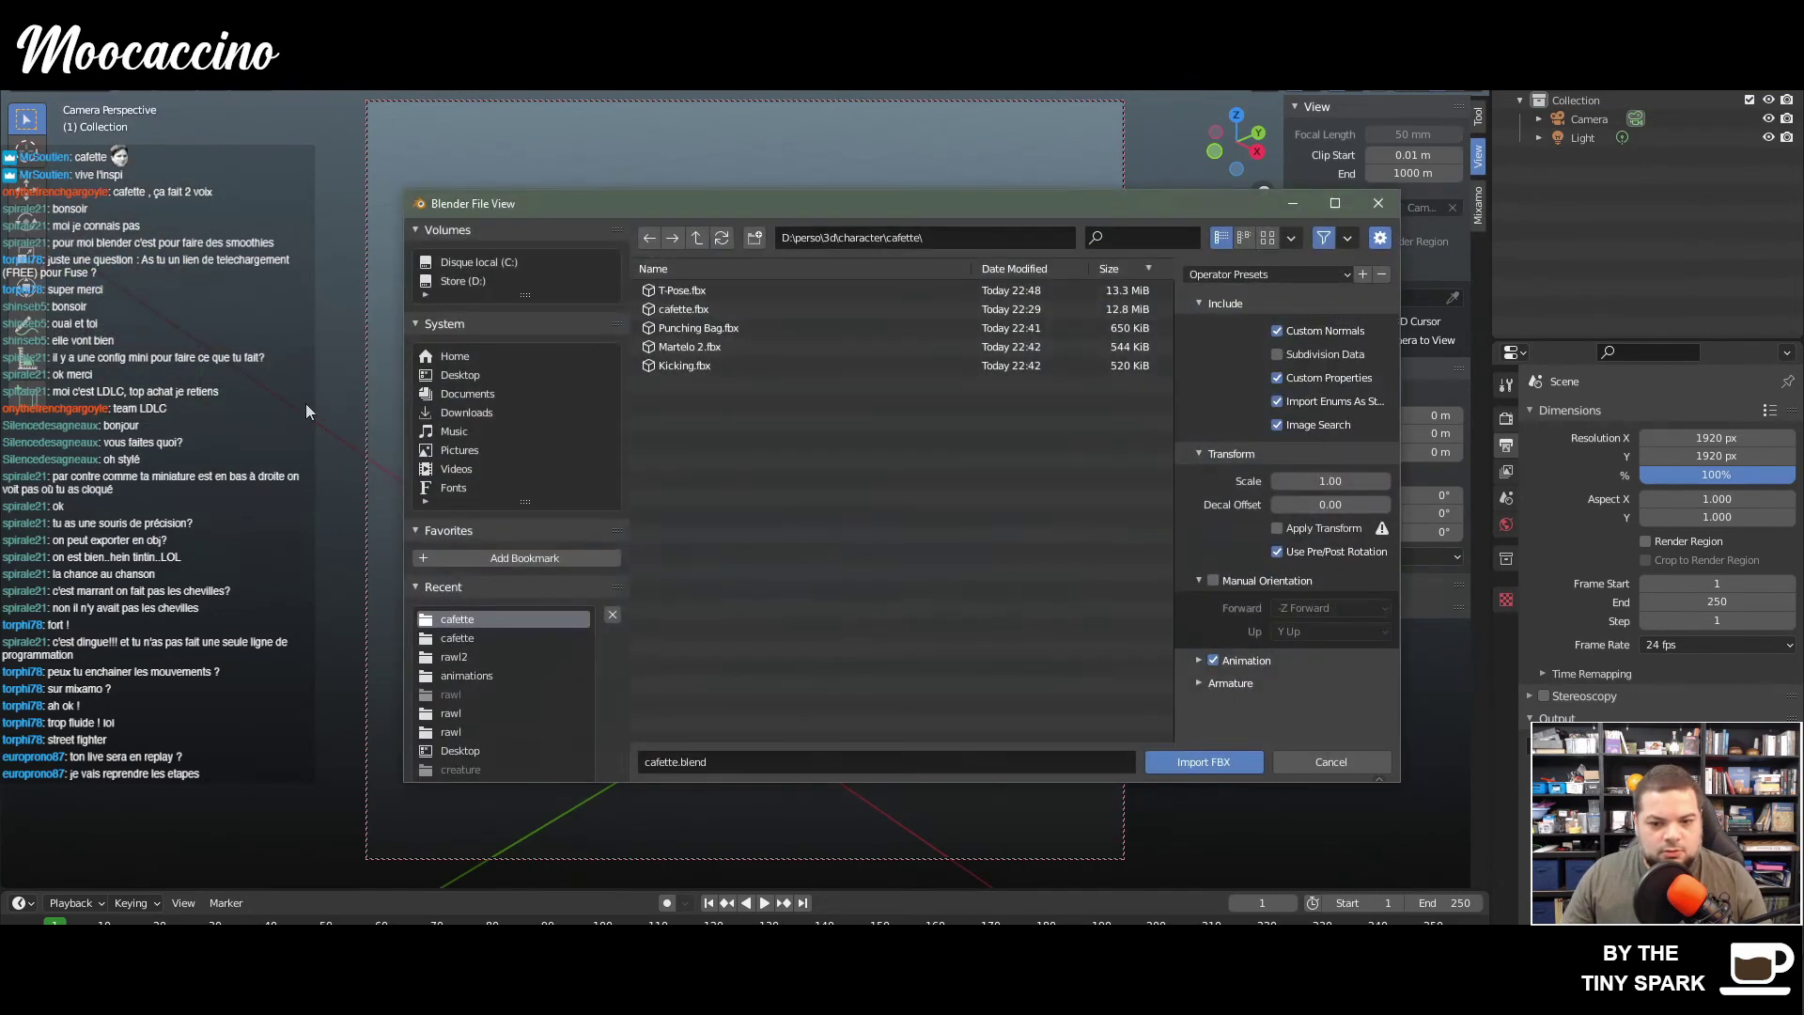
{"action": "double_click", "coordinate": [699, 299]}
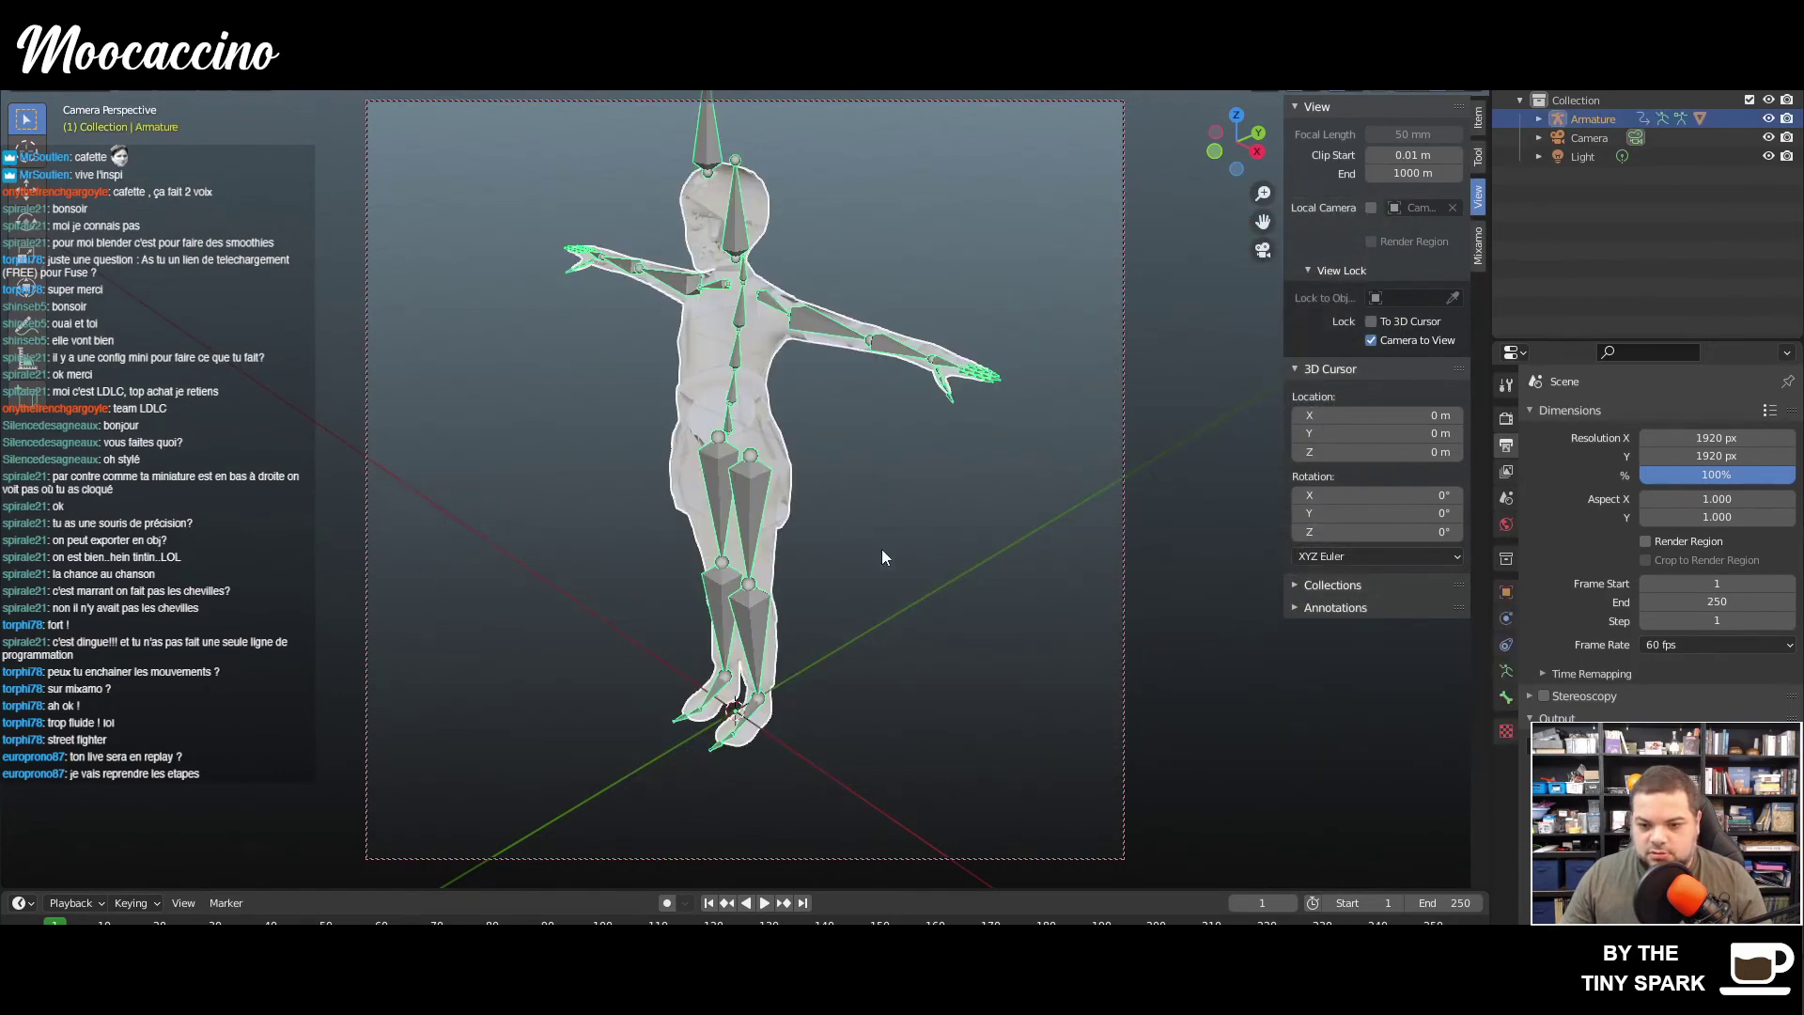
{"action": "left_click", "coordinate": [968, 560]}
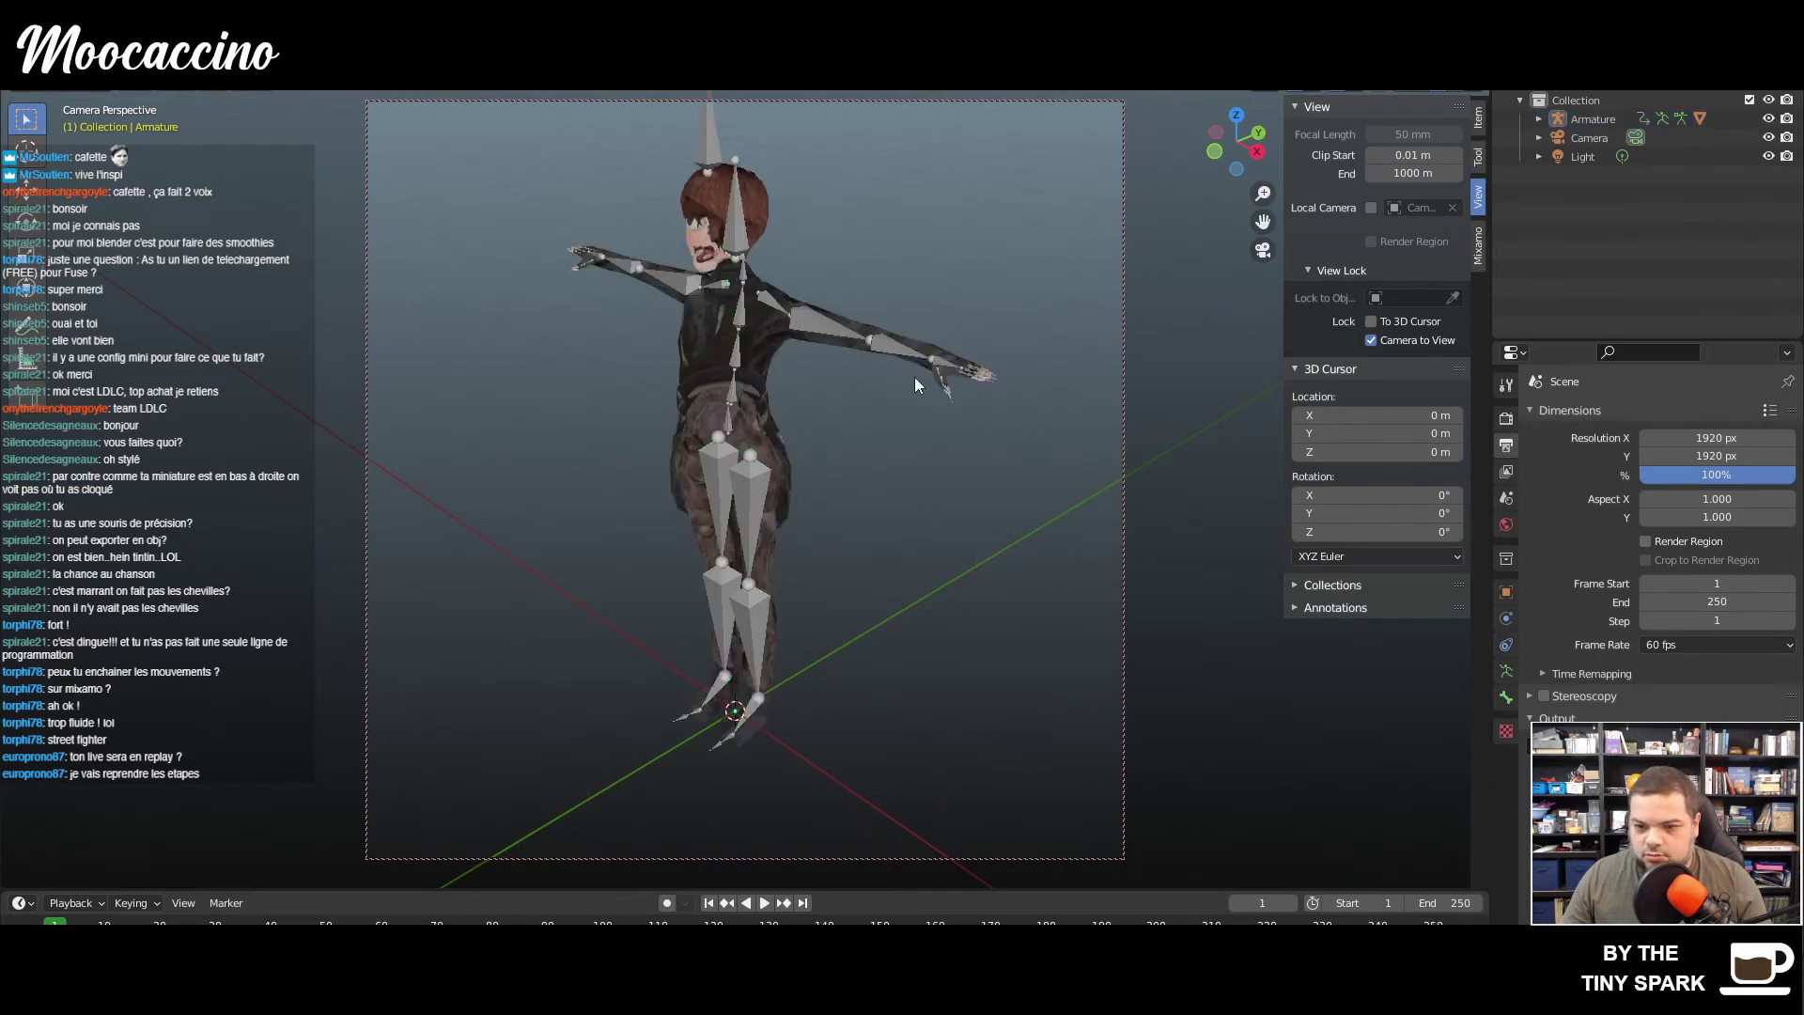
- Display the materials of the imported cafette mesh and select its parent armature
{"action": "left_click", "coordinate": [757, 340]}
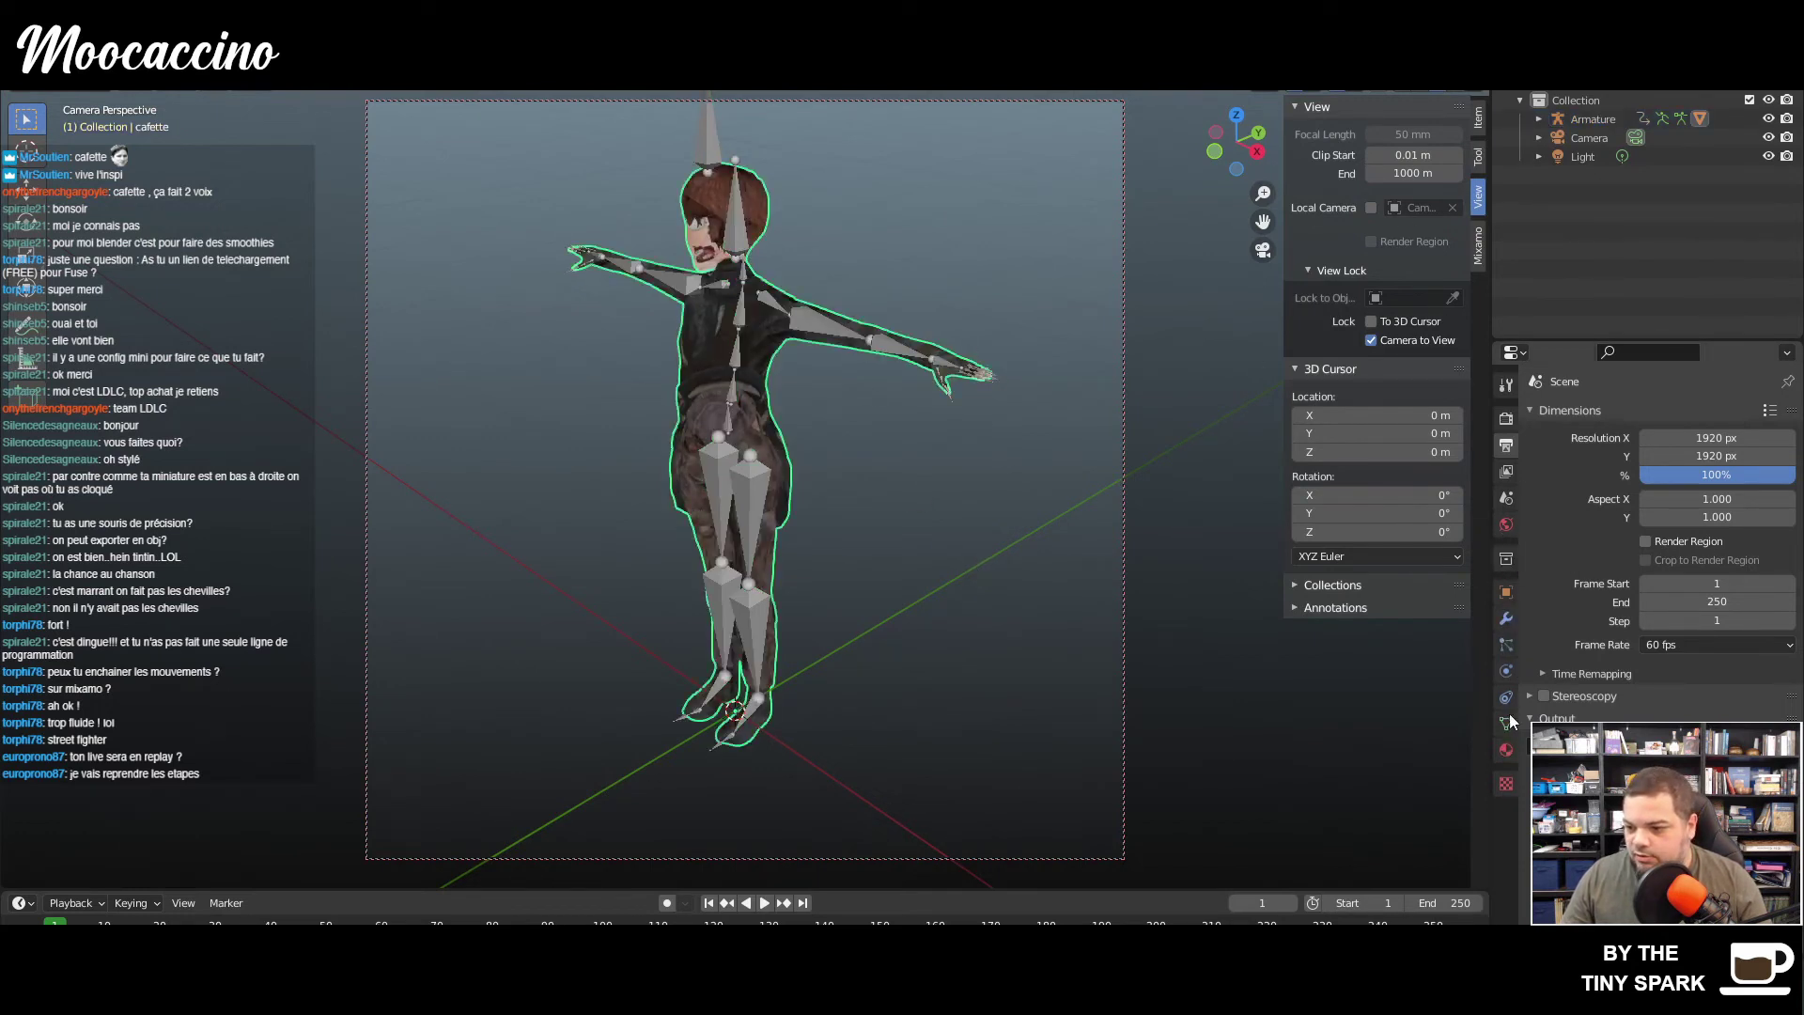
{"action": "left_click", "coordinate": [1506, 750]}
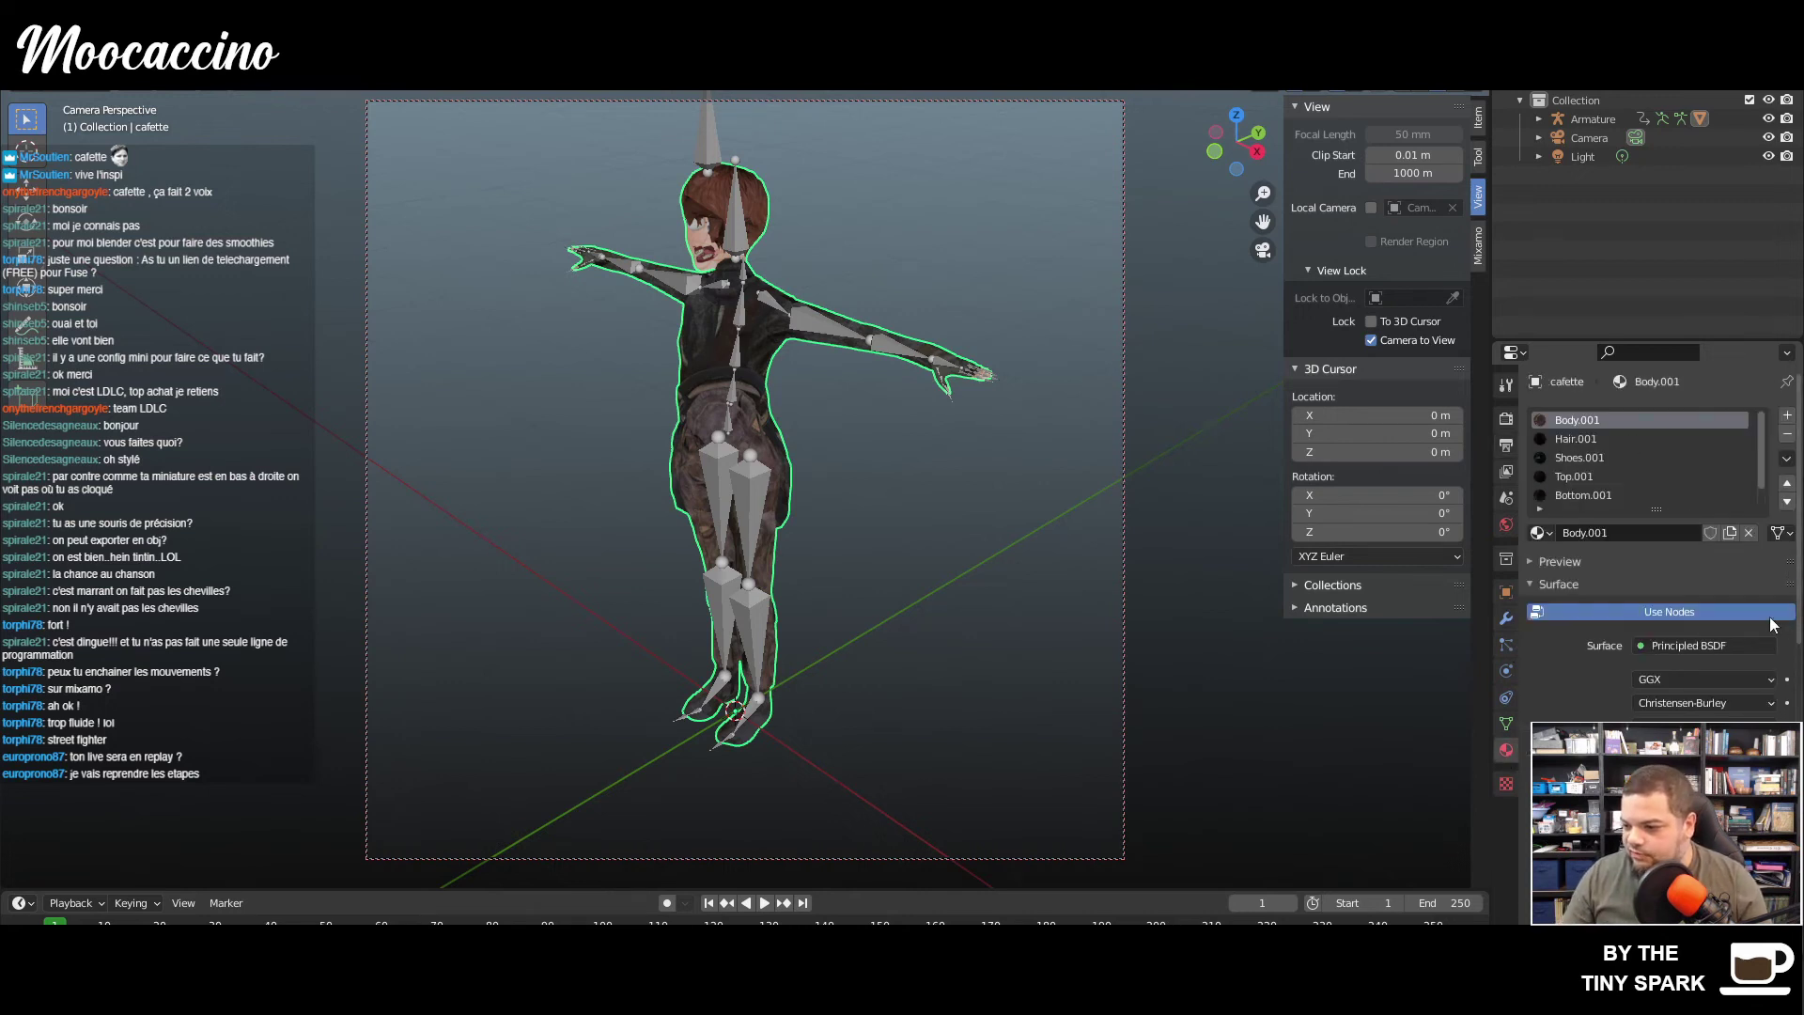
{"action": "left_click", "coordinate": [1595, 119]}
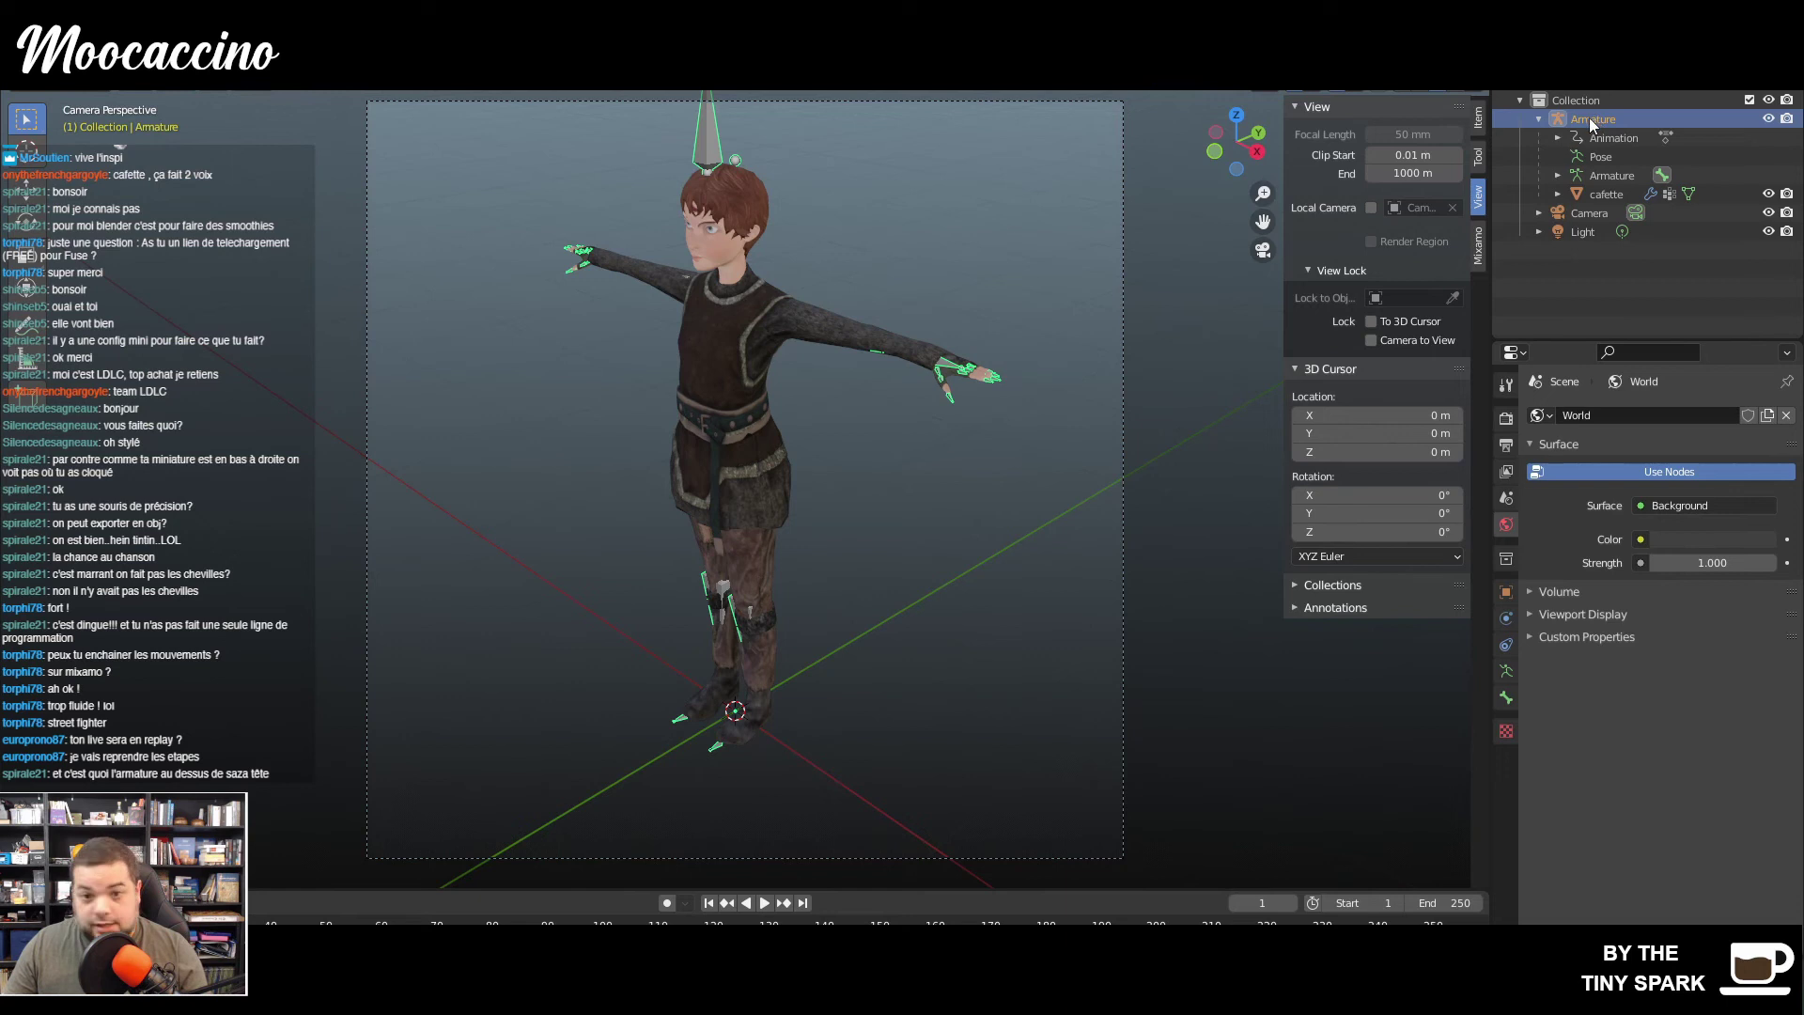
- Append the front kick, kicking and punching actions from cafette_animations.blend, leaving out tpose
{"action": "left_click", "coordinate": [40, 35]}
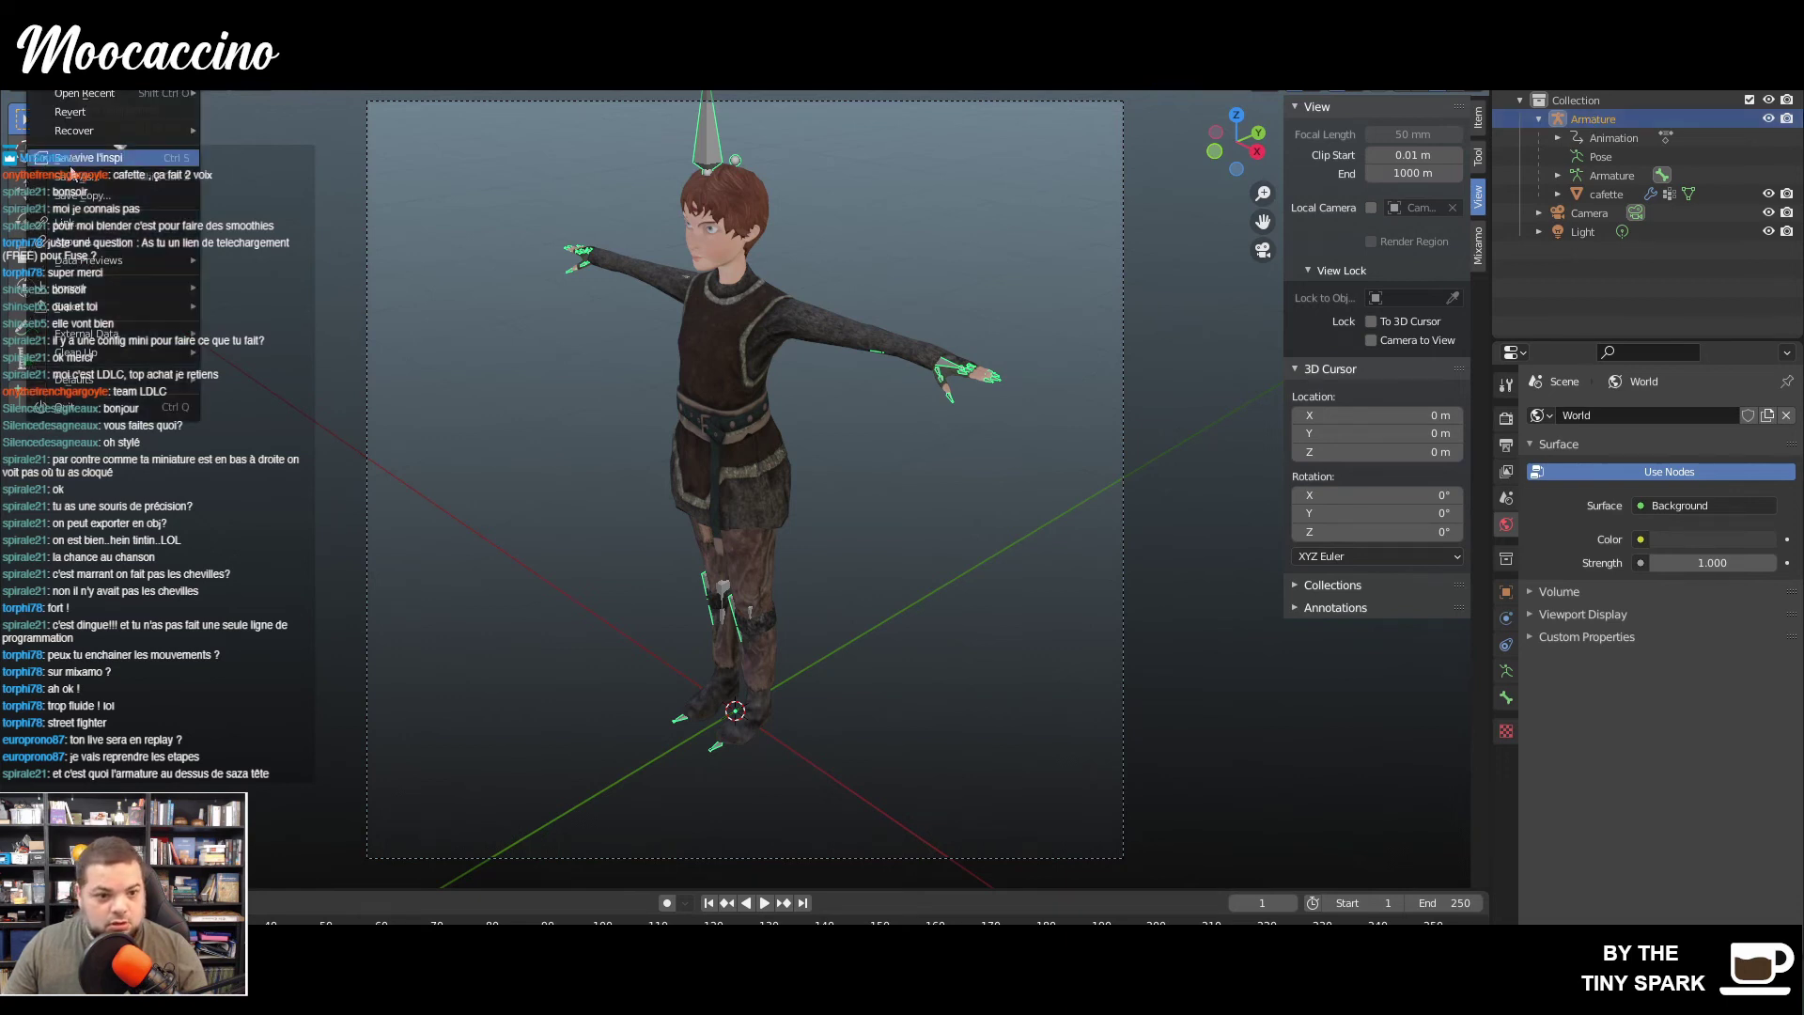
{"action": "left_click", "coordinate": [81, 242]}
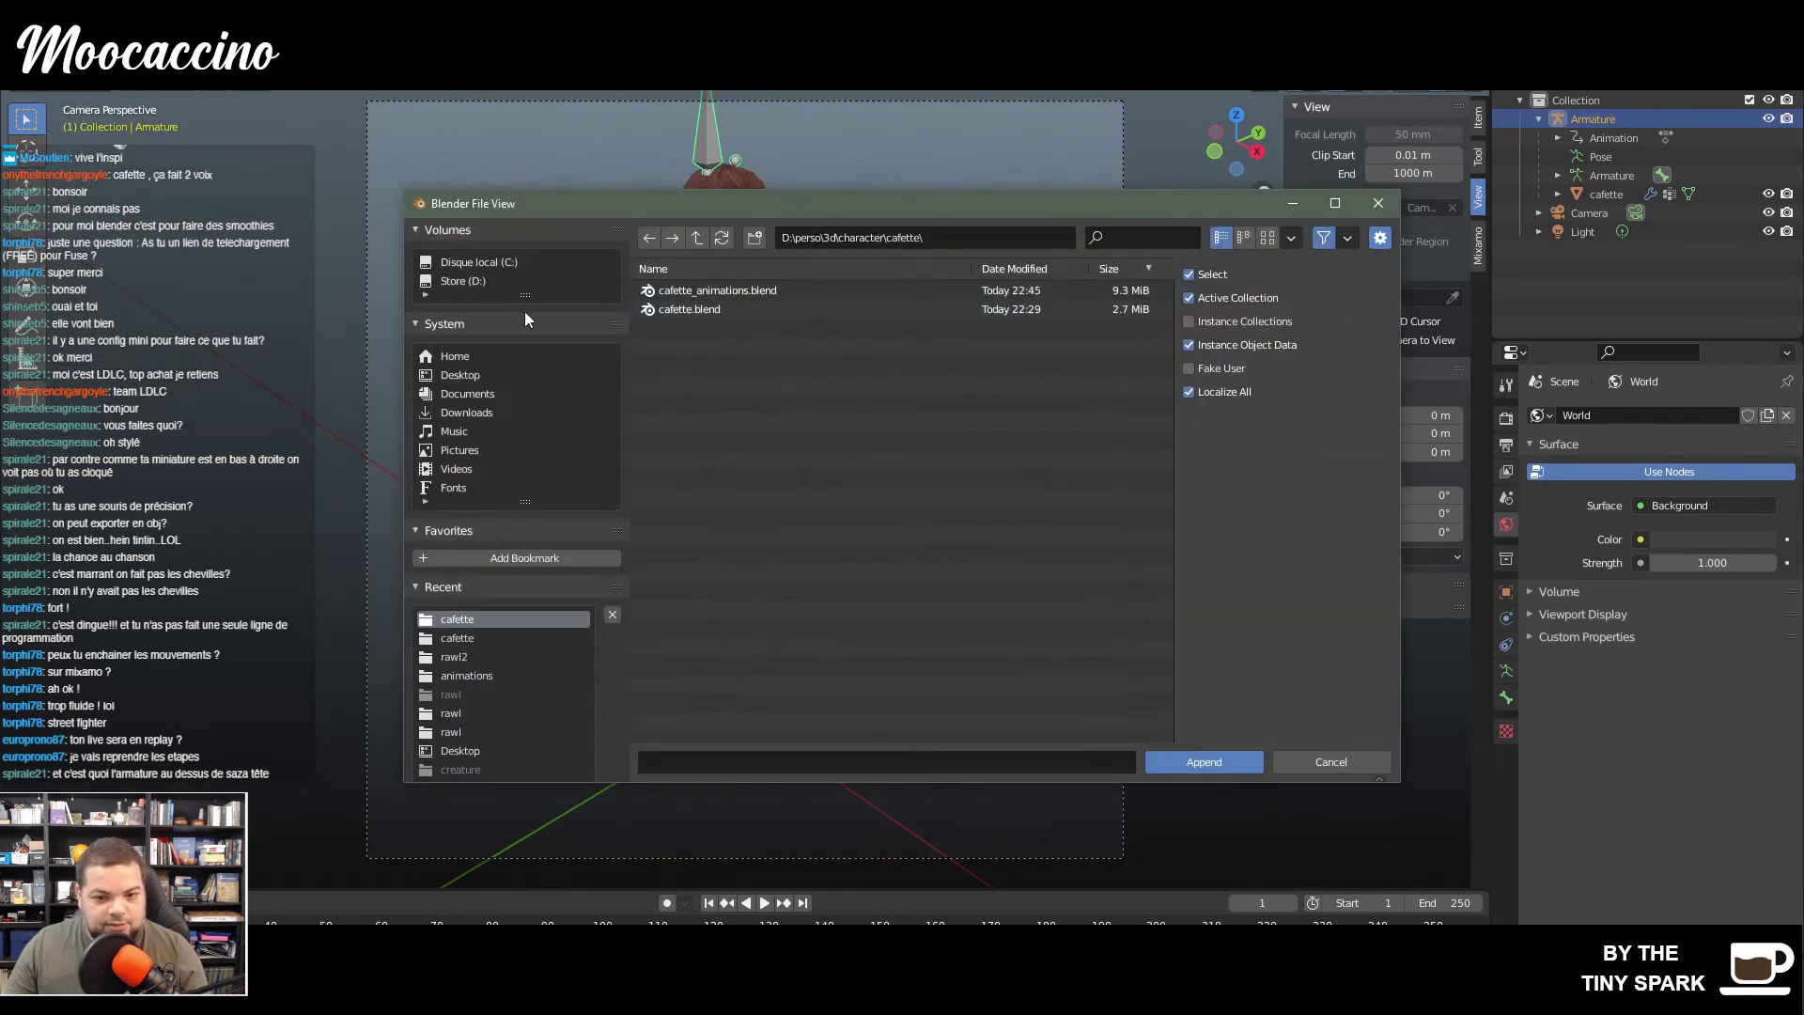
{"action": "double_click", "coordinate": [741, 291]}
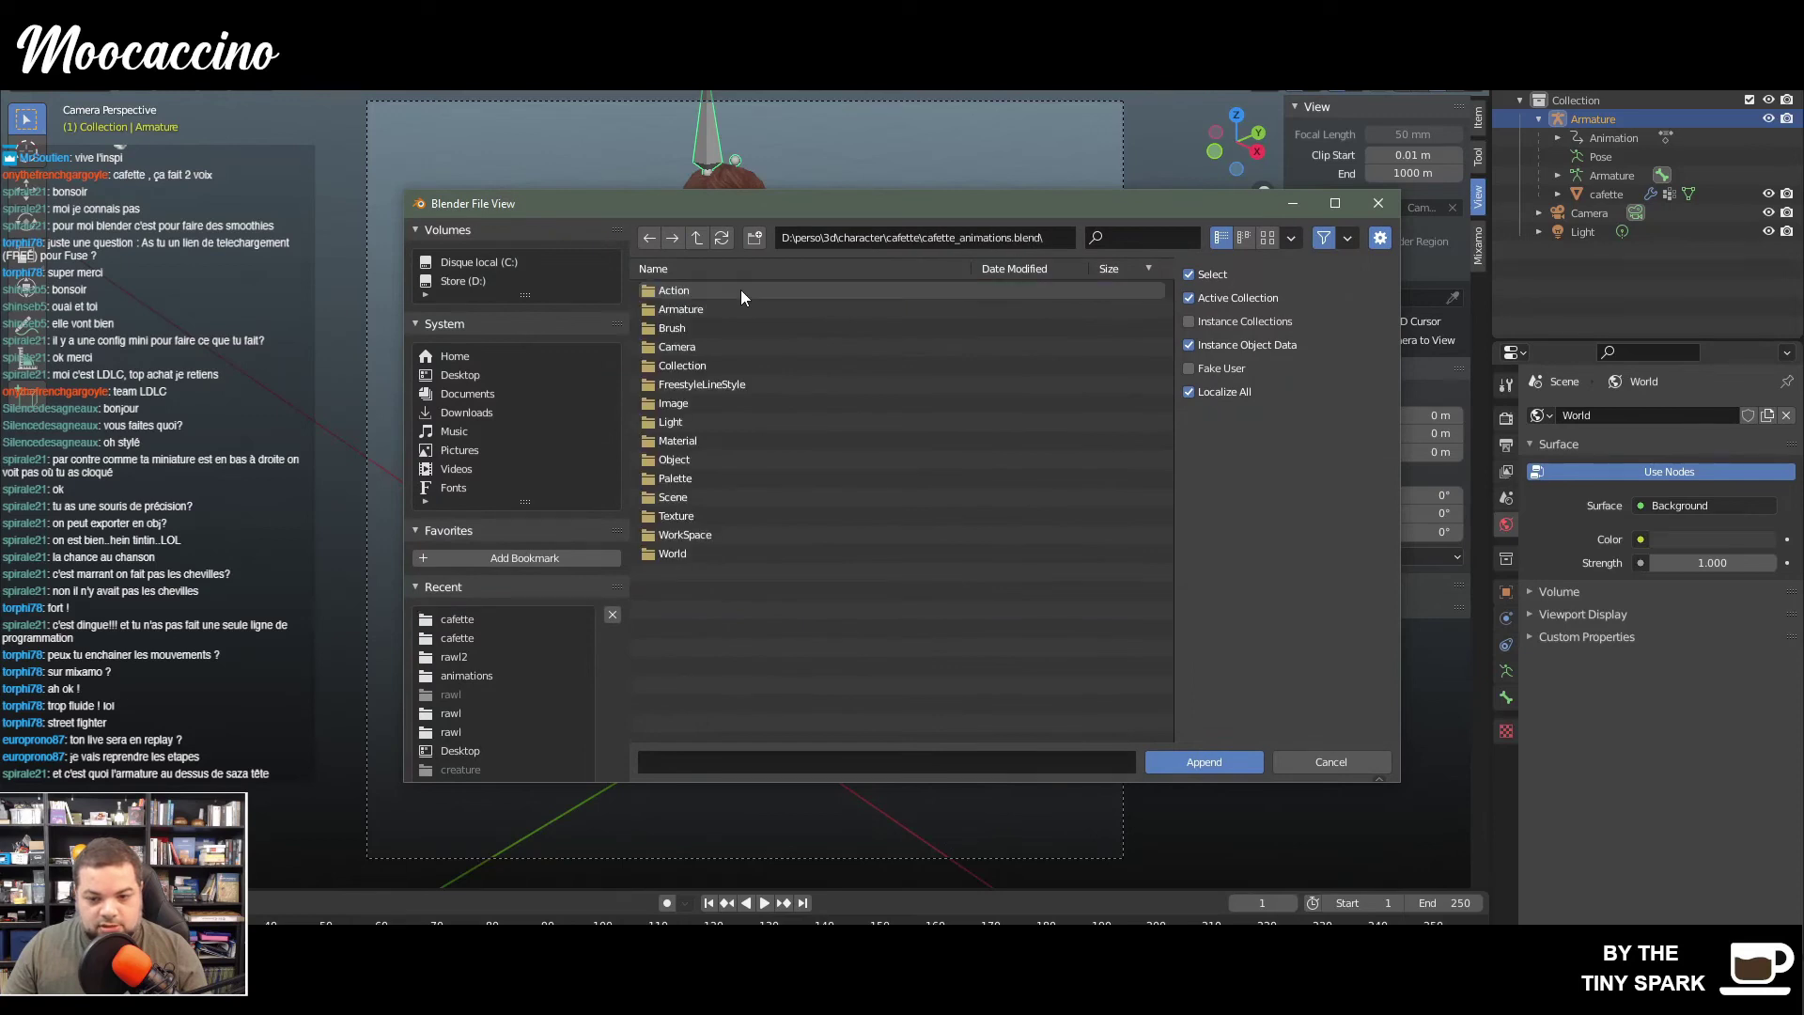
{"action": "double_click", "coordinate": [741, 290]}
{"action": "left_click", "coordinate": [712, 287]}
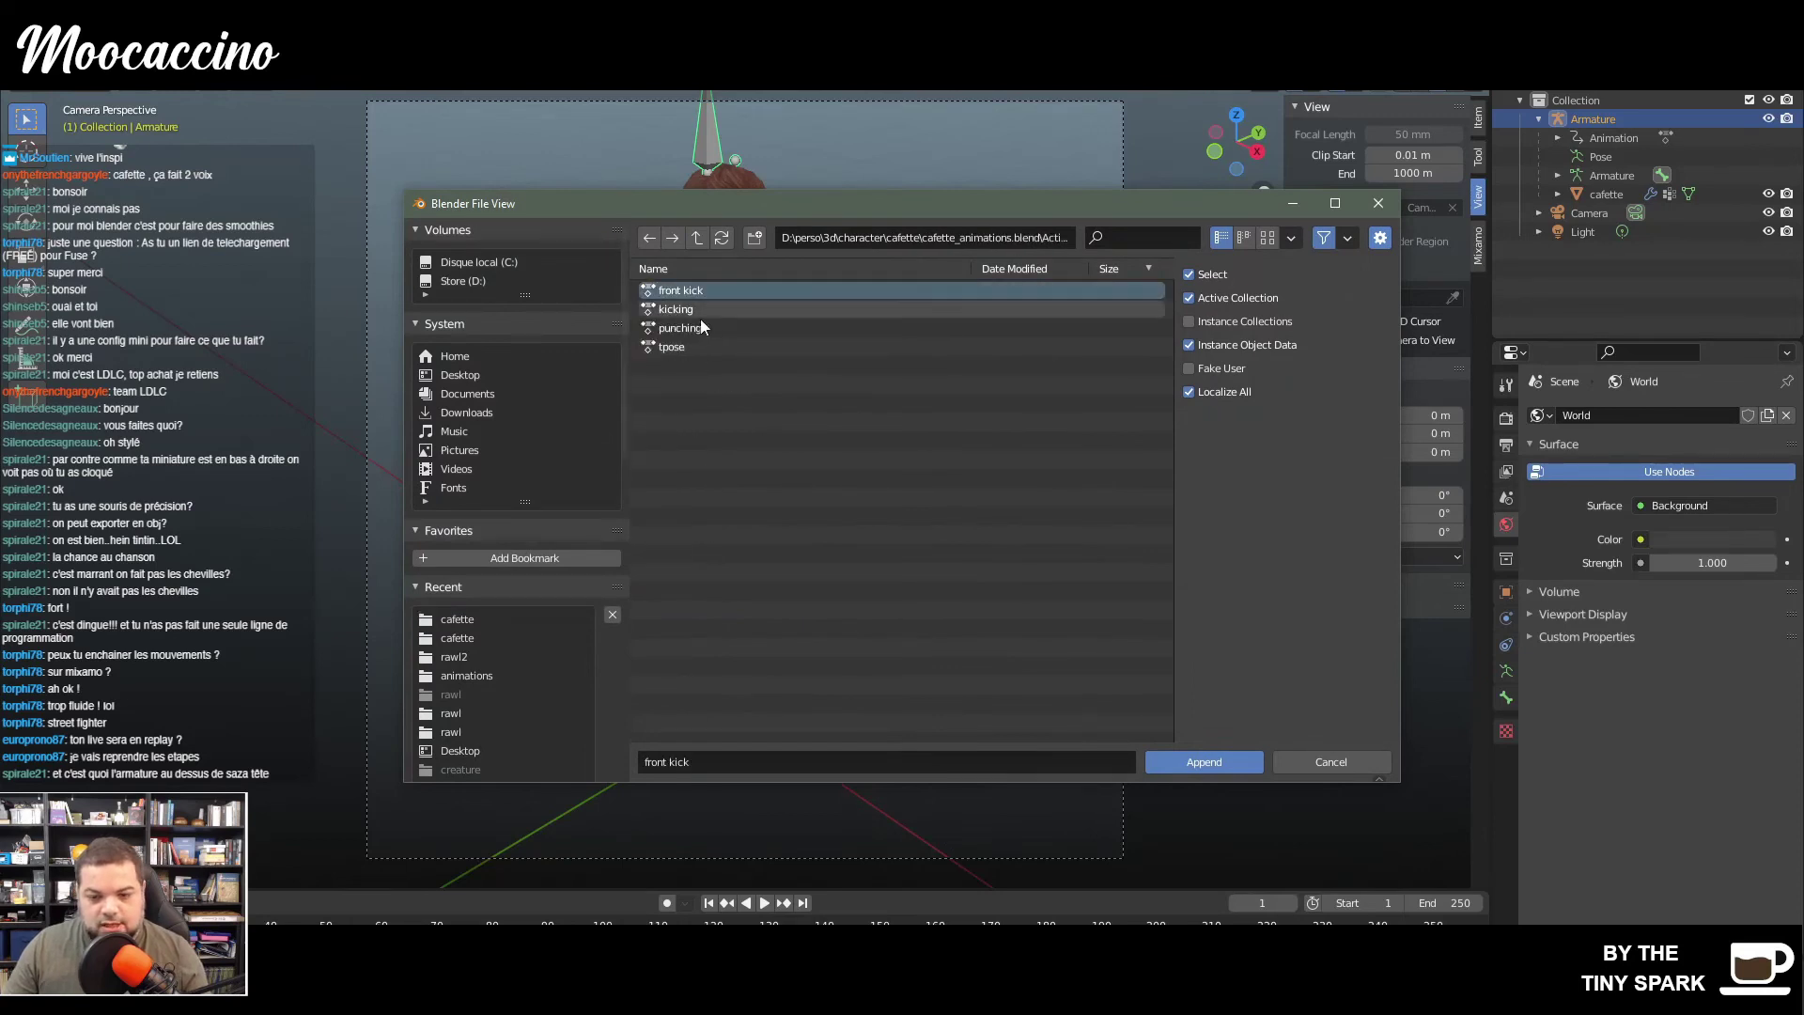
{"action": "left_click", "coordinate": [686, 347], "text": "ctrl"}
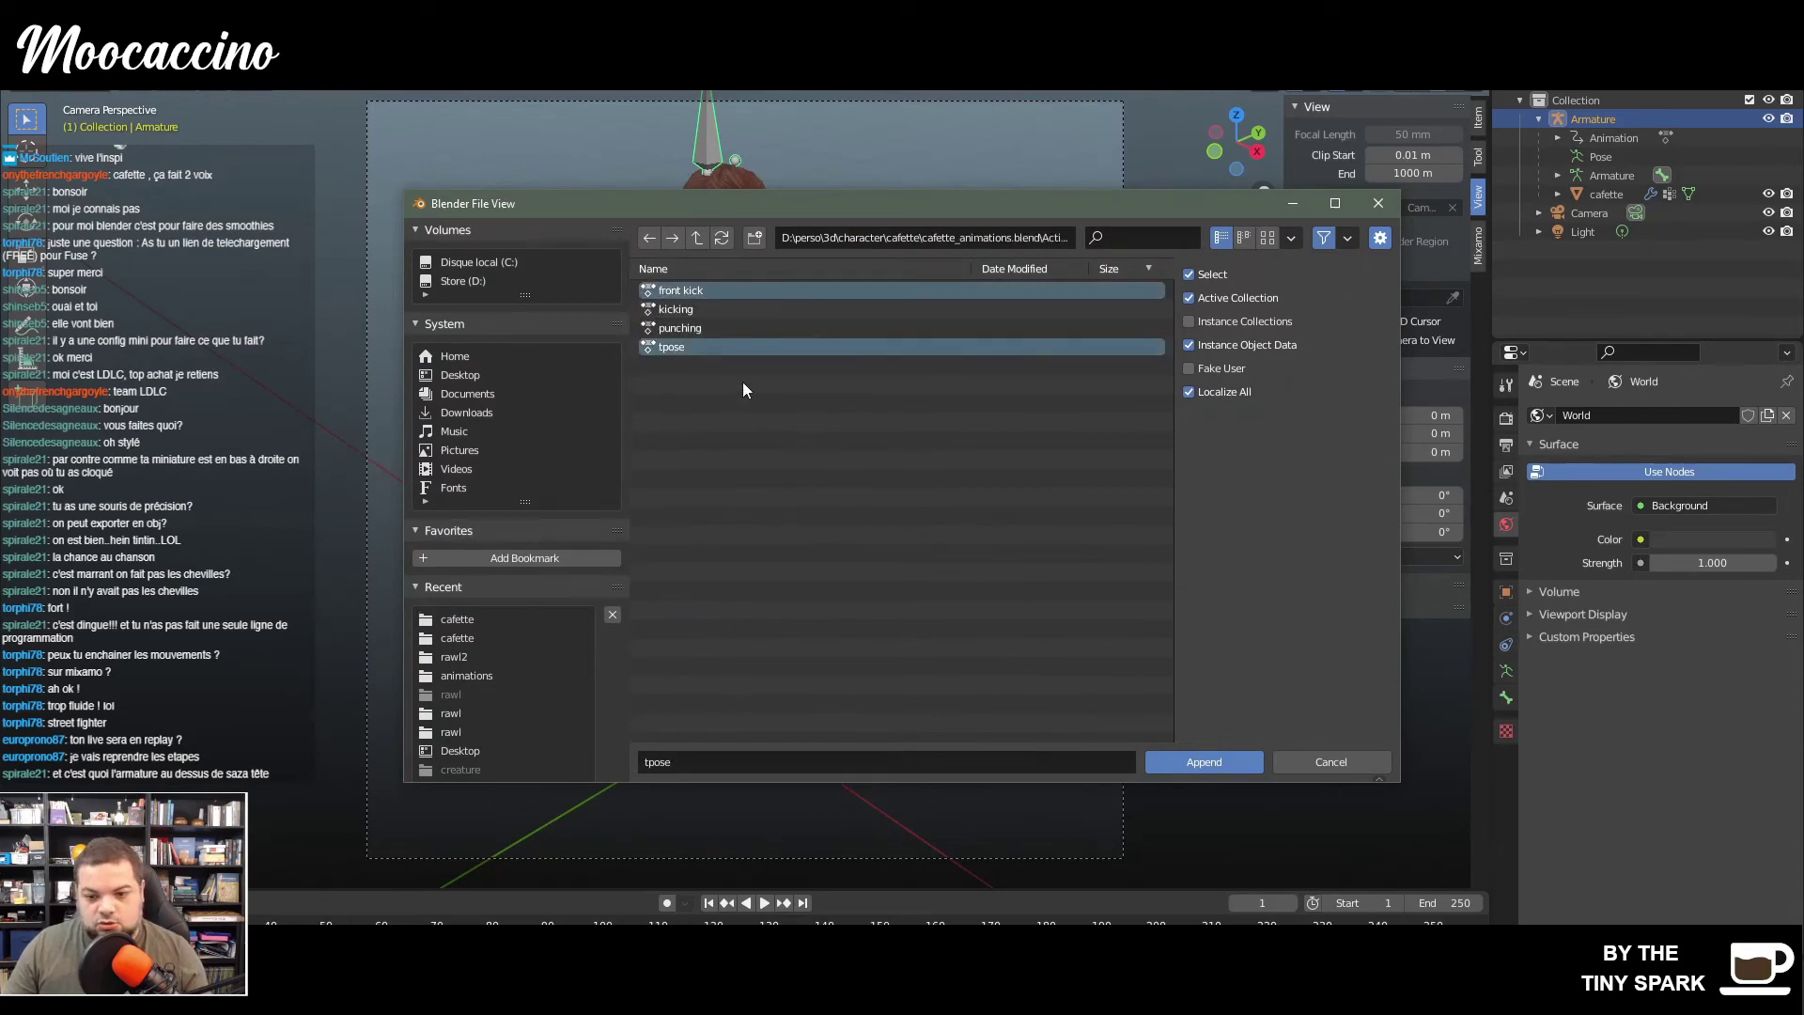
{"action": "left_click", "coordinate": [696, 347], "text": "ctrl"}
{"action": "left_click", "coordinate": [696, 308], "text": "ctrl"}
{"action": "left_click", "coordinate": [700, 328], "text": "ctrl"}
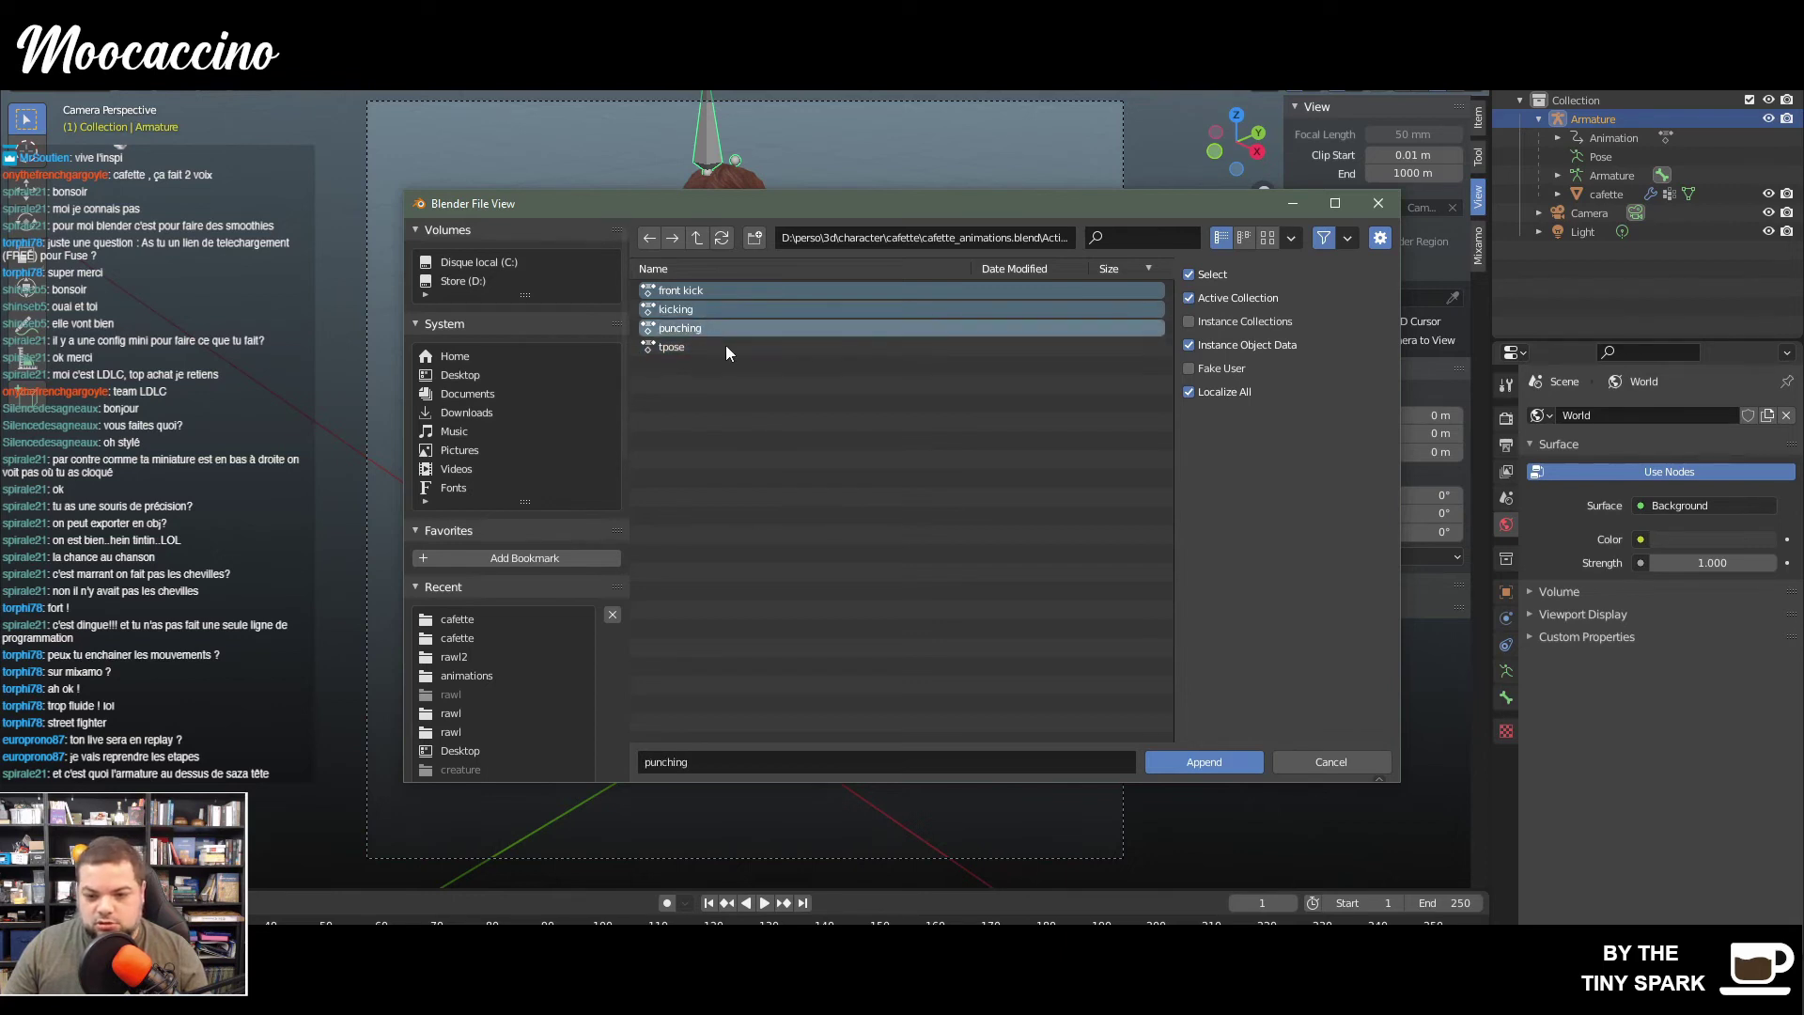
{"action": "left_click", "coordinate": [1187, 755]}
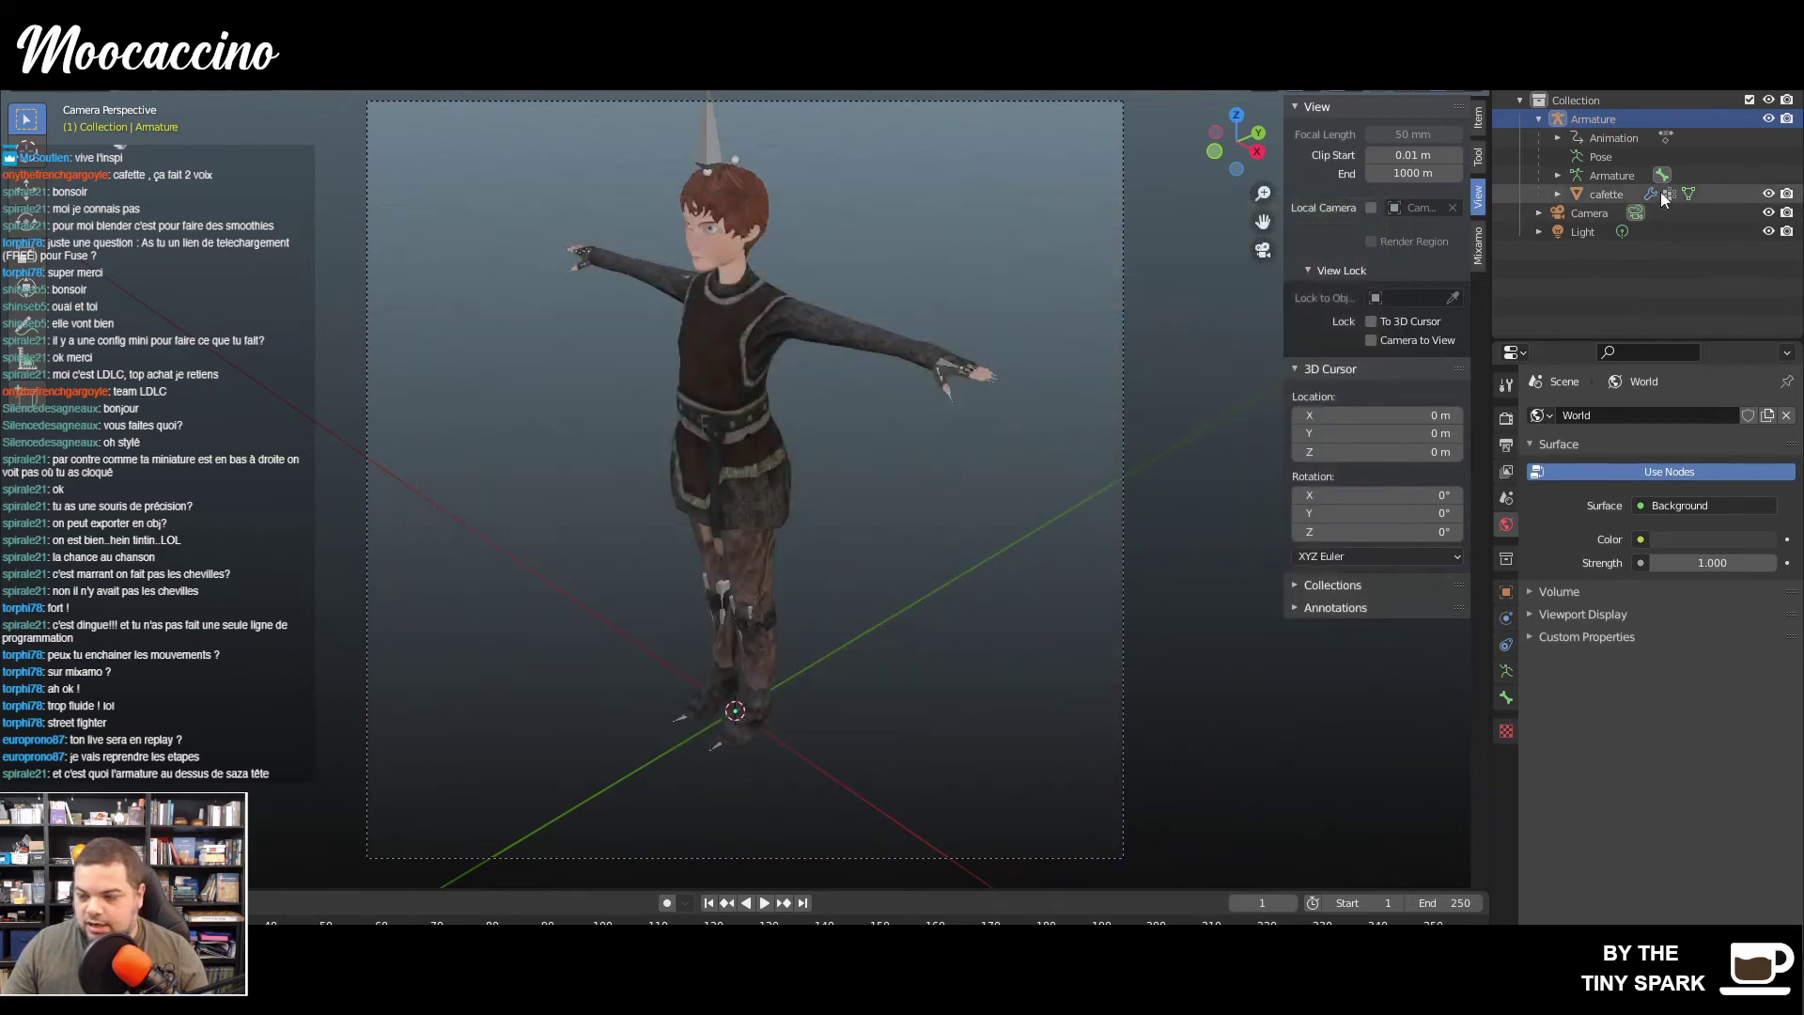
- Enlarge the timeline area and turn it into a Dope Sheet in Action Editor mode
{"action": "left_click_drag", "start_coordinate": [419, 890], "coordinate": [418, 631]}
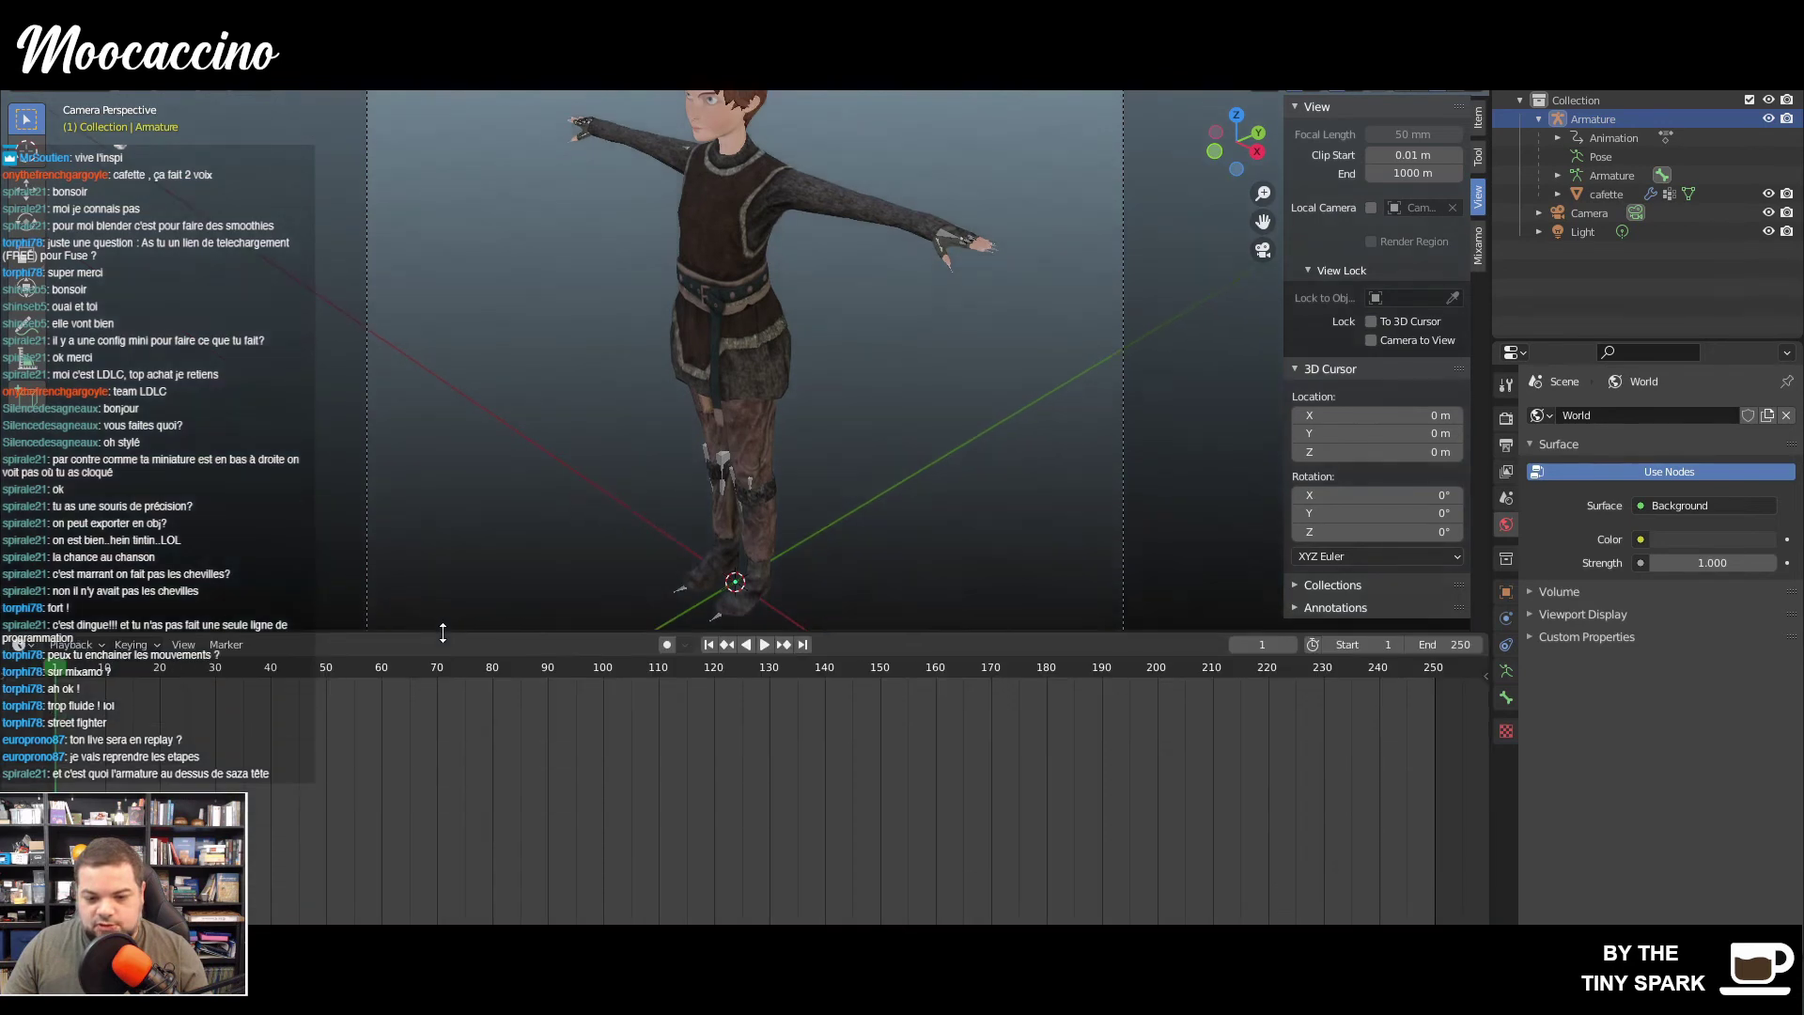
{"action": "left_click", "coordinate": [36, 646]}
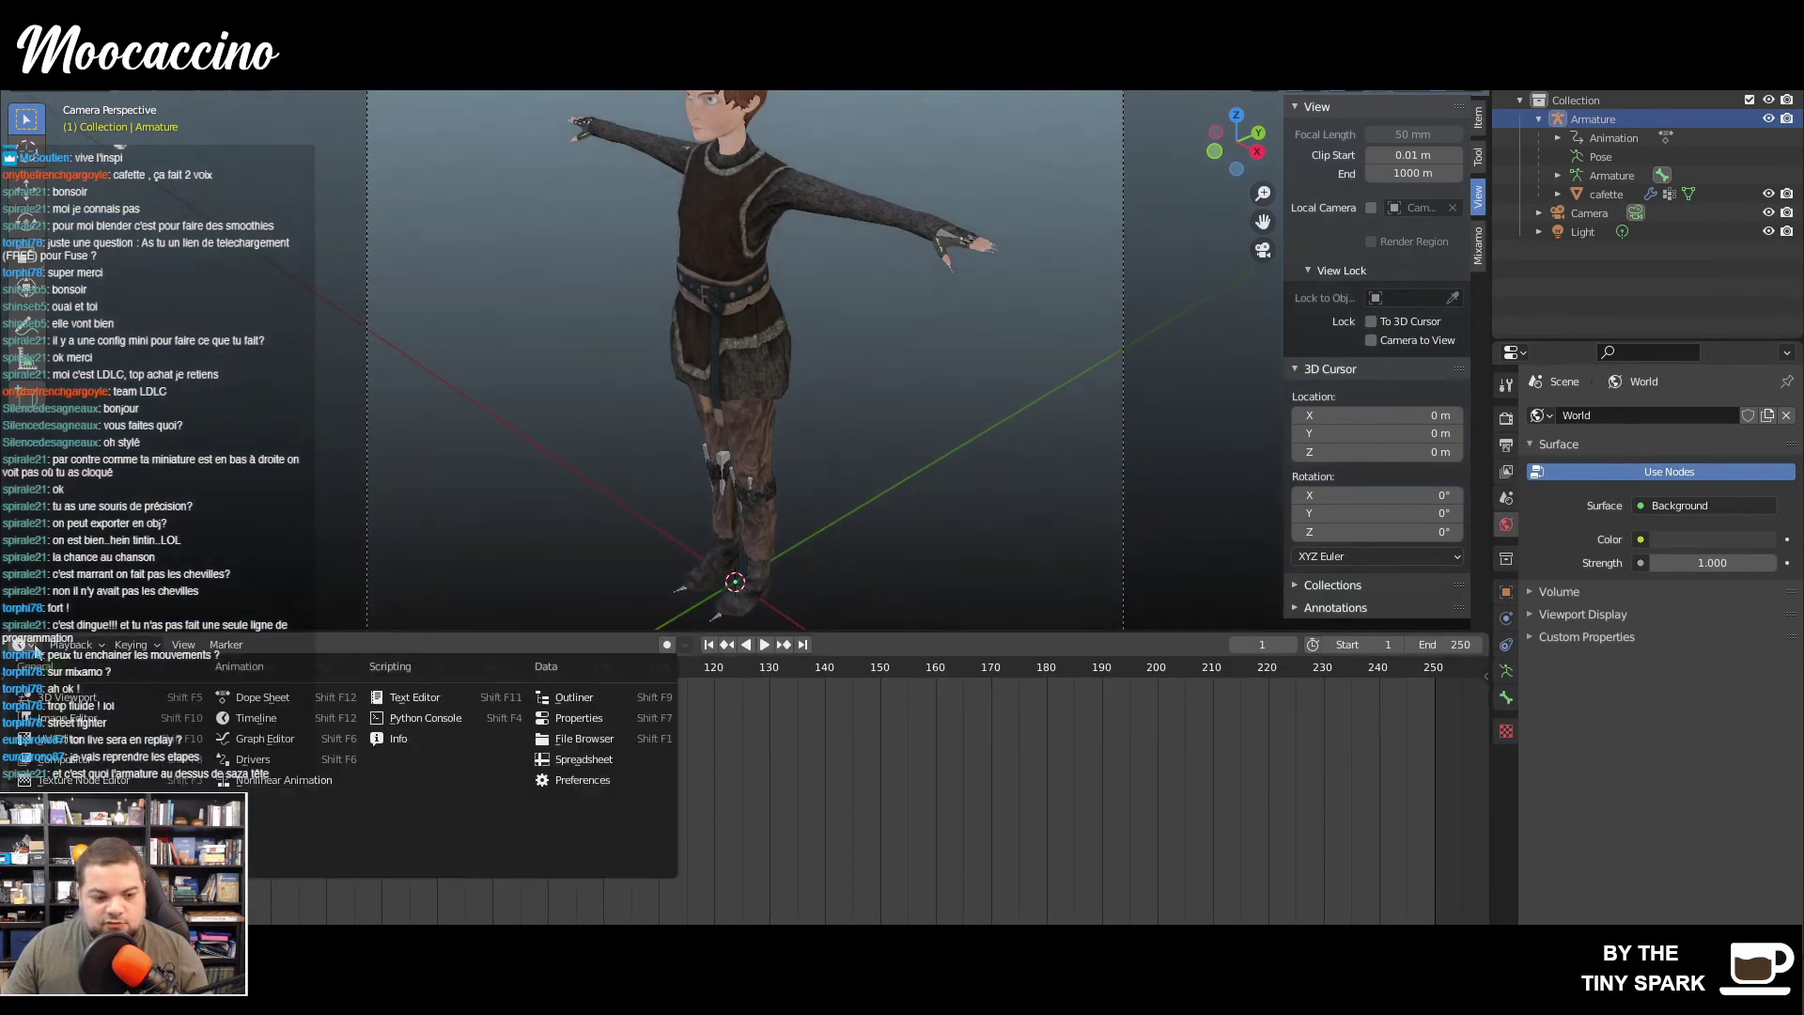
{"action": "left_click", "coordinate": [255, 697]}
{"action": "left_click", "coordinate": [32, 646]}
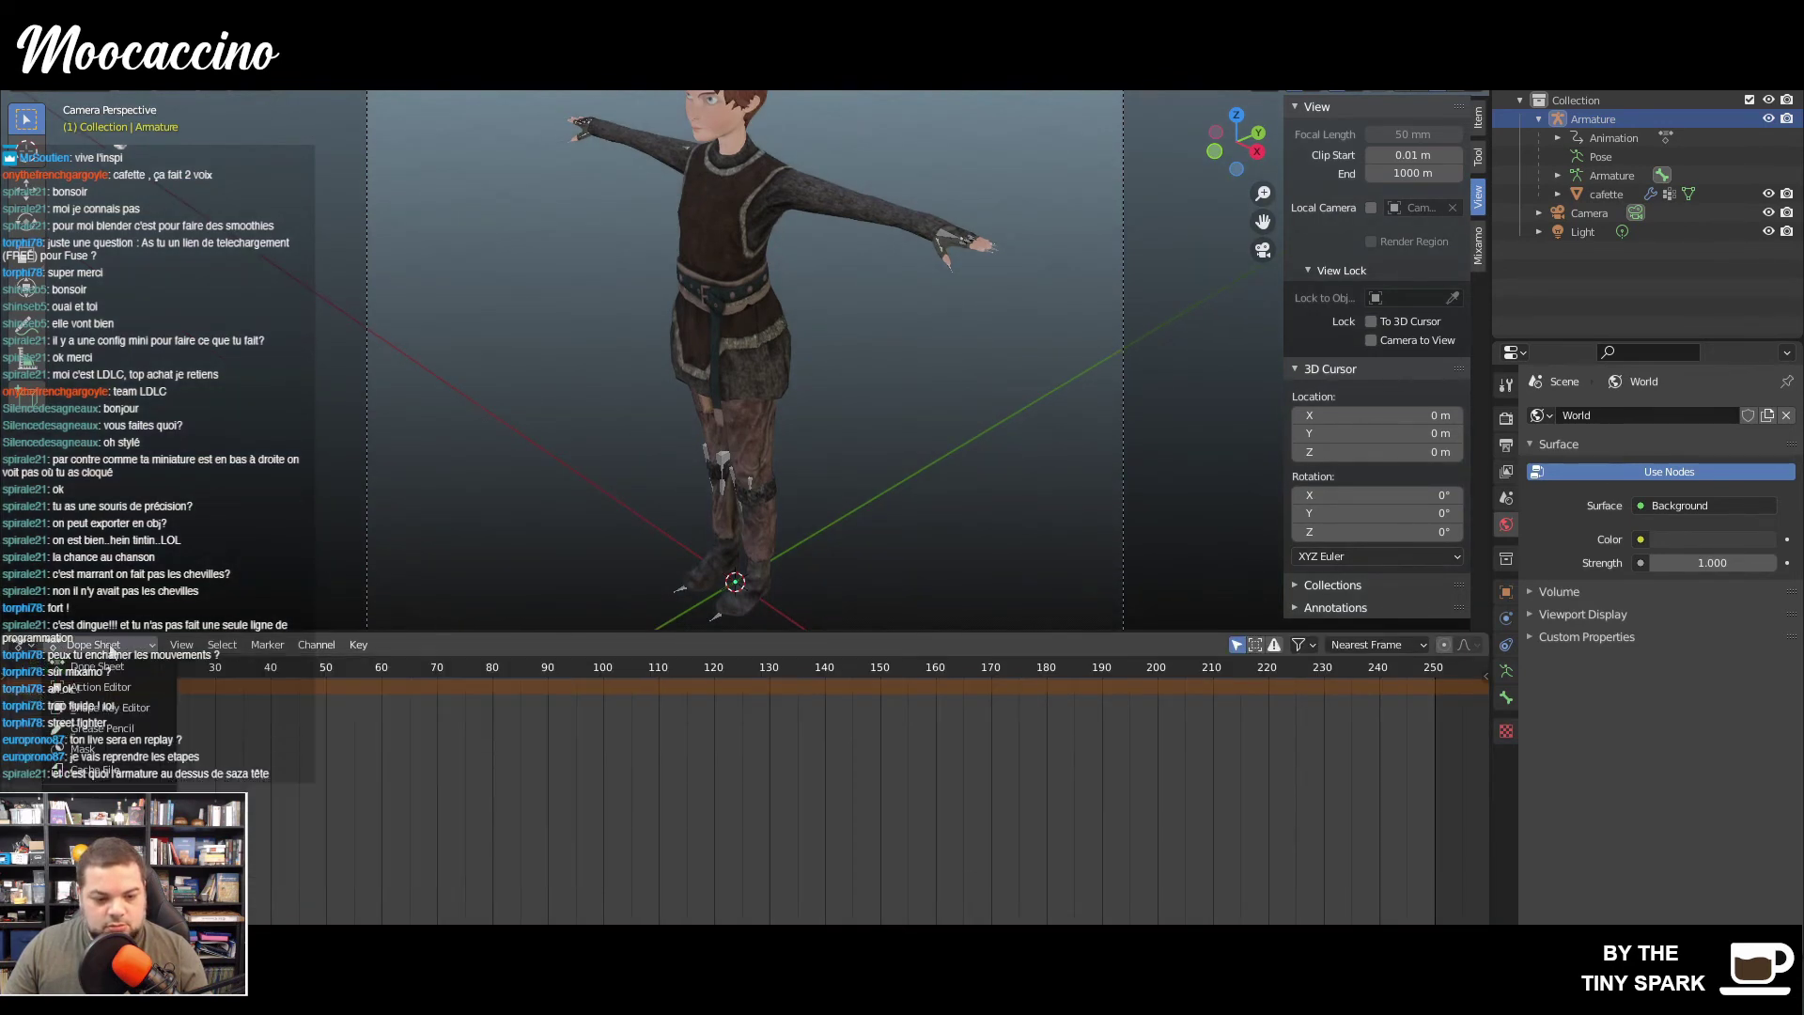
{"action": "left_click", "coordinate": [104, 645]}
{"action": "left_click", "coordinate": [156, 695]}
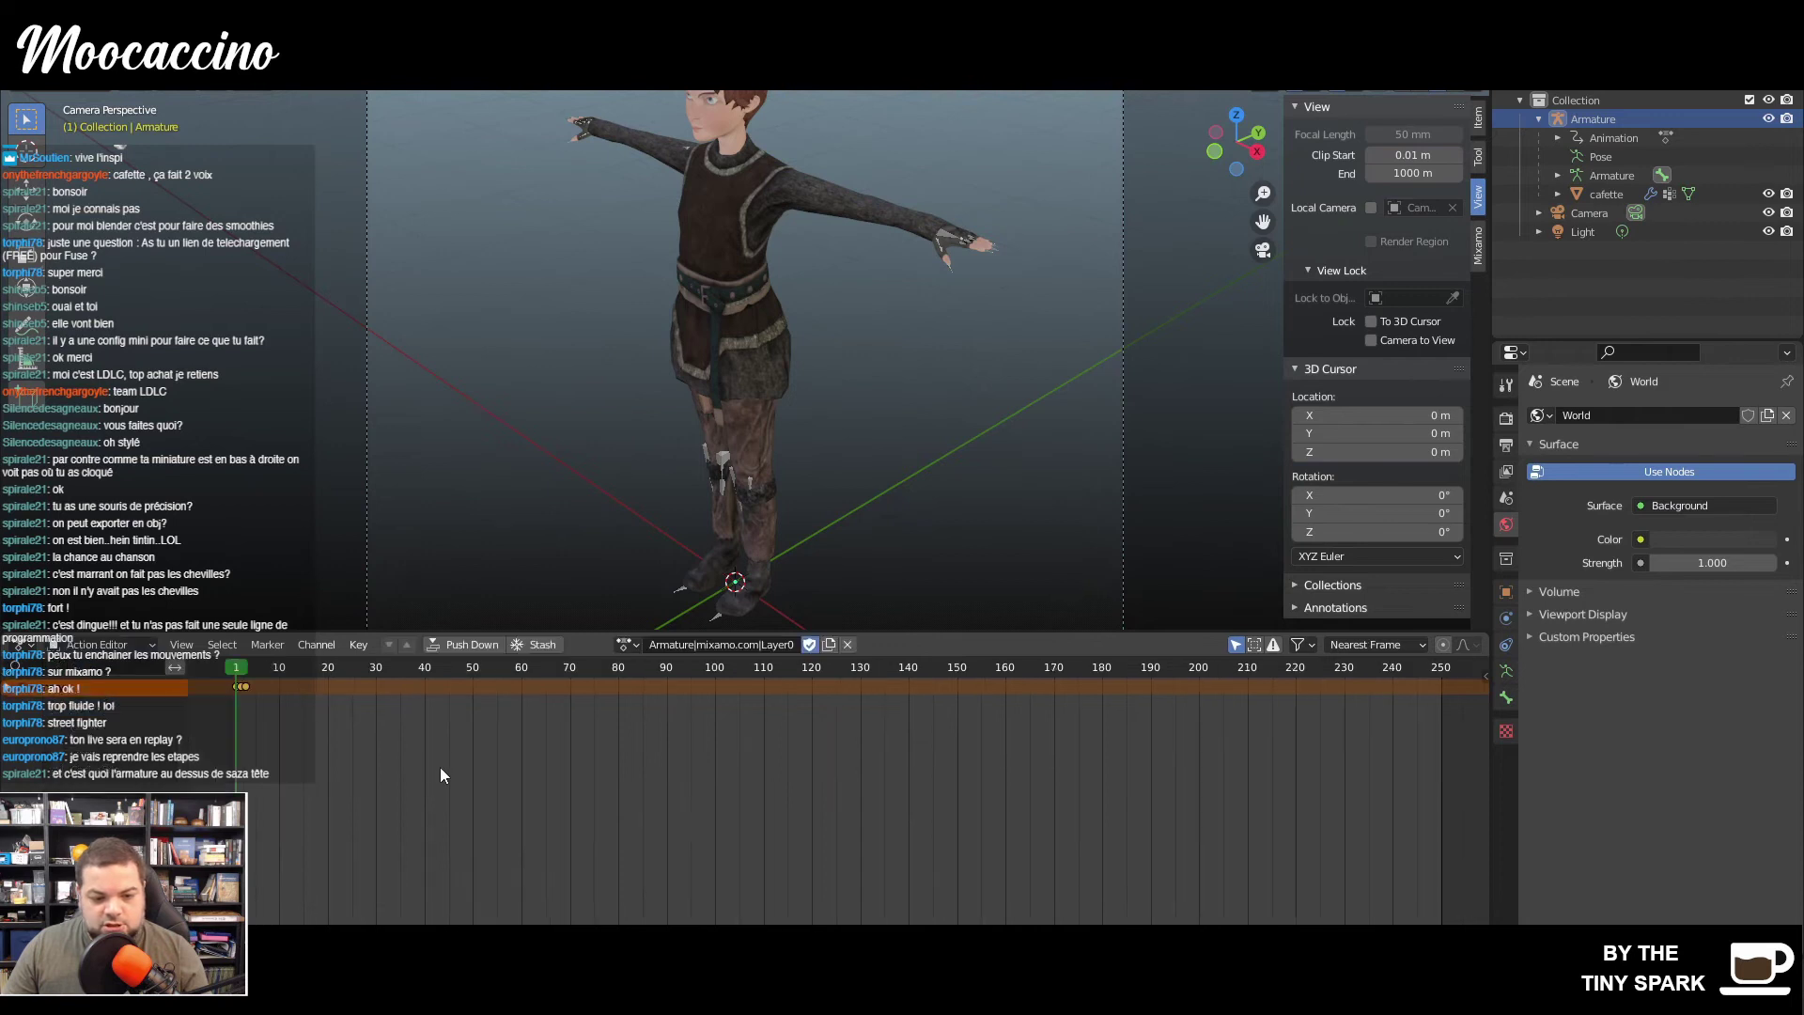
{"action": "left_click_drag", "start_coordinate": [282, 631], "coordinate": [629, 678]}
- Assign the front kick, kicking and punching actions to the armature in turn, and scrub through punching back to frame 0
{"action": "left_click", "coordinate": [626, 689]}
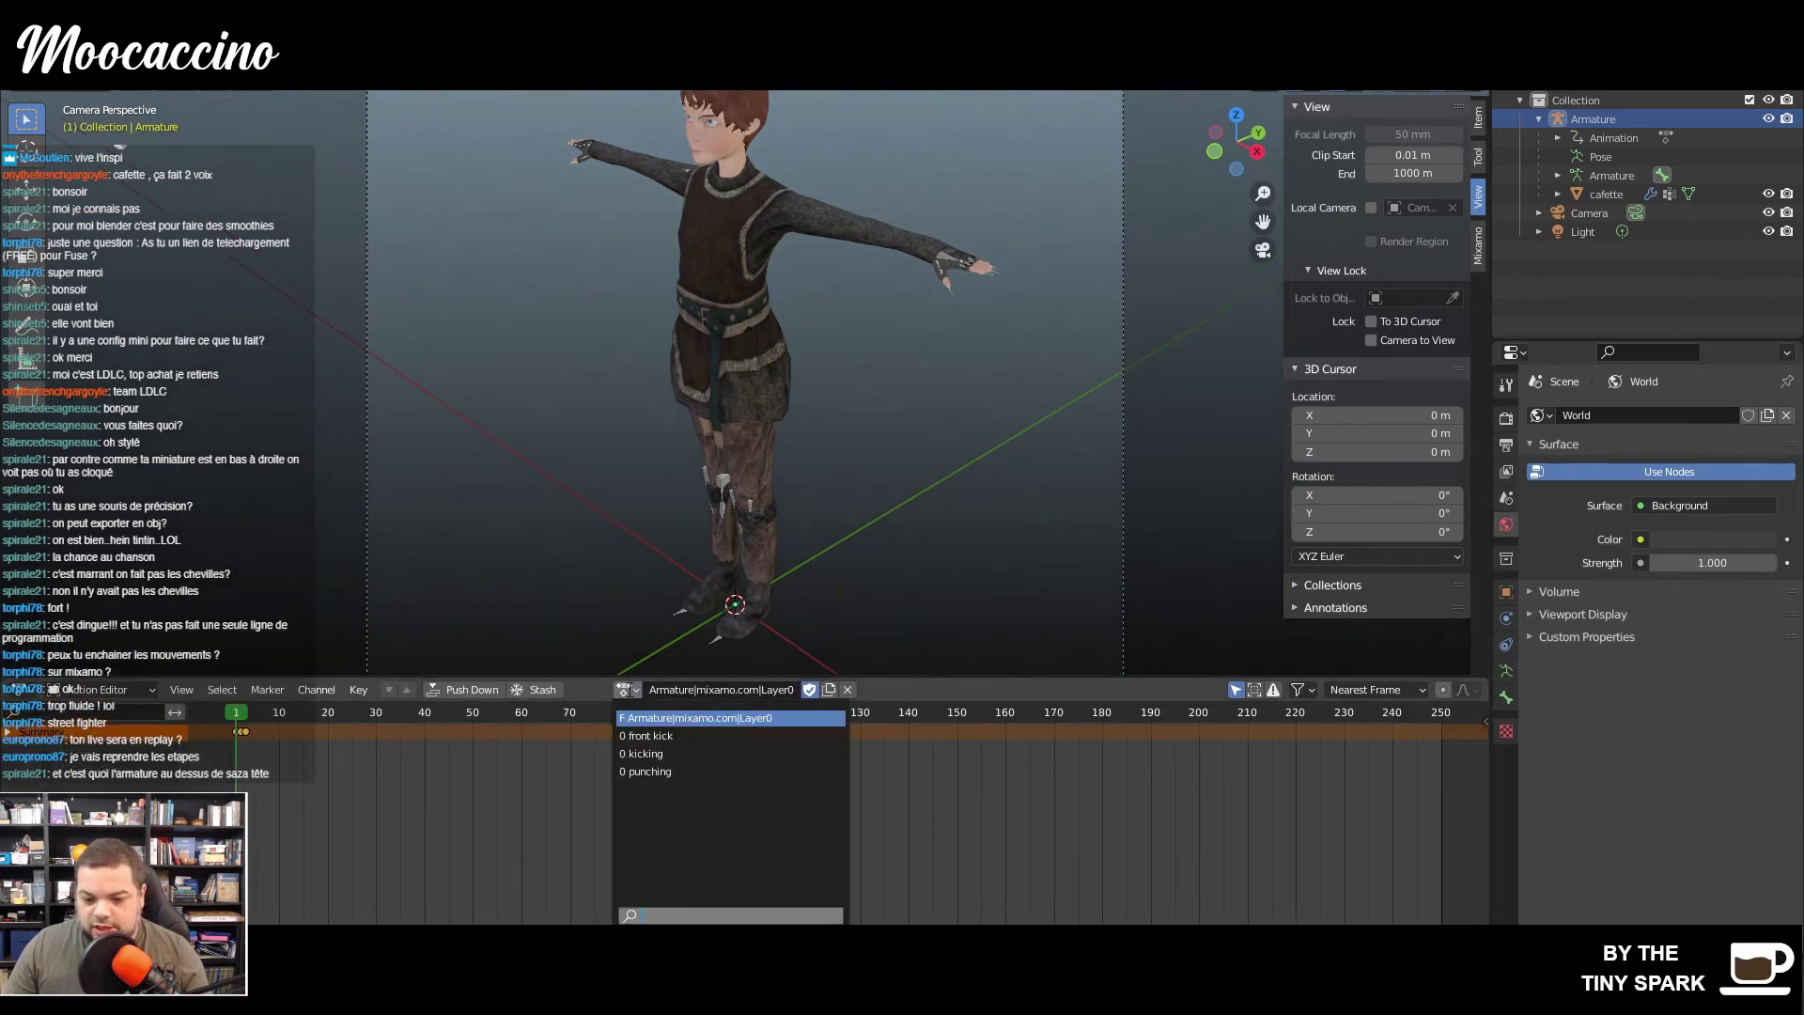
{"action": "left_click", "coordinate": [654, 735]}
{"action": "left_click", "coordinate": [648, 690]}
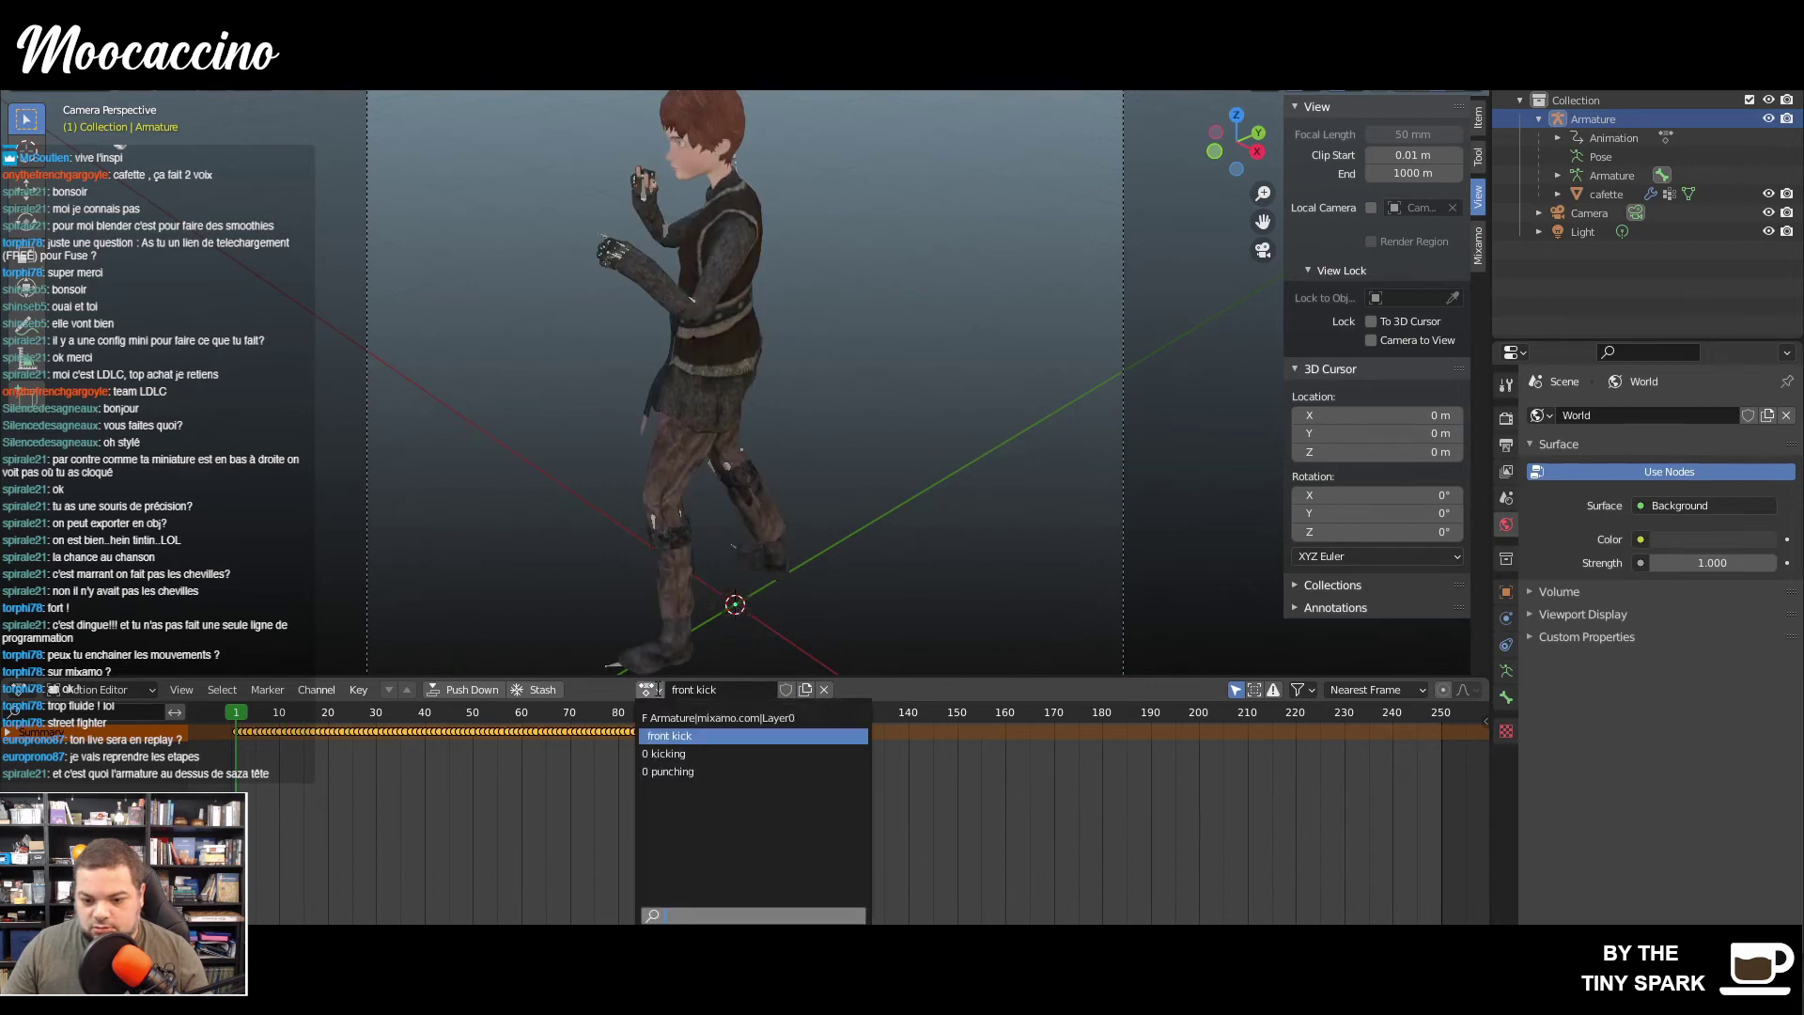
{"action": "left_click", "coordinate": [675, 753]}
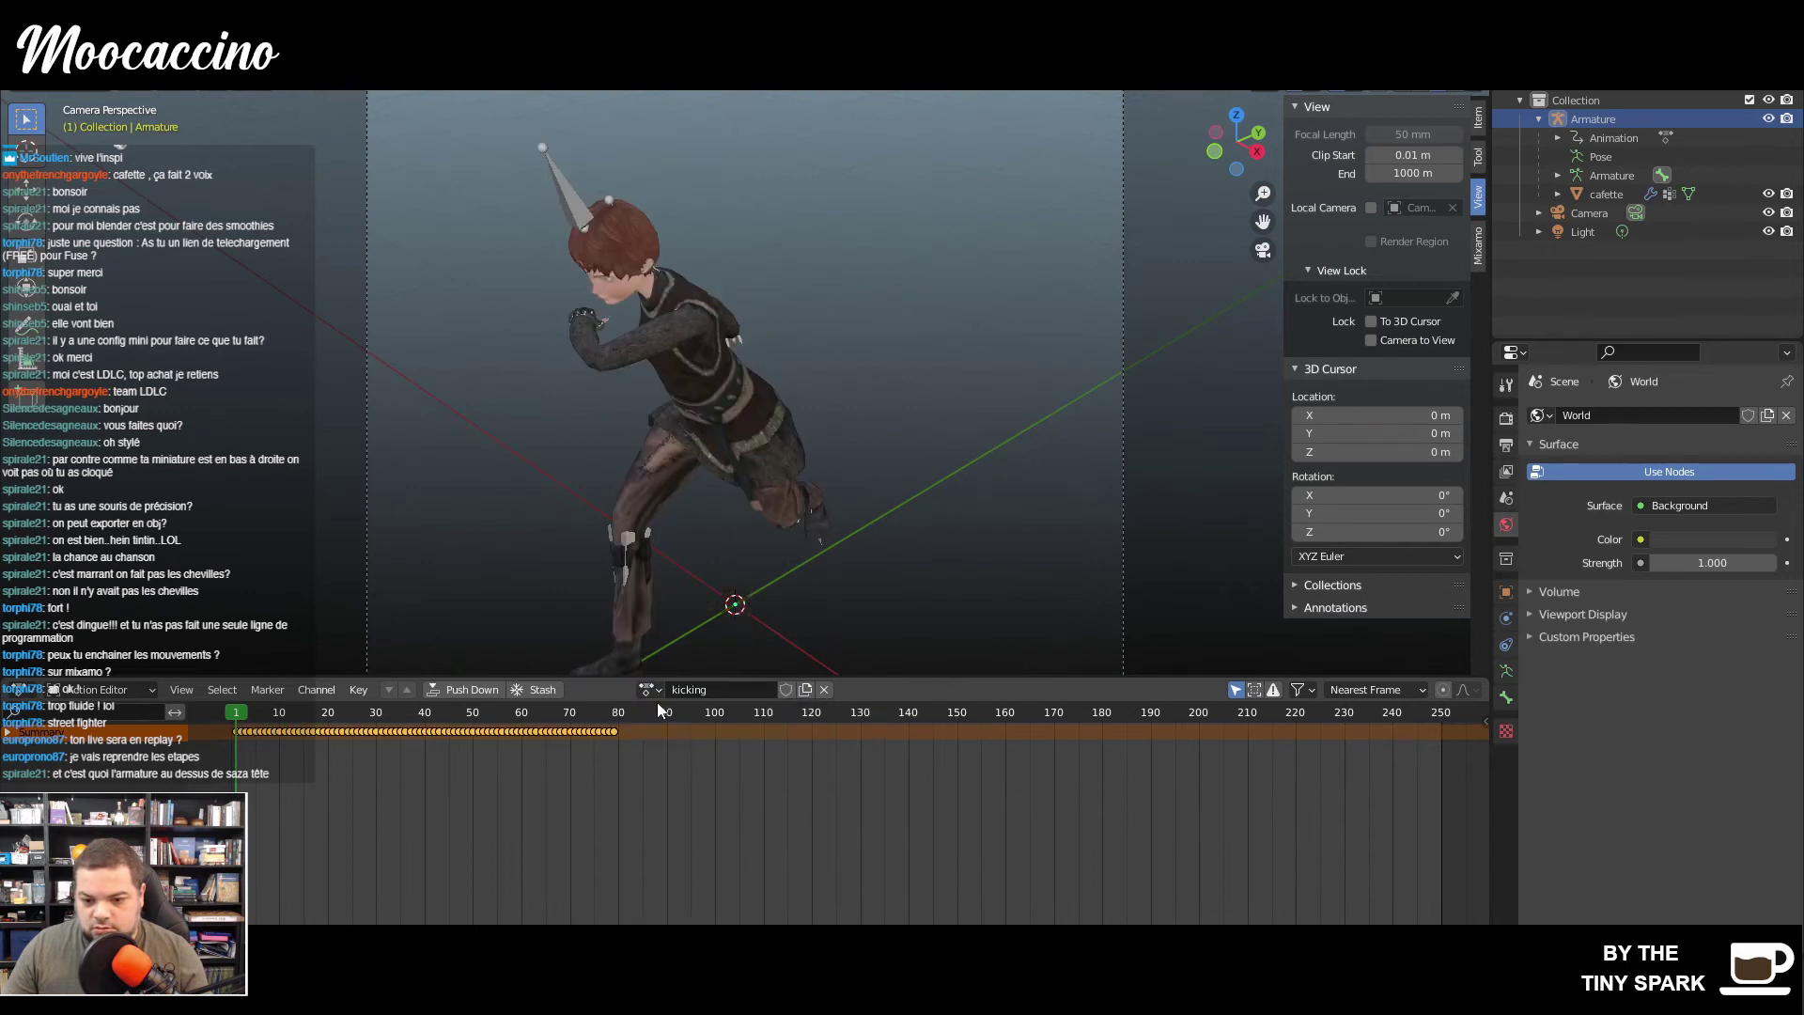
{"action": "left_click", "coordinate": [648, 690]}
{"action": "left_click", "coordinate": [683, 773]}
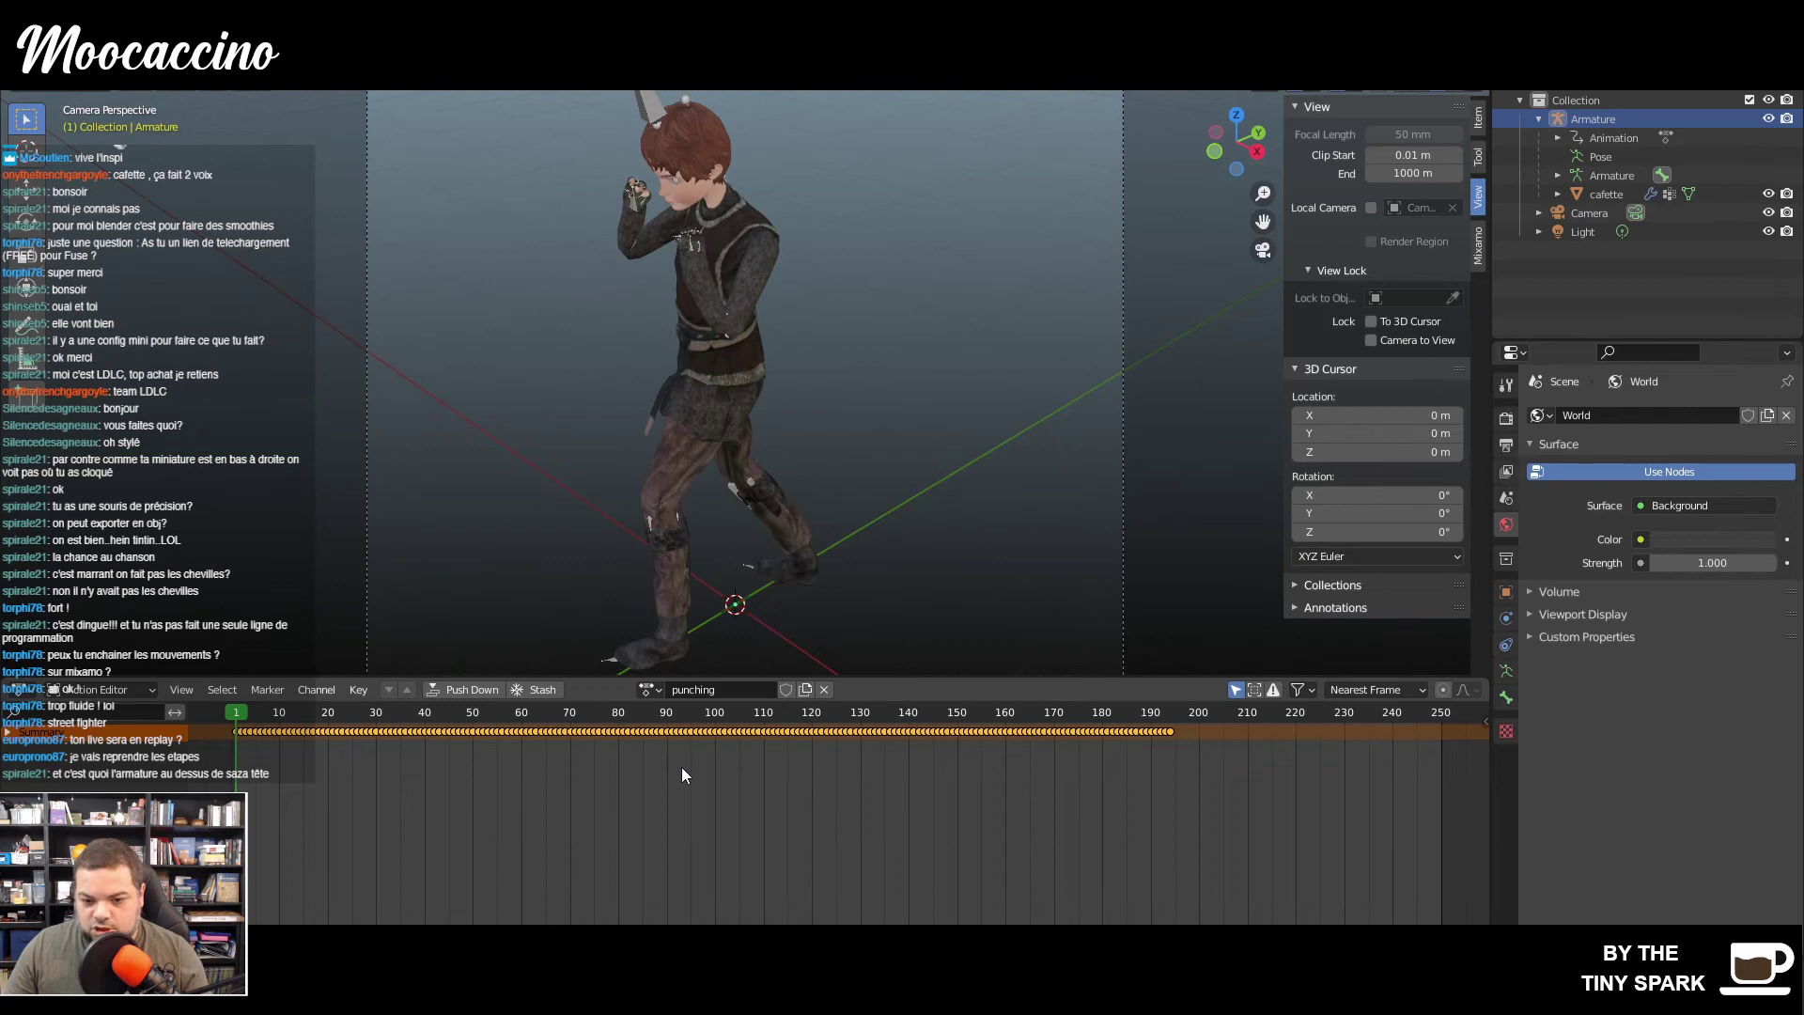
{"action": "left_click_drag", "start_coordinate": [272, 720], "coordinate": [229, 717]}
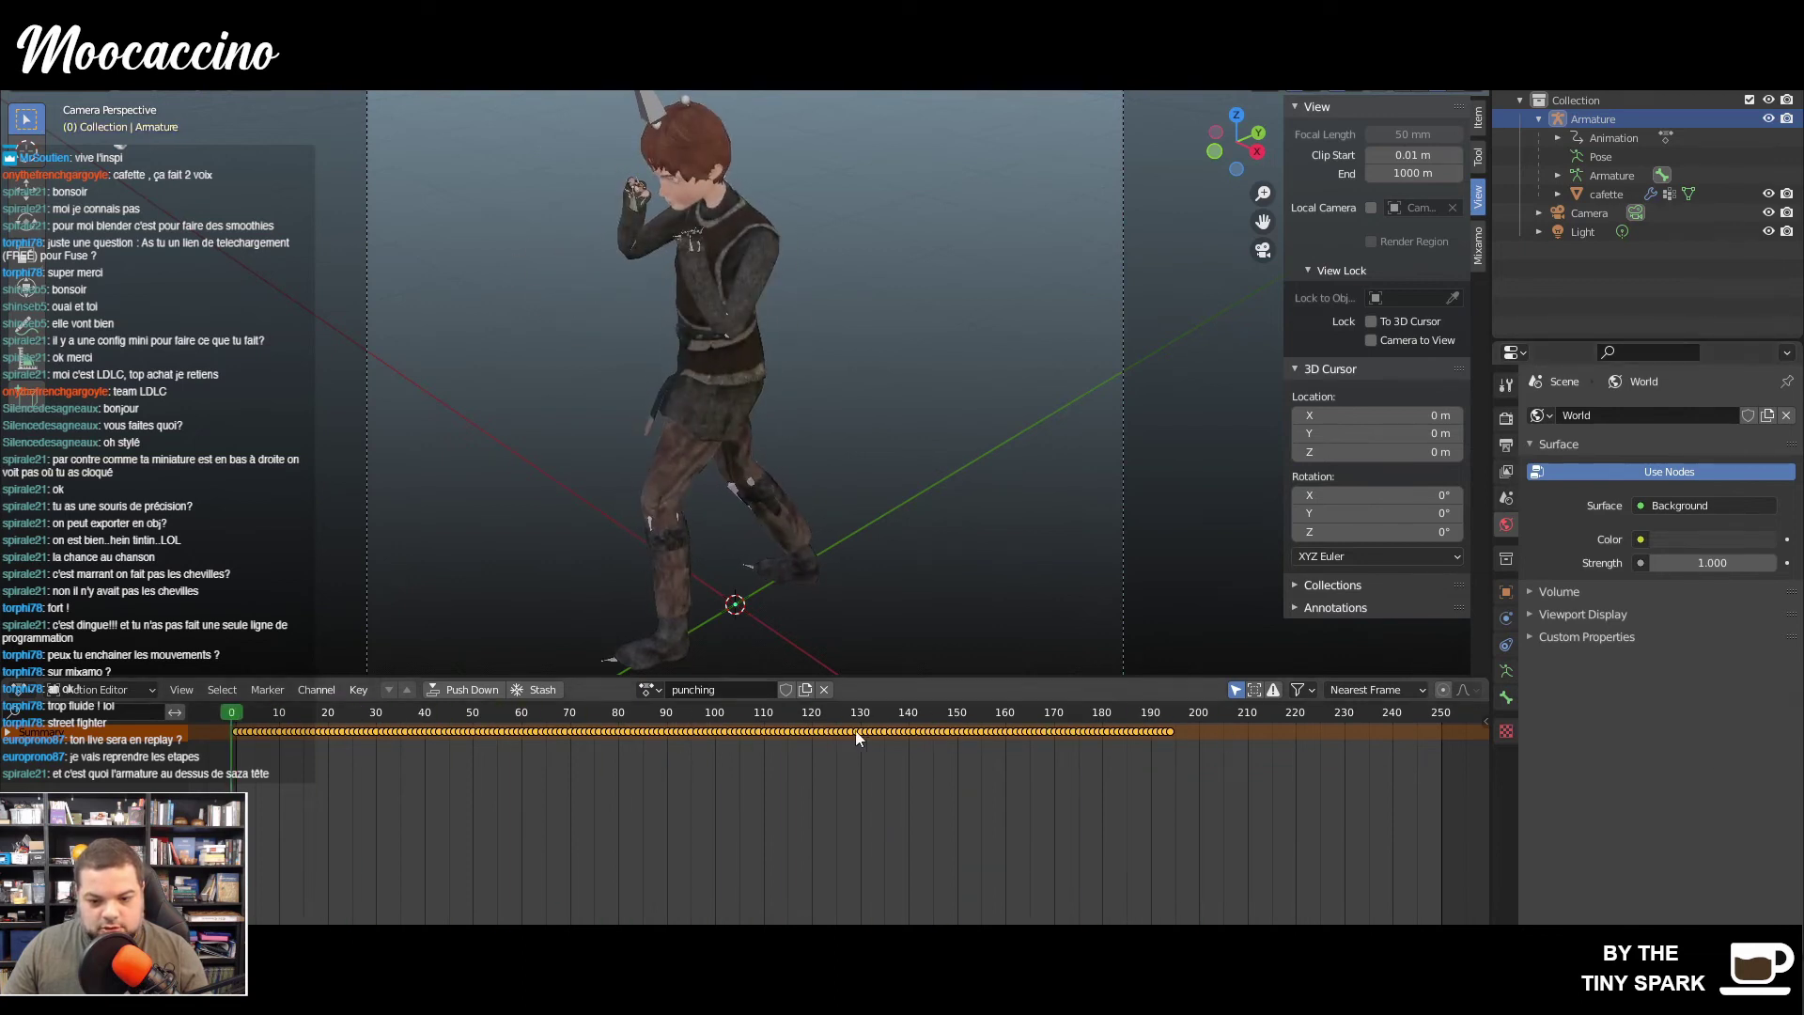
- Assign the kicking action to the armature and scrub through it, ending at frame 0
{"action": "left_click", "coordinate": [648, 690]}
{"action": "left_click", "coordinate": [677, 757]}
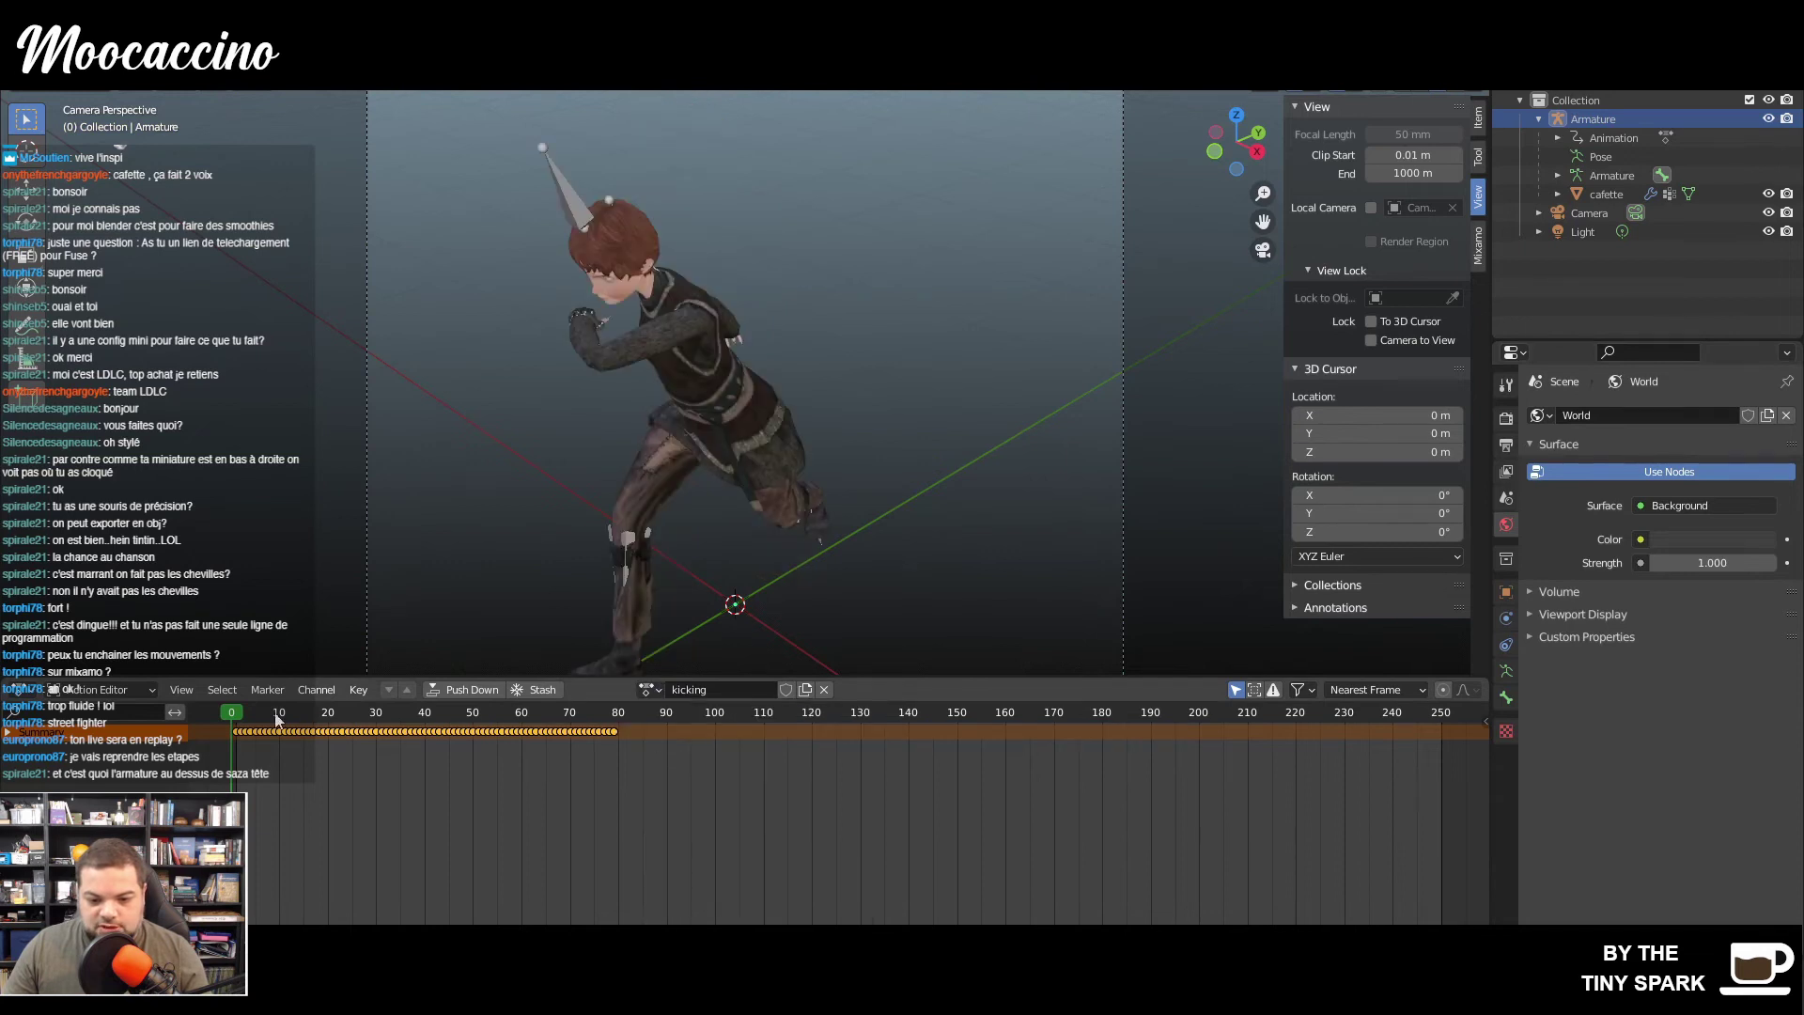
{"action": "mouse_move", "coordinate": [237, 720]}
{"action": "left_mouse_down"}
{"action": "mouse_move", "coordinate": [619, 717]}
{"action": "mouse_move", "coordinate": [230, 719]}
{"action": "left_mouse_up"}
- Assign the front kick action, lock the camera to the view to reframe the character, and scrub through the kick
{"action": "left_click", "coordinate": [648, 690]}
{"action": "left_click", "coordinate": [662, 739]}
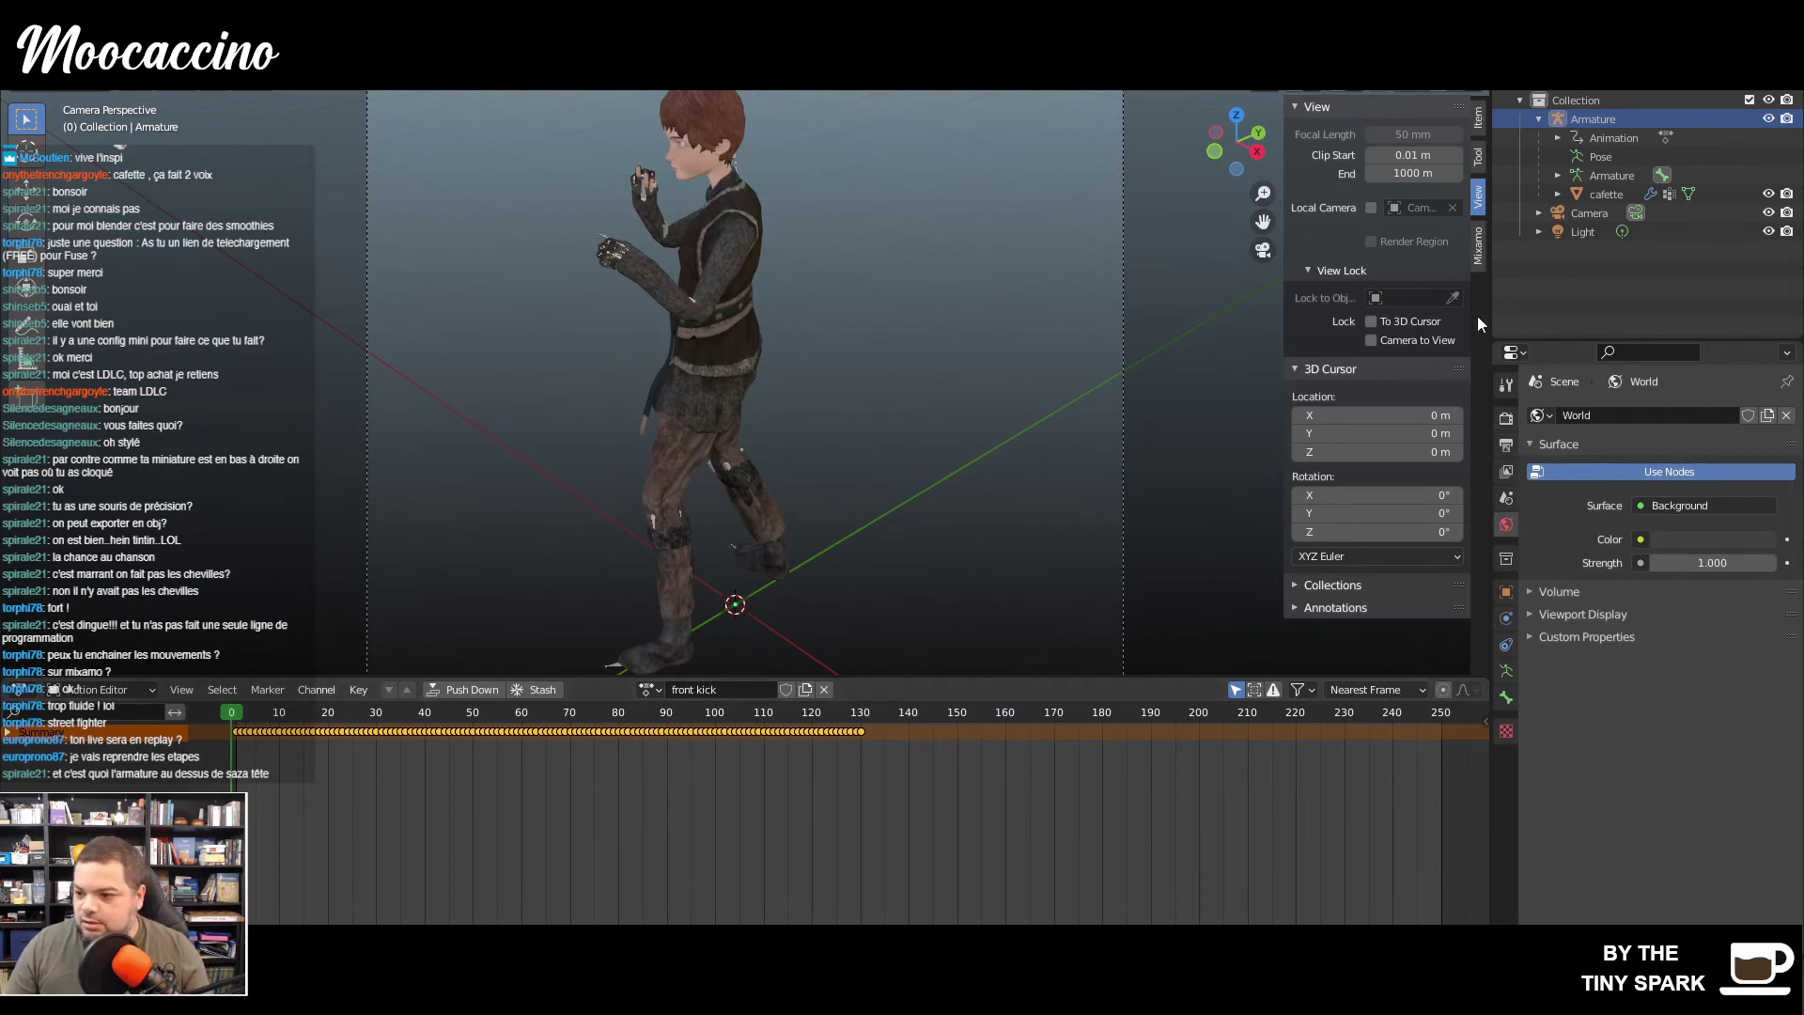
{"action": "left_click", "coordinate": [1417, 342]}
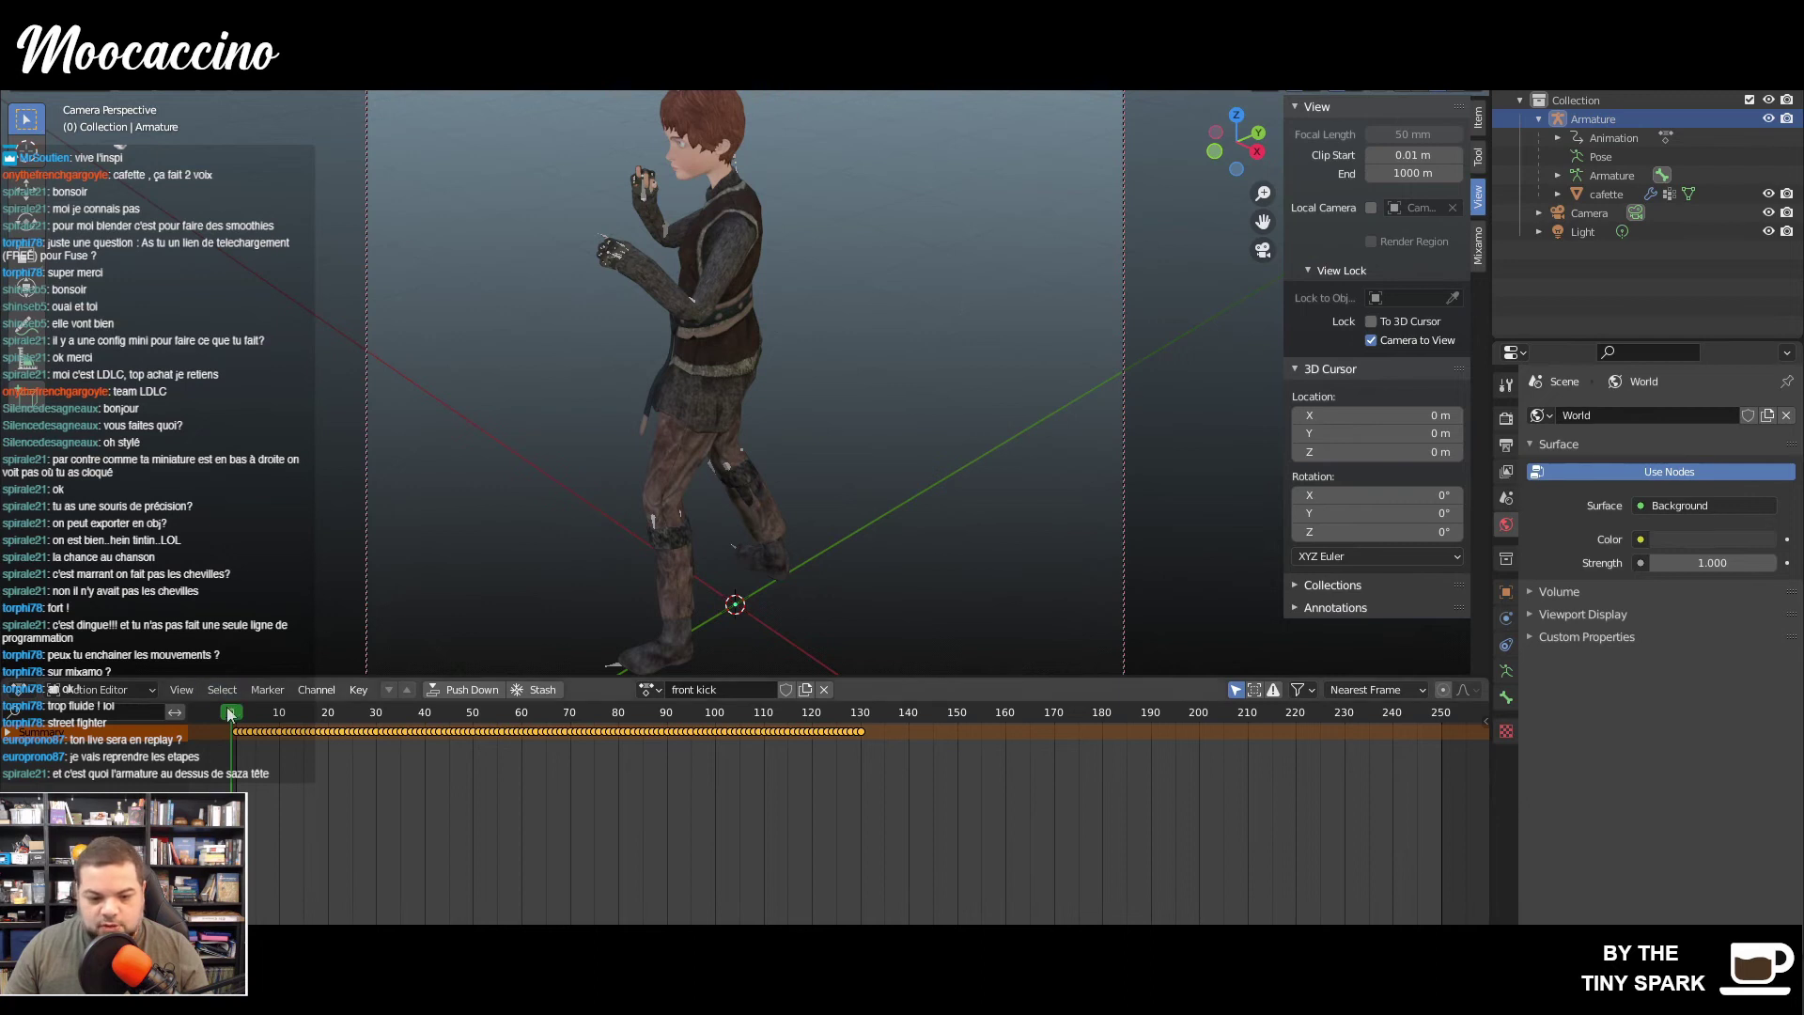
{"action": "left_click_drag", "start_coordinate": [233, 719], "coordinate": [623, 736]}
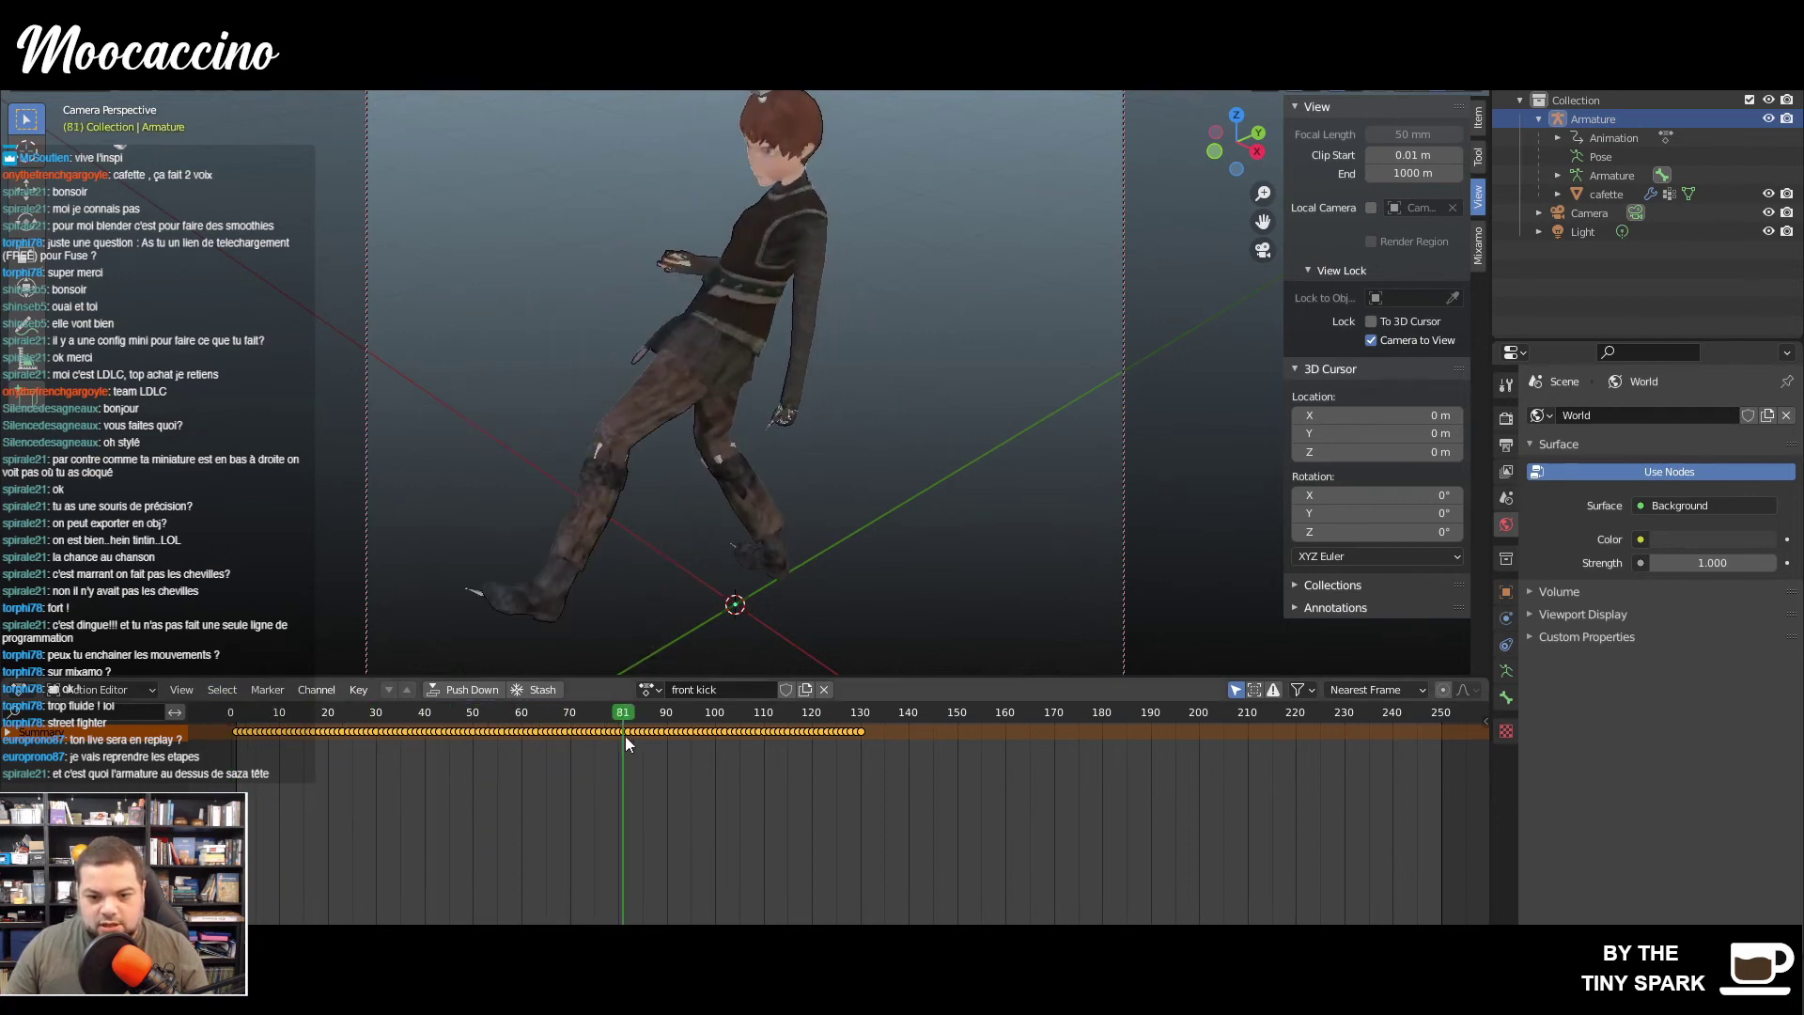
{"action": "scroll", "coordinate": [970, 386], "scroll_direction": "down", "scroll_amount": 2}
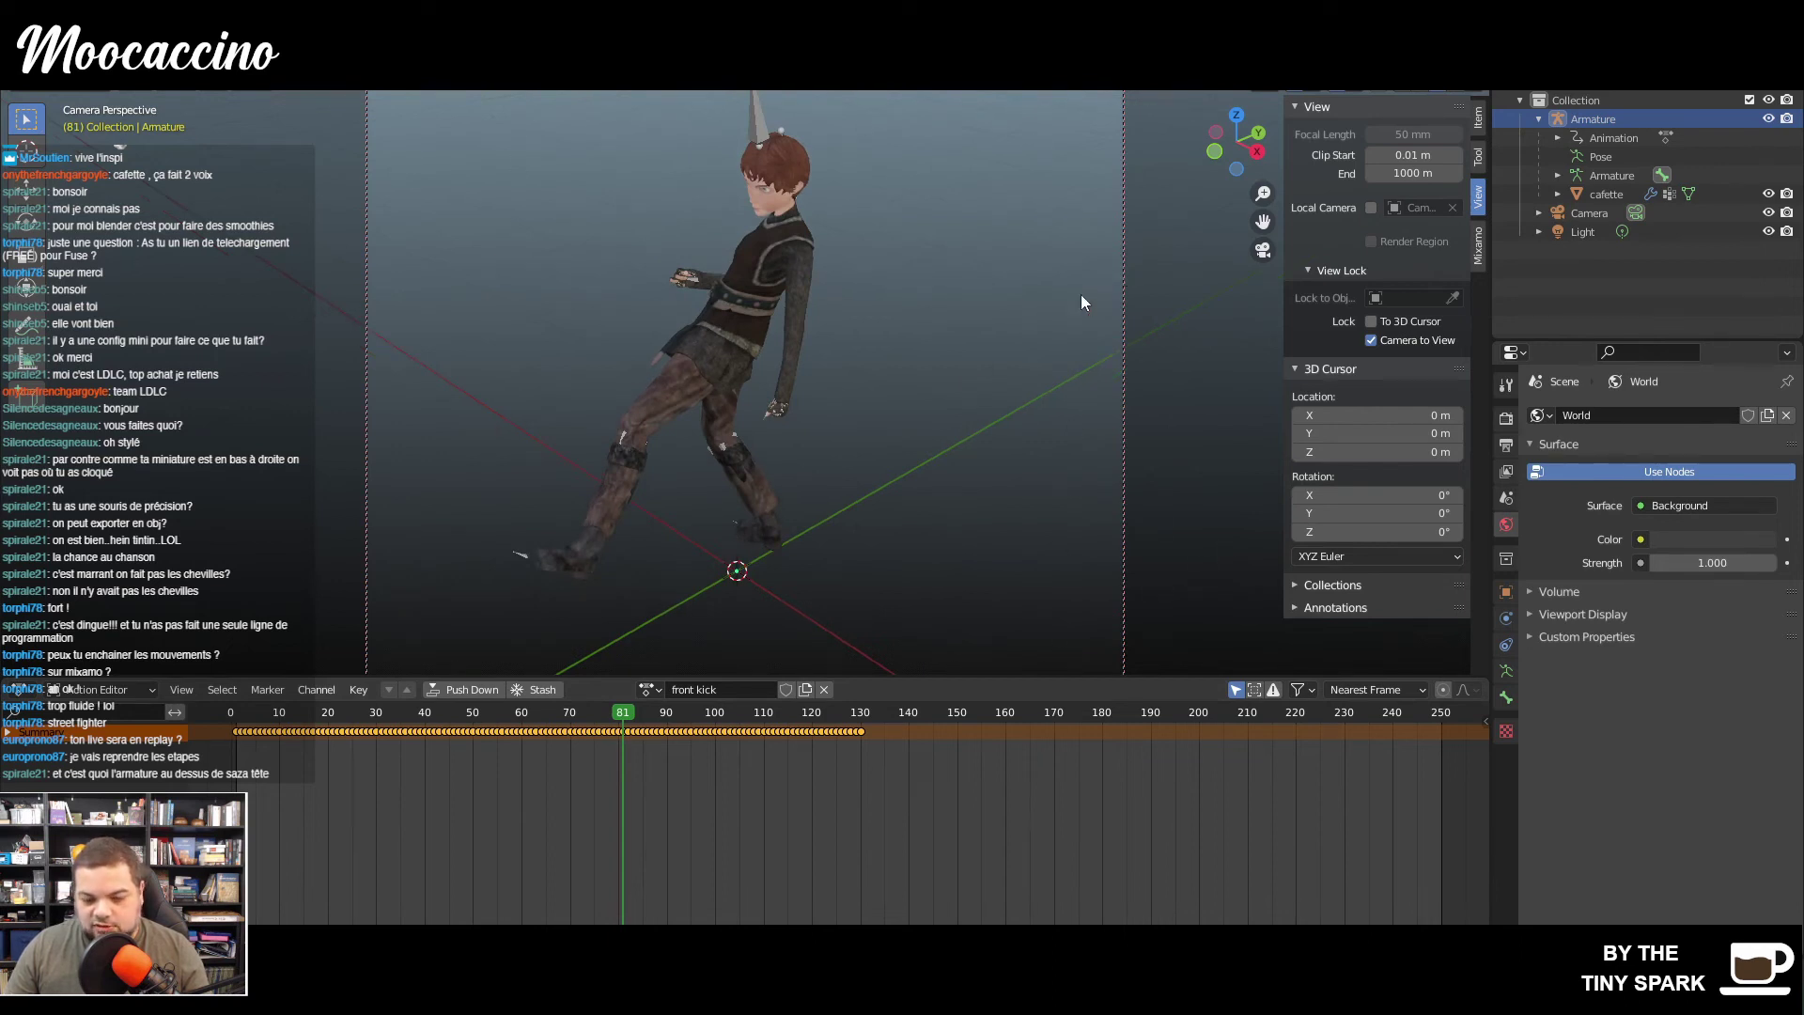
{"action": "left_click_drag", "start_coordinate": [620, 718], "coordinate": [666, 736]}
{"action": "left_click_drag", "start_coordinate": [545, 733], "coordinate": [230, 722]}
- Preview the kicking action around frame 28, and scrub the punching action to frame 193
{"action": "left_click", "coordinate": [650, 690]}
{"action": "left_click", "coordinate": [673, 753]}
{"action": "left_click_drag", "start_coordinate": [409, 716], "coordinate": [366, 717]}
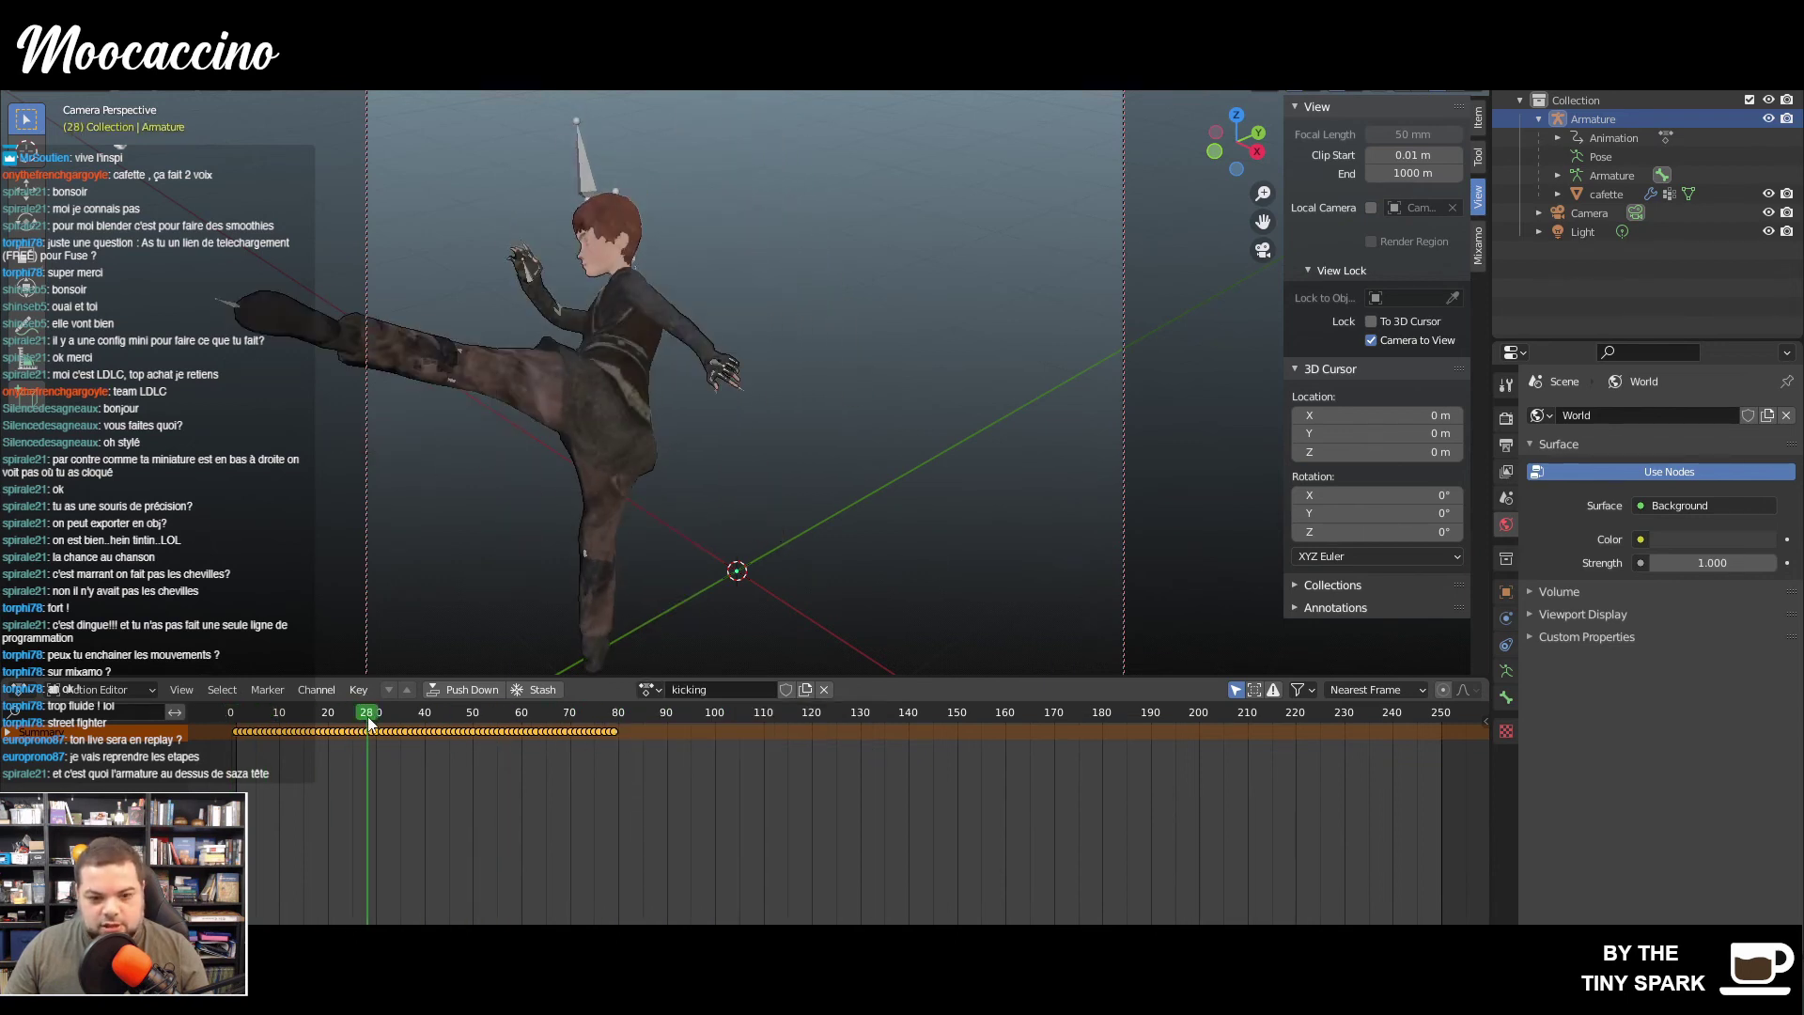
{"action": "scroll", "coordinate": [582, 462], "scroll_direction": "down", "scroll_amount": 1}
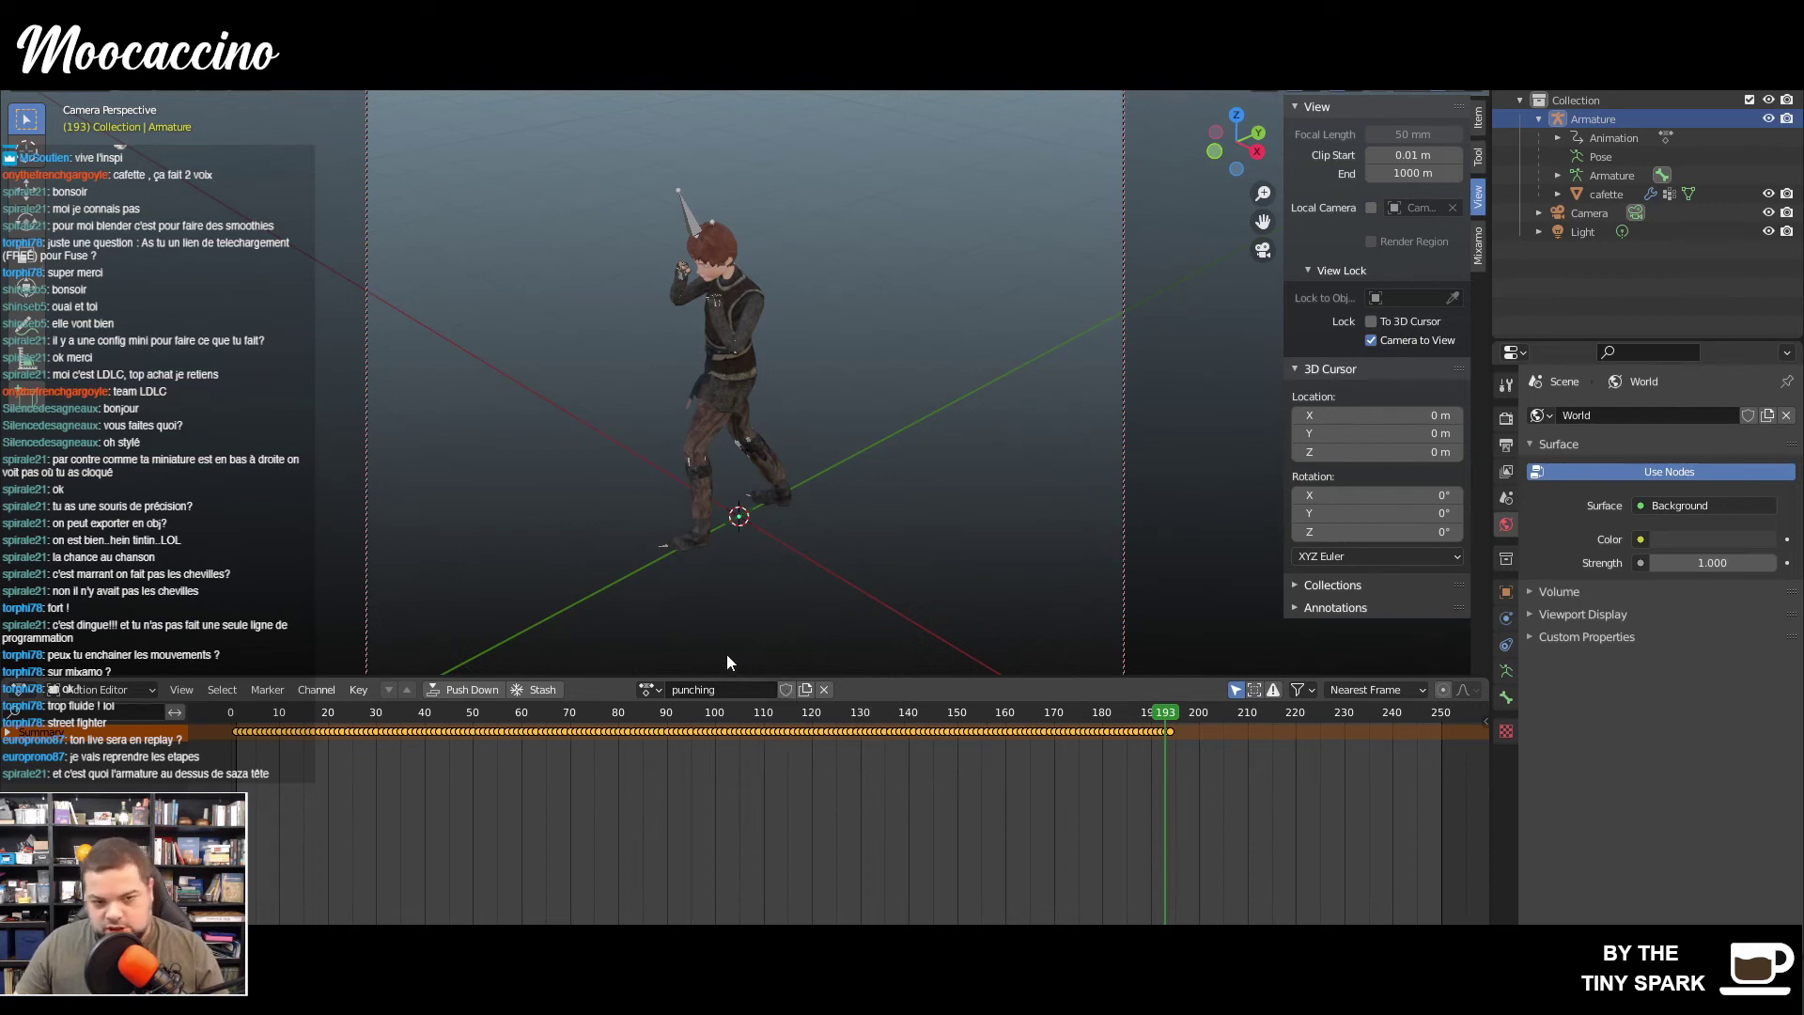
- Save the file under the new name cafette_combined.blend in the cafette folder
{"action": "left_click", "coordinate": [38, 33]}
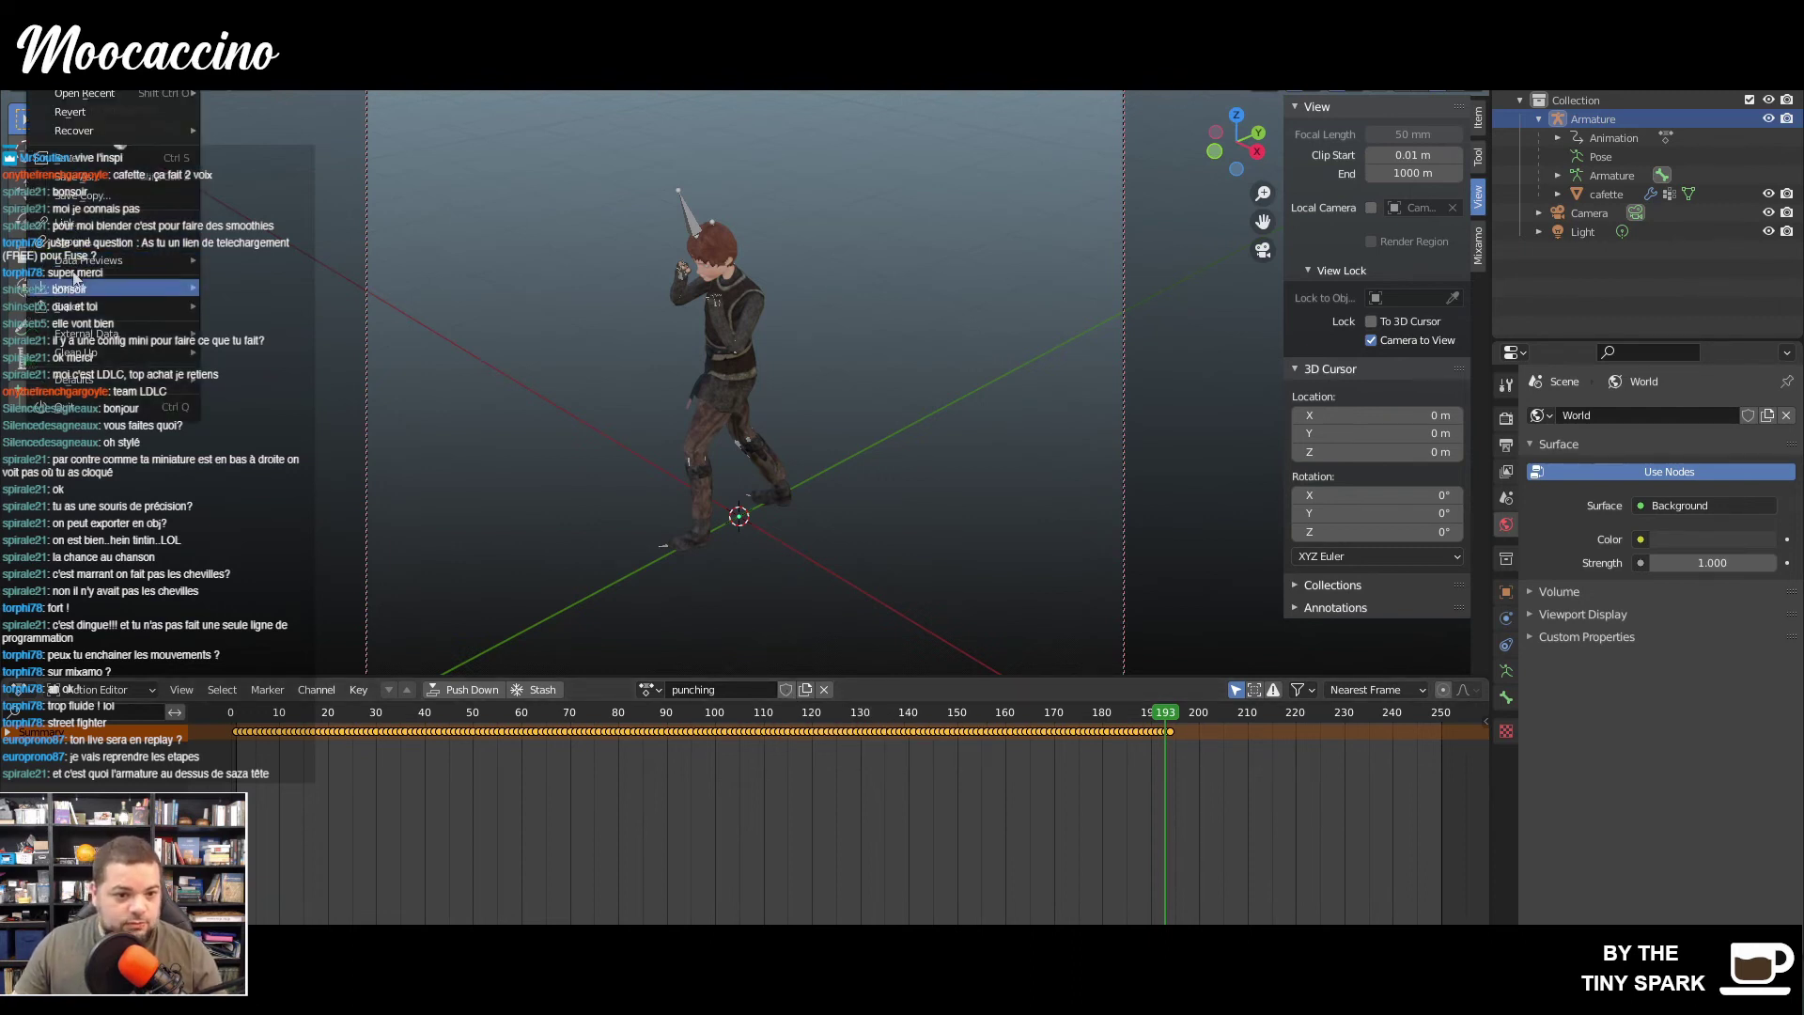
{"action": "left_click", "coordinate": [79, 178]}
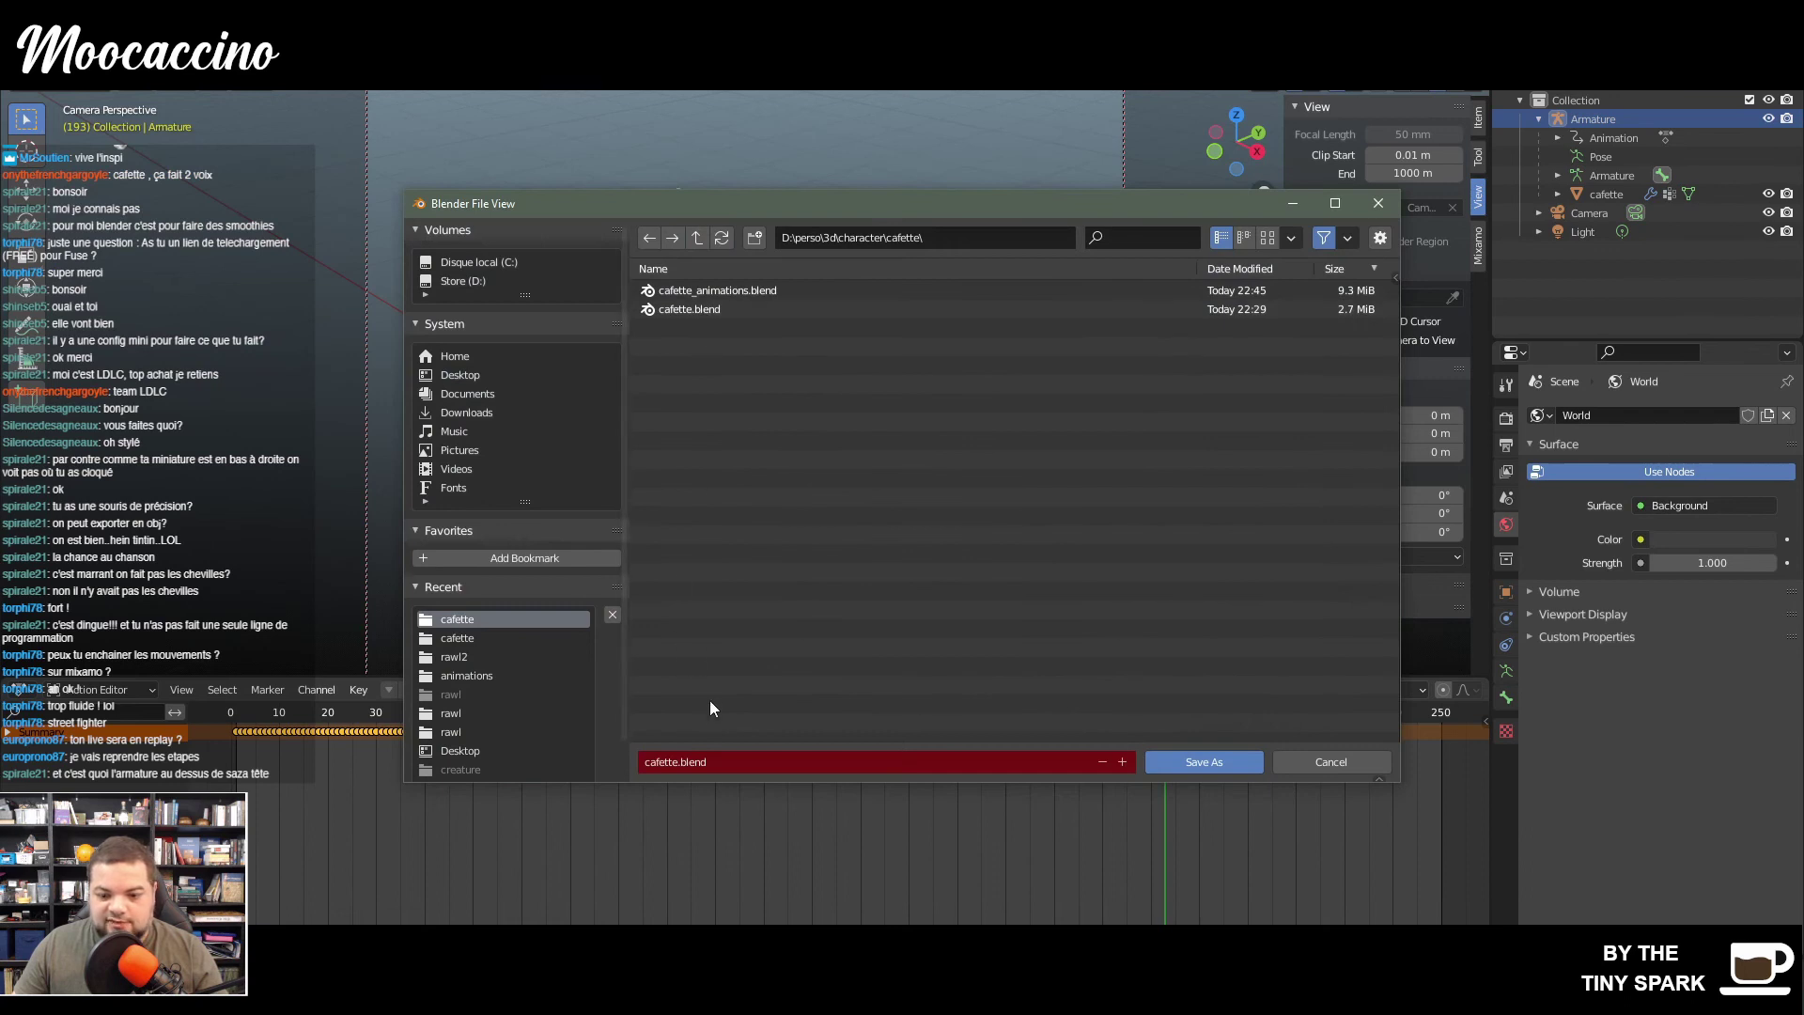
{"action": "left_click", "coordinate": [677, 763]}
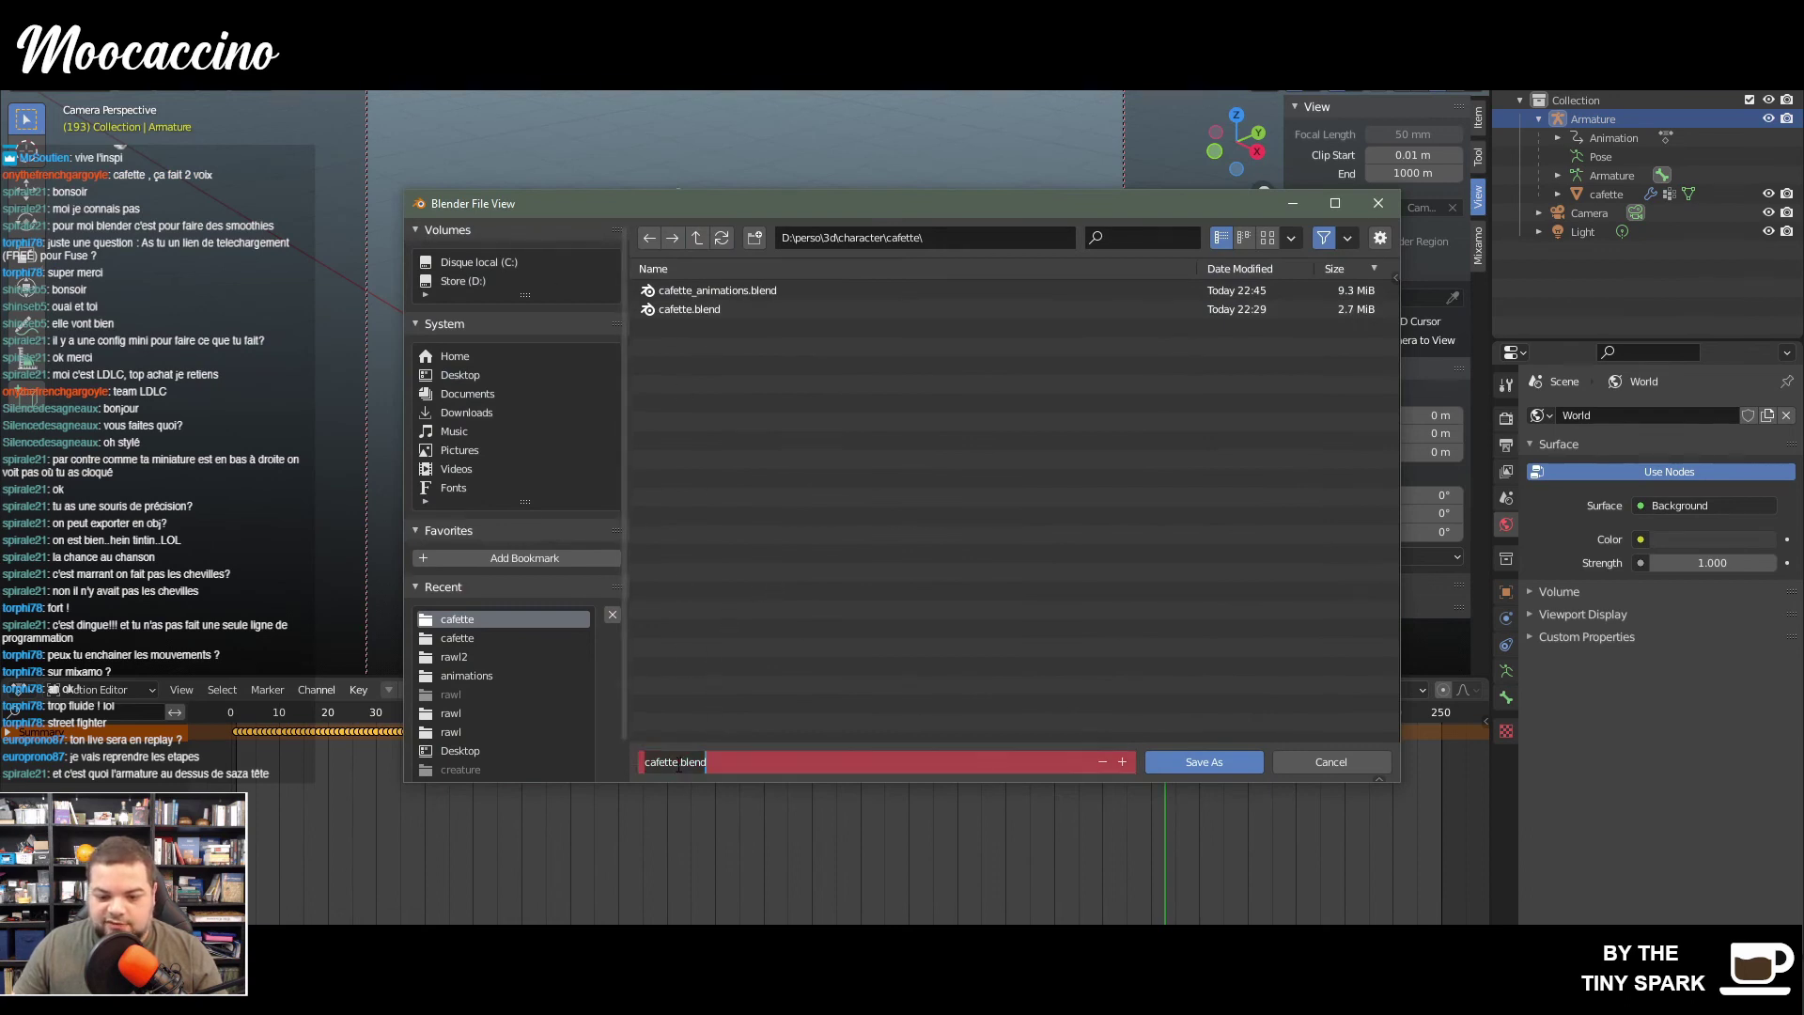
{"action": "left_click", "coordinate": [676, 763]}
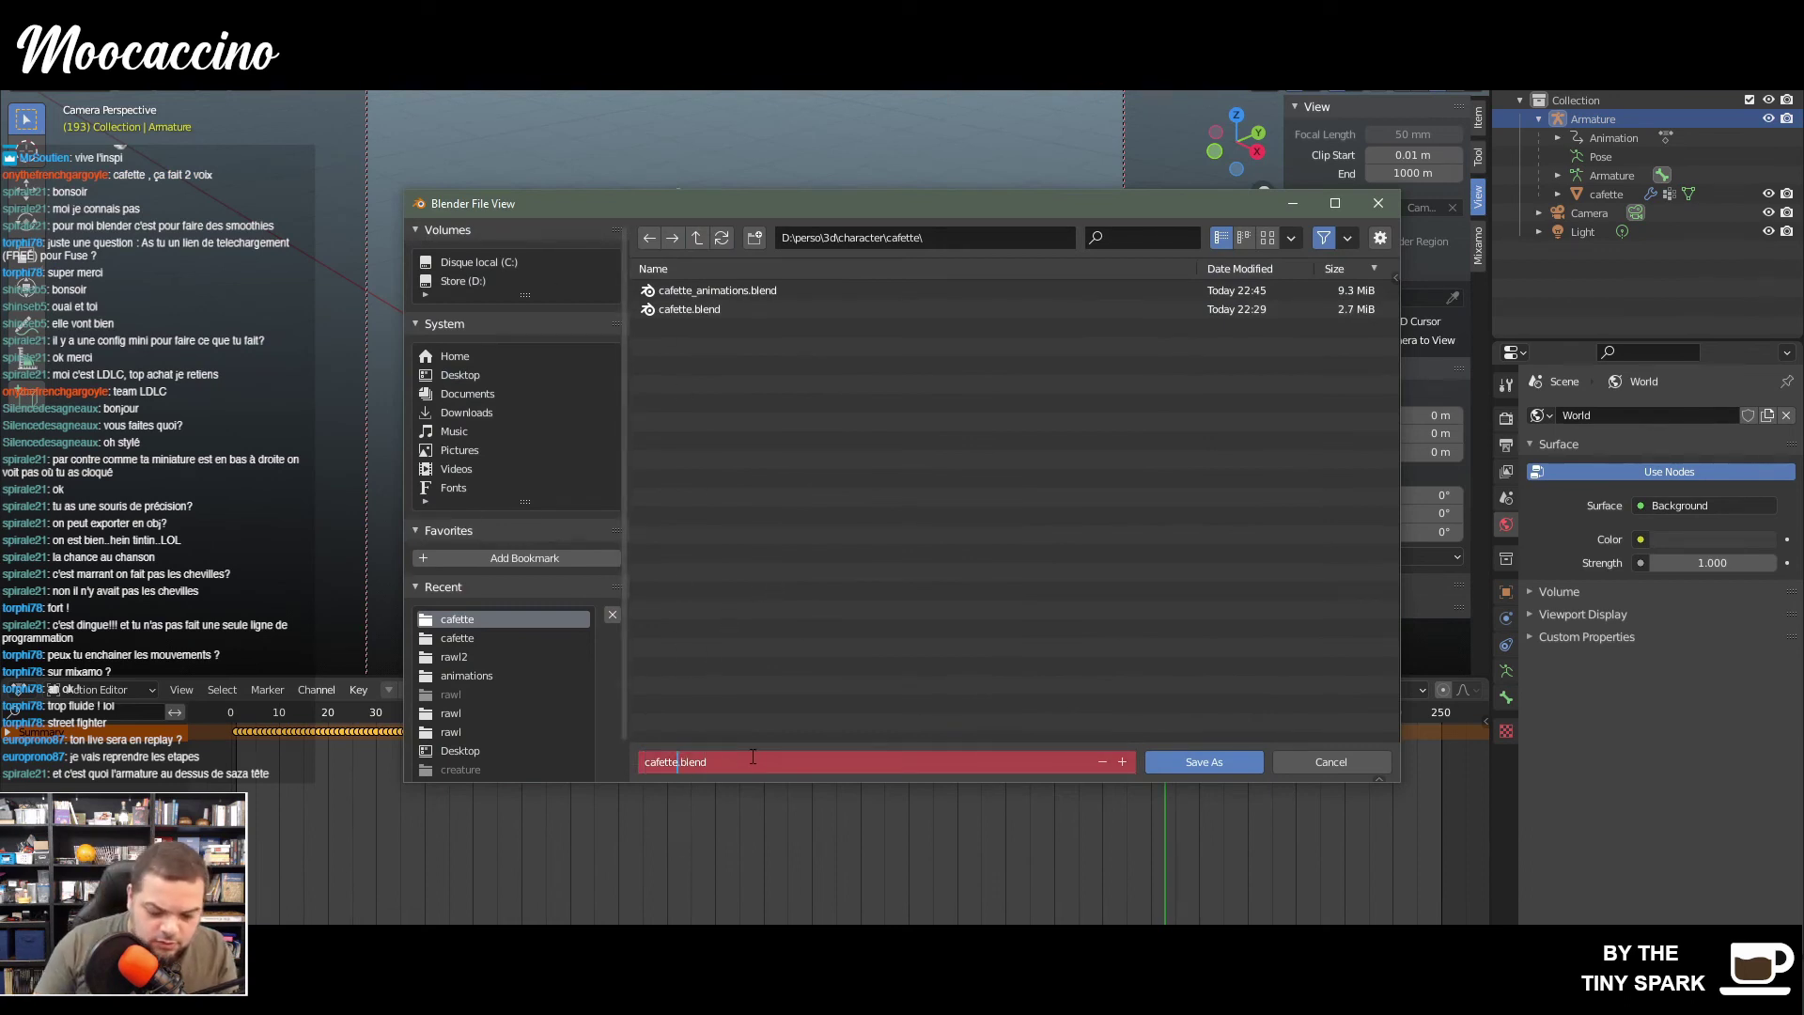
{"action": "type", "text": "_combined"}
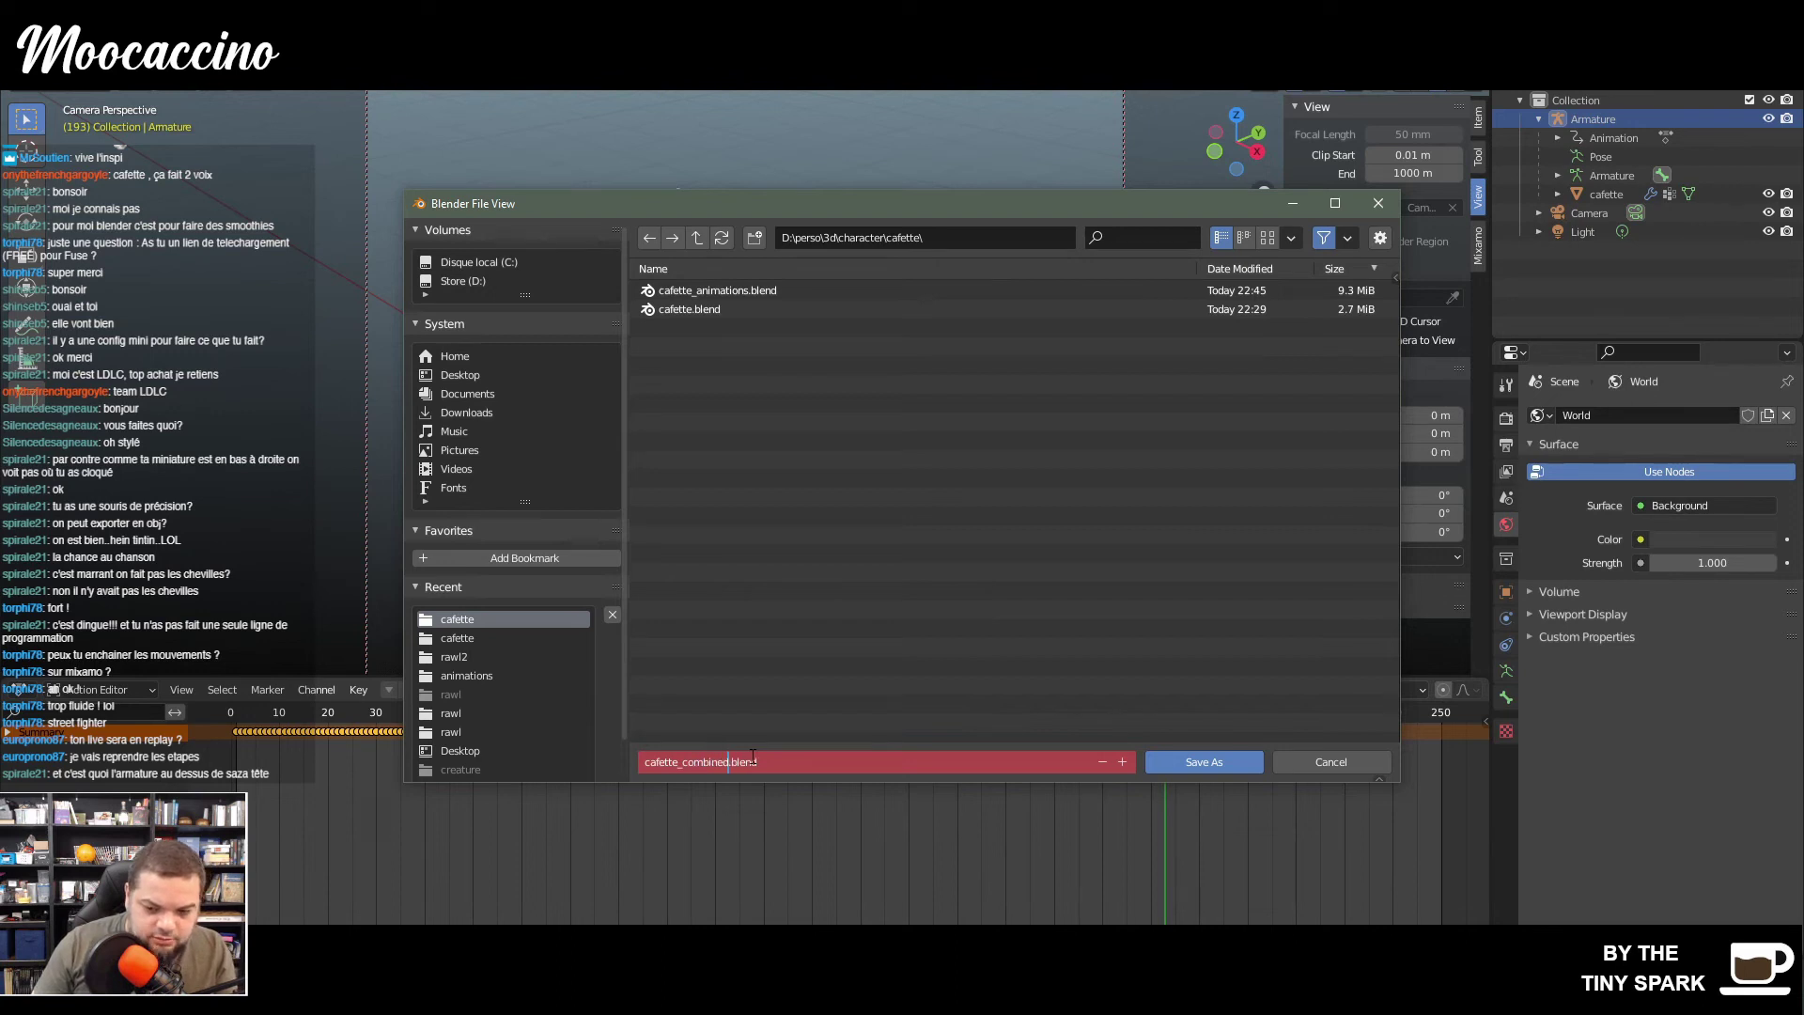
{"action": "left_click", "coordinate": [1186, 761]}
{"action": "left_click", "coordinate": [1185, 761]}
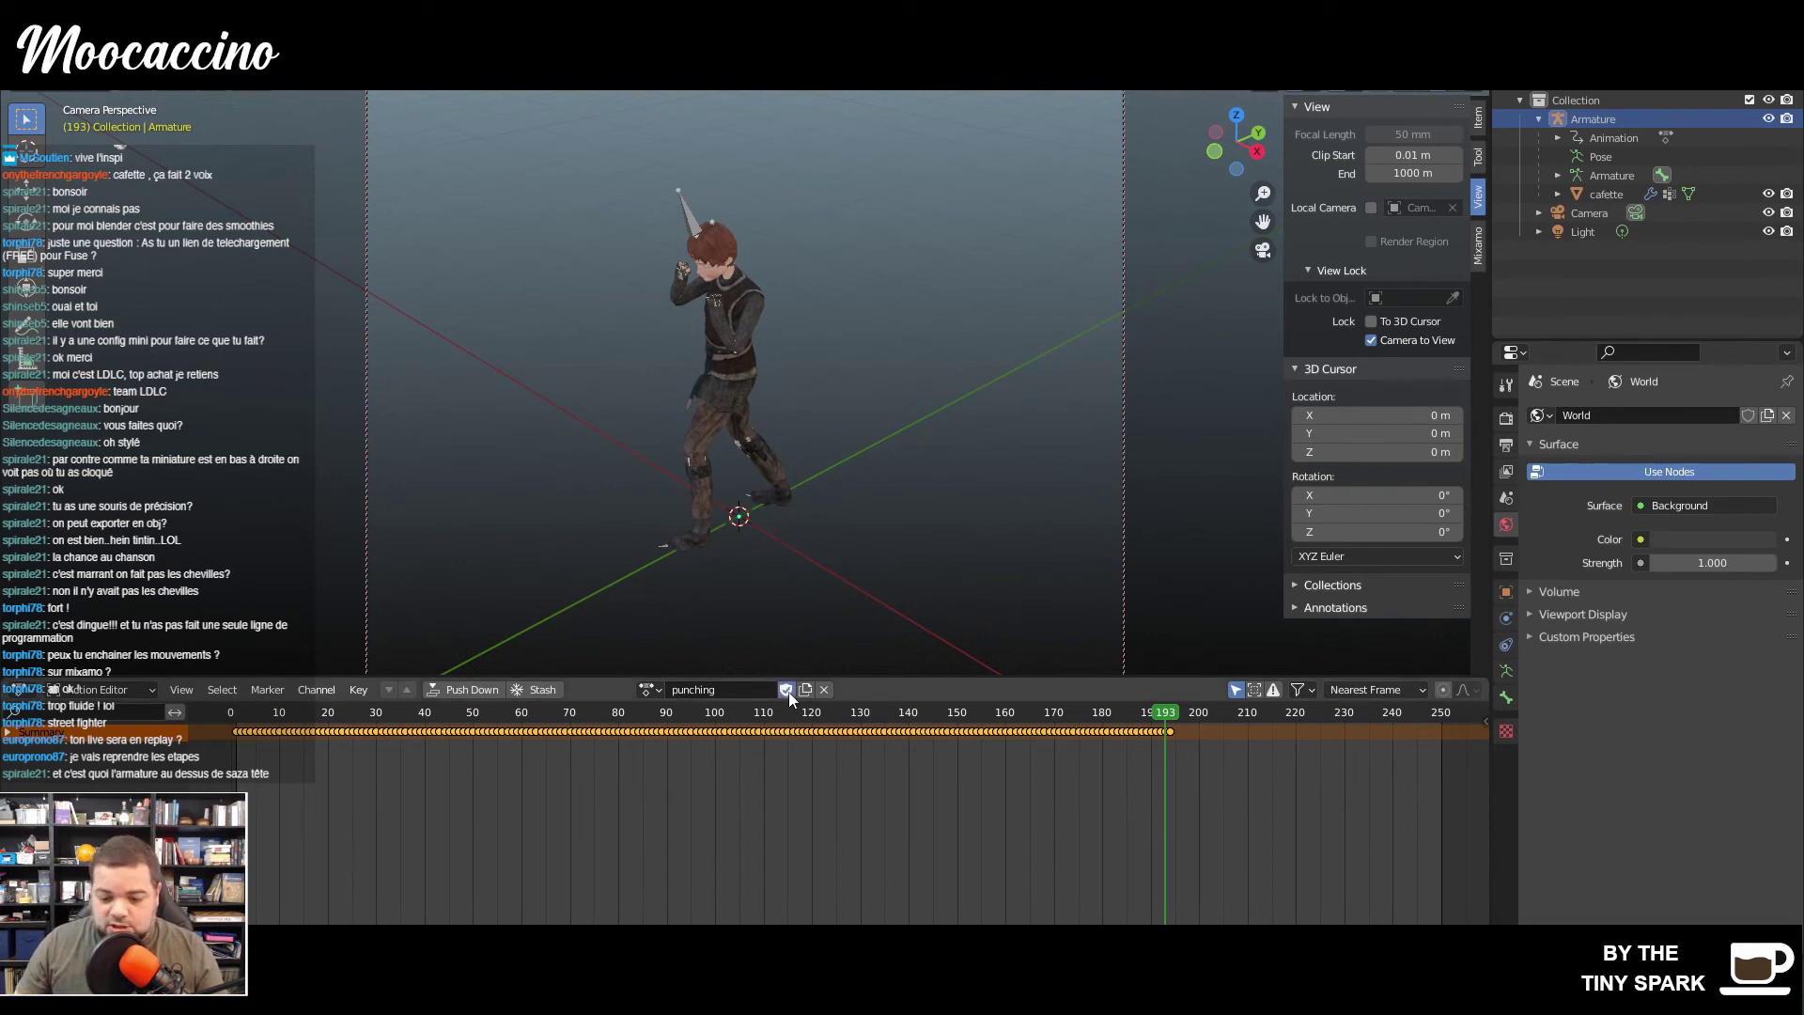
- Push the punching, front kick and kicking actions down to NLA tracks, and make Armature|mixamo.com|Layer0 the armature's active action
{"action": "left_click", "coordinate": [472, 690]}
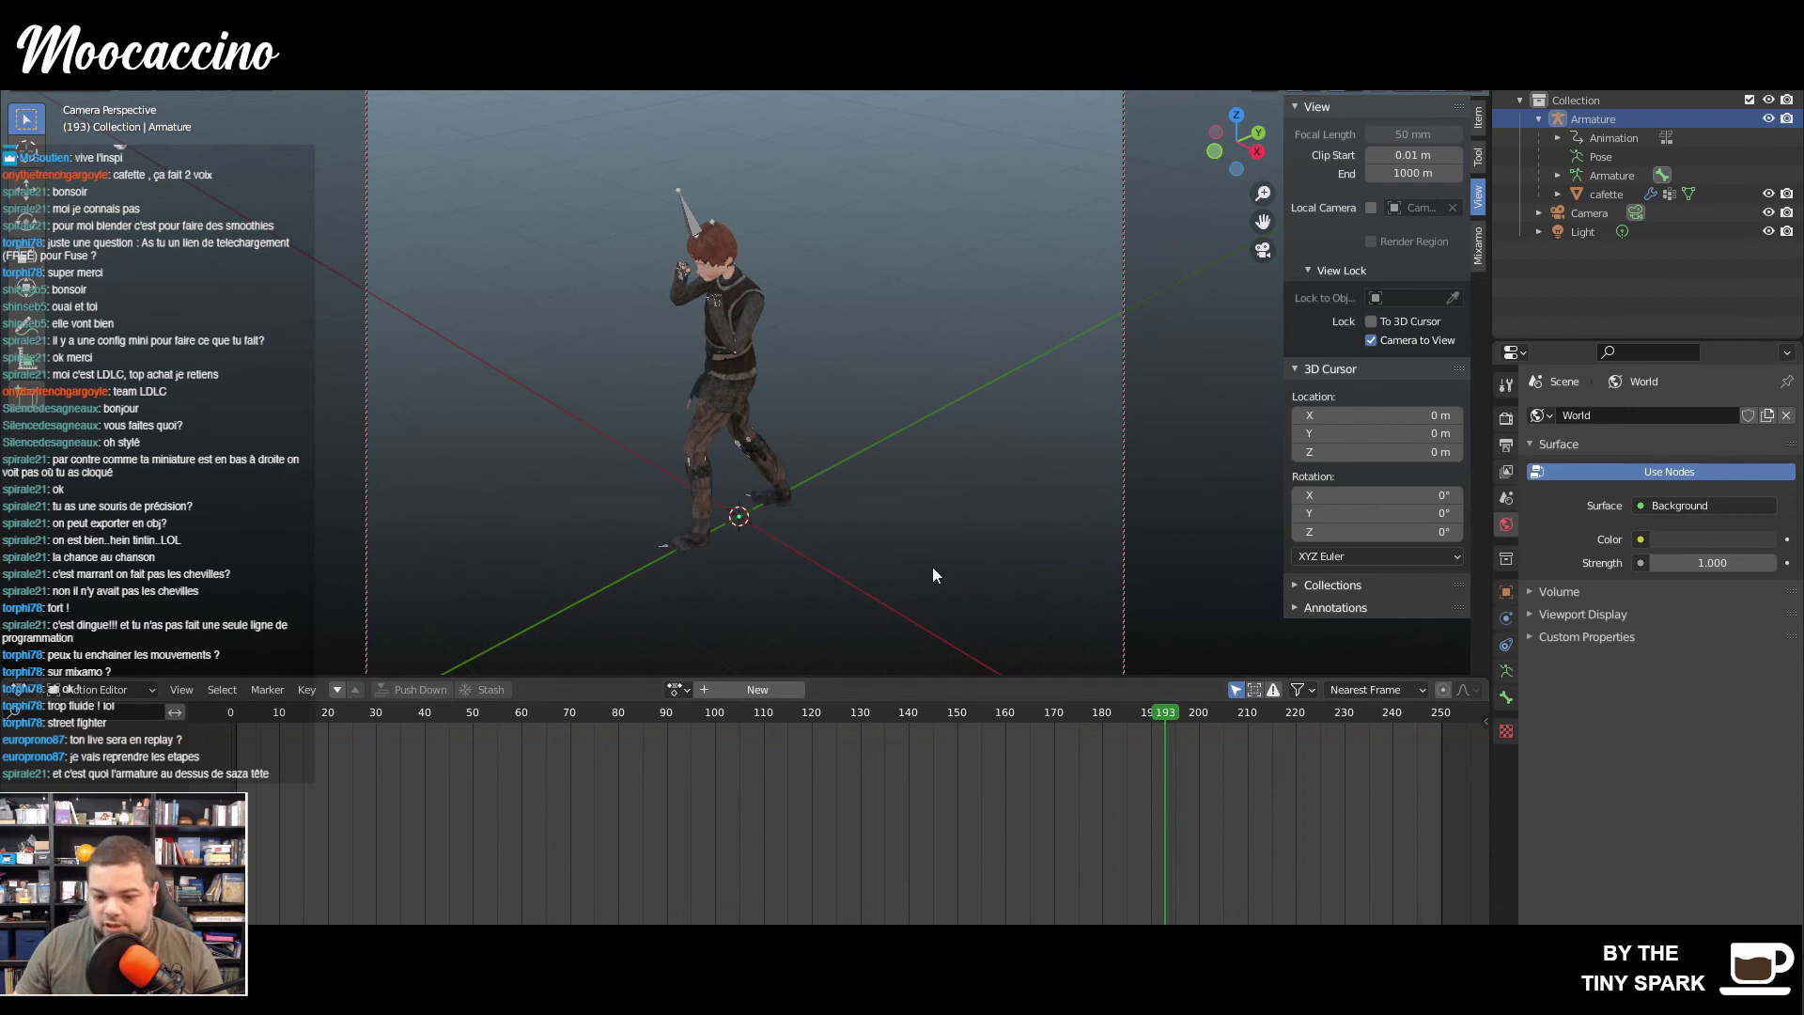
{"action": "left_click", "coordinate": [675, 690]}
{"action": "left_click", "coordinate": [733, 731]}
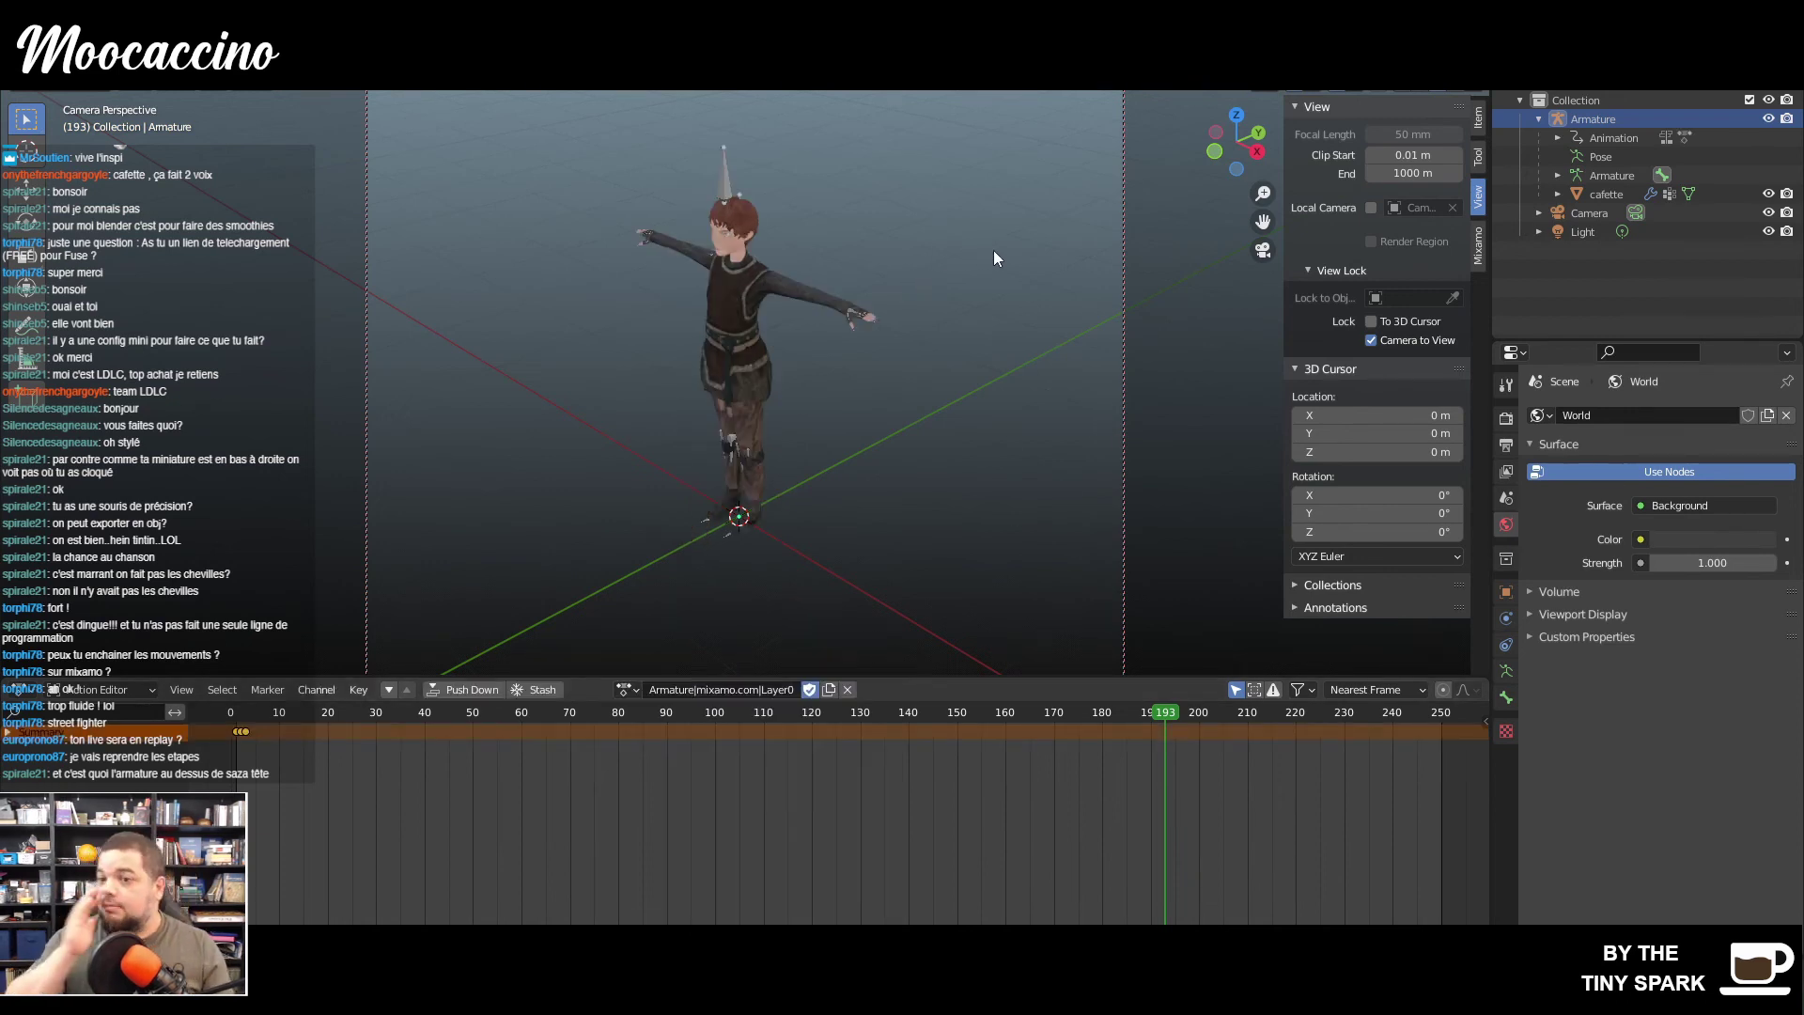
- Find isometric_render.py in the folder above cafette in the file explorer, and bring its code into Blender's text editor
{"action": "key", "text": "ctrl+Page_Up"}
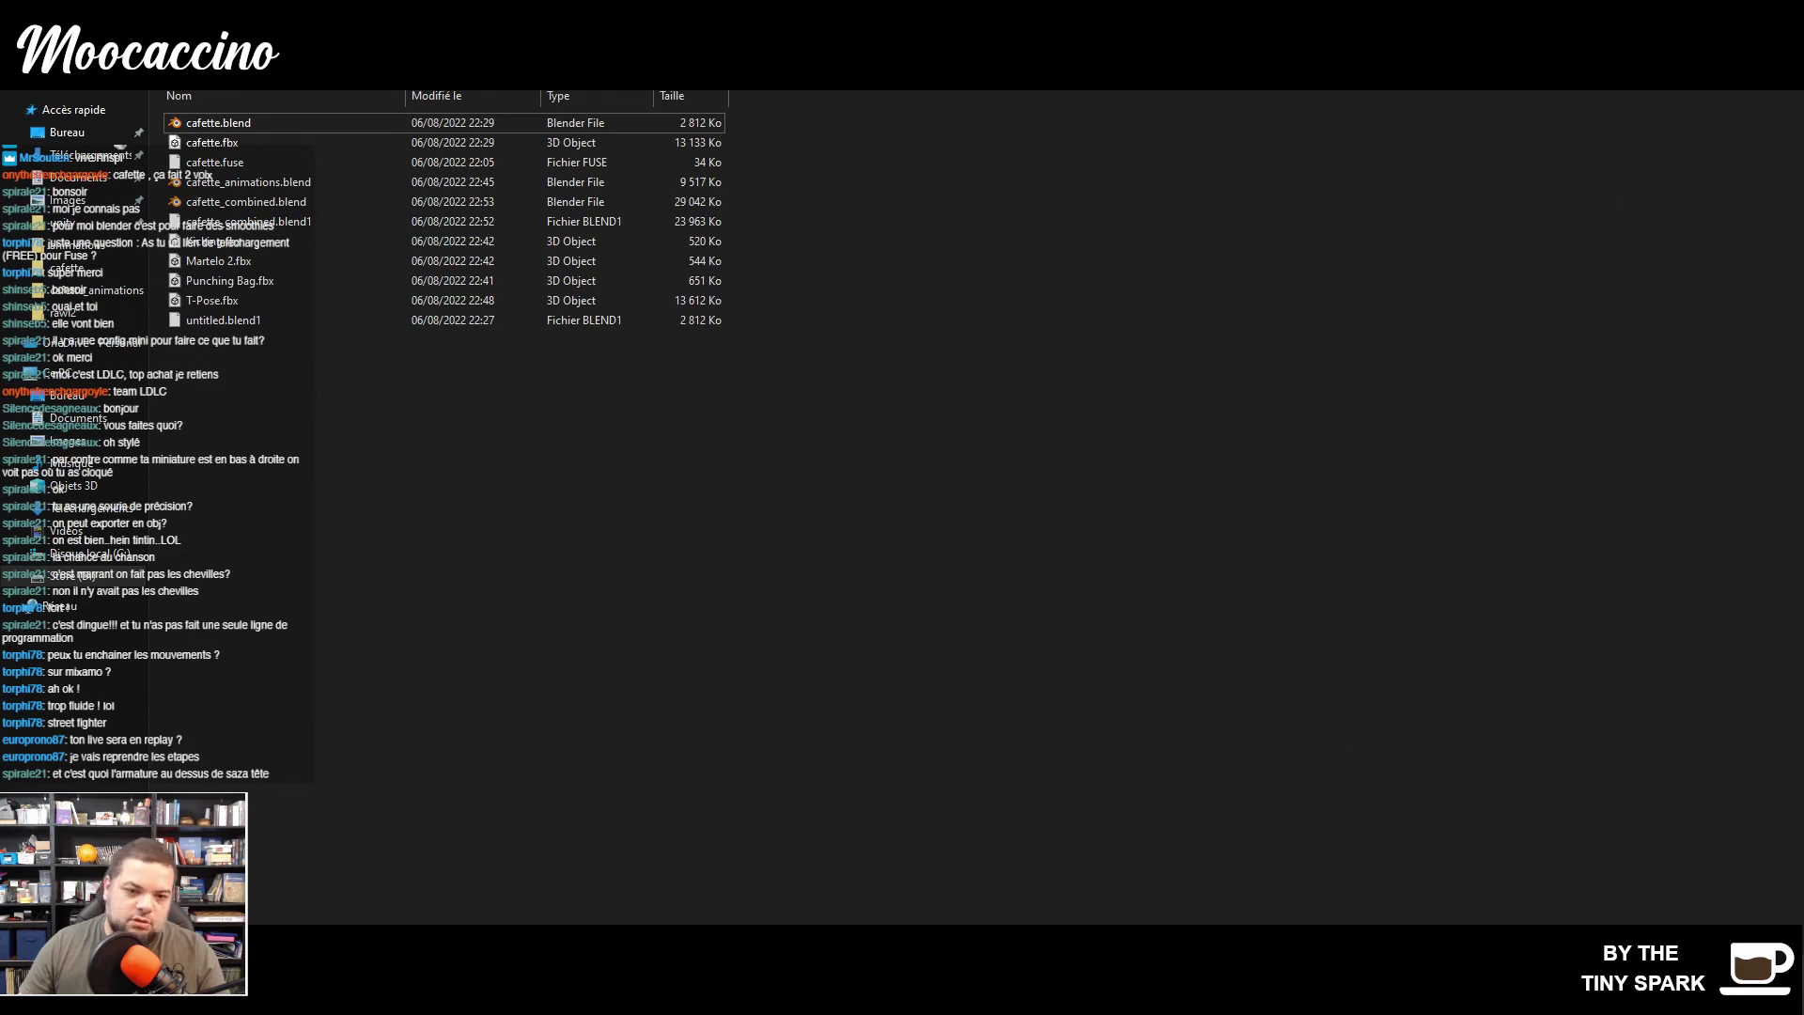
{"action": "key", "text": "alt+Up"}
{"action": "left_click", "coordinate": [299, 257]}
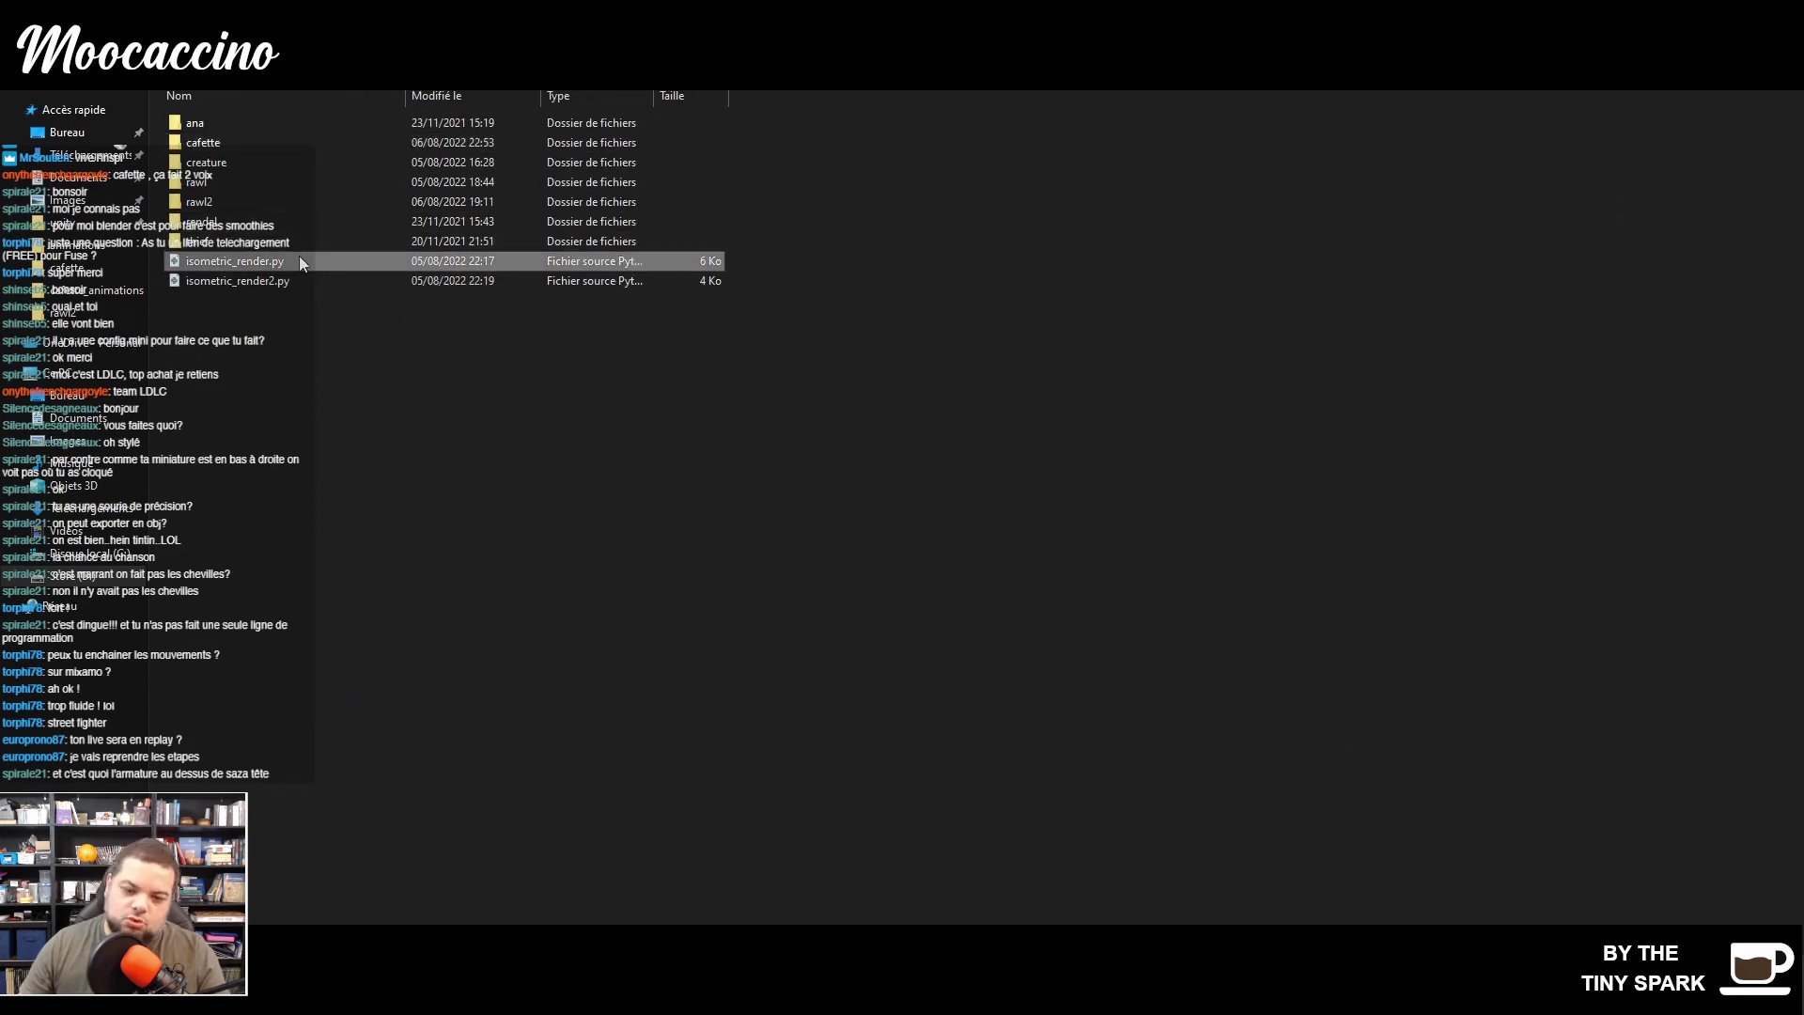
{"action": "key", "text": "alt+Tab"}
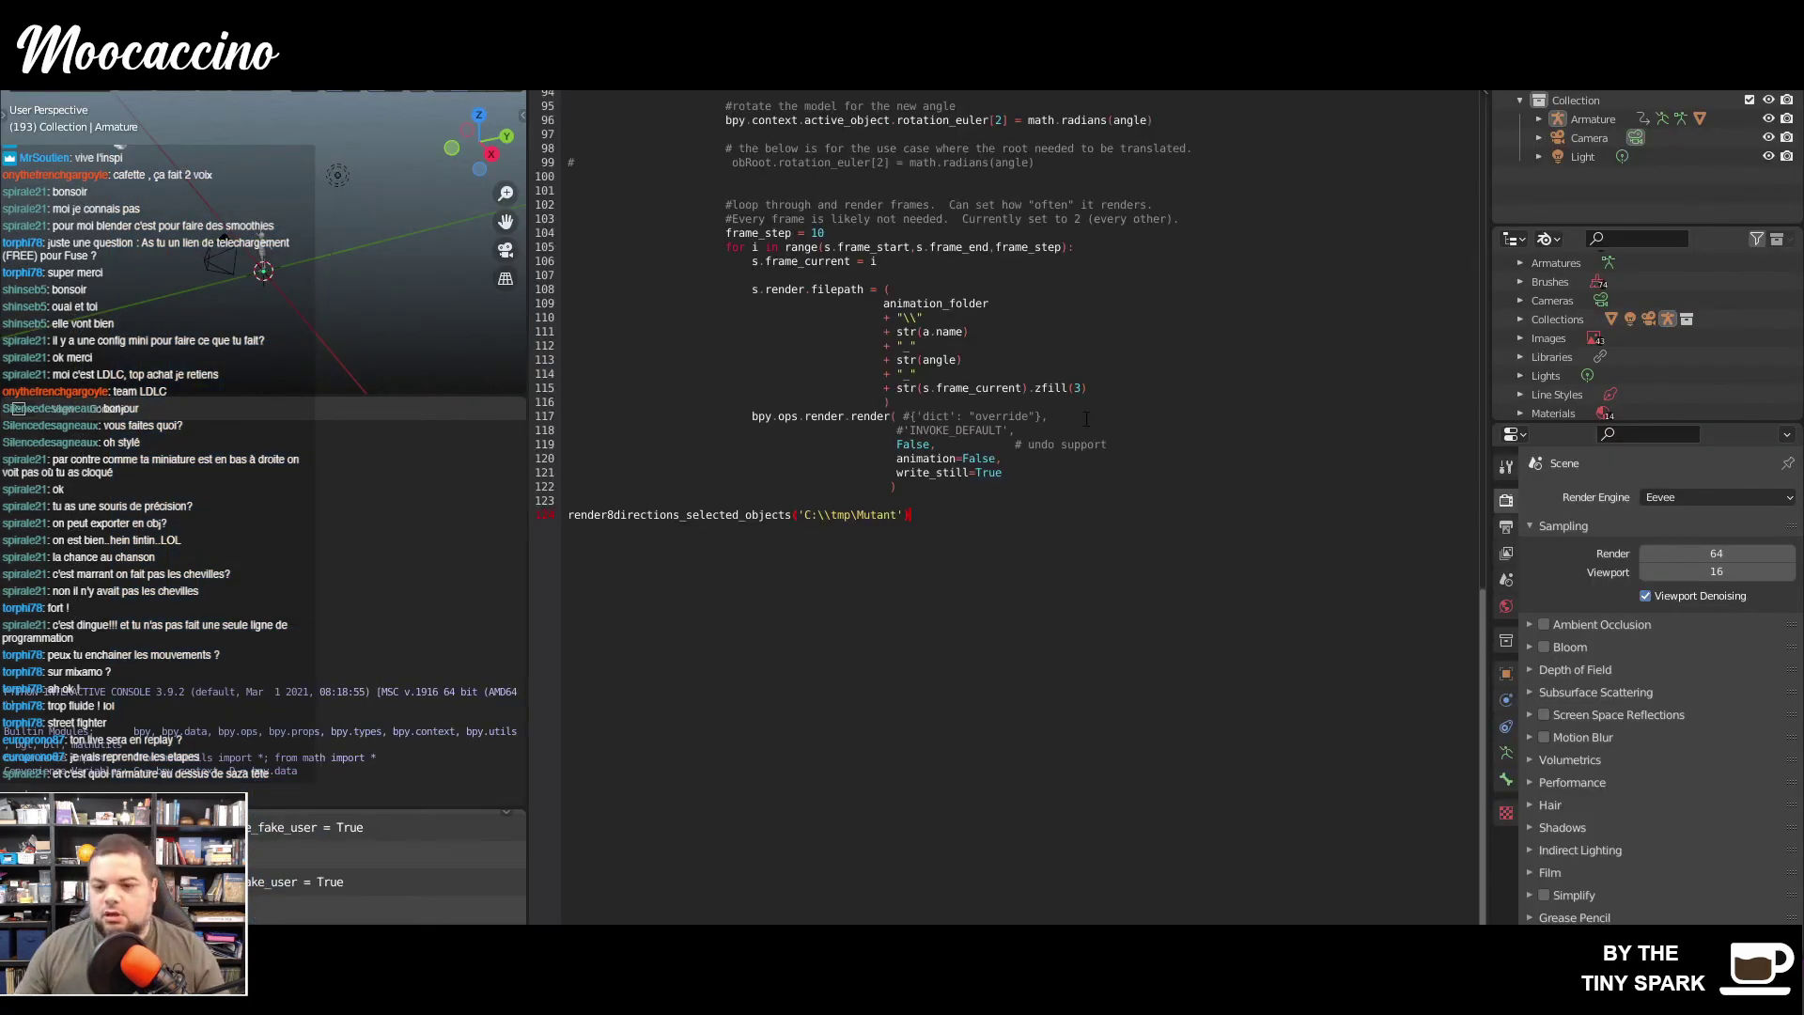
- Review the render script's action-name filter, direction names and list of angles to render
{"action": "scroll", "coordinate": [1086, 418], "scroll_direction": "up", "scroll_amount": 20}
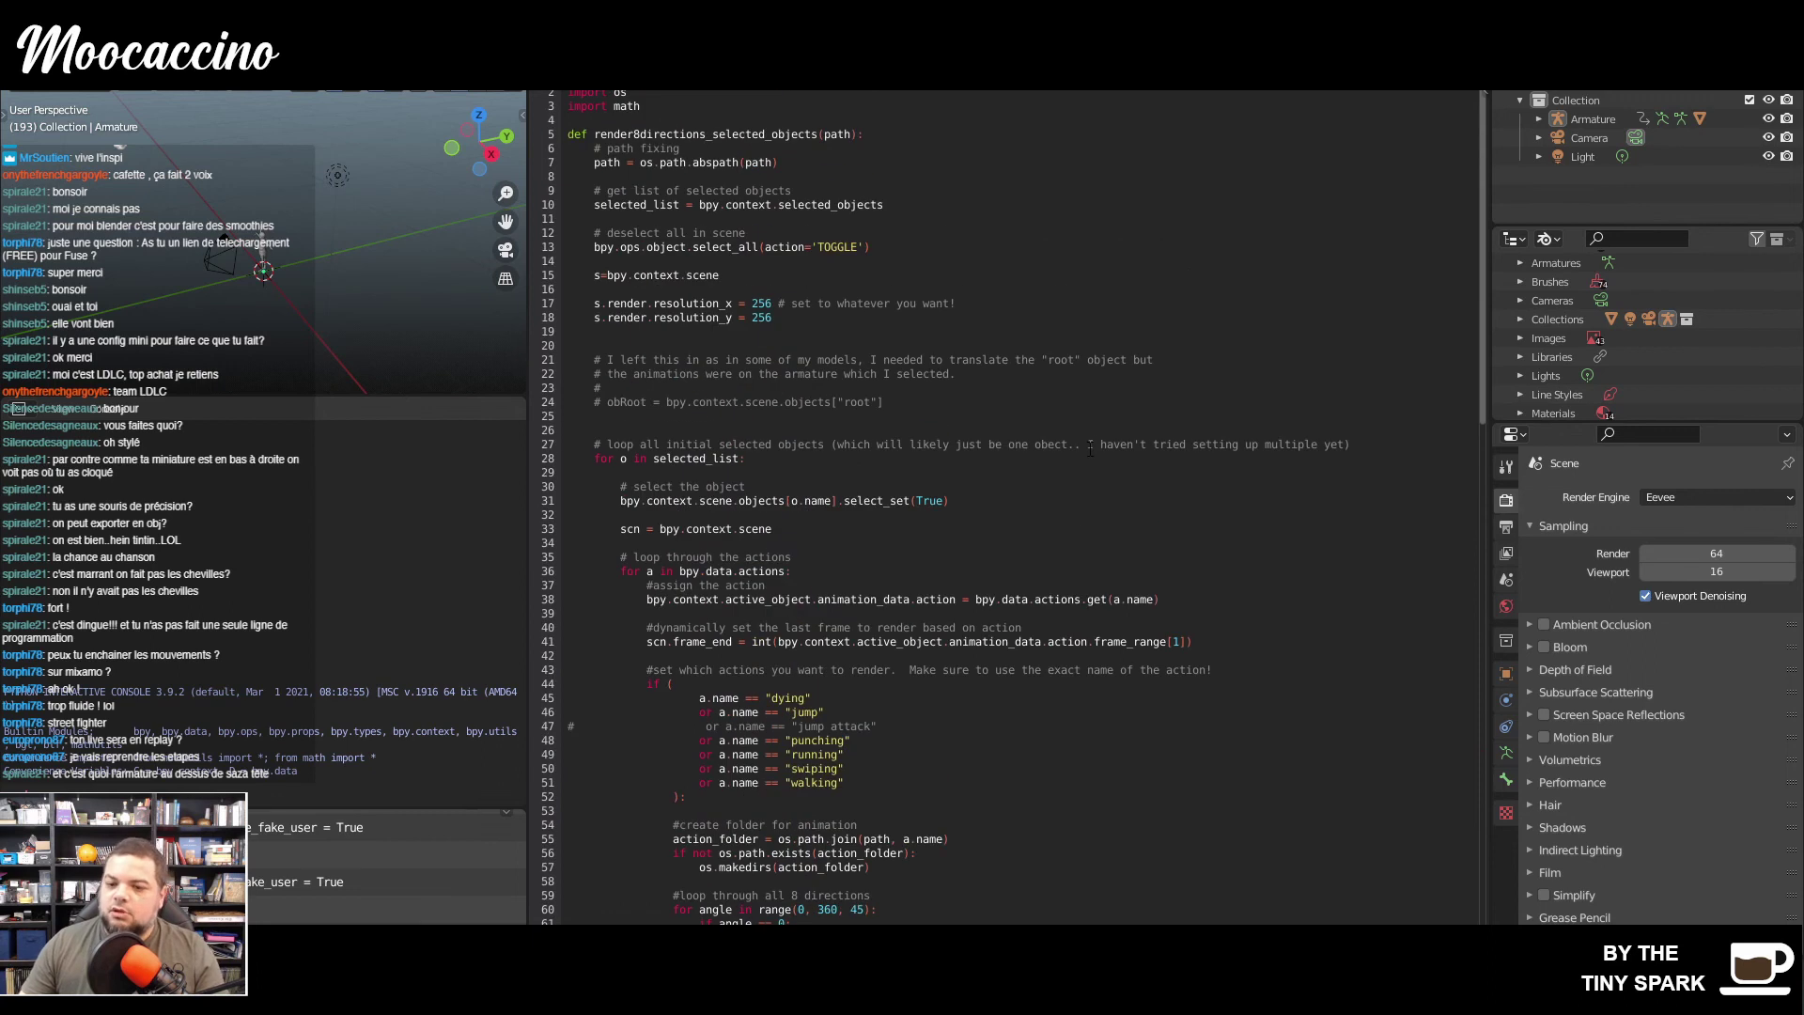
{"action": "scroll", "coordinate": [1090, 449], "scroll_direction": "down", "scroll_amount": 7}
{"action": "left_click", "coordinate": [1020, 395]}
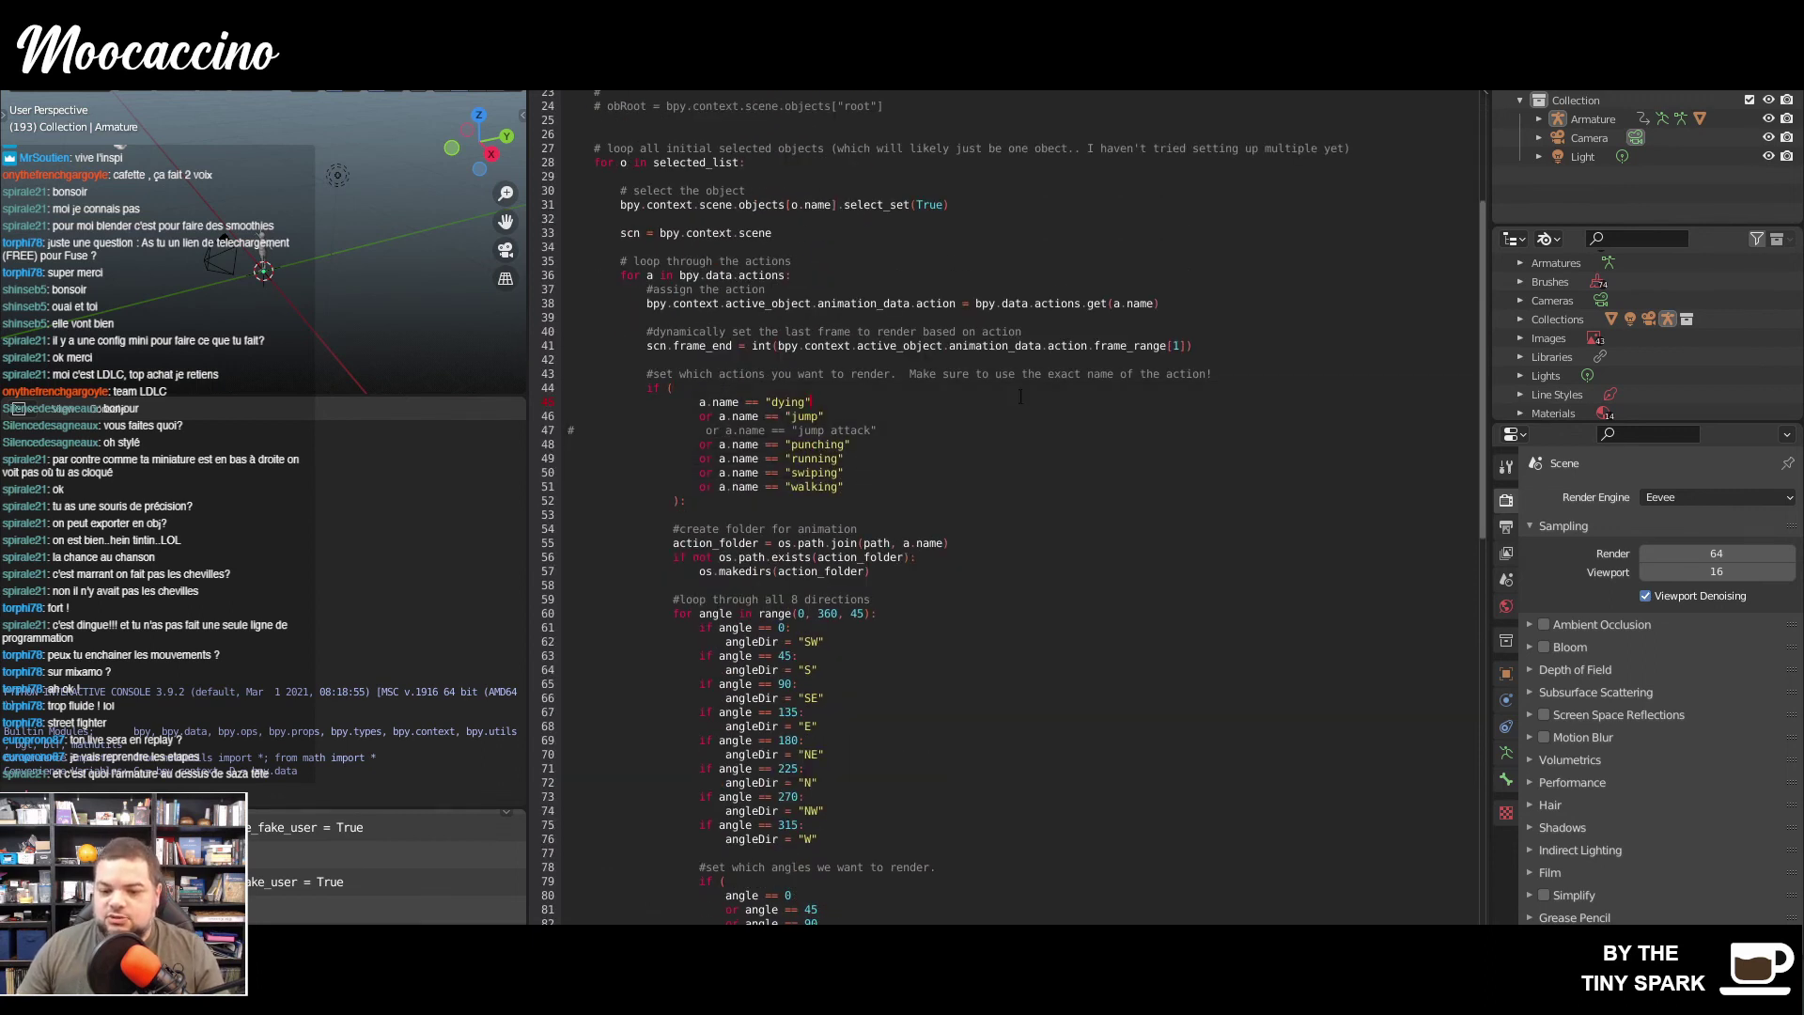
{"action": "scroll", "coordinate": [831, 677], "scroll_direction": "down", "scroll_amount": 6}
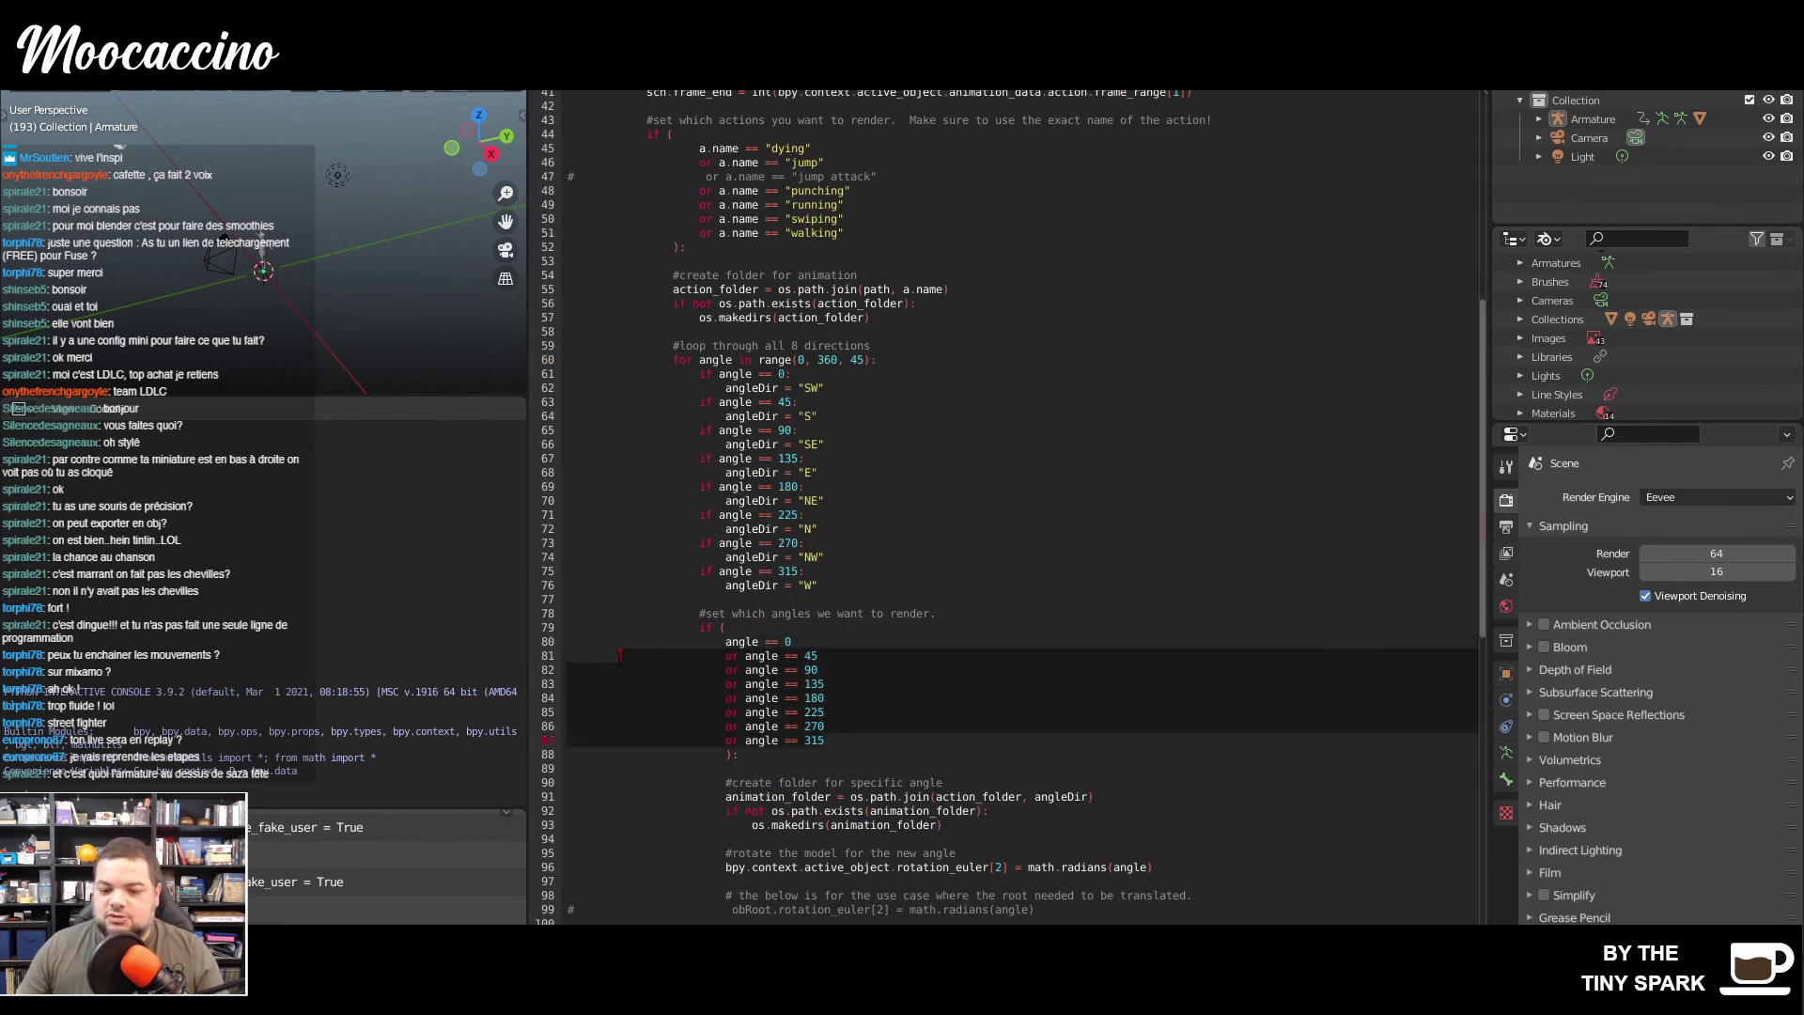
{"action": "left_click", "coordinate": [867, 639]}
{"action": "key", "text": "Down"}
{"action": "key", "text": "Down"}
{"action": "key", "text": "Down"}
{"action": "key", "text": "Down"}
{"action": "key", "text": "Down"}
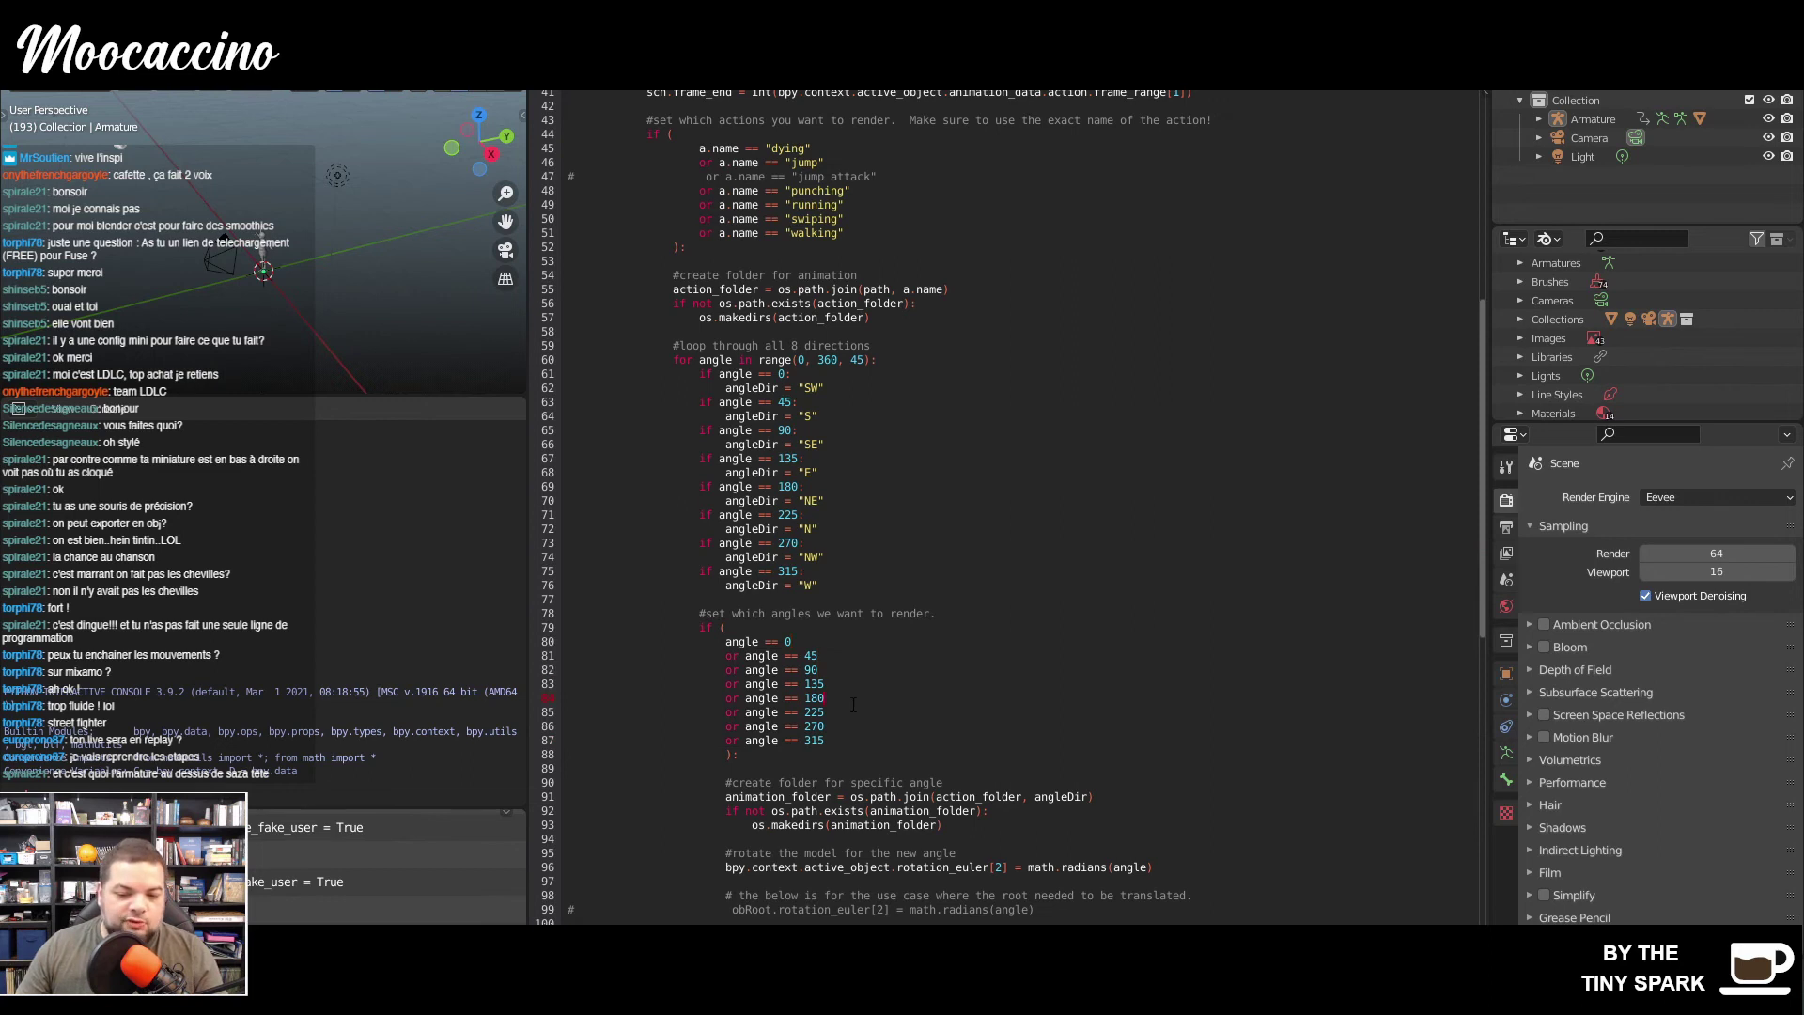
{"action": "key", "text": "End"}
{"action": "scroll", "coordinate": [855, 695], "scroll_direction": "up", "scroll_amount": 5}
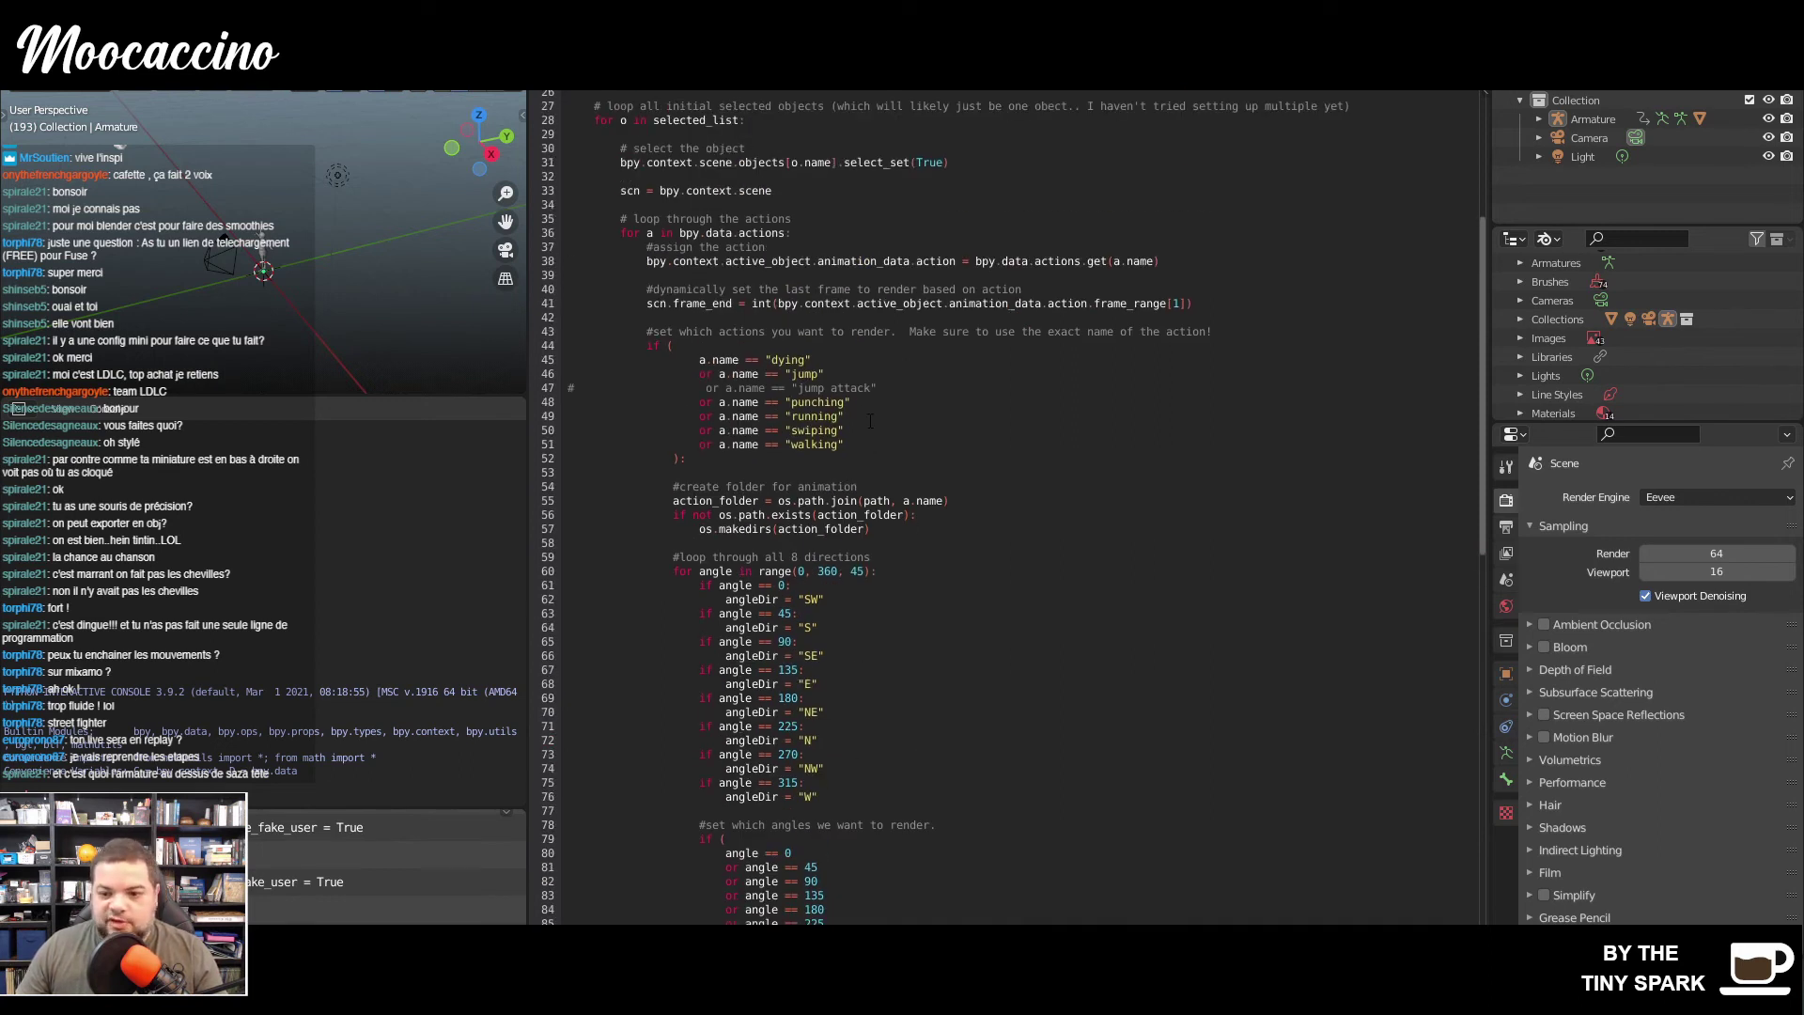
- Expand the armature's animation data and NLA tracks in the outliner to check the exact action names
{"action": "left_click", "coordinate": [1539, 120]}
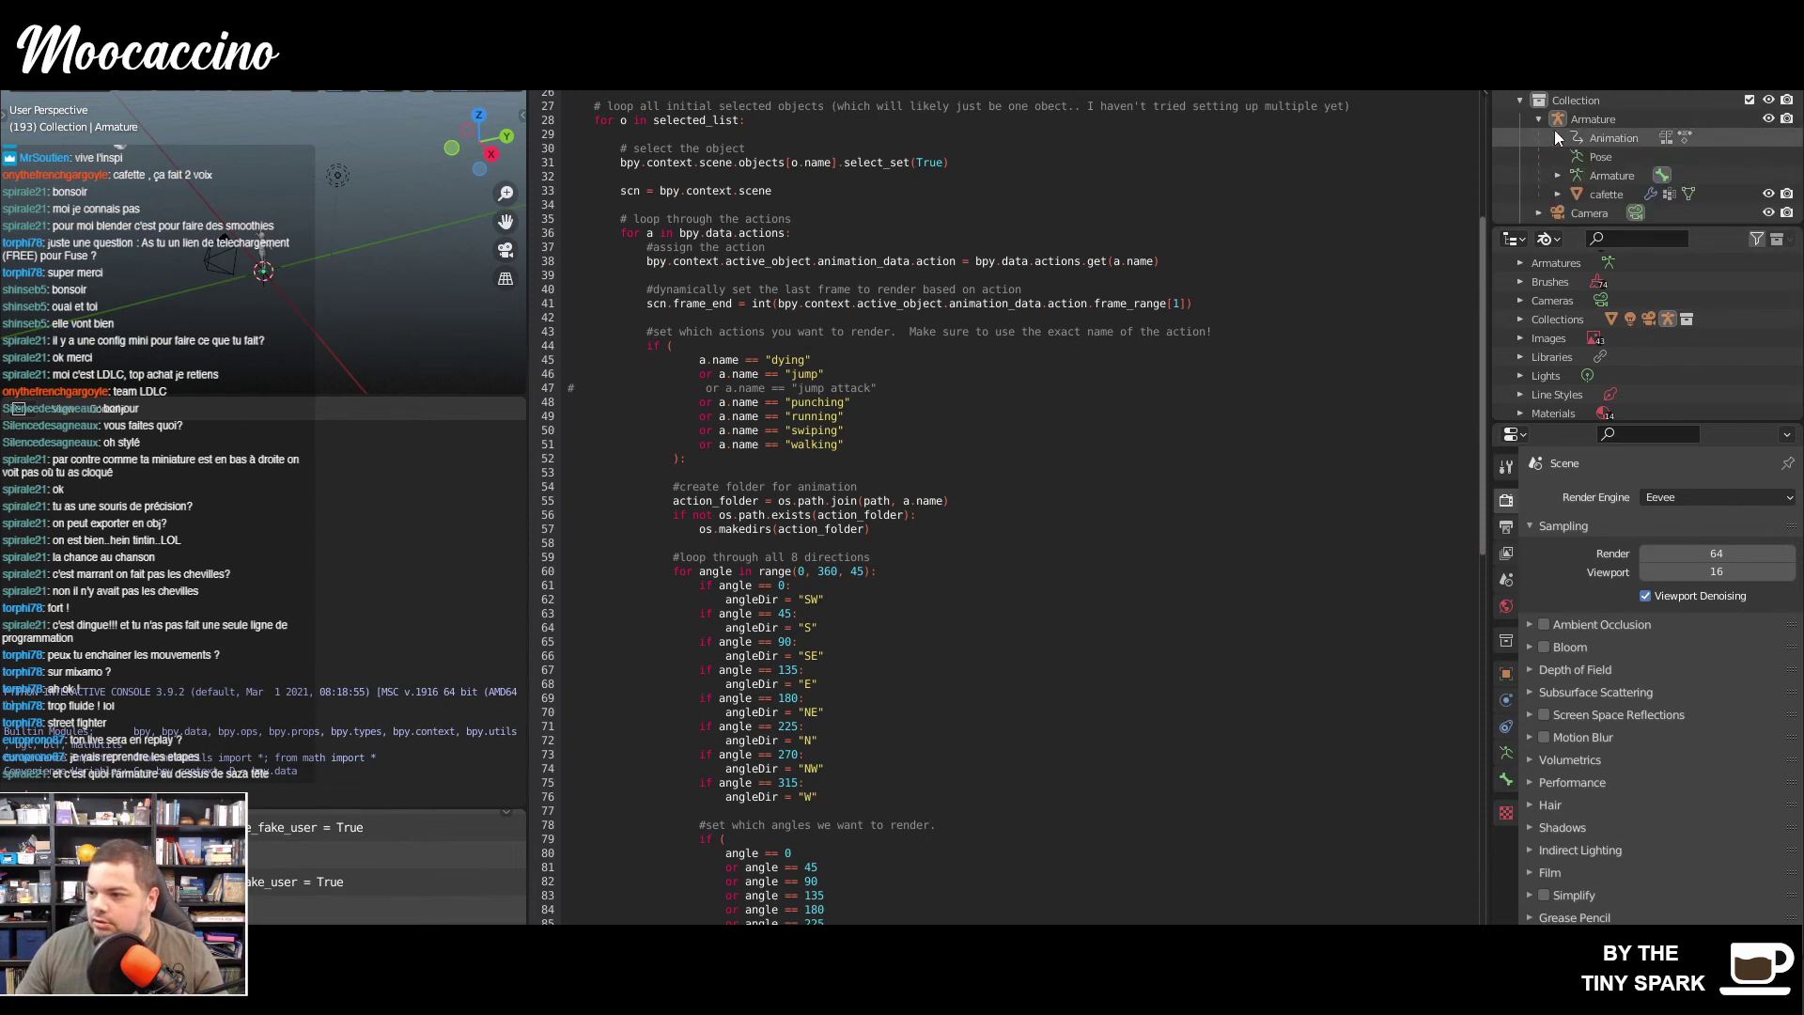
{"action": "left_click", "coordinate": [1557, 137]}
{"action": "left_click", "coordinate": [1577, 176]}
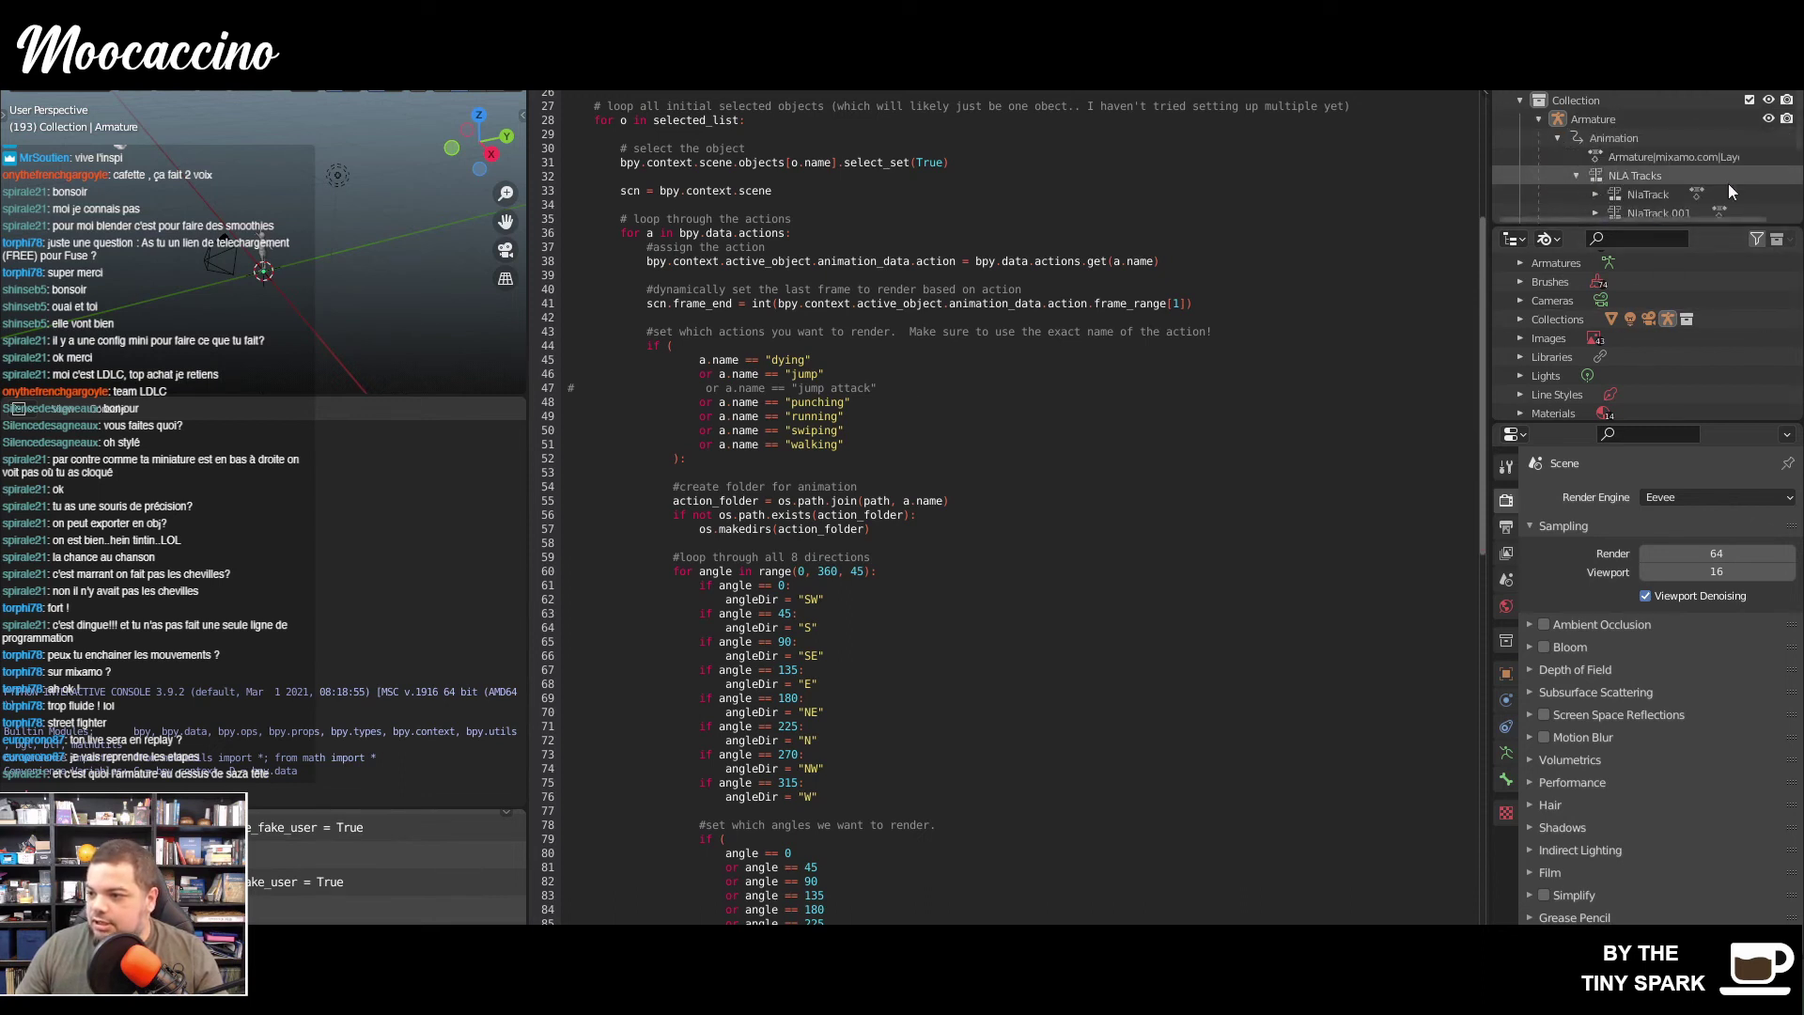
{"action": "scroll", "coordinate": [1726, 179], "scroll_direction": "down", "scroll_amount": 2}
{"action": "left_click", "coordinate": [1595, 119]}
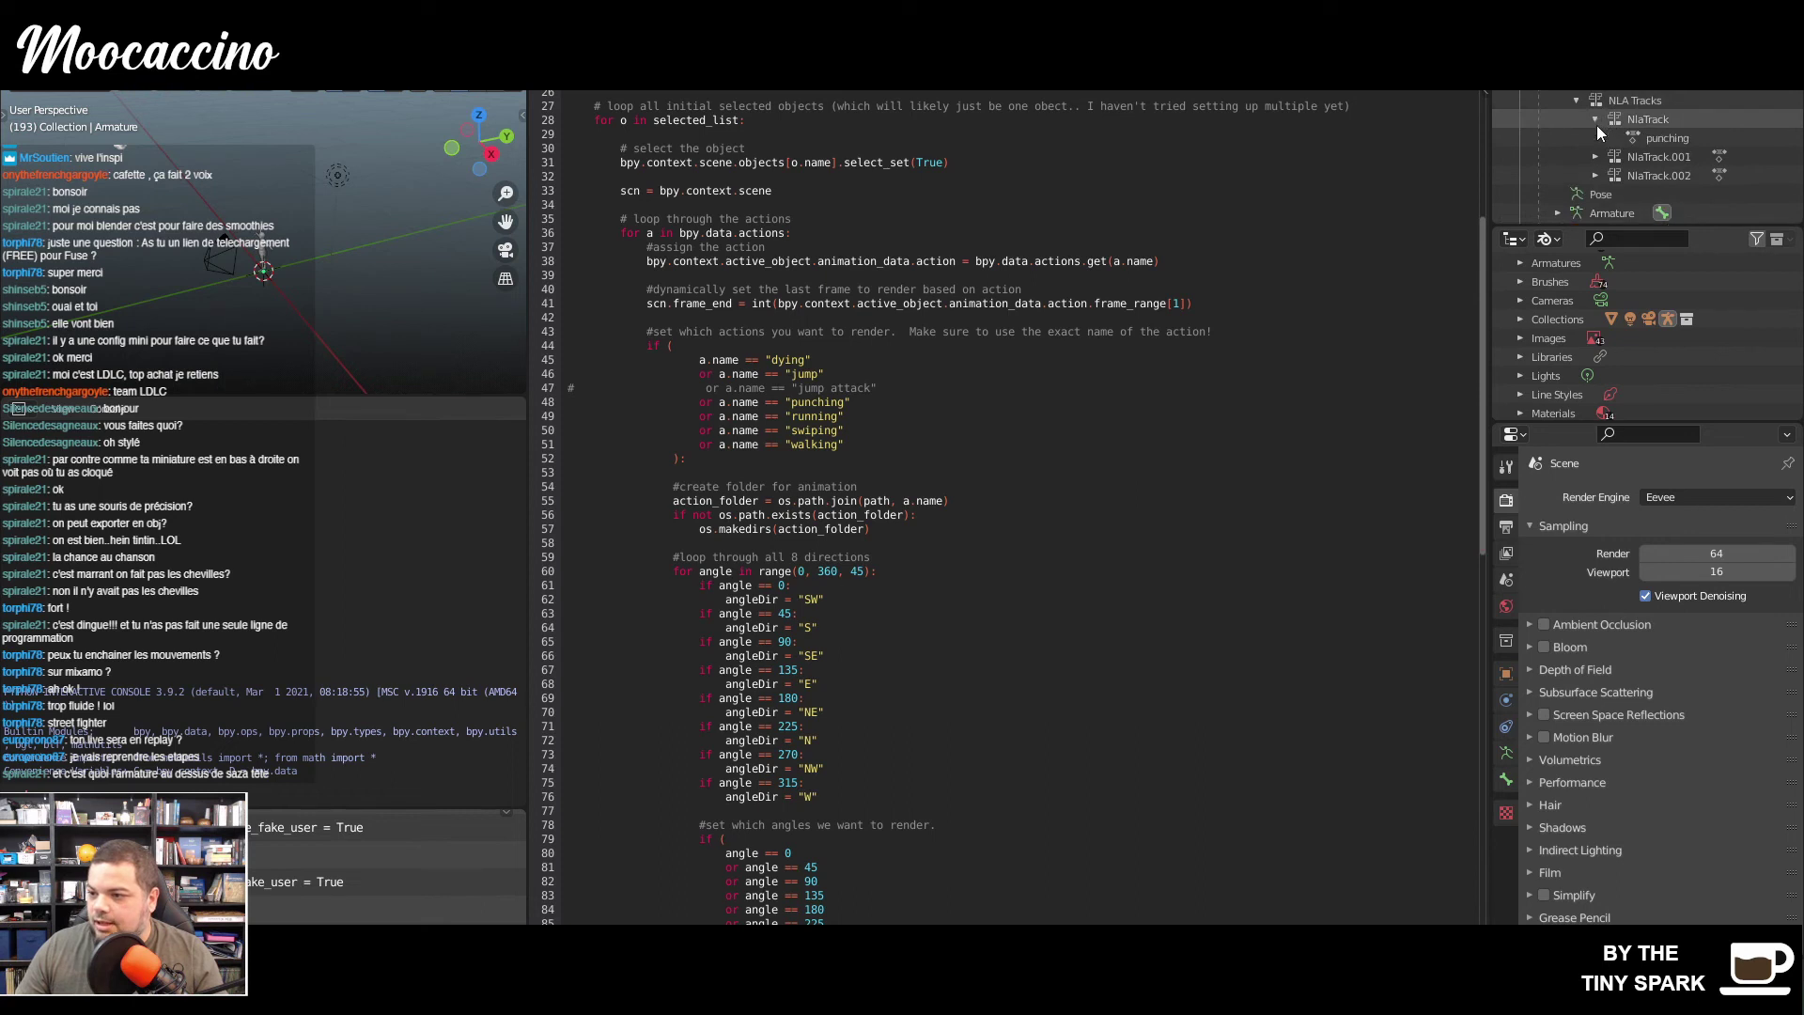
{"action": "left_click", "coordinate": [1595, 157]}
{"action": "left_click", "coordinate": [1595, 195]}
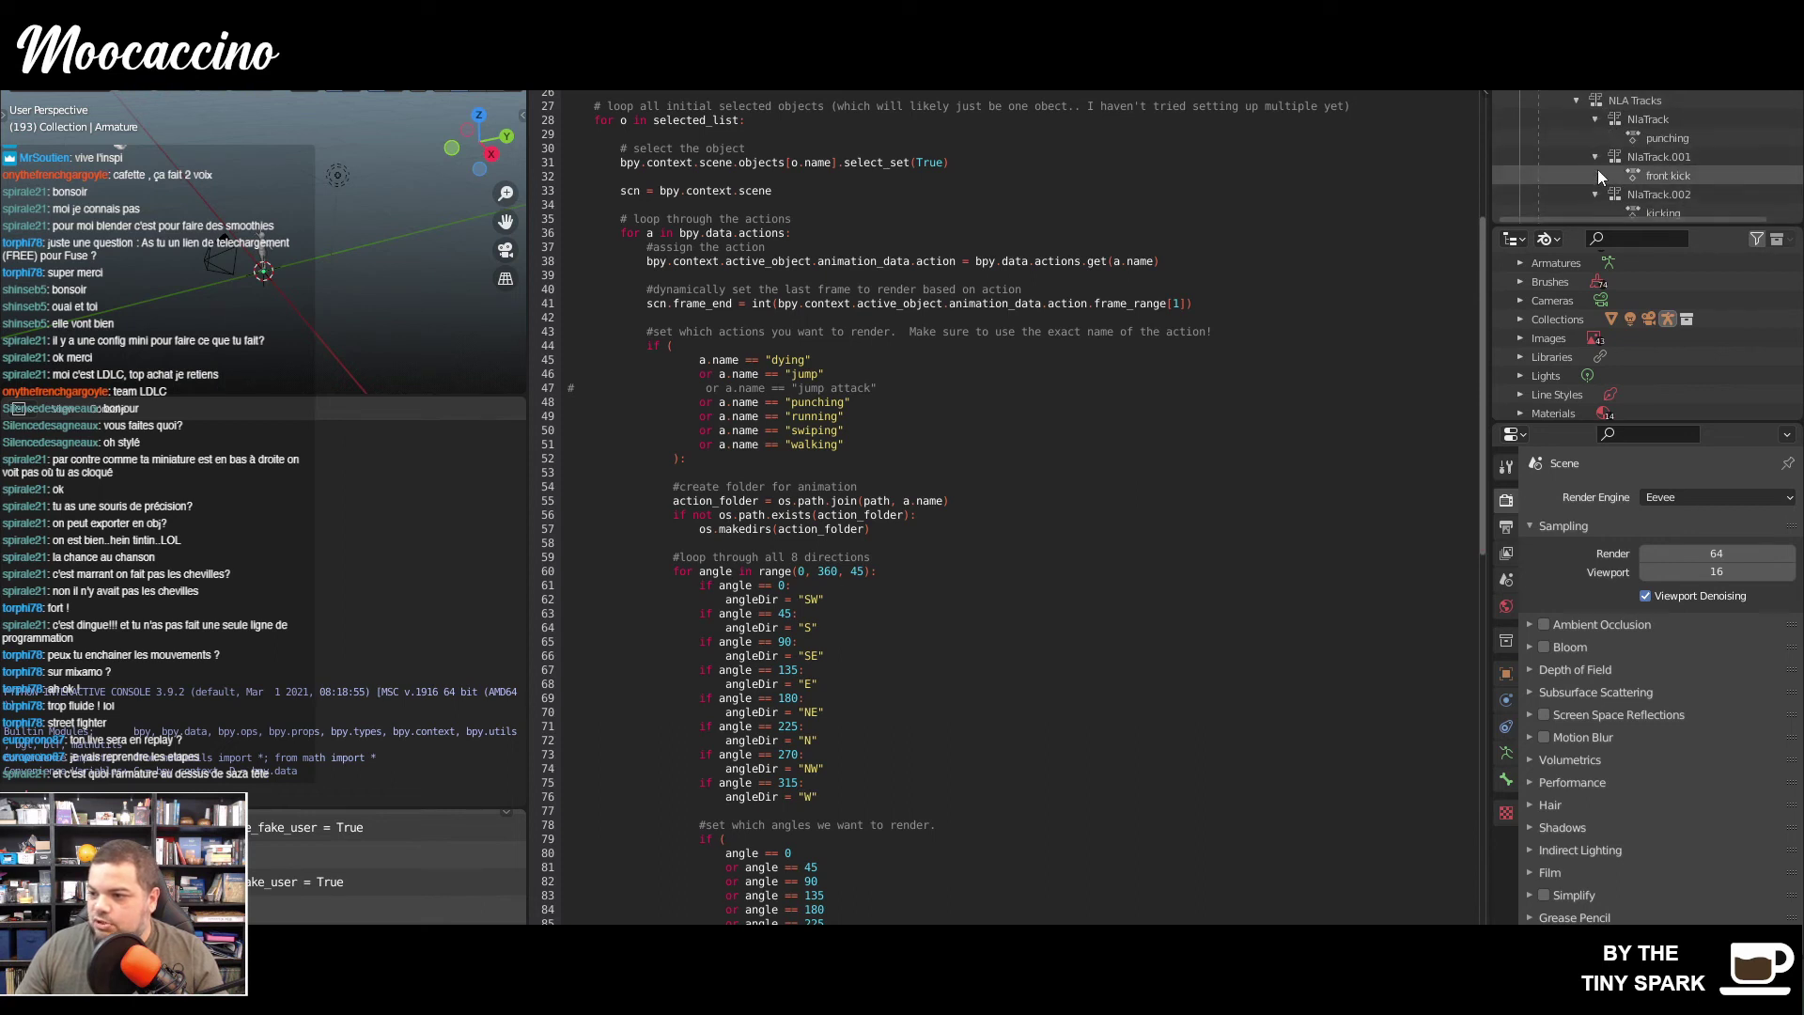
{"action": "scroll", "coordinate": [1597, 167], "scroll_direction": "down", "scroll_amount": 1}
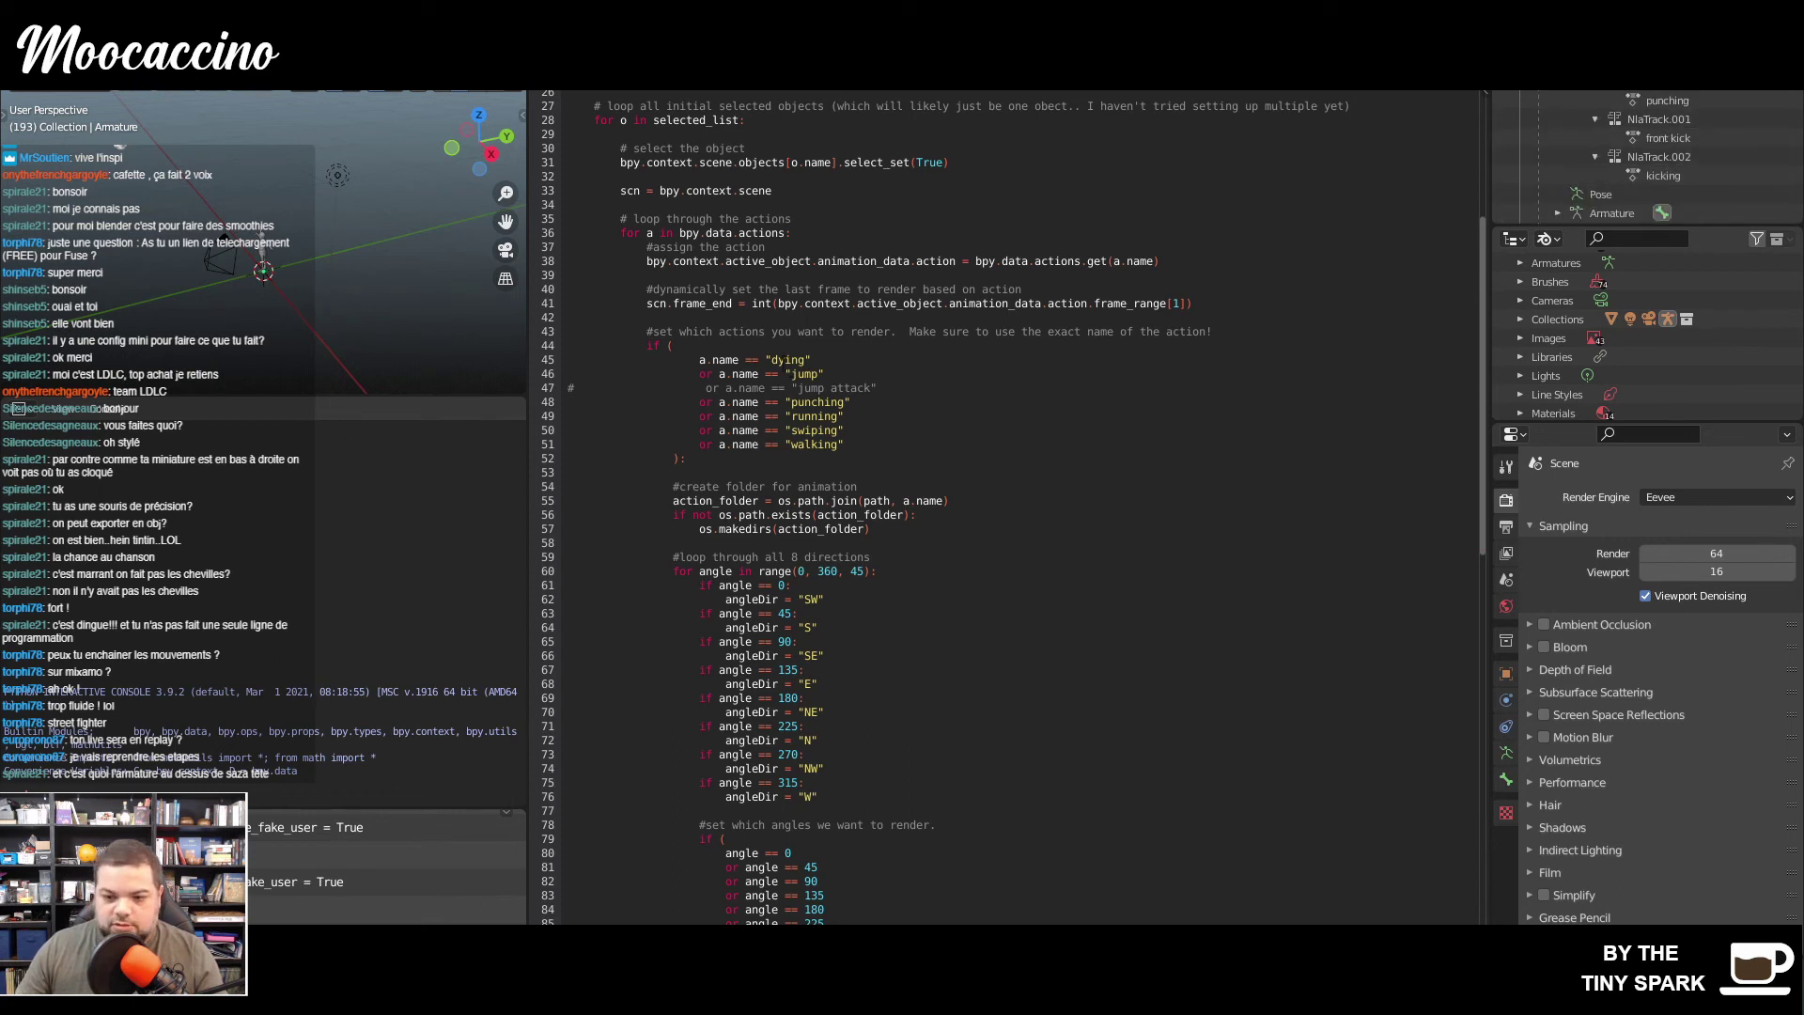
- Change the first two action names in the script's filter to "punching" and "kicking", and delete the commented-out "jump attack" condition
{"action": "key", "text": "ctrl+BackSpace"}
{"action": "type", "text": "punch"}
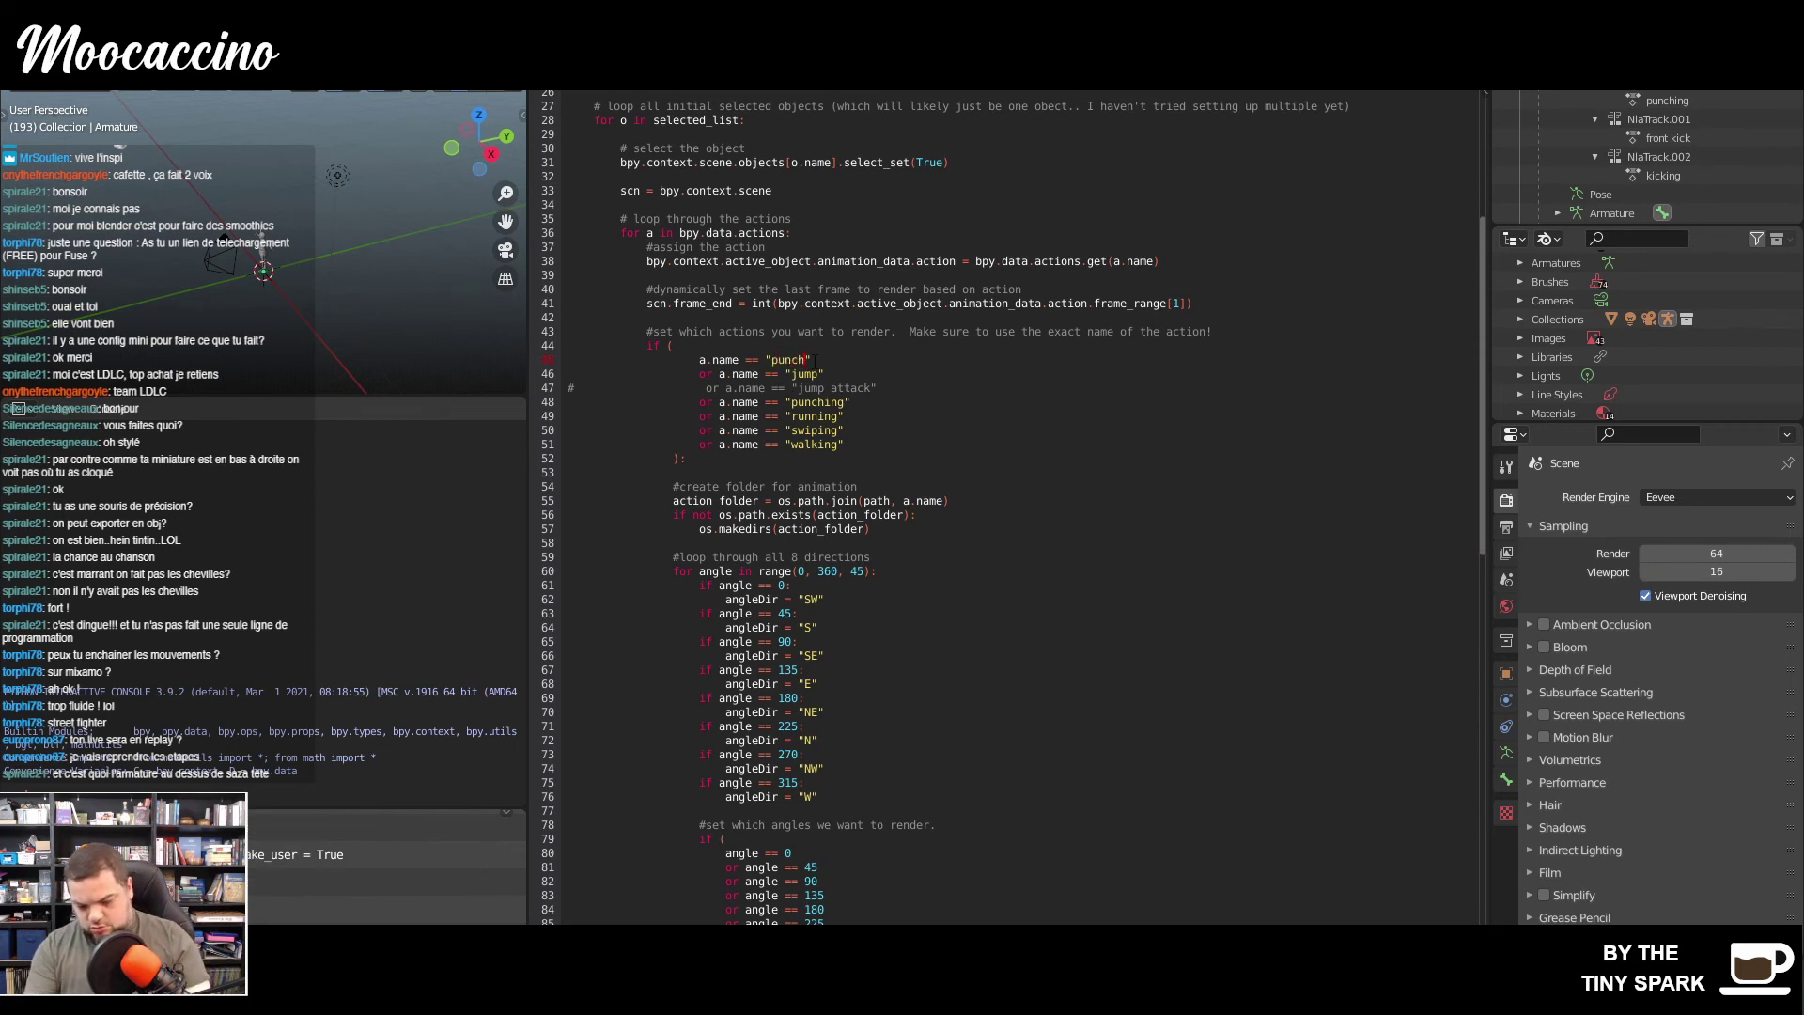
{"action": "key", "text": "Down"}
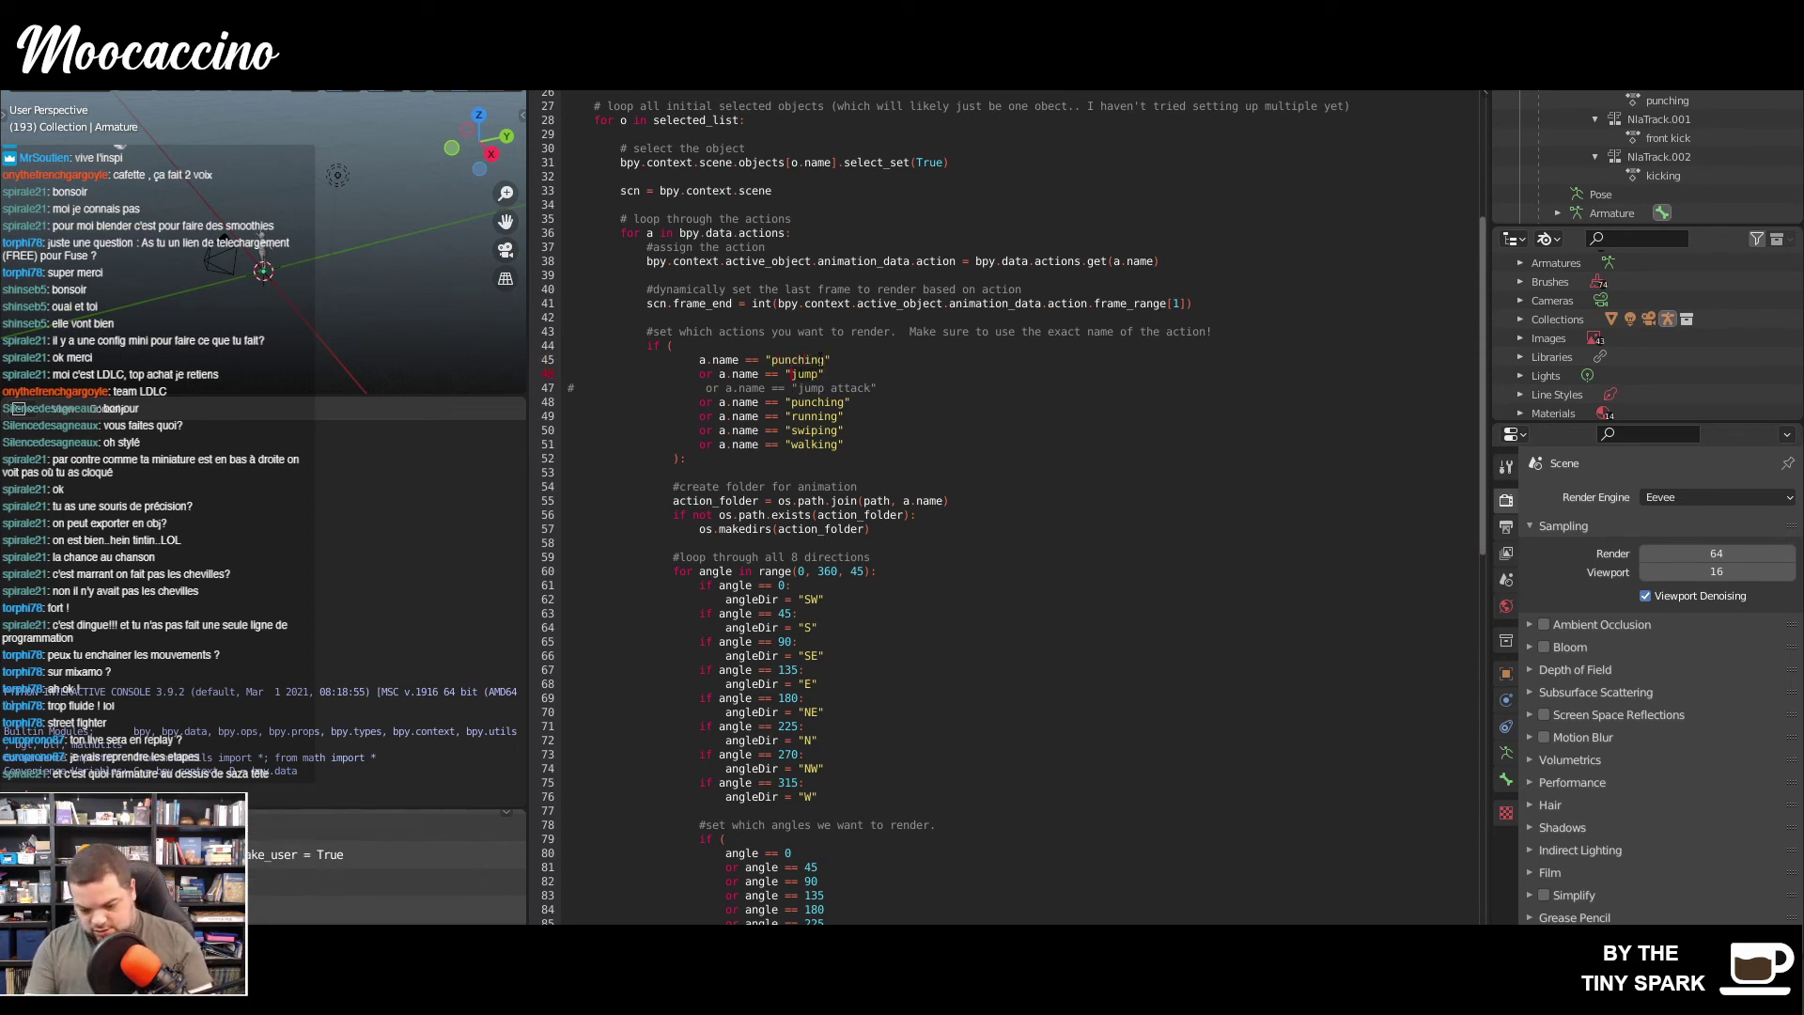
{"action": "key", "text": "ctrl+BackSpace"}
{"action": "type", "text": "kicking"}
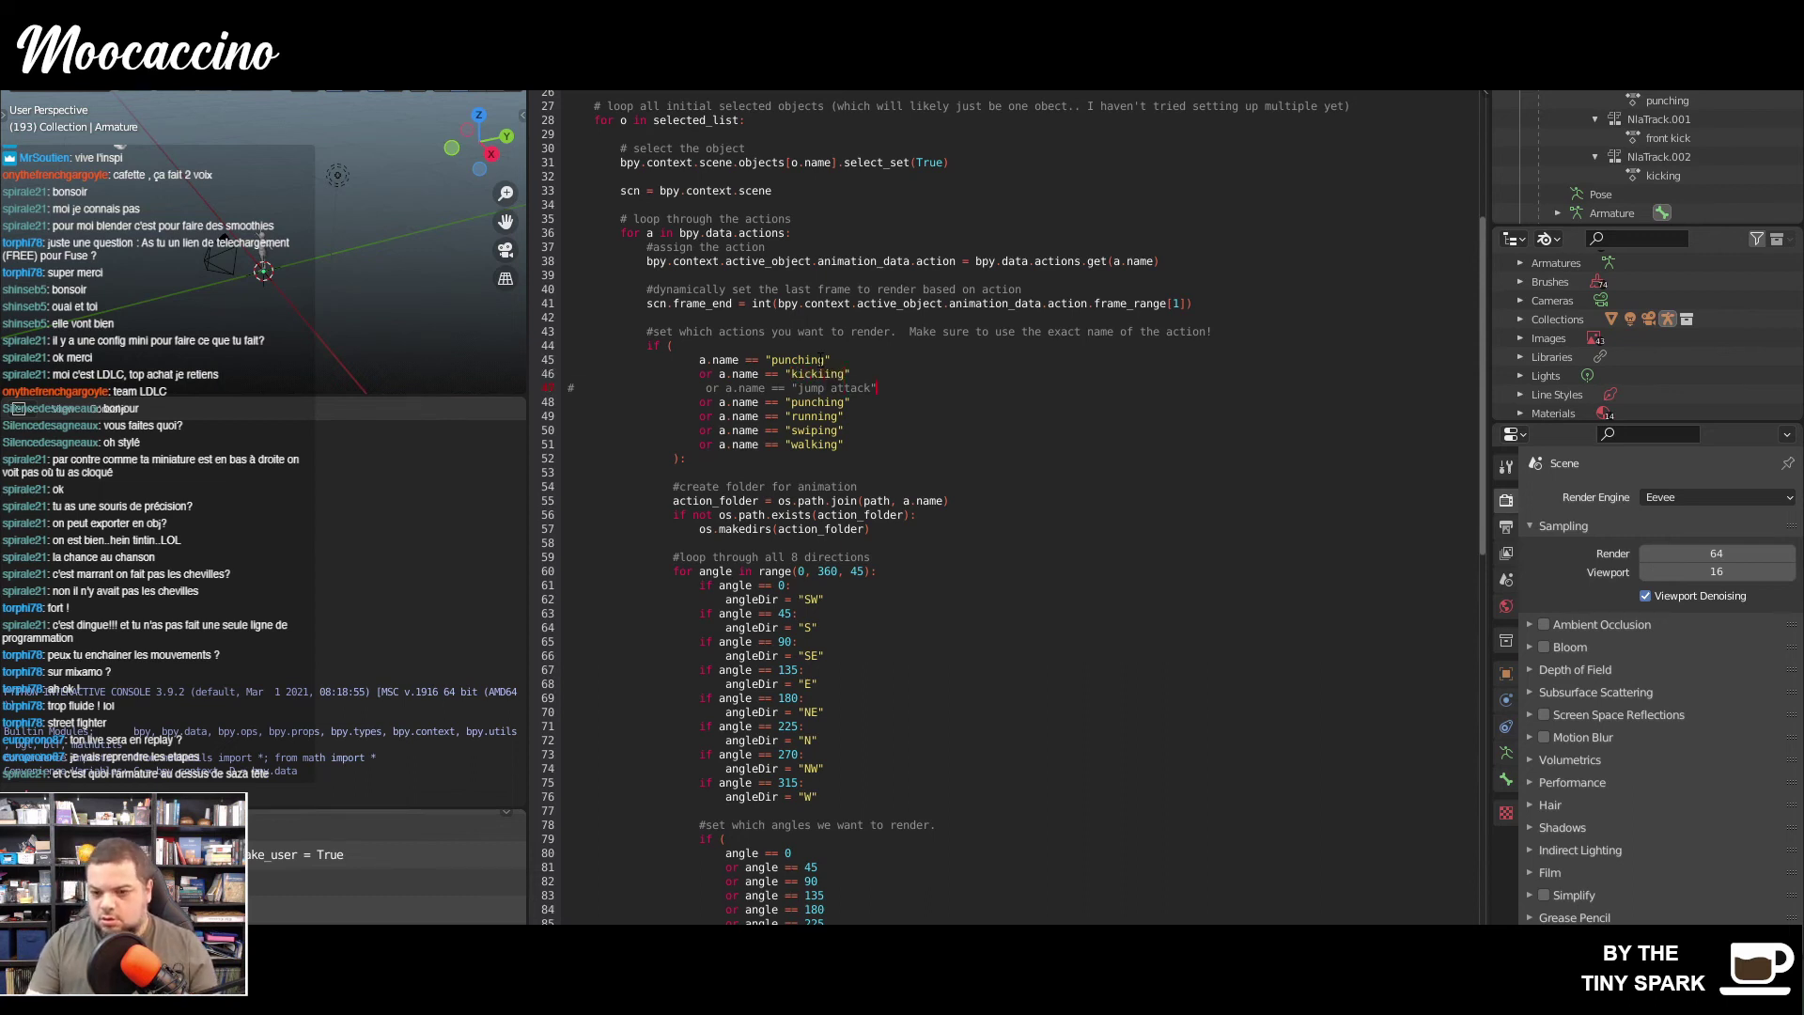
{"action": "key", "text": "shift+Home"}
{"action": "key", "text": "BackSpace"}
{"action": "key", "text": "BackSpace"}
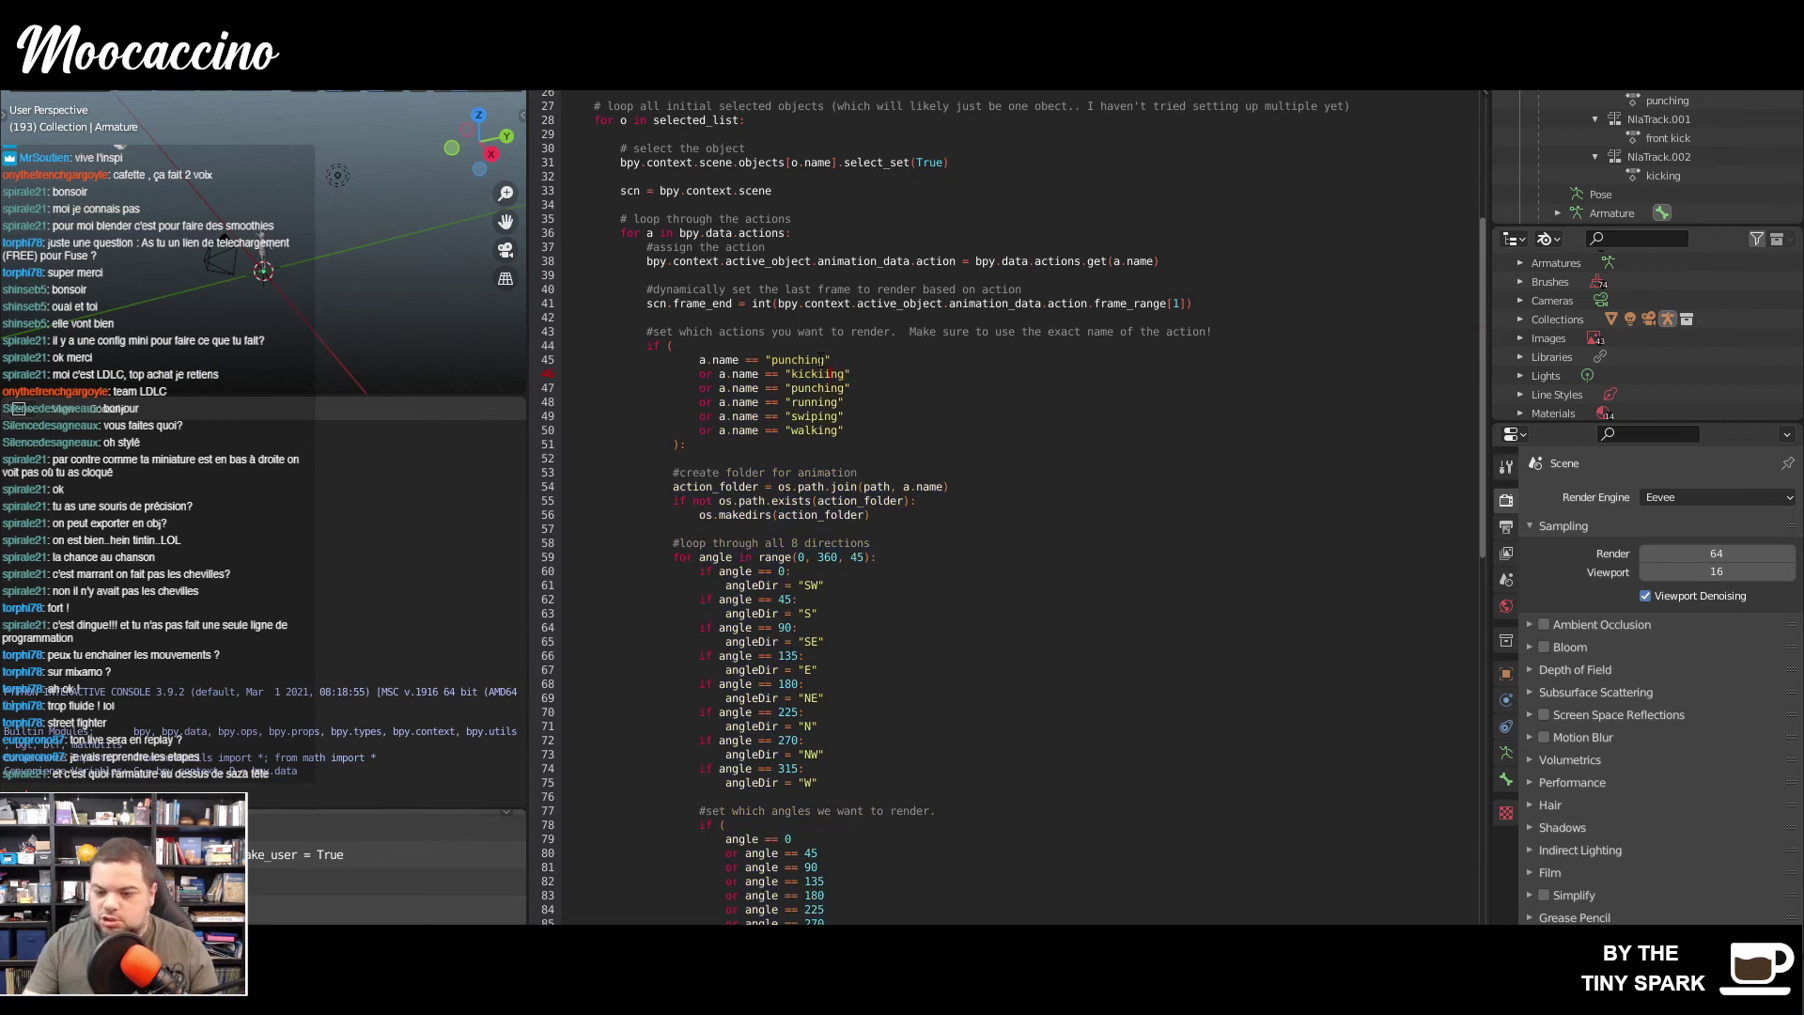
{"action": "key", "text": "BackSpace"}
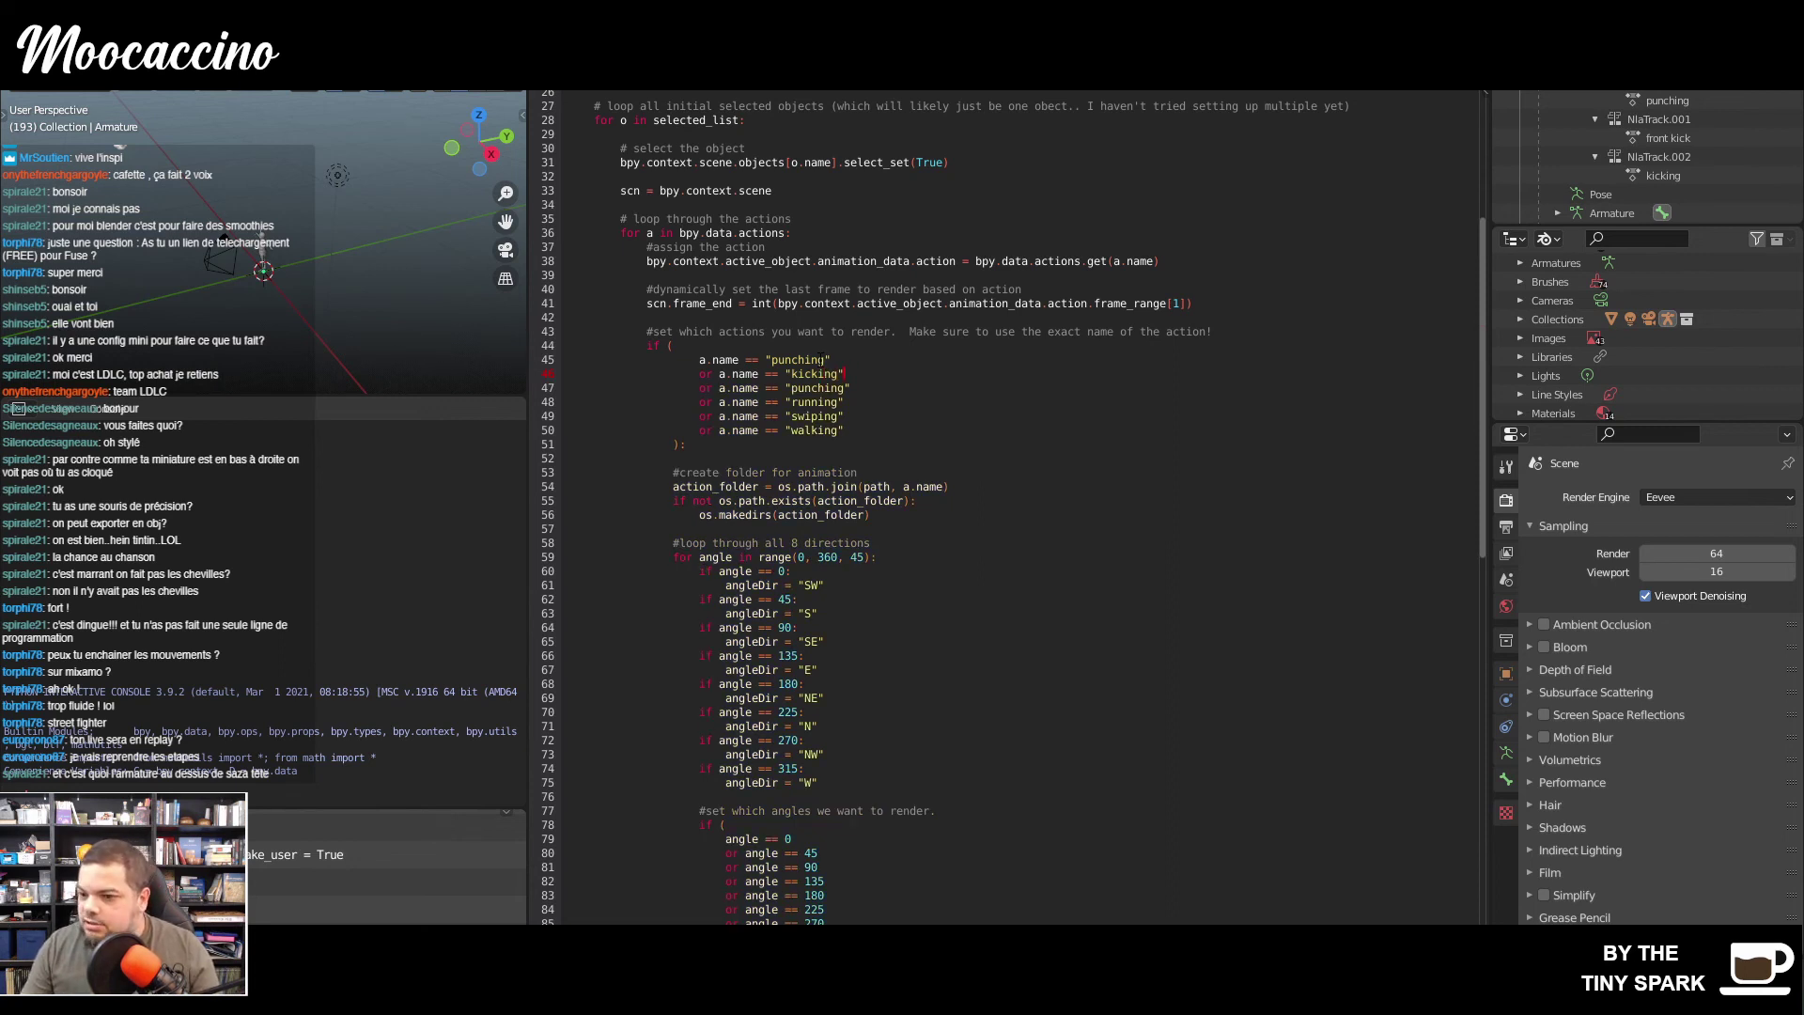
- Trim the leftover action conditions from the filter and place the cursor on the frame_step setting above the render loop
{"action": "key", "text": "Down"}
{"action": "scroll", "coordinate": [1011, 563], "scroll_direction": "down", "scroll_amount": 15}
{"action": "left_click", "coordinate": [1011, 683]}
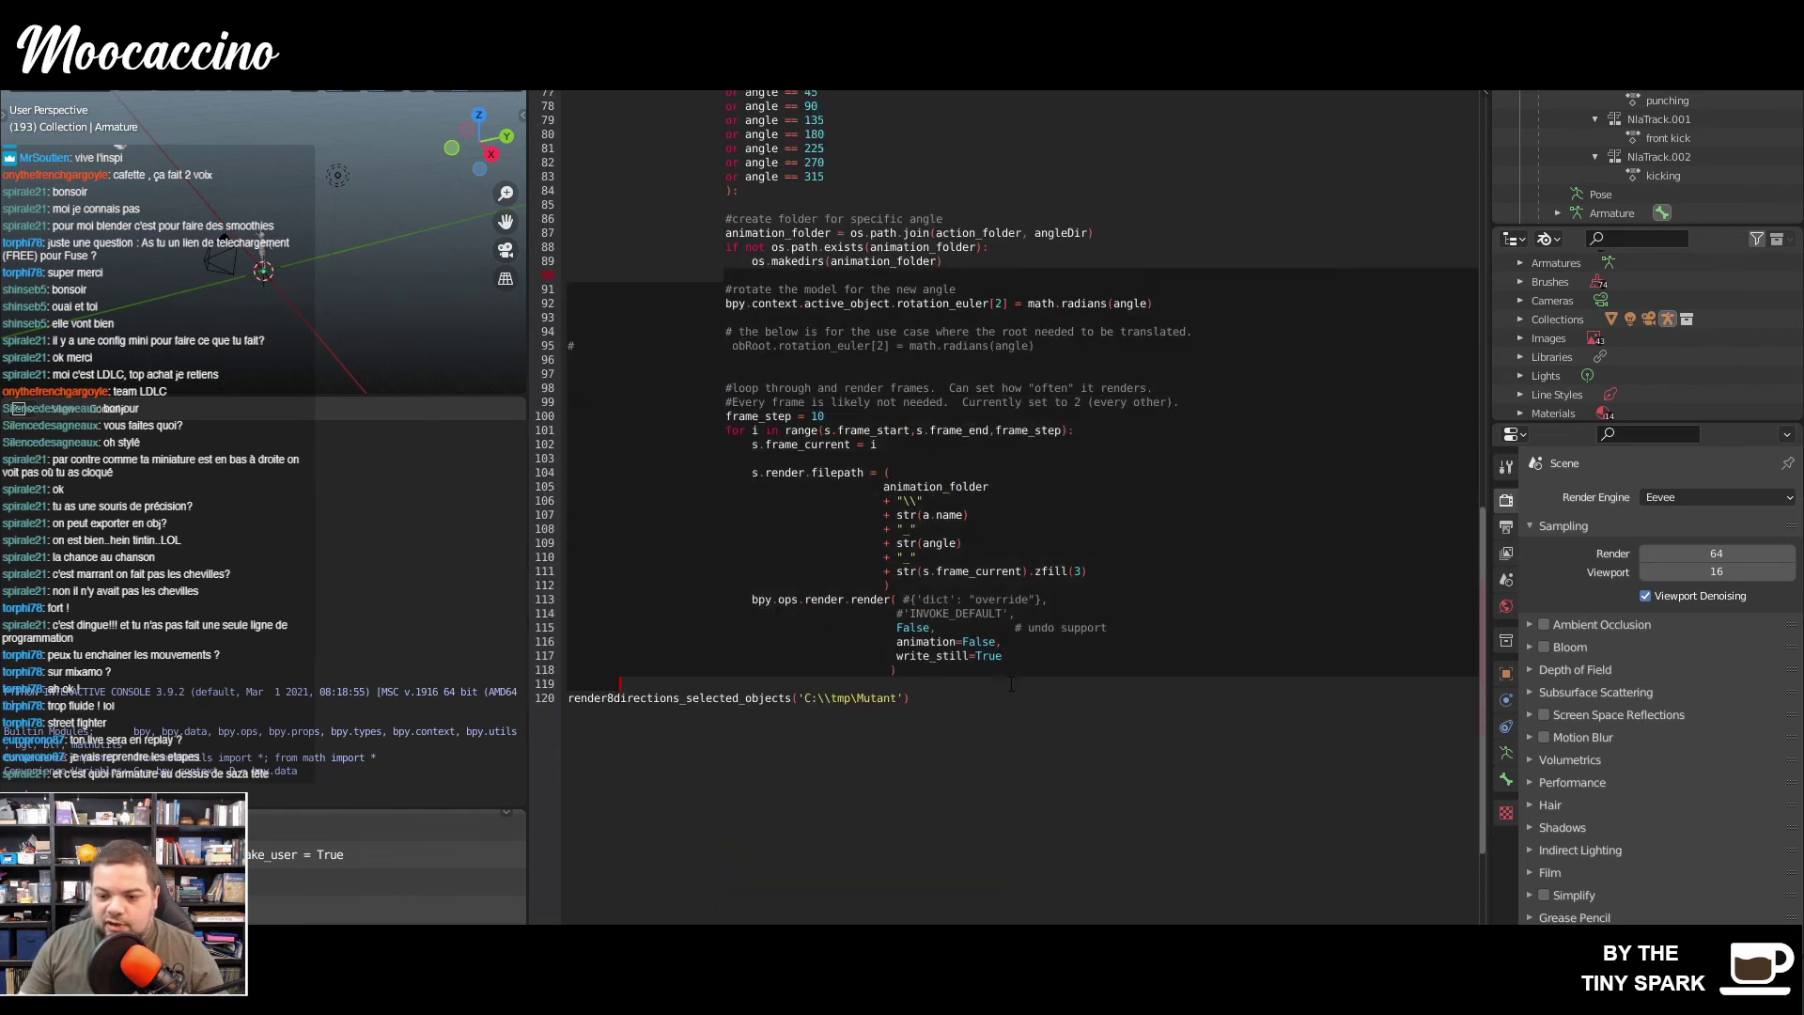
{"action": "left_click", "coordinate": [1032, 667]}
{"action": "left_click", "coordinate": [812, 415]}
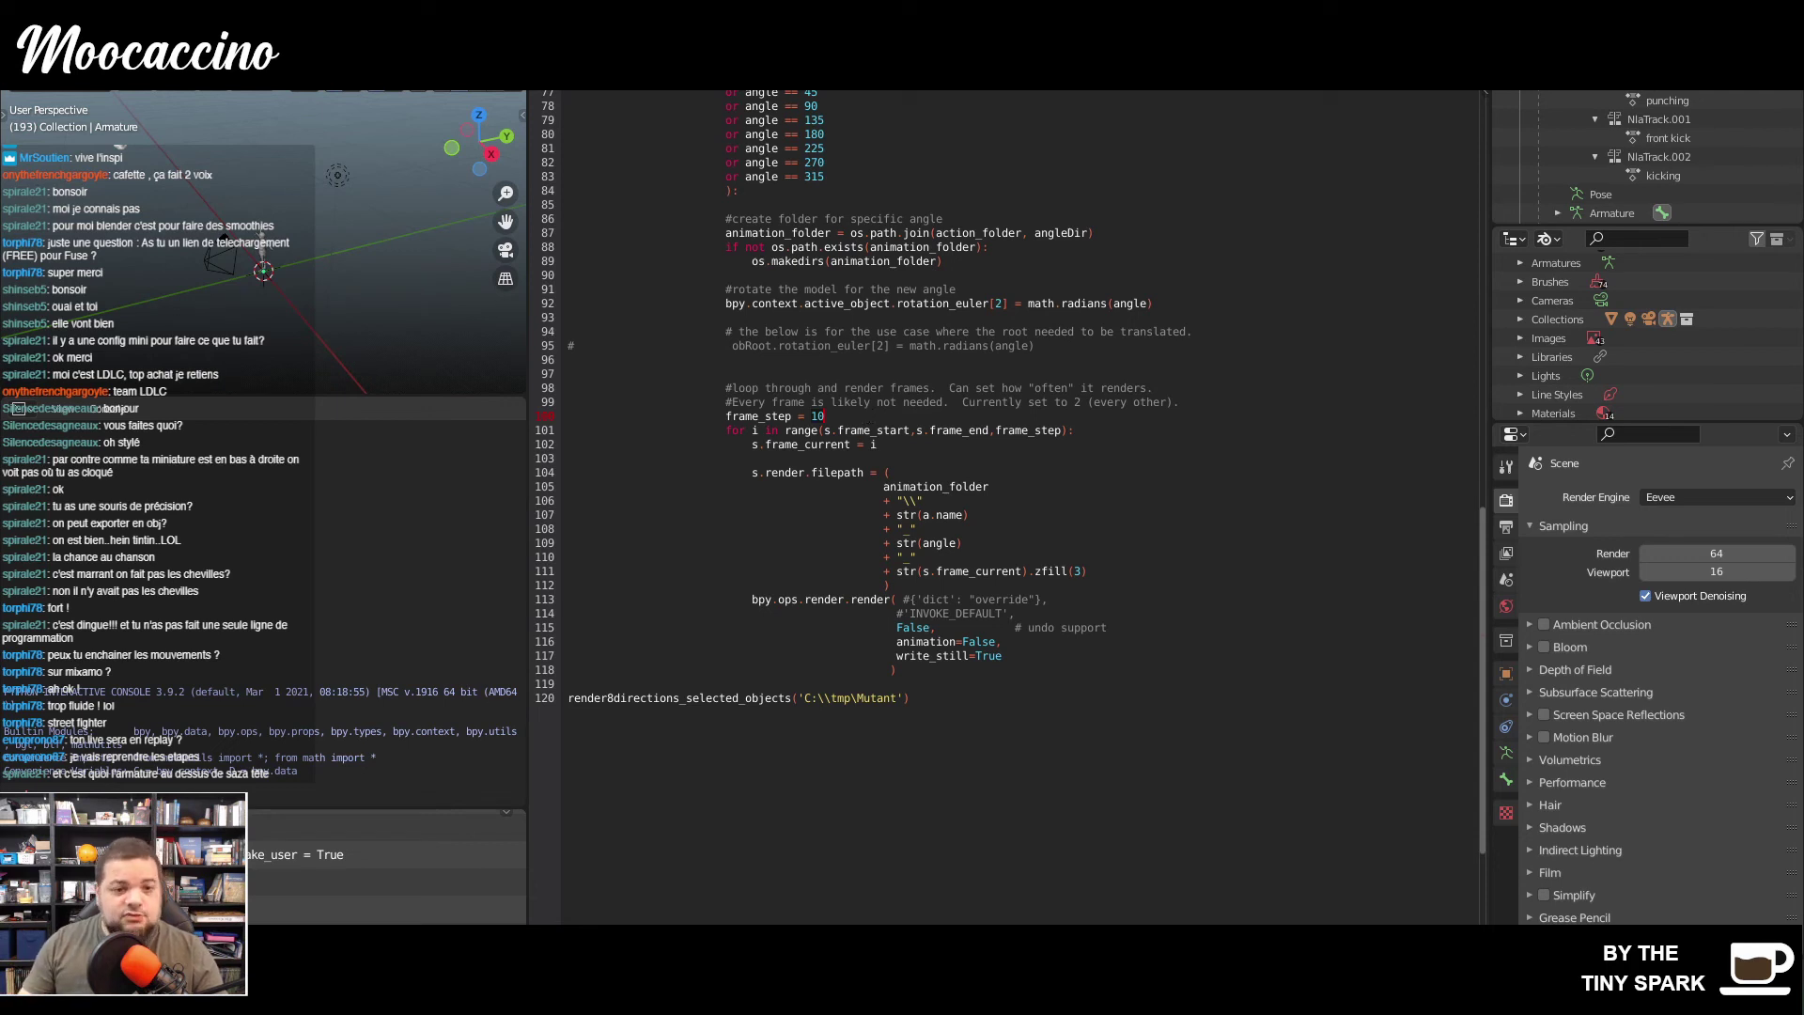
- Return to the animation view, assign the front kick action to the armature, and scrub through it back to frame 0
{"action": "key", "text": "ctrl+Page_Up"}
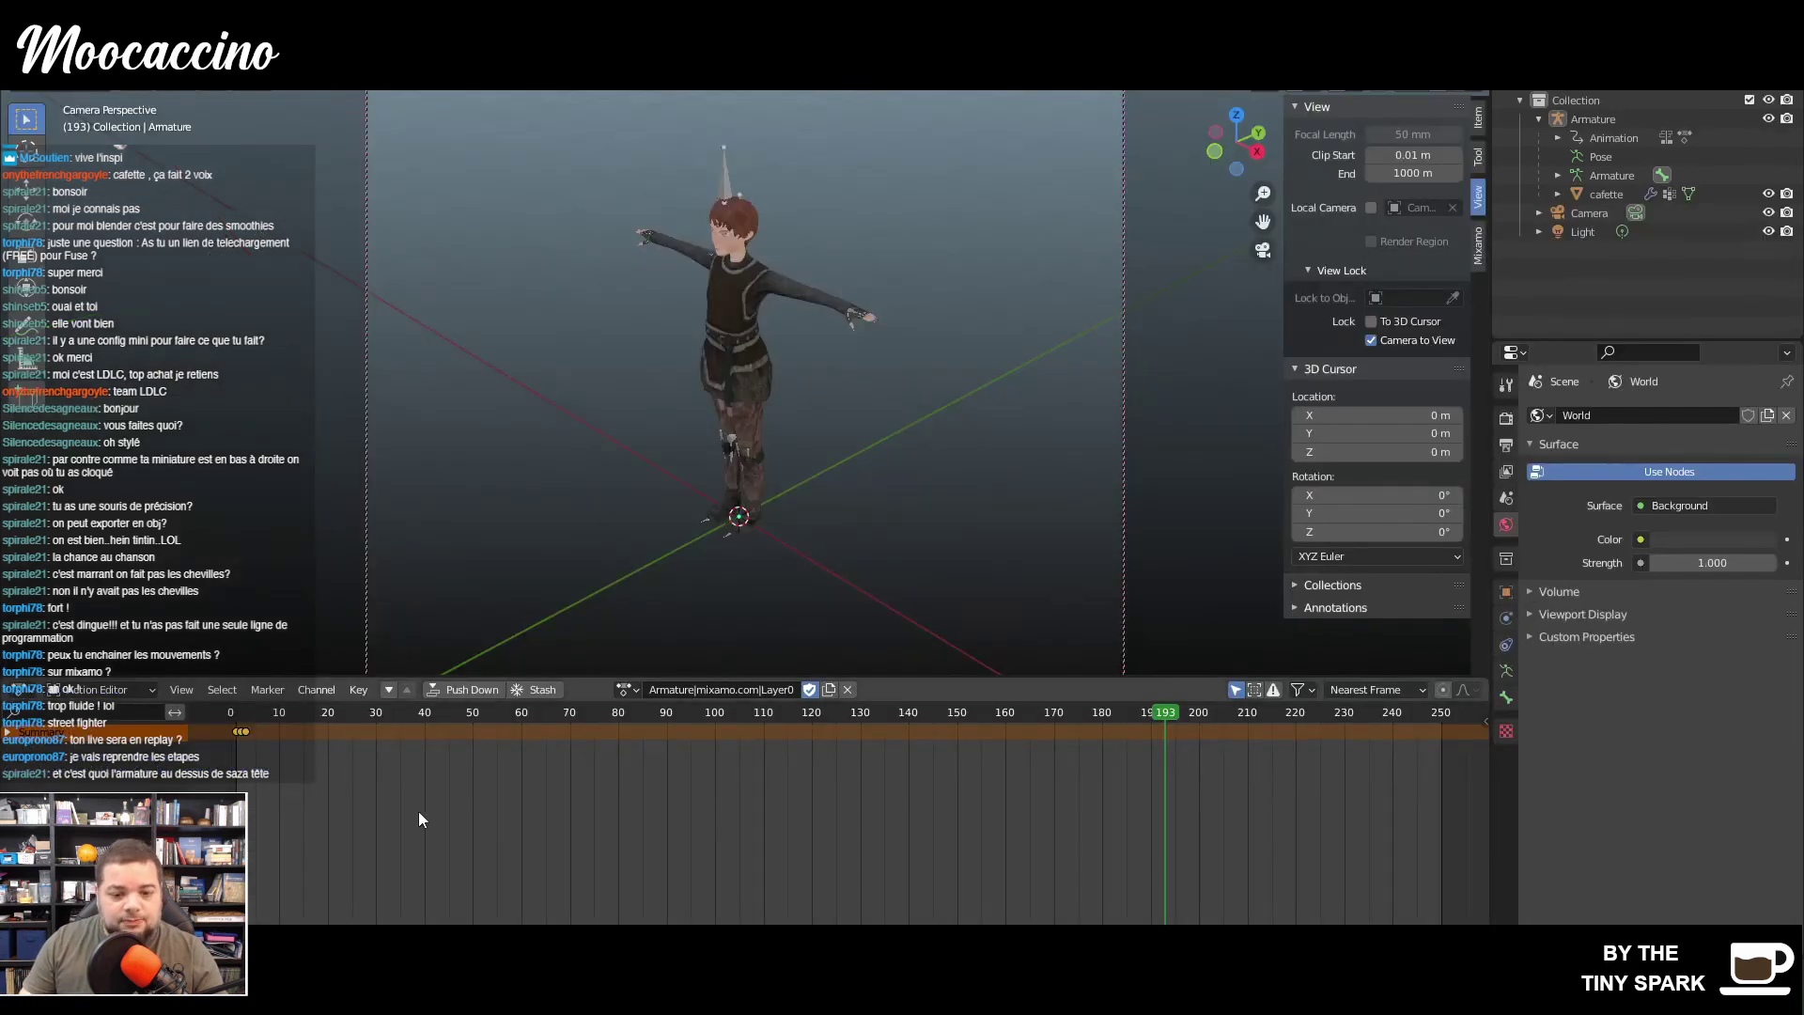
{"action": "left_click_drag", "start_coordinate": [1168, 716], "coordinate": [241, 716]}
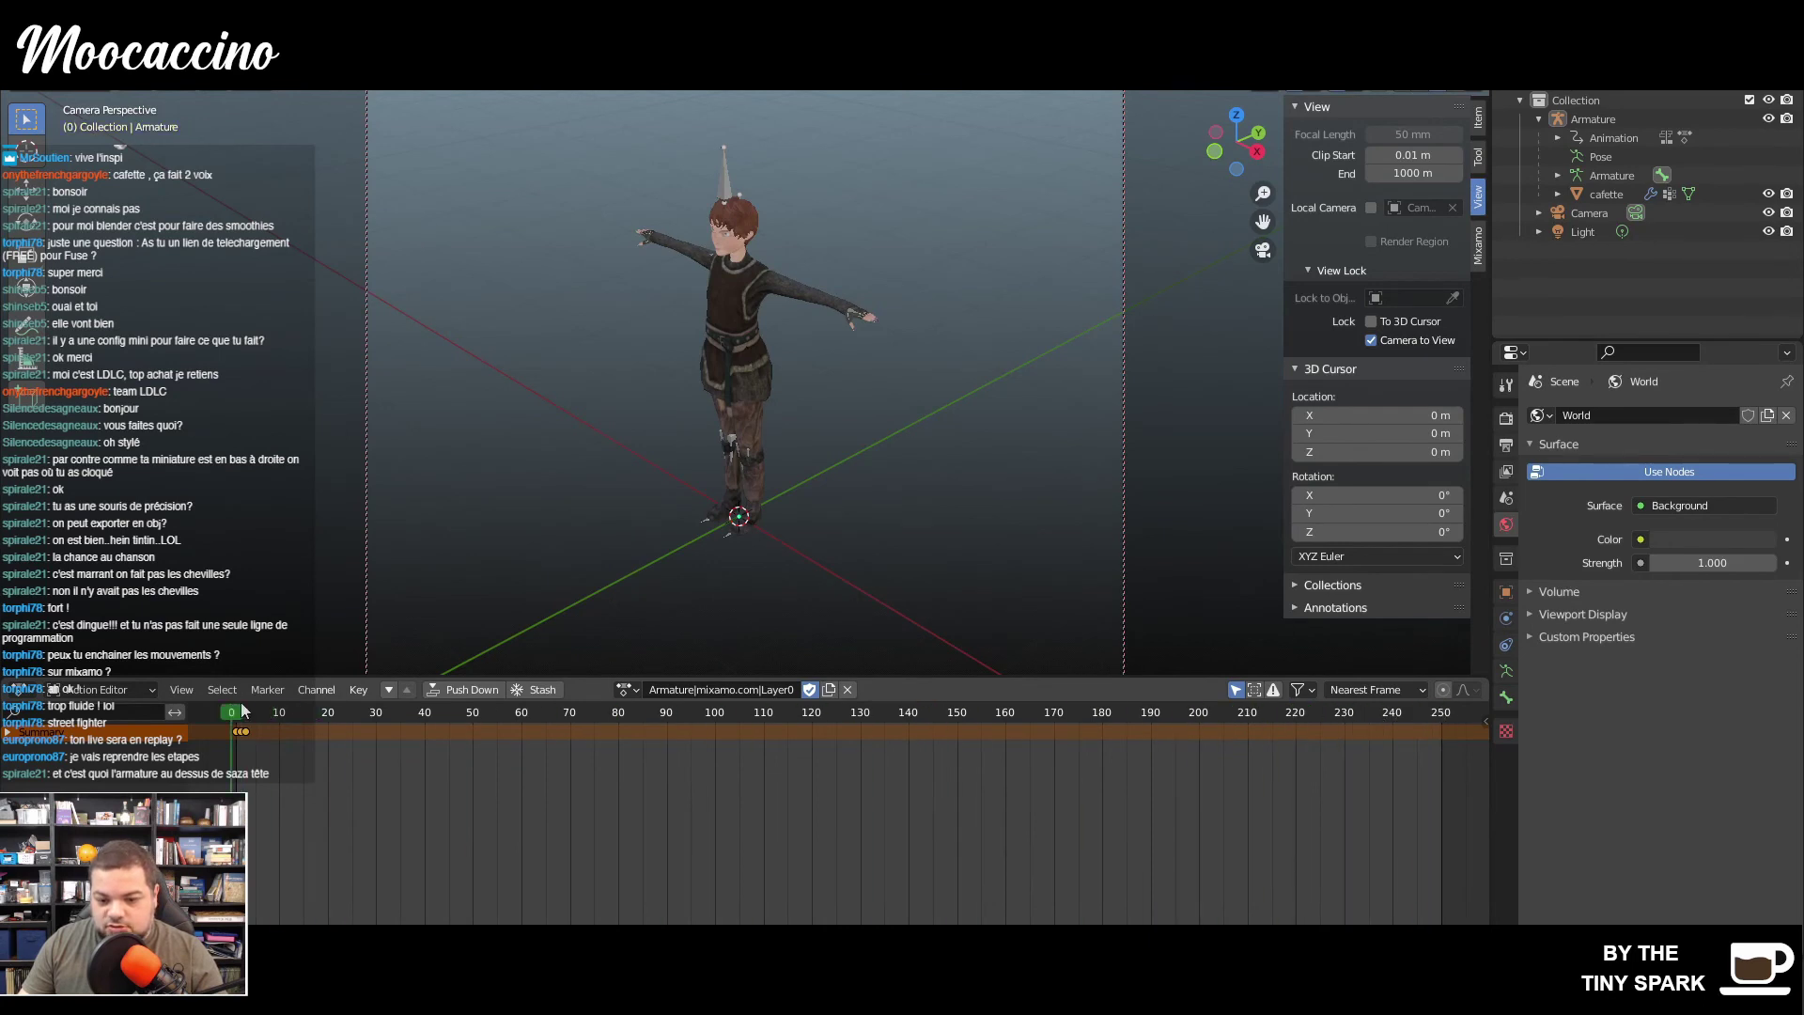
{"action": "left_click", "coordinate": [626, 688]}
{"action": "left_click", "coordinate": [663, 736]}
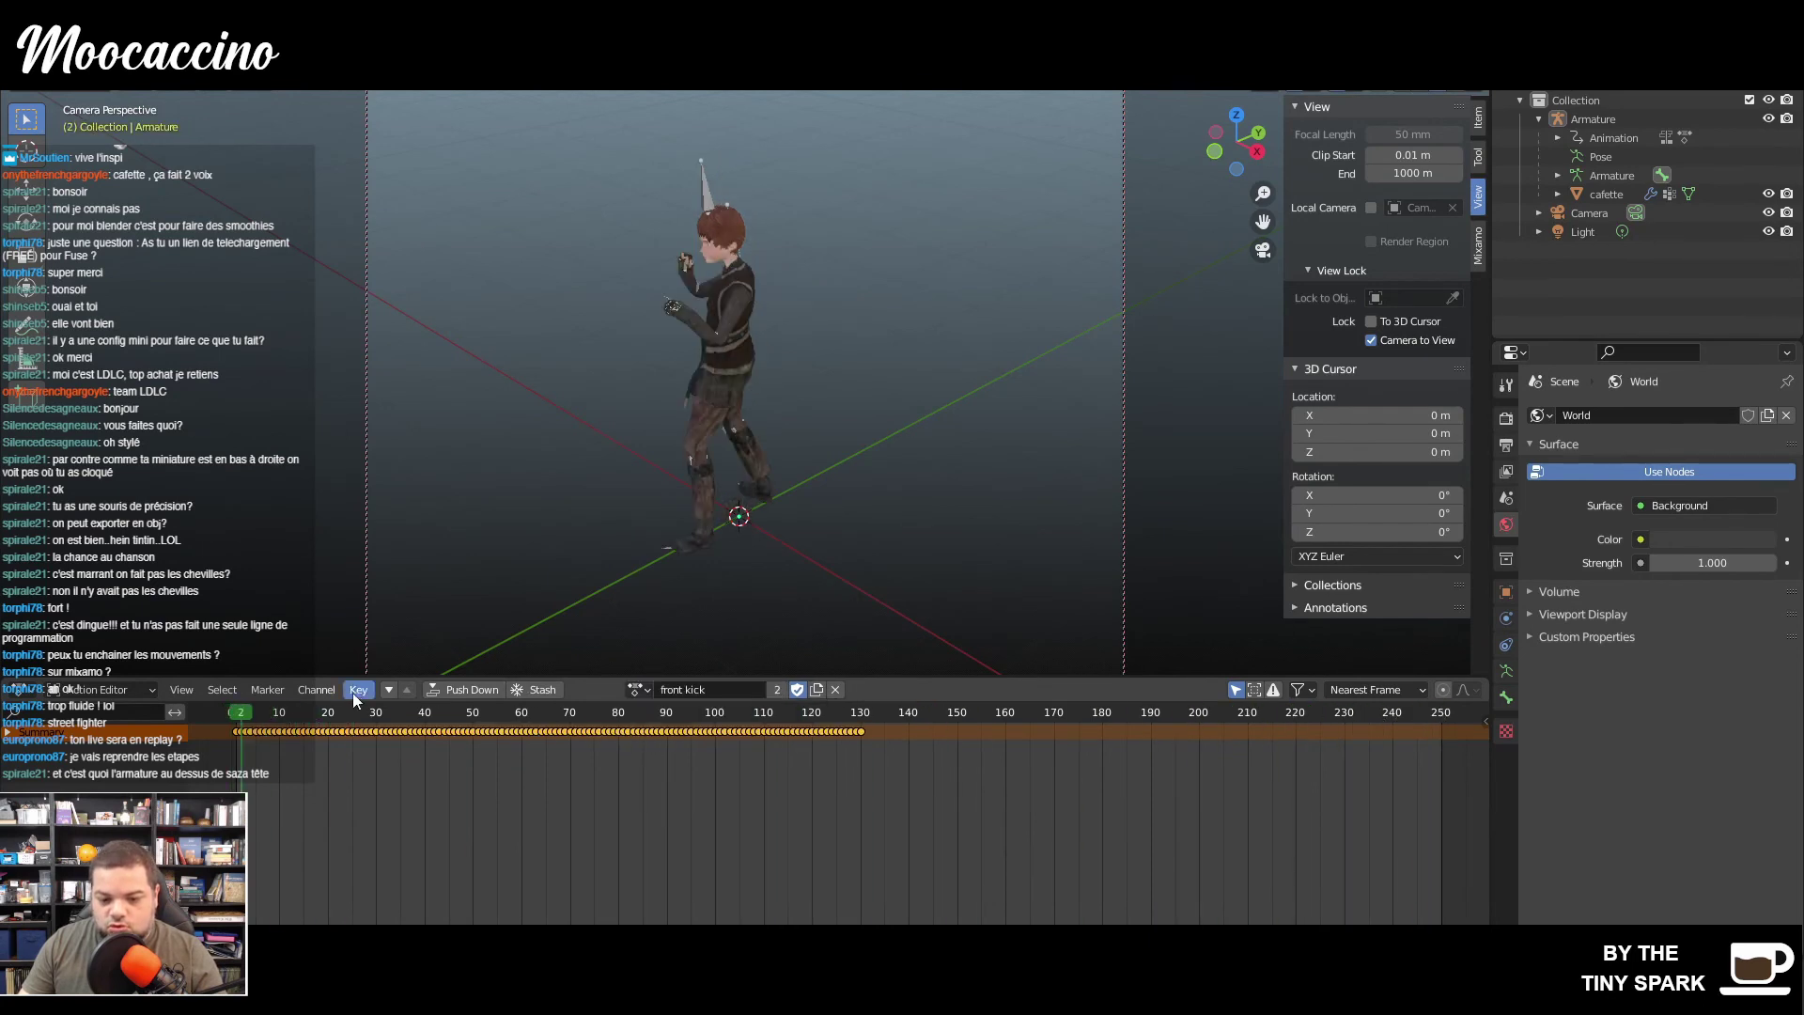
{"action": "left_click_drag", "start_coordinate": [246, 714], "coordinate": [981, 711]}
{"action": "left_click_drag", "start_coordinate": [687, 700], "coordinate": [195, 697]}
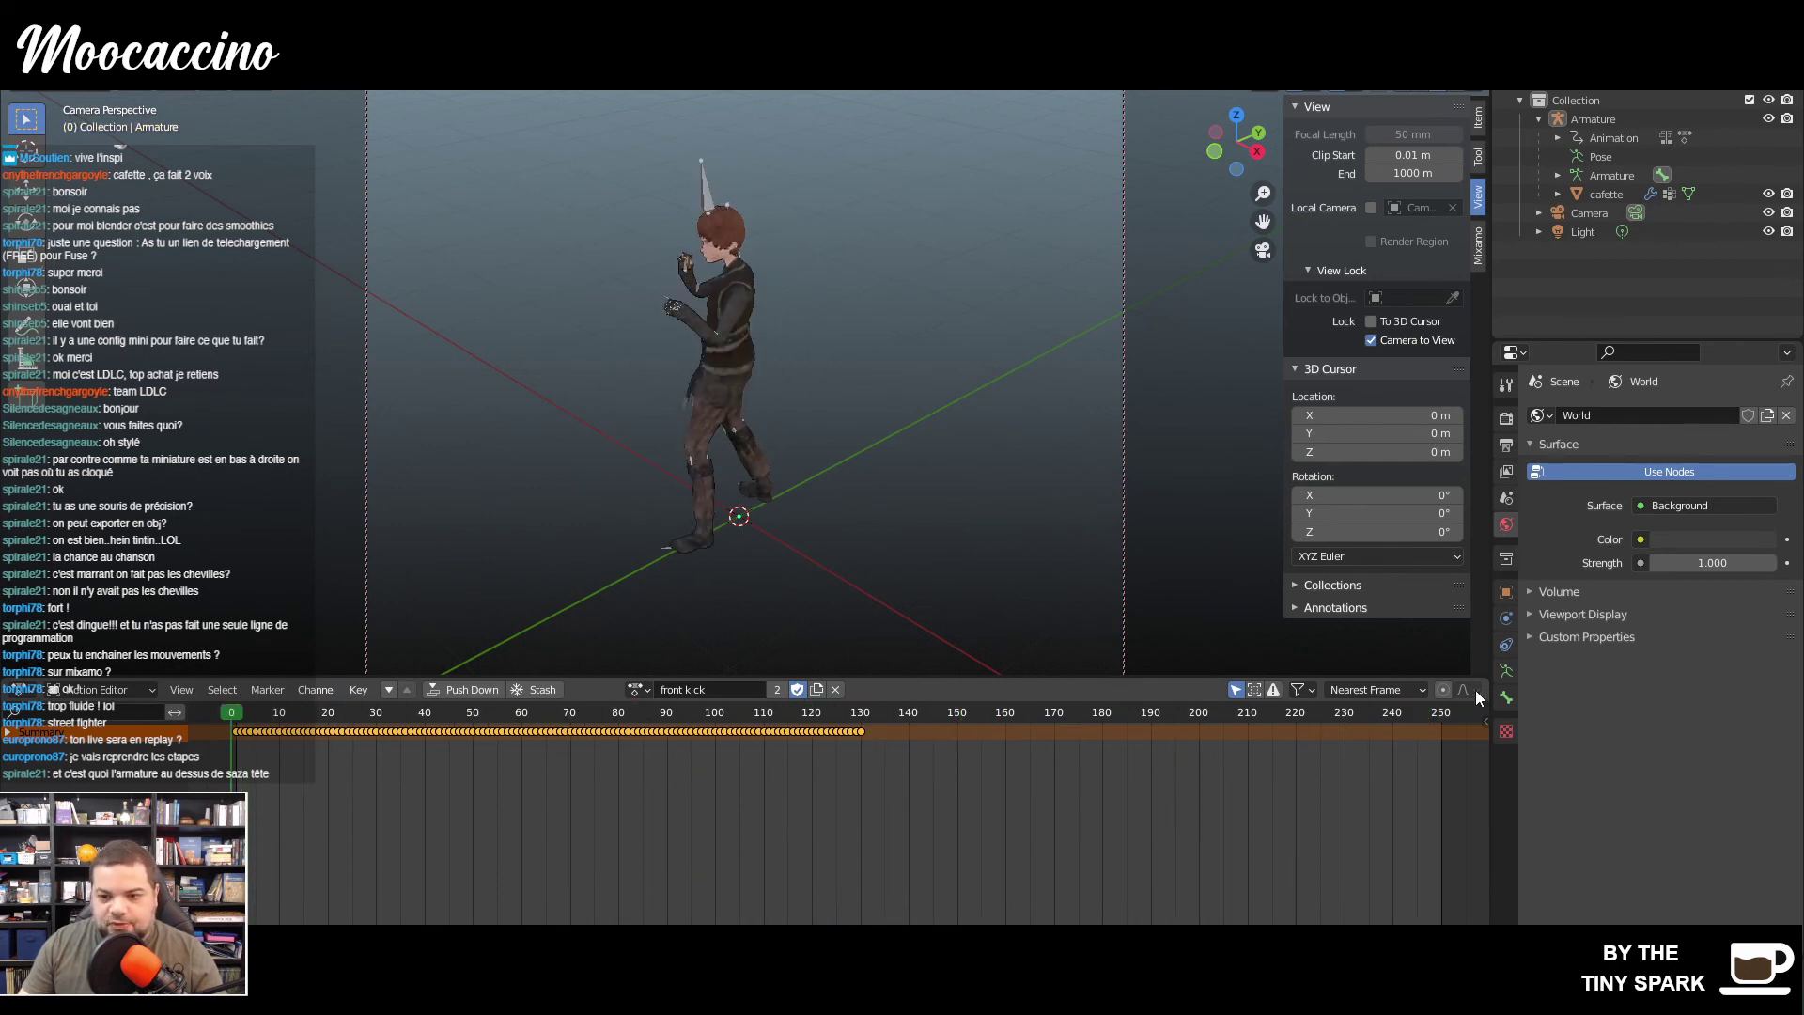
- Set frame_step to 5 in the render script
{"action": "left_click", "coordinate": [982, 32]}
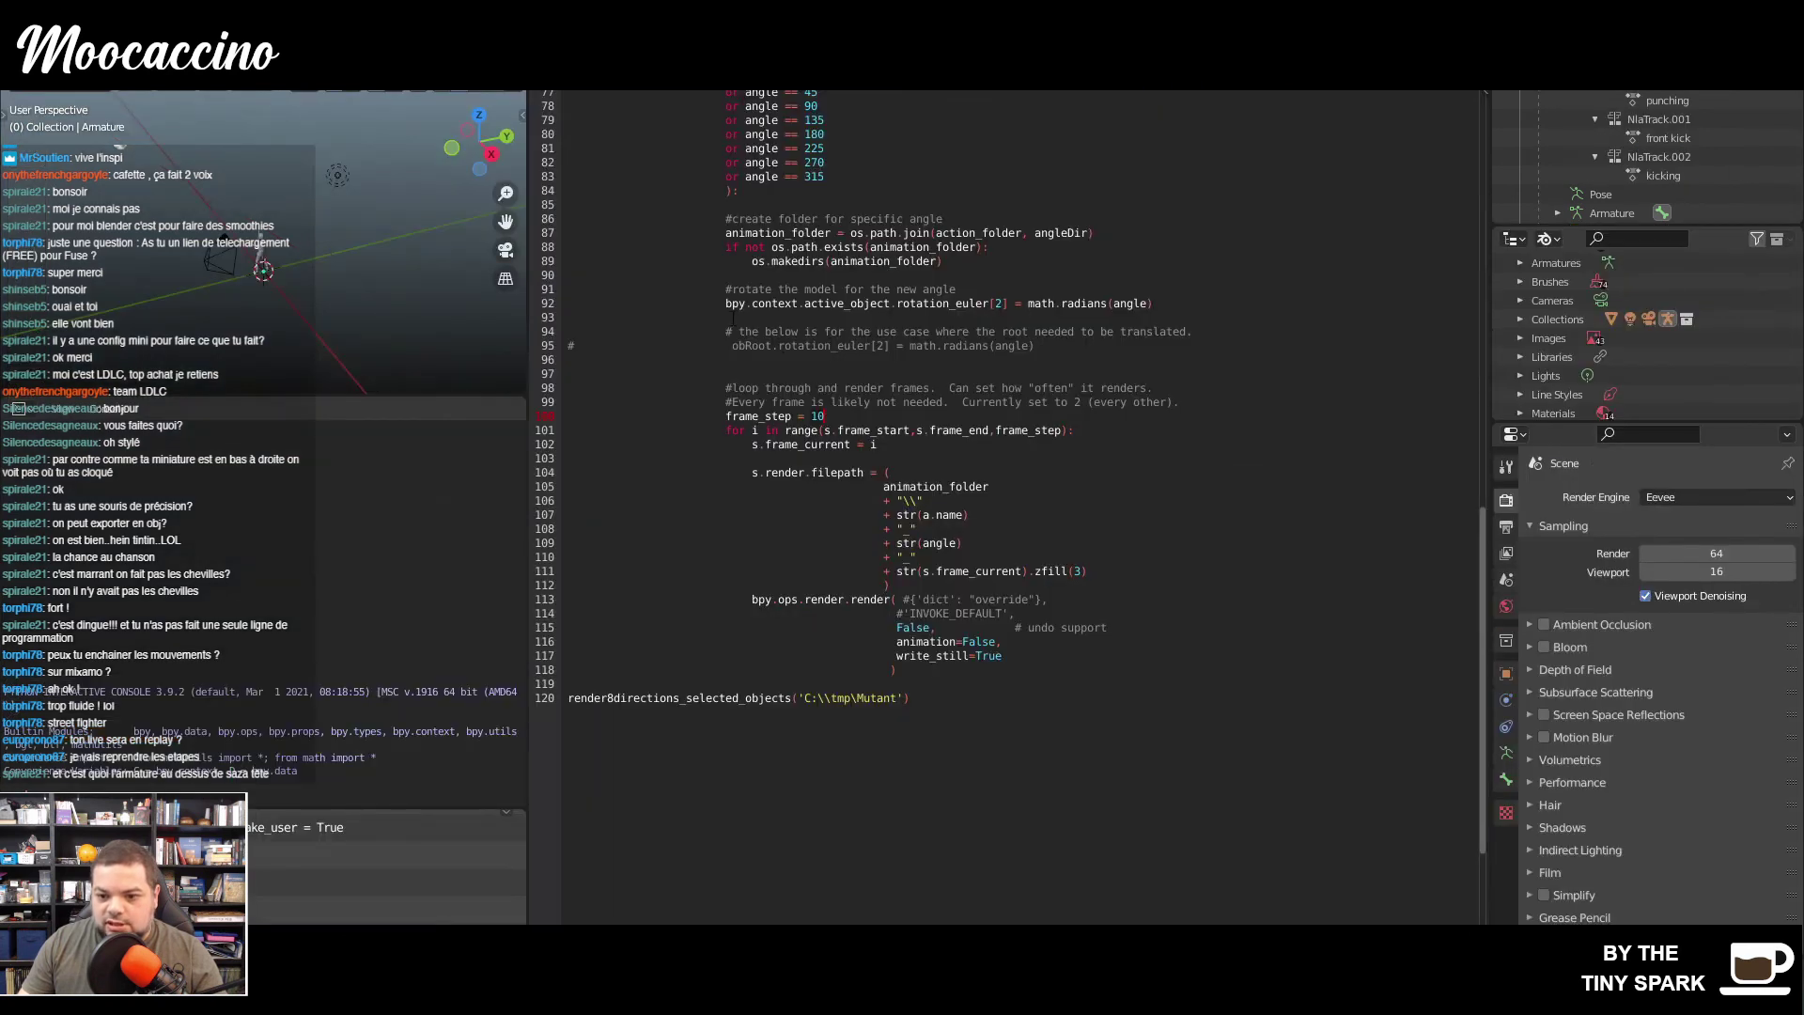
{"action": "left_click", "coordinate": [1003, 642]}
{"action": "left_click_drag", "start_coordinate": [984, 661], "coordinate": [998, 357]}
{"action": "left_click", "coordinate": [998, 331]}
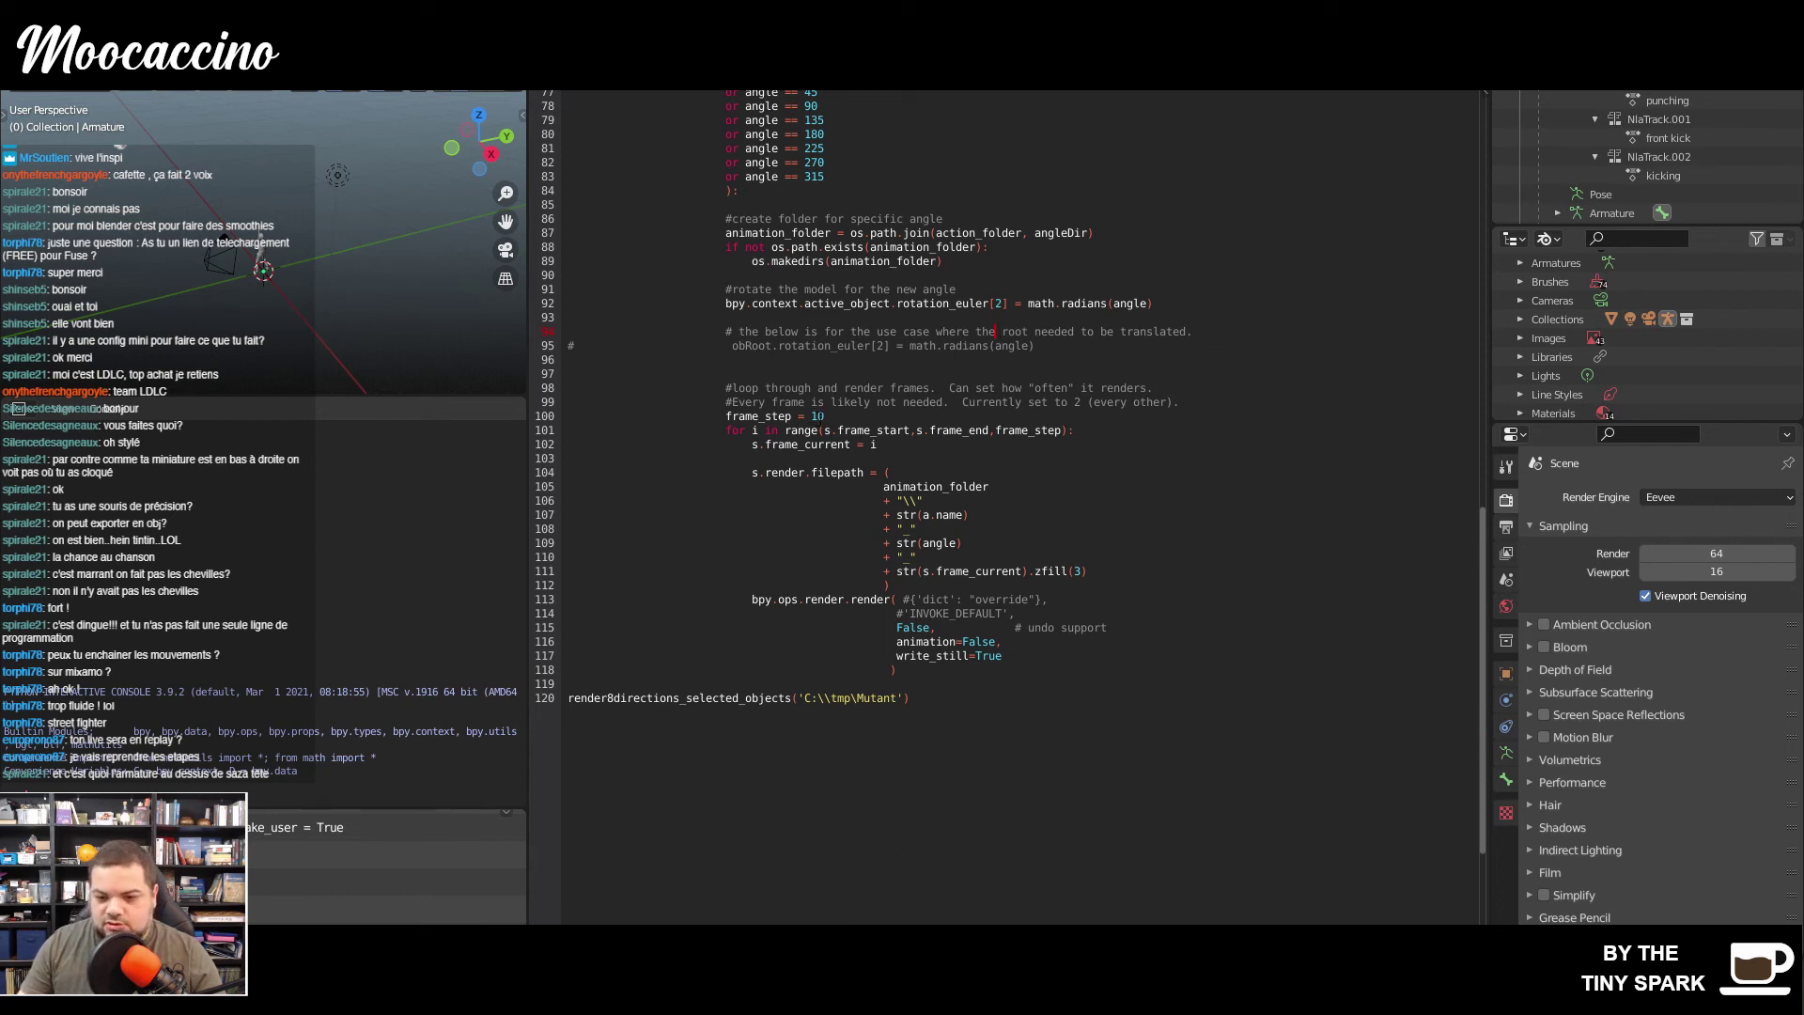
{"action": "left_click", "coordinate": [874, 416]}
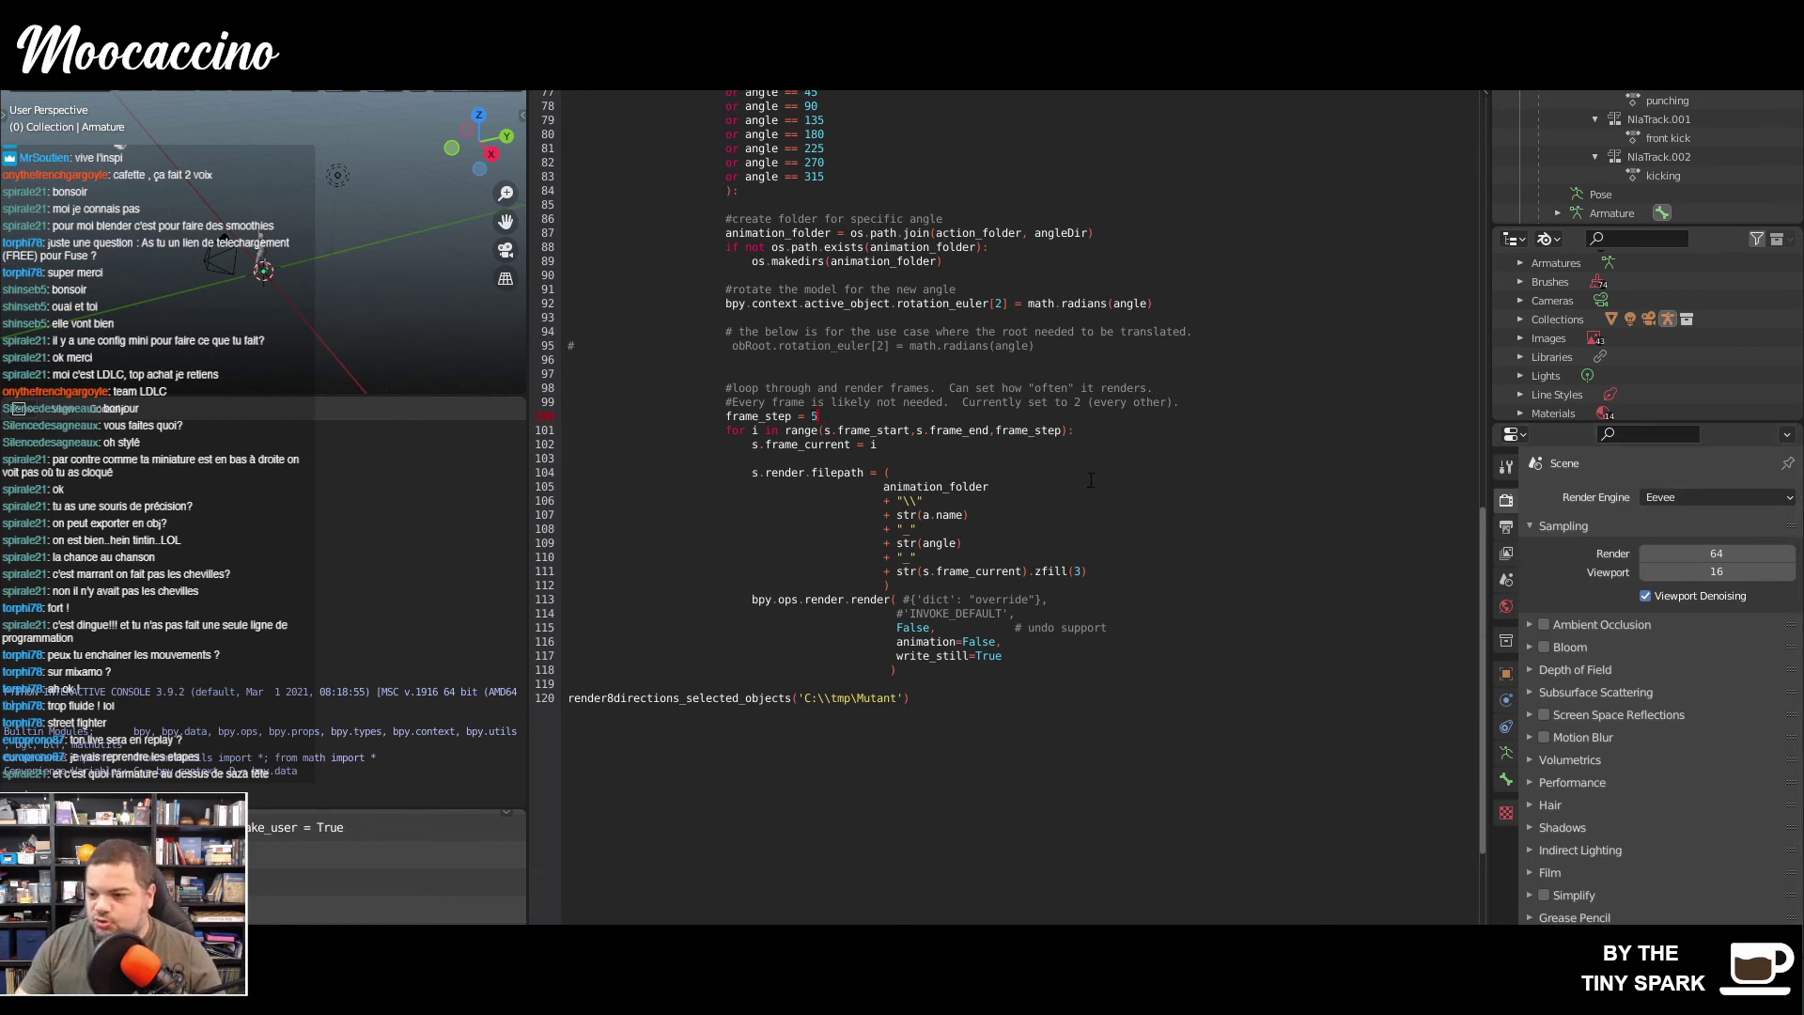
{"action": "left_click", "coordinate": [1662, 498]}
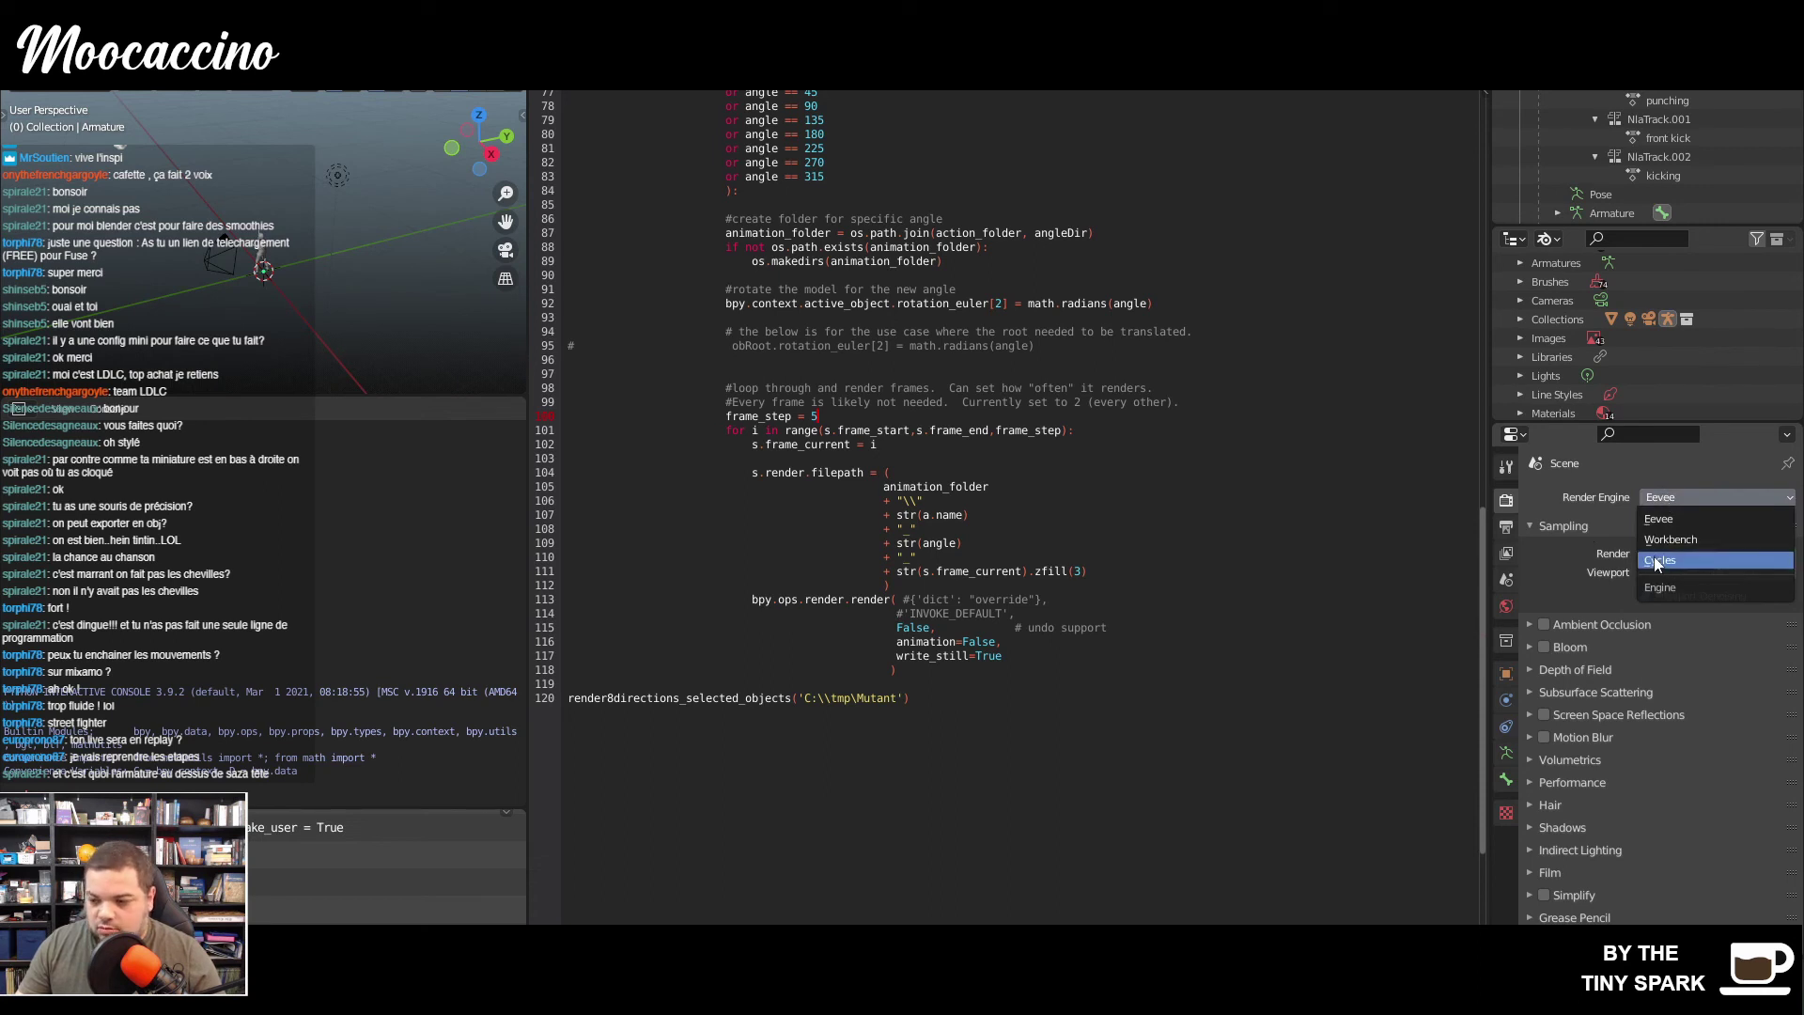
{"action": "left_click", "coordinate": [1674, 494]}
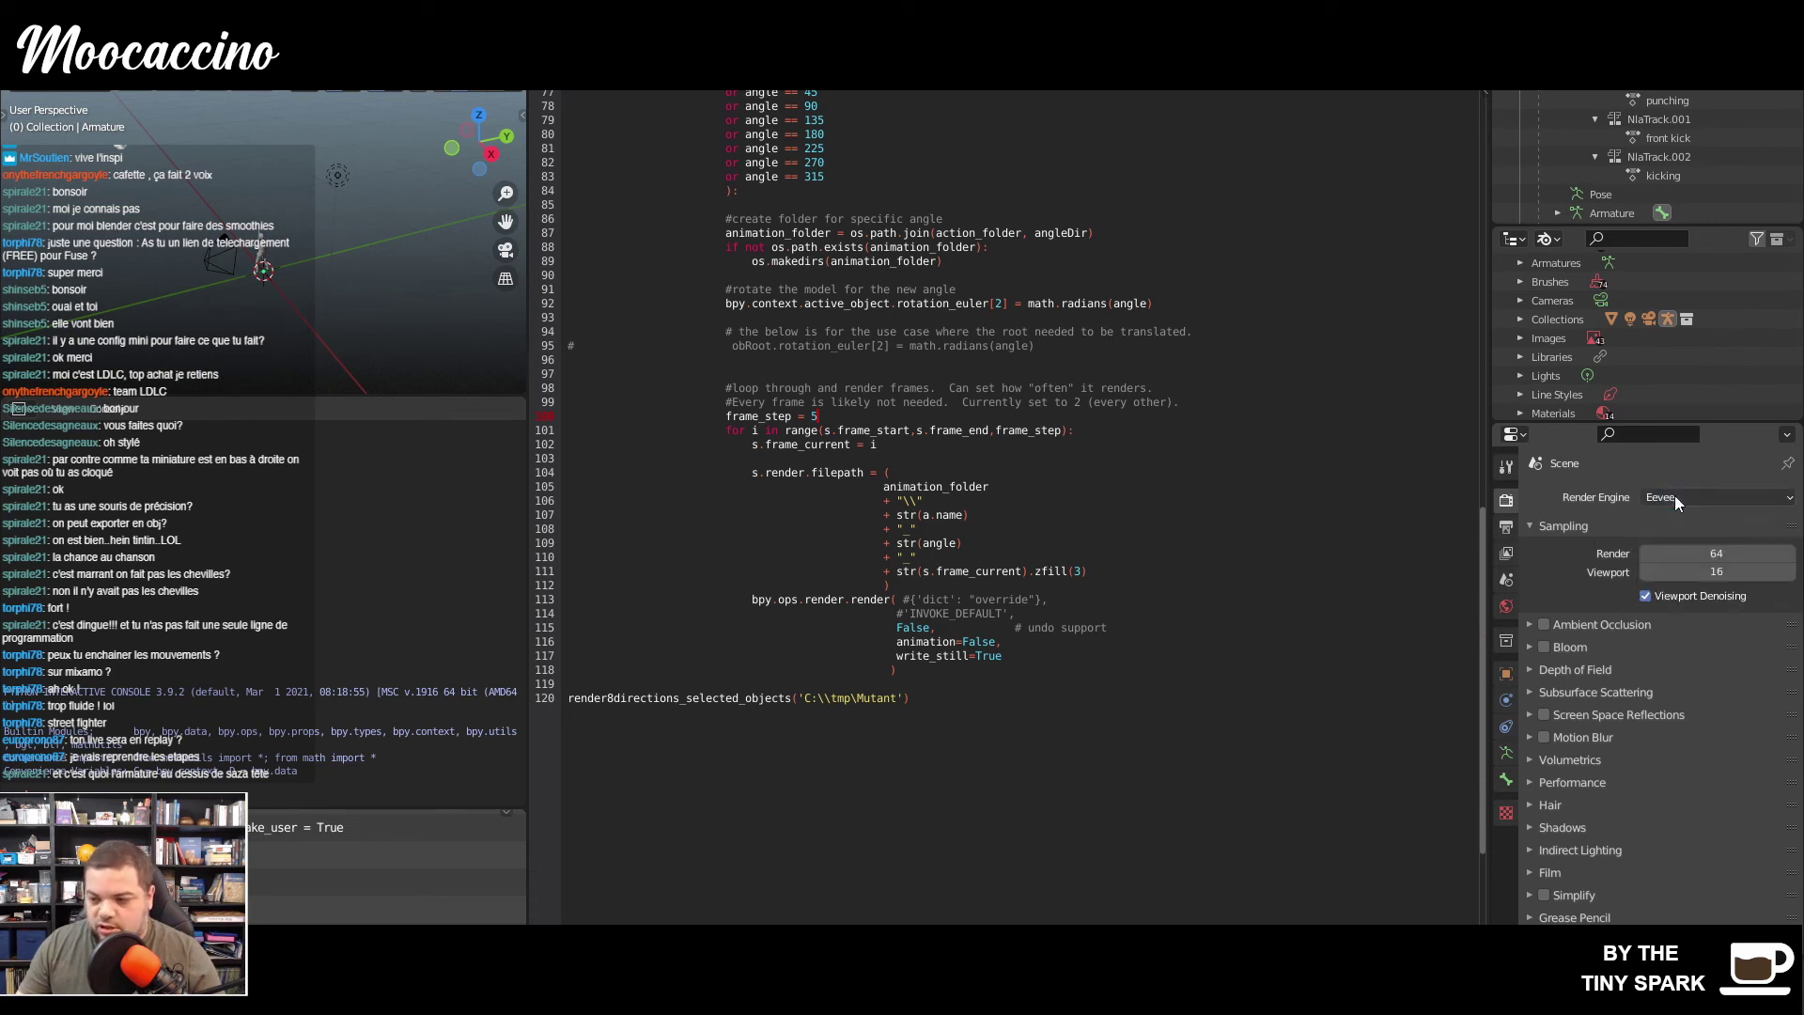
{"action": "left_click", "coordinate": [956, 487]}
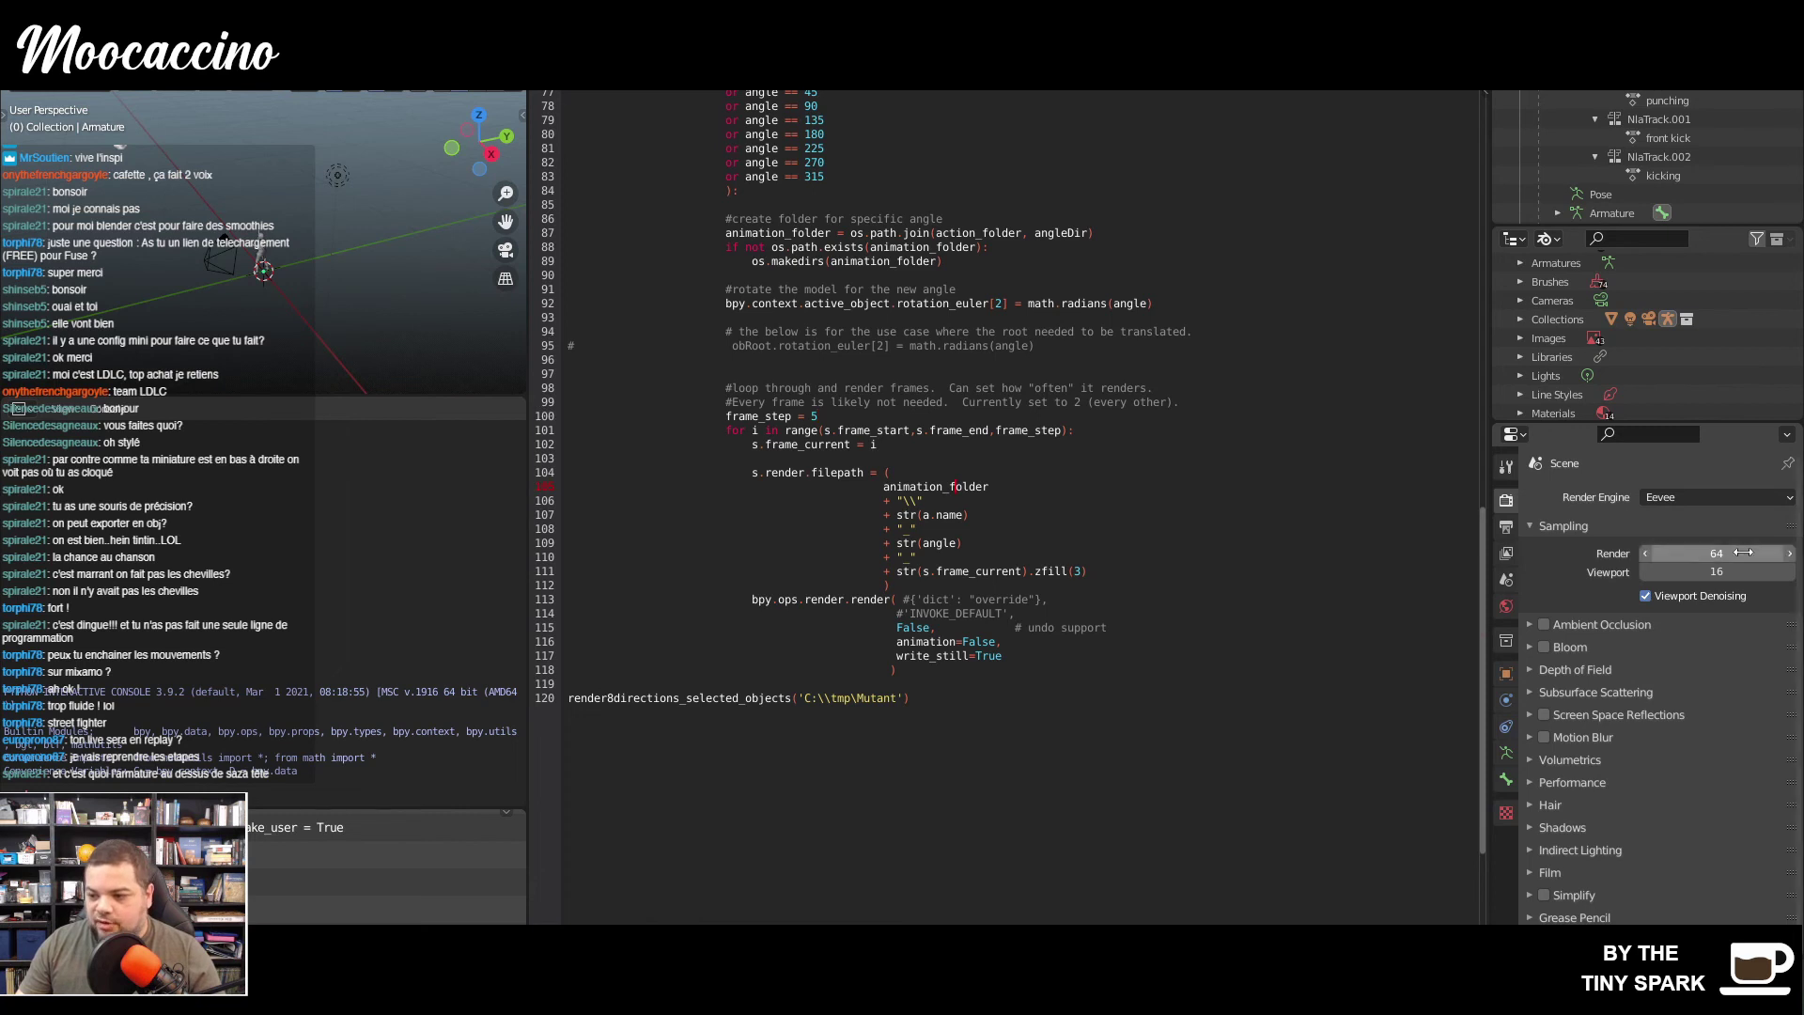
{"action": "left_click", "coordinate": [1258, 496]}
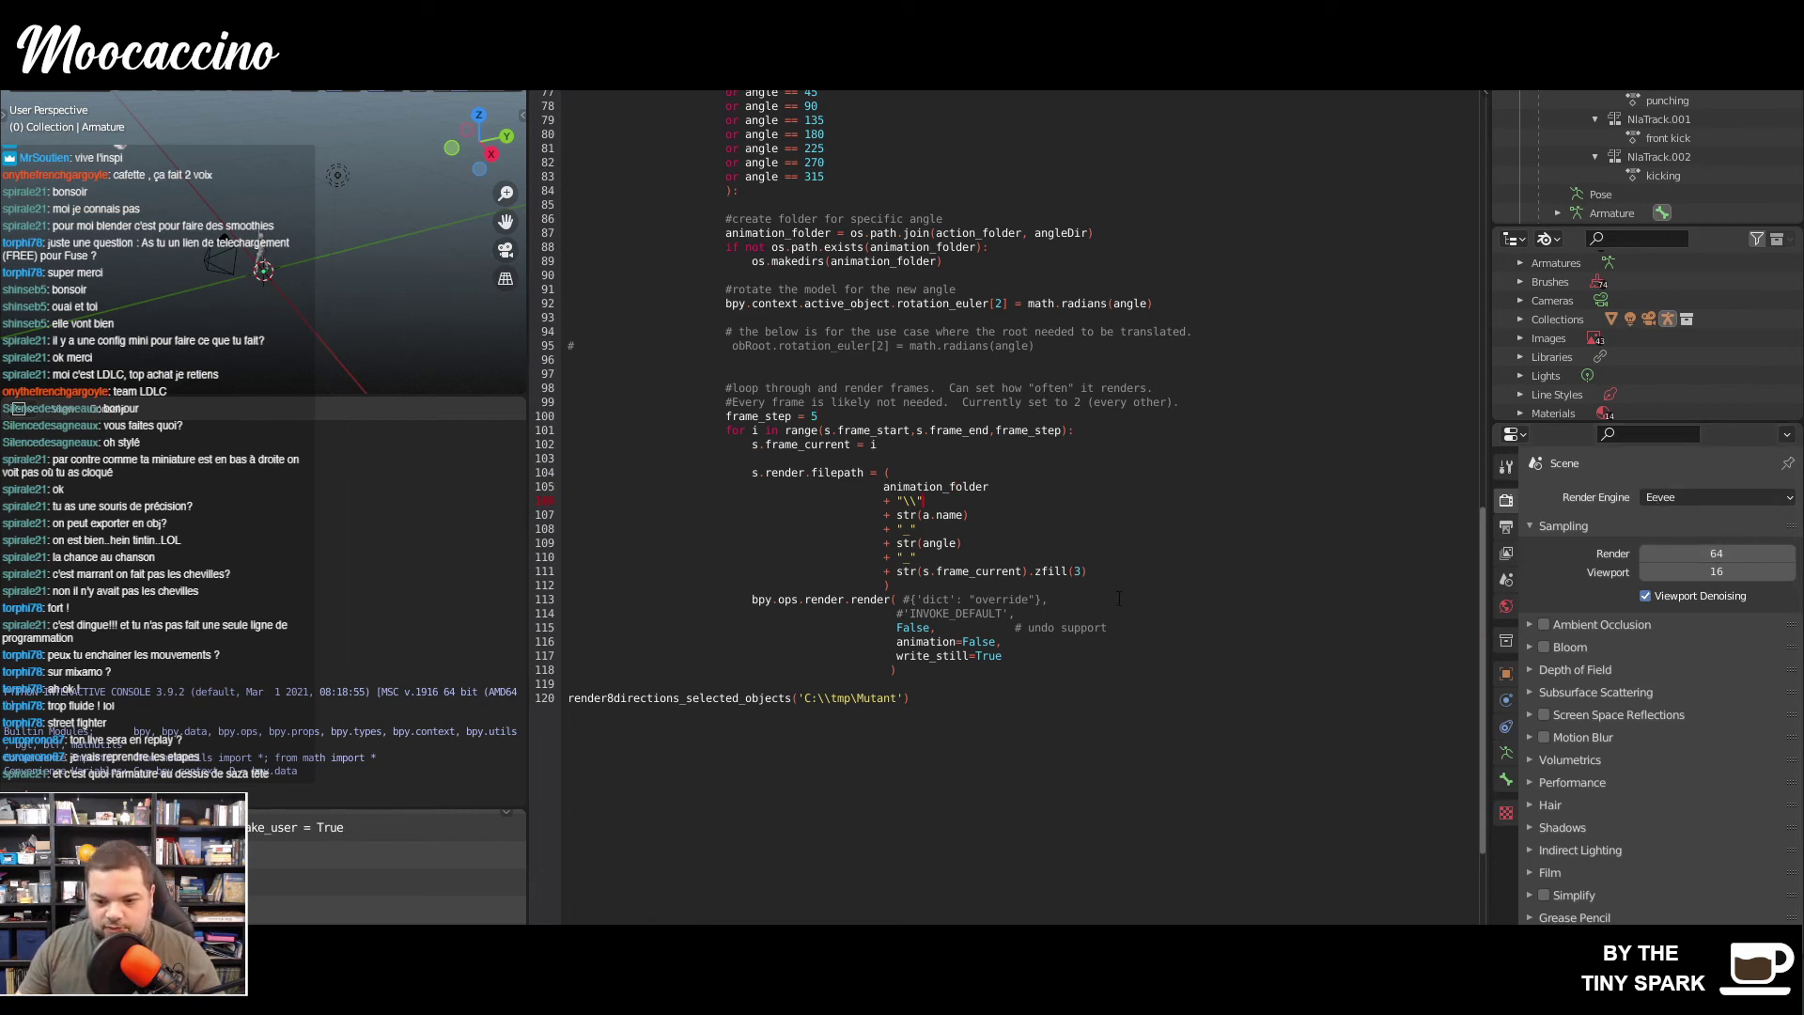
- Change the output path in the script's final render call from the Mutant folder to 'C:\\tmp\Cafette'
{"action": "left_click", "coordinate": [871, 700]}
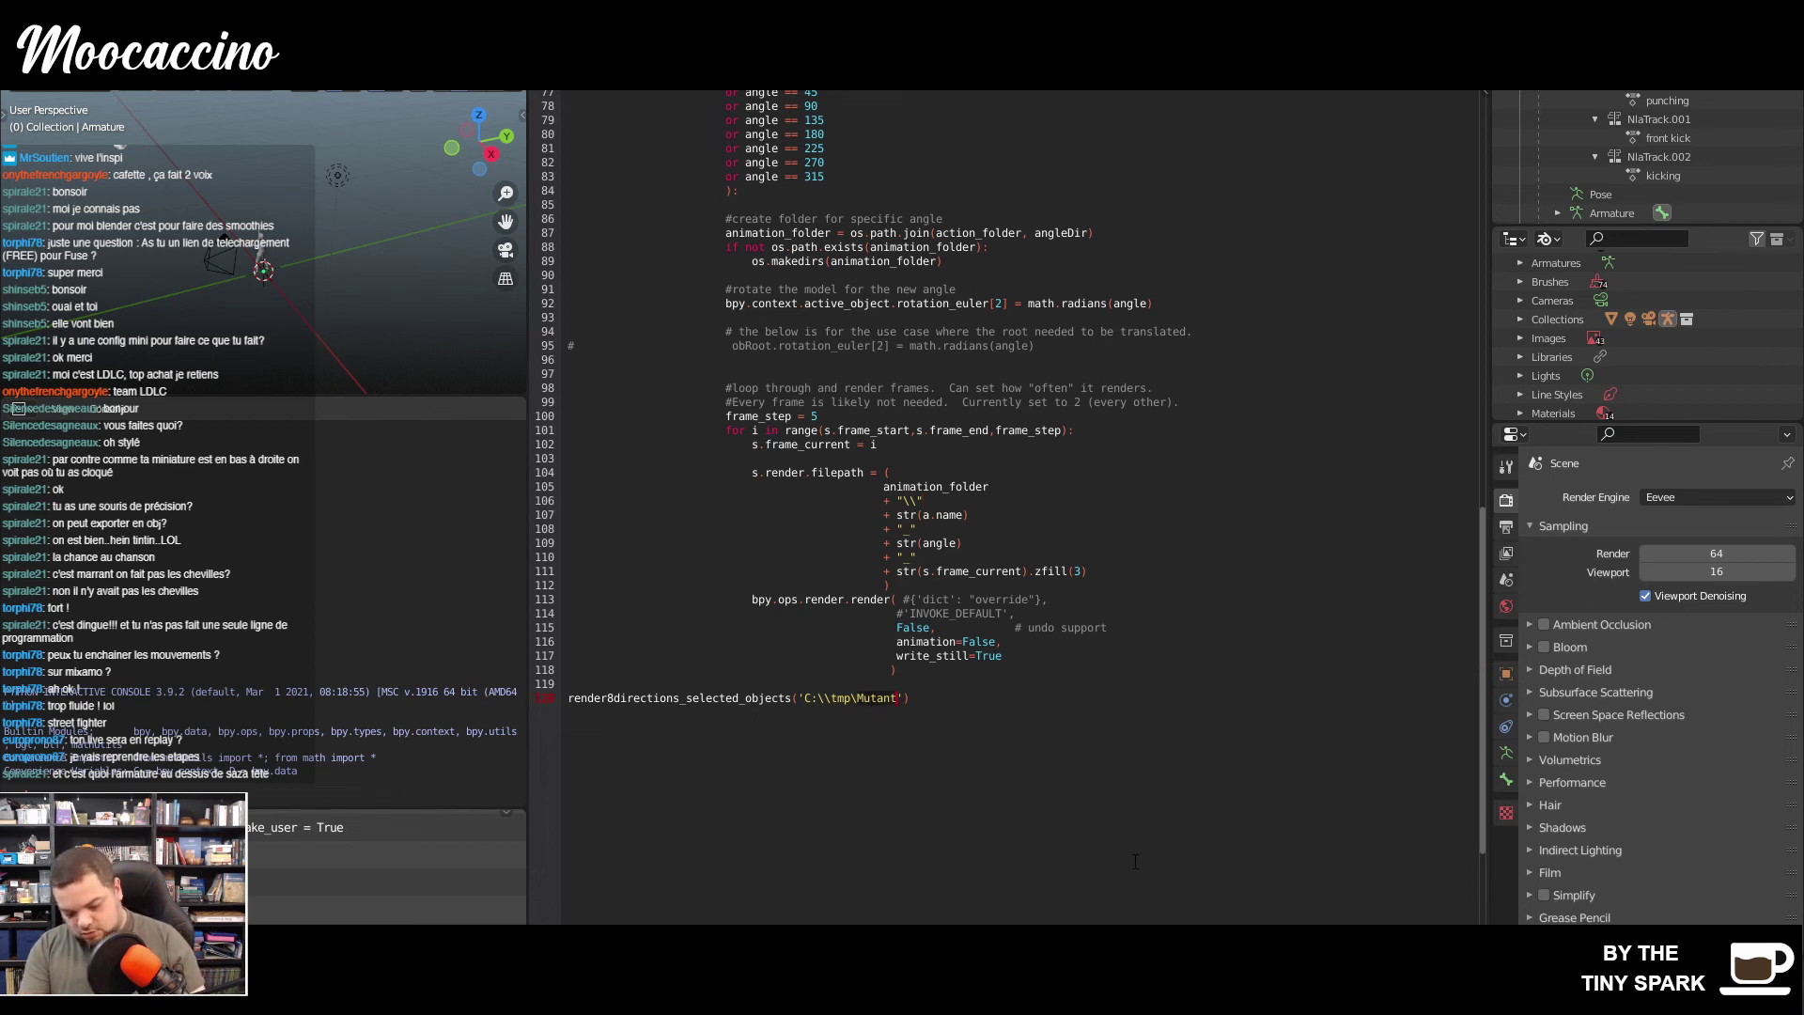
{"action": "key", "text": "BackSpace"}
{"action": "key", "text": "BackSpace"}
{"action": "key", "text": "BackSpace"}
{"action": "key", "text": "BackSpace"}
{"action": "key", "text": "BackSpace"}
{"action": "key", "text": "BackSpace"}
{"action": "type", "text": "Cafette"}
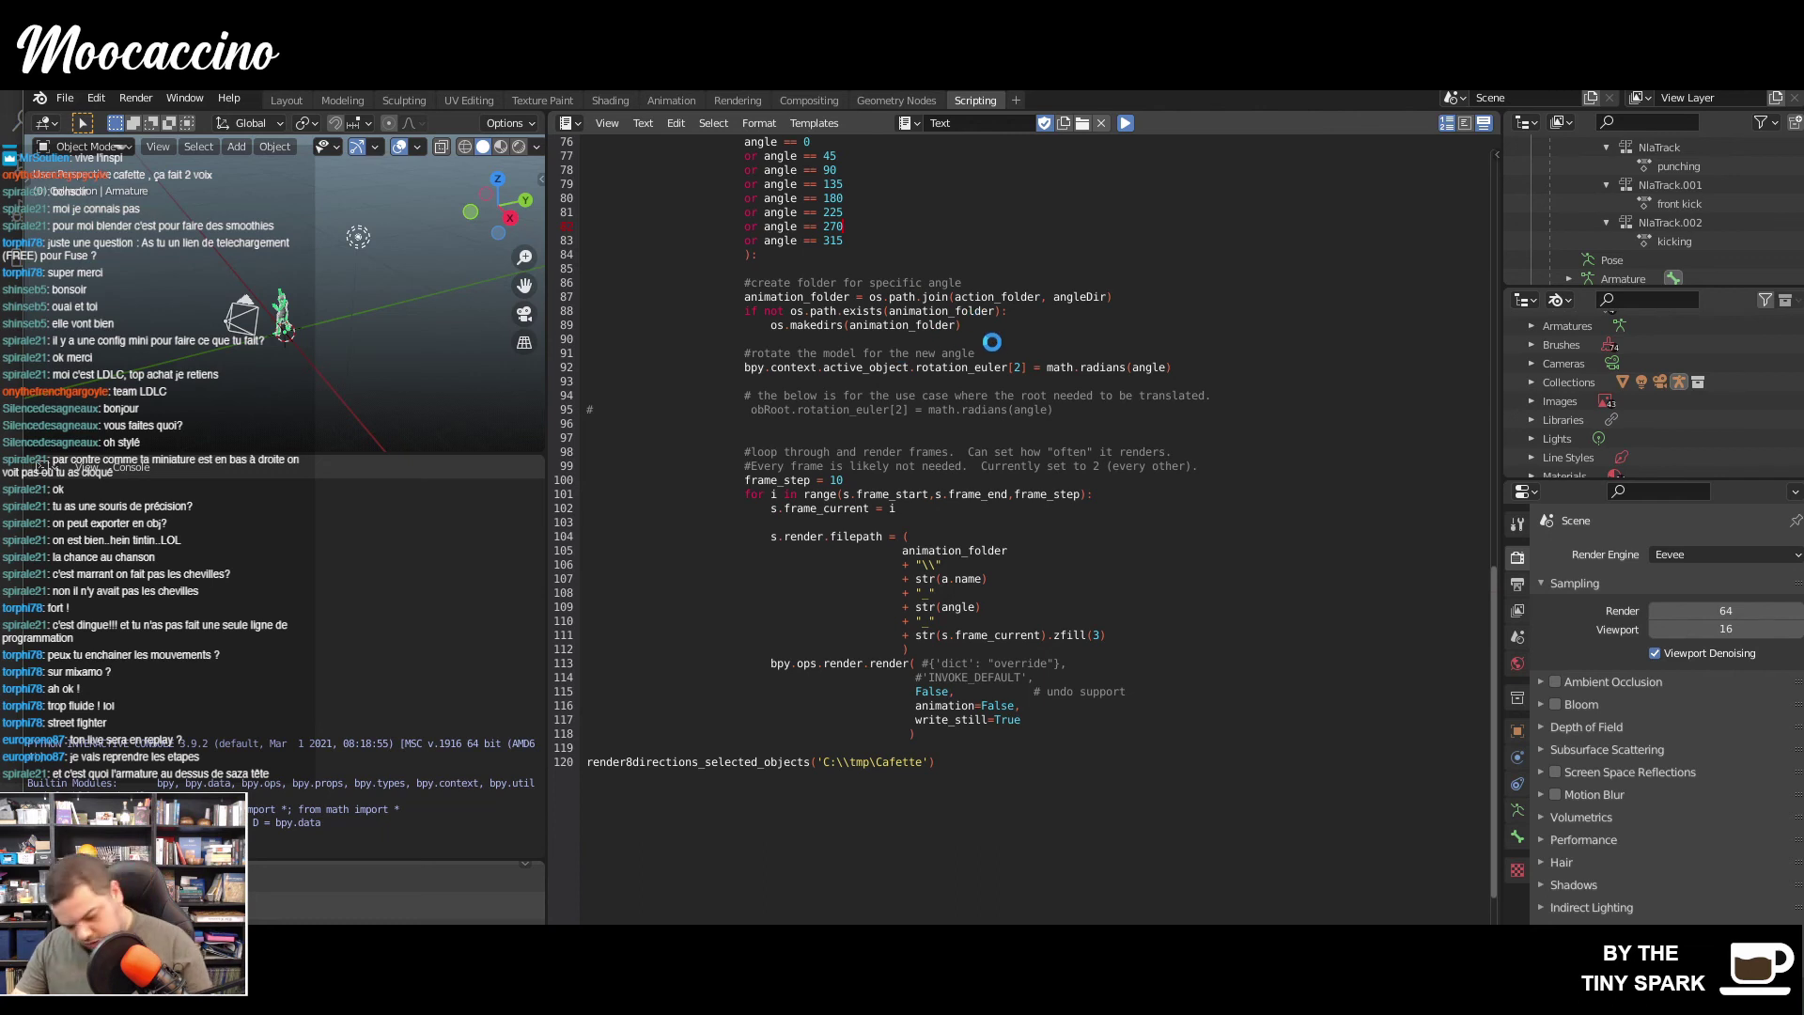
- Switch to File Explorer, browse the local disk and examine the kicking renders in several direction folders, including the 135 and 270 degree images
{"action": "key", "text": "super+e"}
{"action": "left_click", "coordinate": [103, 554]}
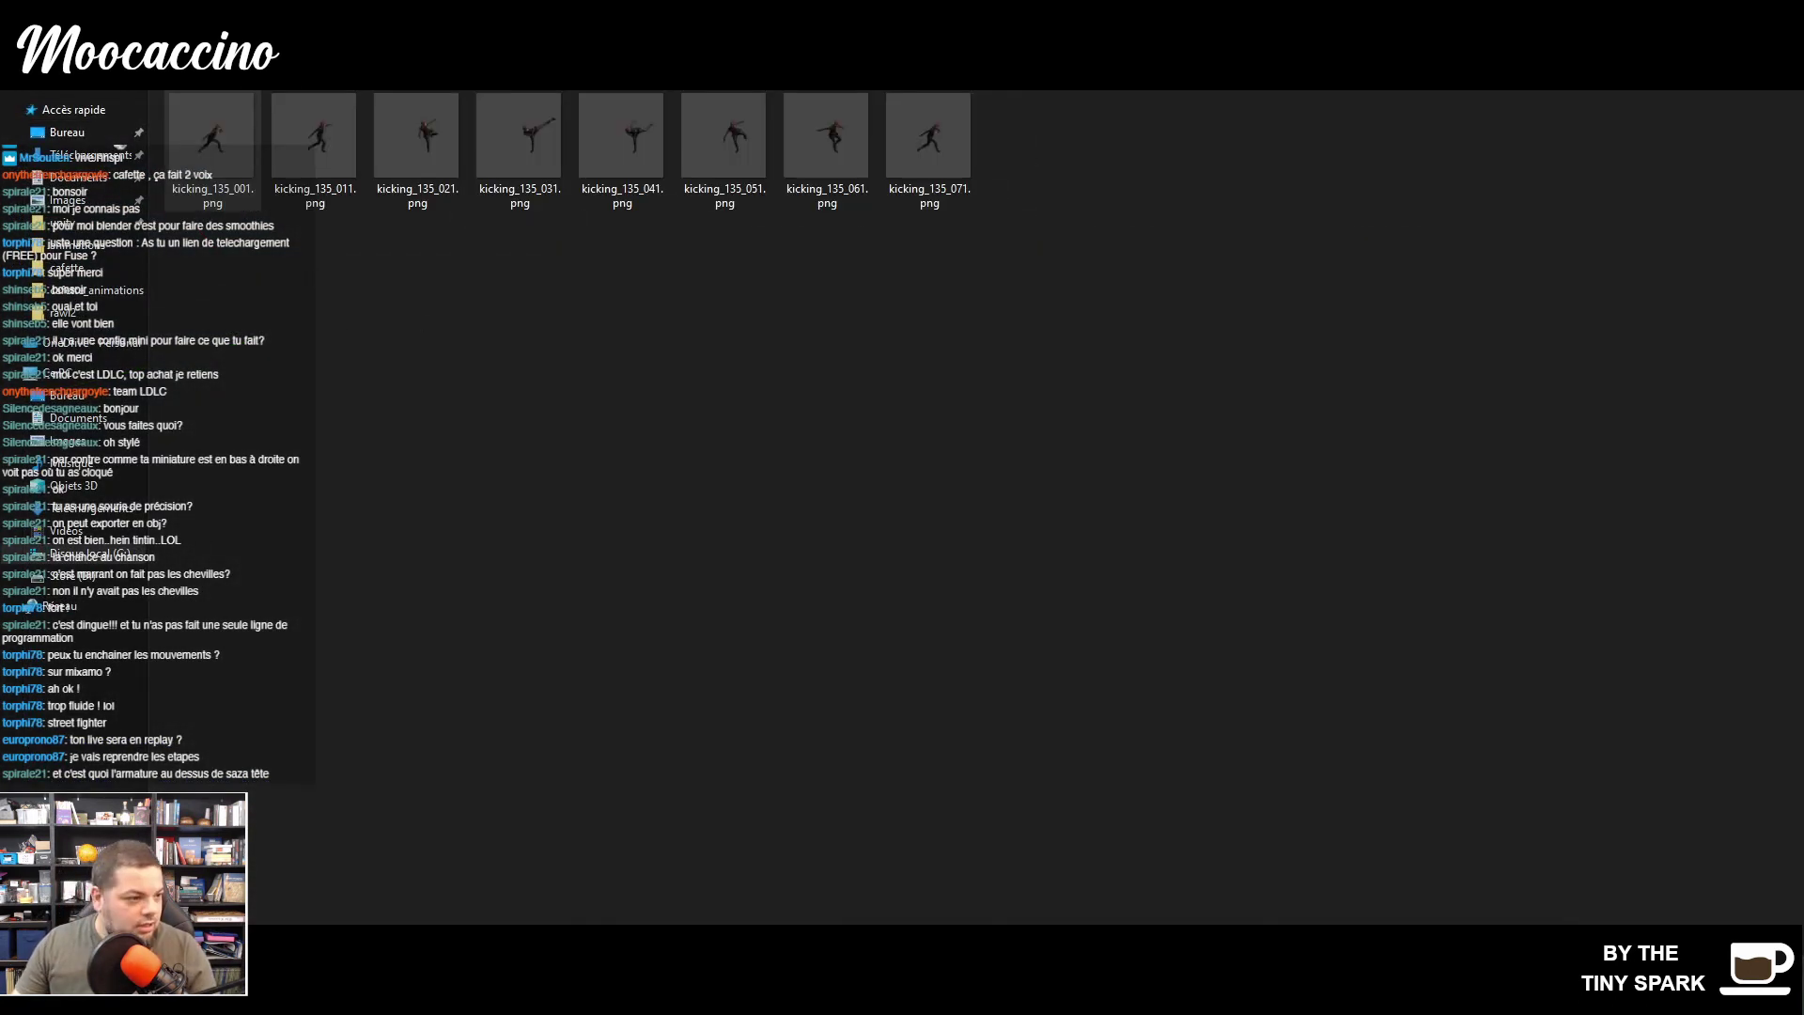
{"action": "left_click_drag", "start_coordinate": [2, 70], "coordinate": [1082, 140]}
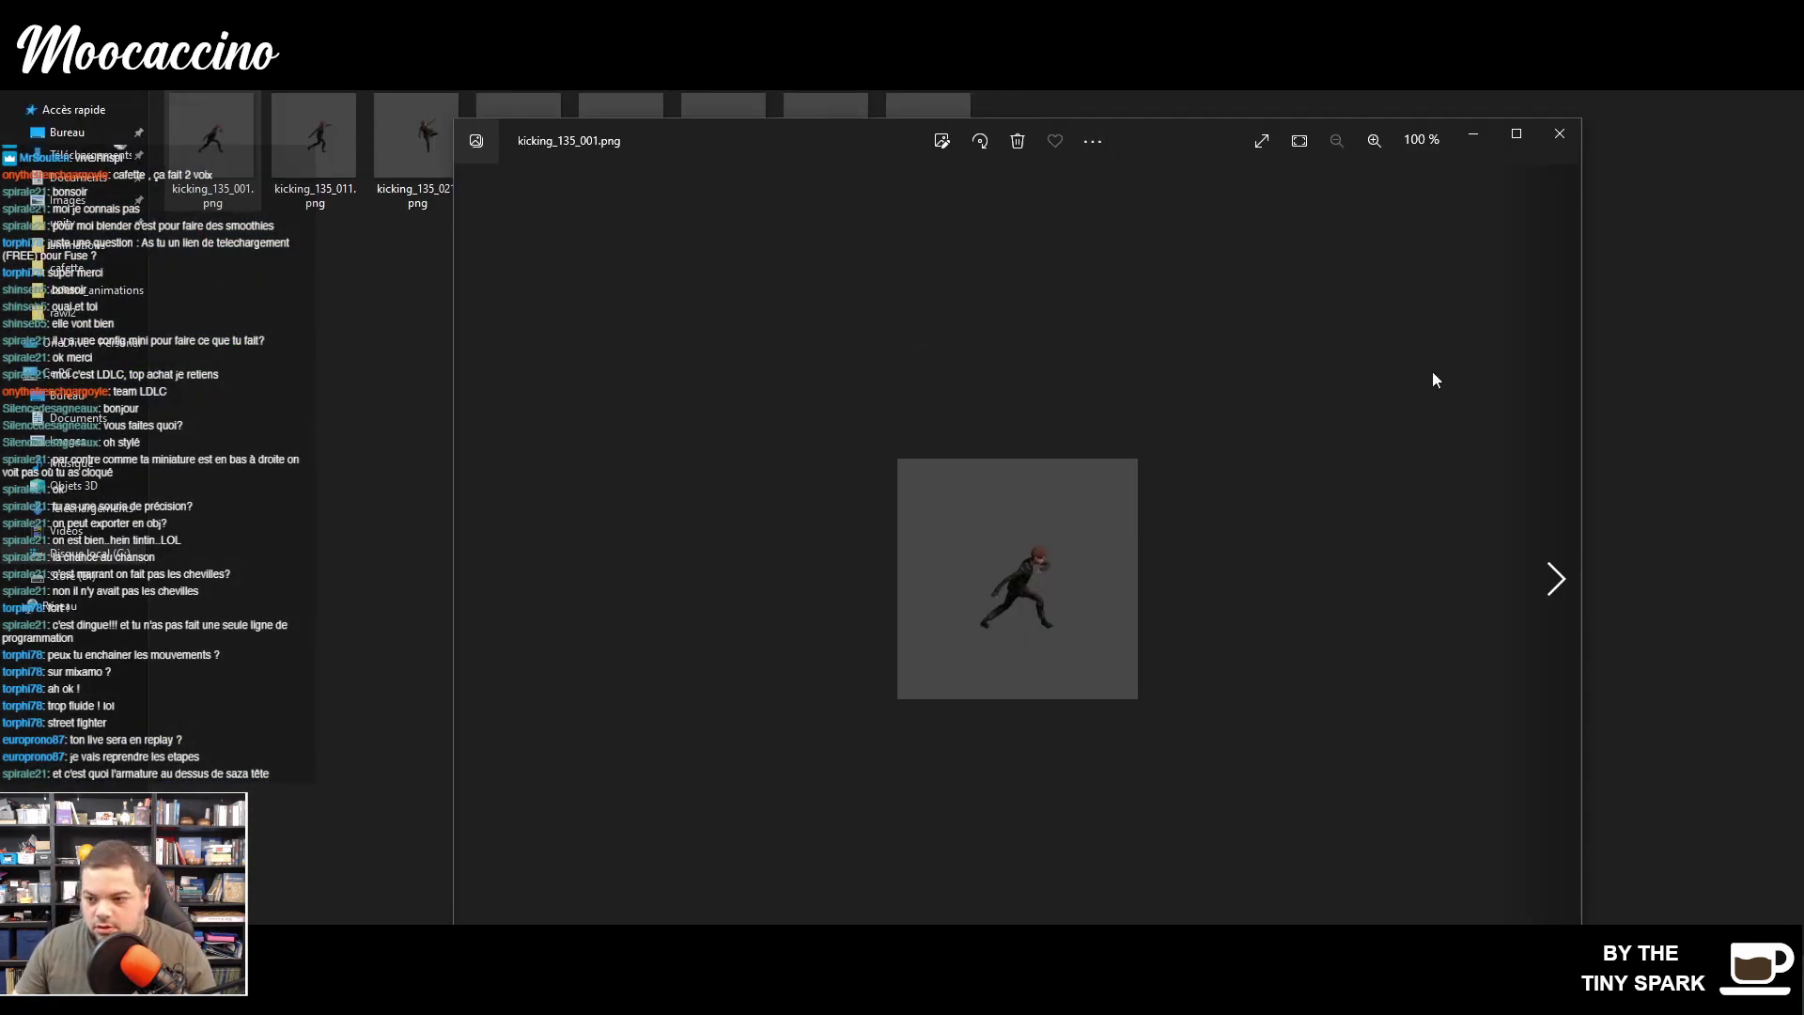
{"action": "left_click", "coordinate": [1506, 143]}
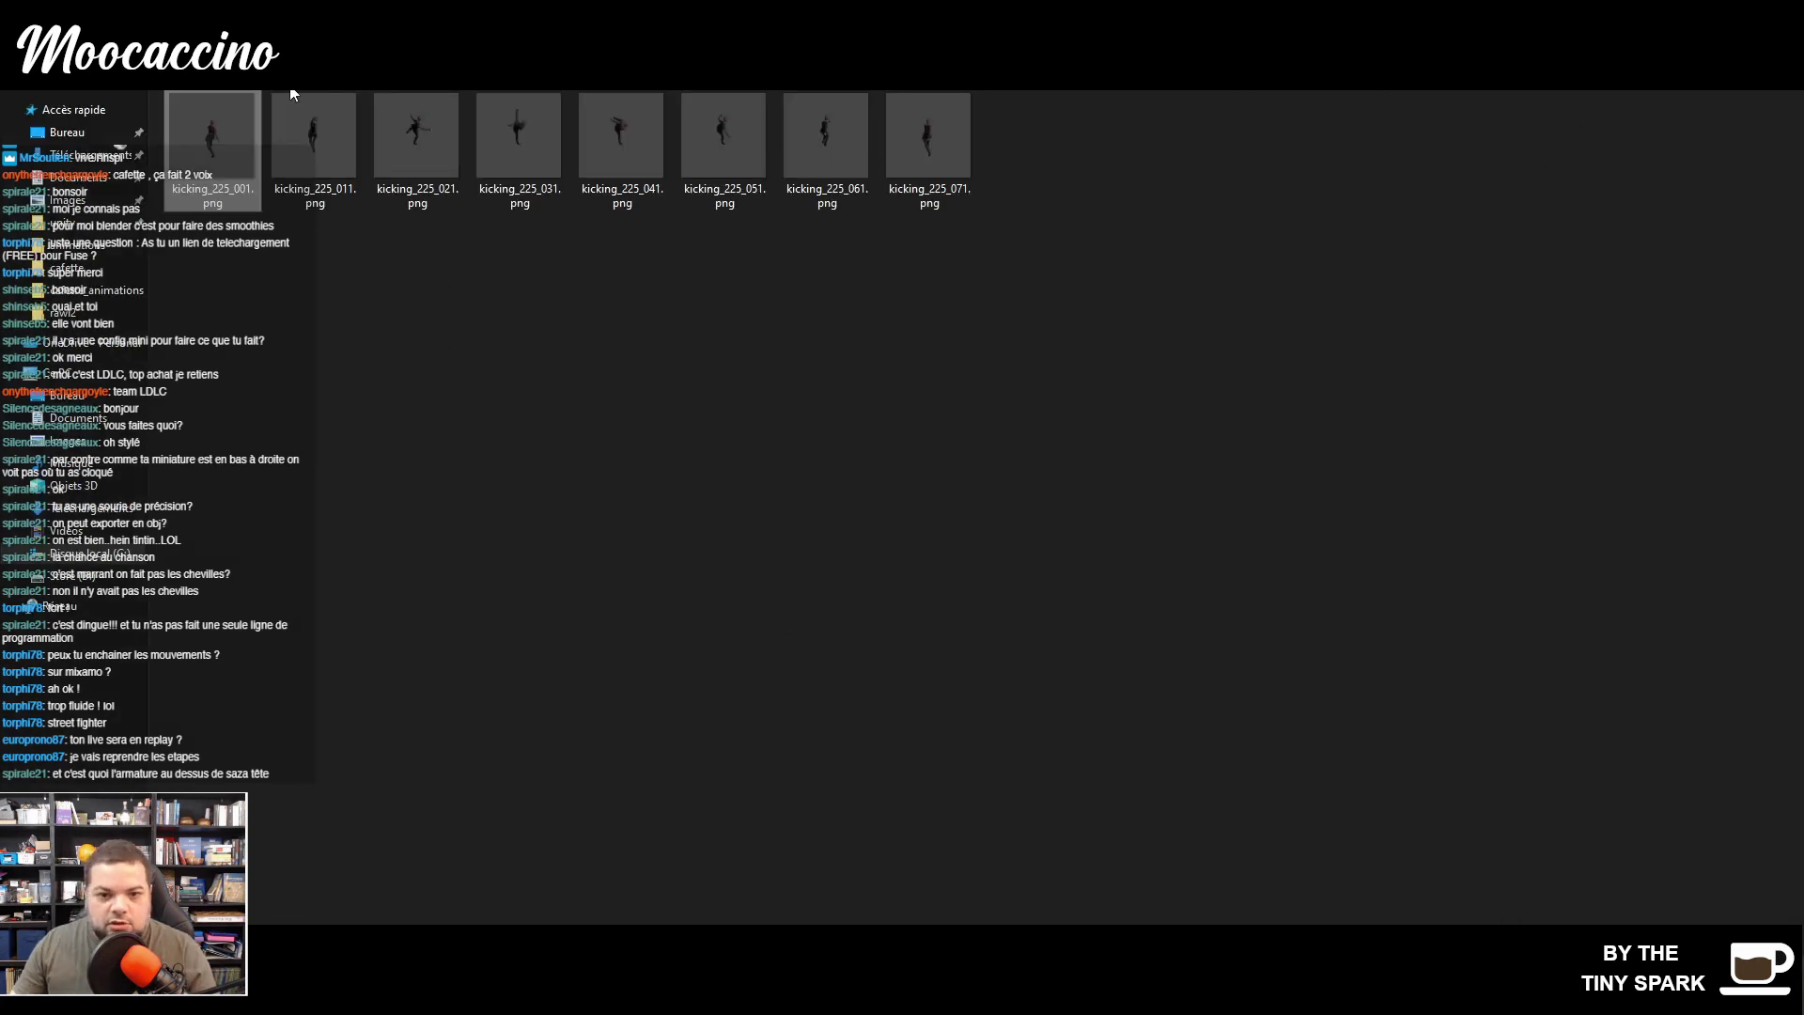
{"action": "key", "text": "alt+Up"}
{"action": "double_click", "coordinate": [265, 184]}
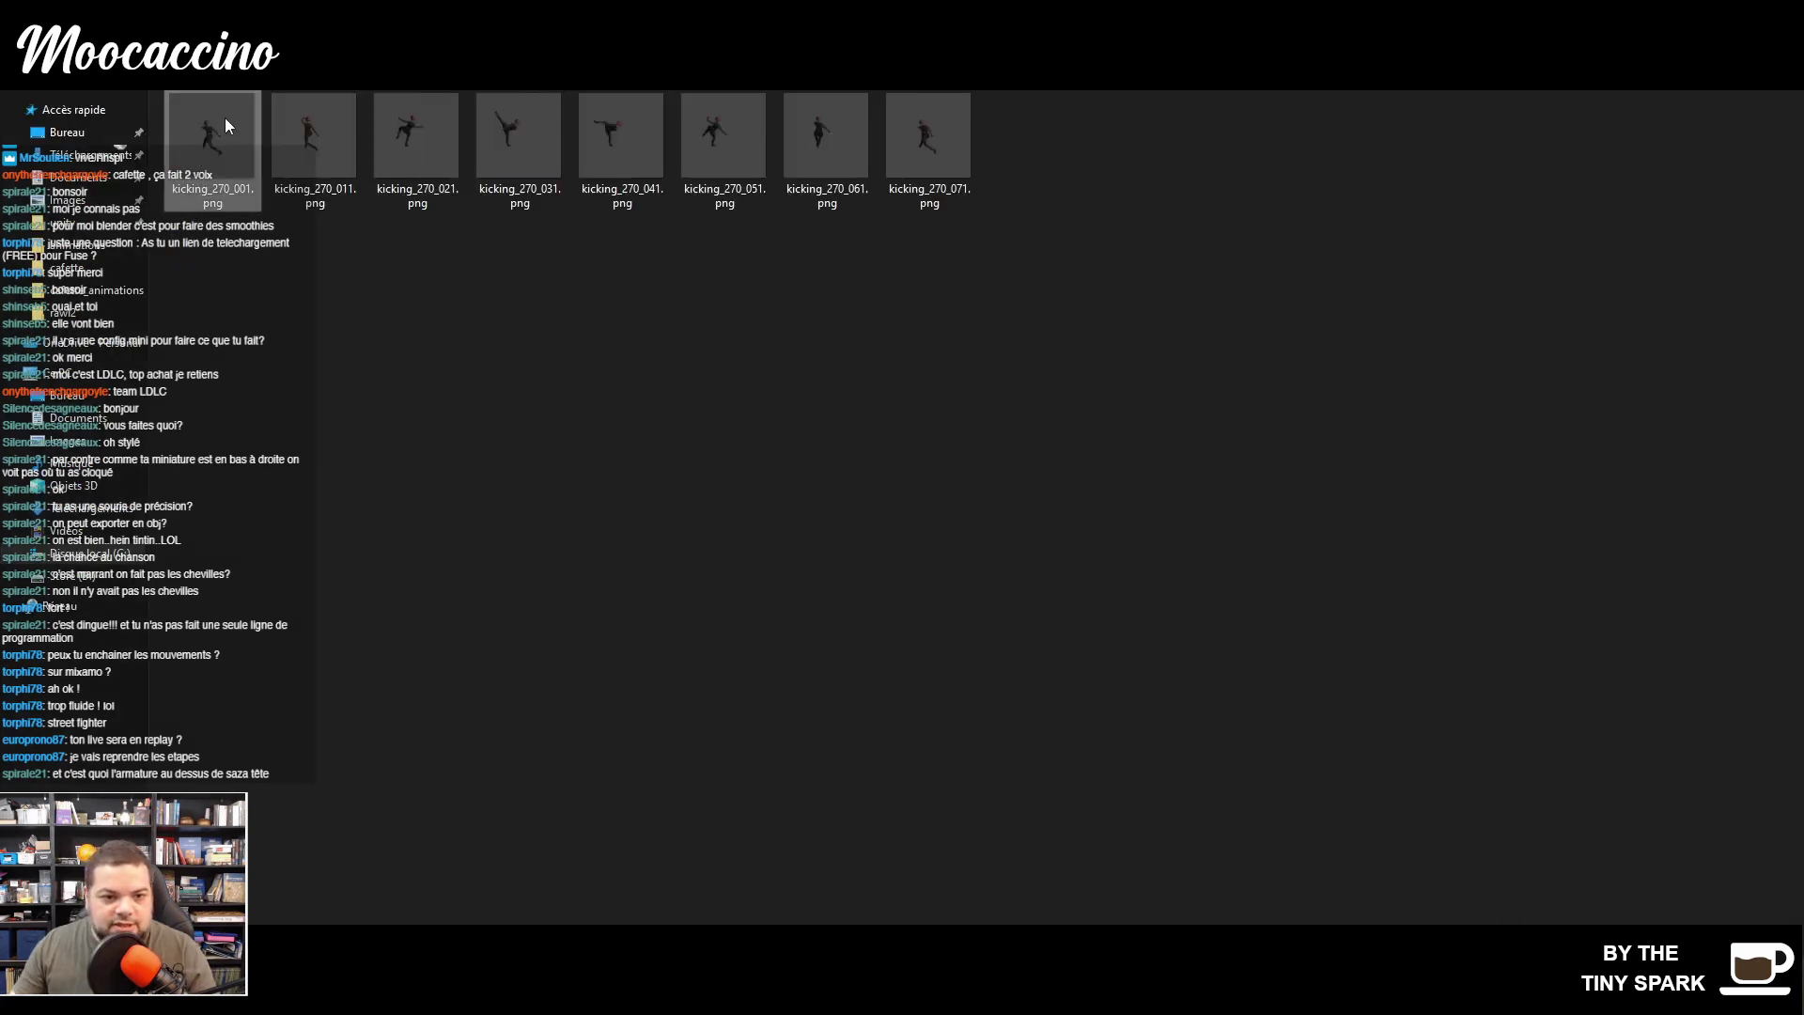
{"action": "double_click", "coordinate": [225, 123]}
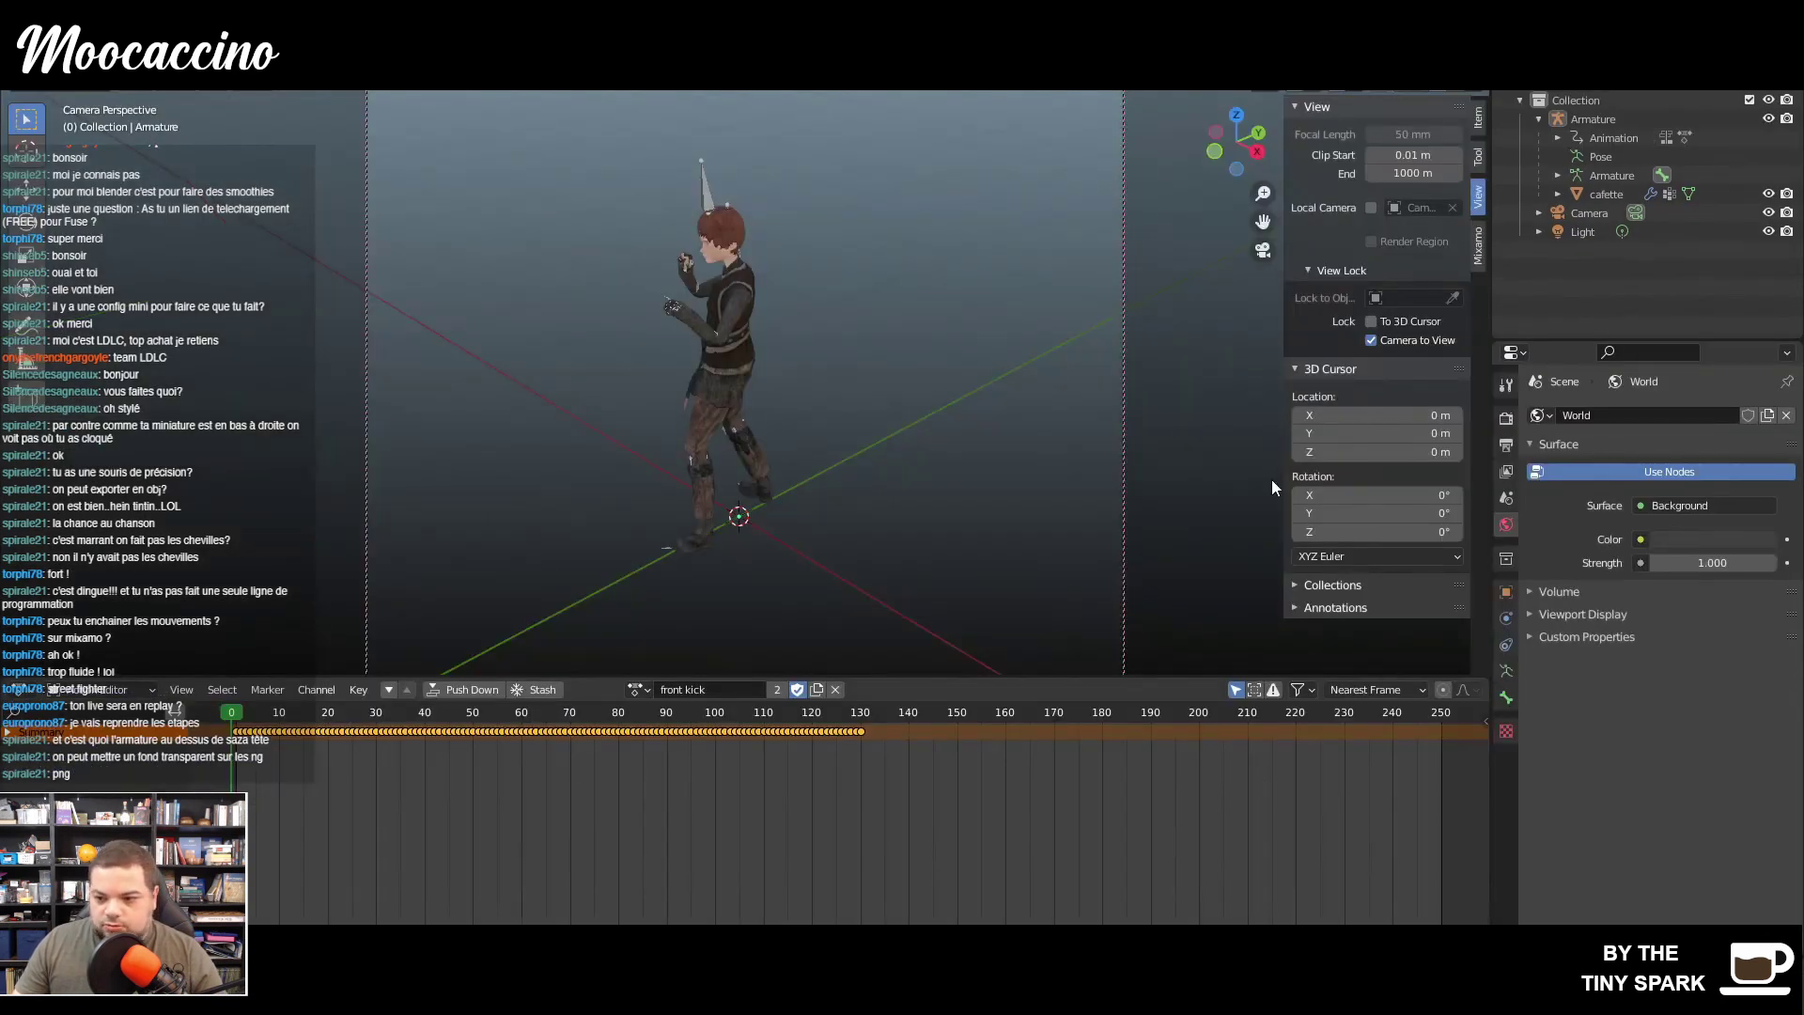
- Enable a transparent film background in the render settings, and try GPU Compute as the device before returning to CPU
{"action": "left_click", "coordinate": [1551, 701]}
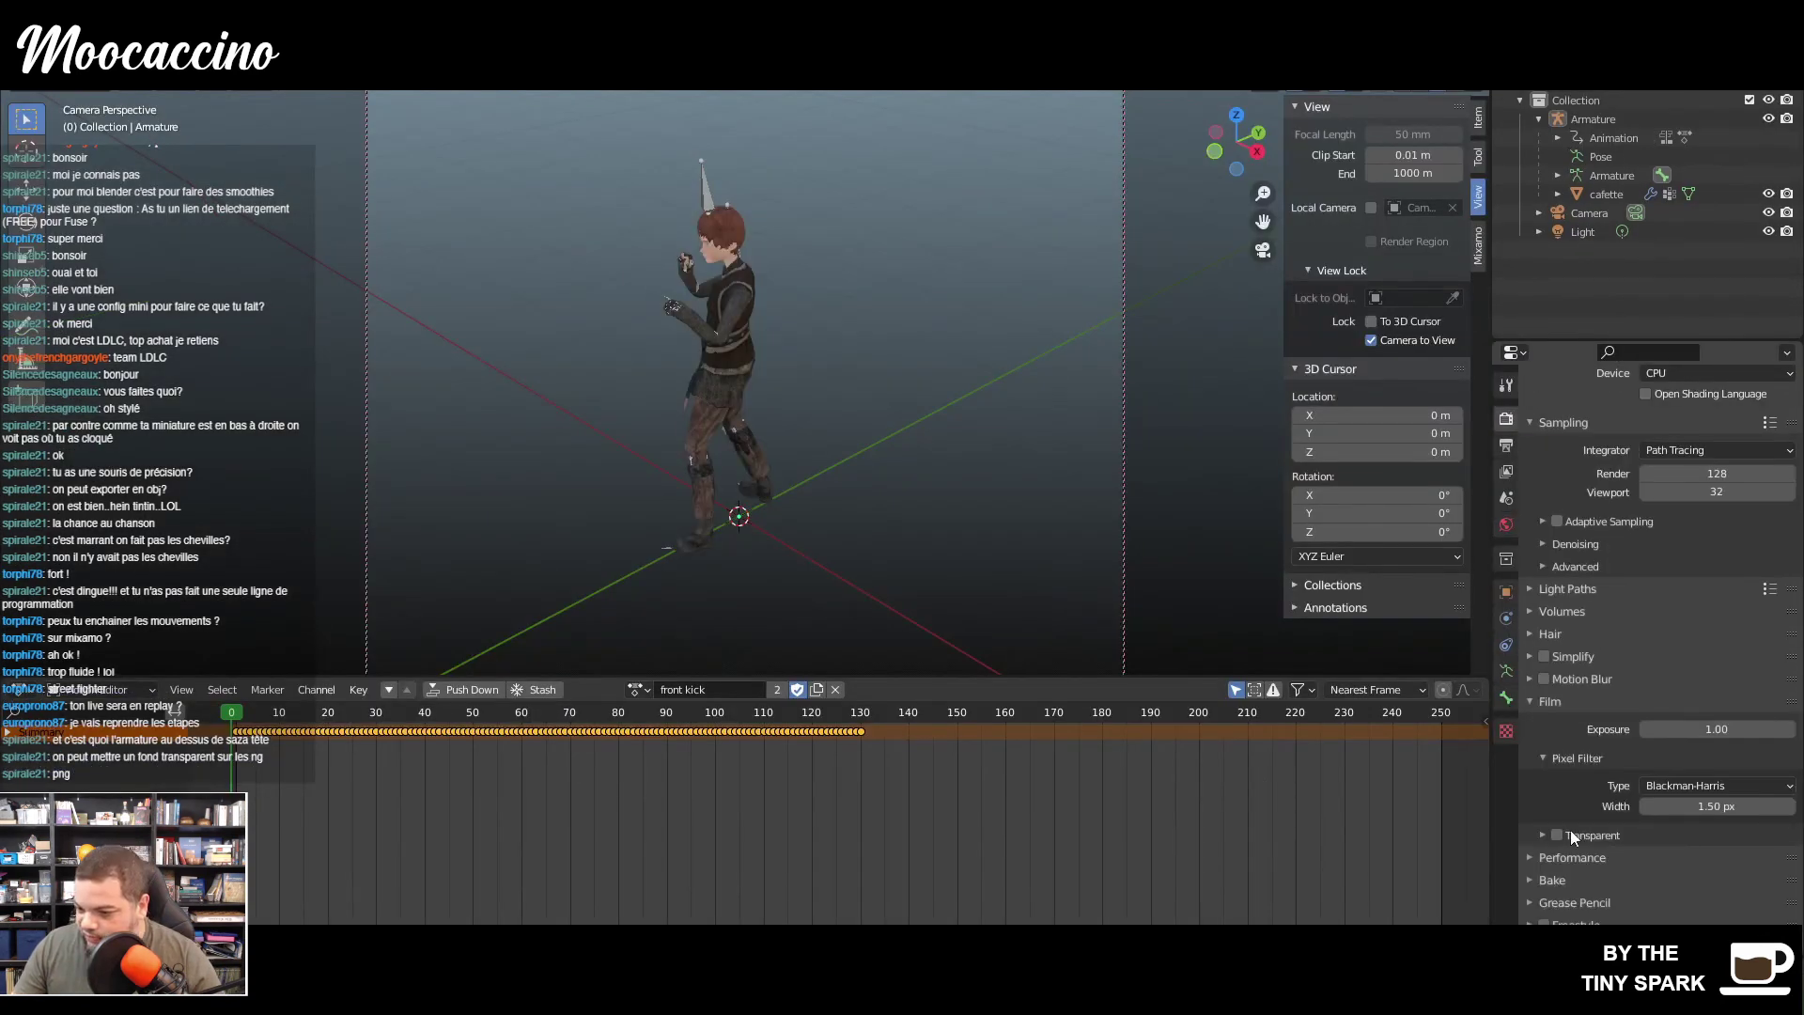
{"action": "left_click", "coordinate": [1671, 374]}
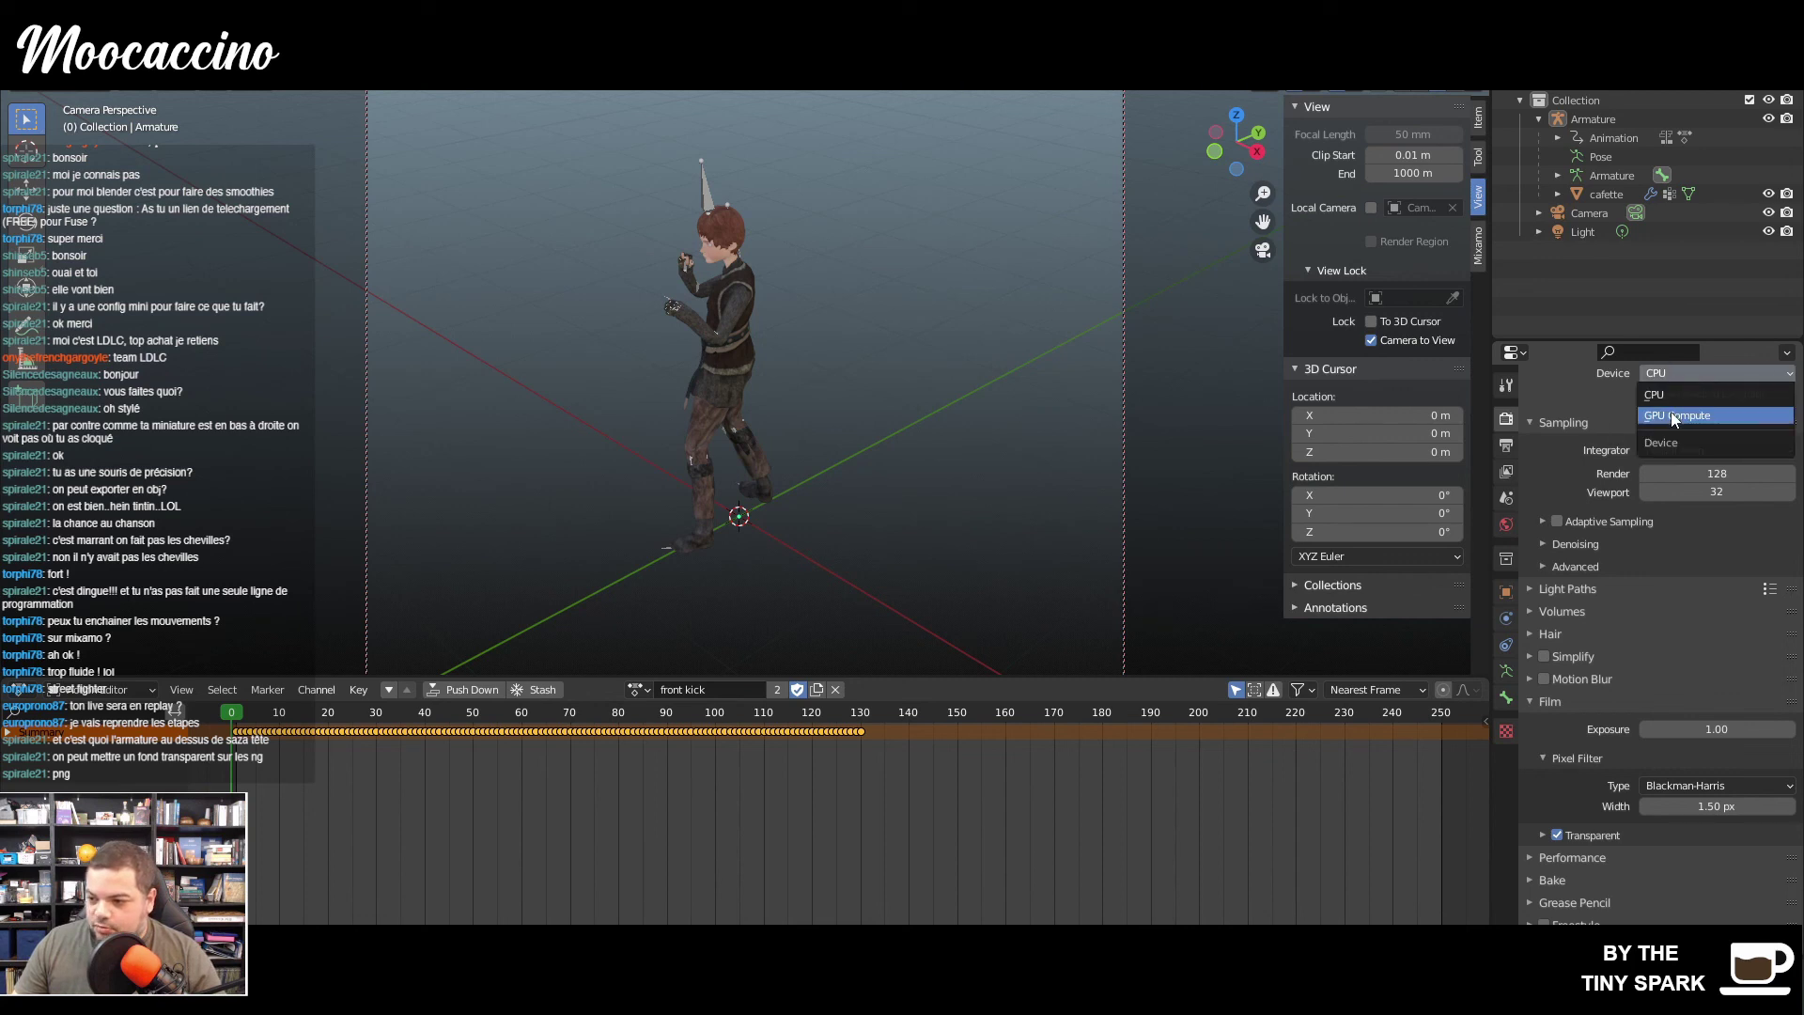
{"action": "left_click", "coordinate": [1671, 416]}
{"action": "left_click", "coordinate": [1657, 374]}
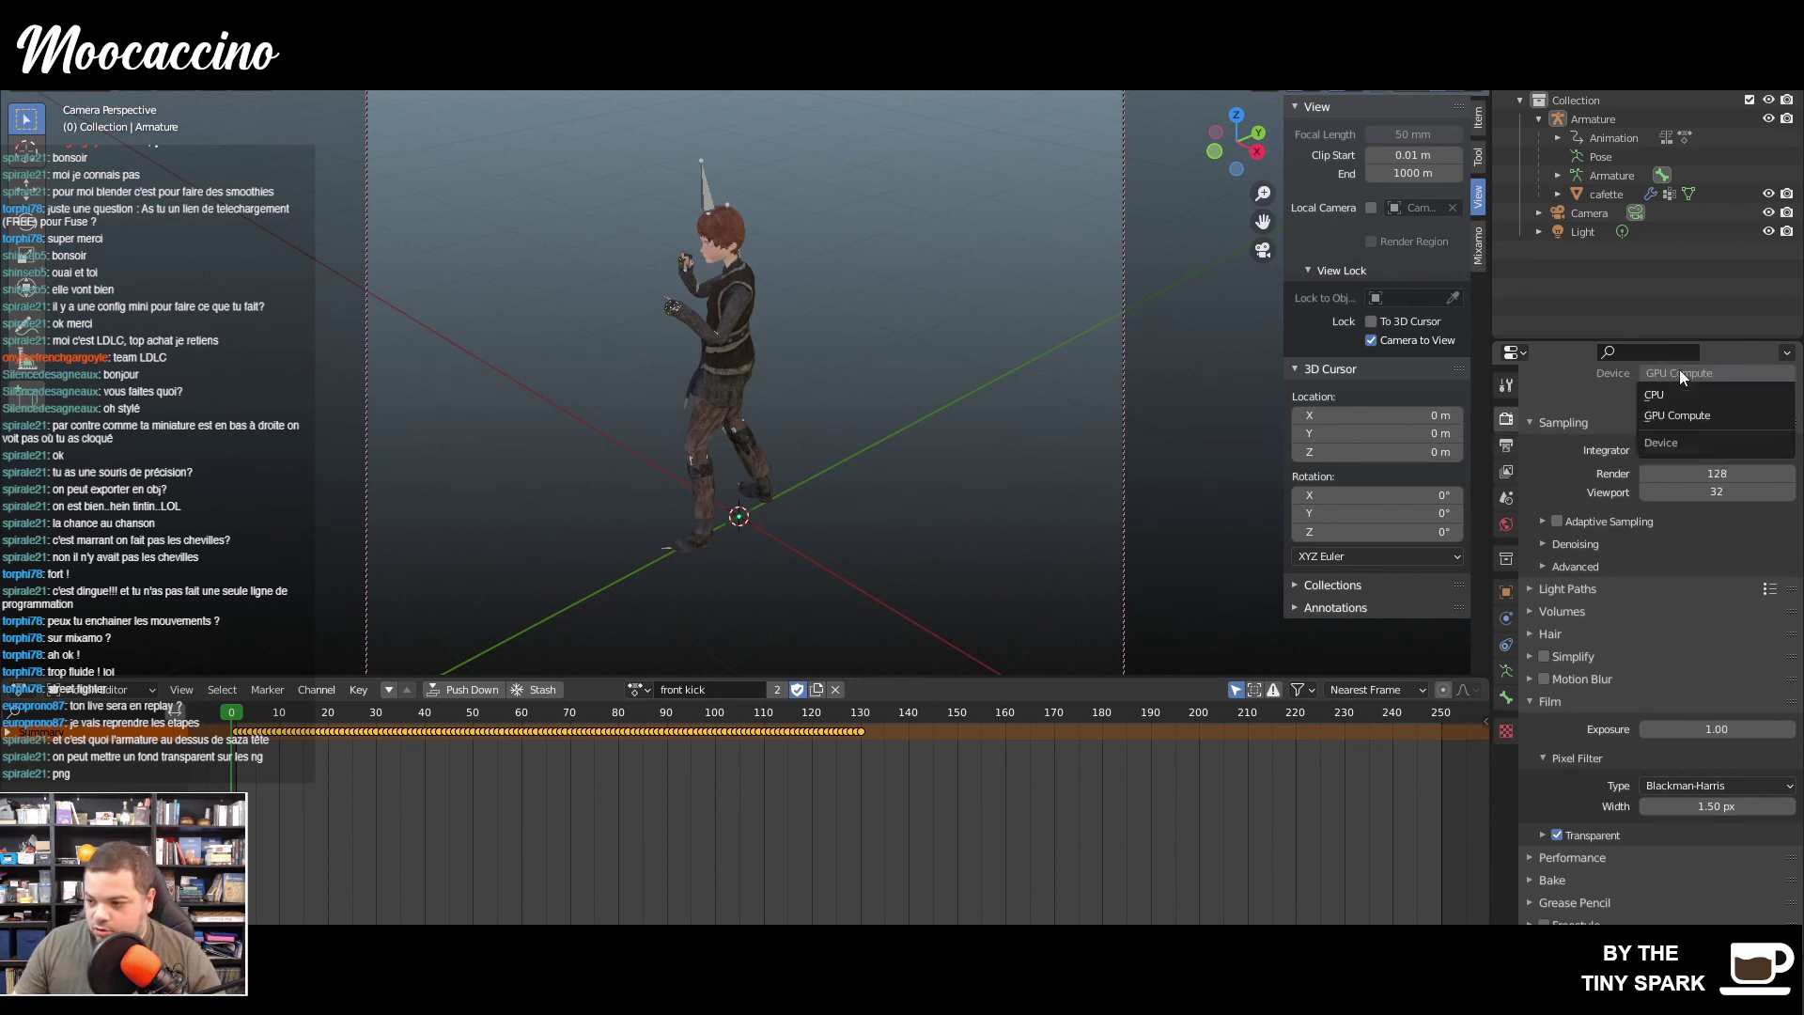
{"action": "left_click", "coordinate": [1667, 395]}
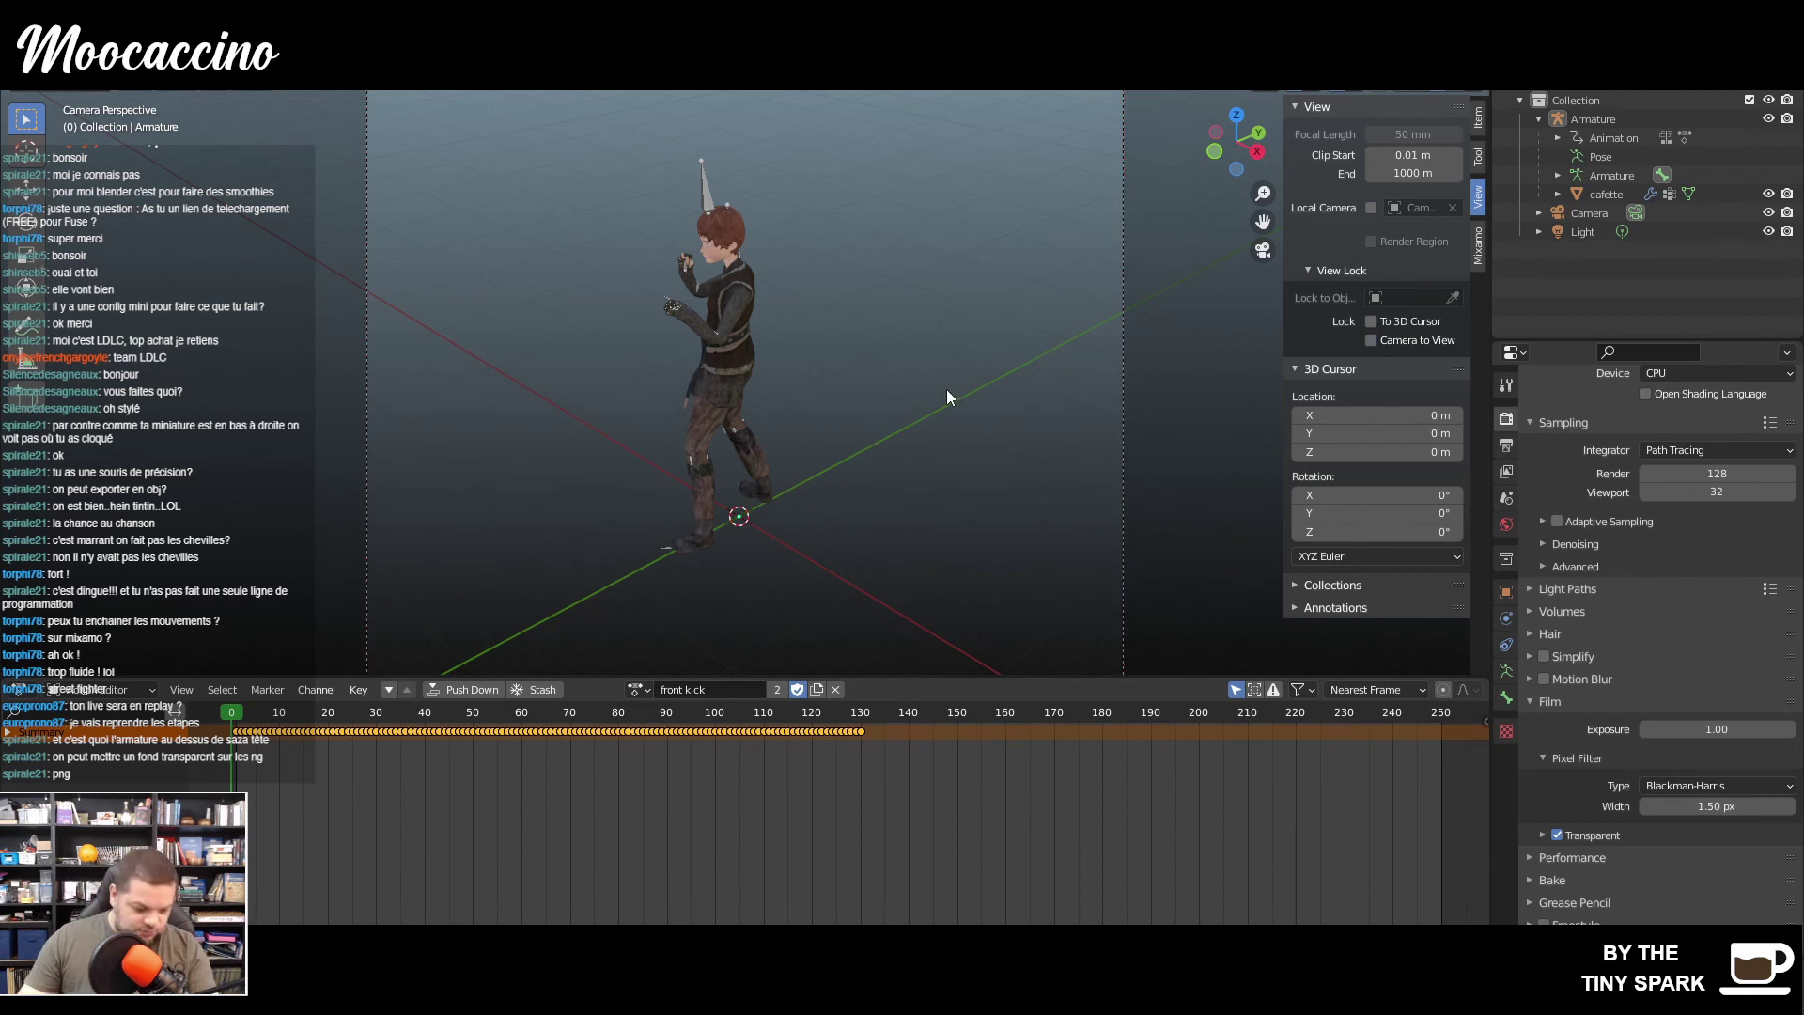
- Add a plane under the character and scale it up into a large ground surface
{"action": "key", "text": "shift+a"}
{"action": "mouse_move", "coordinate": [917, 374]}
{"action": "left_click", "coordinate": [1012, 373]}
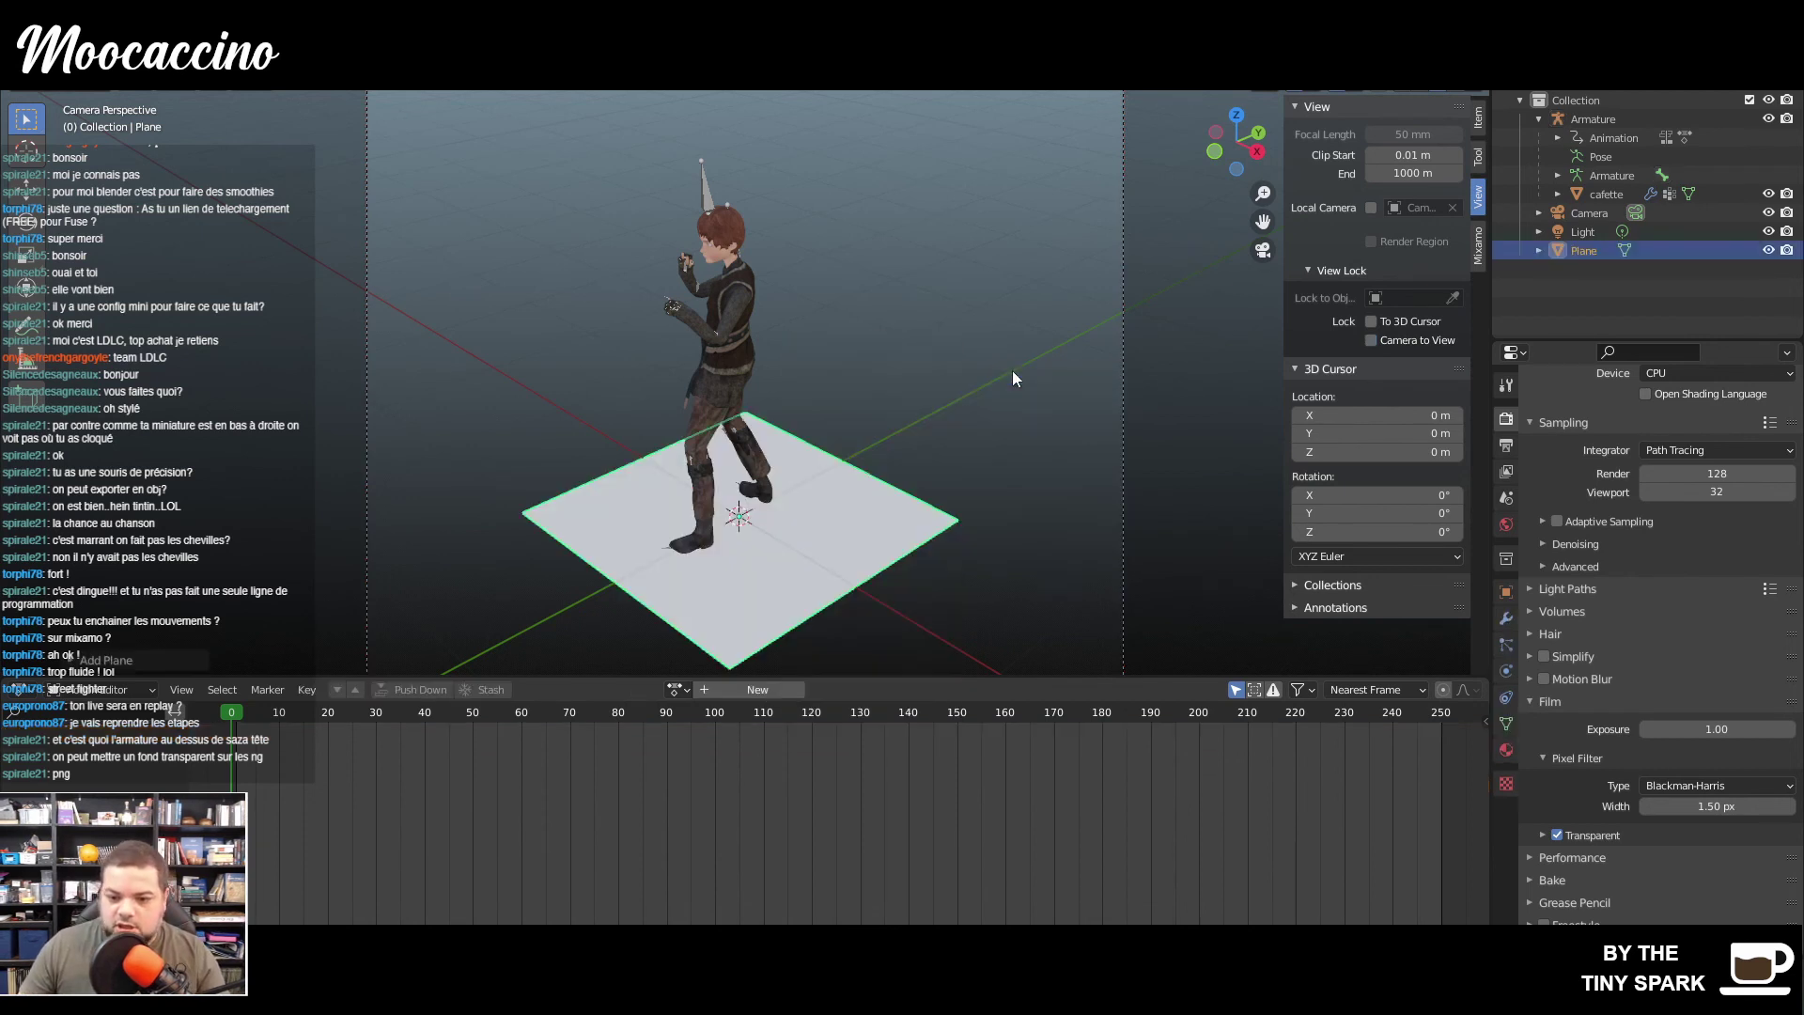
{"action": "key", "text": "s"}
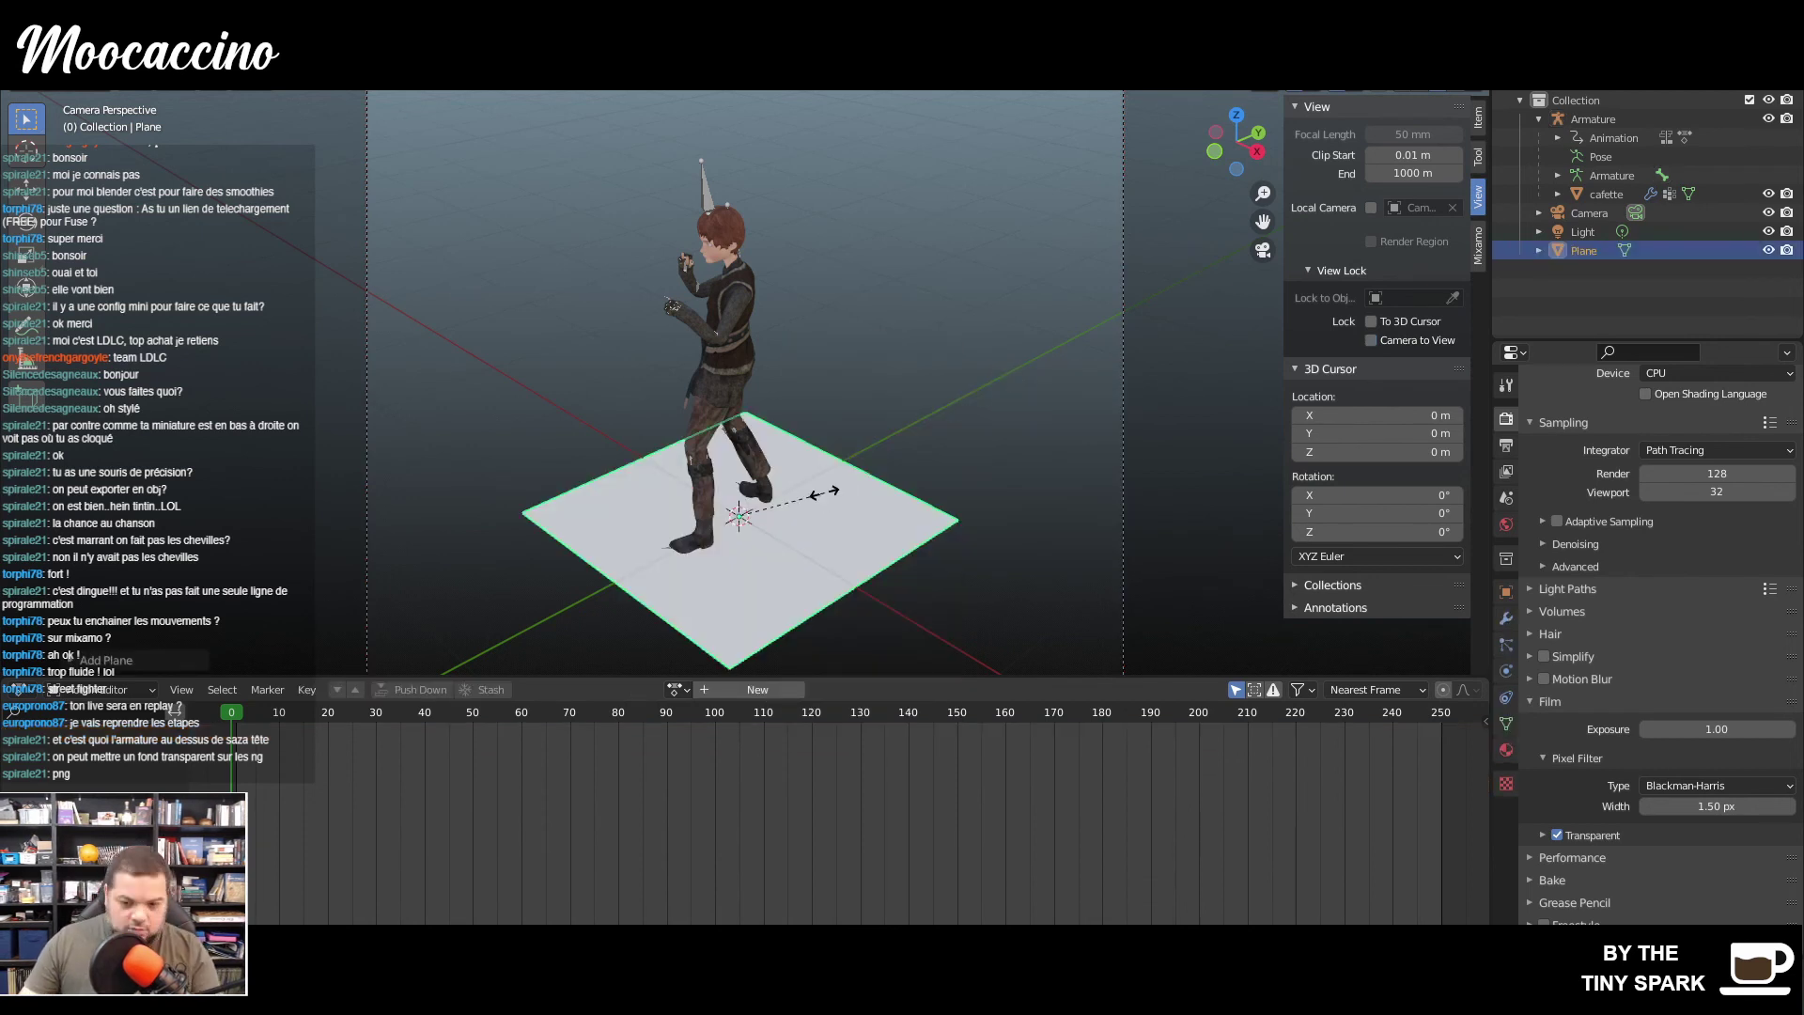
{"action": "left_click", "coordinate": [966, 408]}
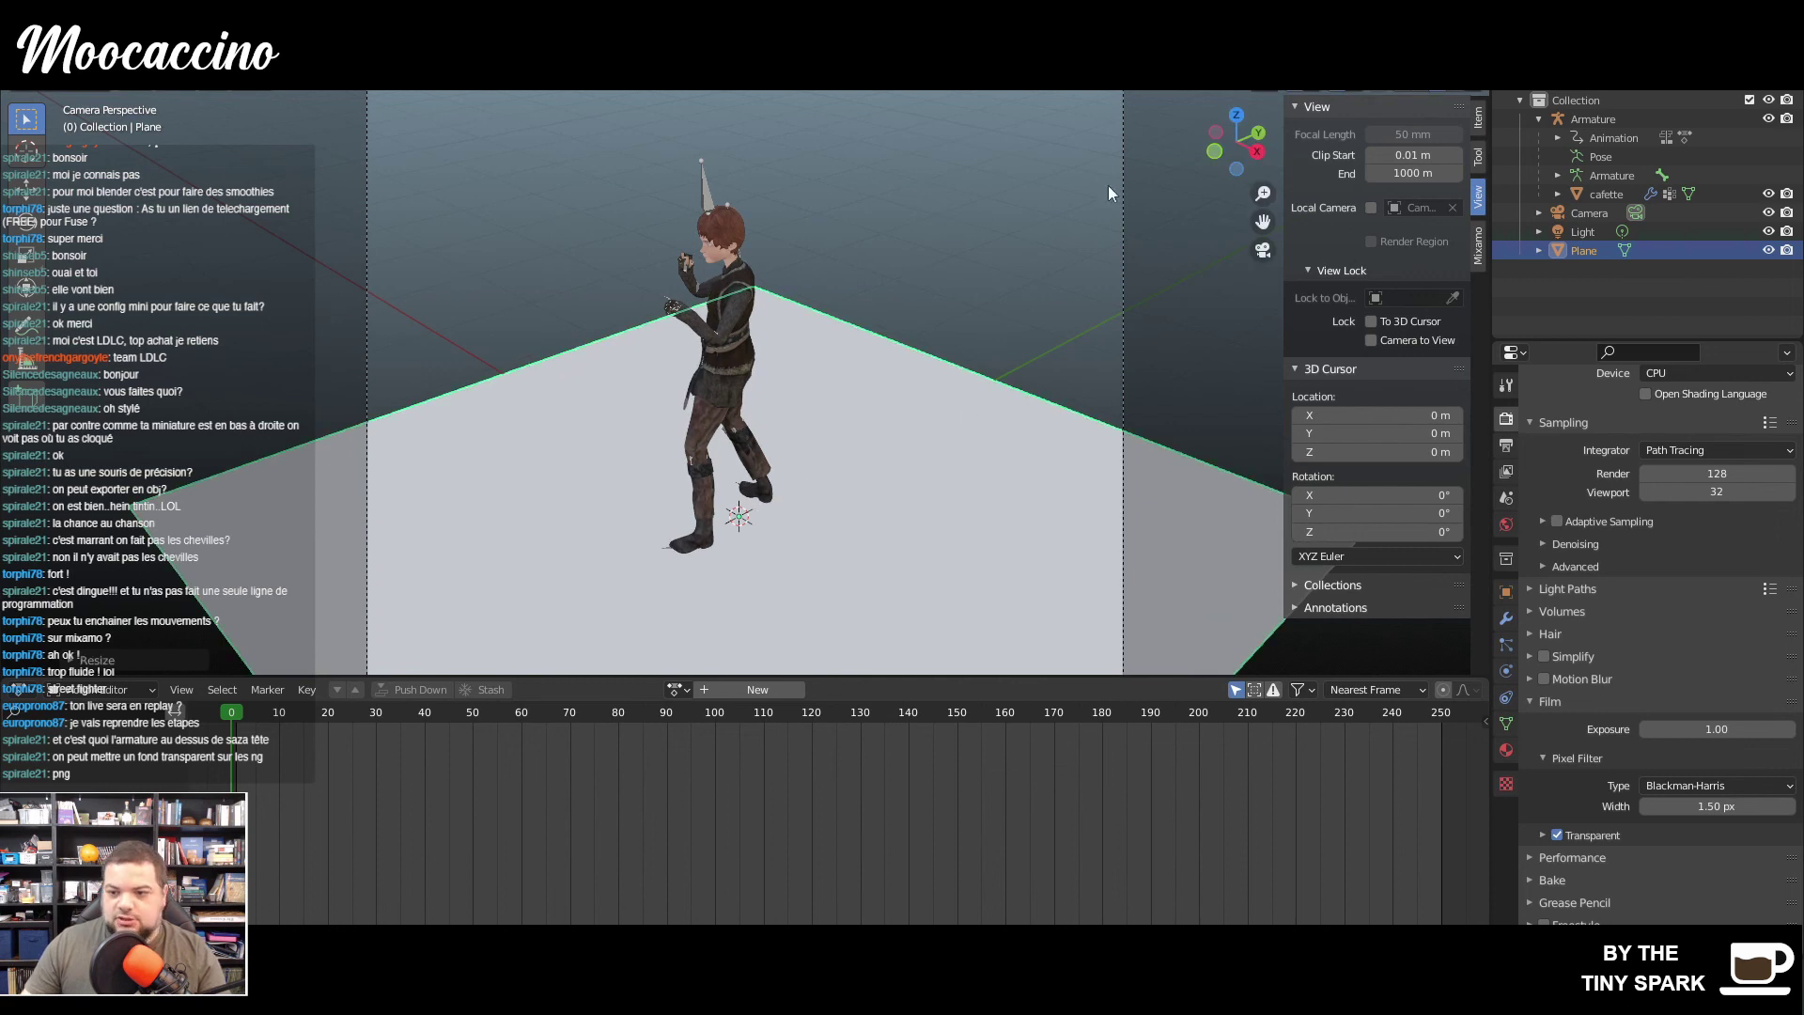
- Move the point light over the character in top view and preview the lighting in rendered shading from a perspective angle
{"action": "left_click", "coordinate": [1585, 232]}
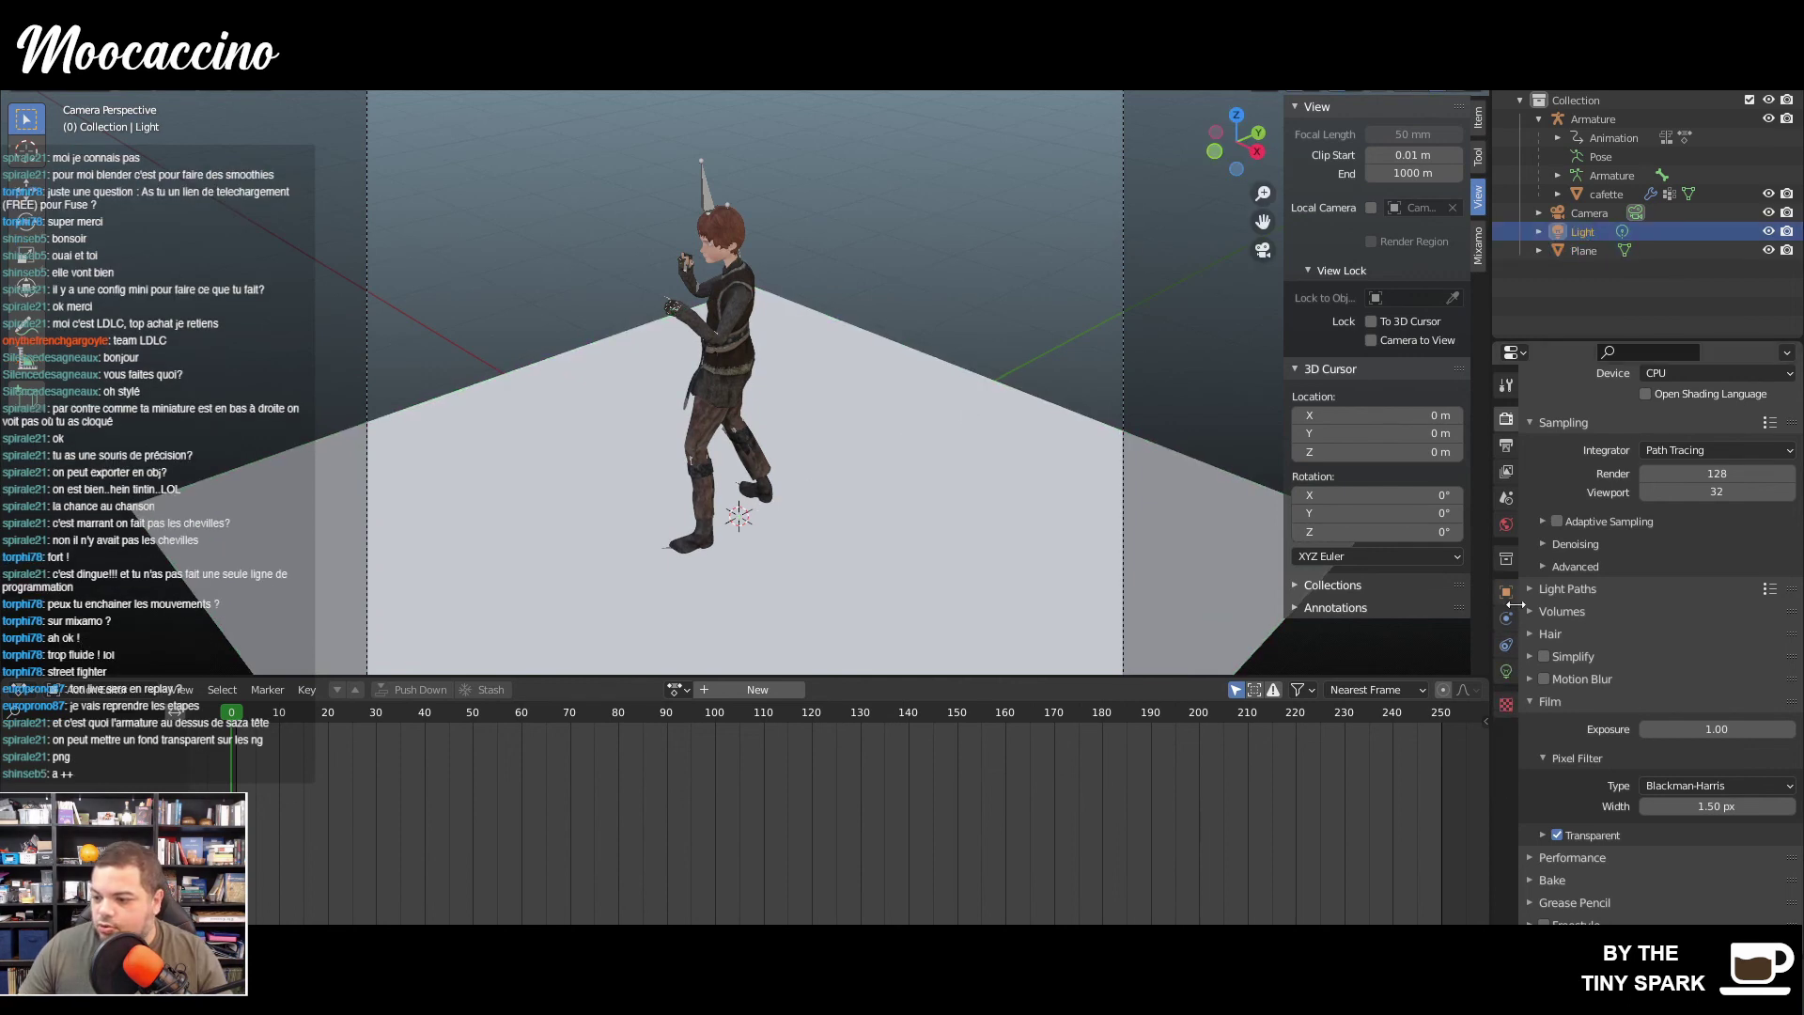
{"action": "left_click", "coordinate": [1507, 675]}
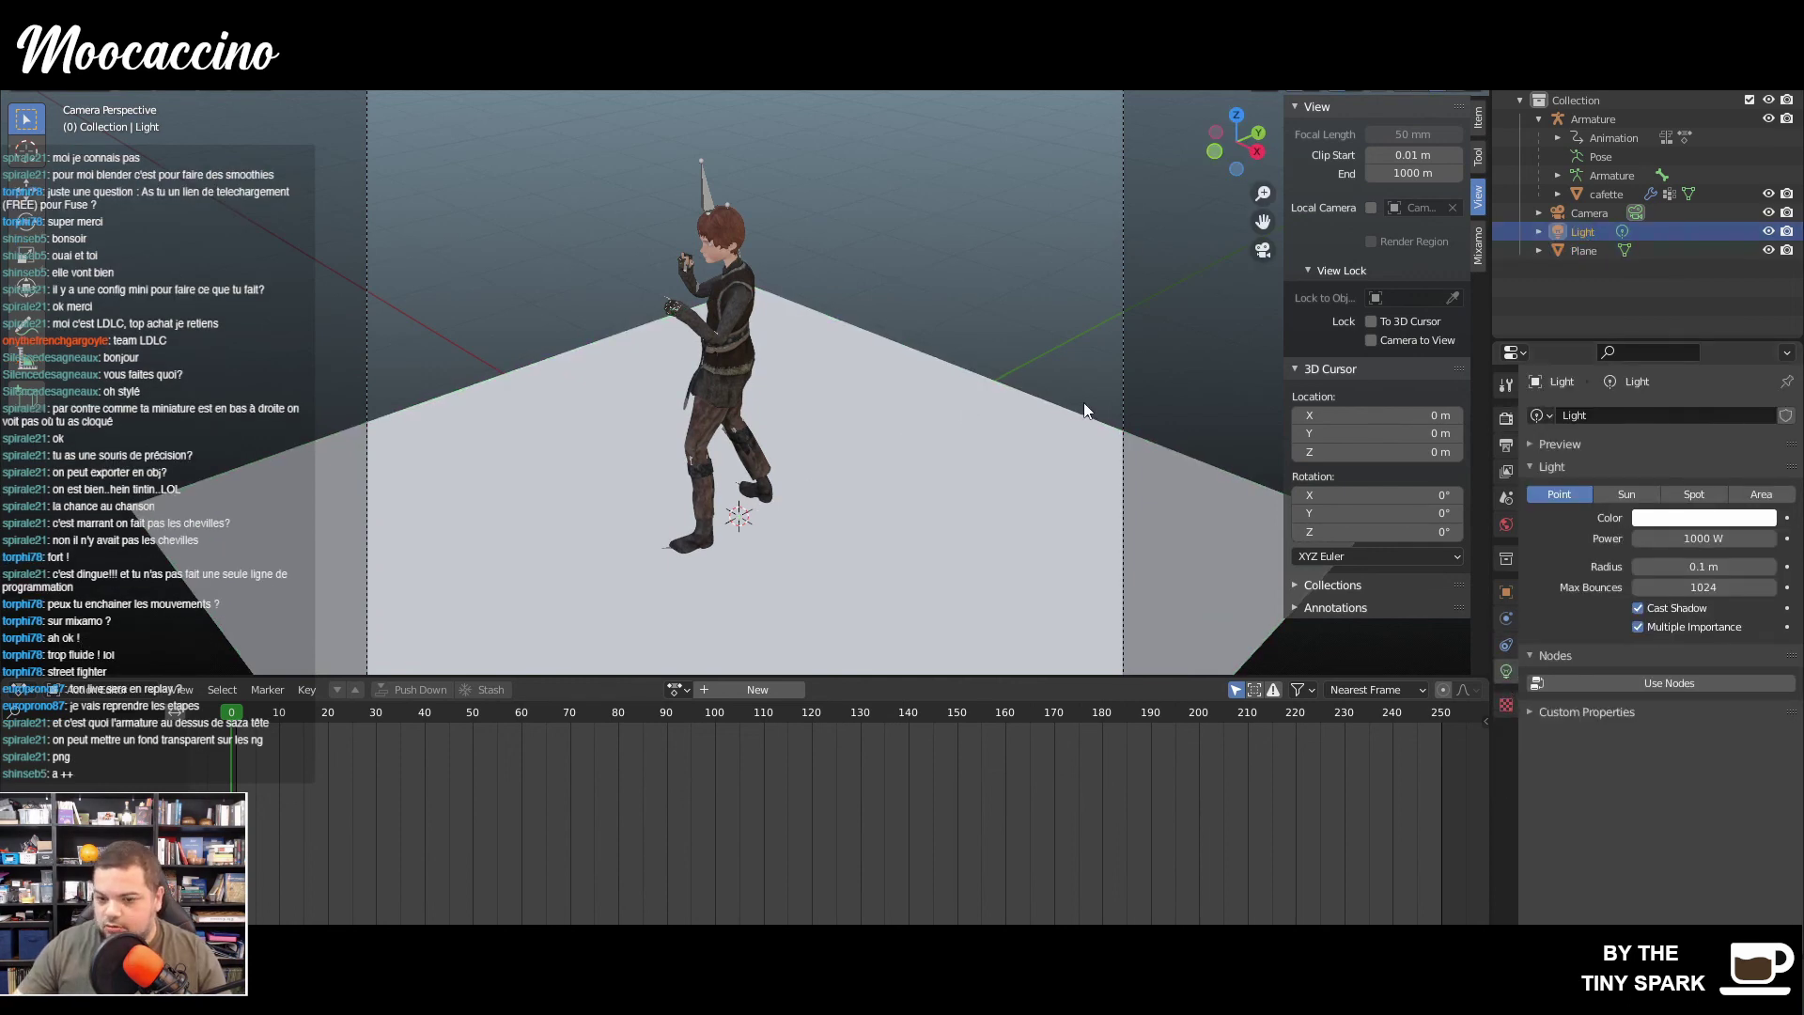
{"action": "key", "text": "KP_7"}
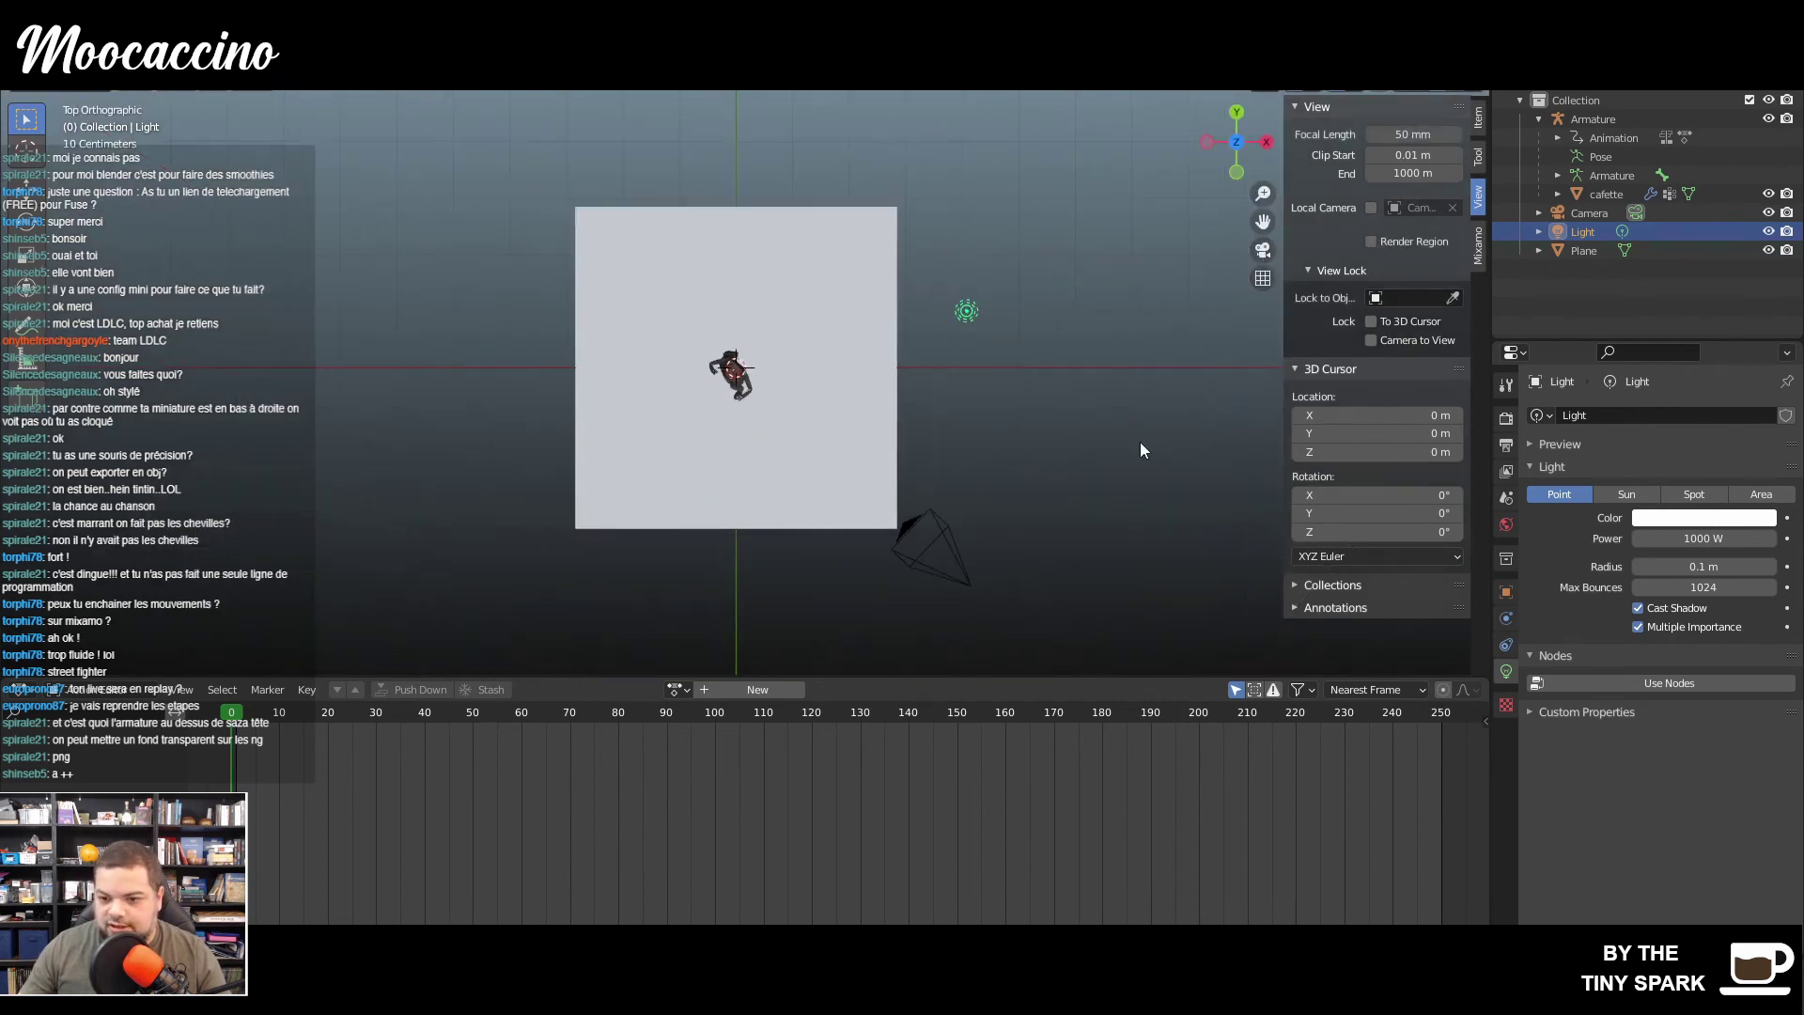
{"action": "left_click_drag", "start_coordinate": [970, 319], "coordinate": [736, 390]}
{"action": "mouse_move", "coordinate": [1026, 440]}
{"action": "middle_mouse_down"}
{"action": "mouse_move", "coordinate": [962, 291]}
{"action": "mouse_move", "coordinate": [1175, 222]}
{"action": "middle_mouse_up"}
{"action": "key", "text": "z"}
{"action": "scroll", "coordinate": [773, 442], "scroll_direction": "up", "scroll_amount": 4}
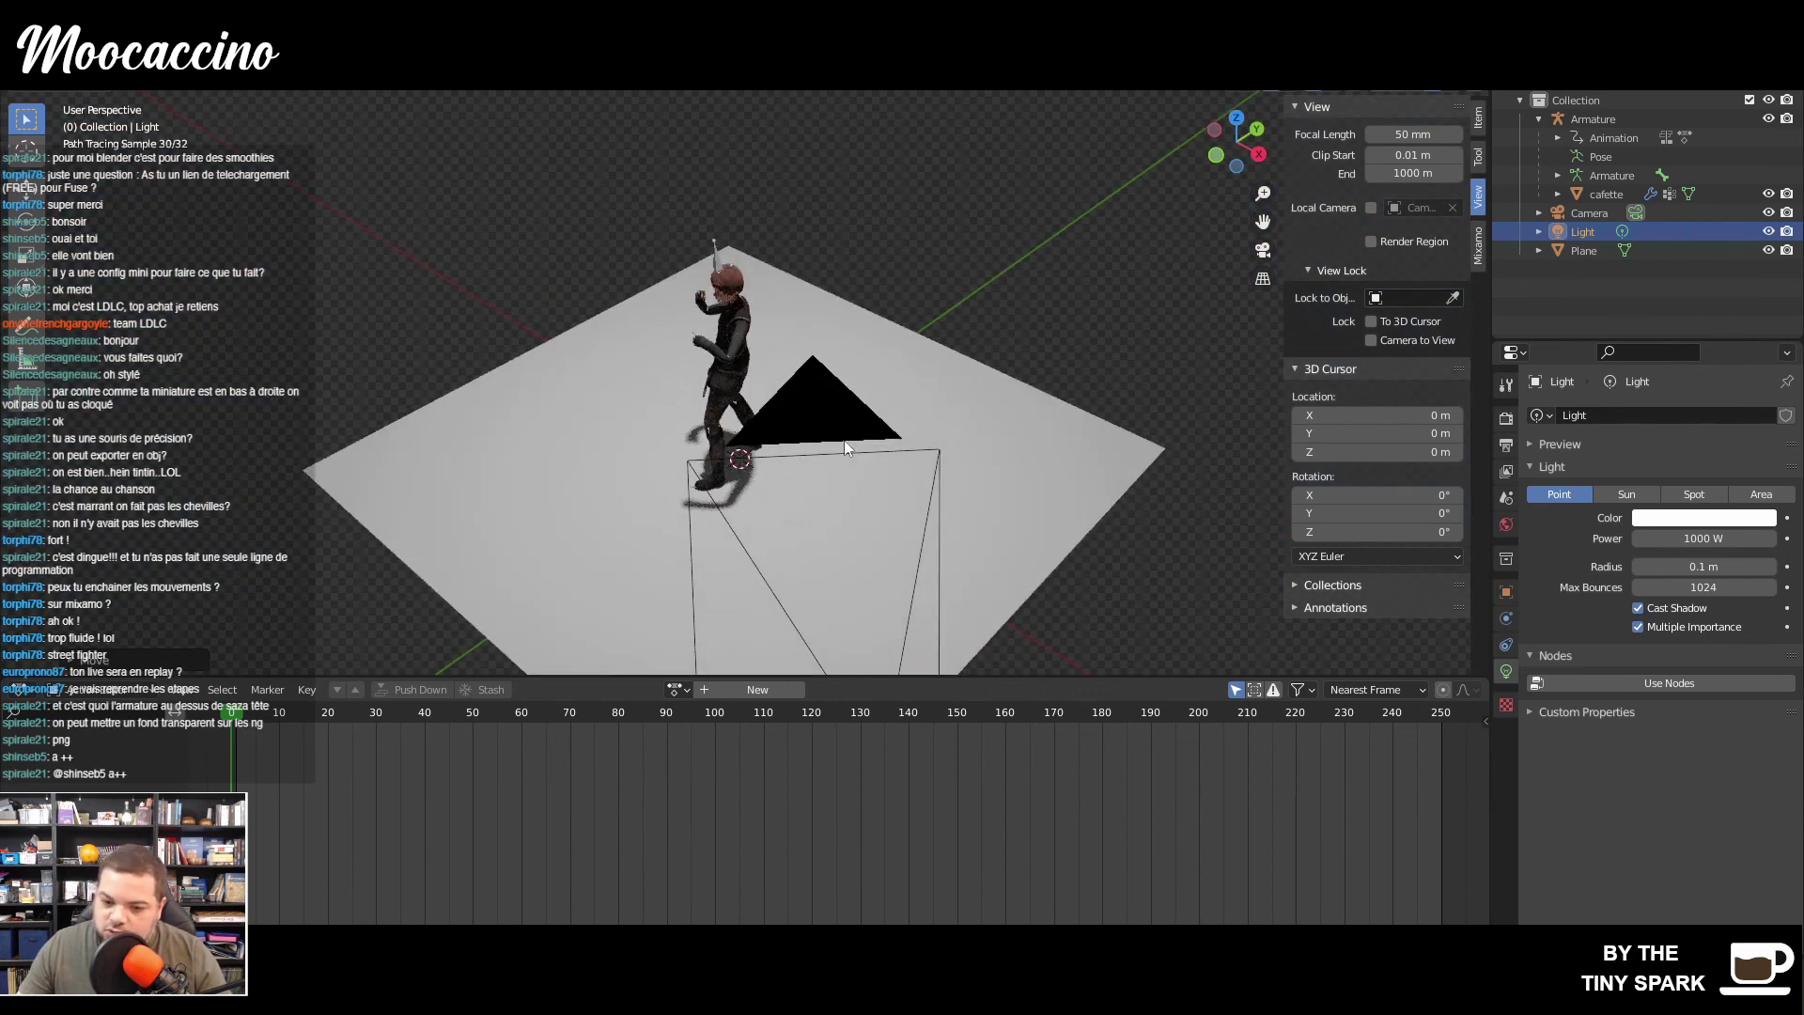
- Make the ground plane a shadow catcher and preview it in rendered shading
{"action": "left_click", "coordinate": [738, 414]}
{"action": "left_click", "coordinate": [1506, 591]}
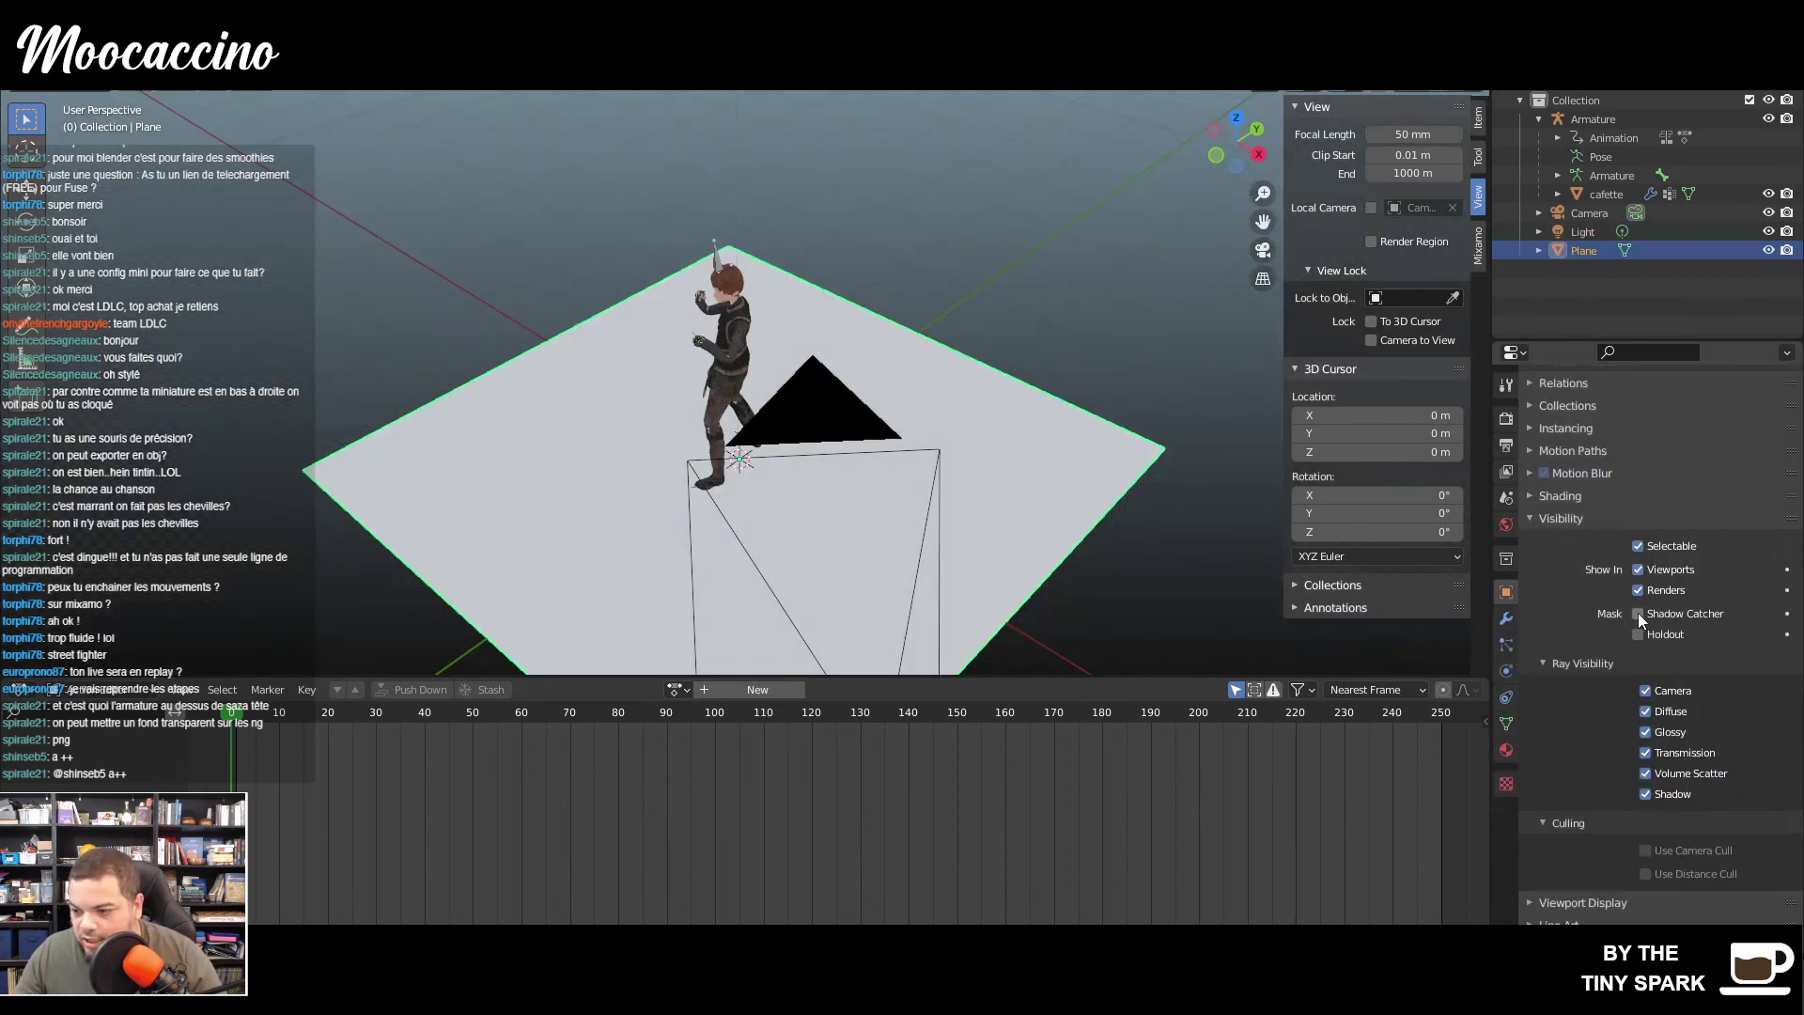
{"action": "left_click", "coordinate": [1639, 615]}
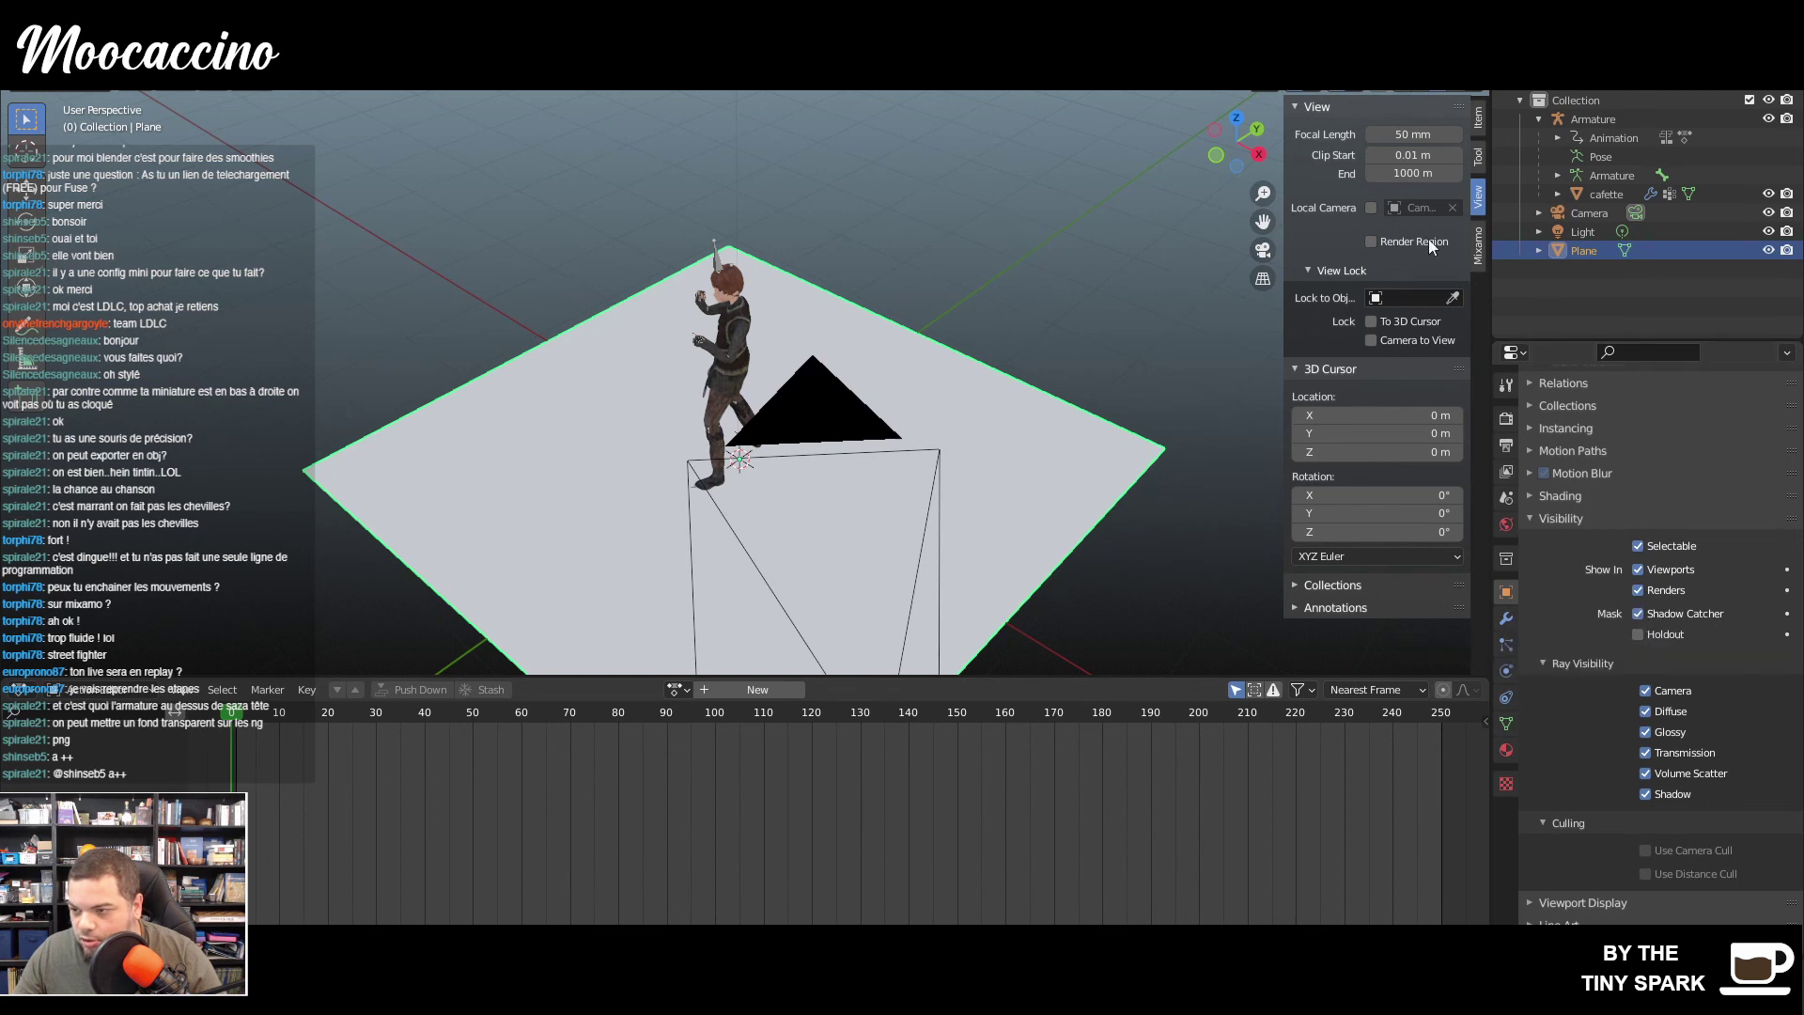
{"action": "left_click", "coordinate": [1461, 94]}
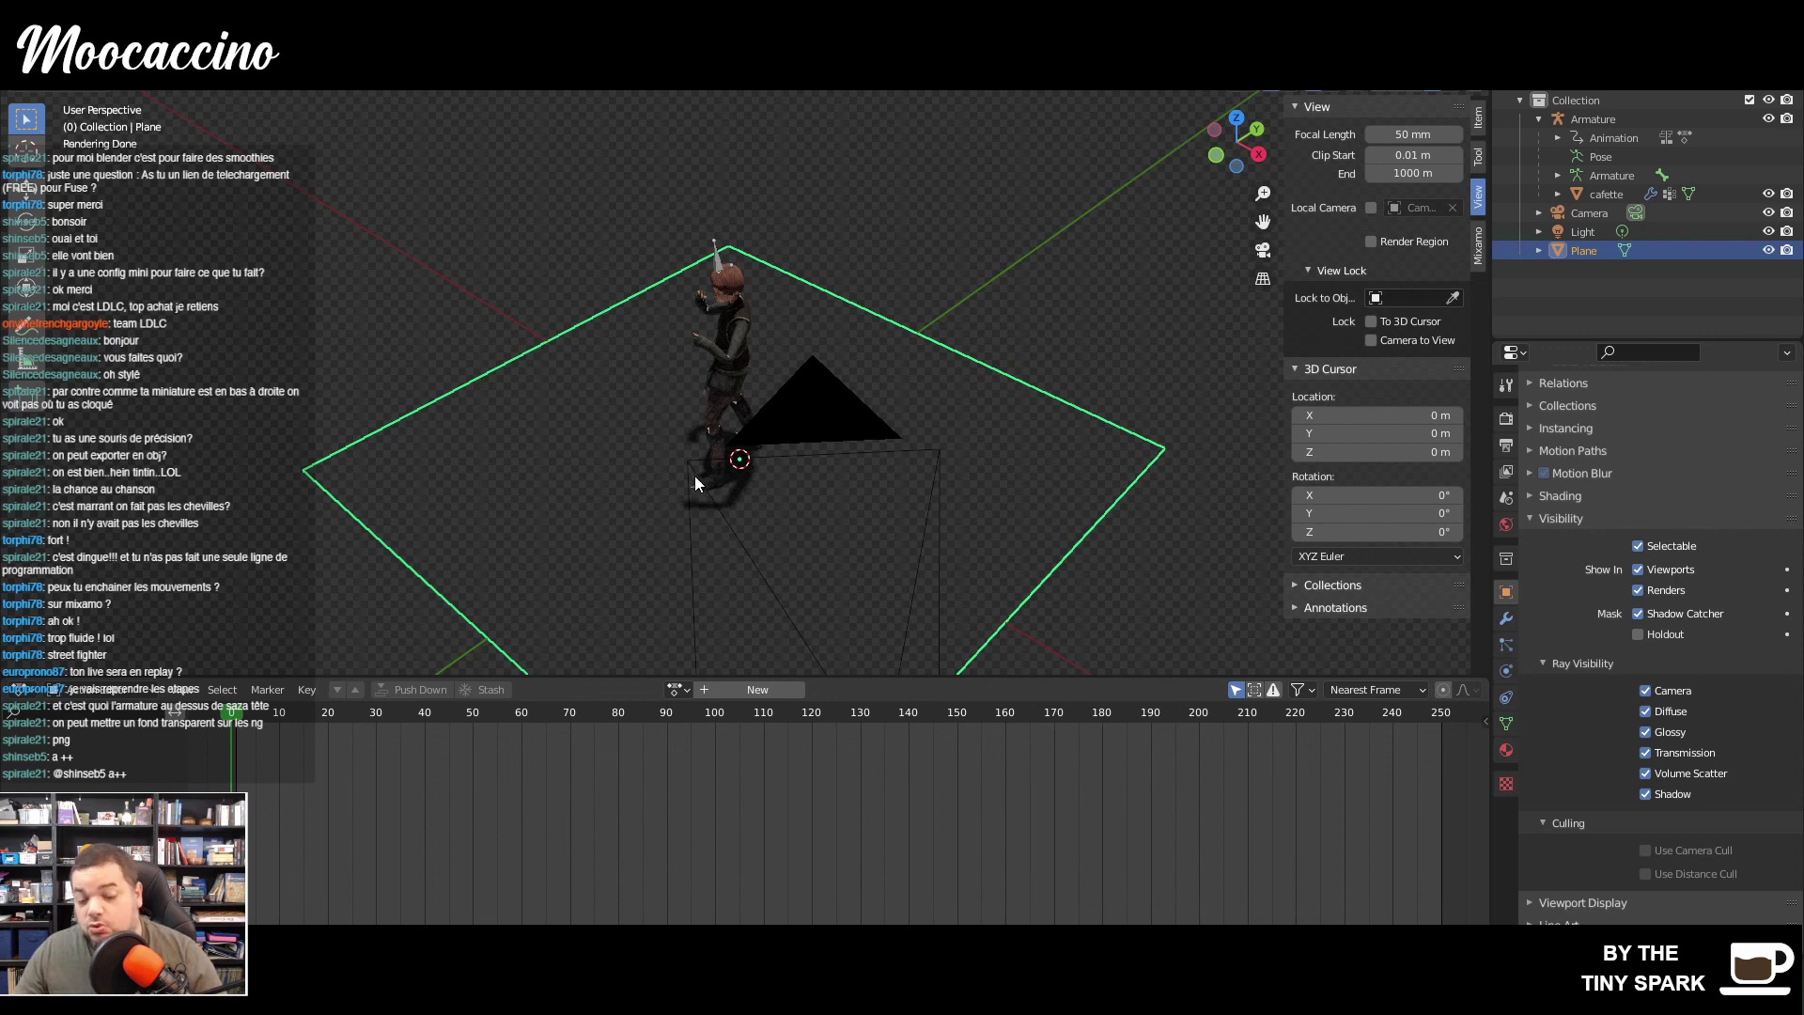
- Examine the first front kick render of the 45 degree set in File Explorer and return to the upper-level folder
{"action": "key", "text": "ctrl+Page_Up"}
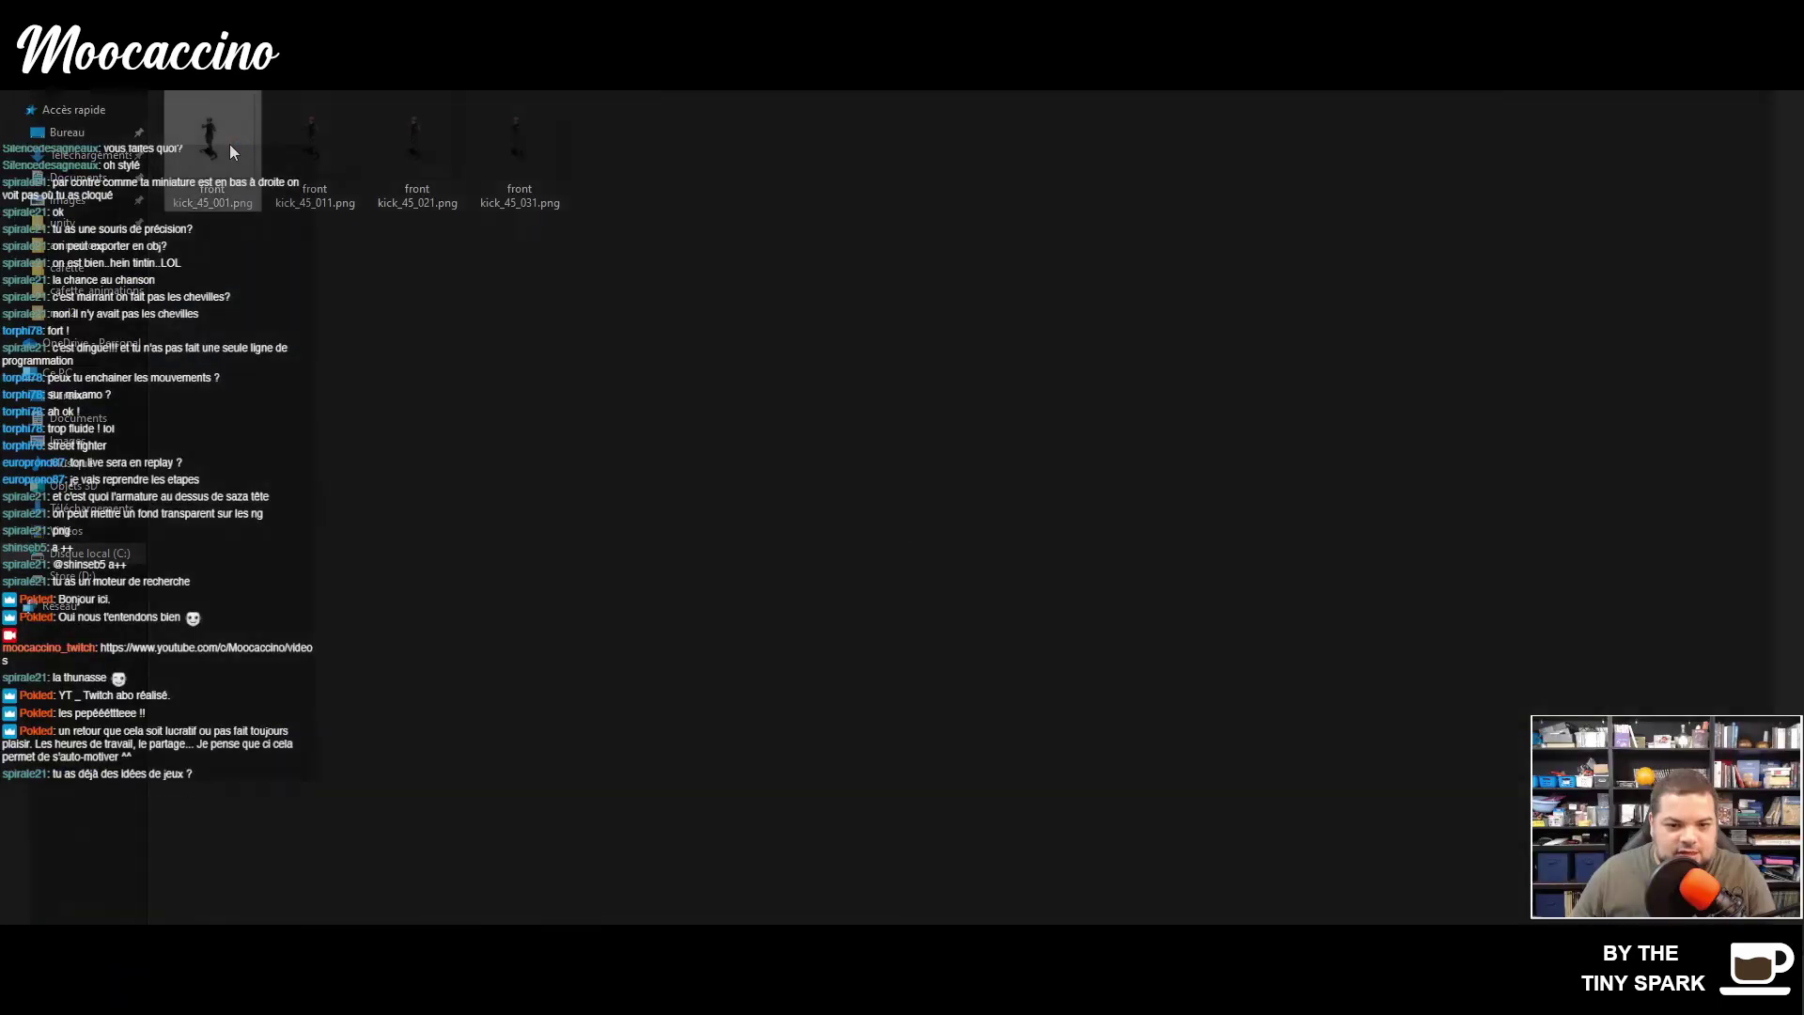
{"action": "double_click", "coordinate": [231, 145]}
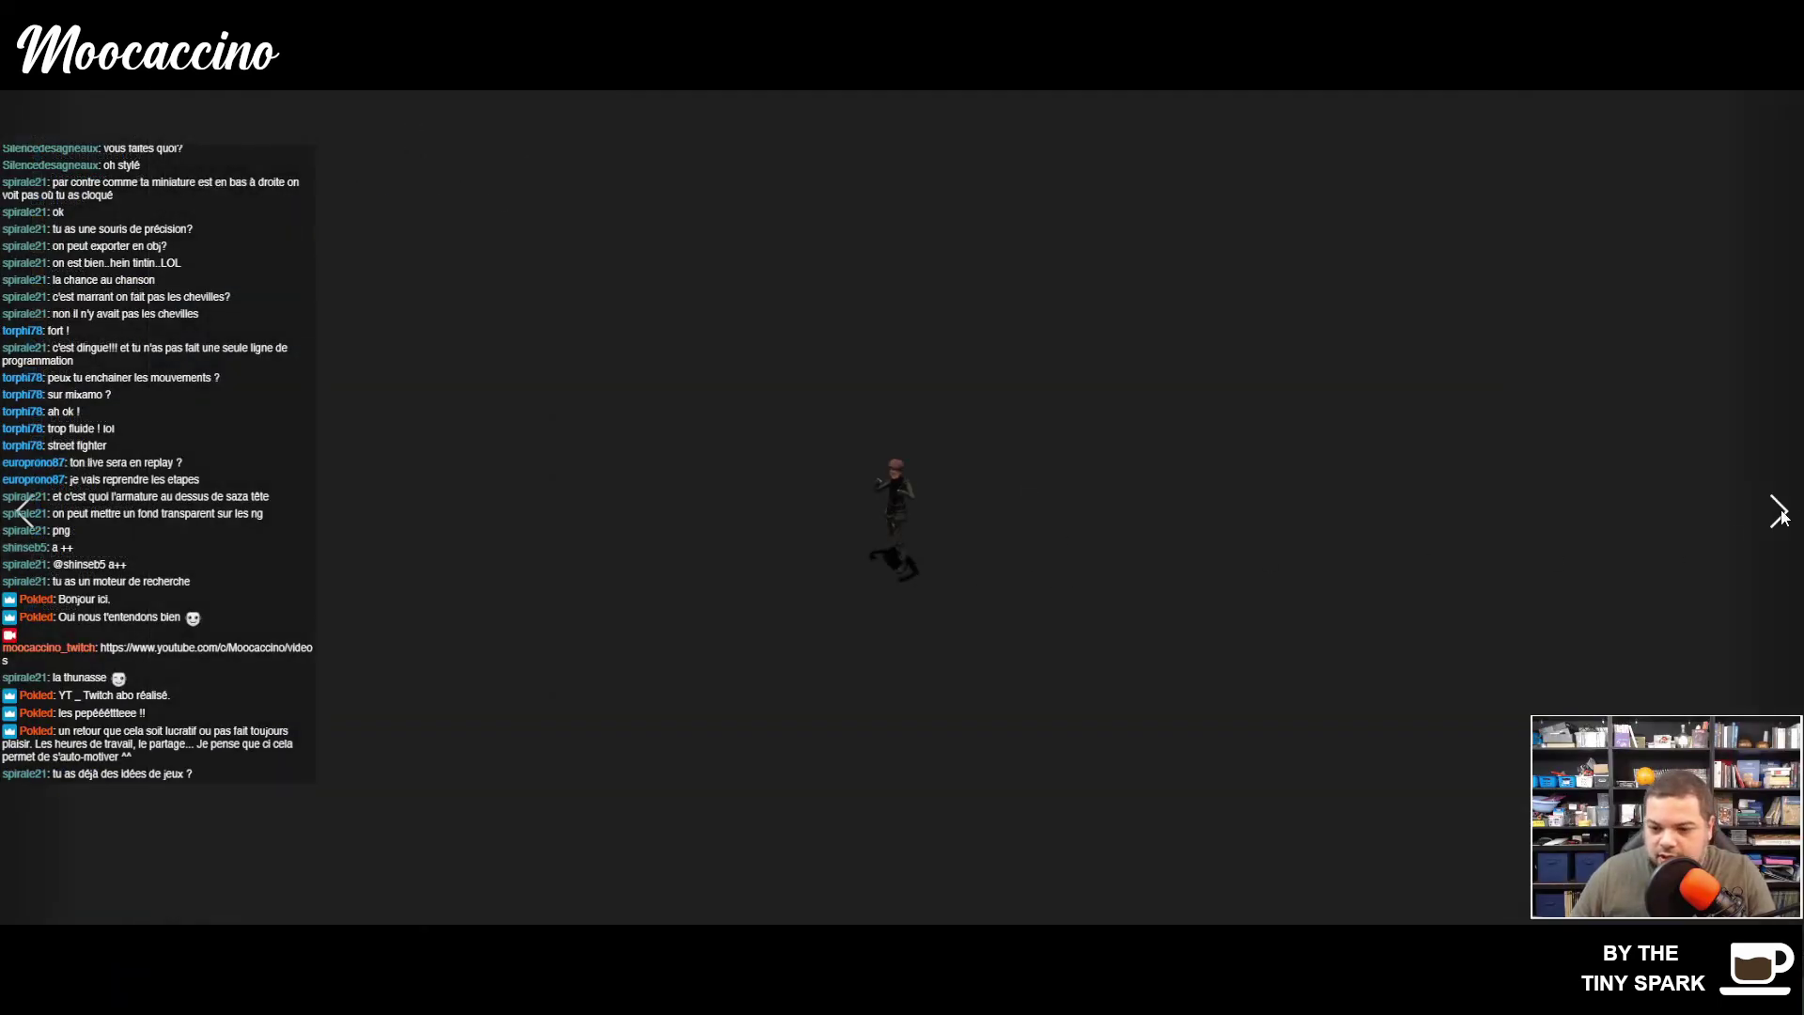
{"action": "key", "text": "Escape"}
{"action": "key", "text": "alt+Up"}
{"action": "key", "text": "alt+Up"}
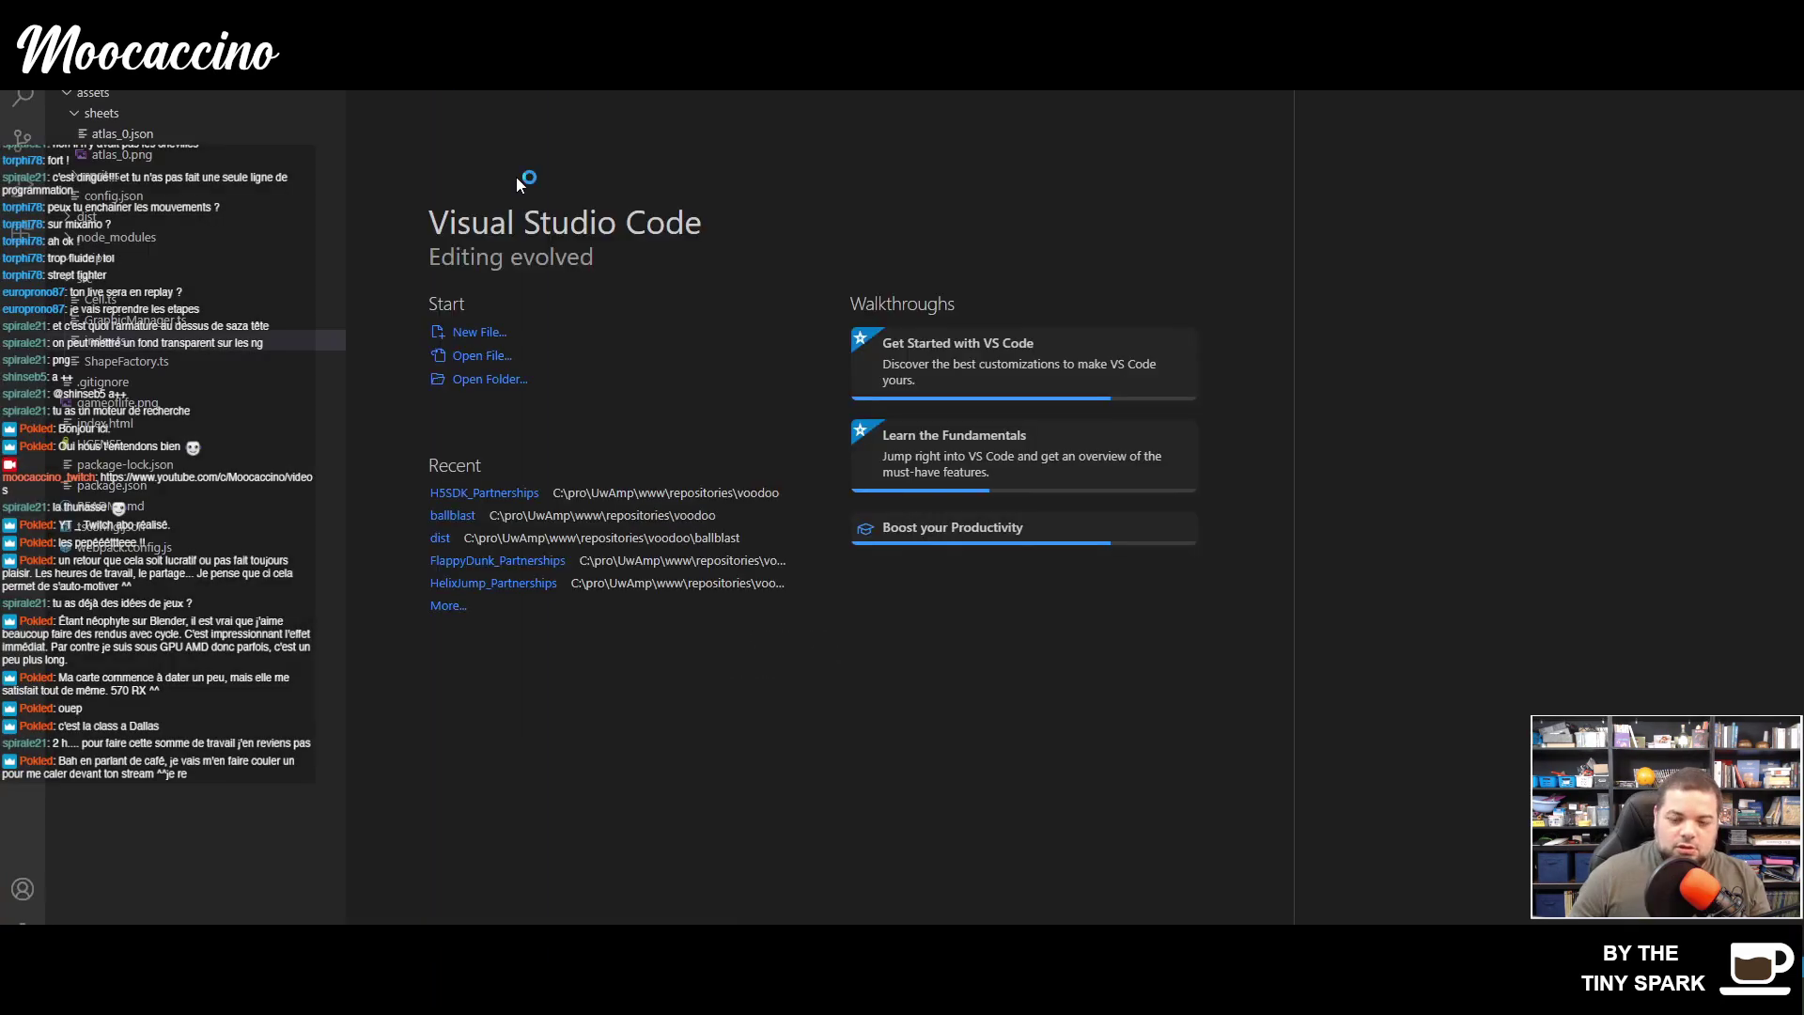
- Switch to Visual Studio Code, examine the atlas_0.png sprite sheet, show the terminal, and expand the dying and running animation folders
{"action": "left_click", "coordinate": [150, 156]}
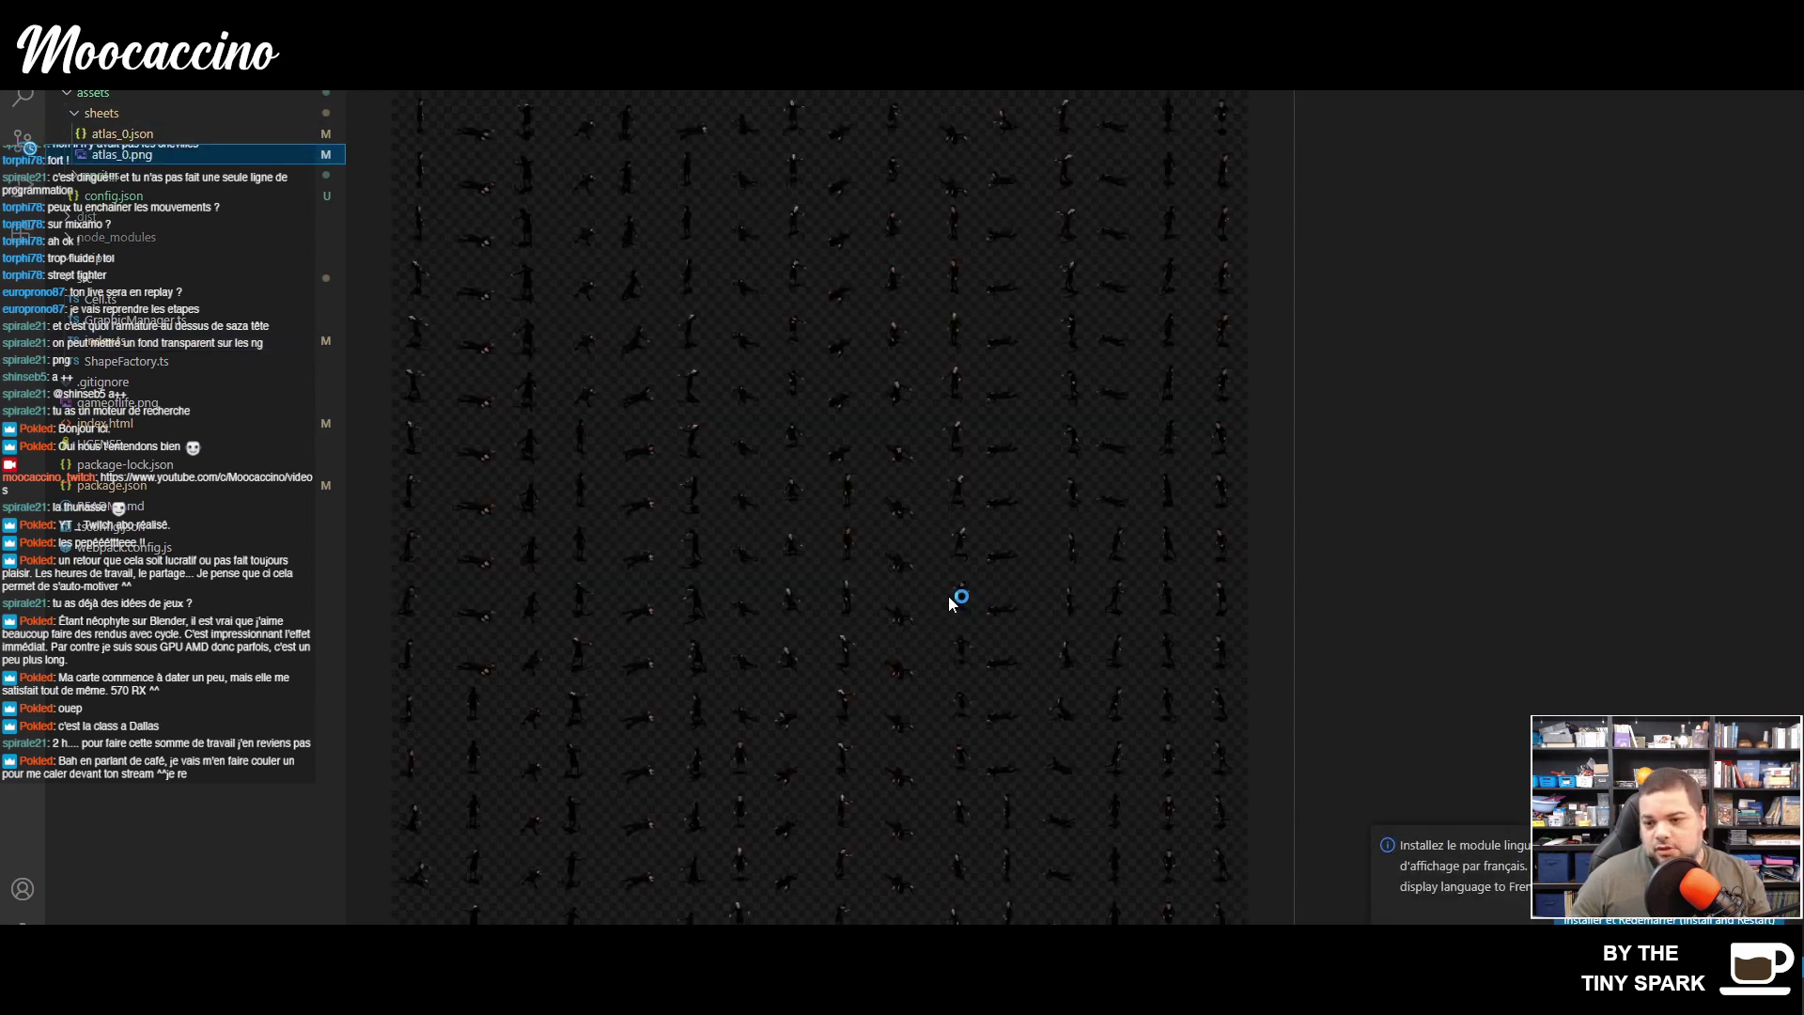
{"action": "left_click", "coordinate": [150, 179]}
{"action": "key", "text": "ctrl+grave"}
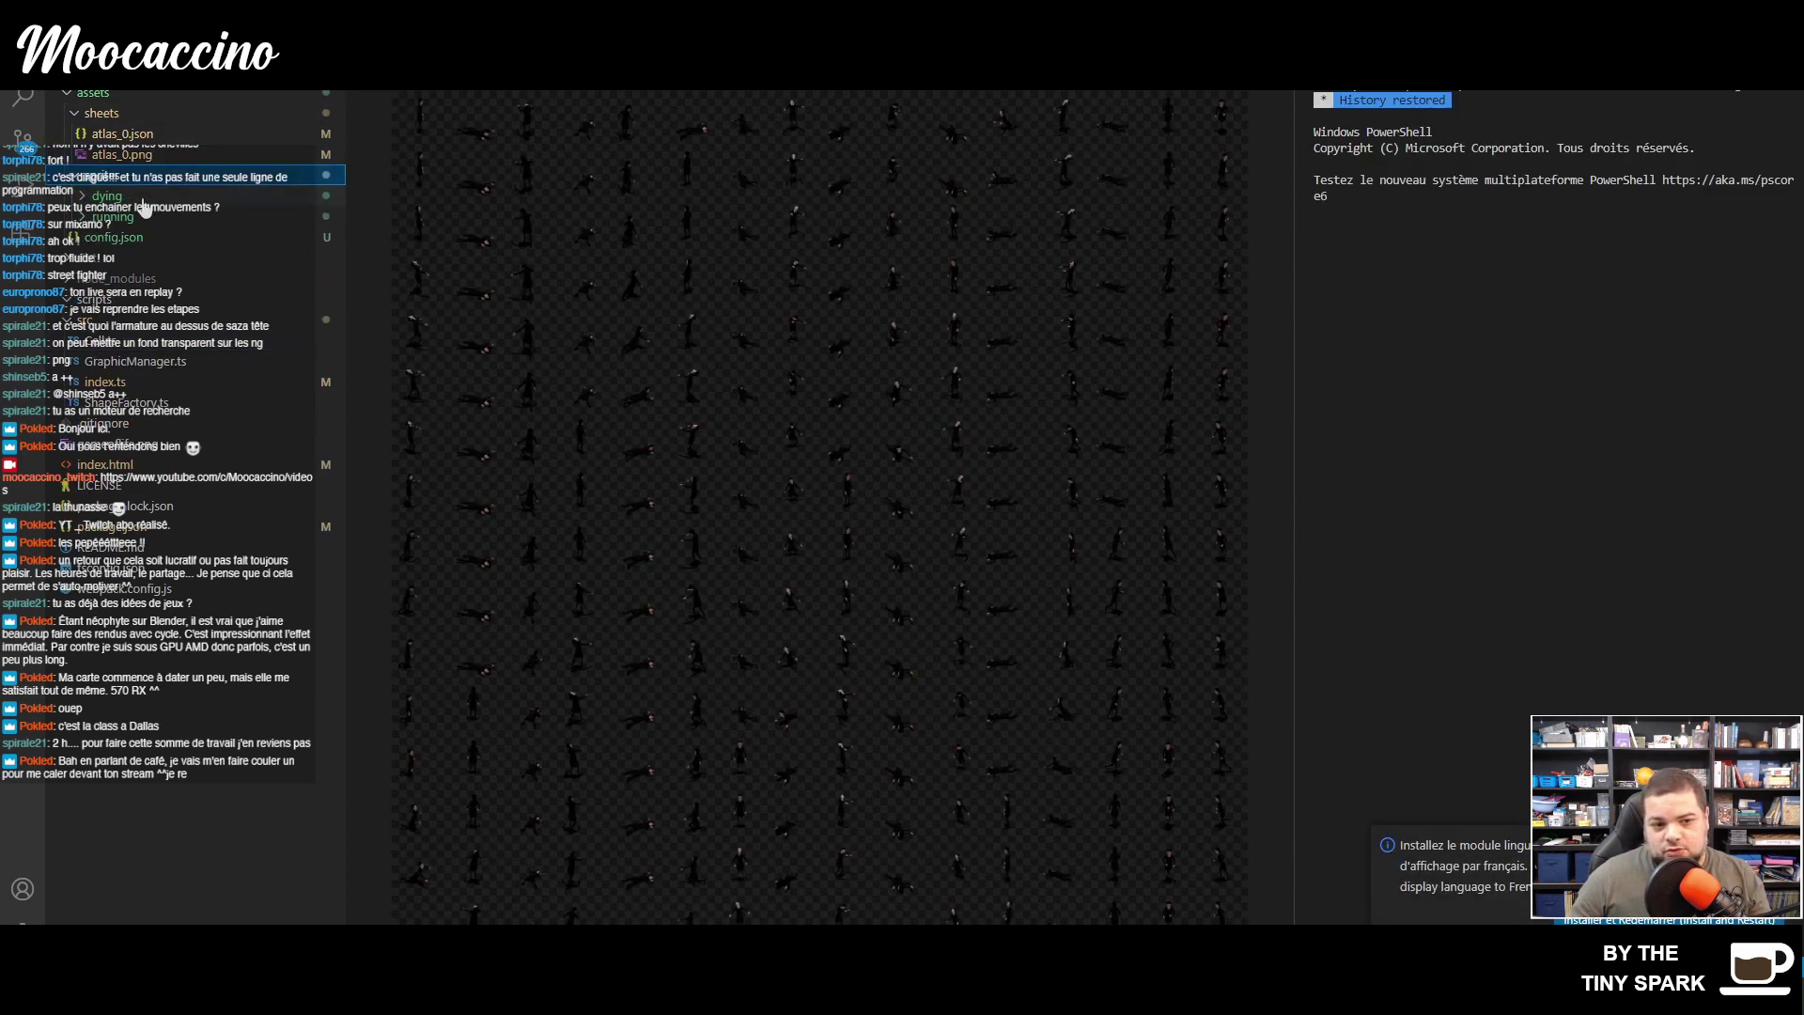
{"action": "left_click", "coordinate": [144, 197]}
{"action": "left_click", "coordinate": [120, 381]}
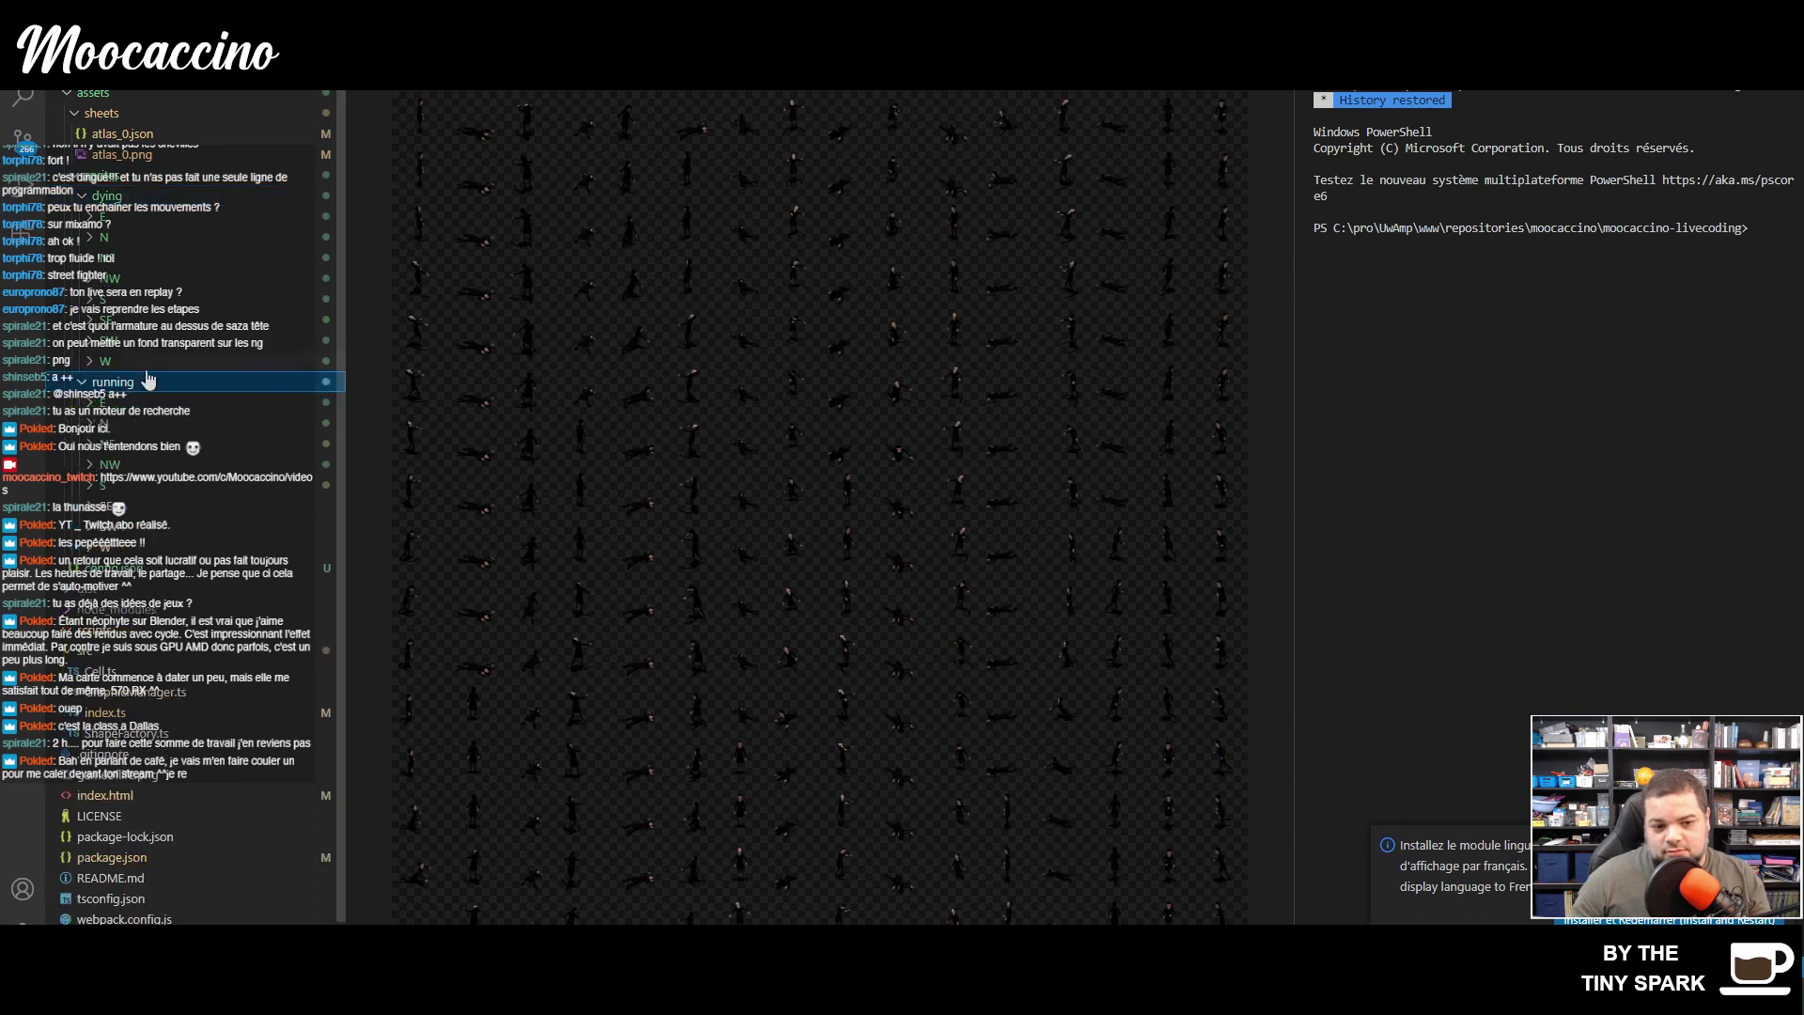
- Collapse the dying folder and the parent folder holding the animations in the project tree
{"action": "left_click", "coordinate": [675, 514]}
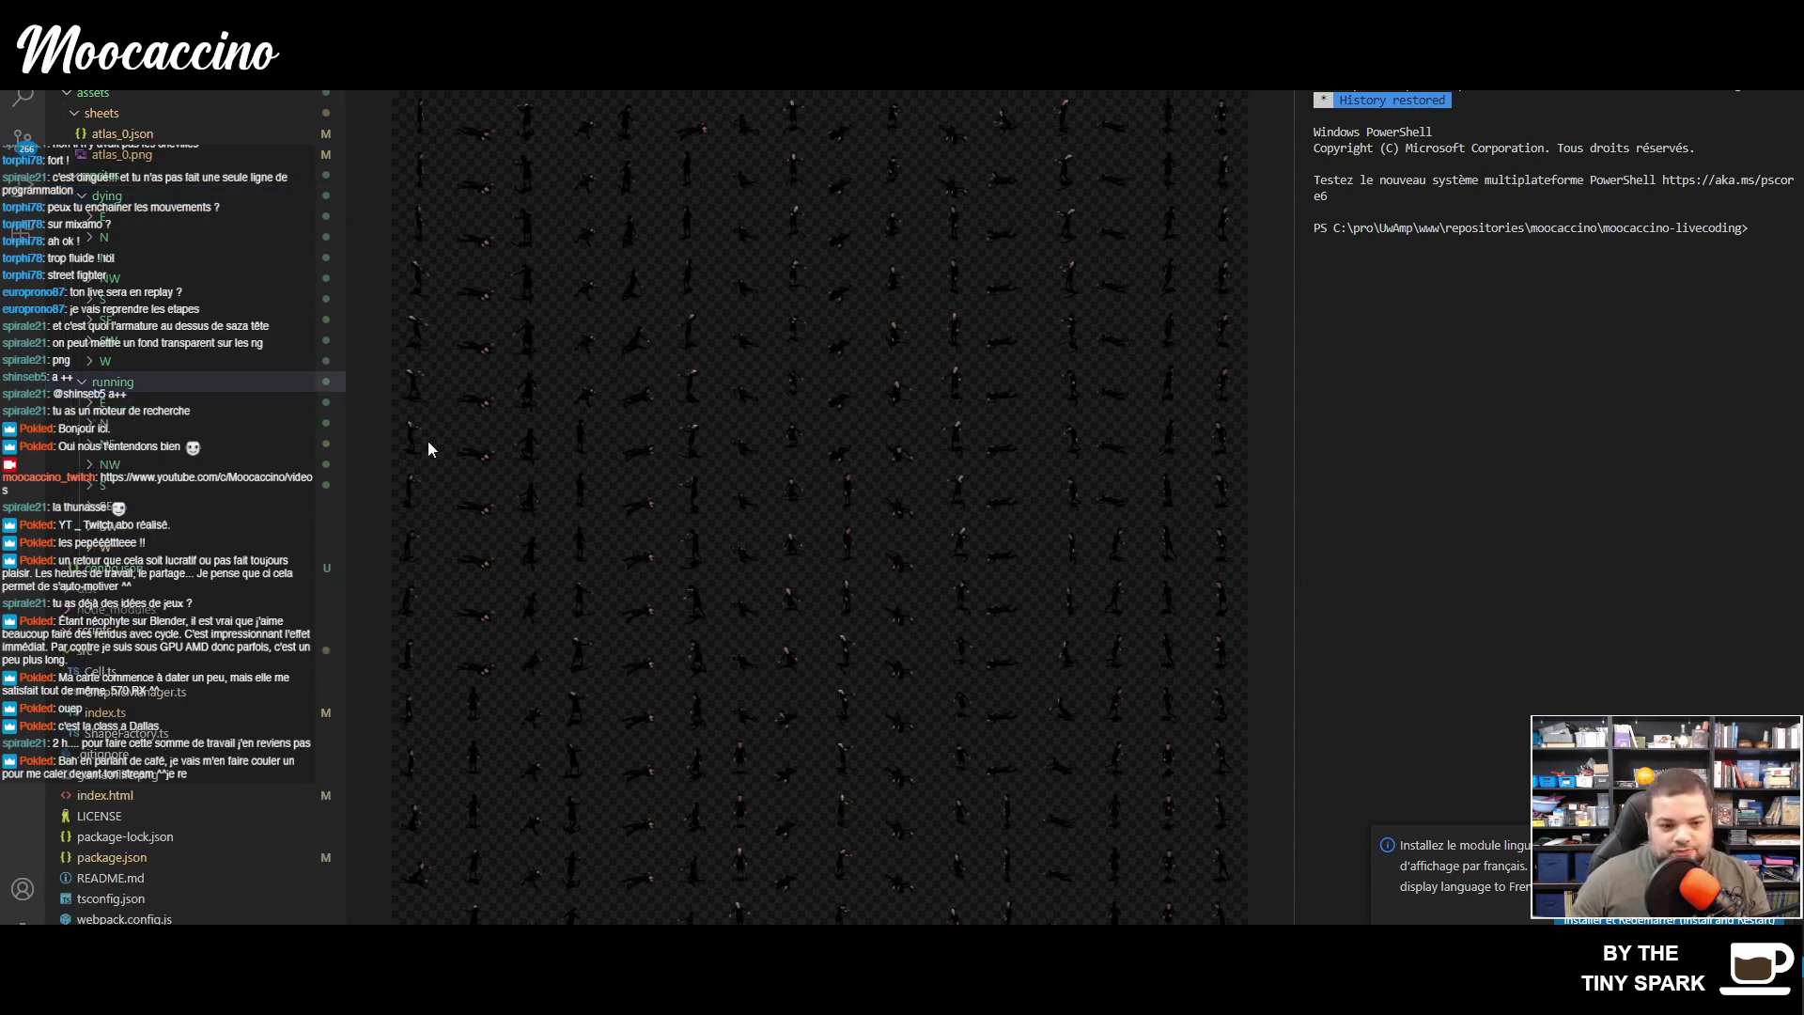
{"action": "left_click", "coordinate": [141, 204]}
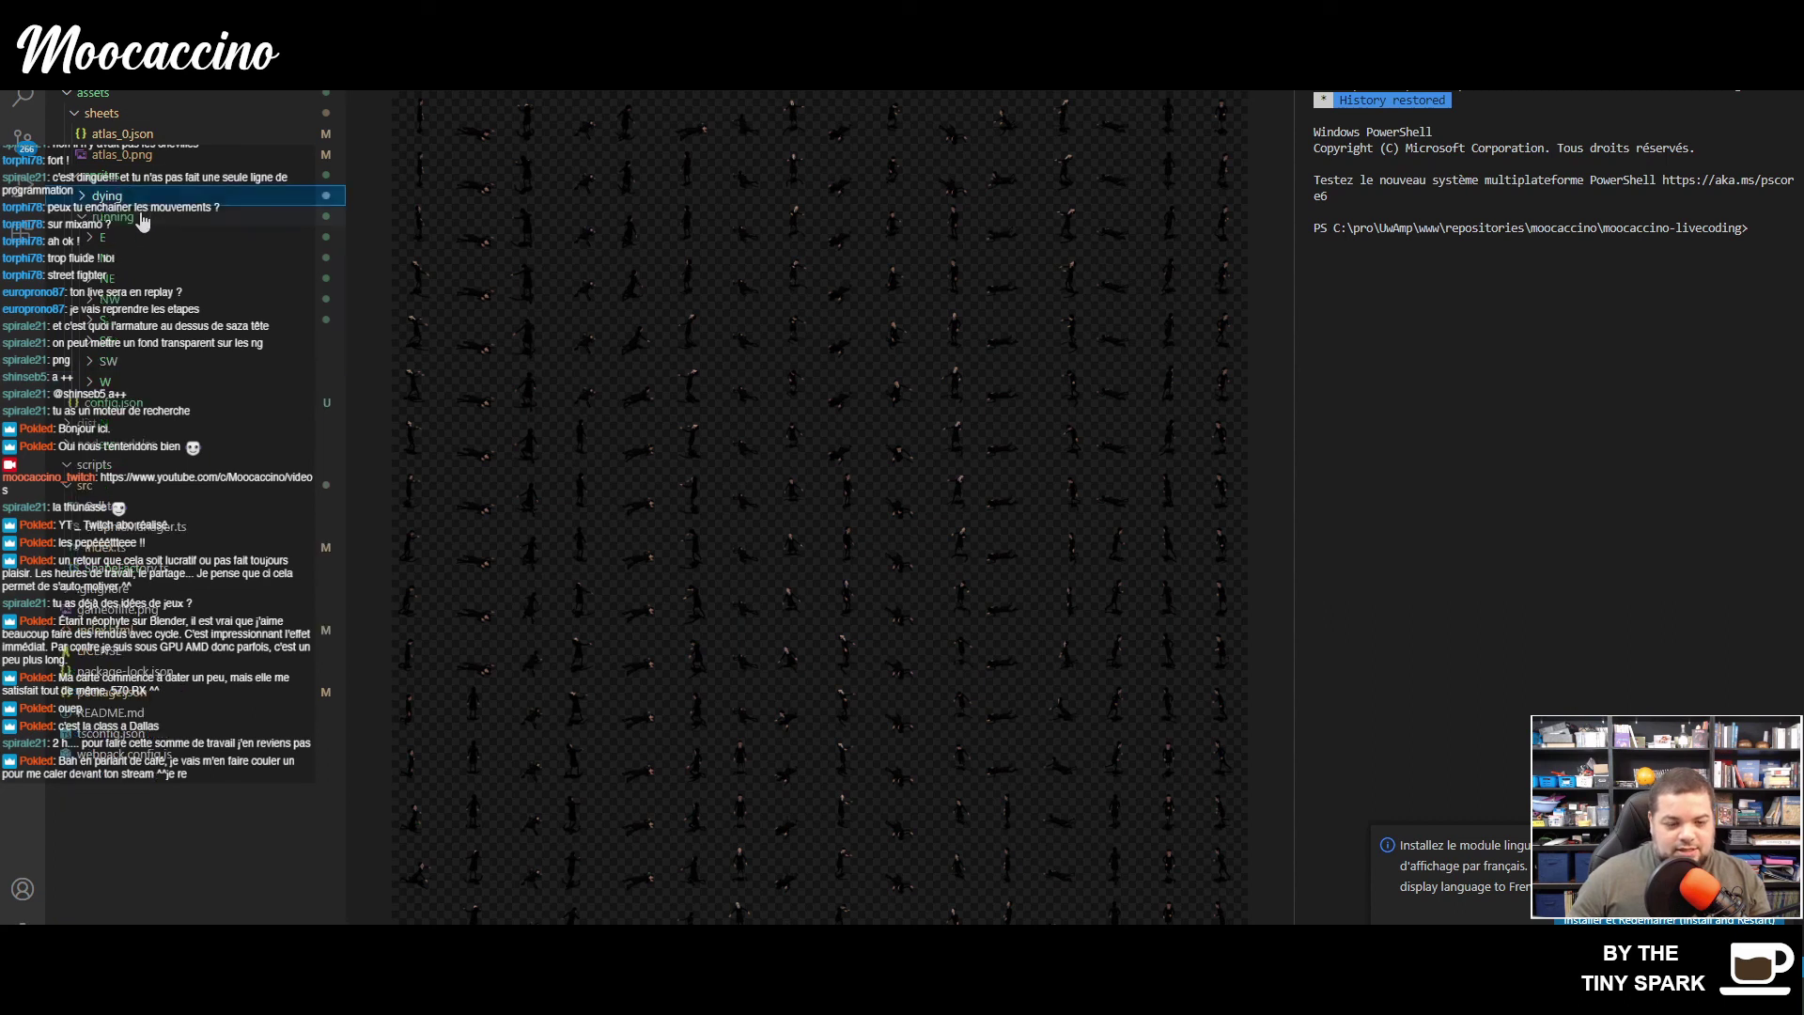
{"action": "left_click", "coordinate": [141, 216]}
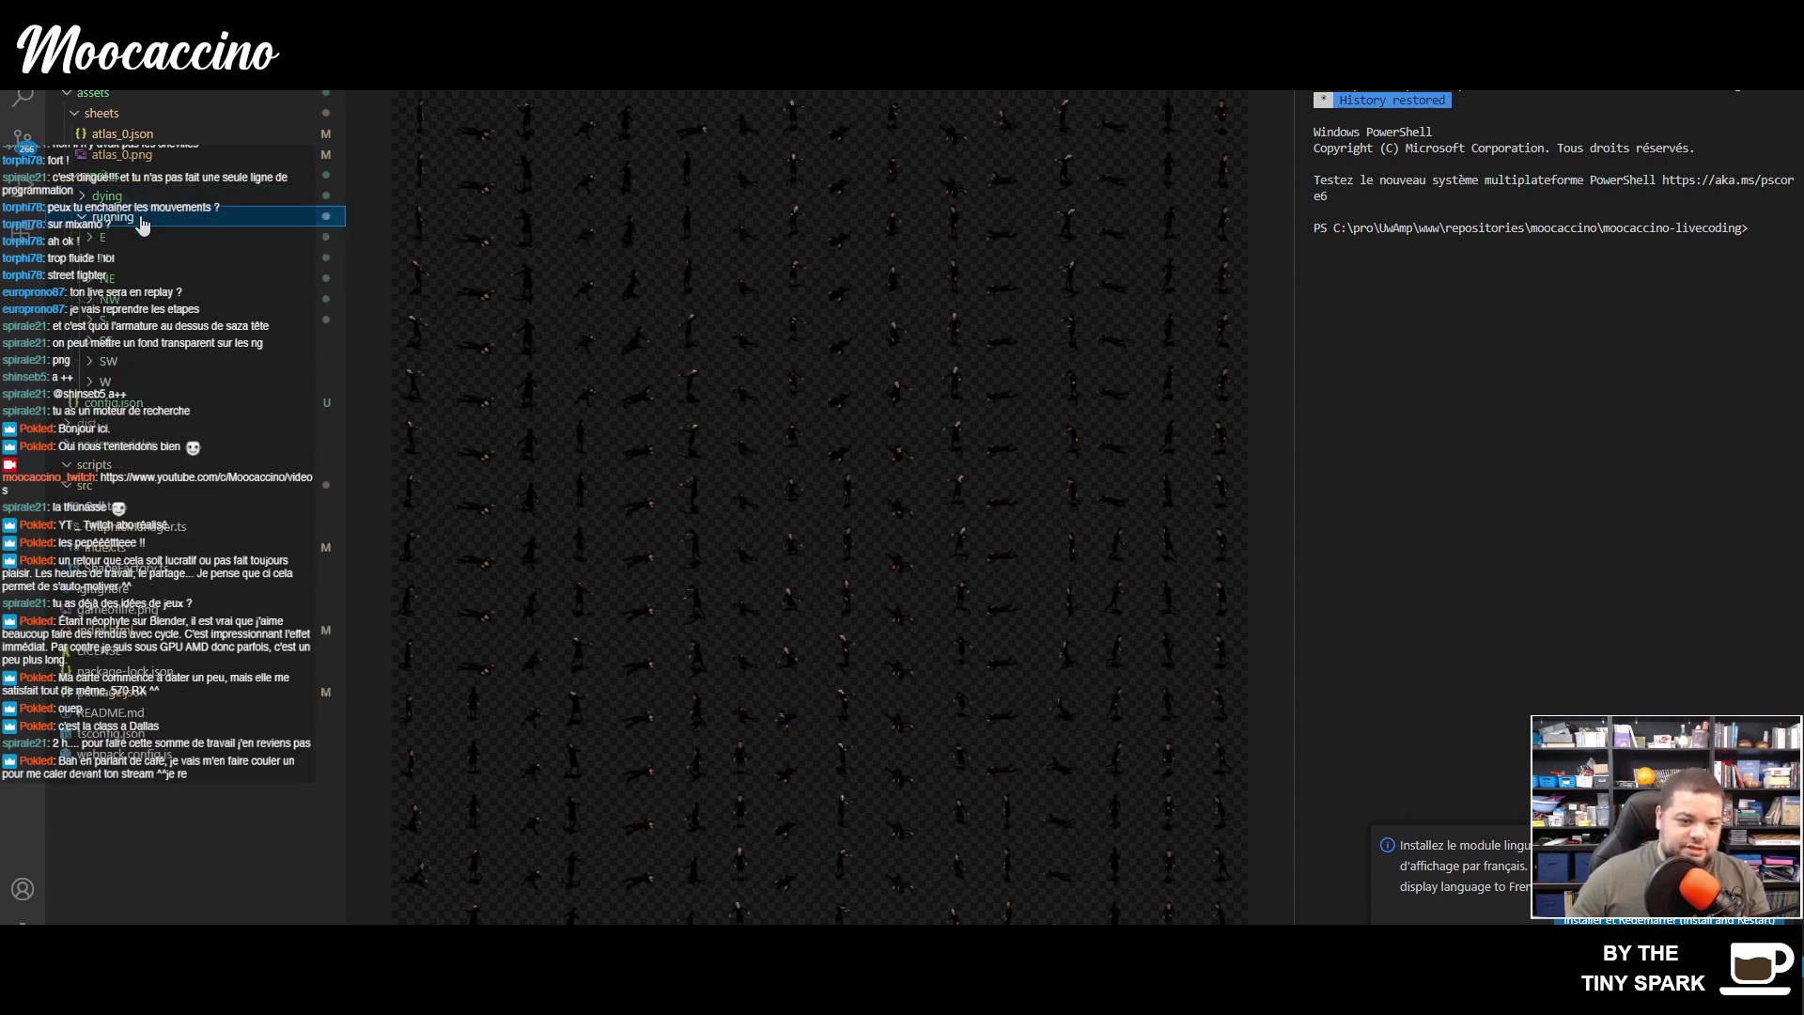
{"action": "left_click", "coordinate": [134, 201]}
{"action": "left_click", "coordinate": [136, 178]}
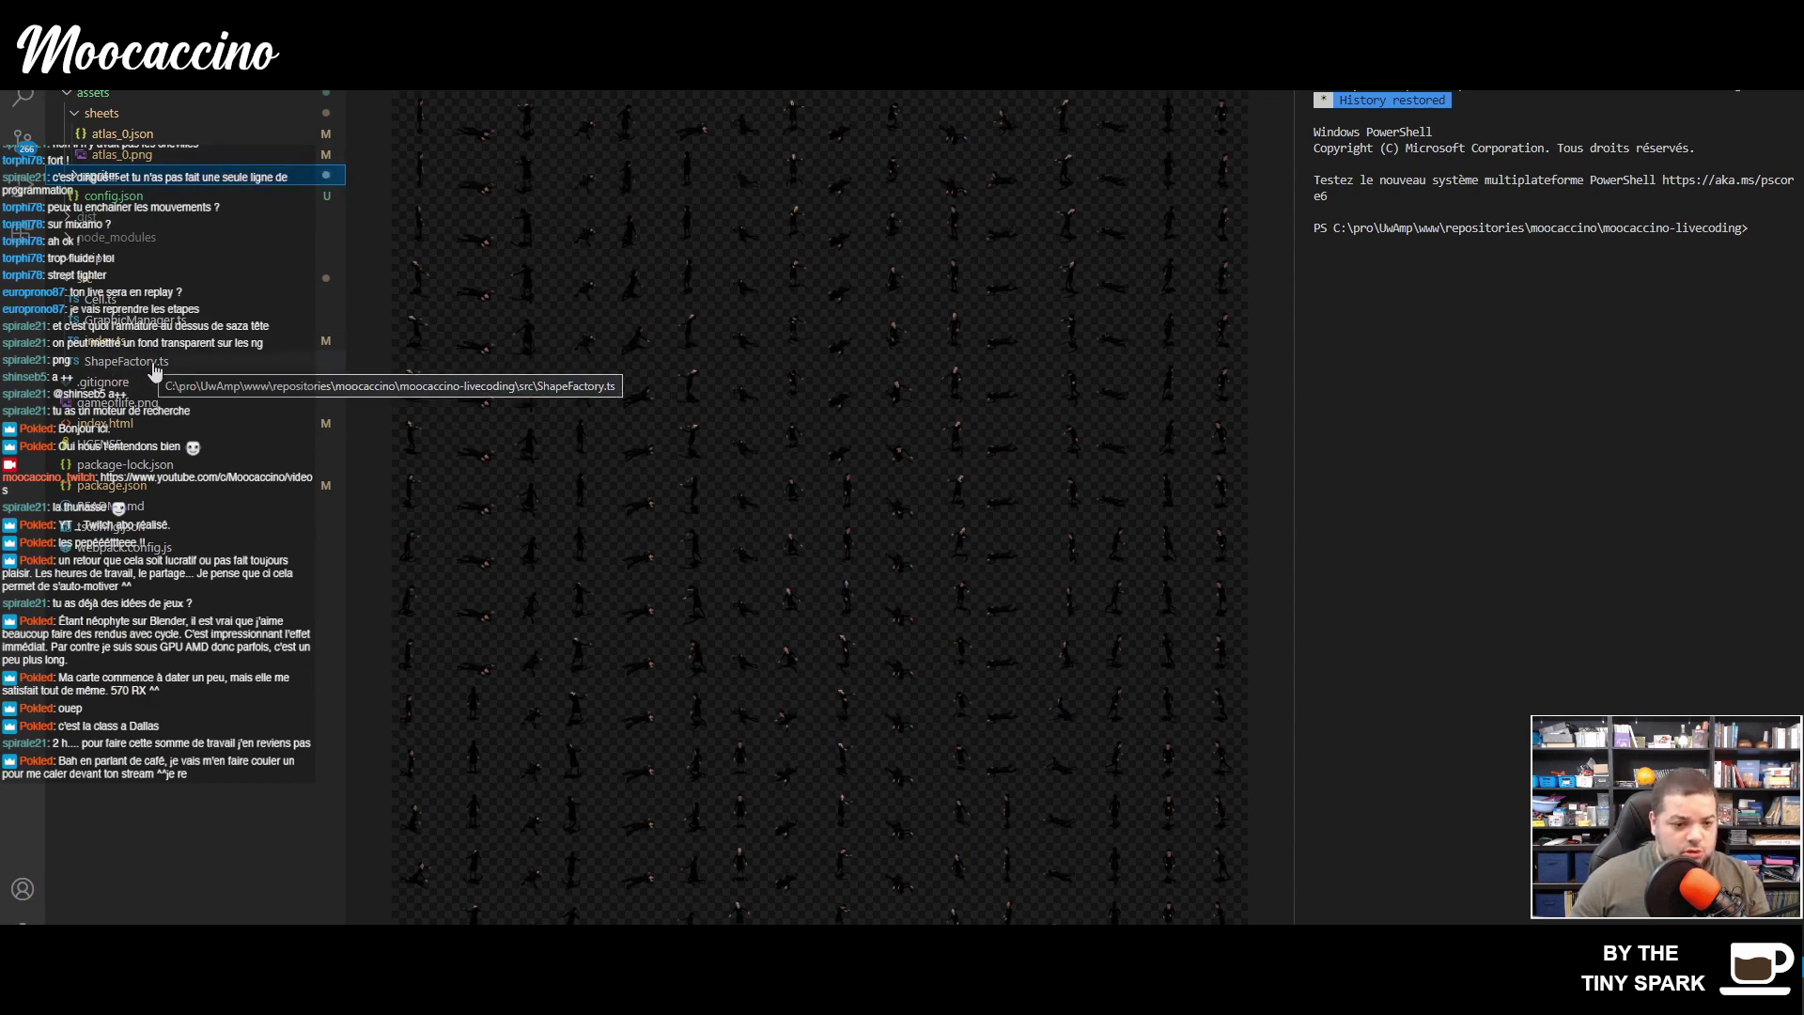
- Expand the animations folder, the dying folder and its first direction subfolder, and preview dying_135_001.png
{"action": "left_click", "coordinate": [121, 182]}
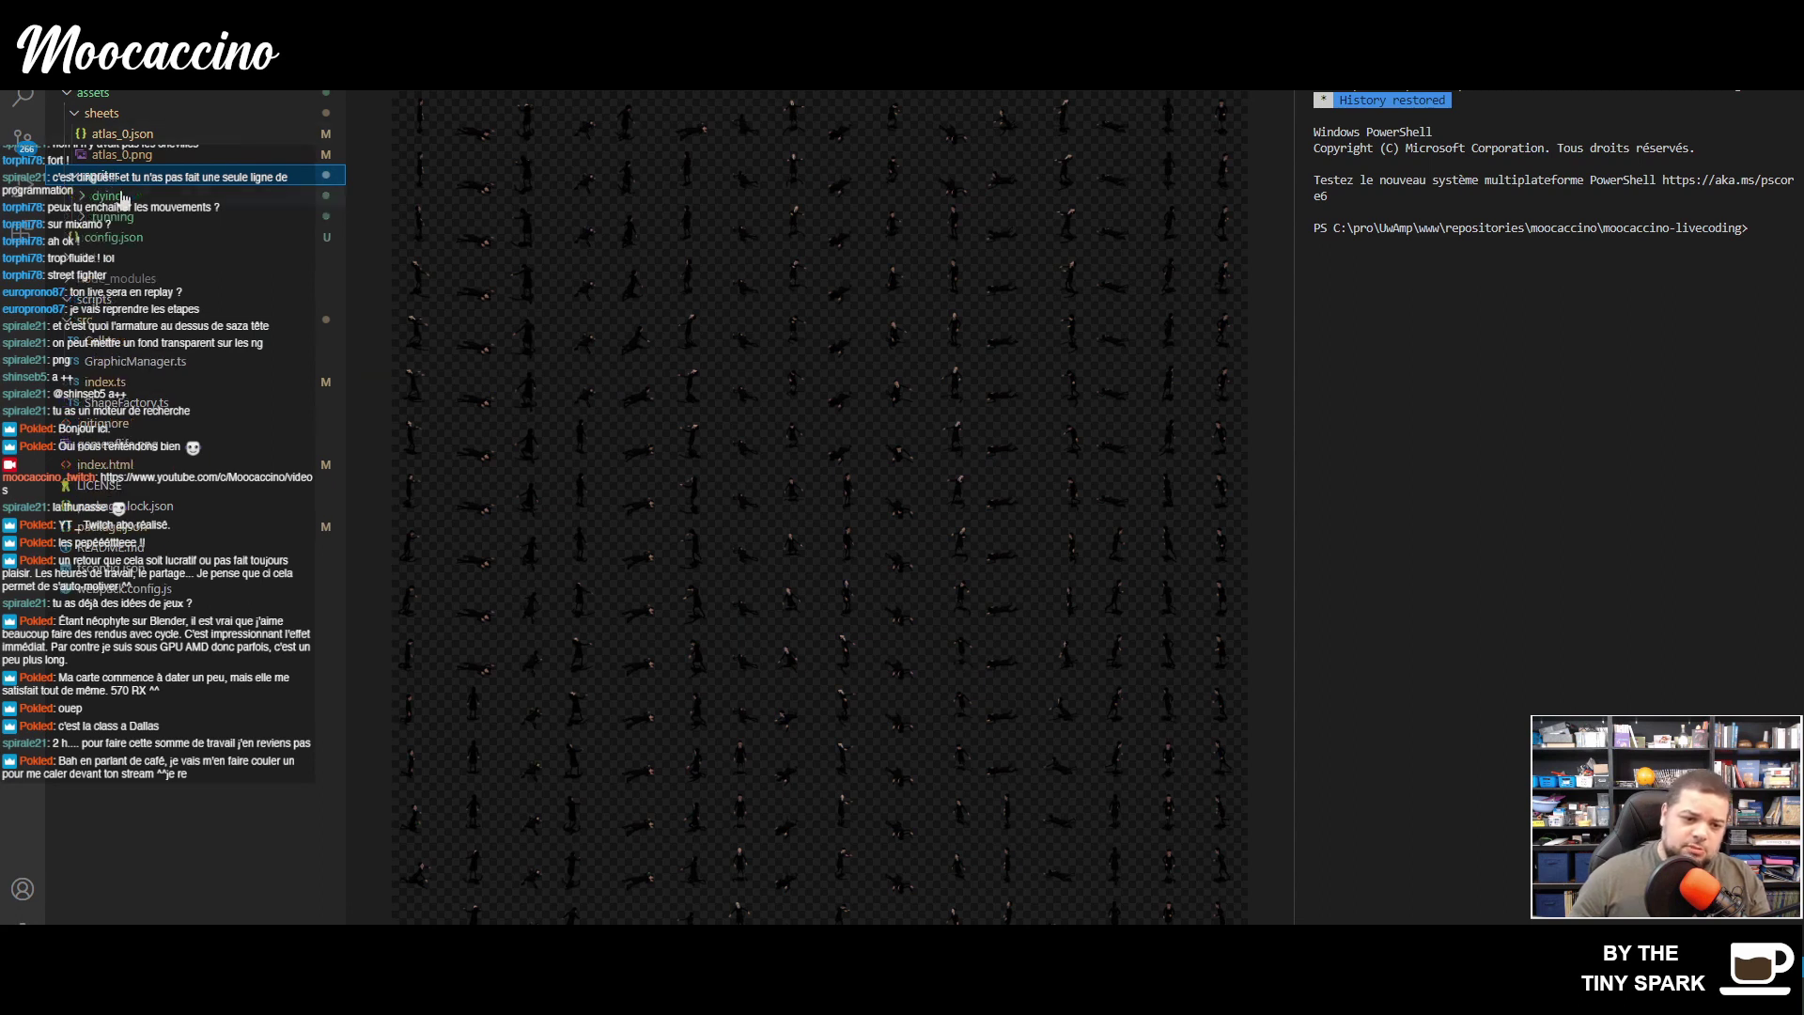
{"action": "left_click", "coordinate": [122, 199]}
{"action": "left_click", "coordinate": [154, 222]}
{"action": "left_click", "coordinate": [175, 243]}
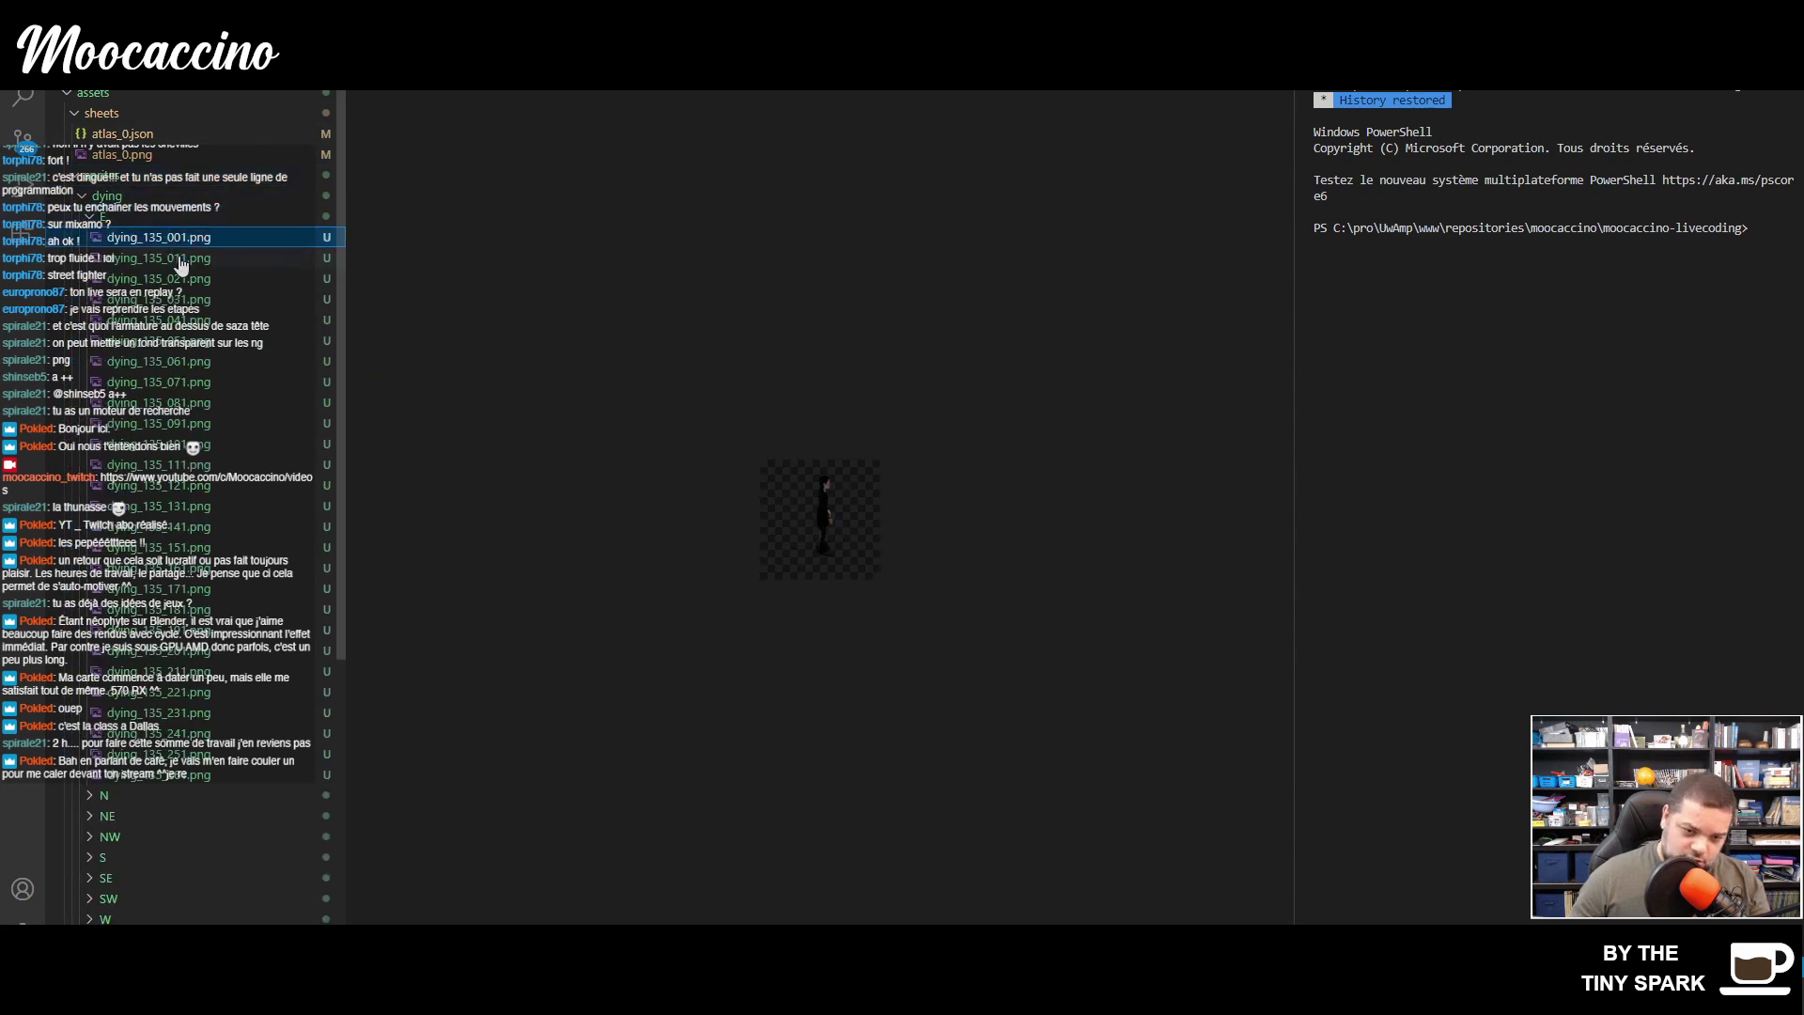
- Step through the dying_135 frames as far as dying_135_231.png to examine the animation, and collapse the dying folder
{"action": "key", "text": "Down"}
{"action": "key", "text": "Down"}
{"action": "key", "text": "Down"}
{"action": "key", "text": "Down"}
{"action": "key", "text": "Down"}
{"action": "key", "text": "Down"}
{"action": "key", "text": "Down"}
{"action": "key", "text": "Down"}
{"action": "key", "text": "Down"}
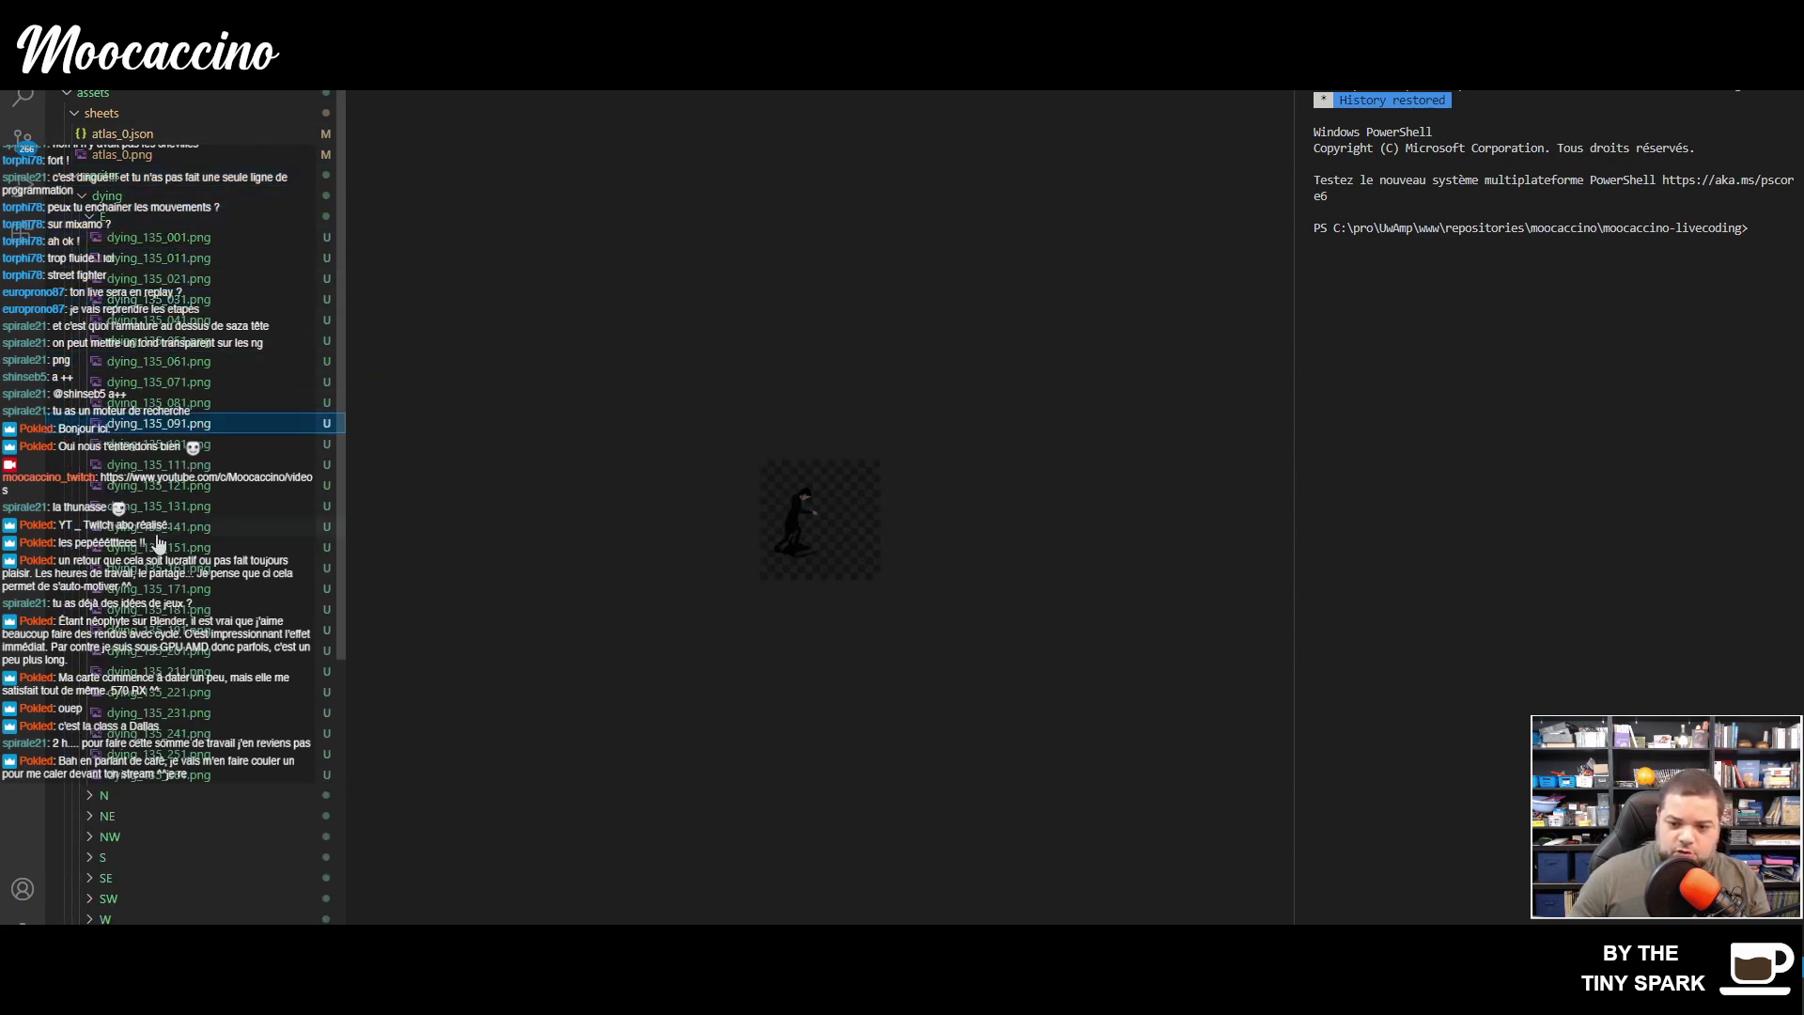
{"action": "key", "text": "Down"}
{"action": "key", "text": "Down"}
{"action": "key", "text": "Down"}
{"action": "key", "text": "Down"}
{"action": "key", "text": "Down"}
{"action": "key", "text": "Down"}
{"action": "key", "text": "Down"}
{"action": "key", "text": "Down"}
{"action": "key", "text": "Down"}
{"action": "key", "text": "Down"}
{"action": "key", "text": "Down"}
{"action": "key", "text": "Down"}
{"action": "key", "text": "Down"}
{"action": "key", "text": "Down"}
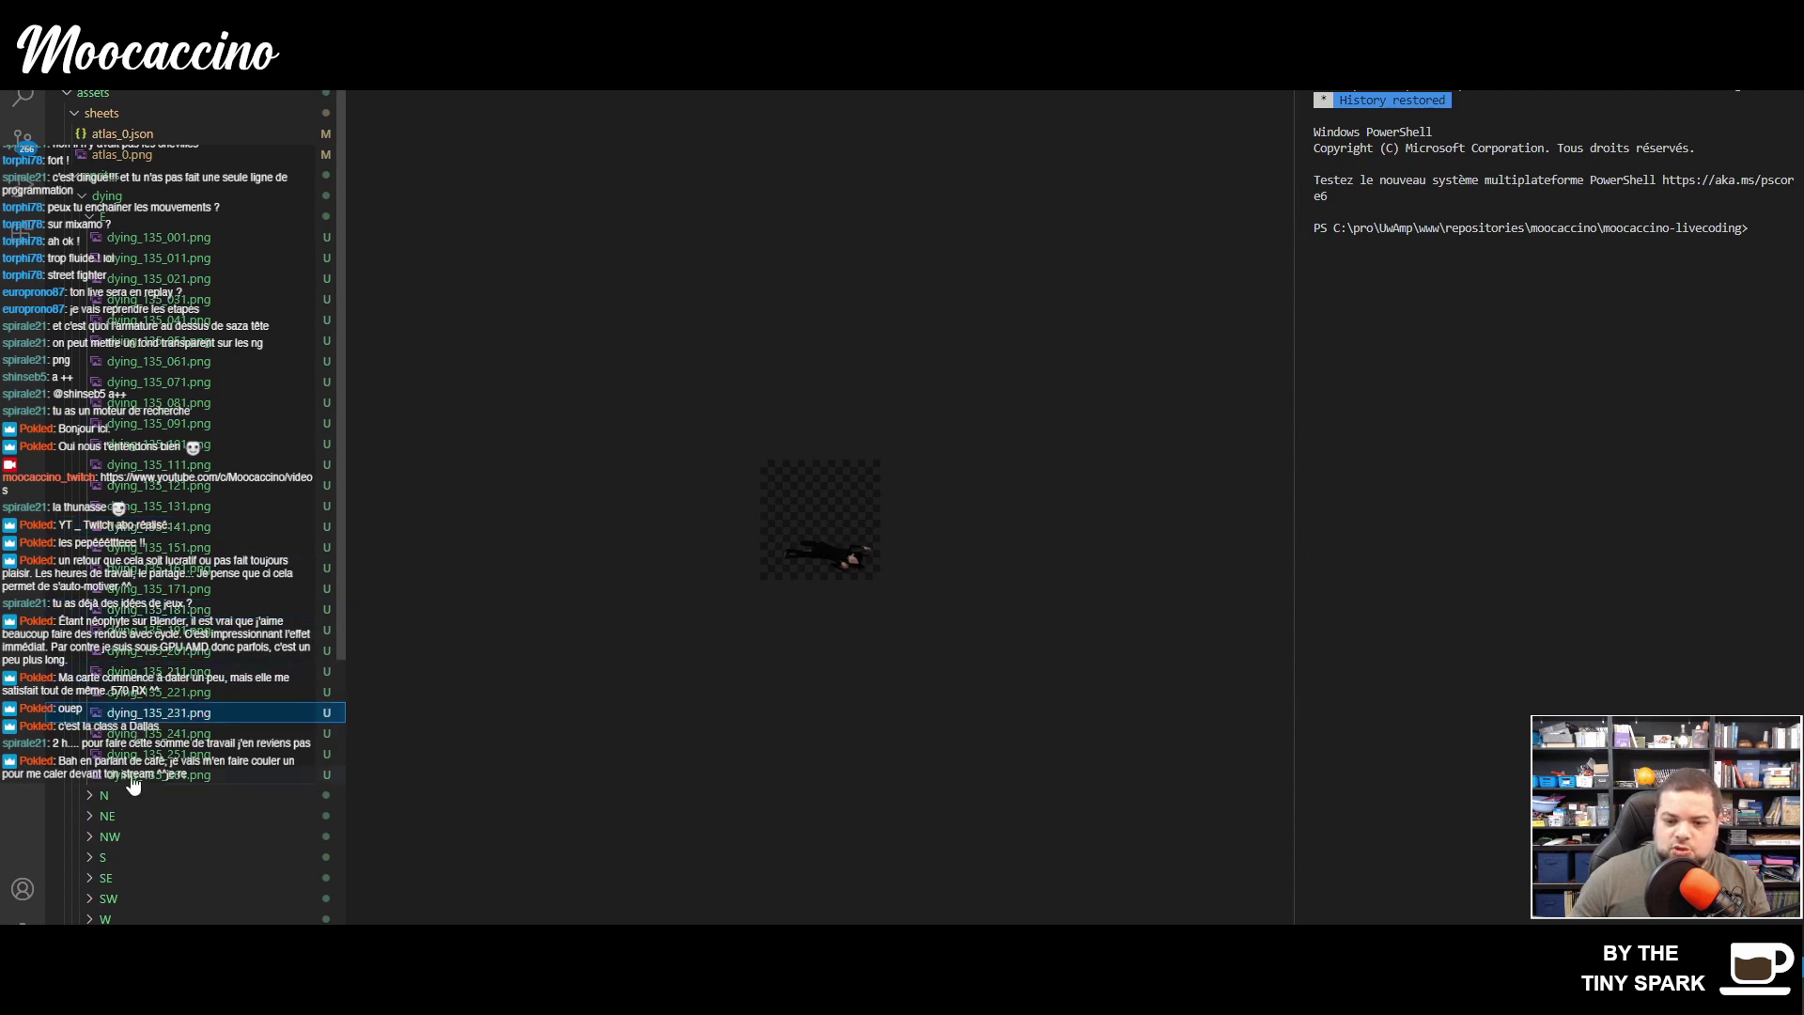
{"action": "left_click", "coordinate": [130, 197]}
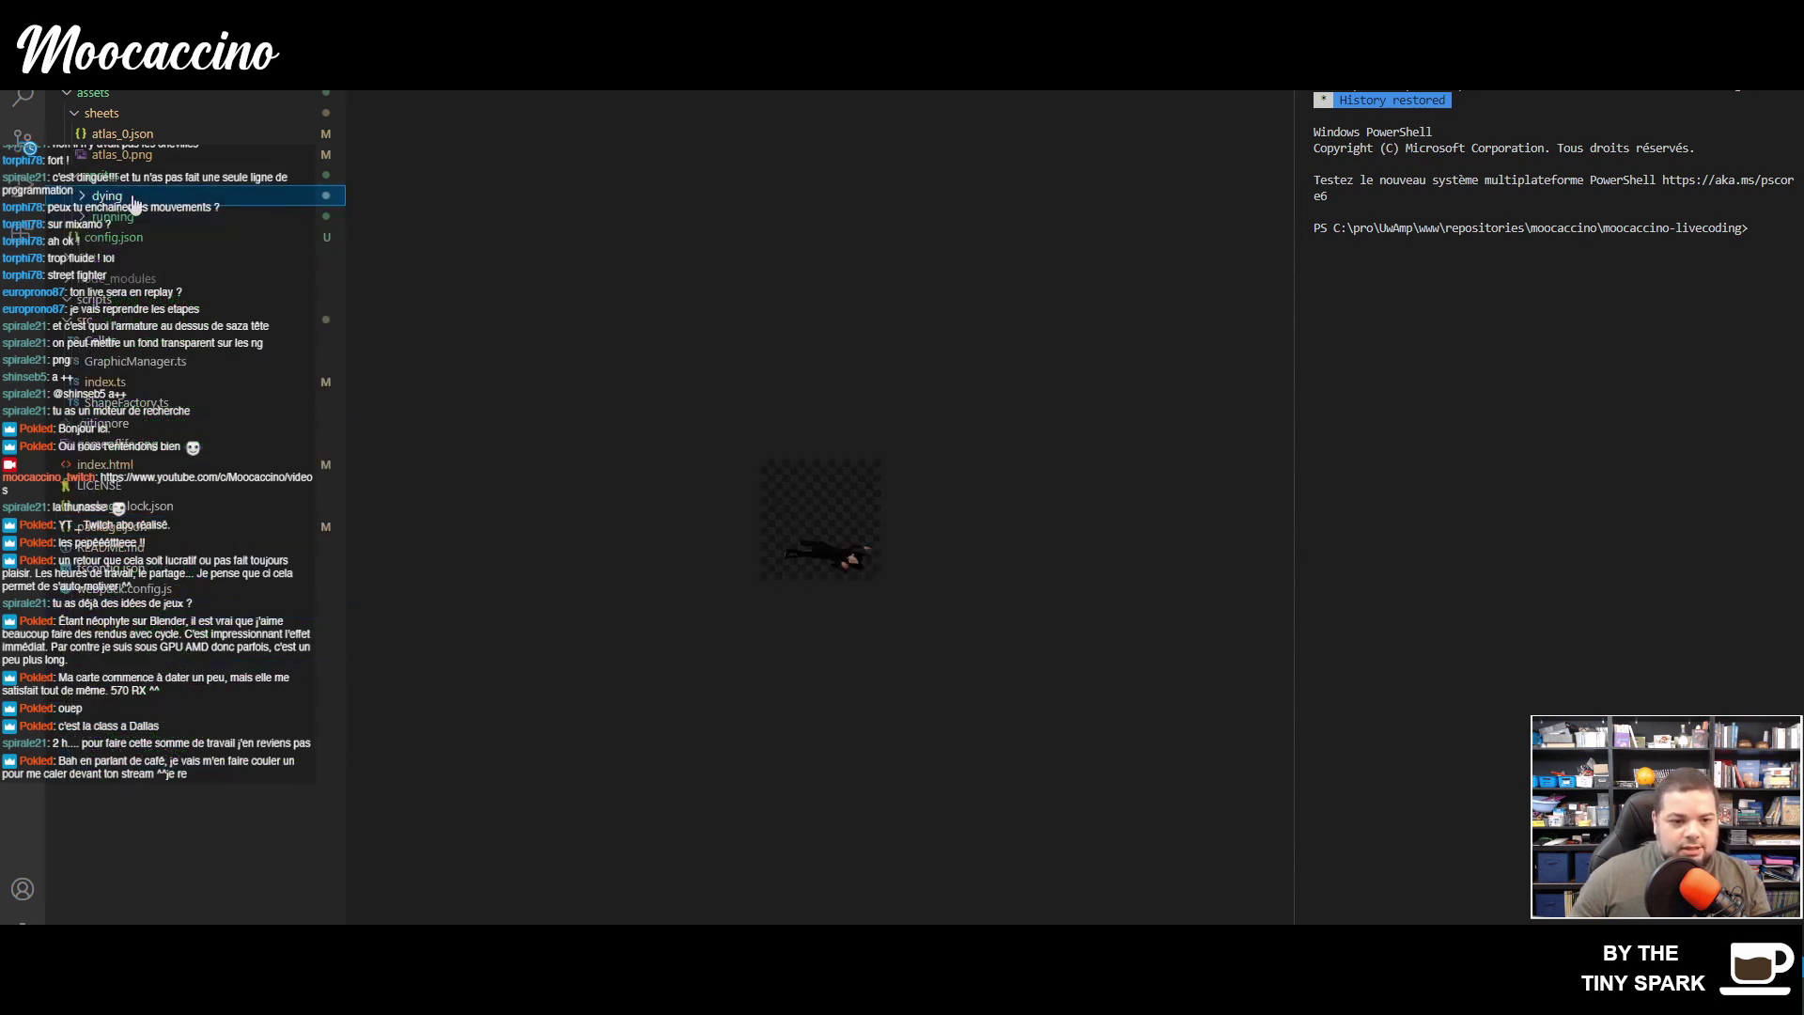
- Examine the atlas_0.png sheet and the sprite entries in atlas_0.json, close the file and switch to the browser's sprite demo
{"action": "left_click", "coordinate": [168, 155]}
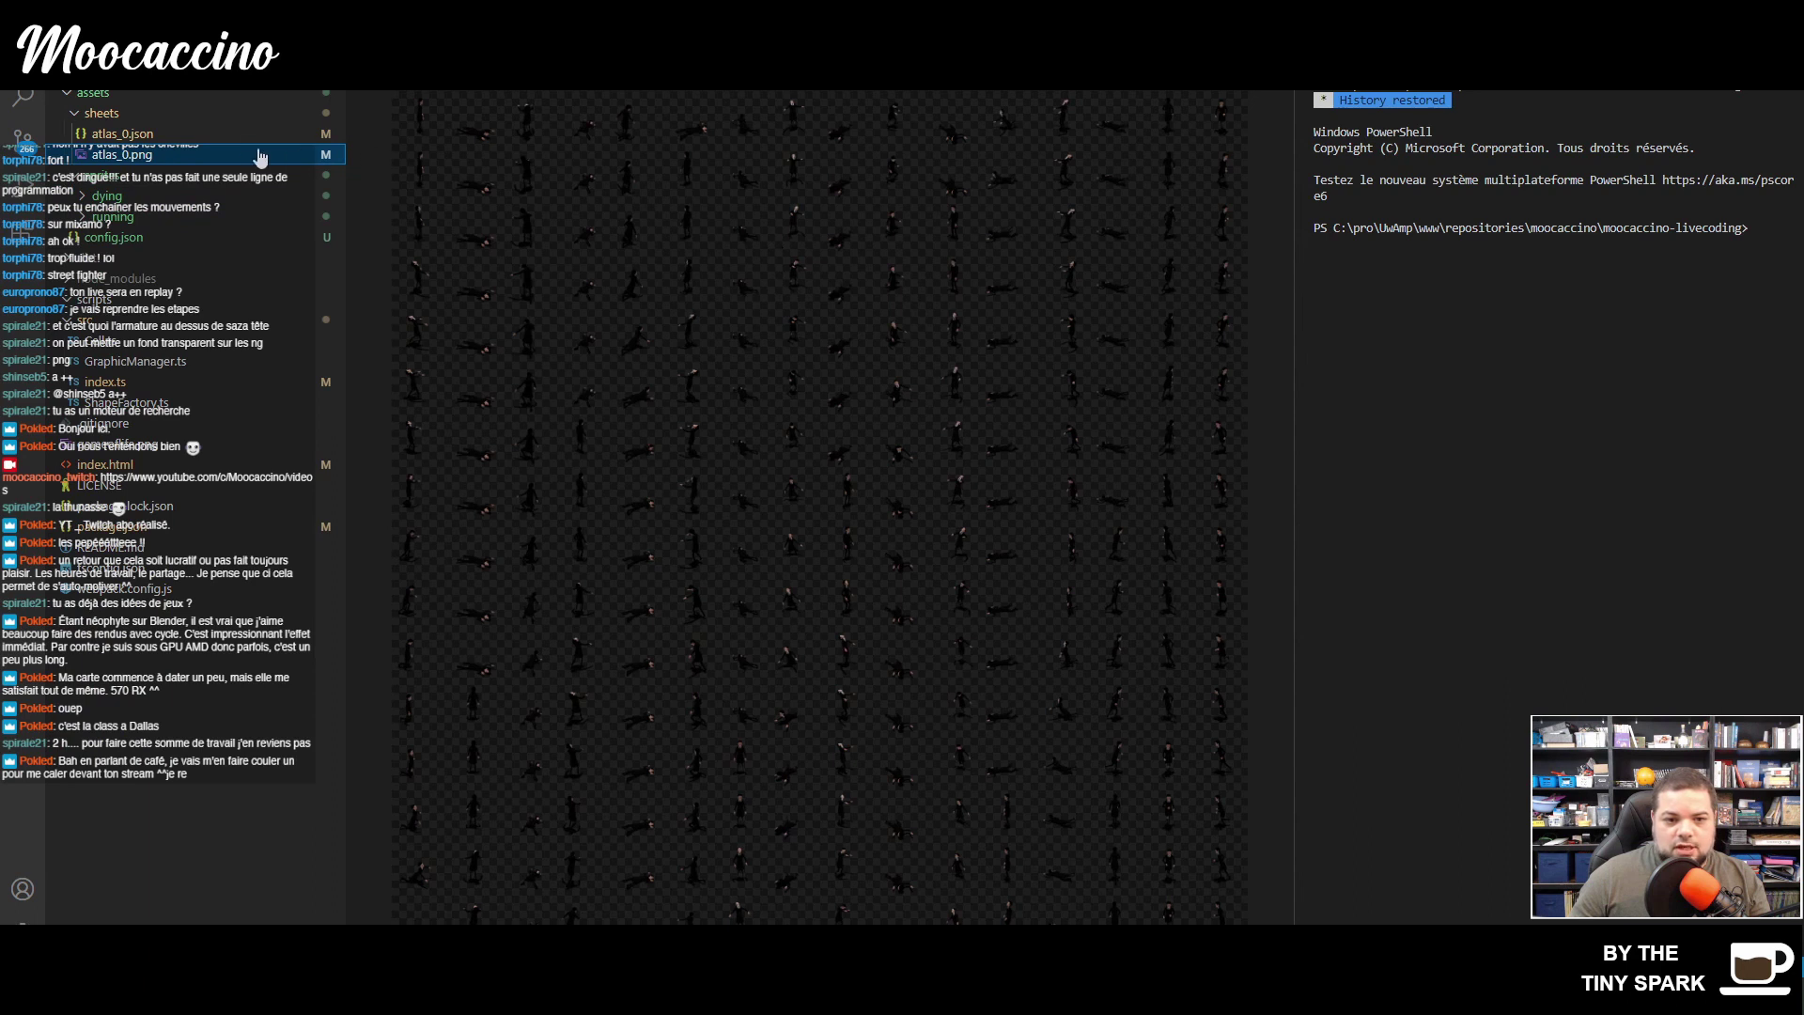
{"action": "left_click", "coordinate": [235, 134]}
{"action": "key", "text": "ctrl+a"}
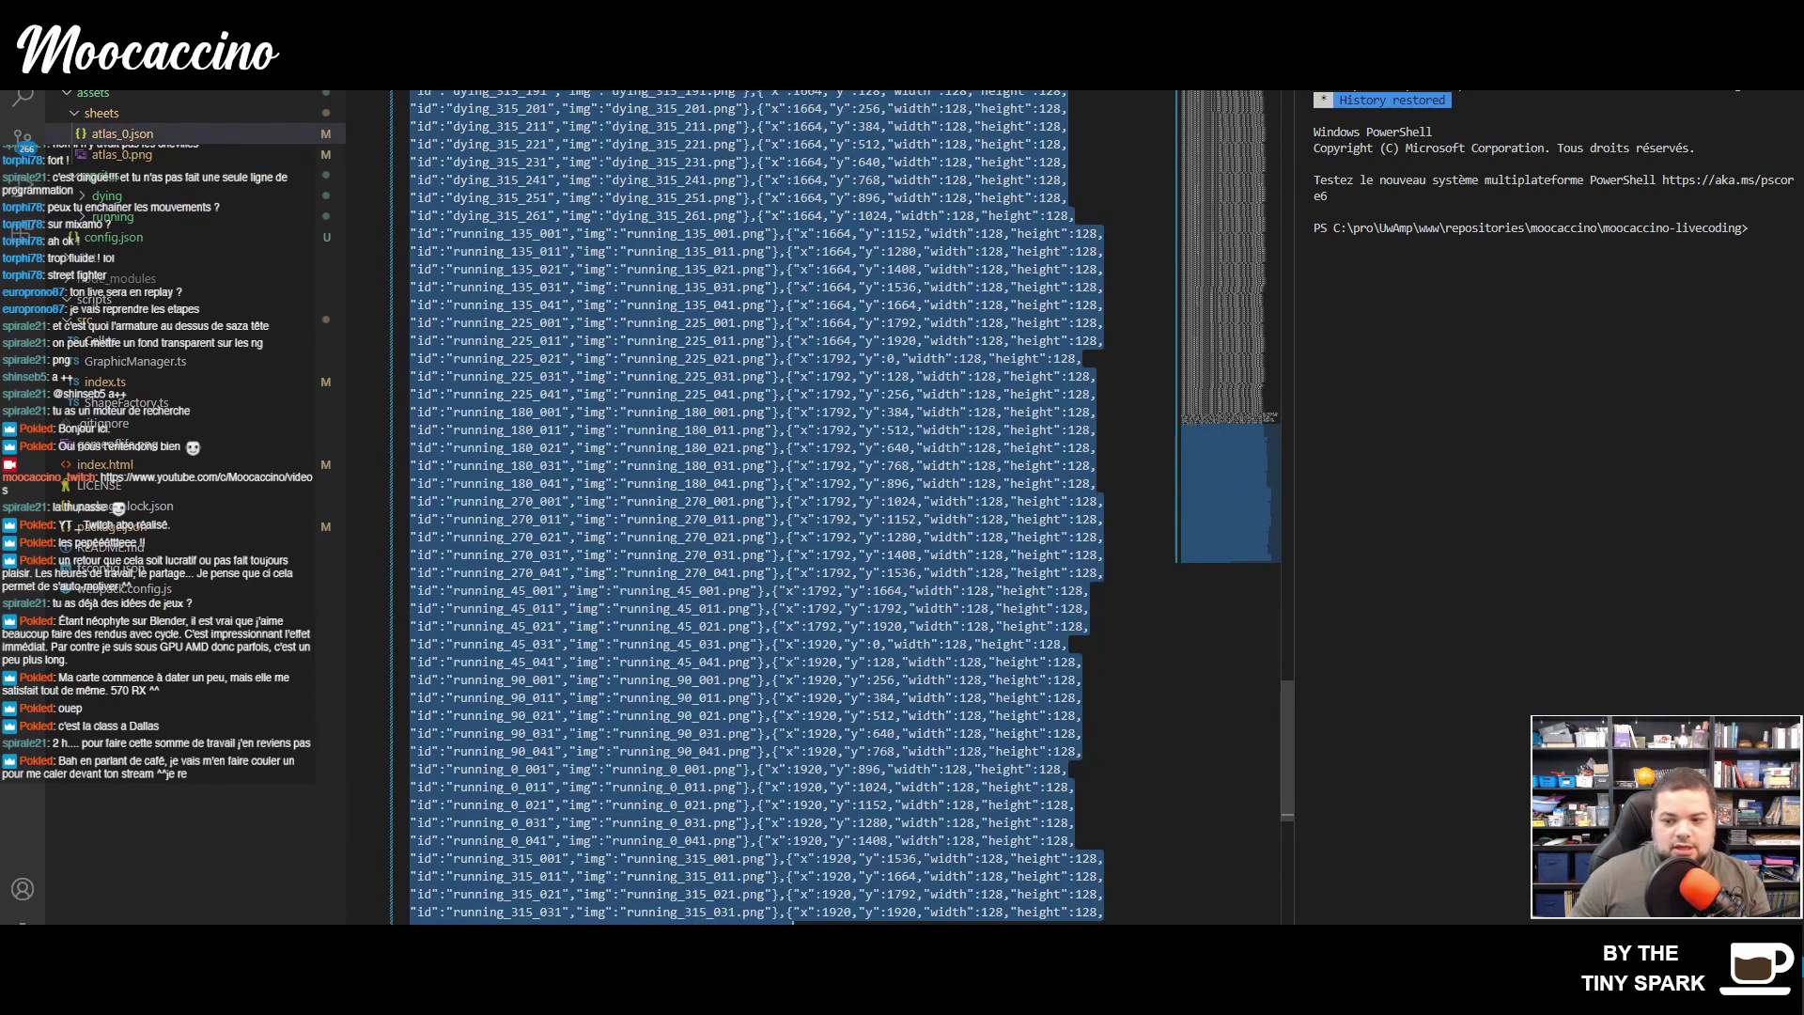
{"action": "left_click_drag", "start_coordinate": [785, 921], "coordinate": [783, 590]}
{"action": "key", "text": "ctrl+a"}
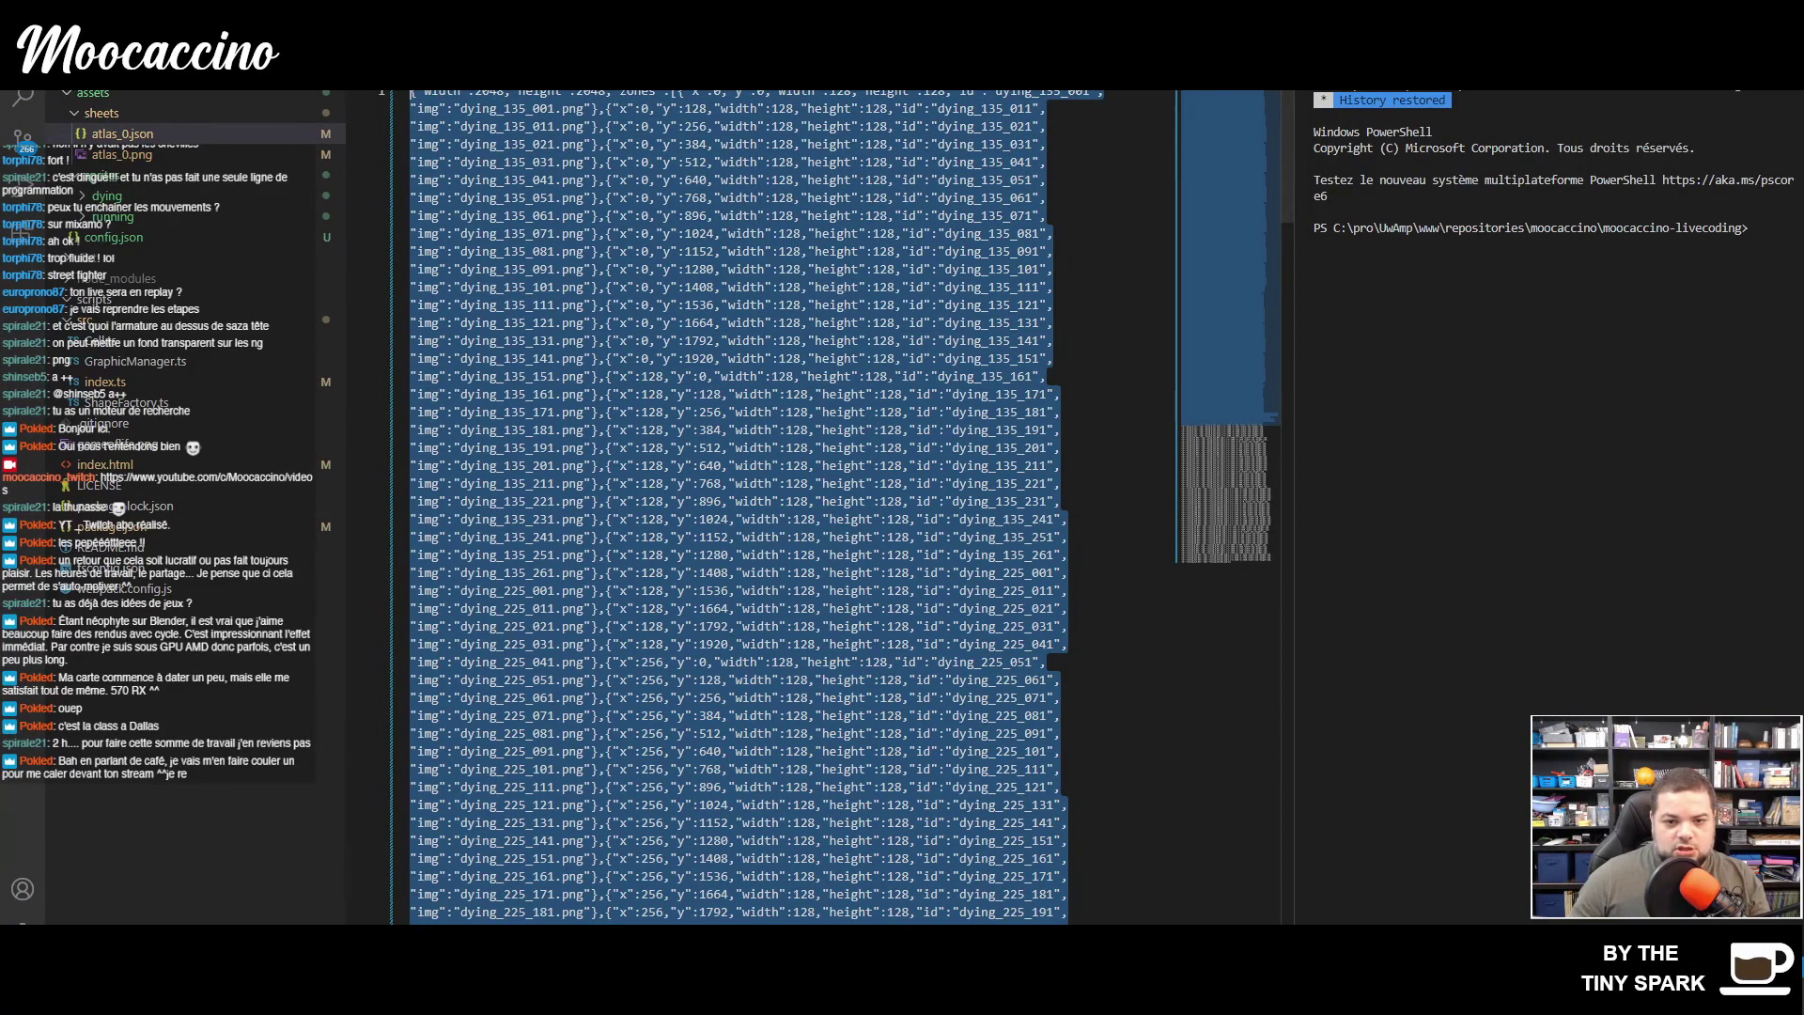
{"action": "key", "text": "ctrl+w"}
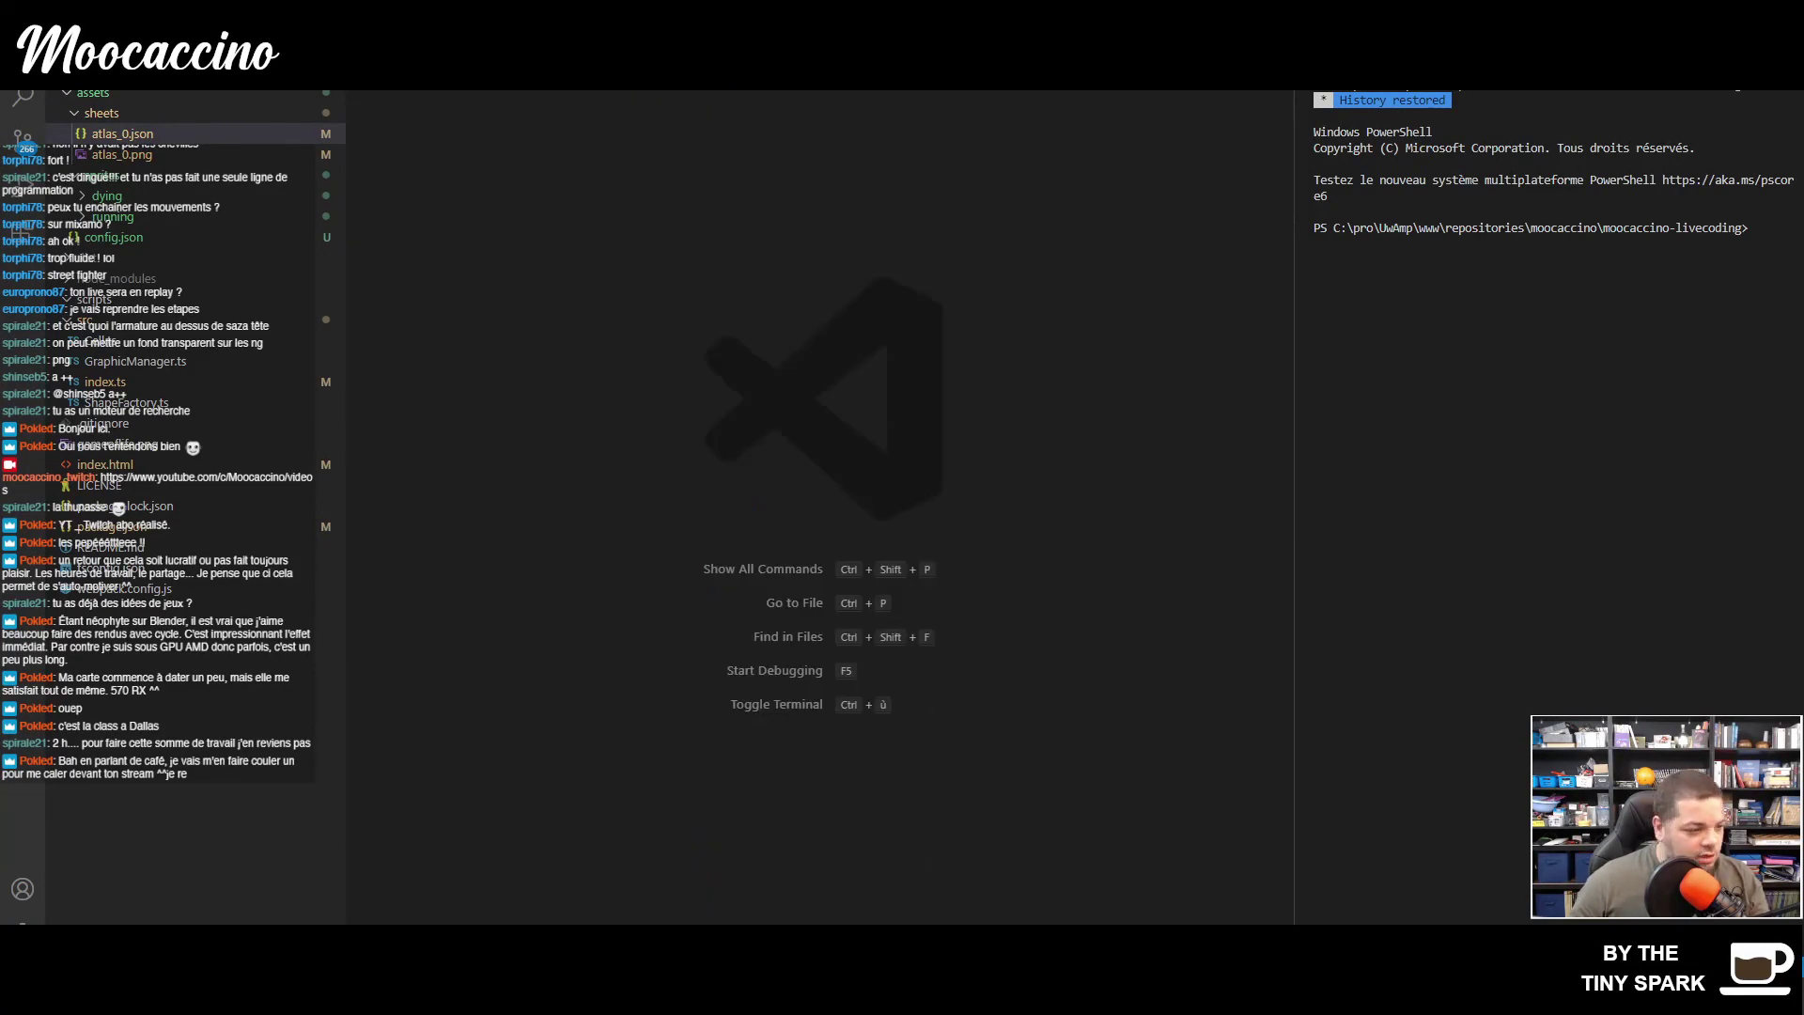
{"action": "key", "text": "alt+Tab"}
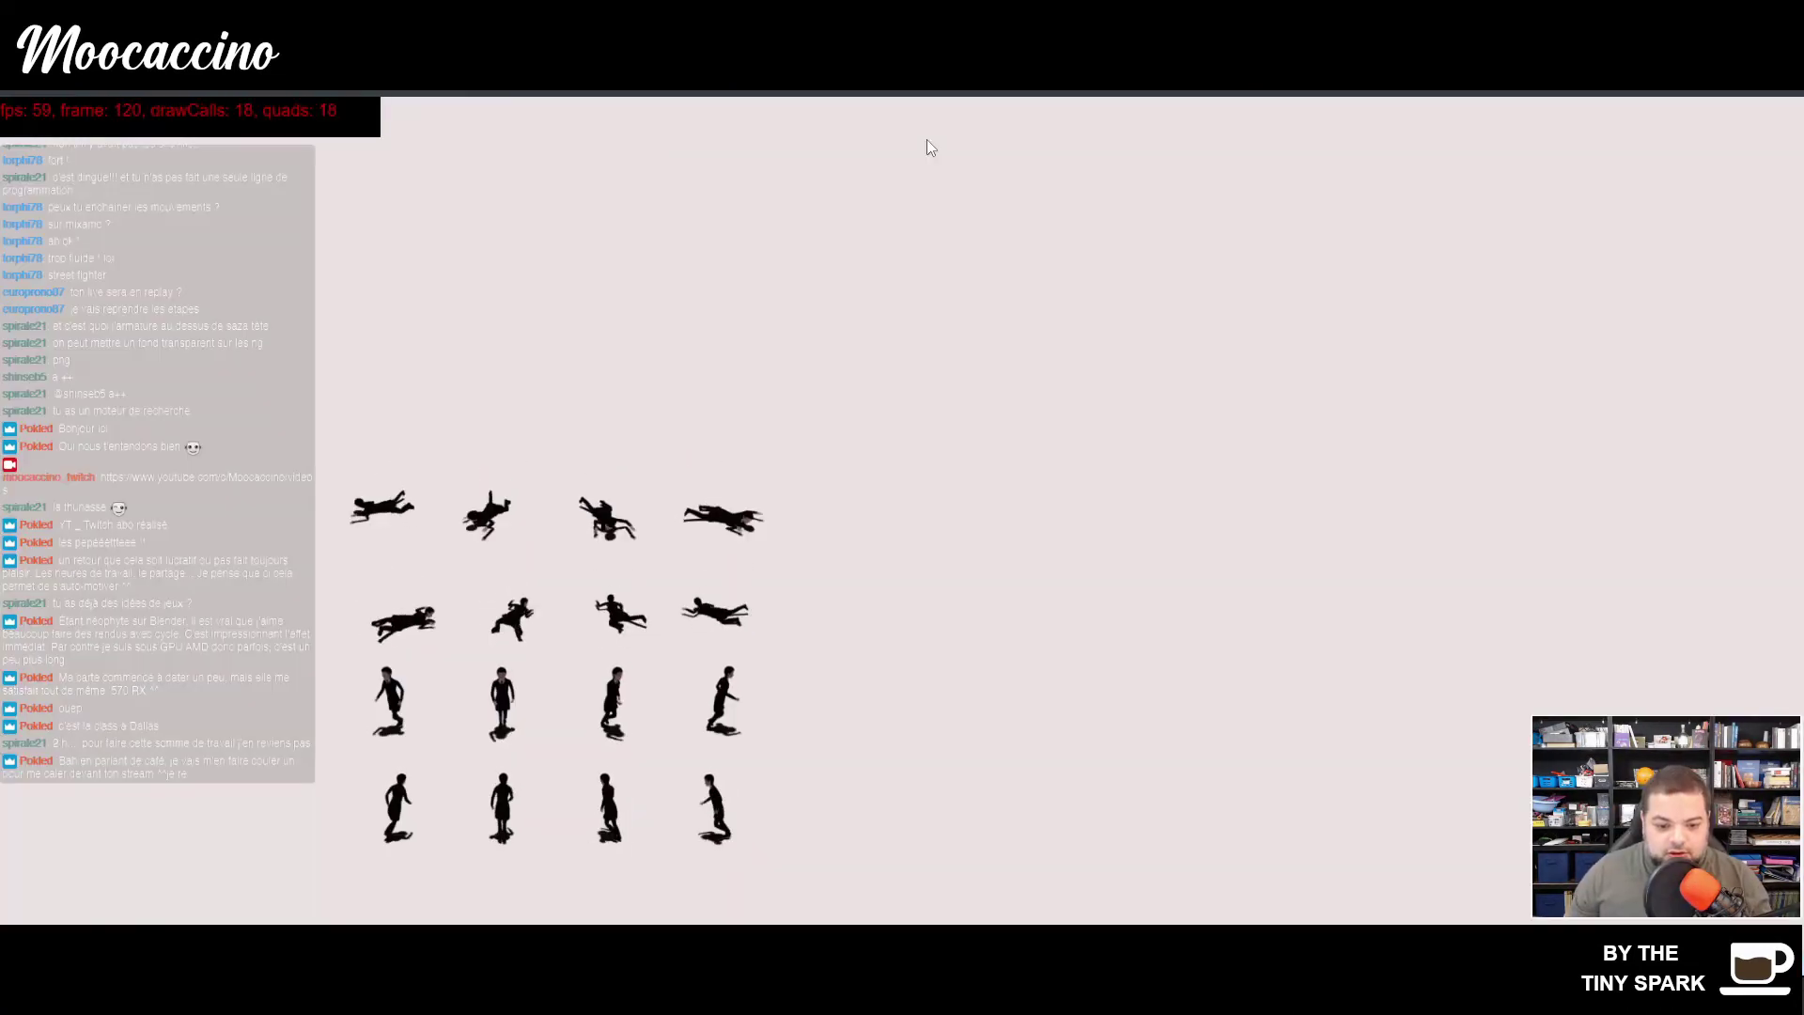